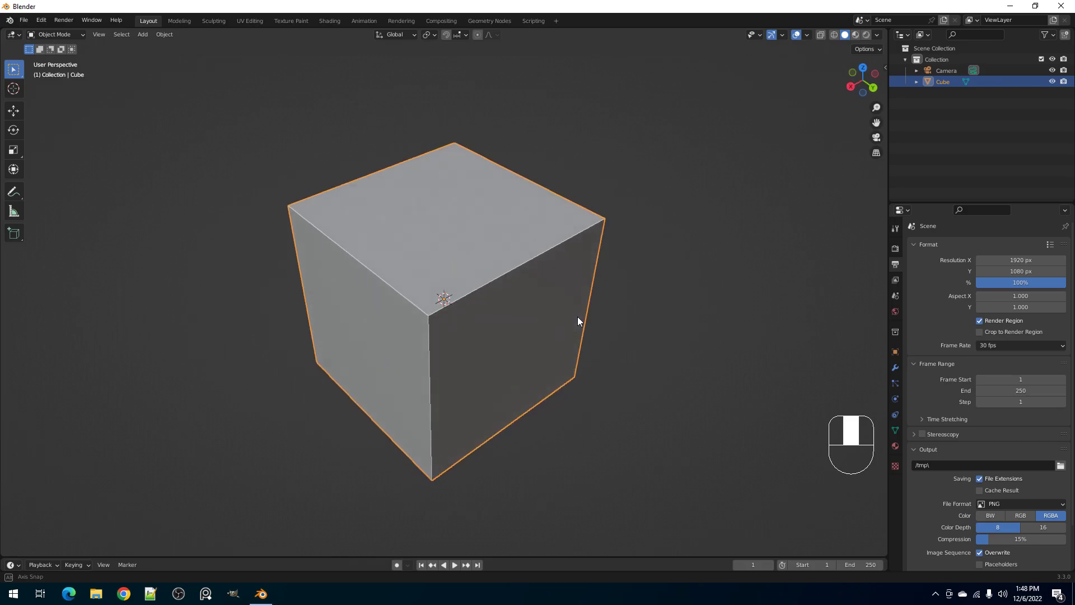
# - Maximize the 3D viewport and delete the default cube
pyautogui.click(511, 303)
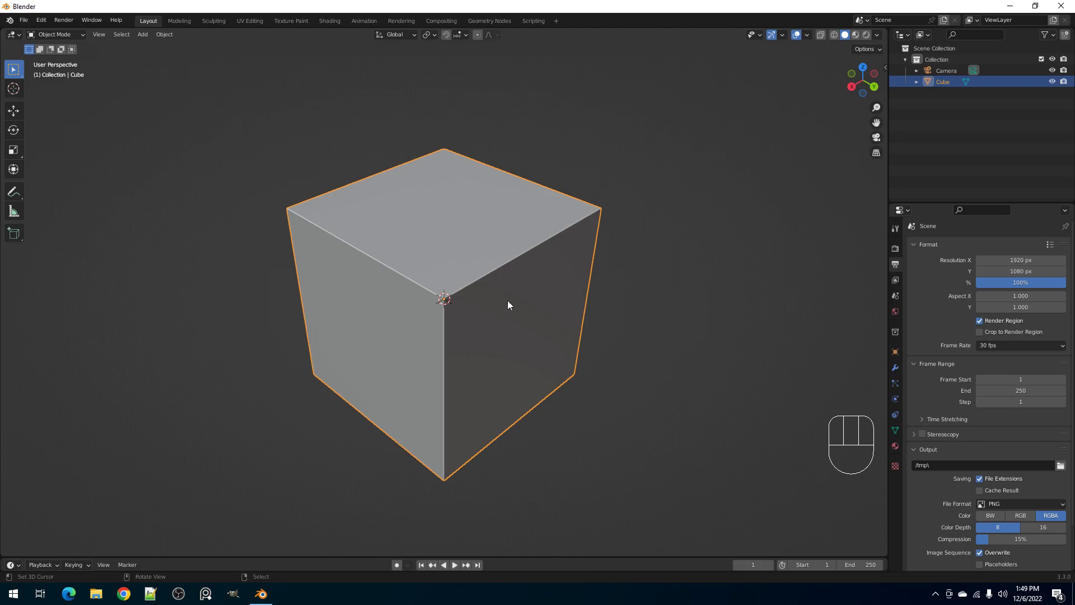
pyautogui.hotkey('ctrl', 'space')
pyautogui.click(532, 287)
pyautogui.press('x')
pyautogui.click(533, 287)
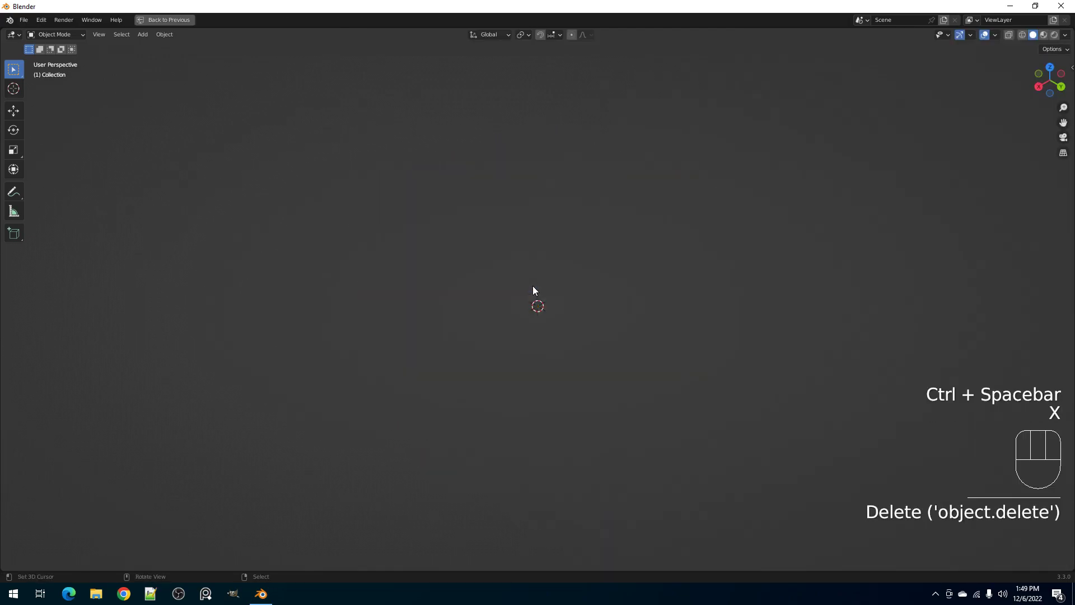
# - Add a cylinder mesh to the scene
pyautogui.hotkey('shift', 'a')
pyautogui.moveTo(538, 278)
pyautogui.click(579, 333)
pyautogui.scroll(-2, 633, 317)
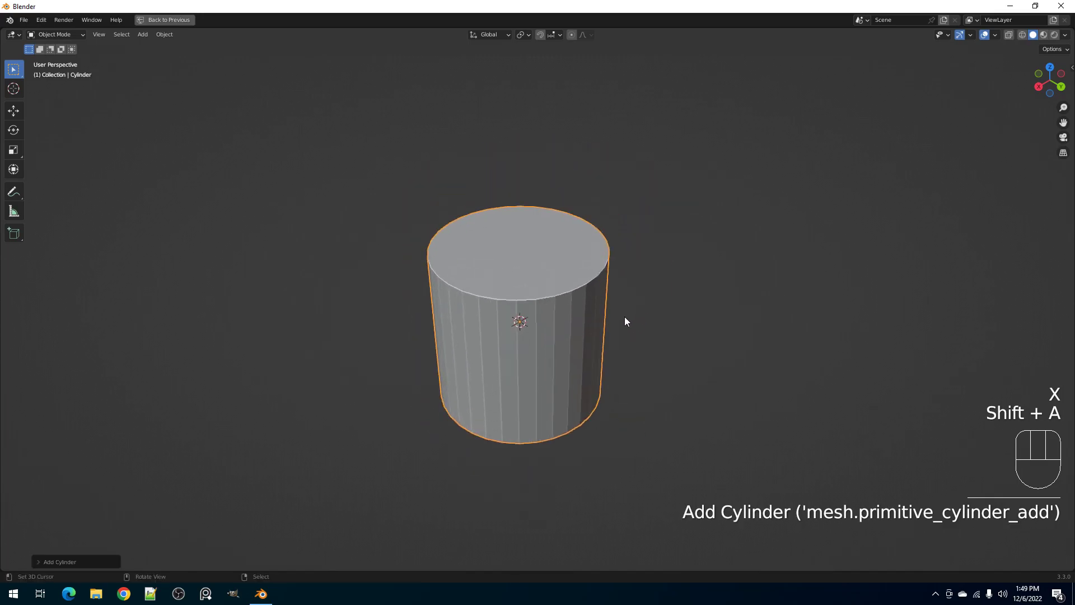
pyautogui.scroll(2, 627, 308)
# - Scale the cylinder's mesh in edit mode to make it taller, and apply Auto Smooth to the object
pyautogui.press('Tab')
pyautogui.press('s')
pyautogui.click(658, 284)
pyautogui.press('s')
pyautogui.click(649, 284)
pyautogui.press('Tab')
pyautogui.hotkey('shift', 'q')
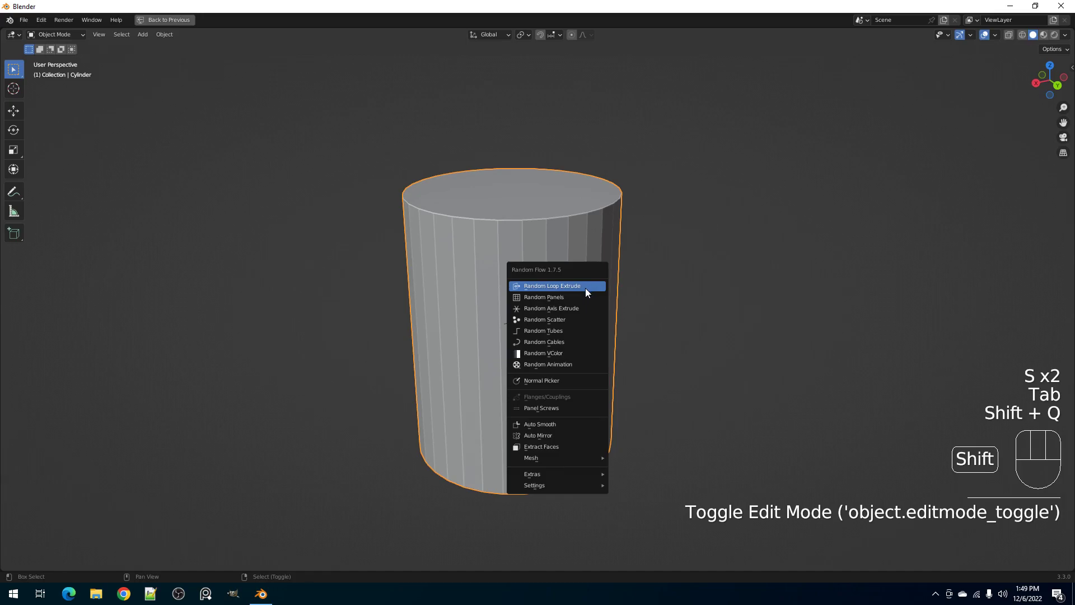
pyautogui.click(564, 424)
# - Select the cylinder's top and bottom cap faces in face selection mode
pyautogui.press('Tab')
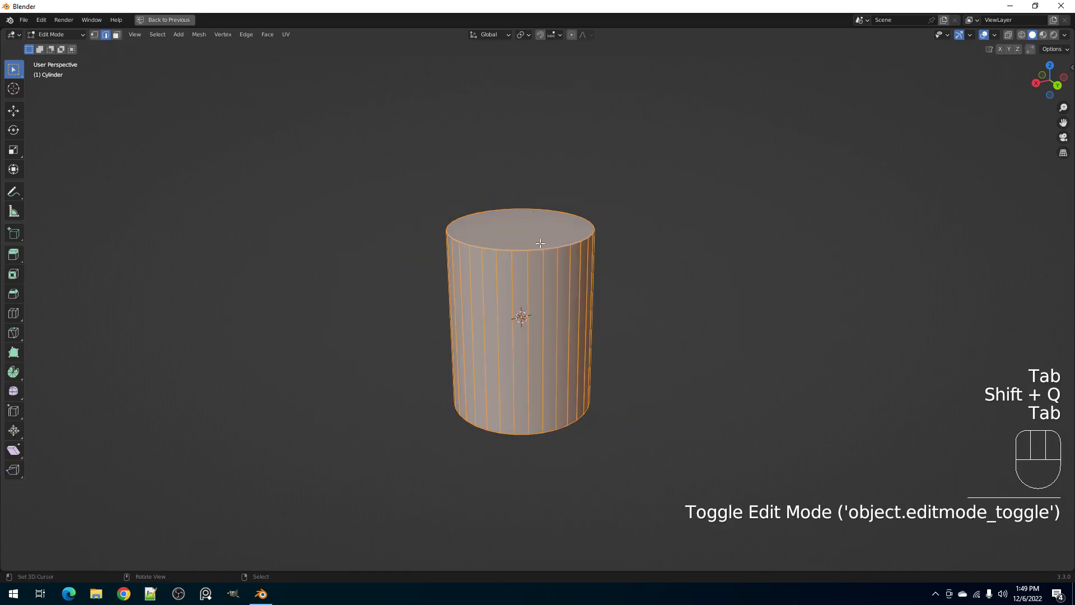
pyautogui.press('3')
pyautogui.rightClick(536, 243)
pyautogui.moveTo(537, 243); pyautogui.dragTo(577, 358, button='middle')
pyautogui.rightClick(577, 359)
# - Try an 8-segment bevel about 0.32 m wide around both caps, and undo it
pyautogui.hotkey('ctrl', 'b')
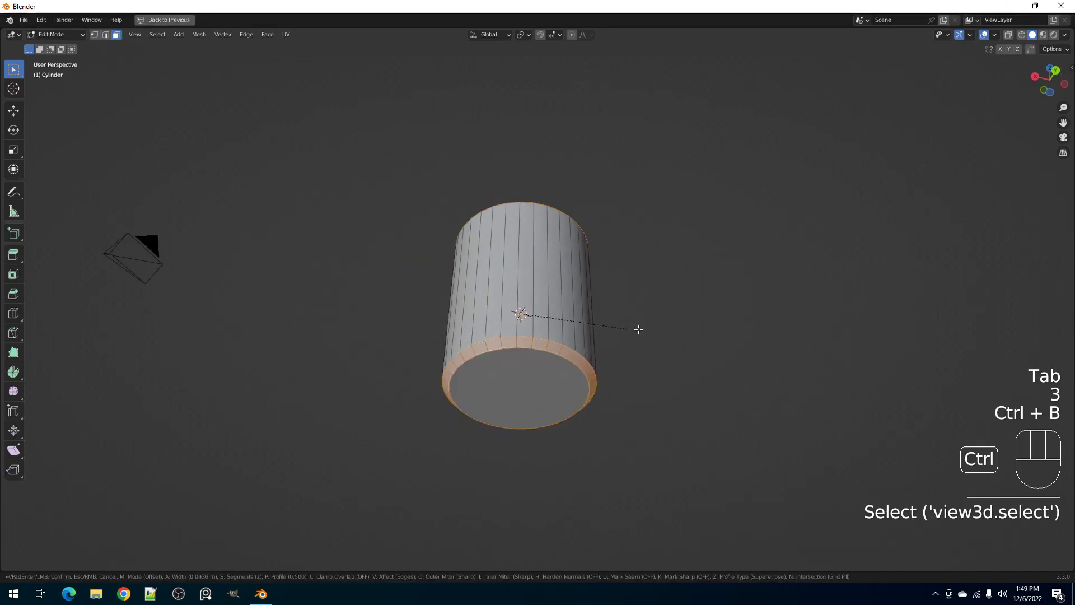
pyautogui.scroll(5, 651, 327)
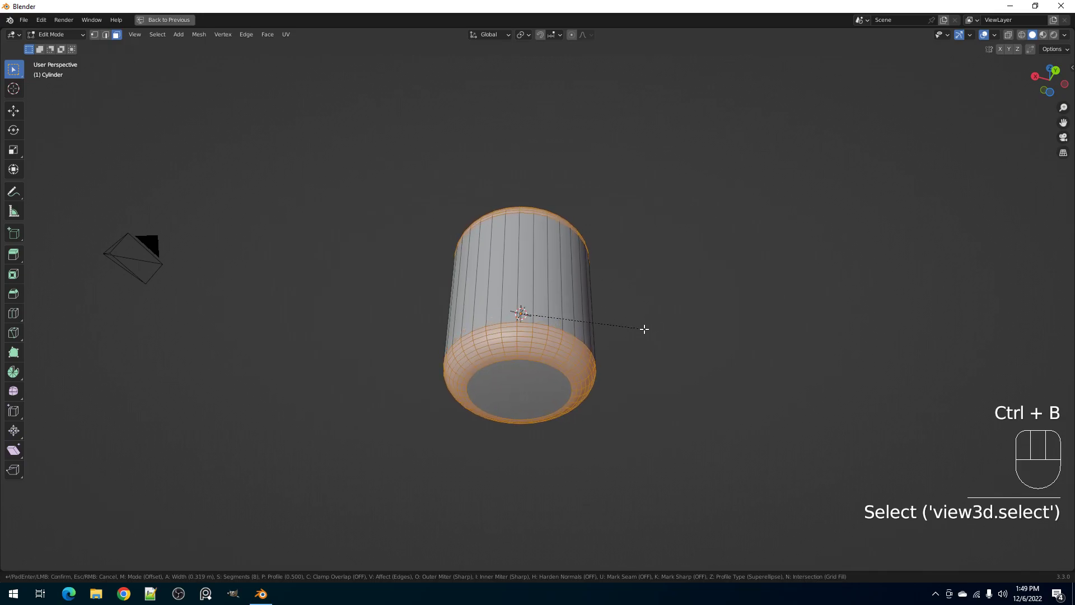
pyautogui.click(639, 313)
pyautogui.press('Tab')
pyautogui.moveTo(640, 281); pyautogui.dragTo(636, 365, button='middle')
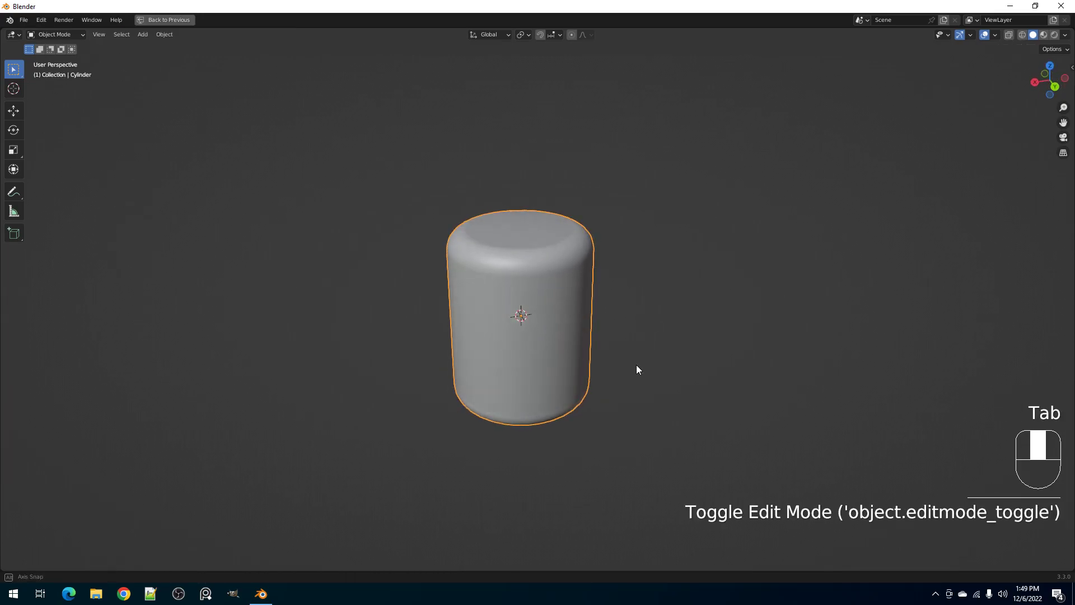
pyautogui.press('Tab')
pyautogui.hotkey('ctrl', 'z')
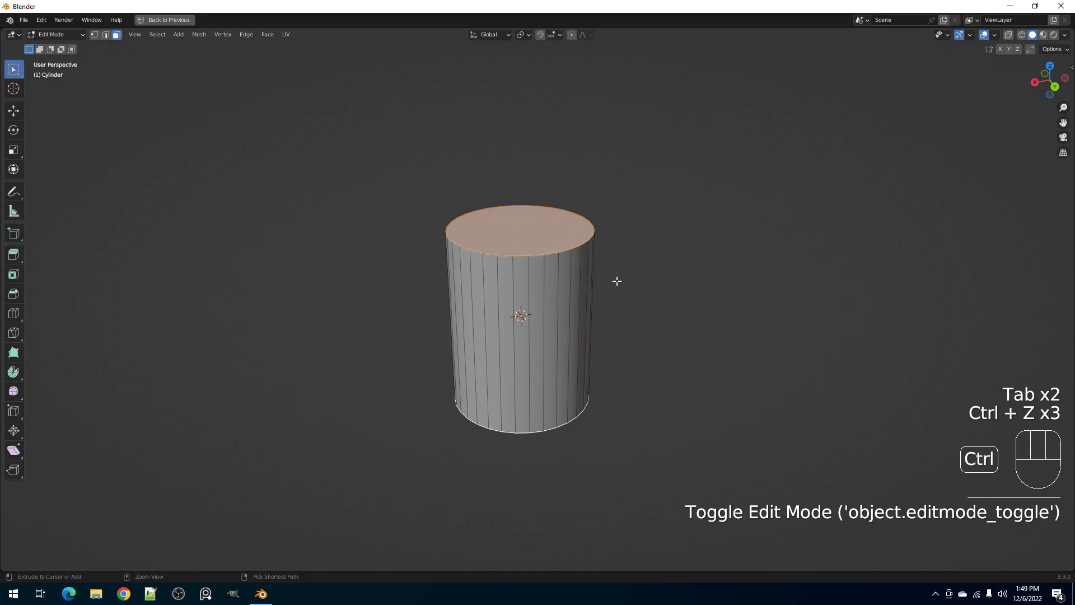
pyautogui.hotkey('ctrl', 'b')
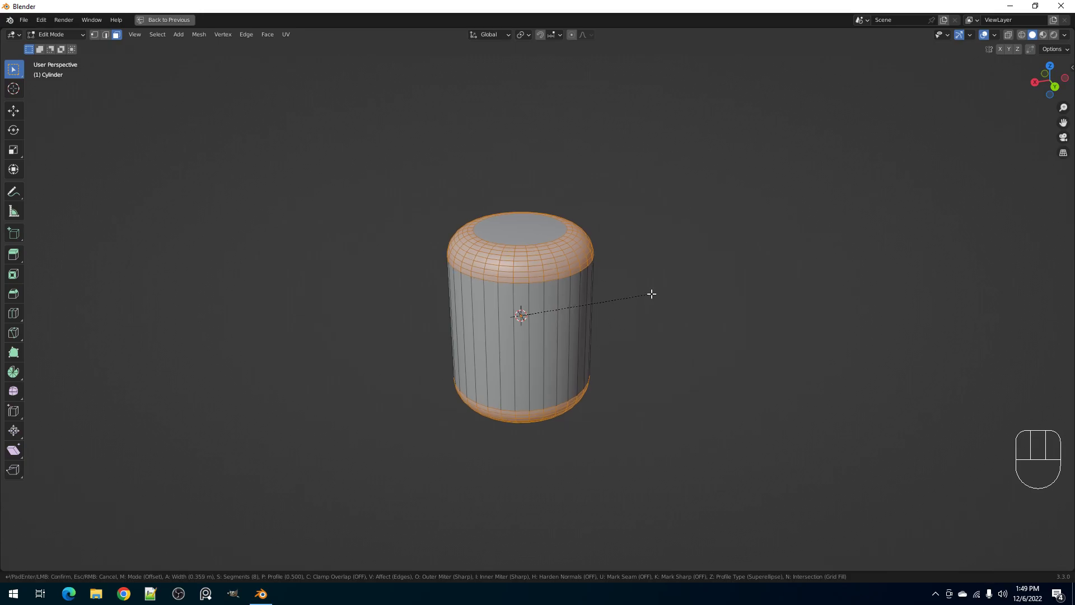
pyautogui.rightClick(651, 303)
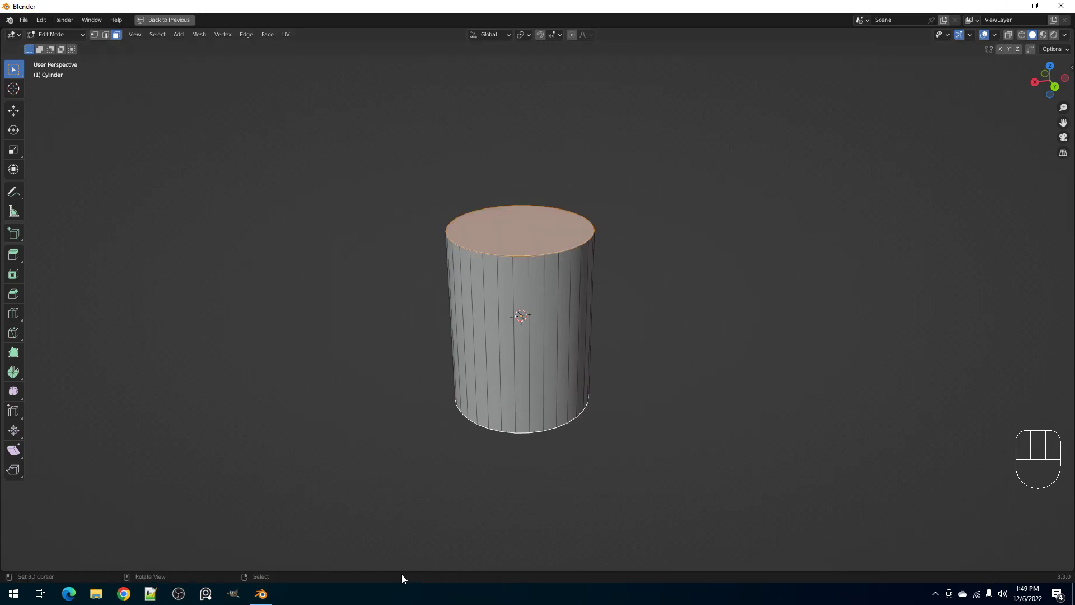
pyautogui.hotkey('ctrl', 'b')
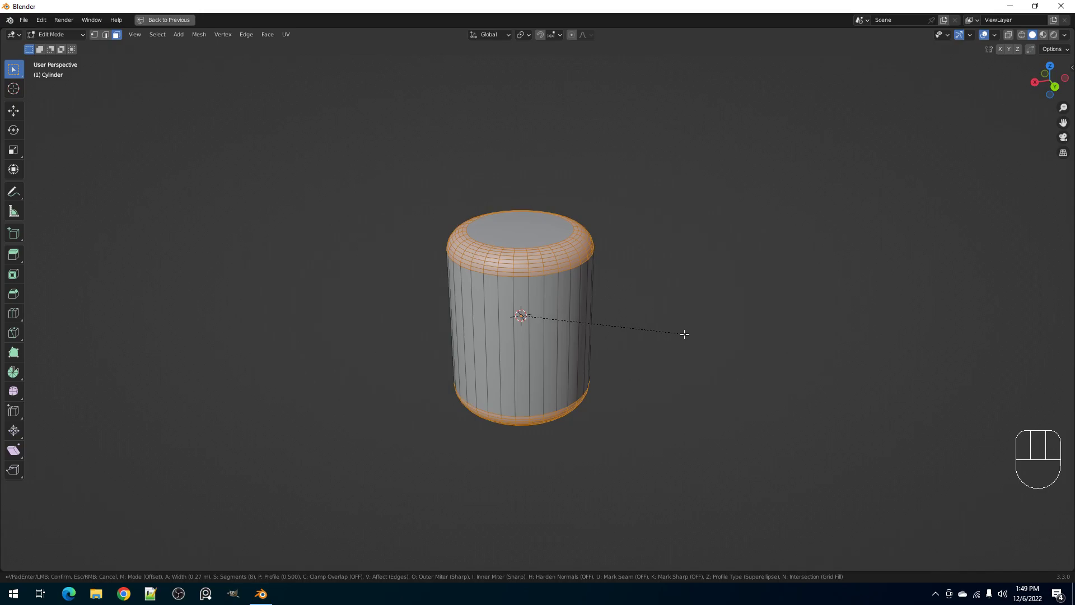
pyautogui.press('Escape')
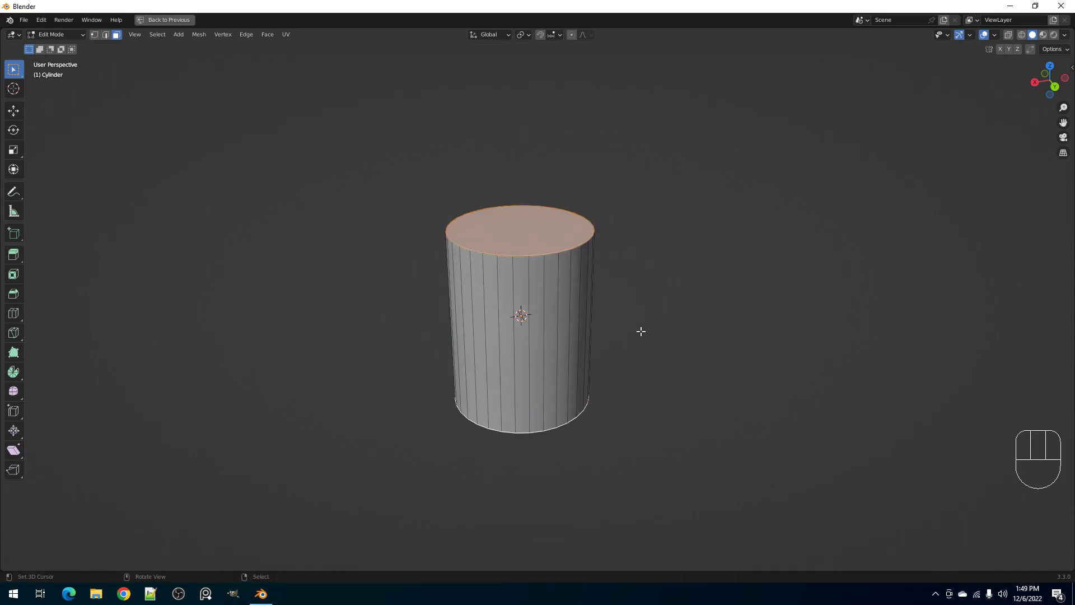
# - Try a narrower 6-segment bevel about 0.22 m wide around both caps, and undo it
pyautogui.hotkey('ctrl', 'b')
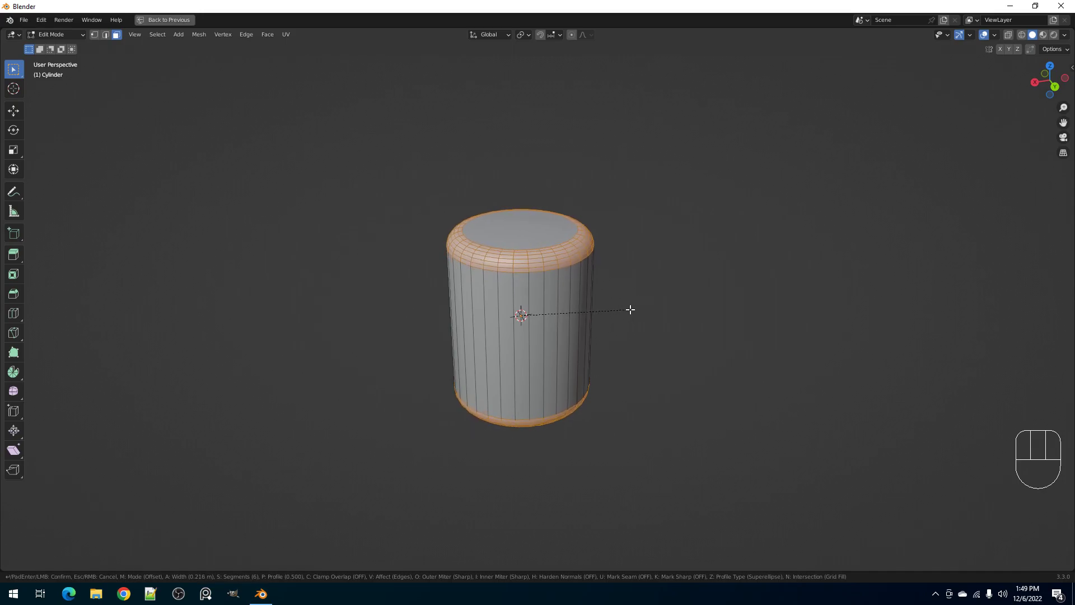
pyautogui.click(633, 310)
pyautogui.press('Tab')
pyautogui.scroll(-3, 582, 279)
pyautogui.moveTo(577, 281); pyautogui.dragTo(568, 324, button='middle')
pyautogui.press('Tab')
pyautogui.hotkey('ctrl', 'z')
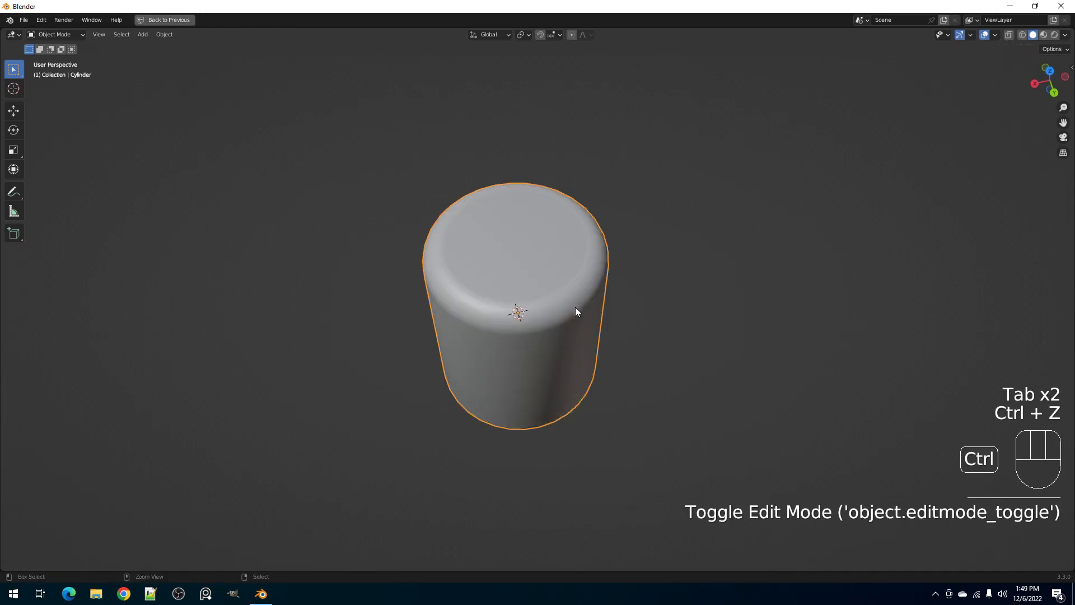
pyautogui.hotkey('ctrl', 'z')
pyautogui.hotkey('ctrl', 'z')
# - Bevel the edges around both caps with 6 segments and a width of about 0.37 m
pyautogui.hotkey('ctrl', 'b')
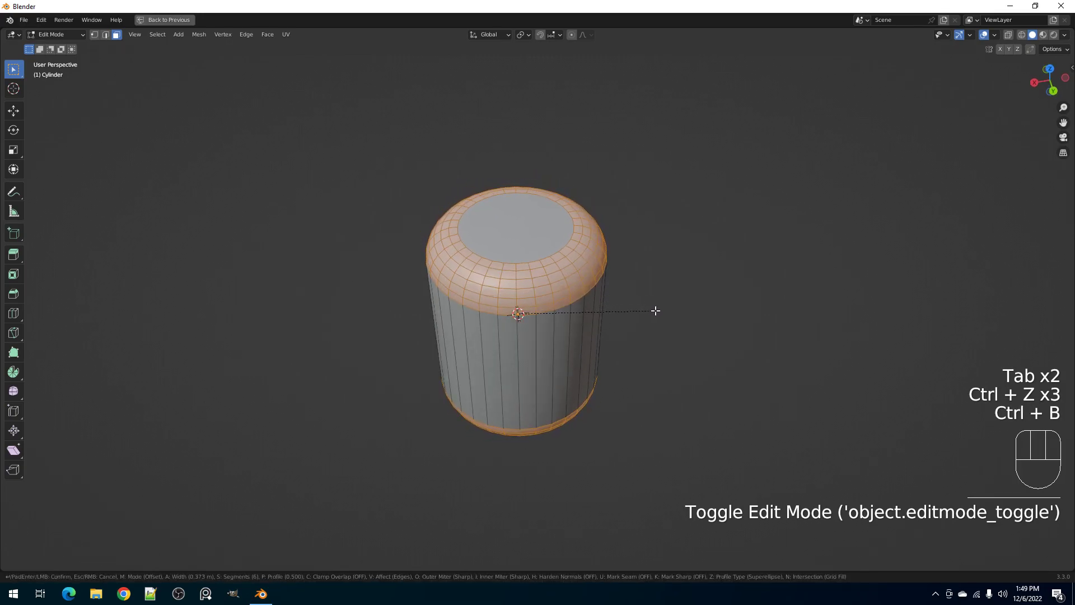
pyautogui.click(654, 310)
pyautogui.moveTo(569, 319)
pyautogui.mouseDown(button='middle')
pyautogui.moveTo(573, 256)
pyautogui.moveTo(567, 326)
pyautogui.mouseUp(button='middle')
pyautogui.press('Tab')
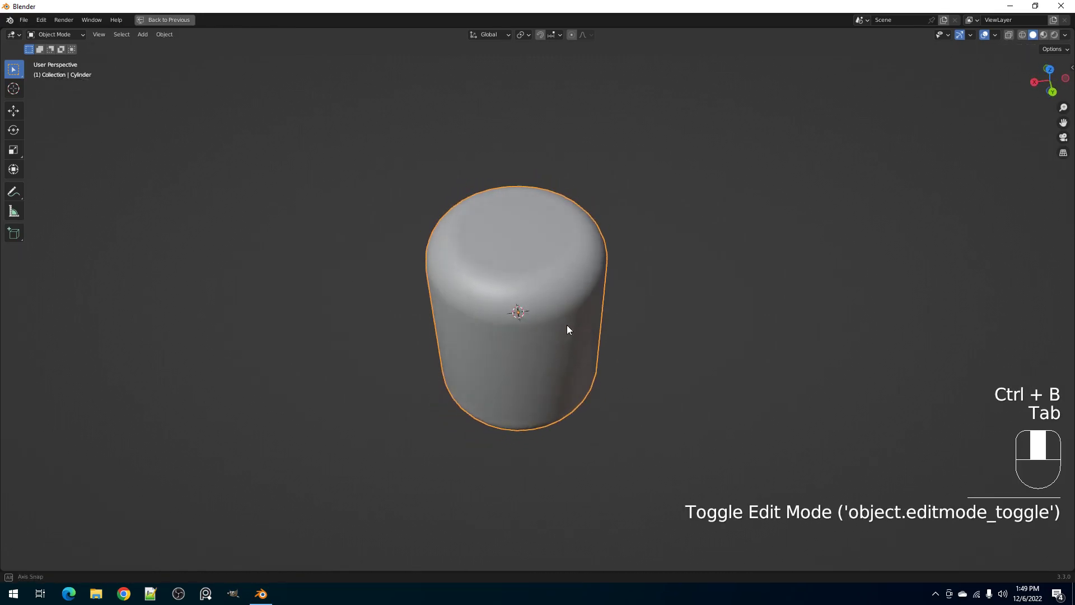
# - Inset the top cap face twice and push it inward with Shrink/Fatten to form a circular recess
pyautogui.press('Tab')
pyautogui.press('3')
pyautogui.keyDown('shift'); pyautogui.click(594, 255); pyautogui.keyUp('shift')
pyautogui.scroll(3, 594, 255)
pyautogui.press('i')
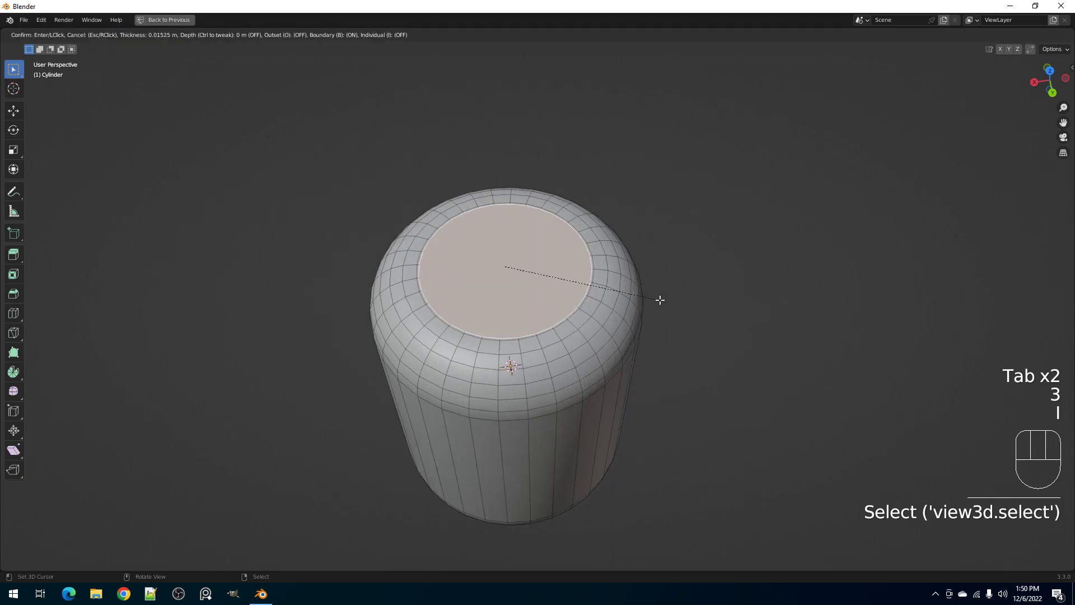
pyautogui.click(657, 299)
pyautogui.press('i')
pyautogui.click(640, 296)
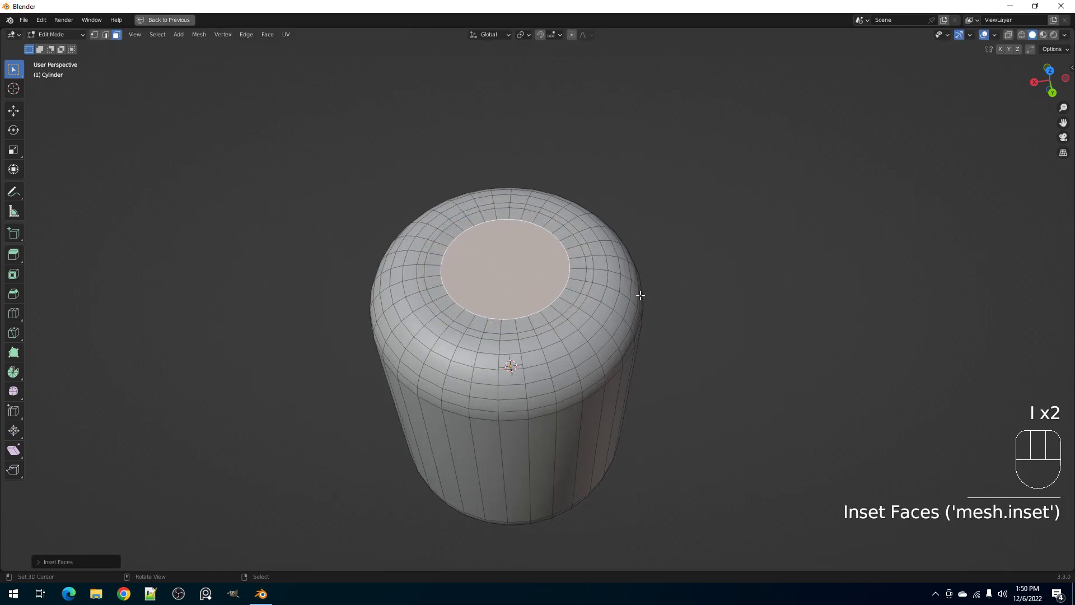
pyautogui.hotkey('alt', 's')
pyautogui.click(643, 301)
# - Inset the recess floor twice and raise the centre face with Shrink/Fatten to form a tapered boss
pyautogui.press('i')
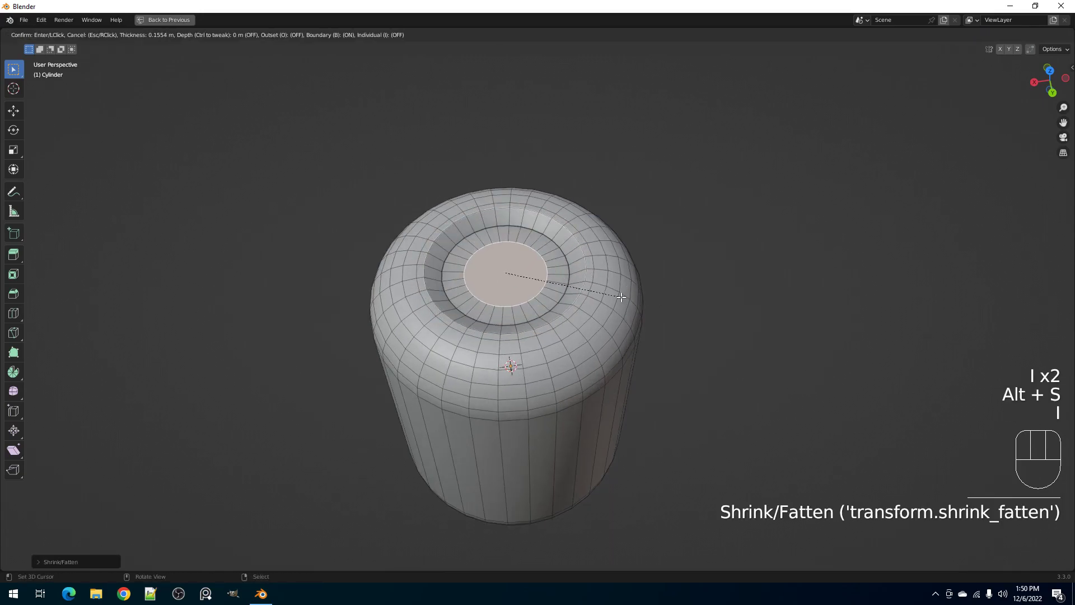
pyautogui.click(626, 297)
pyautogui.press('i')
pyautogui.click(610, 296)
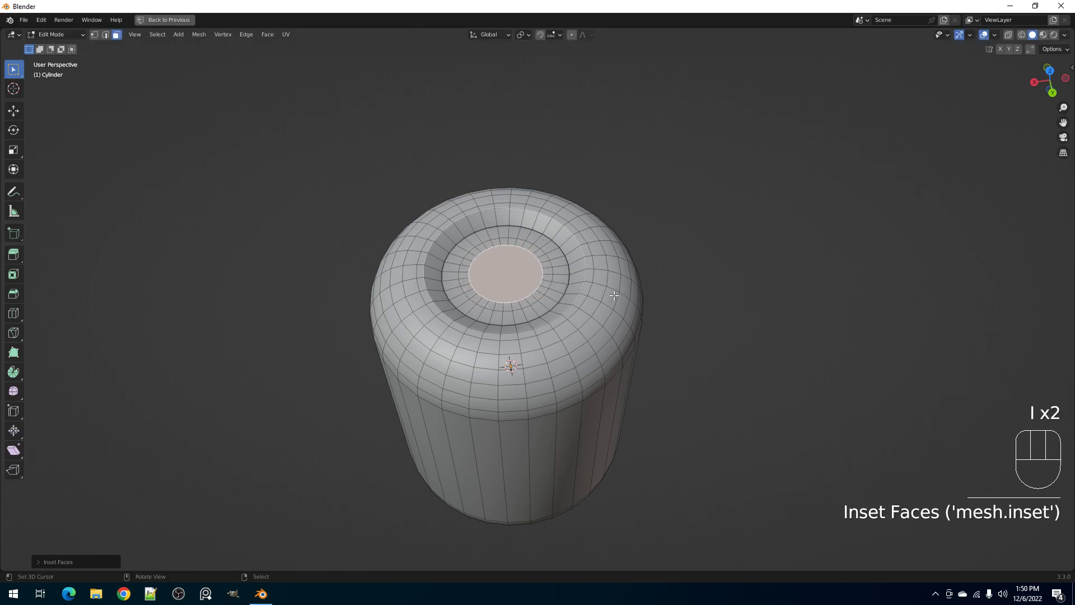
pyautogui.hotkey('alt', 's')
pyautogui.click(614, 285)
pyautogui.press('Tab')
pyautogui.scroll(-4, 588, 288)
pyautogui.moveTo(563, 299); pyautogui.dragTo(577, 319, button='middle')
pyautogui.scroll(1, 572, 269)
pyautogui.press('Tab')
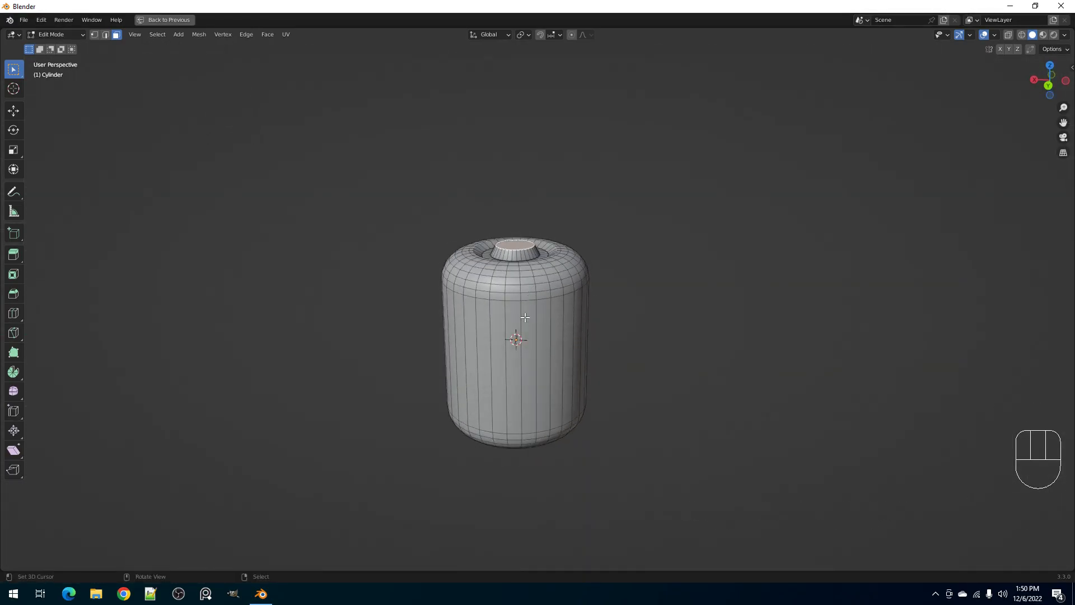
# - Lower the top face of the central boss by about 0.07 m along the Z axis
pyautogui.moveTo(529, 417); pyautogui.dragTo(545, 315, button='middle')
pyautogui.moveTo(548, 388); pyautogui.dragTo(572, 343, button='middle')
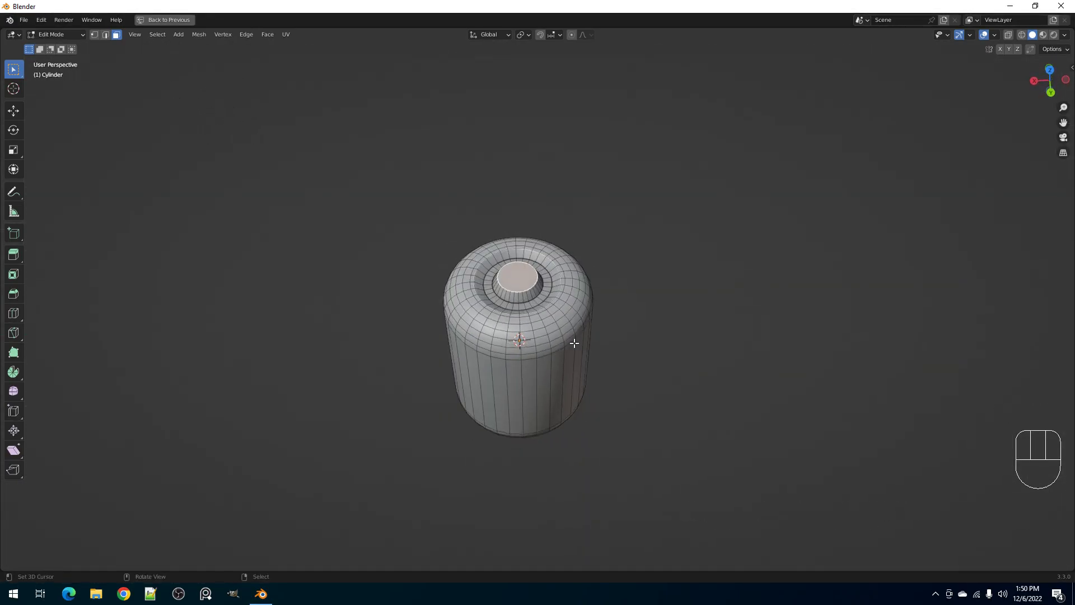
pyautogui.scroll(4, 539, 260)
pyautogui.press('g')
pyautogui.press('z')
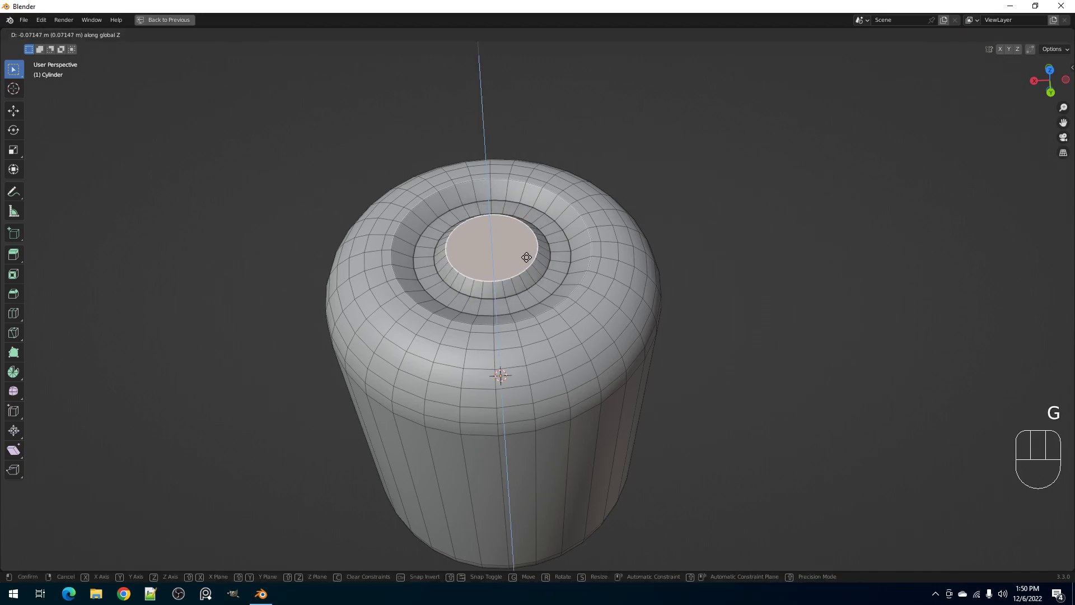
pyautogui.click(527, 258)
pyautogui.press('s')
pyautogui.rightClick(563, 258)
pyautogui.press('Tab')
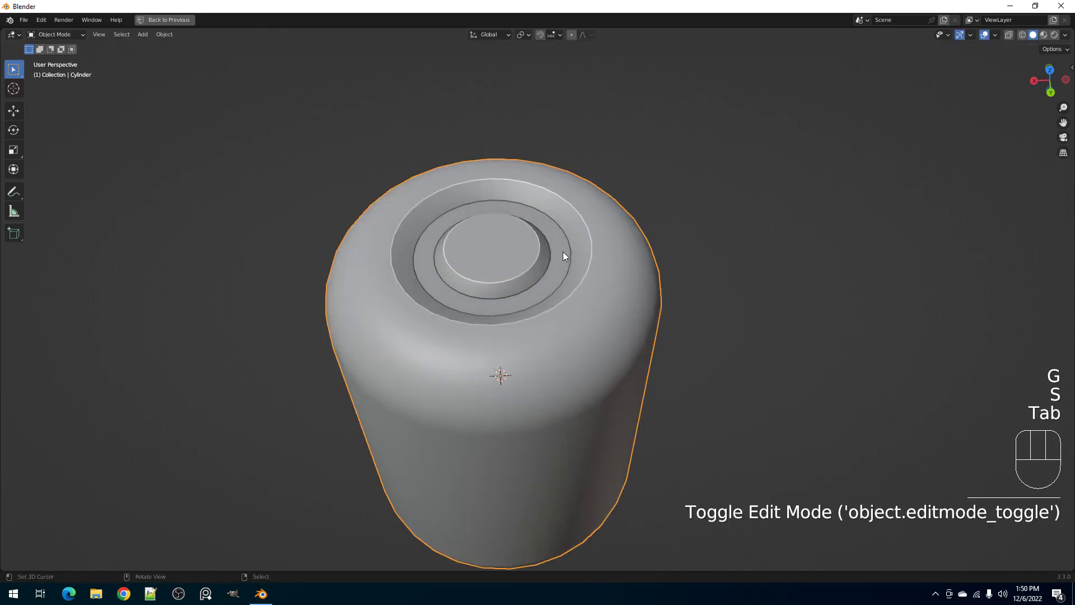
# - Mirror the cylinder across the X and Y axes with Auto Mirror, and check the mirrored quarter's mesh in edit mode
pyautogui.press('Tab')
pyautogui.scroll(-2, 564, 258)
pyautogui.moveTo(568, 265)
pyautogui.mouseDown(button='middle')
pyautogui.moveTo(567, 303)
pyautogui.moveTo(570, 259)
pyautogui.moveTo(588, 245)
pyautogui.moveTo(568, 269)
pyautogui.mouseUp(button='middle')
pyautogui.press('Tab')
pyautogui.hotkey('shift', 'ctrl', 'x')
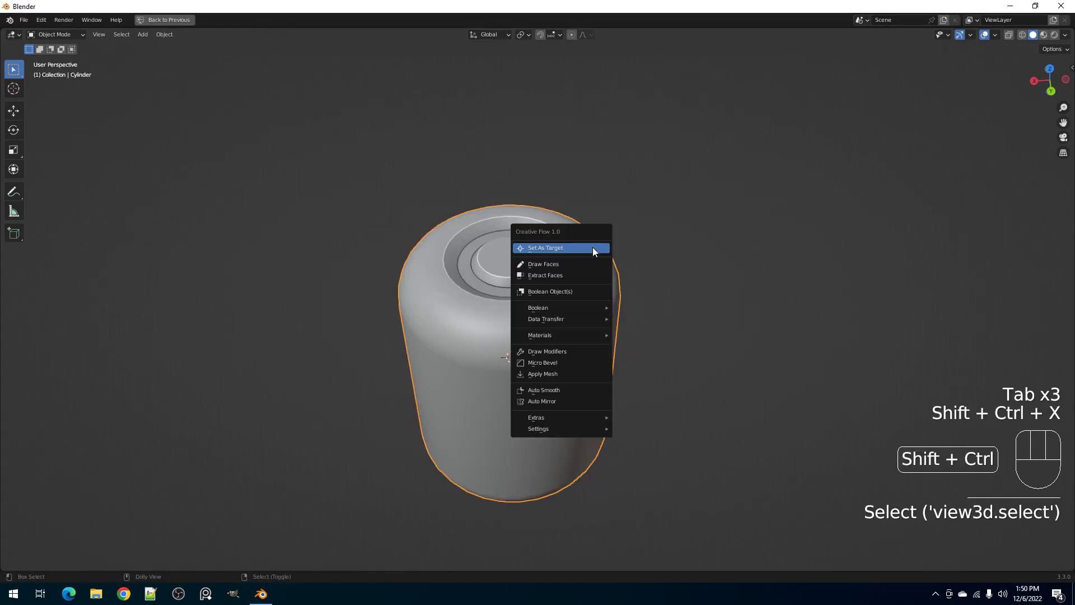
pyautogui.click(554, 400)
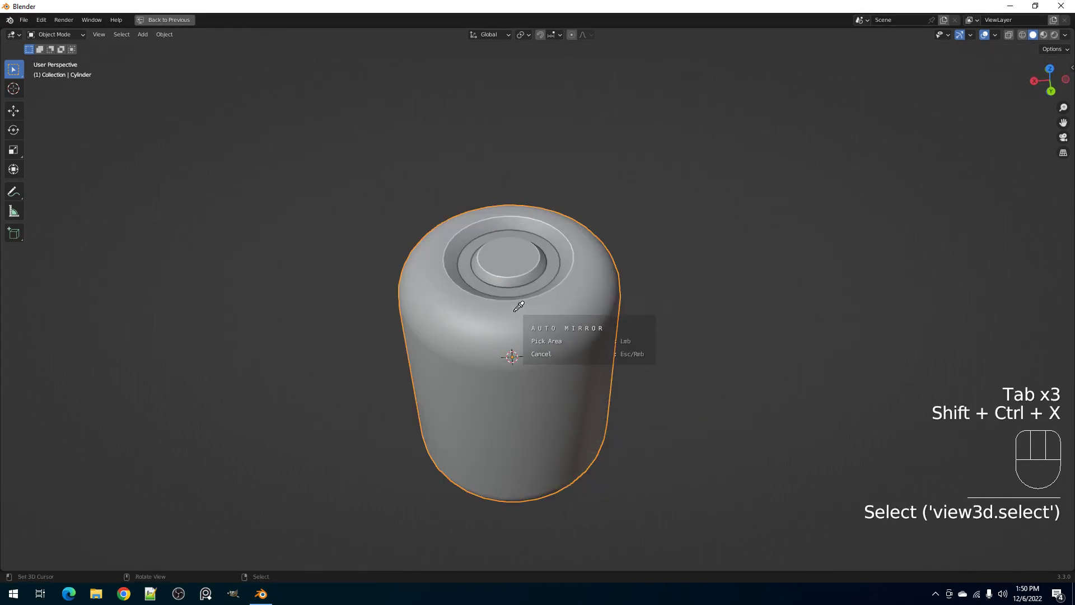
pyautogui.click(506, 298)
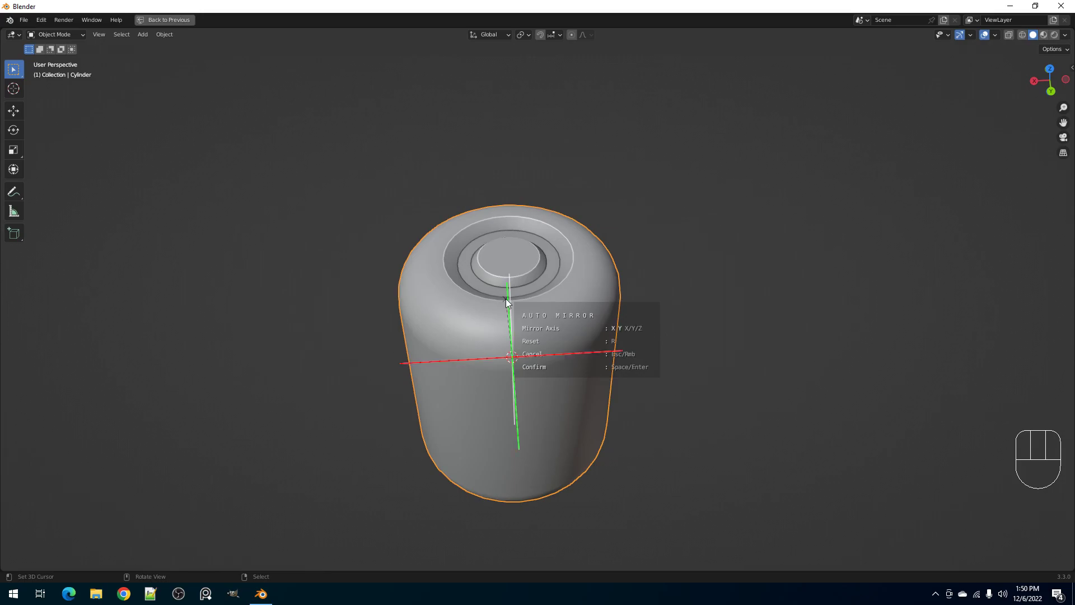
pyautogui.press('space')
pyautogui.press('Tab')
pyautogui.scroll(-3, 570, 336)
pyautogui.moveTo(572, 339); pyautogui.dragTo(605, 350, button='middle')
pyautogui.scroll(3, 606, 350)
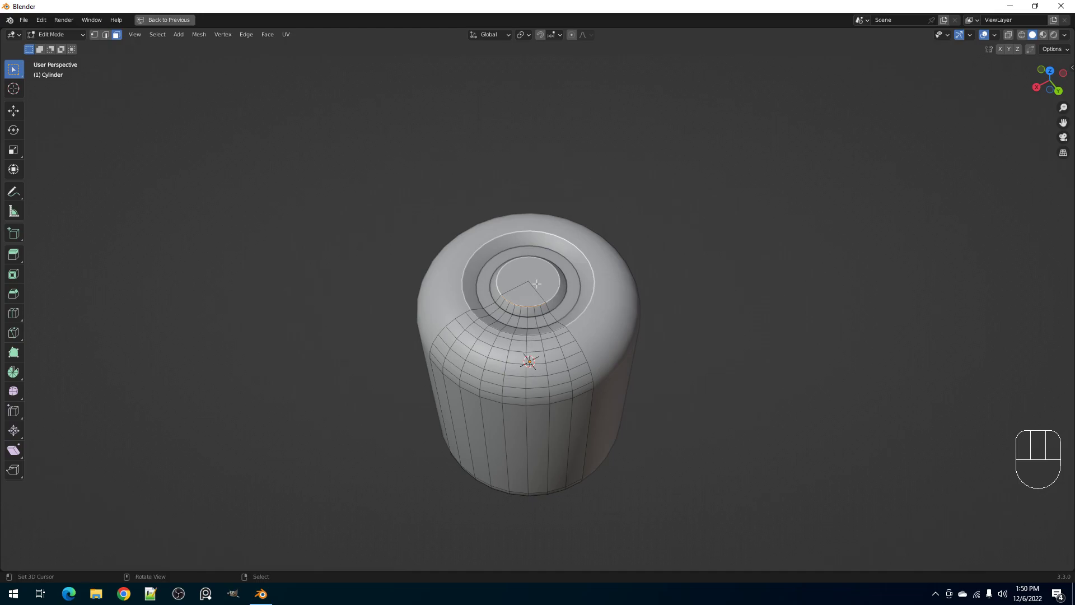
pyautogui.press('Tab')
pyautogui.moveTo(543, 300)
pyautogui.mouseDown(button='middle')
pyautogui.moveTo(587, 297)
pyautogui.moveTo(566, 275)
pyautogui.moveTo(552, 300)
pyautogui.mouseUp(button='middle')
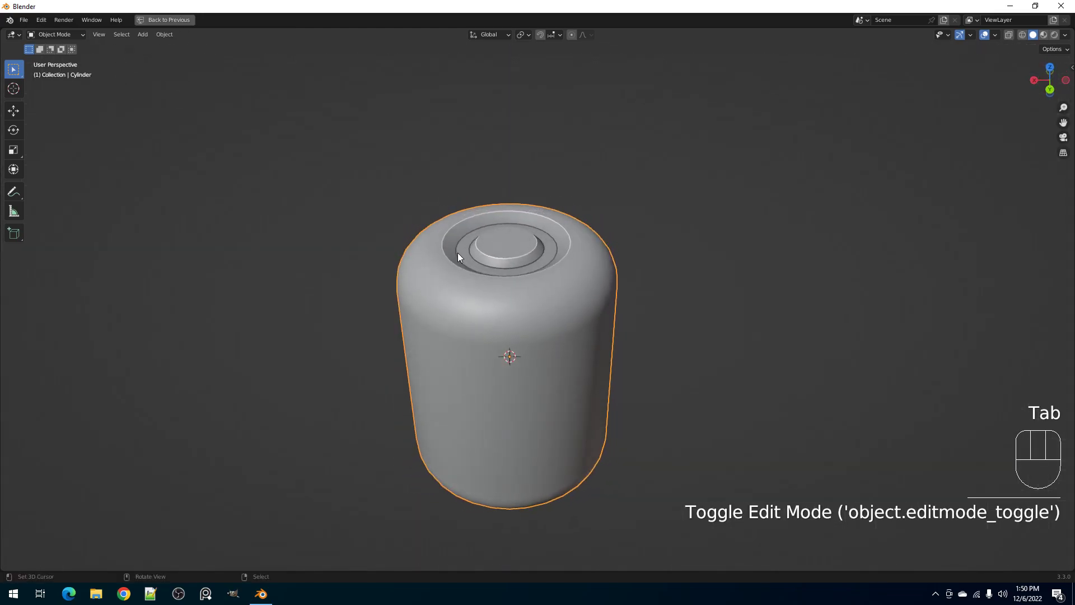
# - Start Draw Faces on the cylinder in the back orthographic view and set the draw shape to Polygonal
pyautogui.keyDown('shift'); pyautogui.moveTo(452, 252); pyautogui.dragTo(487, 284, button='middle'); pyautogui.keyUp('shift')
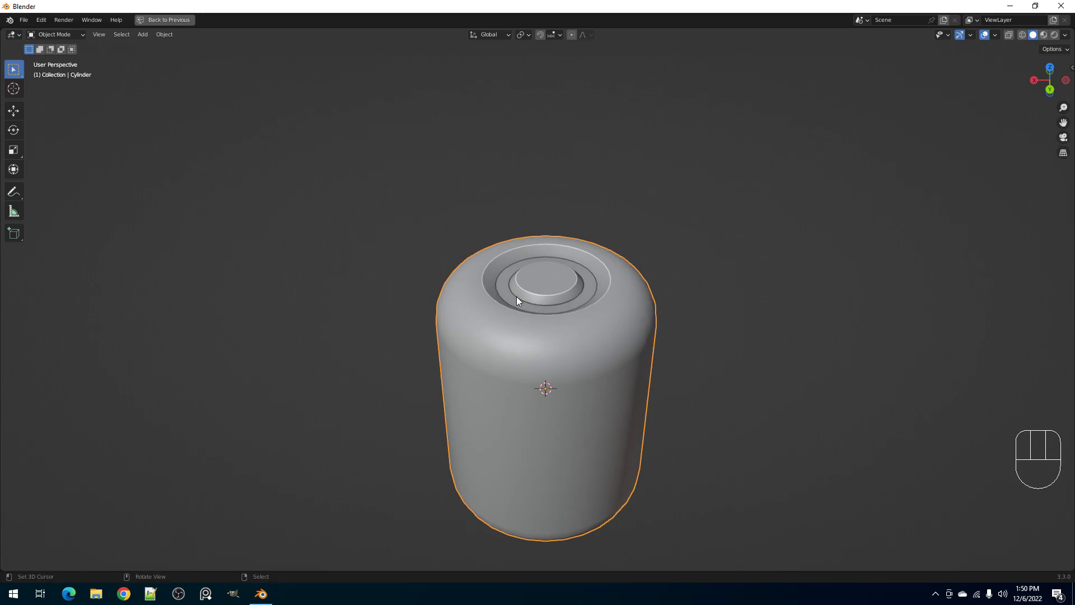
pyautogui.moveTo(513, 294); pyautogui.dragTo(535, 266, button='middle')
pyautogui.hotkey('shift', 'ctrl', 'x')
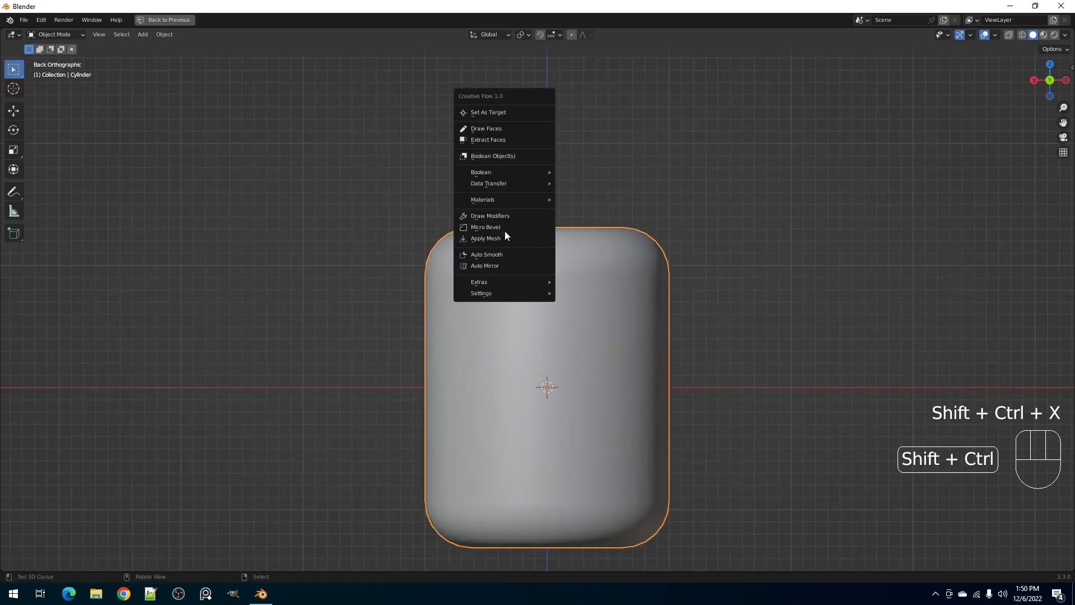
pyautogui.click(495, 135)
pyautogui.moveTo(495, 132)
pyautogui.mouseDown(button='middle')
pyautogui.moveTo(577, 175)
pyautogui.moveTo(576, 218)
pyautogui.moveTo(677, 436)
pyautogui.moveTo(557, 376)
pyautogui.mouseUp(button='middle')
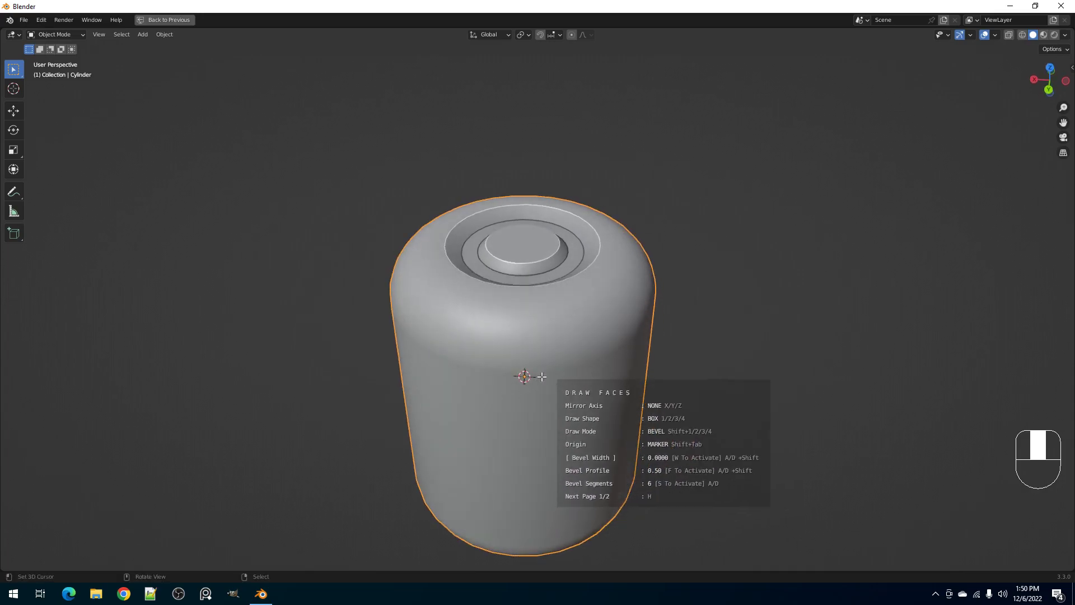
pyautogui.moveTo(692, 335); pyautogui.dragTo(689, 315, button='middle')
pyautogui.keyDown('shift'); pyautogui.moveTo(483, 230); pyautogui.dragTo(508, 307, button='middle'); pyautogui.keyUp('shift')
pyautogui.scroll(3, 508, 307)
pyautogui.scroll(-2, 494, 294)
pyautogui.moveTo(629, 286); pyautogui.dragTo(636, 402, button='middle')
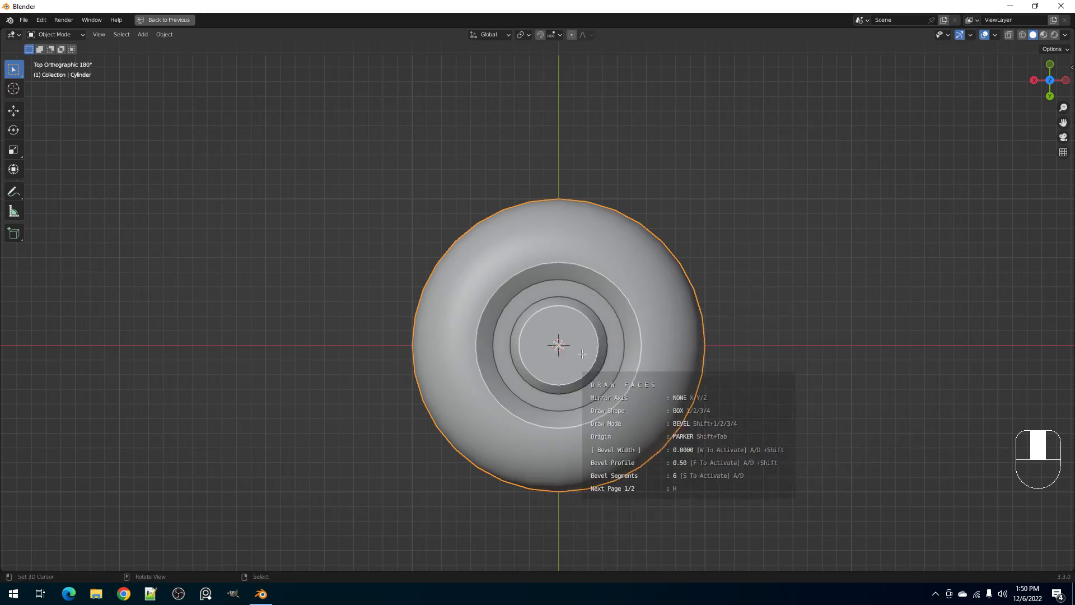
pyautogui.moveTo(586, 379); pyautogui.dragTo(590, 278, button='middle')
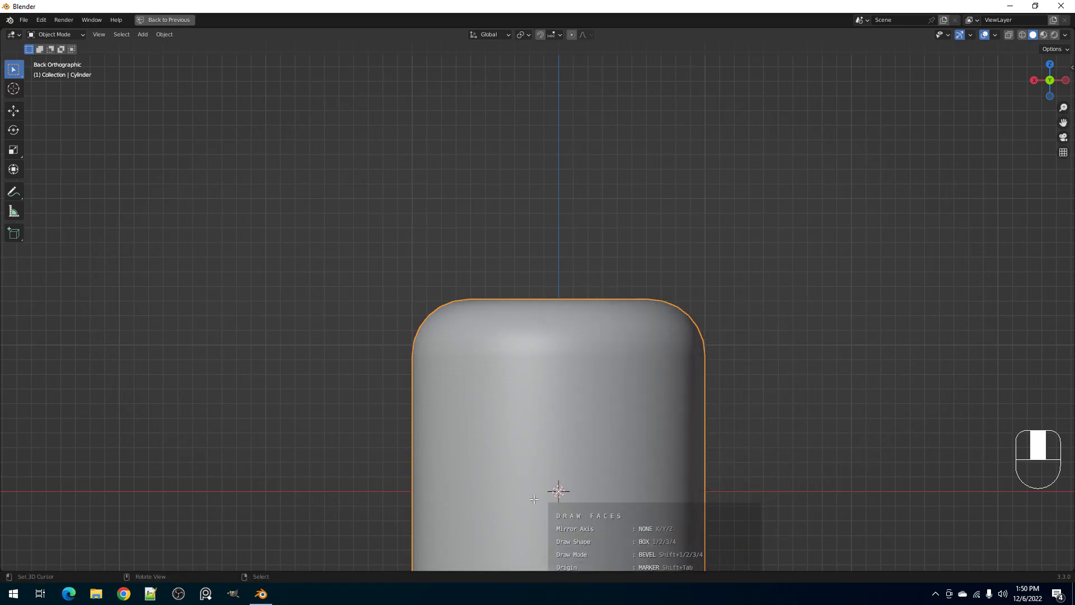
pyautogui.scroll(-3, 547, 413)
pyautogui.scroll(4, 502, 316)
pyautogui.scroll(1, 502, 315)
pyautogui.press('1')
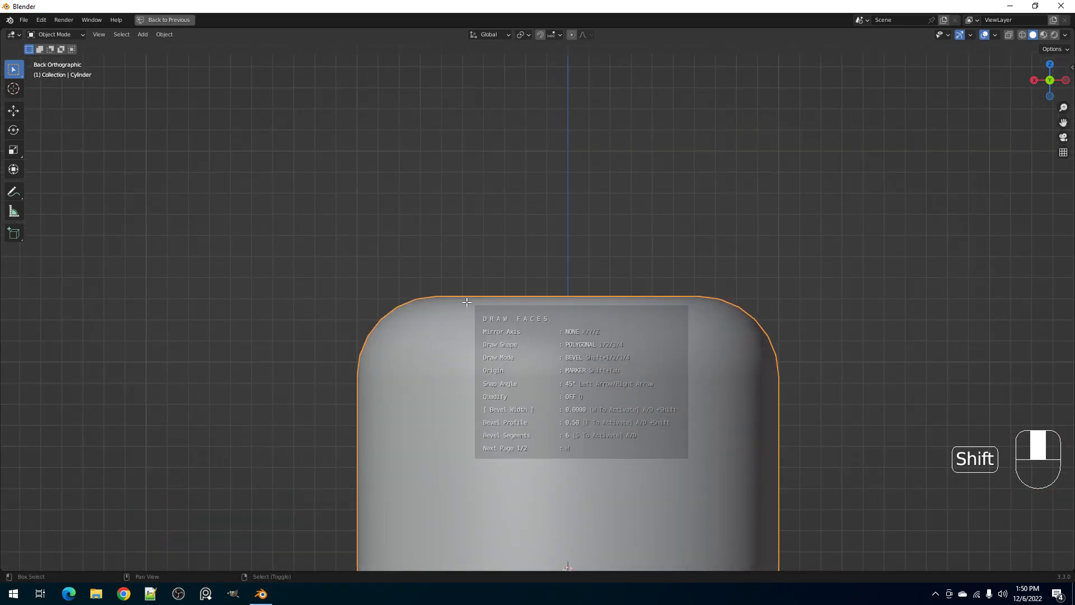
# - Draw a narrow four-point profile just below the cylinder's top edge and give it thickness to form a small rib
pyautogui.moveTo(536, 286); pyautogui.dragTo(536, 302, button='middle')
pyautogui.click(442, 300)
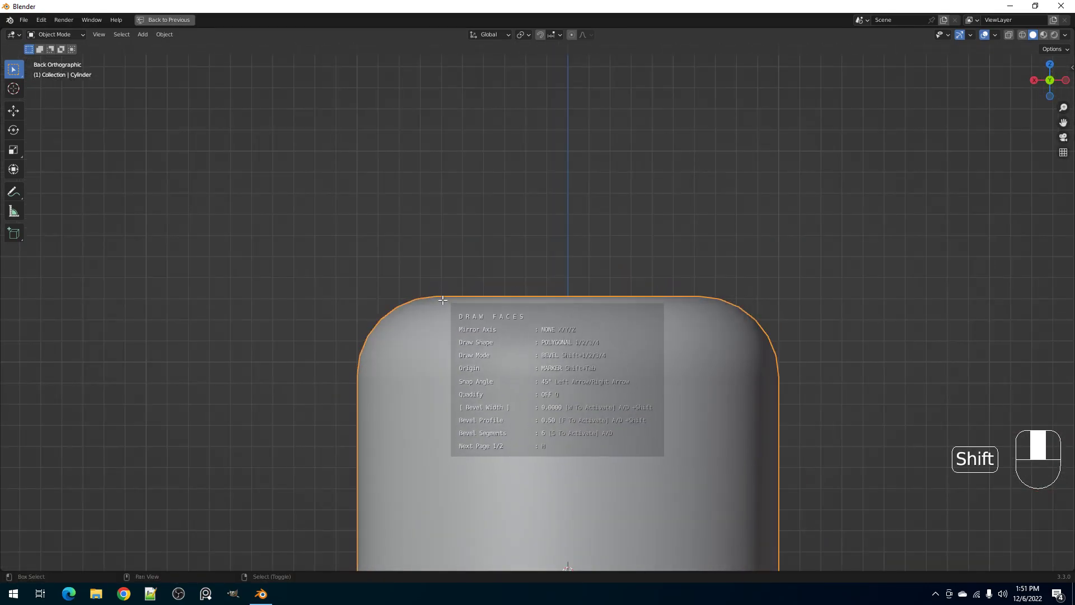
pyautogui.keyDown('shift'); pyautogui.click(498, 301); pyautogui.keyUp('shift')
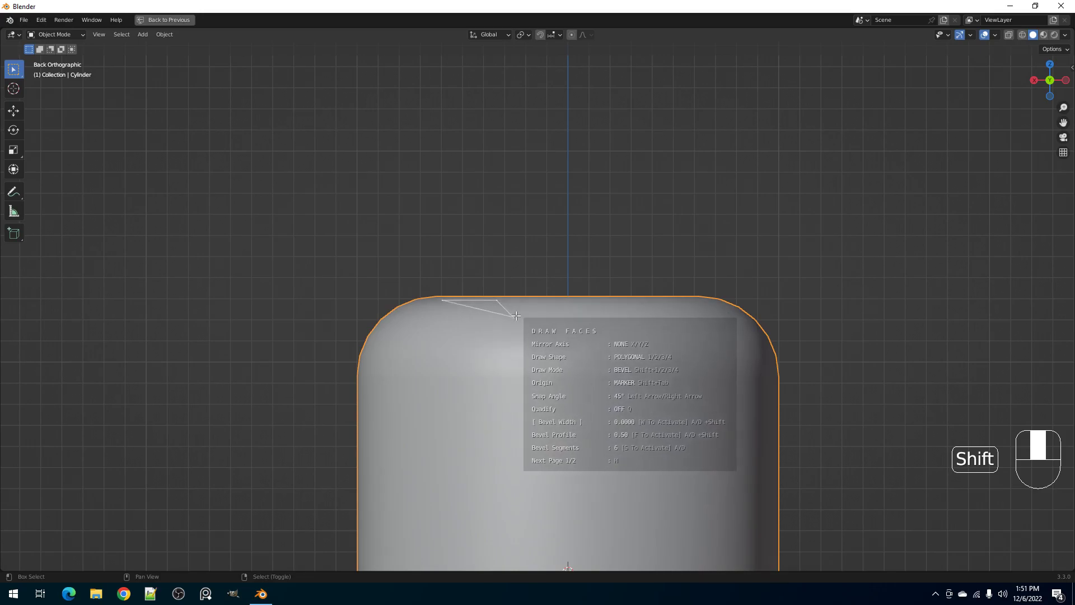
pyautogui.keyDown('shift'); pyautogui.click(516, 318); pyautogui.keyUp('shift')
pyautogui.keyDown('shift'); pyautogui.click(448, 314); pyautogui.keyUp('shift')
pyautogui.press('space')
pyautogui.moveTo(694, 238); pyautogui.dragTo(646, 312, button='middle')
pyautogui.keyDown('ctrl'); pyautogui.keyDown('shift'); pyautogui.moveTo(647, 311); pyautogui.dragTo(682, 296); pyautogui.keyUp('shift'); pyautogui.keyUp('ctrl')
pyautogui.press('space')
# - Select the whole rib mesh, move it along the X axis, and check its position in the recess
pyautogui.press('Tab')
pyautogui.press('a')
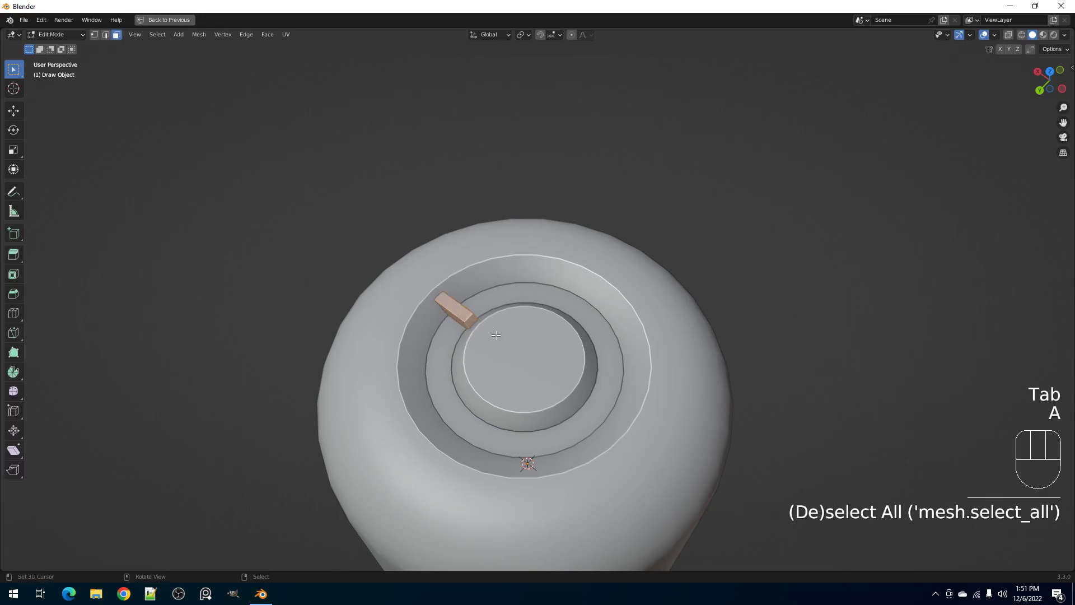
pyautogui.moveTo(495, 336)
pyautogui.mouseDown(button='middle')
pyautogui.moveTo(615, 324)
pyautogui.moveTo(631, 352)
pyautogui.mouseUp(button='middle')
pyautogui.press('g')
pyautogui.press('x')
pyautogui.click(496, 336)
pyautogui.press('Tab')
pyautogui.scroll(-3, 515, 334)
pyautogui.scroll(1, 633, 354)
pyautogui.keyDown('shift'); pyautogui.moveTo(634, 357); pyautogui.dragTo(602, 327, button='middle'); pyautogui.keyUp('shift')
pyautogui.scroll(2, 599, 325)
pyautogui.press('Tab')
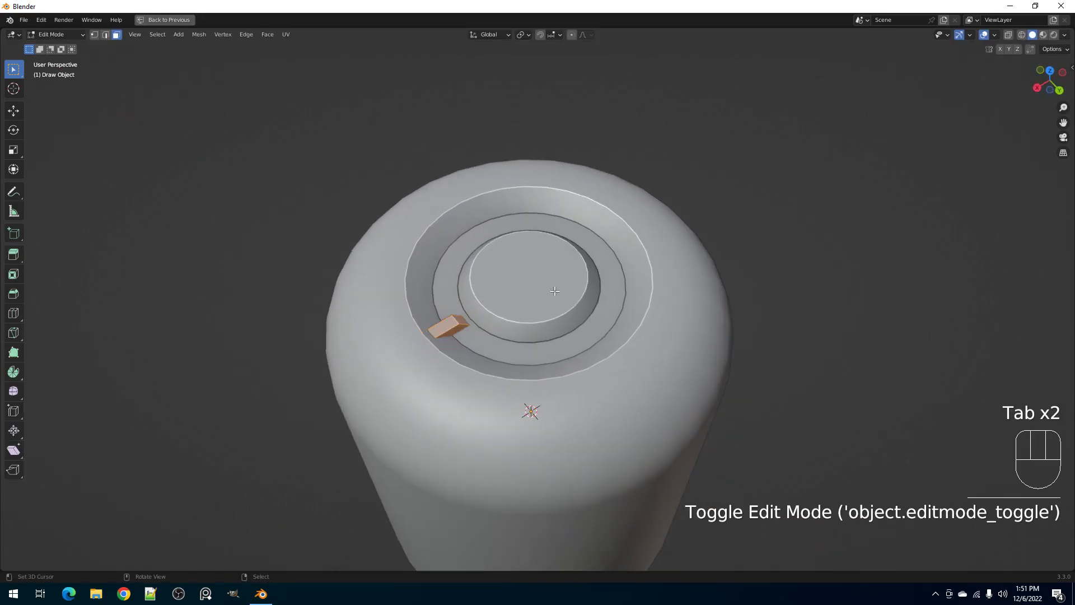
pyautogui.moveTo(532, 284); pyautogui.dragTo(560, 288, button='middle')
pyautogui.press('Tab')
# - Array the rib around the origin's Z axis with Fast Circle Array, count 8, and inspect it with overlays hidden
pyautogui.hotkey('ctrl', 'shift', 'x')
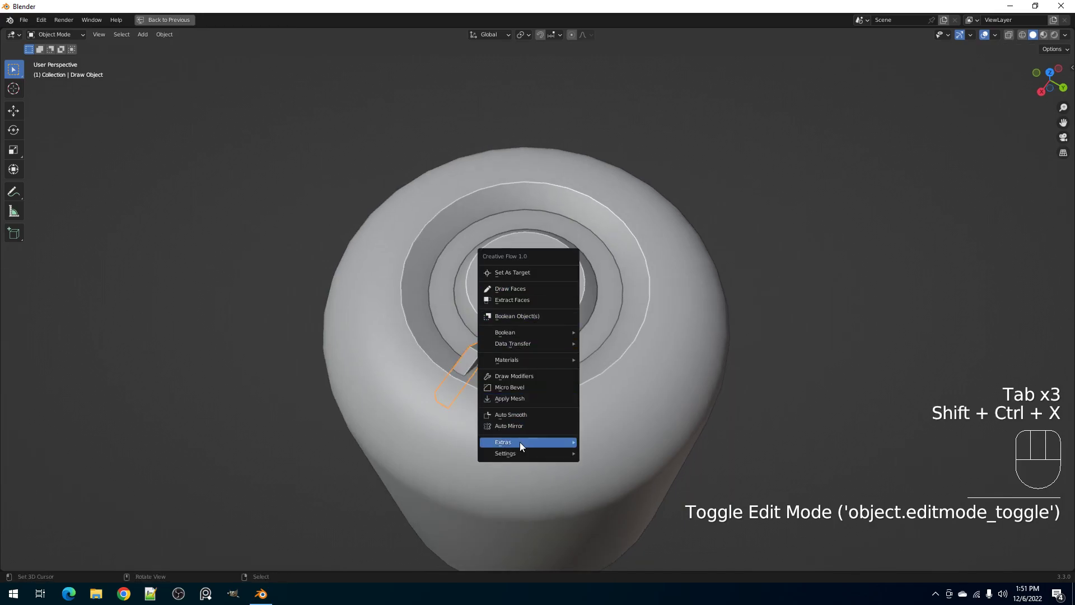
pyautogui.moveTo(519, 442)
pyautogui.click(600, 442)
pyautogui.keyDown('ctrl'); pyautogui.scroll(10, 704, 469); pyautogui.keyUp('ctrl')
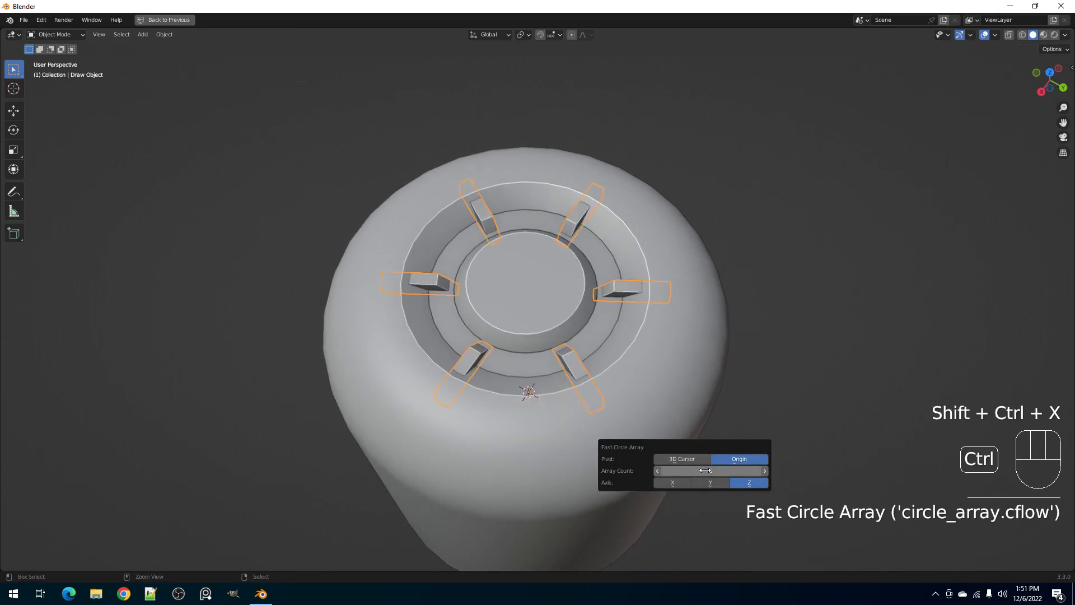
pyautogui.keyDown('ctrl'); pyautogui.scroll(-4, 705, 469); pyautogui.keyUp('ctrl')
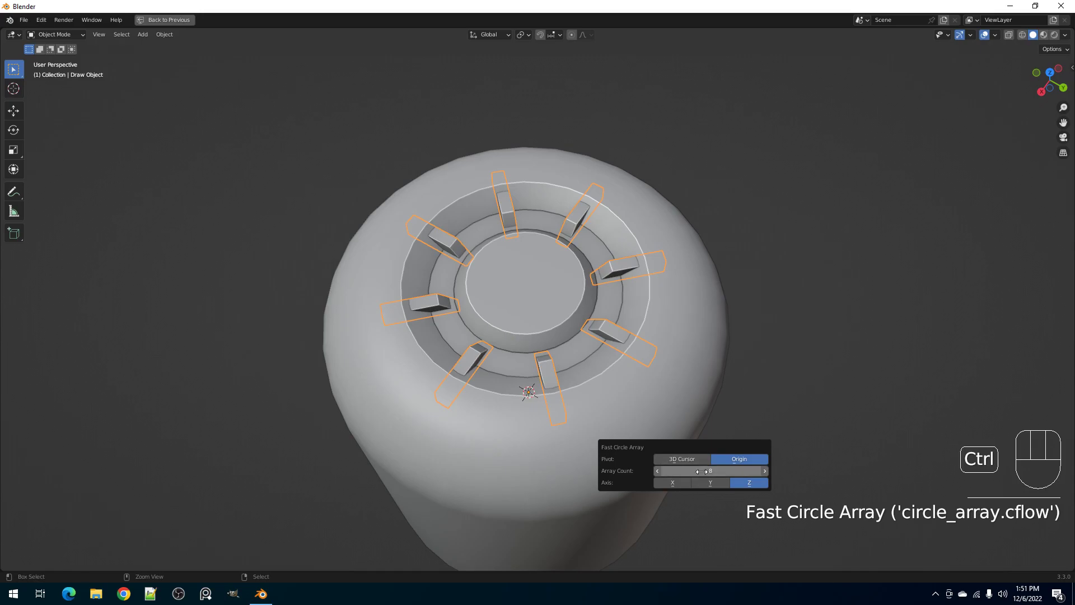
pyautogui.scroll(-5, 589, 278)
pyautogui.hotkey('shift', 'alt', 'z')
pyautogui.moveTo(590, 278); pyautogui.dragTo(569, 315, button='middle')
pyautogui.scroll(4, 569, 311)
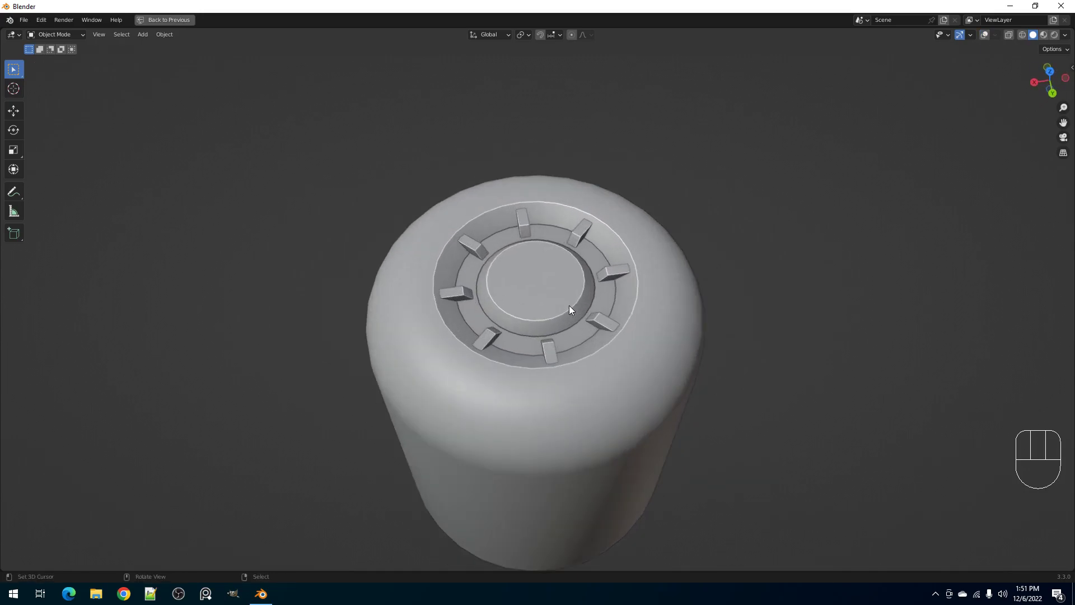
pyautogui.moveTo(569, 309)
pyautogui.mouseDown(button='middle')
pyautogui.moveTo(547, 279)
pyautogui.moveTo(557, 309)
pyautogui.mouseUp(button='middle')
# - Add a loop cut around the recess rim on the cylinder and bevel it into a narrow strip
pyautogui.press('Tab')
pyautogui.hotkey('shift', 'alt', 'z')
pyautogui.keyDown('shift'); pyautogui.moveTo(527, 367); pyautogui.dragTo(510, 356, button='middle'); pyautogui.keyUp('shift')
pyautogui.hotkey('alt', 'a')
pyautogui.scroll(3, 510, 356)
pyautogui.hotkey('ctrl', 'r')
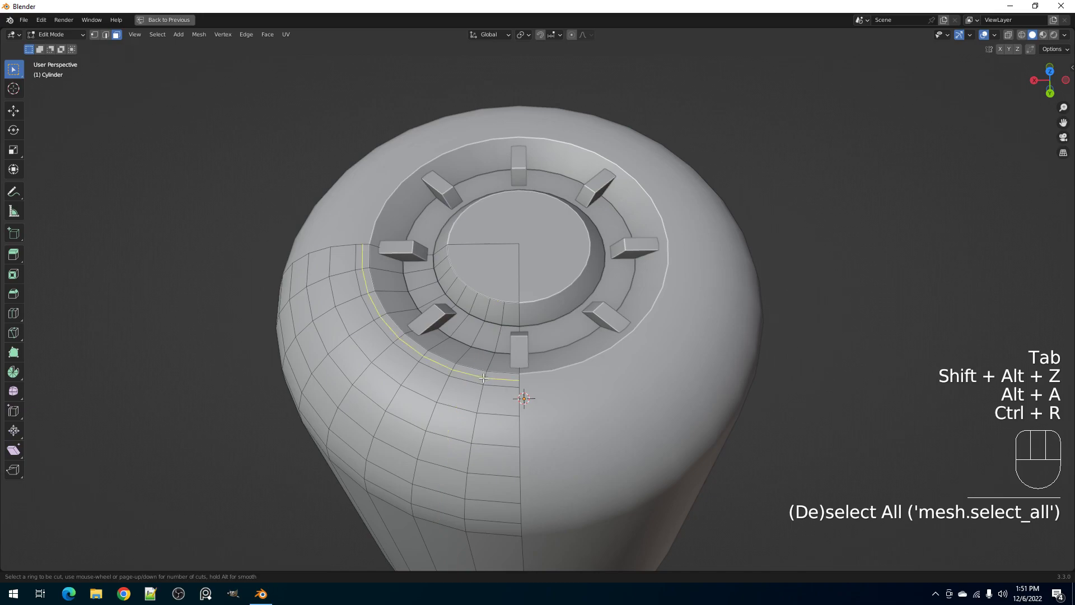
pyautogui.click(483, 378)
pyautogui.hotkey('ctrl', 'b')
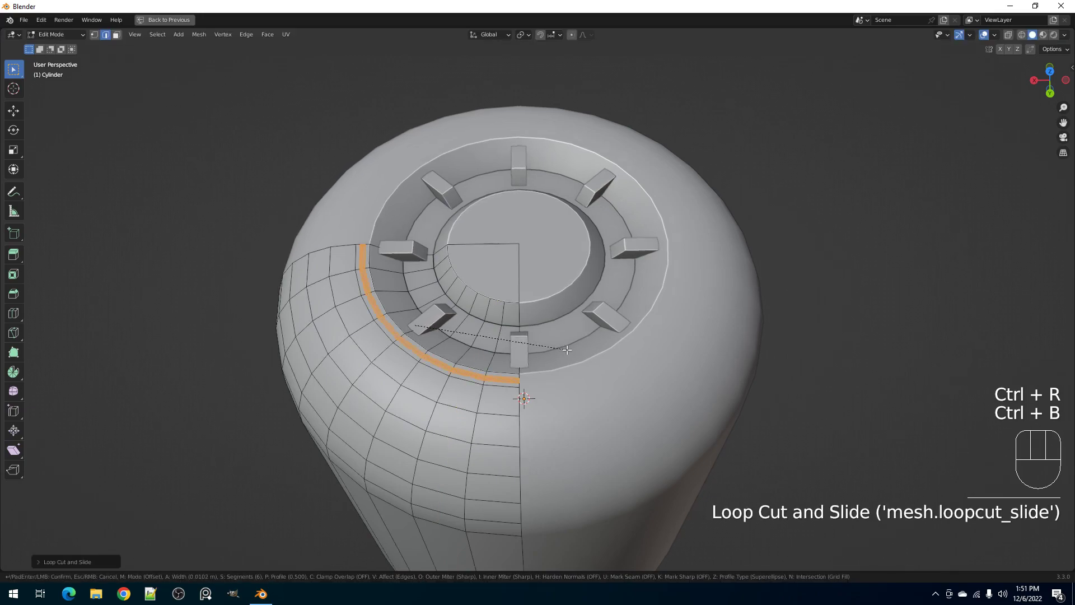
pyautogui.click(567, 350)
# - Extrude the bevelled rim strip by about 0.02 m to form a thin groove around the recess
pyautogui.press('e')
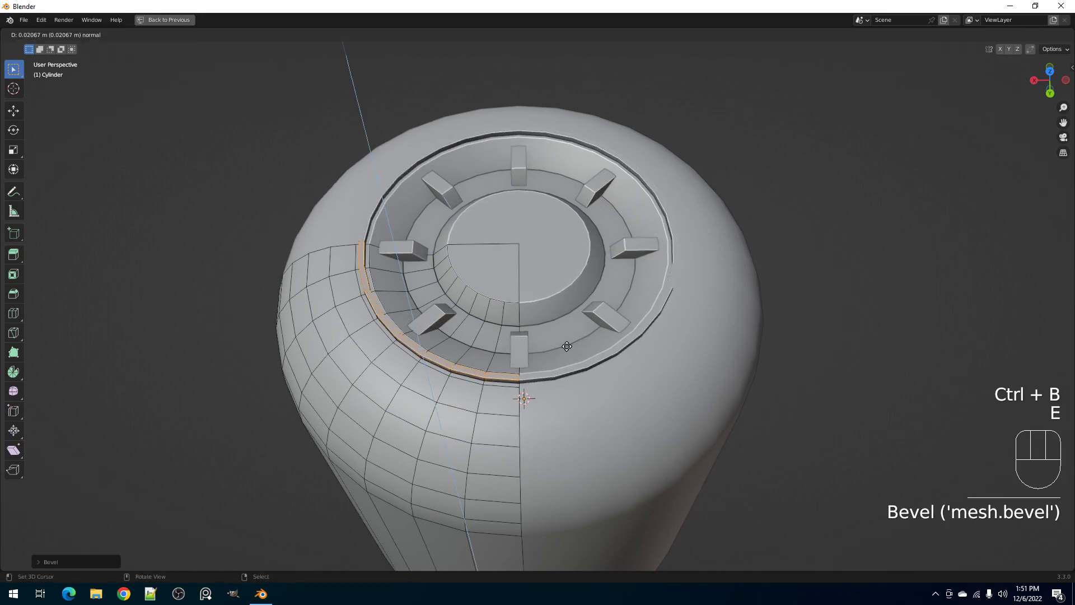
pyautogui.click(567, 347)
pyautogui.press('Tab')
pyautogui.scroll(-4, 518, 295)
pyautogui.hotkey('alt', 'a')
pyautogui.rightClick(516, 284)
# - Add a centred loop cut around the flat floor ring of the recess
pyautogui.press('Tab')
pyautogui.hotkey('alt', 'a')
pyautogui.scroll(3, 493, 302)
pyautogui.hotkey('ctrl', 'r')
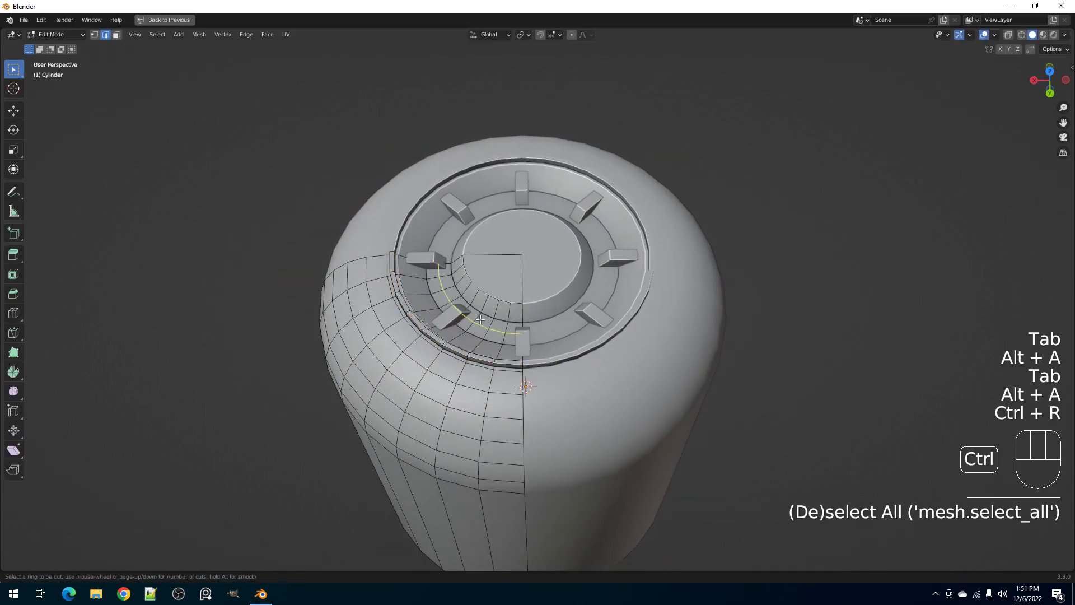
pyautogui.click(481, 320)
pyautogui.rightClick(480, 320)
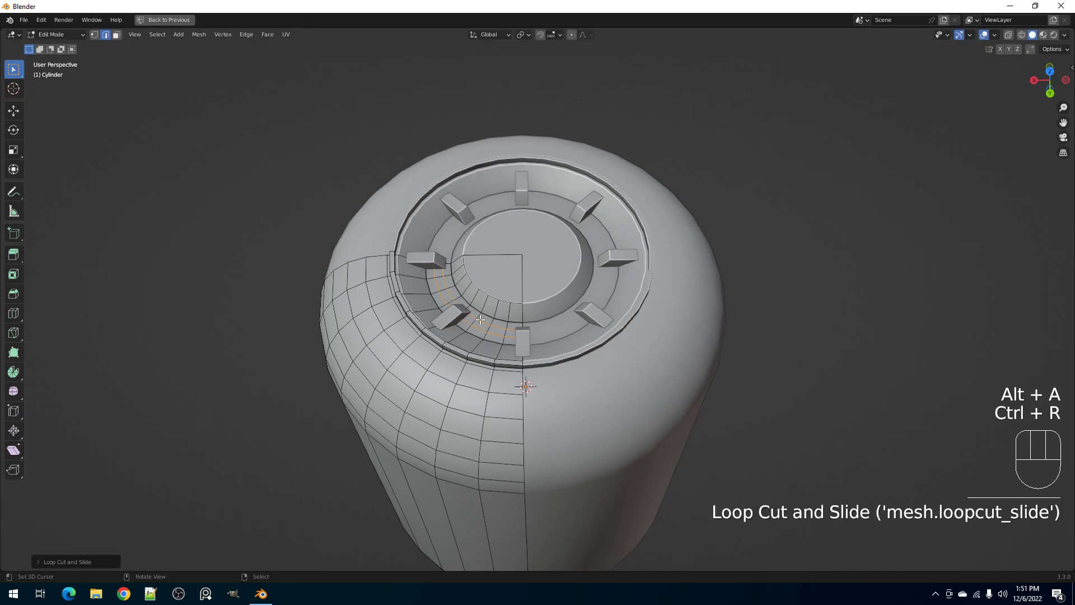
# - Extrude one face loop of the recess floor ring about 0.03 m inward to form a second groove
pyautogui.press('3')
pyautogui.keyDown('alt'); pyautogui.keyDown('shift'); pyautogui.click(480, 323); pyautogui.keyUp('shift'); pyautogui.keyUp('alt')
pyautogui.press('e')
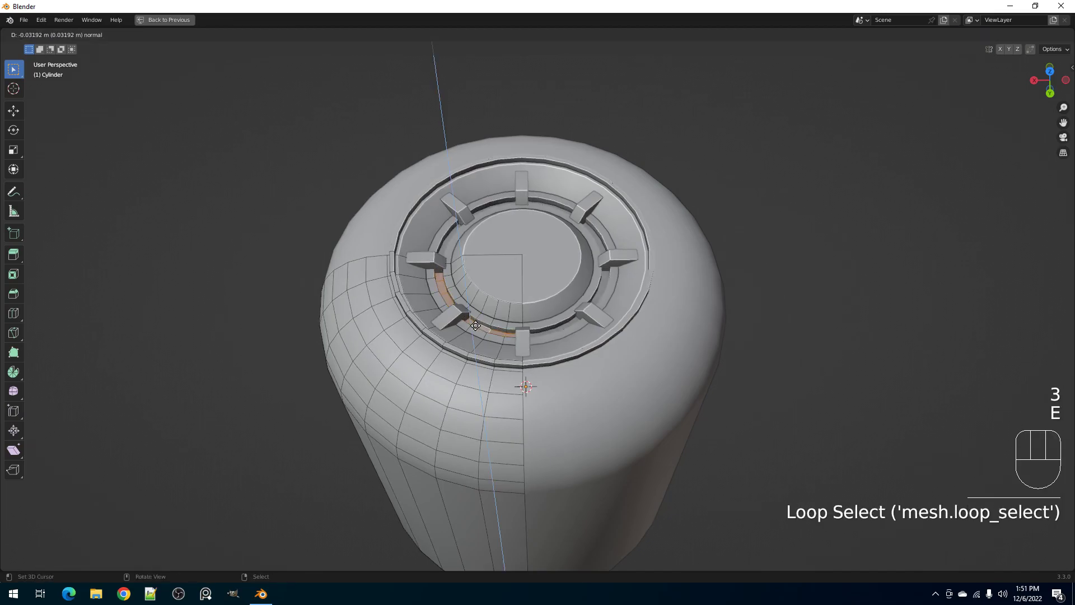
pyautogui.press('Tab')
# - Select the original rib's linked mesh and move it about 0.03 m outward along the X axis
pyautogui.press('Tab')
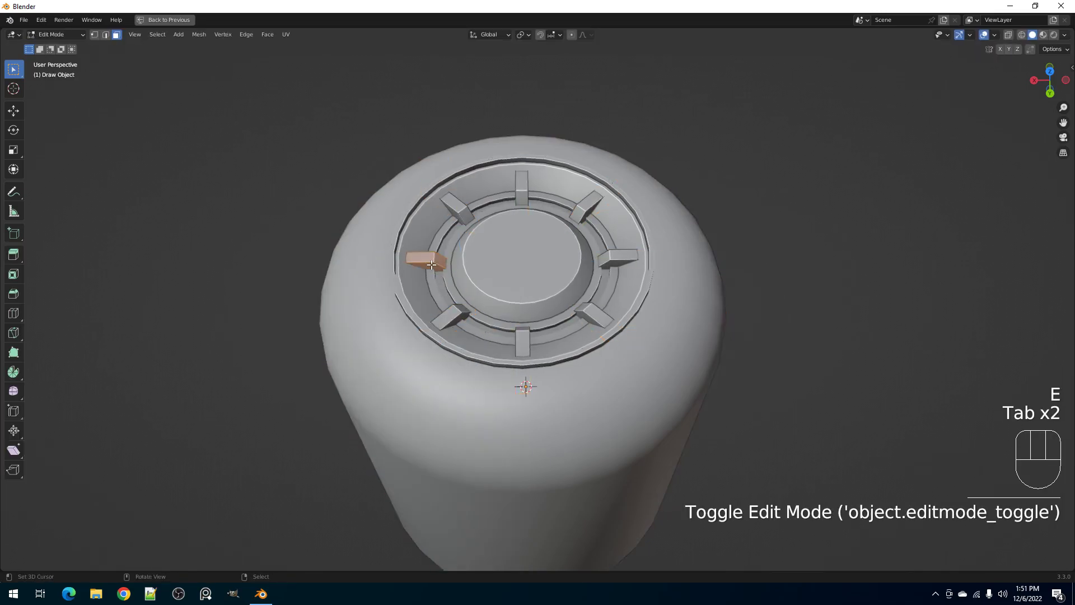
pyautogui.hotkey('alt', 'a')
pyautogui.keyDown('shift'); pyautogui.moveTo(435, 274); pyautogui.dragTo(486, 316, button='middle'); pyautogui.keyUp('shift')
pyautogui.scroll(2, 486, 316)
pyautogui.press('l')
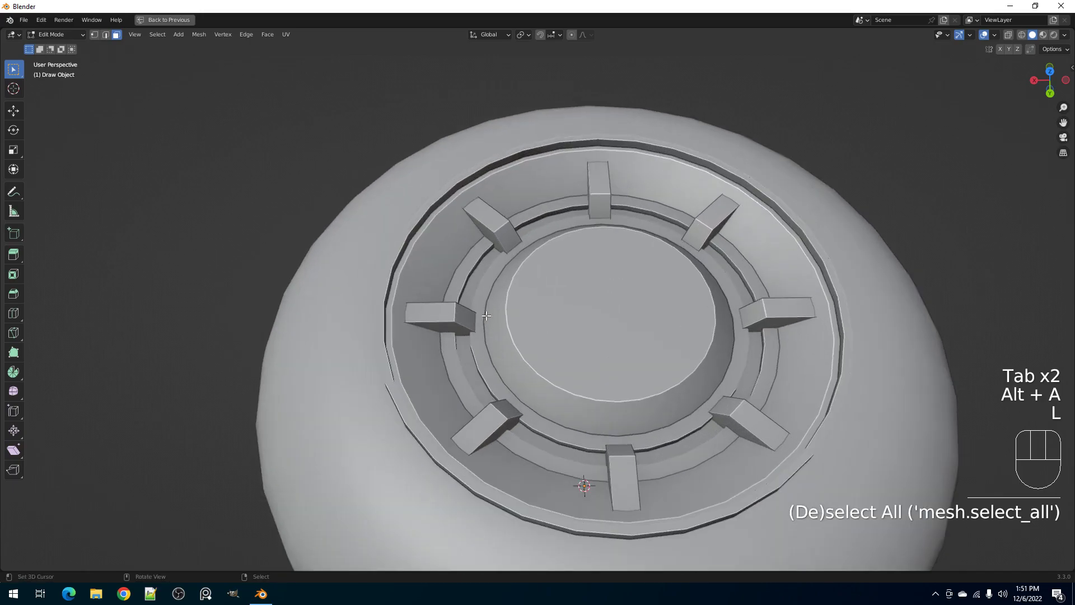
pyautogui.press('l')
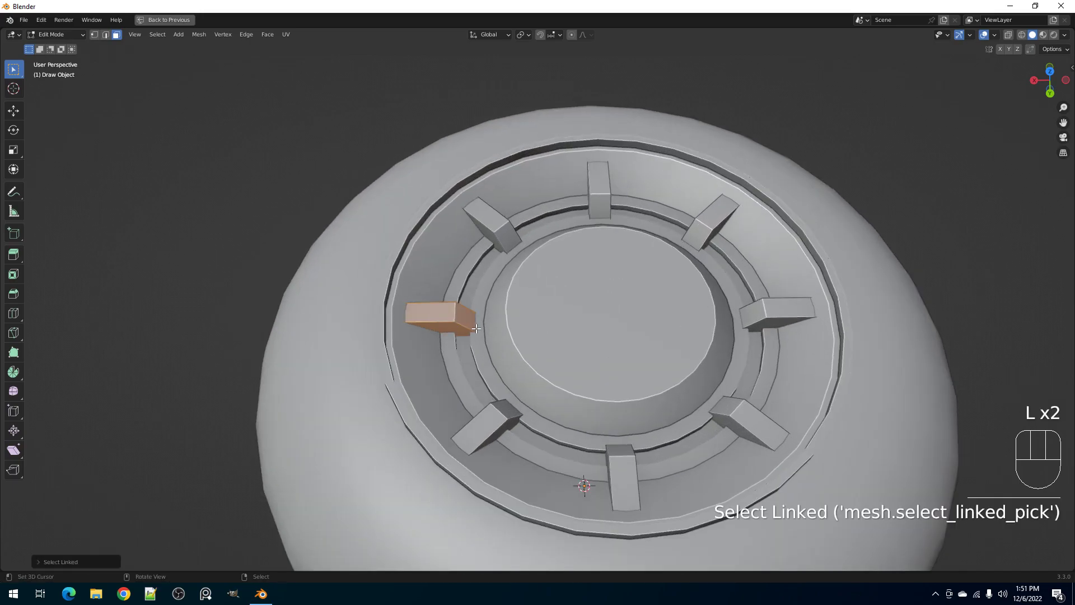
pyautogui.press('g')
pyautogui.press('x')
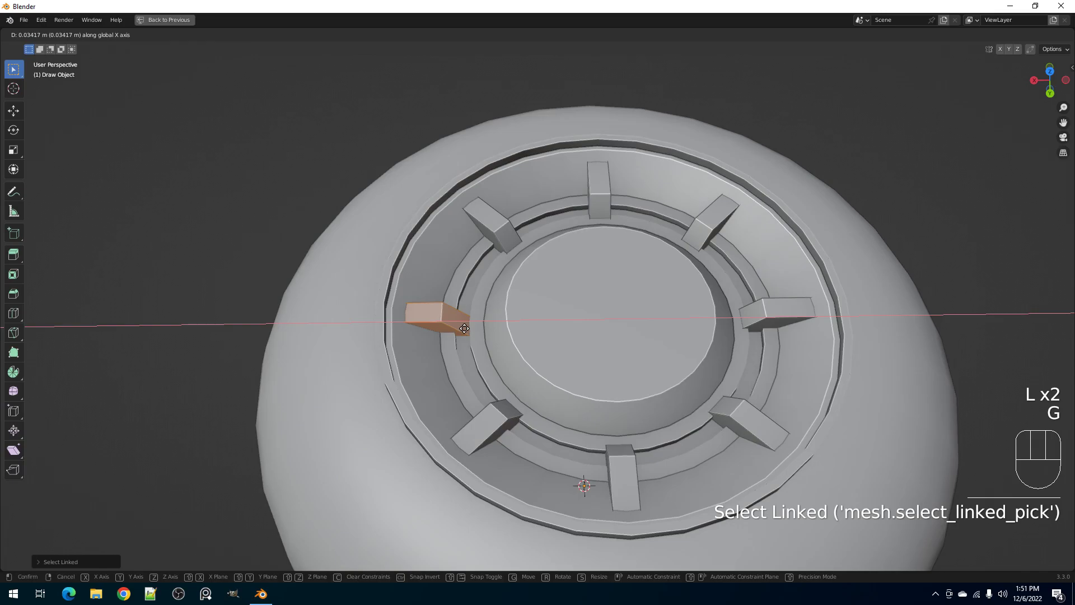
pyautogui.click(465, 329)
pyautogui.press('Tab')
pyautogui.scroll(-3, 497, 273)
pyautogui.press('Tab')
pyautogui.press('Tab')
pyautogui.press('Tab')
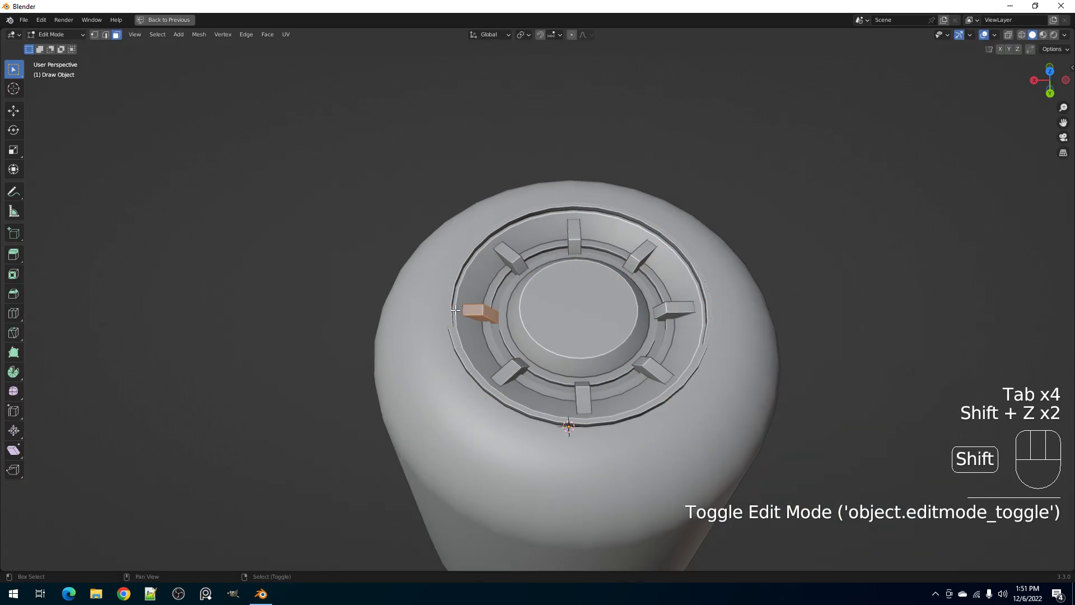
# - Select the original rib's outer end vertices through X-ray and move them inward along the X axis
pyautogui.hotkey('alt', 'z')
pyautogui.press('1')
pyautogui.hotkey('alt', 'a')
pyautogui.click(428, 317)
pyautogui.moveTo(428, 317); pyautogui.dragTo(491, 350, button='middle')
pyautogui.hotkey('shift', 'z')
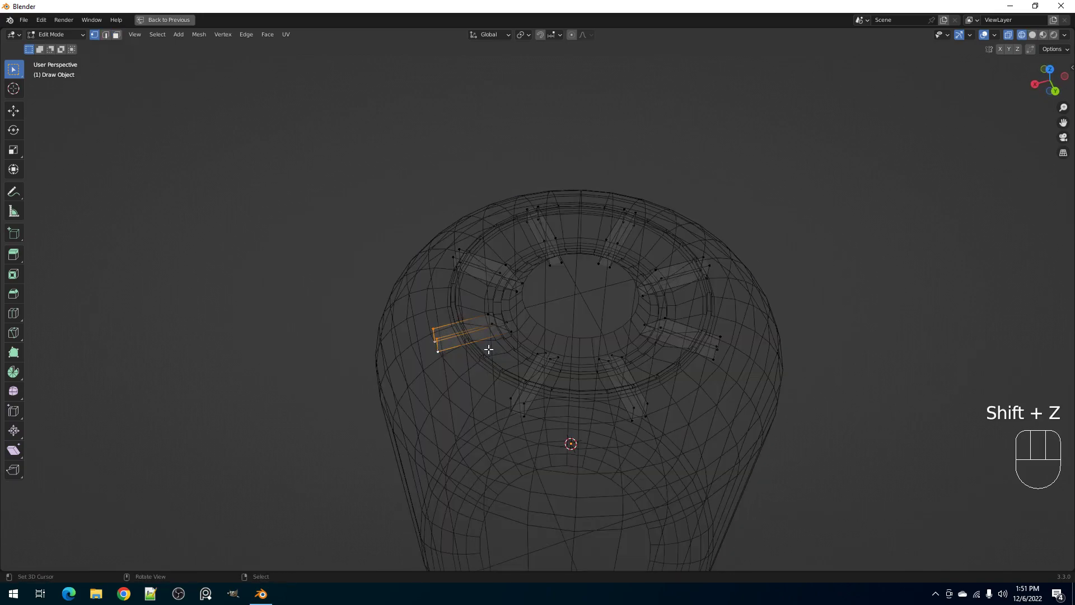
pyautogui.hotkey('shift', 'z')
pyautogui.scroll(3, 492, 350)
pyautogui.press('z')
pyautogui.click(544, 350)
pyautogui.press('z')
pyautogui.click(546, 407)
pyautogui.press('g')
pyautogui.press('x')
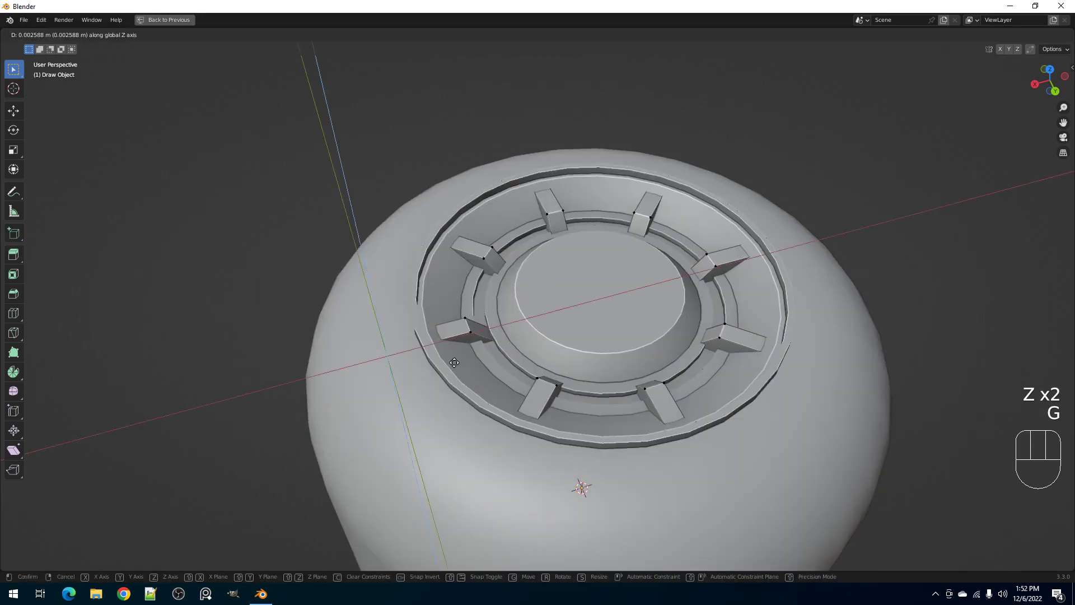
pyautogui.click(471, 342)
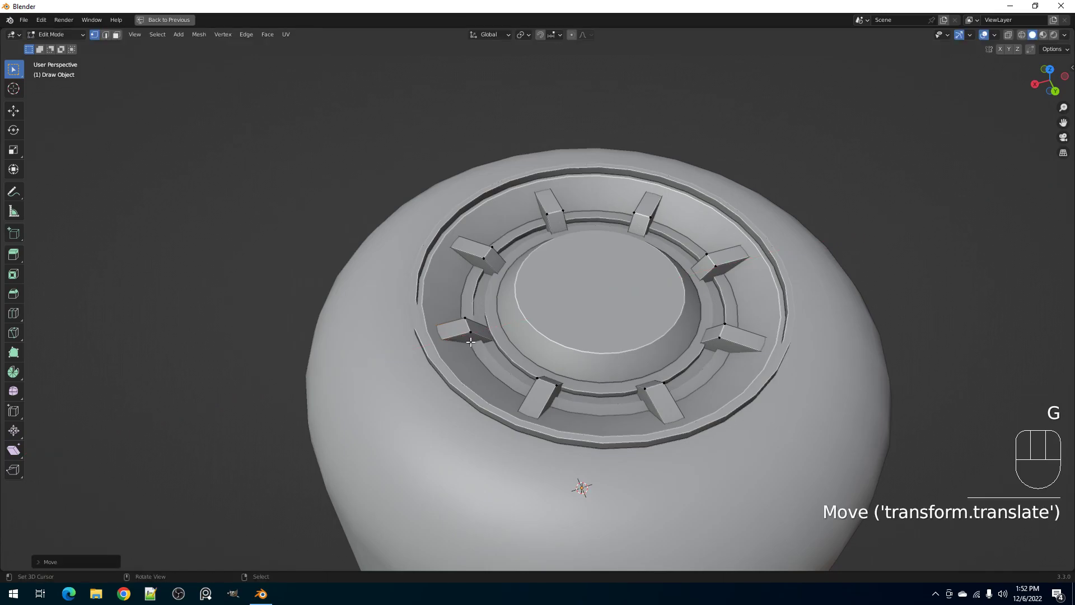
pyautogui.press('Tab')
pyautogui.press('Tab')
pyautogui.hotkey('alt', 'a')
pyautogui.moveTo(468, 328); pyautogui.dragTo(469, 333, button='middle')
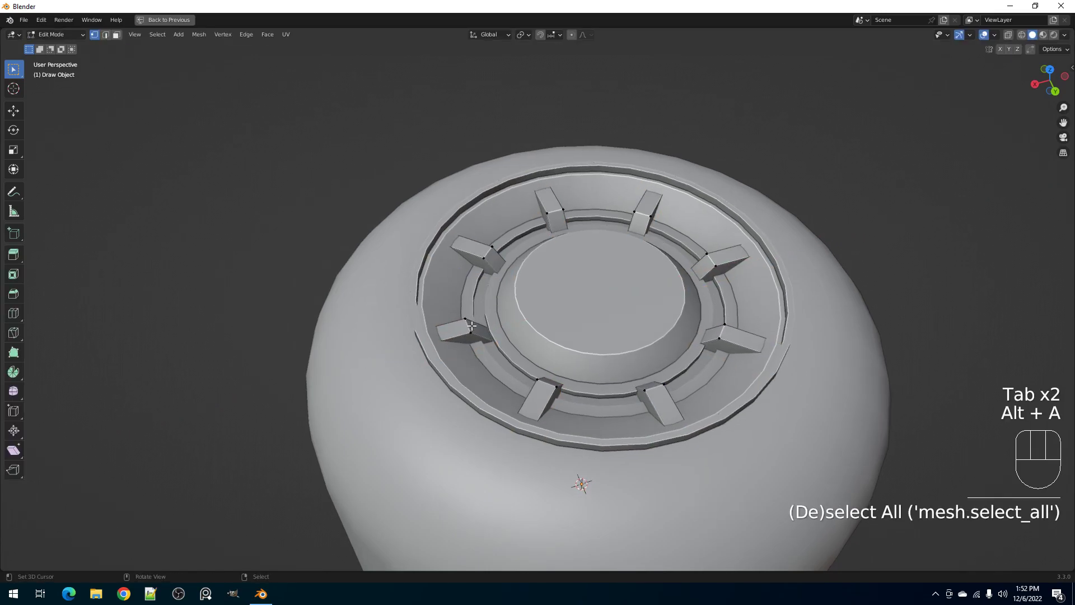
pyautogui.press('l')
pyautogui.press('Tab')
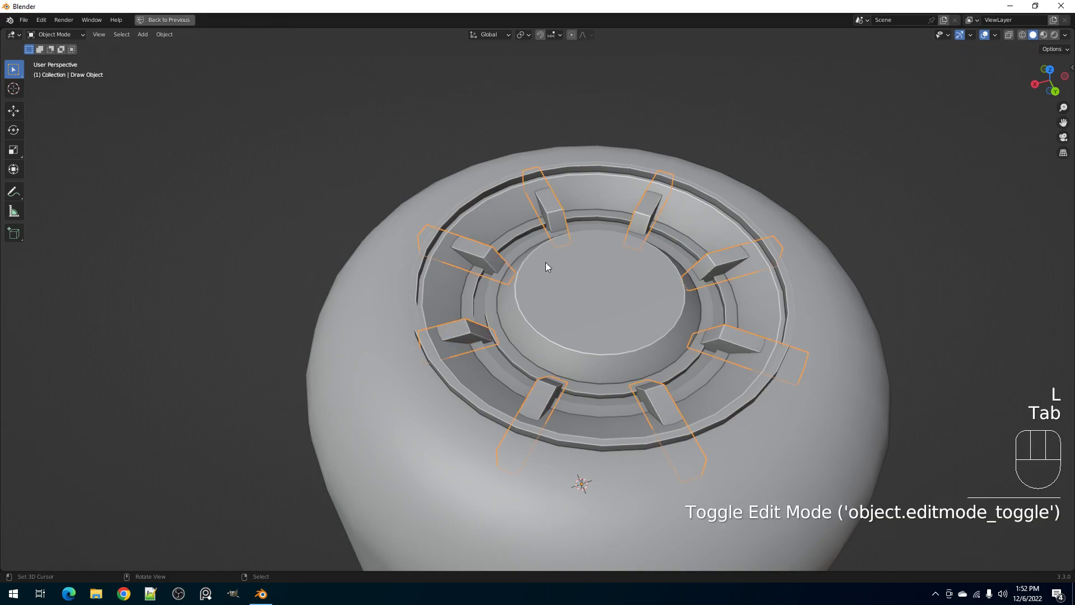
pyautogui.press('Tab')
pyautogui.press('Tab')
# - Reapply Fast Circle Array to the ribs with Origin pivot, count 8 and Z axis, and look over the cylinder
pyautogui.hotkey('ctrl', 'shift', 'x')
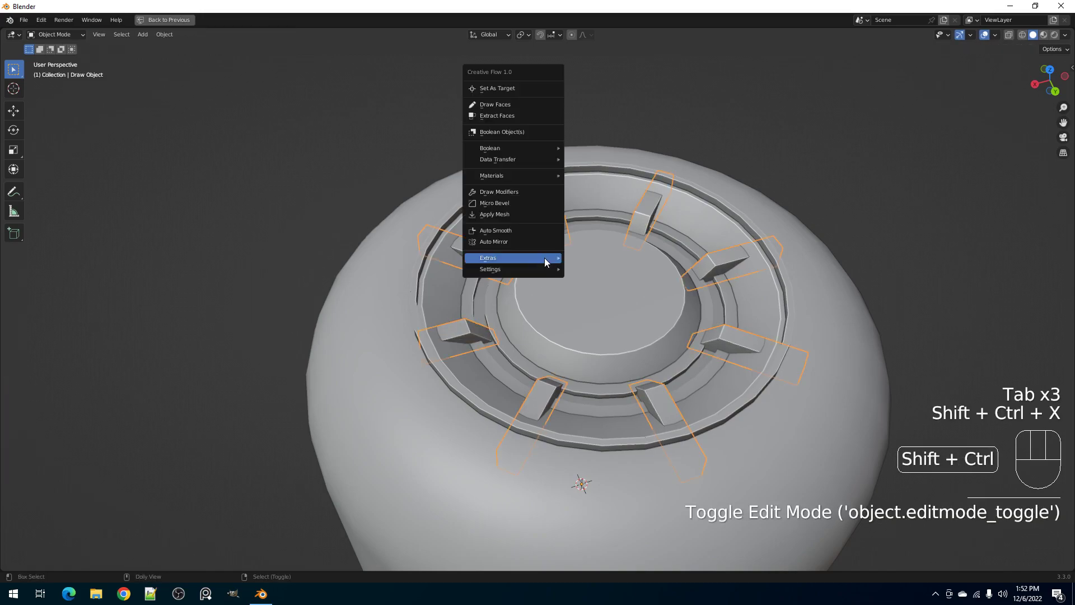
pyautogui.moveTo(544, 257)
pyautogui.click(580, 258)
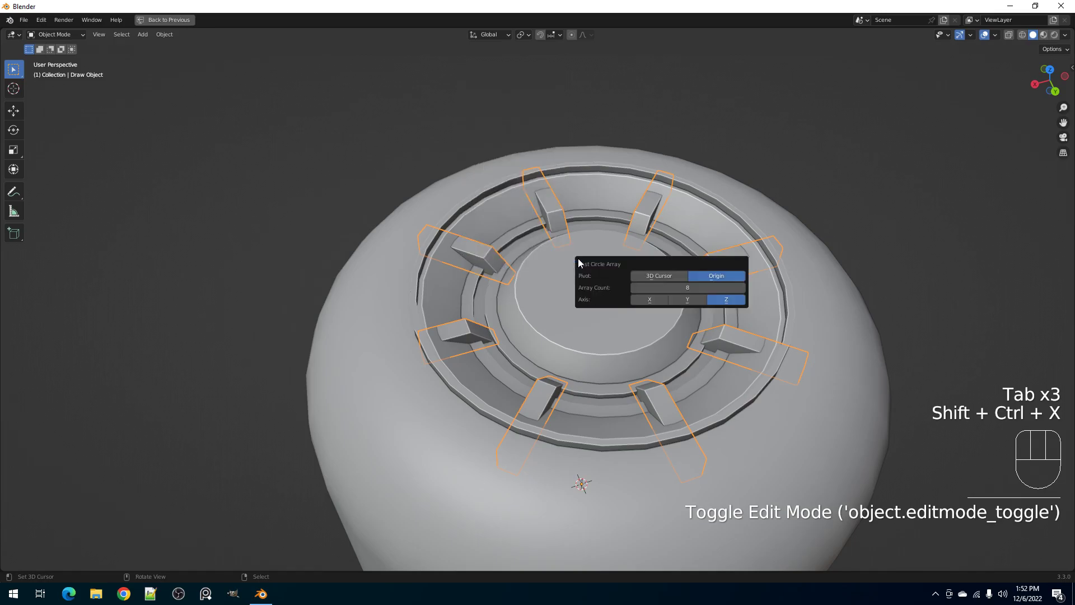
pyautogui.moveTo(647, 265); pyautogui.dragTo(664, 254)
pyautogui.moveTo(731, 204); pyautogui.dragTo(732, 203)
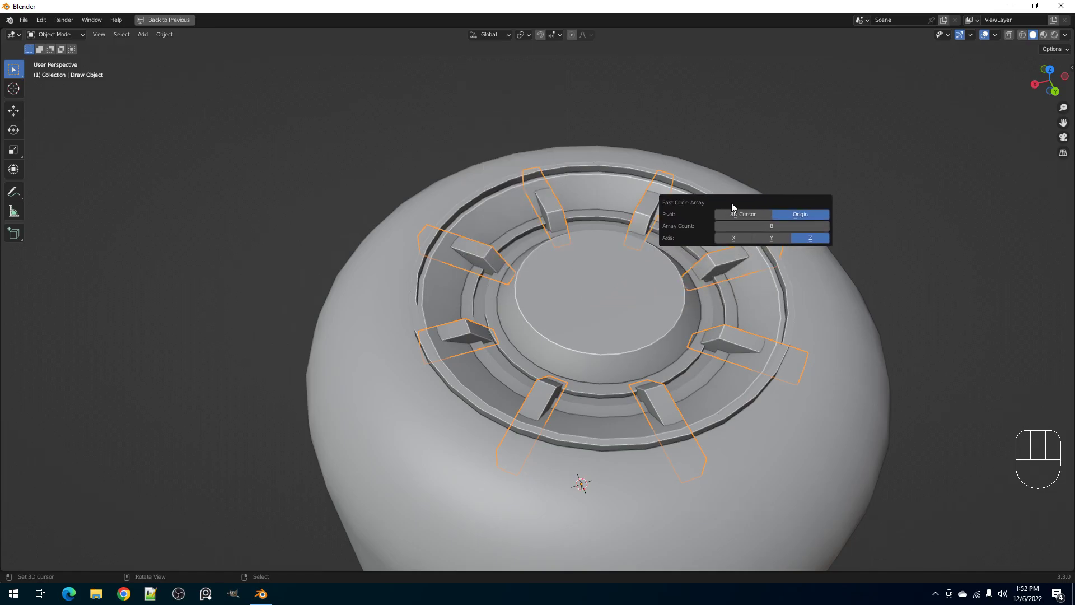
pyautogui.click(814, 216)
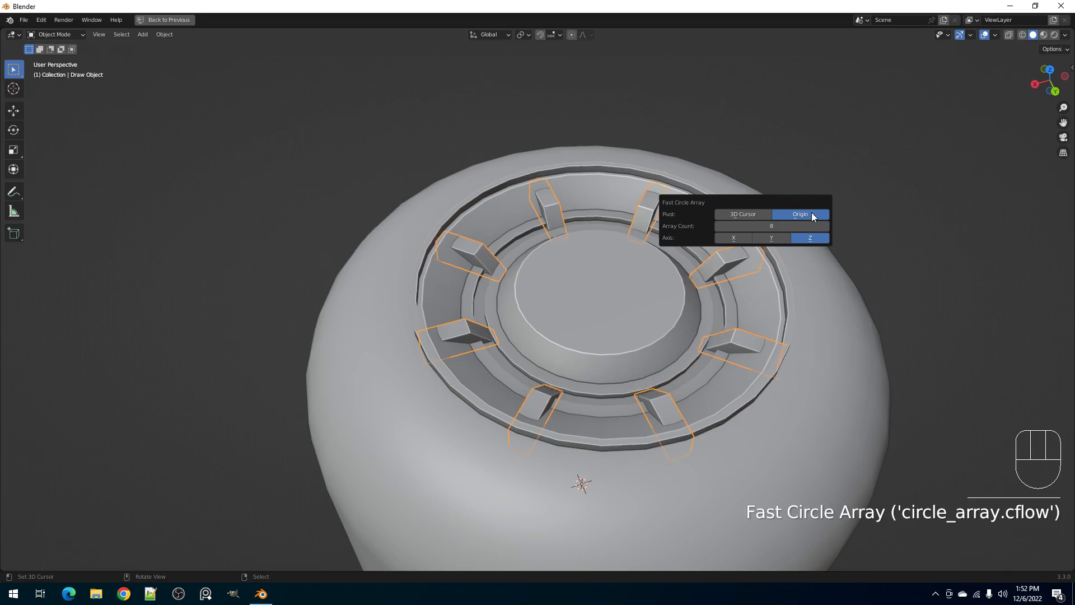
pyautogui.hotkey('alt', 'a')
pyautogui.scroll(-5, 671, 300)
pyautogui.scroll(3, 642, 298)
pyautogui.moveTo(642, 298); pyautogui.dragTo(553, 306, button='middle')
pyautogui.scroll(-4, 561, 259)
pyautogui.moveTo(561, 259); pyautogui.dragTo(590, 293, button='middle')
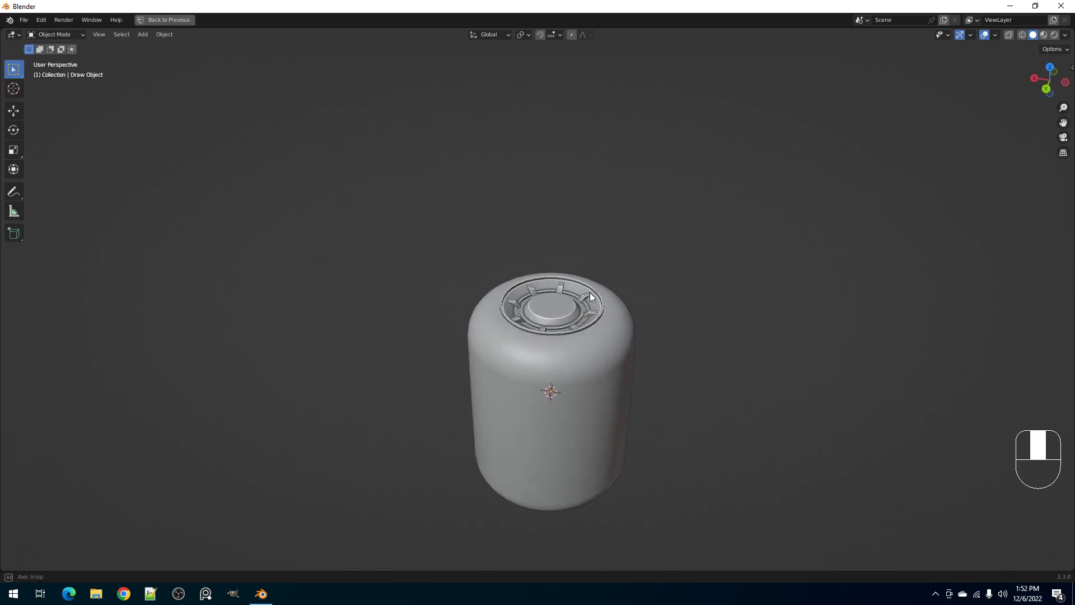
# - Inset the cylinder's central boss top face about 0.03 m, with the boundary option off
pyautogui.scroll(2, 566, 319)
pyautogui.keyDown('shift'); pyautogui.moveTo(615, 331); pyautogui.dragTo(551, 333, button='middle'); pyautogui.keyUp('shift')
pyautogui.rightClick(556, 312)
pyautogui.press('Tab')
pyautogui.scroll(3, 549, 333)
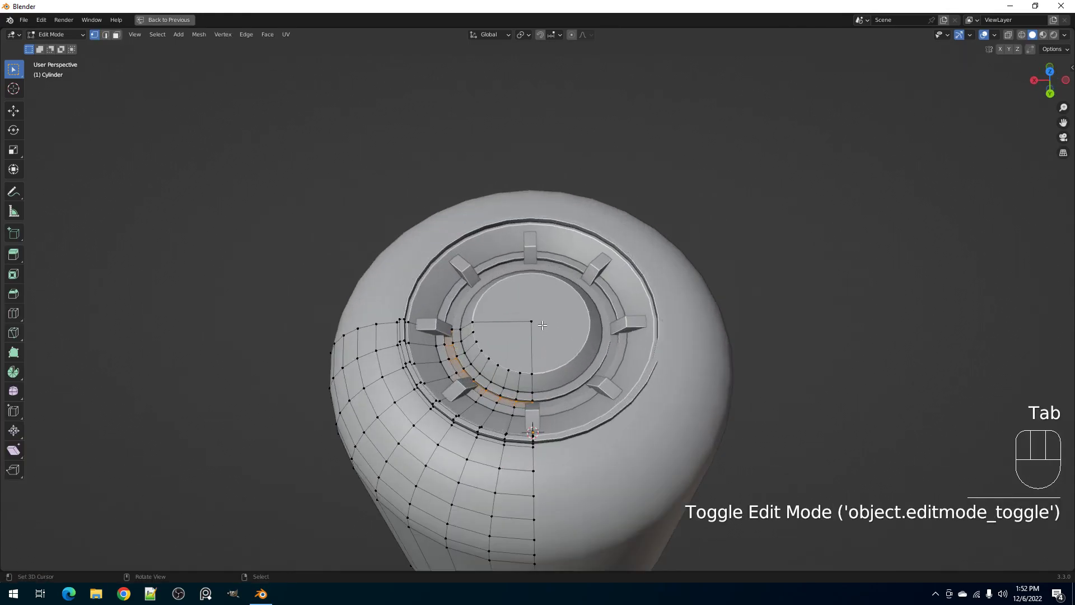
pyautogui.press('3')
pyautogui.rightClick(530, 335)
pyautogui.scroll(2, 531, 335)
pyautogui.press('i')
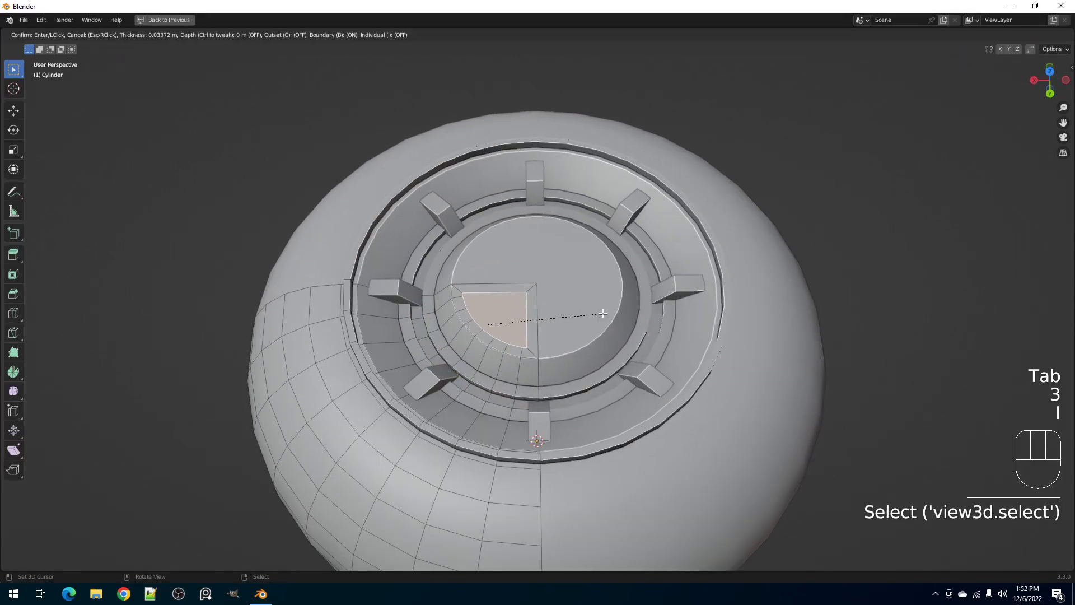
pyautogui.click(593, 312)
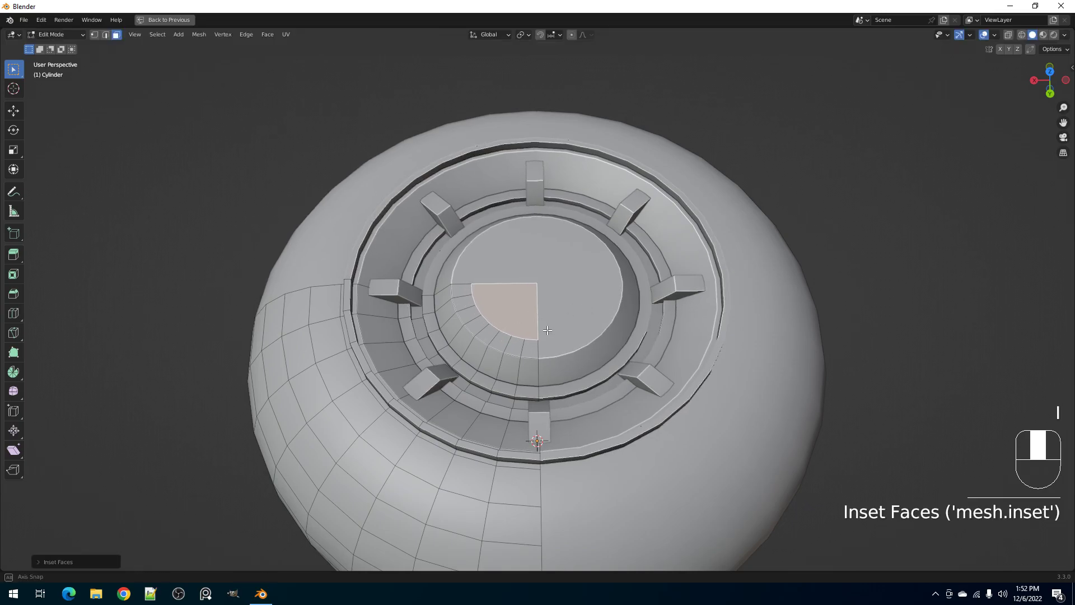
# - Inset the boss's inner face again and sink it about 0.04 m to form a recess with sloped walls
pyautogui.moveTo(547, 330); pyautogui.dragTo(604, 321, button='middle')
pyautogui.press('i')
pyautogui.click(600, 315)
pyautogui.hotkey('alt', 's')
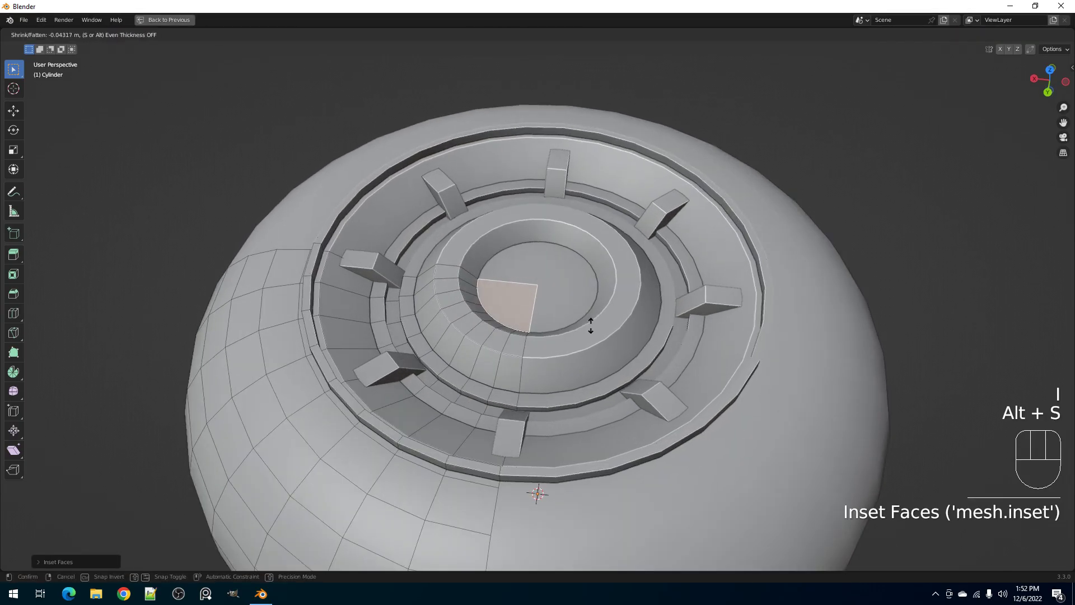
pyautogui.click(591, 325)
pyautogui.press('s')
pyautogui.click(586, 320)
pyautogui.hotkey('ctrl', 'z')
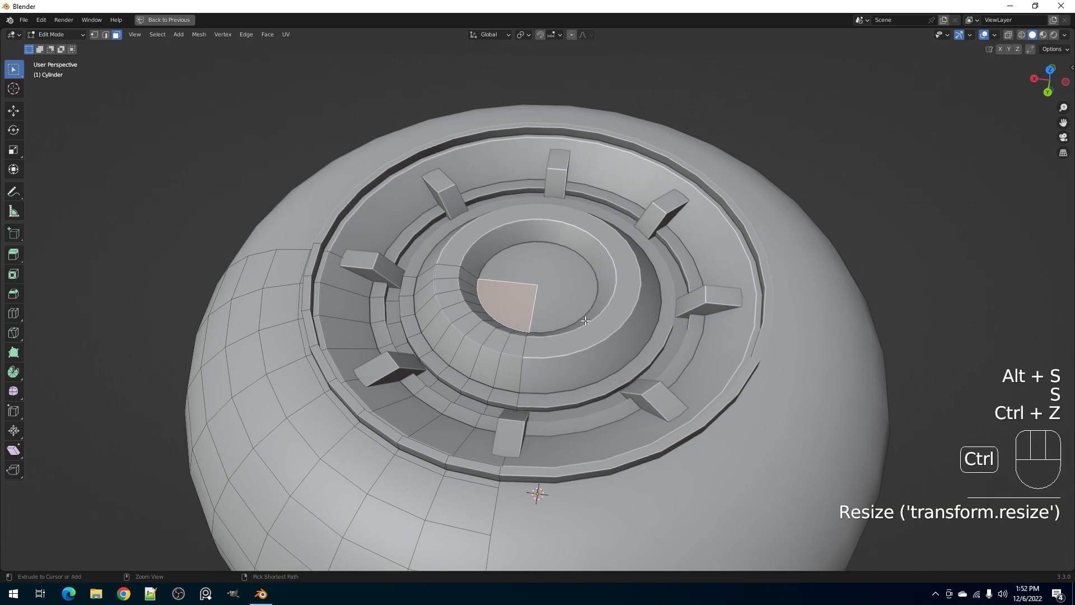
# - Add a cube intersect object at the centre vertex of the boss recess with Creative Flow
pyautogui.press('Tab')
pyautogui.scroll(-8, 559, 297)
pyautogui.keyDown('alt'); pyautogui.moveTo(559, 297); pyautogui.dragTo(577, 261, button='middle'); pyautogui.keyUp('alt')
pyautogui.scroll(4, 565, 340)
pyautogui.press('Tab')
pyautogui.press('1')
pyautogui.rightClick(543, 309)
pyautogui.hotkey('ctrl', 'shift', 'x')
pyautogui.click(553, 135)
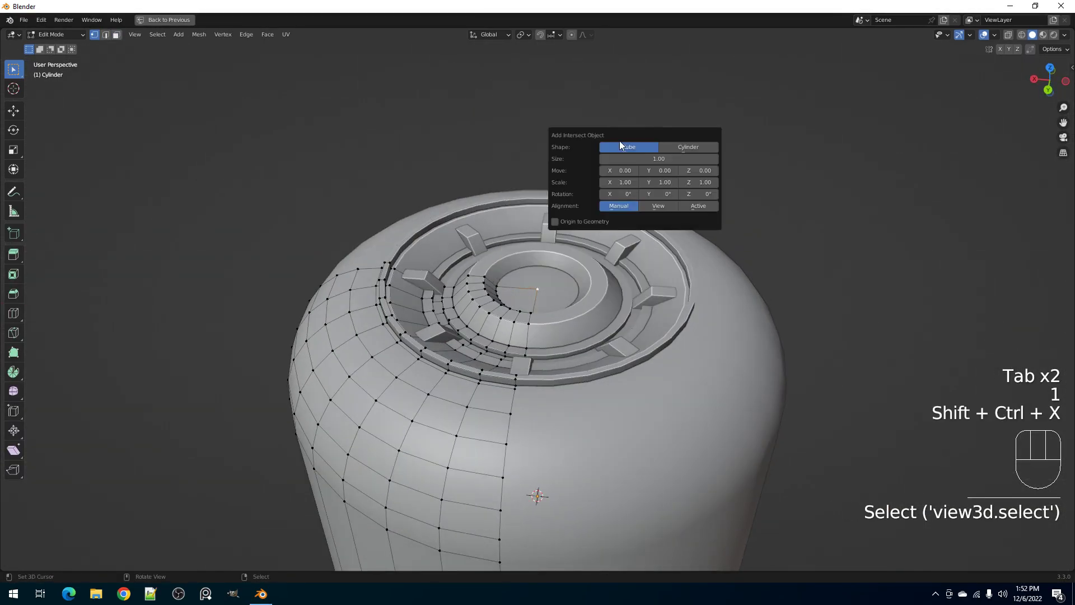
pyautogui.click(621, 147)
# - Scale the whole cube to about 0.15 and reshape it into a long, narrow bar spanning the boss recess
pyautogui.press('Tab')
pyautogui.press('Tab')
pyautogui.press('Tab')
pyautogui.press('Tab')
pyautogui.press('a')
pyautogui.press('s')
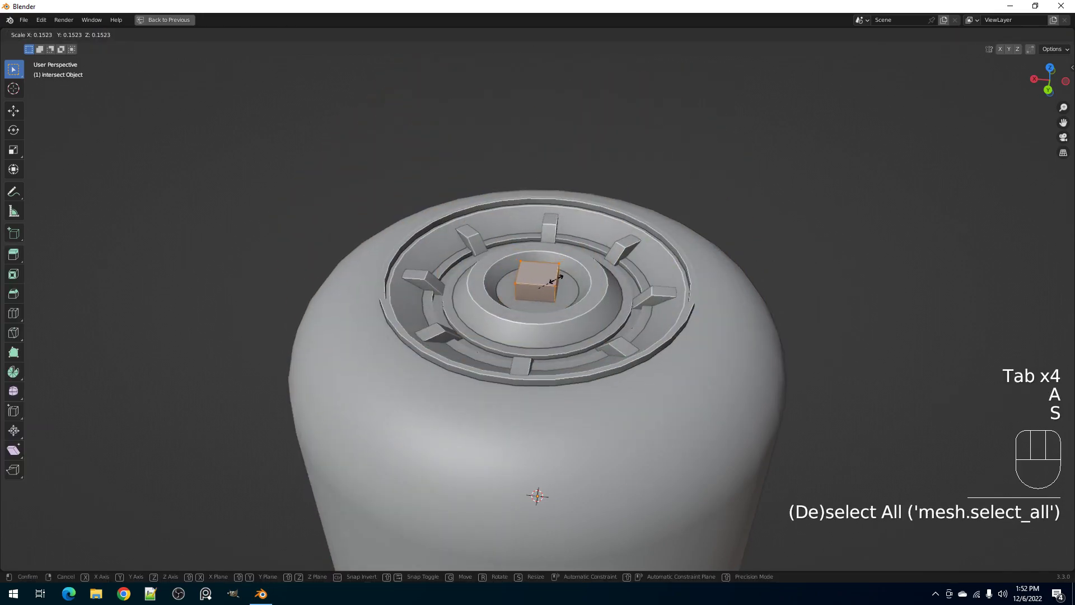
pyautogui.click(549, 282)
pyautogui.press('s')
pyautogui.moveTo(552, 281); pyautogui.dragTo(607, 261, button='middle')
pyautogui.click(618, 288)
# - Lower the bar about 0.01 m along the Z axis into the boss recess
pyautogui.press('Tab')
pyautogui.scroll(3, 603, 287)
pyautogui.press('Tab')
pyautogui.scroll(-3, 603, 287)
pyautogui.scroll(3, 607, 263)
pyautogui.press('g')
pyautogui.press('z')
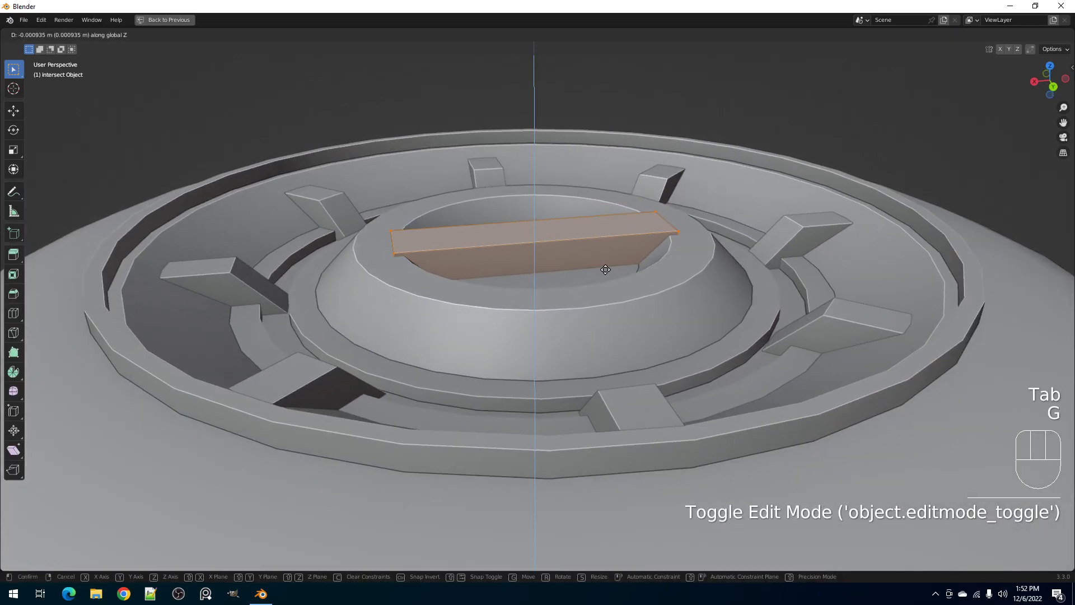
pyautogui.click(606, 270)
pyautogui.press('Tab')
pyautogui.press('Tab')
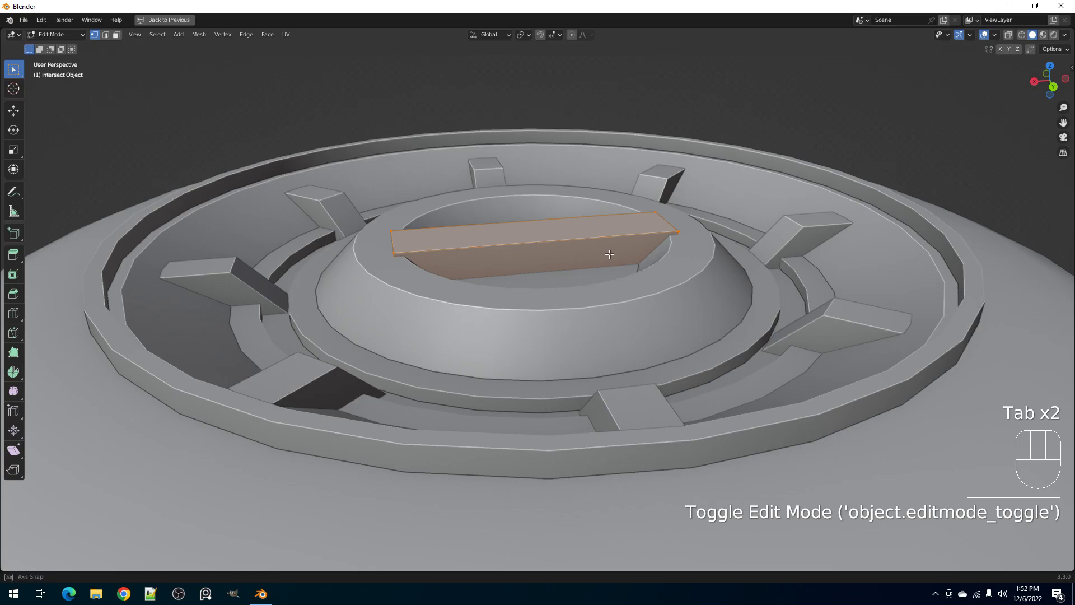
pyautogui.moveTo(610, 255); pyautogui.dragTo(610, 257, button='middle')
pyautogui.press('g')
pyautogui.press('z')
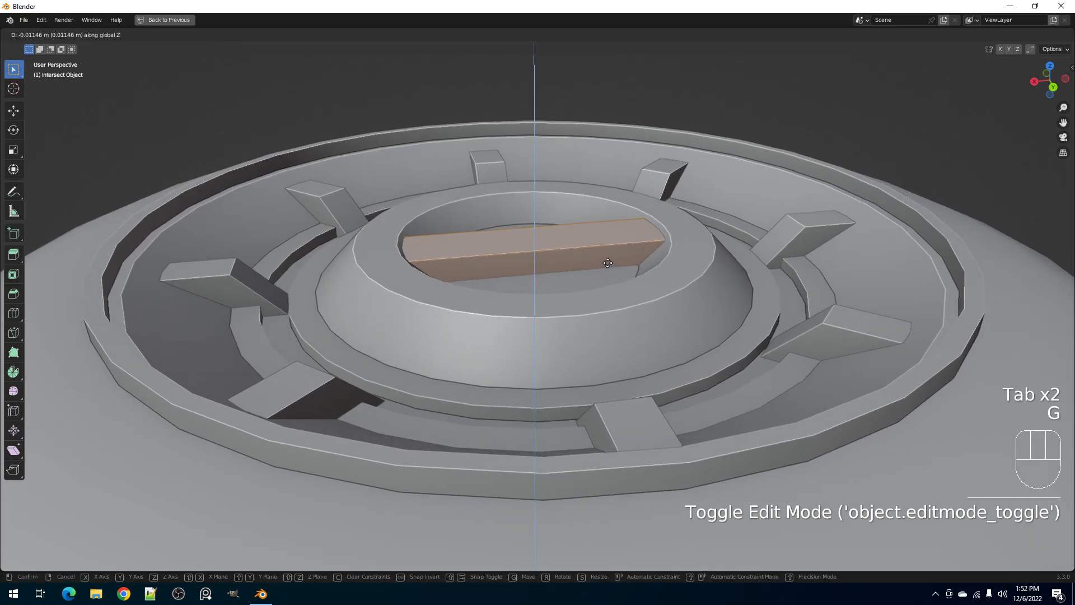
pyautogui.click(608, 263)
# - Examine how the bar sits across the boss recess and how the cylinder's quarter mesh lies beneath it
pyautogui.press('Tab')
pyautogui.scroll(-4, 650, 267)
pyautogui.moveTo(650, 266); pyautogui.dragTo(631, 297, button='middle')
pyautogui.keyDown('shift'); pyautogui.click(631, 297); pyautogui.keyUp('shift')
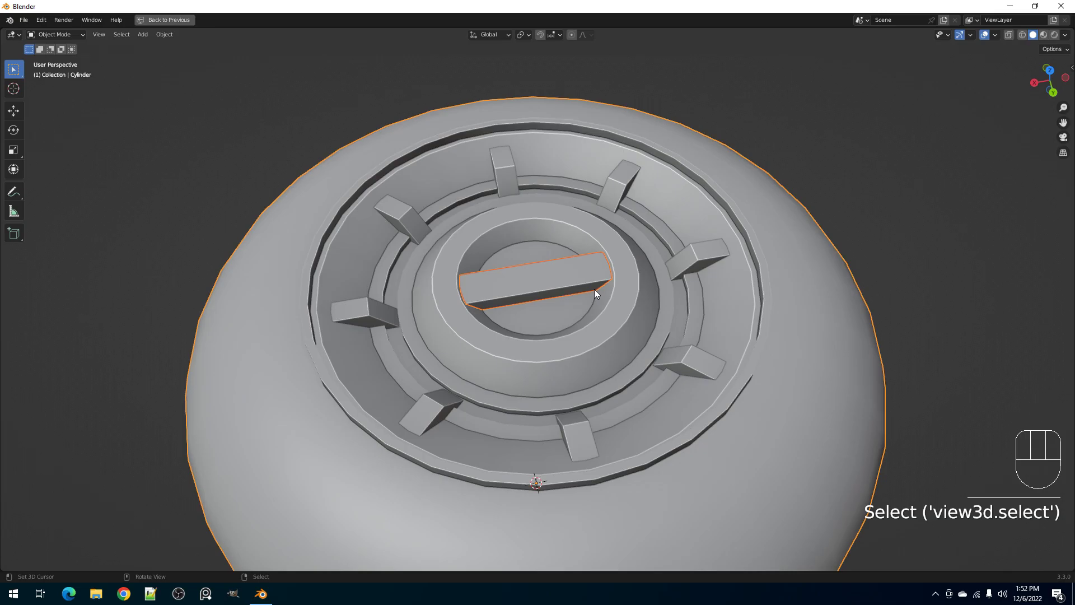
pyautogui.scroll(-7, 593, 289)
pyautogui.scroll(6, 594, 289)
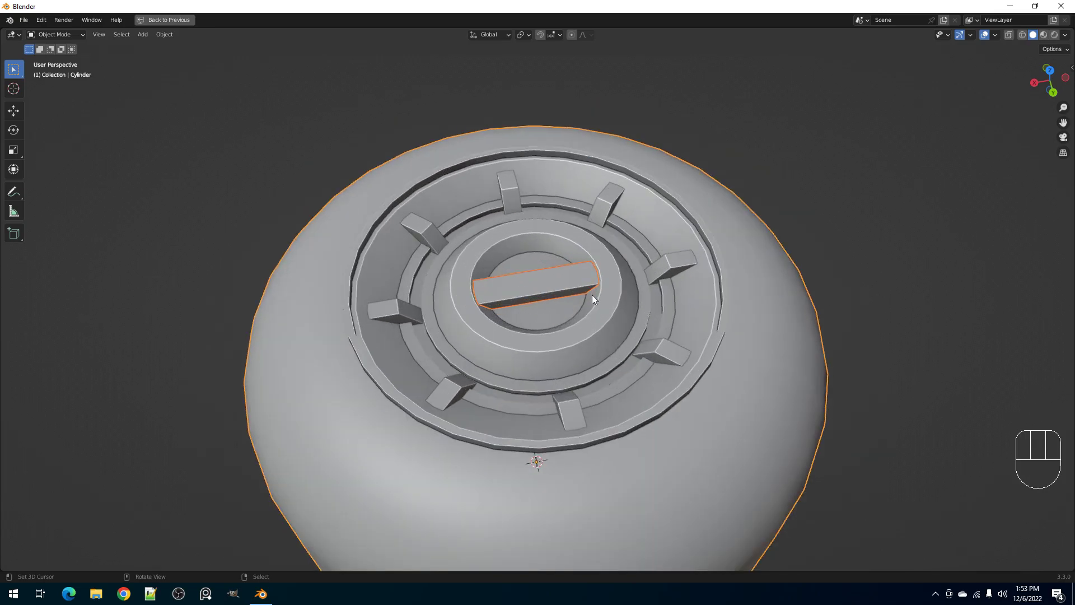
pyautogui.press('Tab')
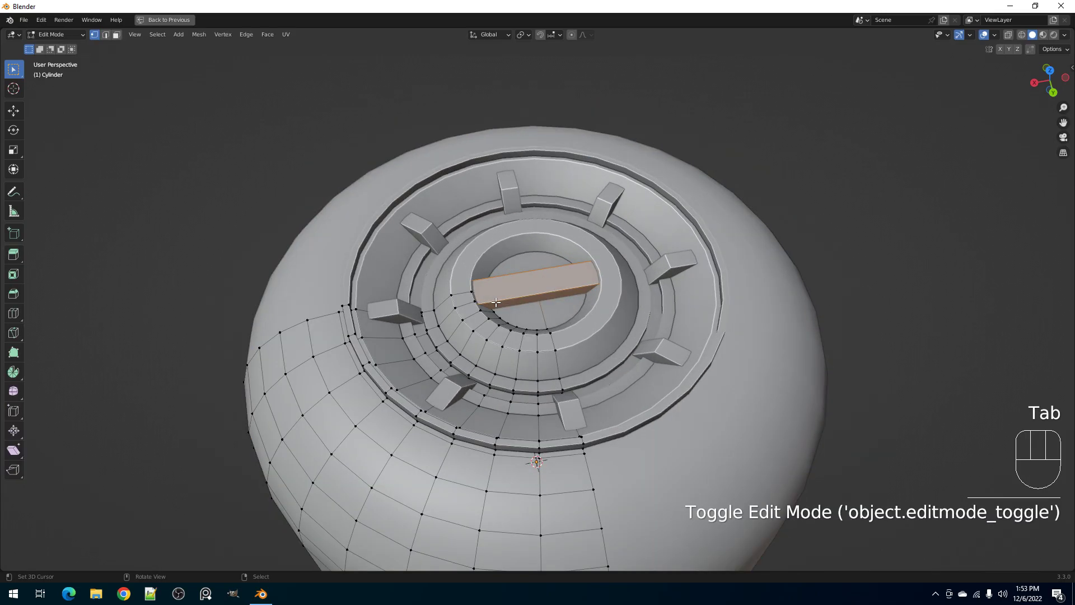
pyautogui.press('Tab')
pyautogui.hotkey('alt', 'a')
pyautogui.scroll(-4, 612, 314)
pyautogui.scroll(2, 565, 298)
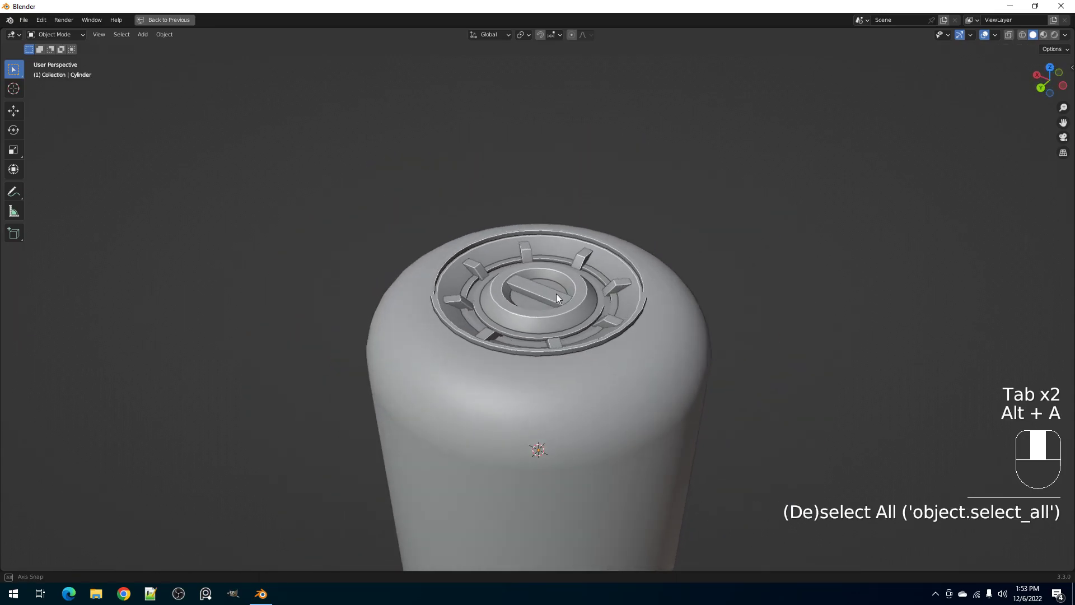
pyautogui.scroll(-2, 553, 292)
pyautogui.scroll(6, 553, 294)
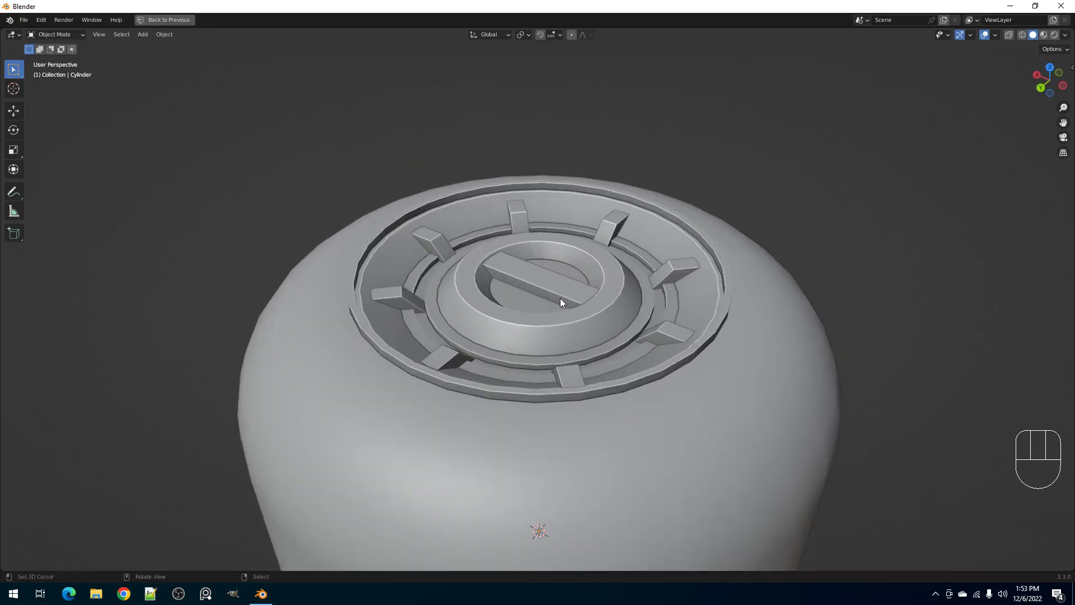
pyautogui.moveTo(560, 298); pyautogui.dragTo(559, 308, button='middle')
# - Select the cylinder and apply its mirrored mesh with Creative Flow's Apply Mesh
pyautogui.press('Tab')
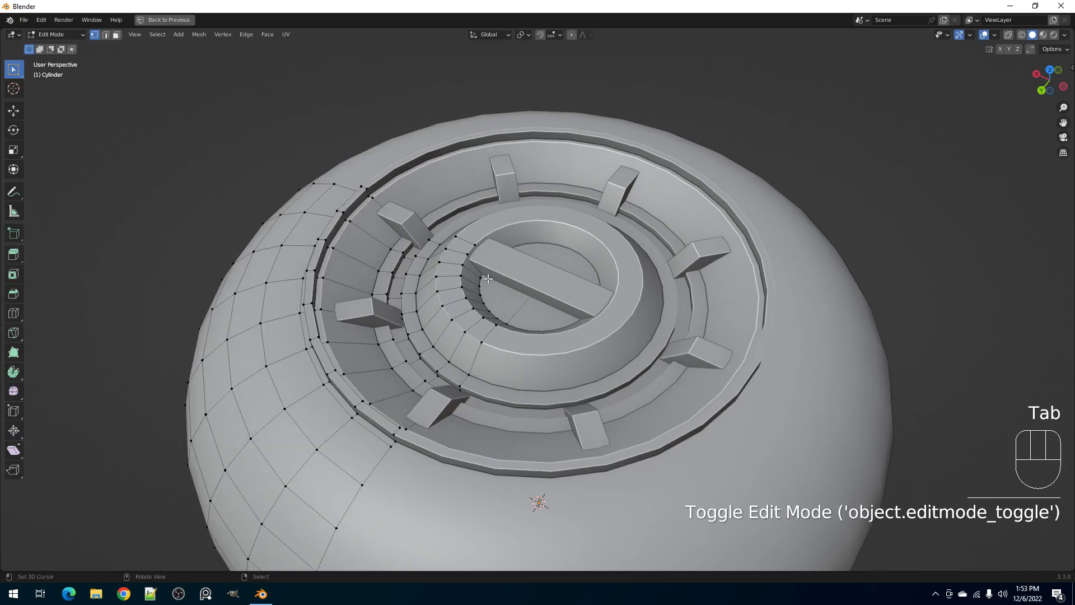
pyautogui.press('Tab')
pyautogui.click(535, 274)
pyautogui.press('Tab')
pyautogui.press('Tab')
pyautogui.press('Tab')
pyautogui.press('Tab')
pyautogui.click(464, 311)
pyautogui.hotkey('shift', 'ctrl', 'x')
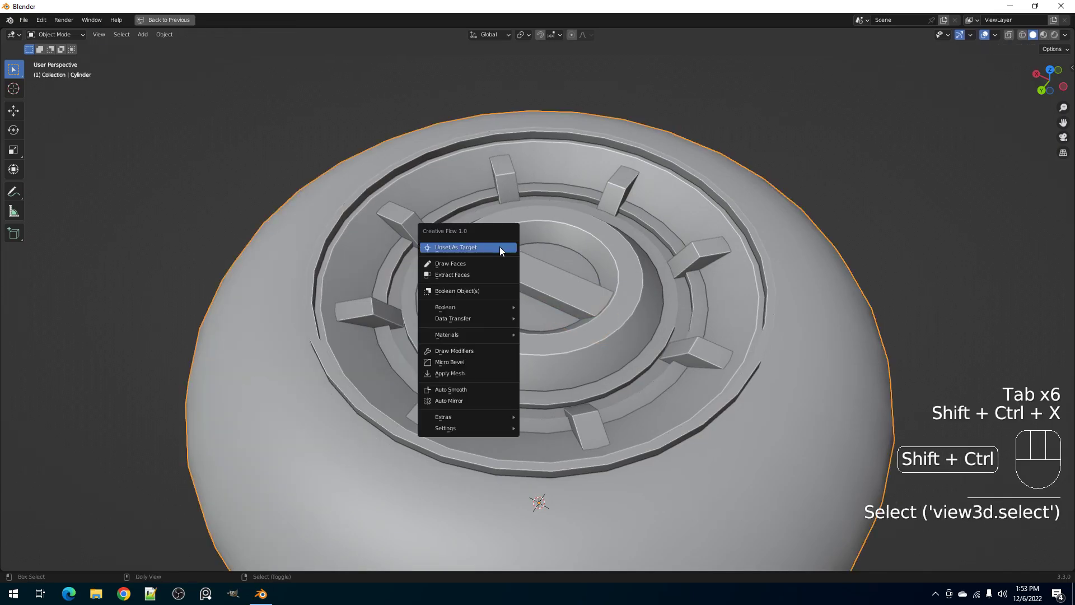
pyautogui.click(479, 374)
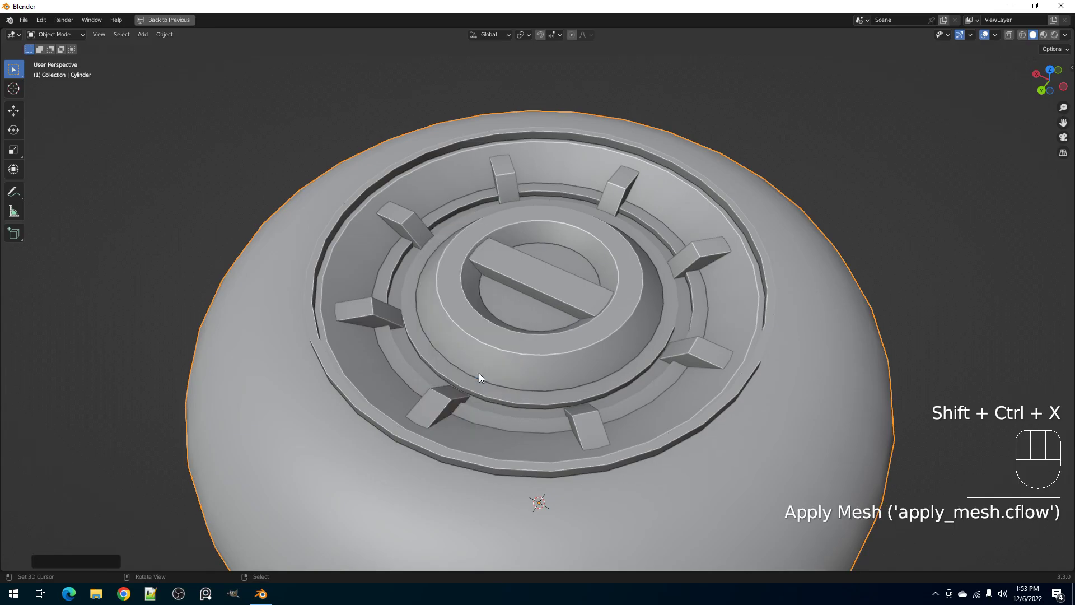
pyautogui.press('Tab')
pyautogui.press('Tab')
# - Select the bar's top face and place the 3D cursor on the boss's upper rim
pyautogui.click(523, 280)
pyautogui.press('Tab')
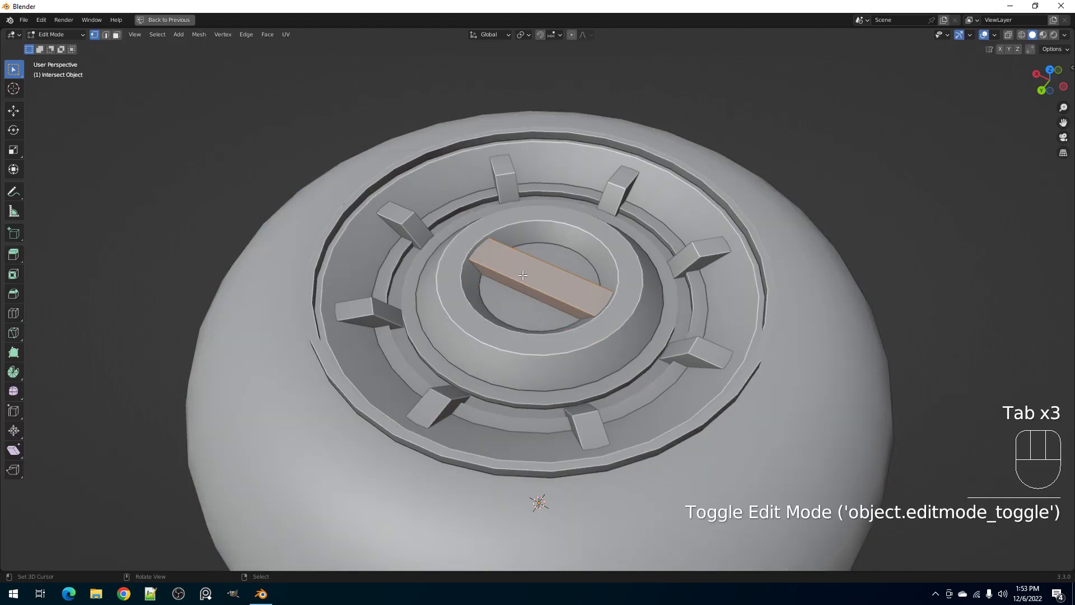
pyautogui.press('3')
pyautogui.rightClick(521, 274)
pyautogui.click(471, 240)
pyautogui.keyDown('shift'); pyautogui.moveTo(528, 242); pyautogui.dragTo(526, 264, button='middle'); pyautogui.keyUp('shift')
pyautogui.scroll(2, 521, 270)
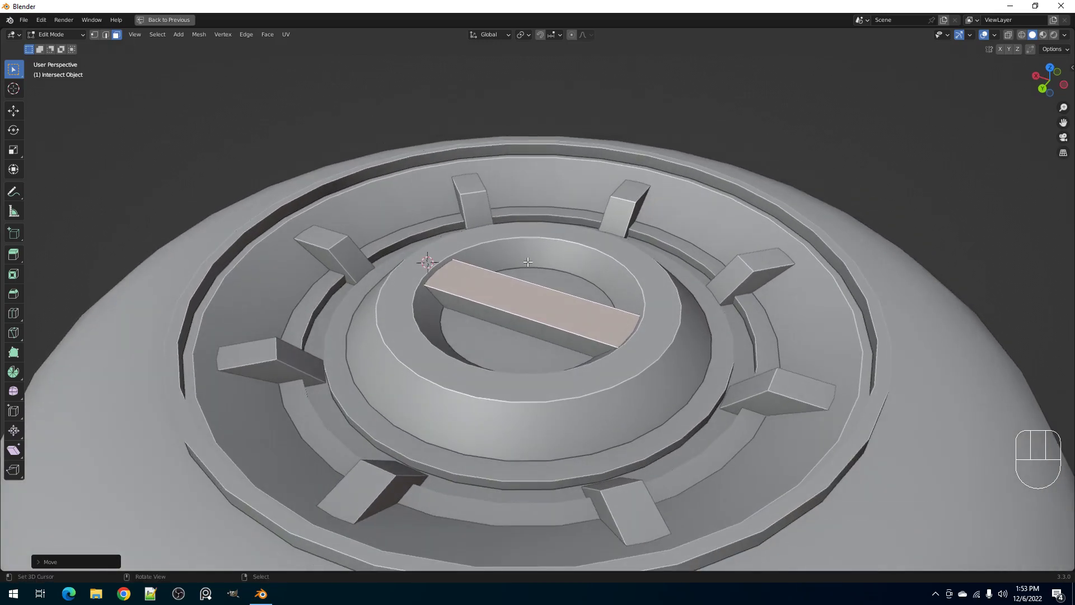
# - Set the pivot to the 3D cursor and scale the bar's top face along Z until it is level with the boss rim
pyautogui.press('.')
pyautogui.click(598, 266)
pyautogui.scroll(1, 560, 274)
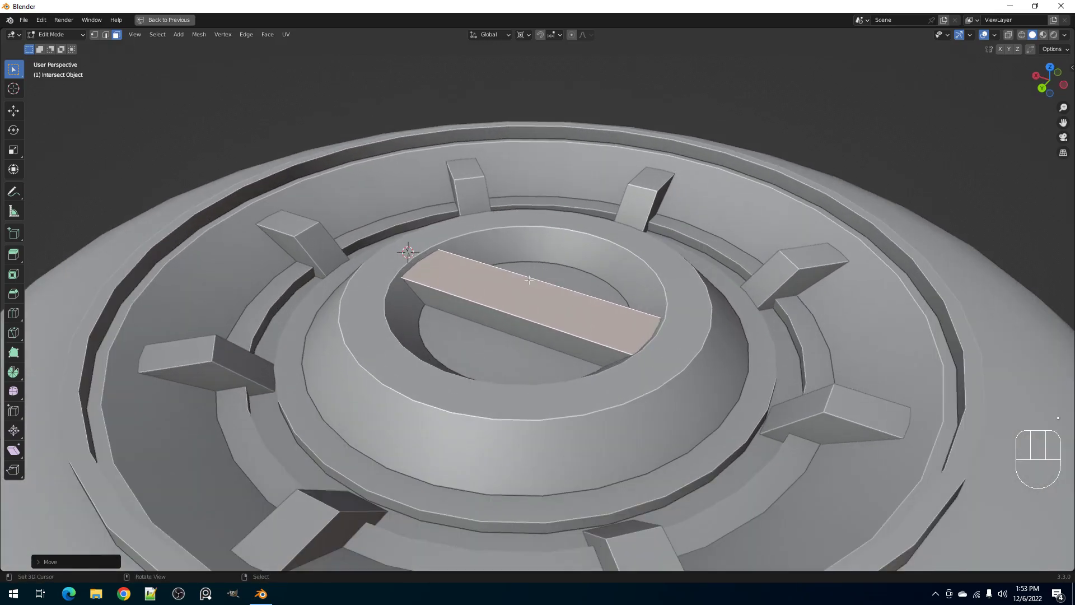
pyautogui.press('s')
pyautogui.press('z')
pyautogui.click(529, 280)
pyautogui.press('Tab')
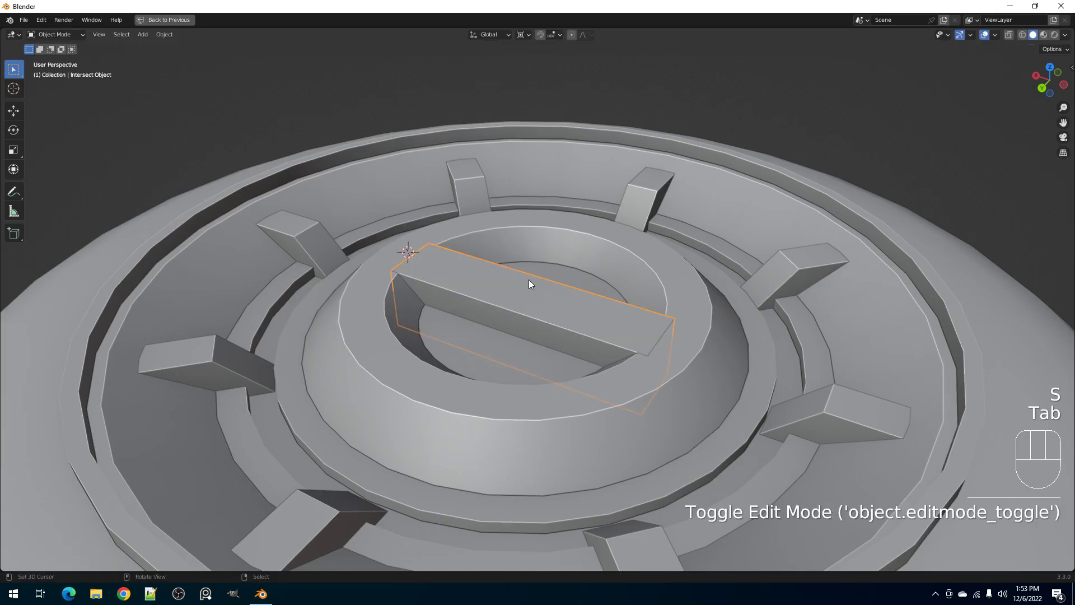
# - Select both end faces of the bar in wireframe view and push them outward over the boss rim with Shrink/Fatten
pyautogui.keyDown('shift'); pyautogui.click(399, 336); pyautogui.keyUp('shift')
pyautogui.press('Tab')
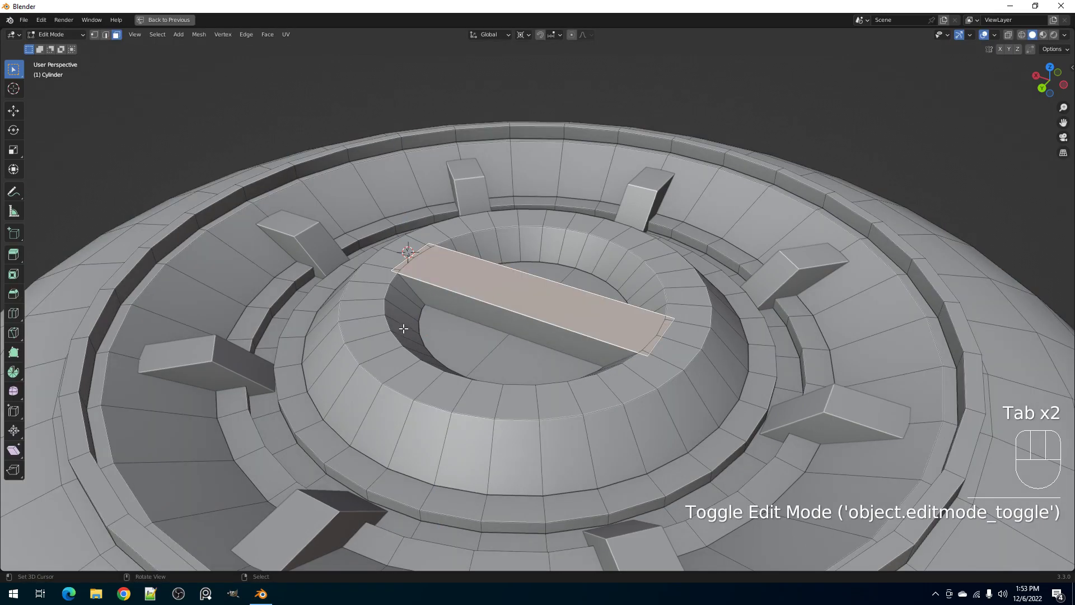
pyautogui.moveTo(454, 313); pyautogui.dragTo(549, 298, button='middle')
pyautogui.press('3')
pyautogui.hotkey('shift', 'z')
pyautogui.click(457, 349)
pyautogui.click(455, 364)
pyautogui.moveTo(766, 324); pyautogui.dragTo(622, 331, button='middle')
pyautogui.keyDown('shift'); pyautogui.click(543, 403); pyautogui.keyUp('shift')
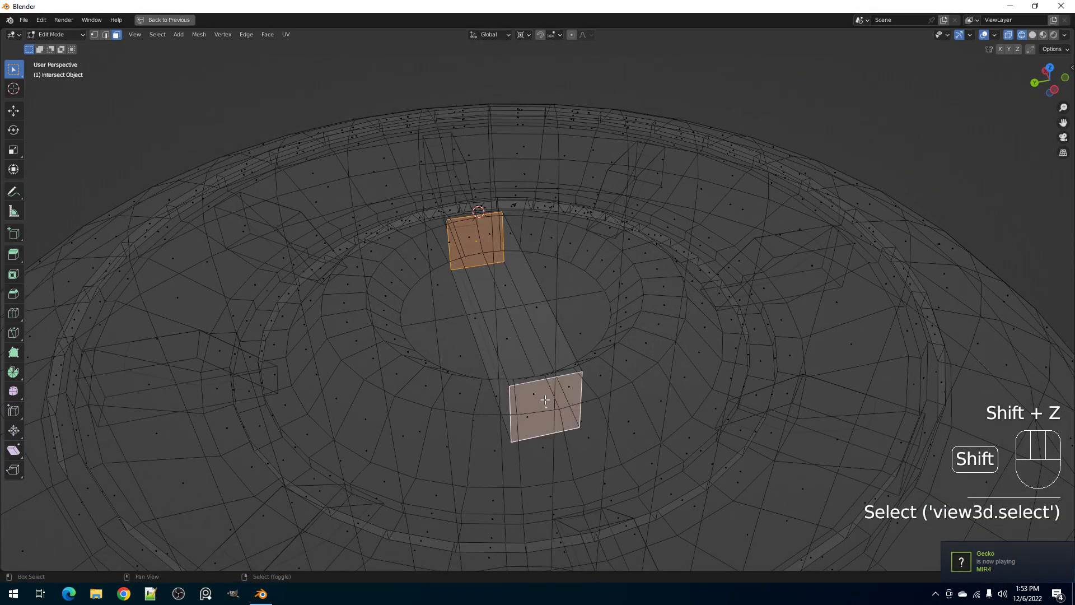
pyautogui.hotkey('shift', 'z')
pyautogui.hotkey('alt', 's')
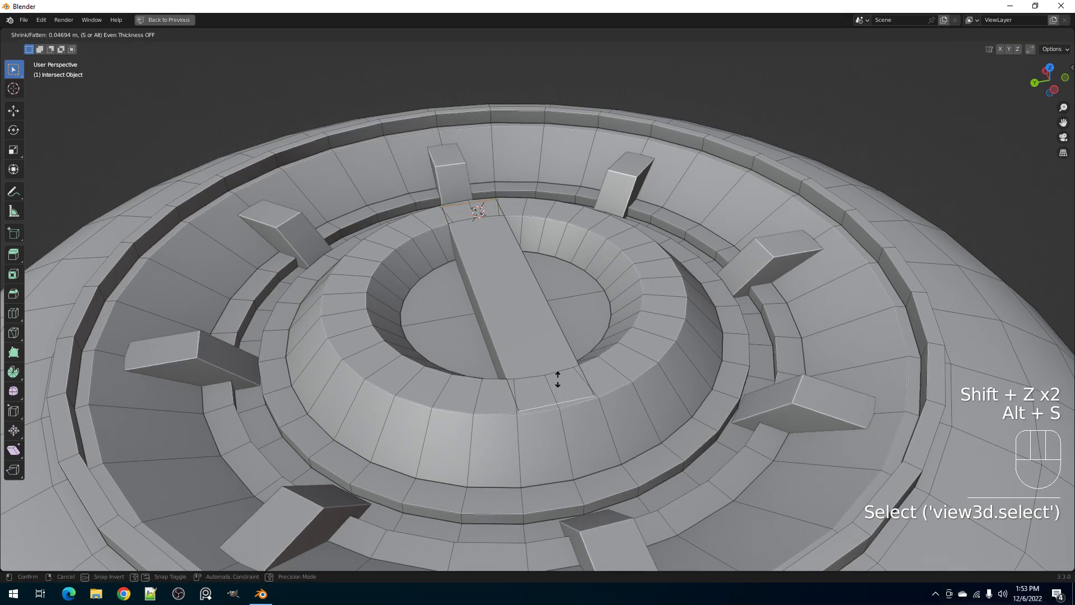
pyautogui.click(561, 387)
pyautogui.press('Tab')
pyautogui.scroll(-1, 519, 305)
pyautogui.moveTo(518, 303); pyautogui.dragTo(583, 329, button='middle')
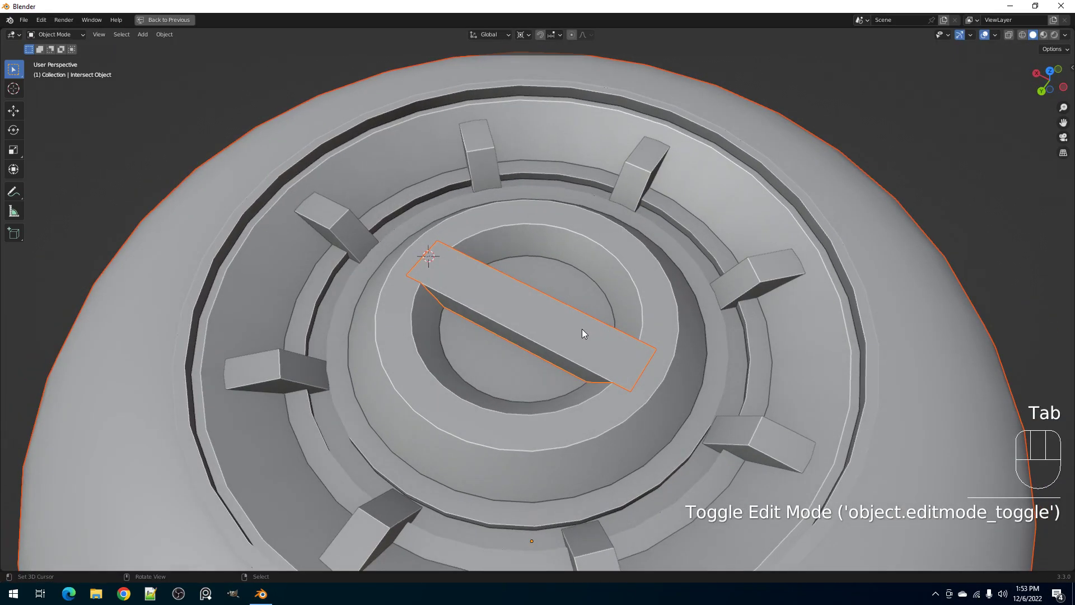
# - Unite the bar with the cylinder mesh using Intersect Faces with the Union operation and the Exact solver
pyautogui.keyDown('shift'); pyautogui.rightClick(647, 312); pyautogui.keyUp('shift')
pyautogui.press('Tab')
pyautogui.hotkey('shift', 'ctrl', 'x')
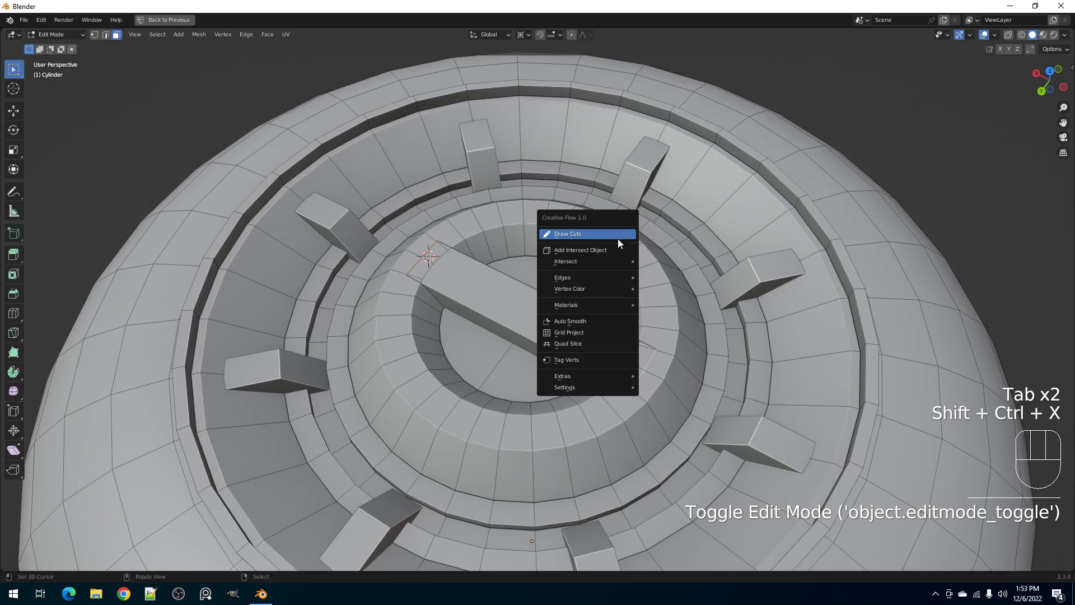
pyautogui.moveTo(615, 260)
pyautogui.click(667, 261)
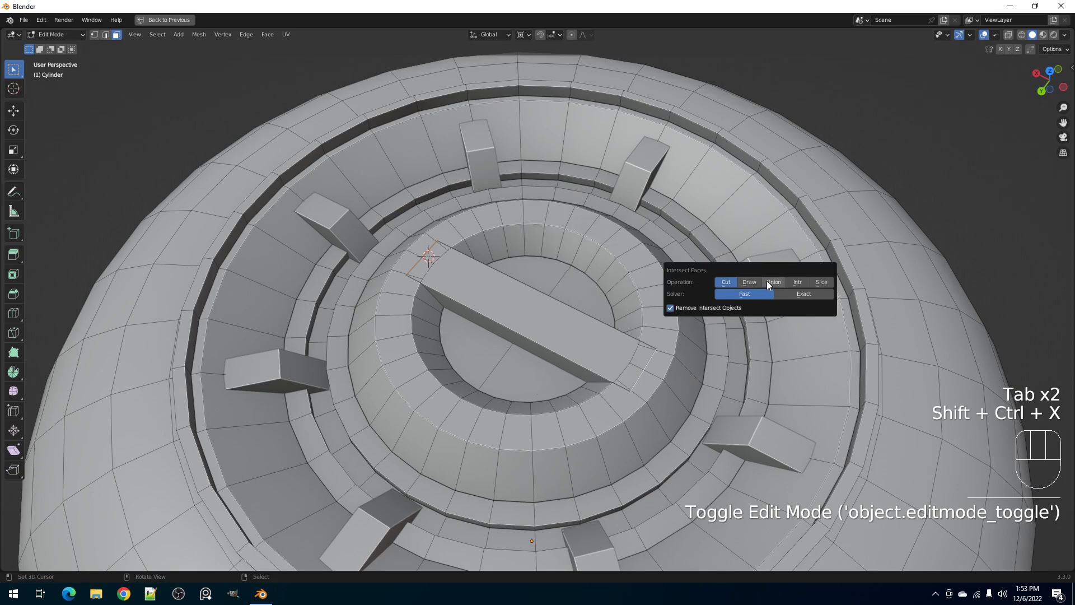
pyautogui.click(790, 291)
pyautogui.press('Tab')
pyautogui.press('Tab')
pyautogui.hotkey('alt', 'a')
# - Select all of the cylinder's vertices and merge them by distance
pyautogui.moveTo(502, 324); pyautogui.dragTo(591, 279, button='middle')
pyautogui.scroll(4, 504, 336)
pyautogui.scroll(2, 590, 278)
pyautogui.press('1')
pyautogui.scroll(-1, 568, 271)
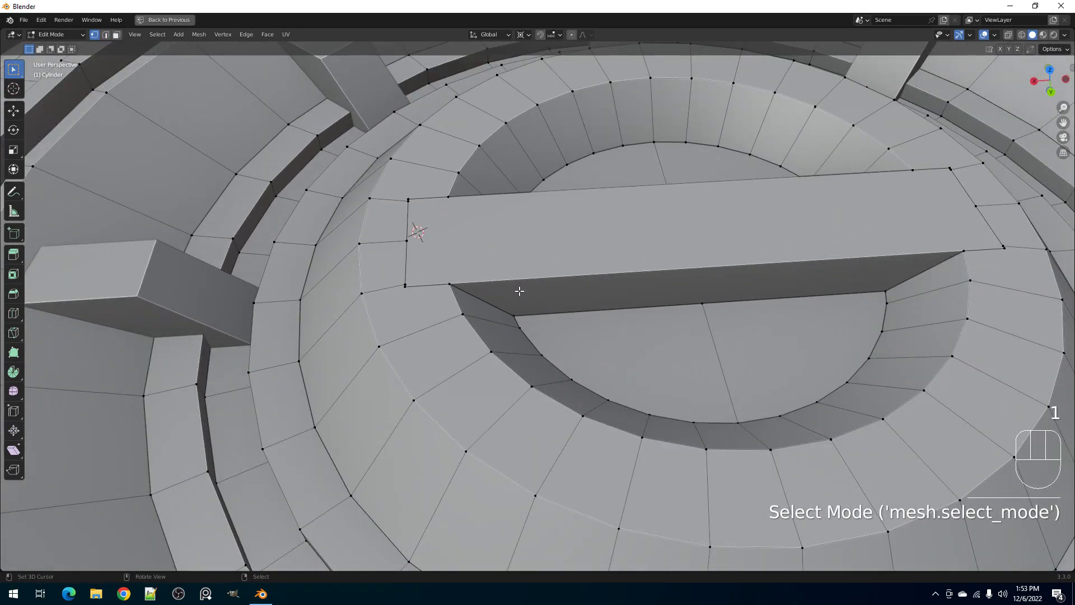
pyautogui.scroll(-1, 518, 291)
pyautogui.press('a')
pyautogui.scroll(-5, 493, 280)
pyautogui.press('m')
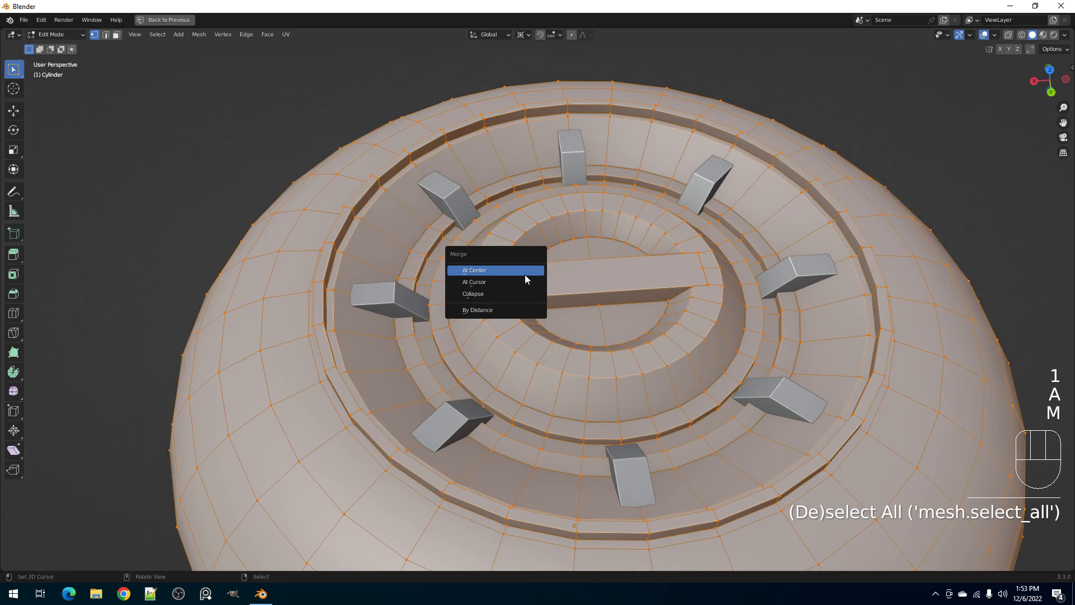
pyautogui.click(515, 309)
# - Select the bar's united top face and try to move it
pyautogui.scroll(3, 513, 306)
pyautogui.moveTo(513, 306); pyautogui.dragTo(560, 286, button='middle')
pyautogui.hotkey('alt', 'a')
pyautogui.press('3')
pyautogui.click(594, 224)
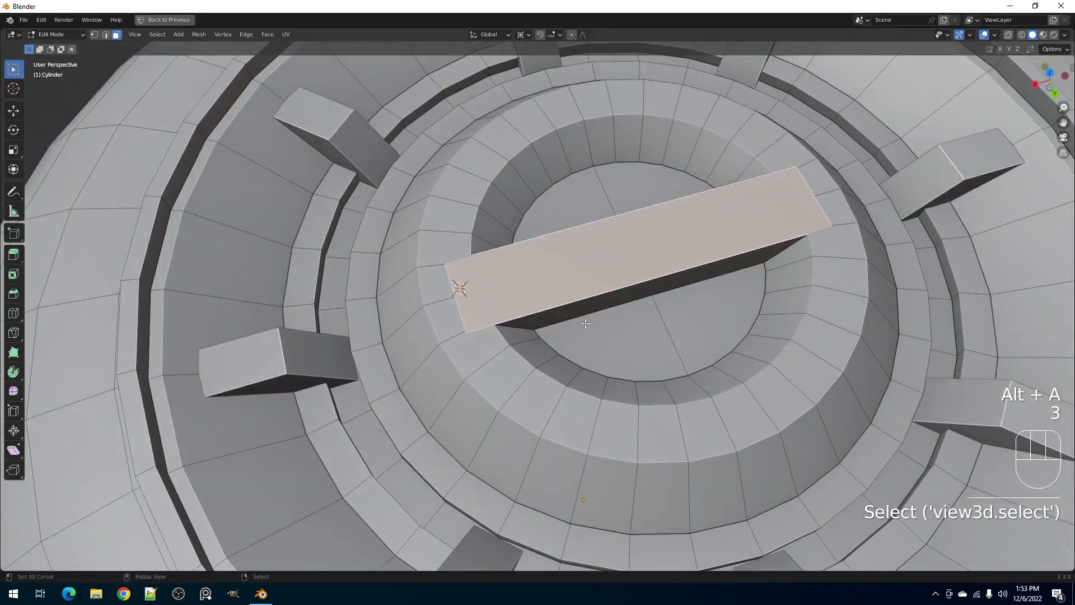
pyautogui.press('g')
pyautogui.click(609, 296)
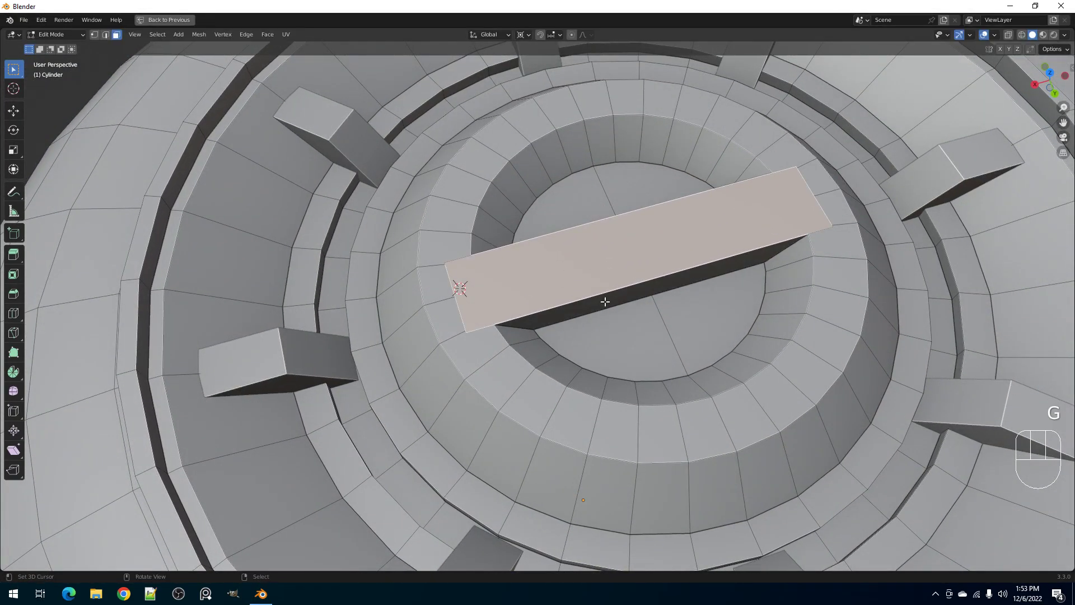
# - Examine the bar's corner vertices on the boss rim, test-move the selected top face and clear the selection
pyautogui.scroll(4, 605, 300)
pyautogui.press('1')
pyautogui.scroll(2, 500, 312)
pyautogui.scroll(-3, 500, 313)
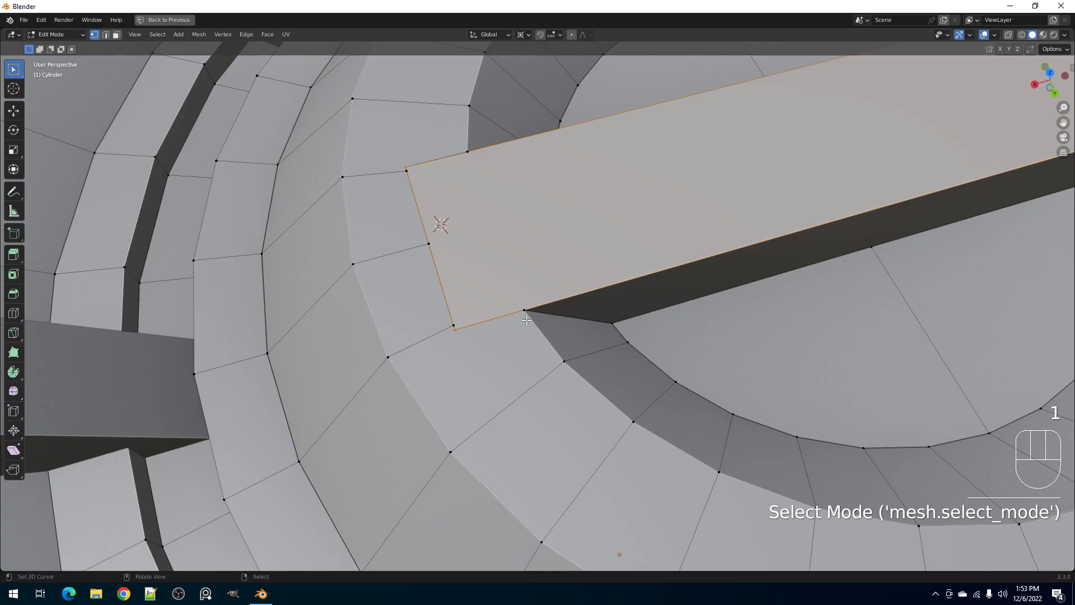
pyautogui.press('g')
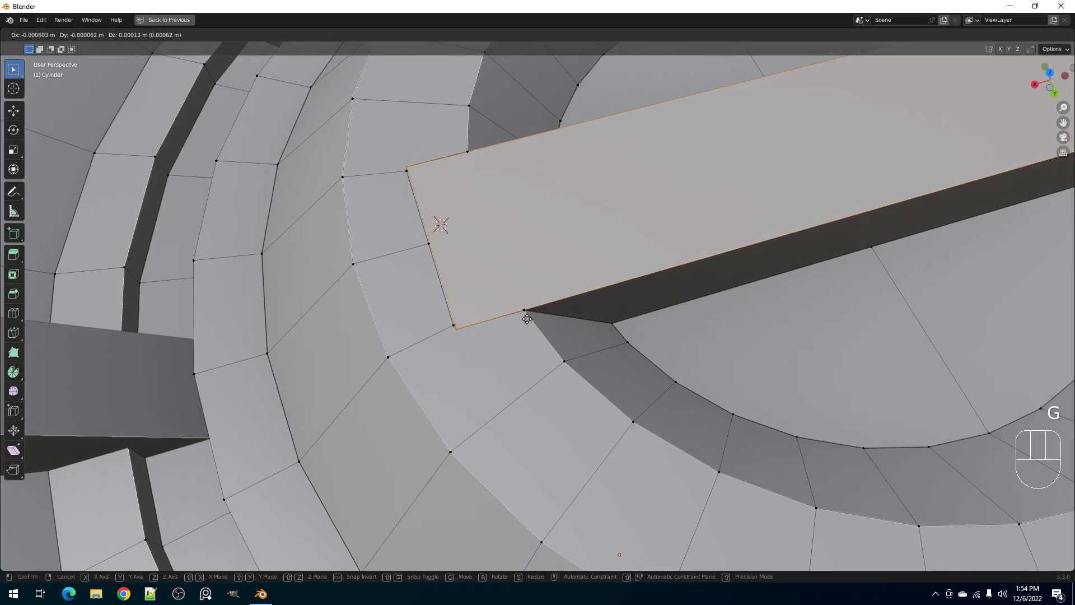
pyautogui.click(527, 319)
pyautogui.hotkey('alt', 'a')
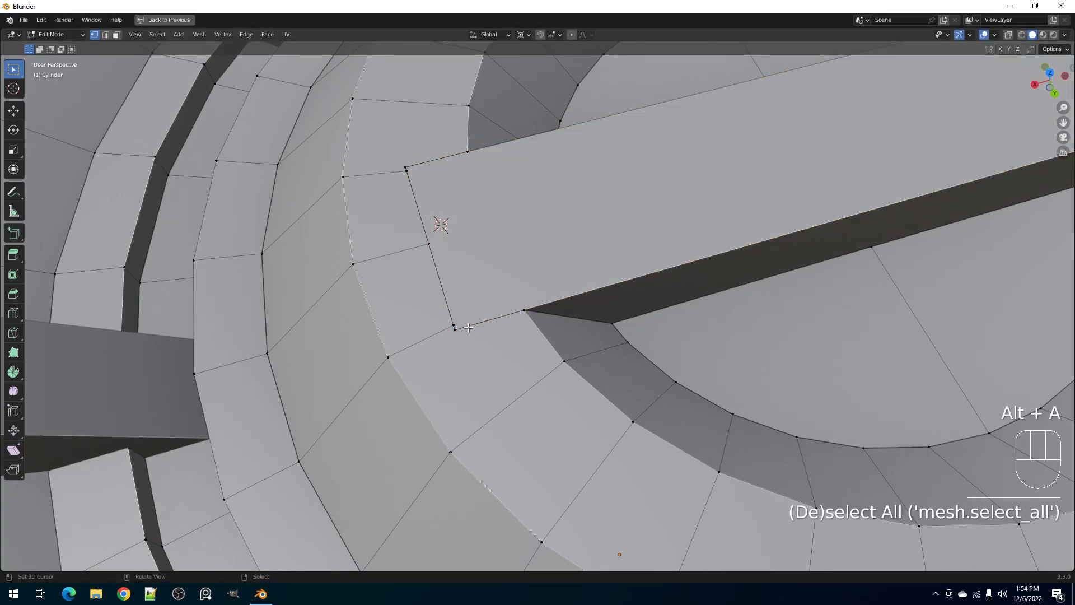
# - Connect the bar's corner vertex to the neighbouring vertex on the boss rim's outer edge
pyautogui.keyDown('shift'); pyautogui.click(455, 335); pyautogui.keyUp('shift')
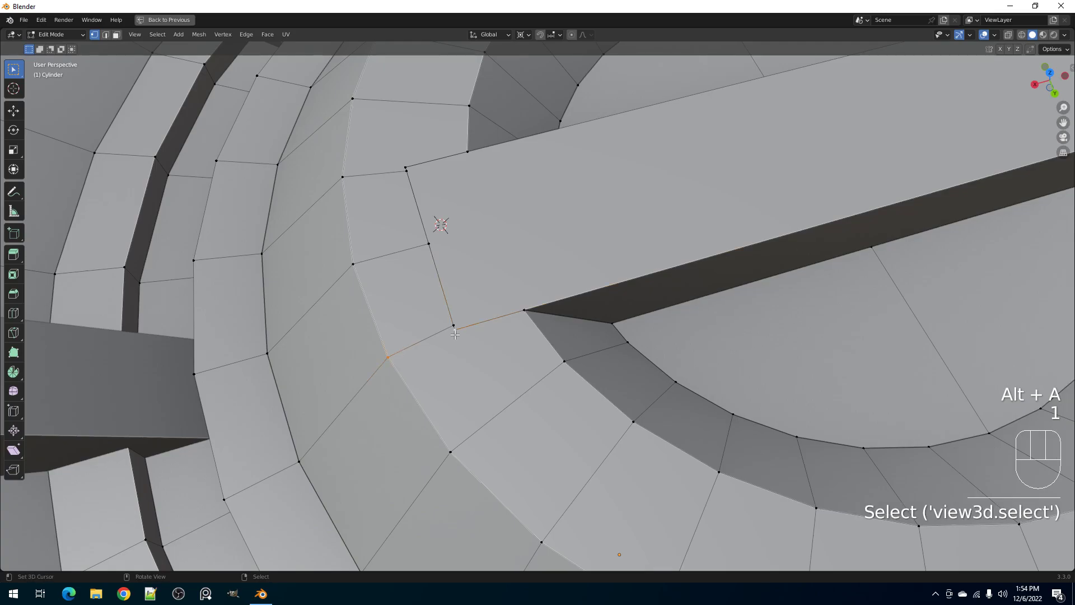
pyautogui.press('j')
pyautogui.scroll(-6, 370, 191)
pyautogui.keyDown('shift'); pyautogui.moveTo(631, 289); pyautogui.dragTo(596, 278, button='middle'); pyautogui.keyUp('shift')
pyautogui.scroll(-3, 596, 278)
# - Mirror the cylinder across the X and Y axes with Creative Flow's Auto Mirror
pyautogui.press('Tab')
pyautogui.hotkey('shift', 'ctrl', 'x')
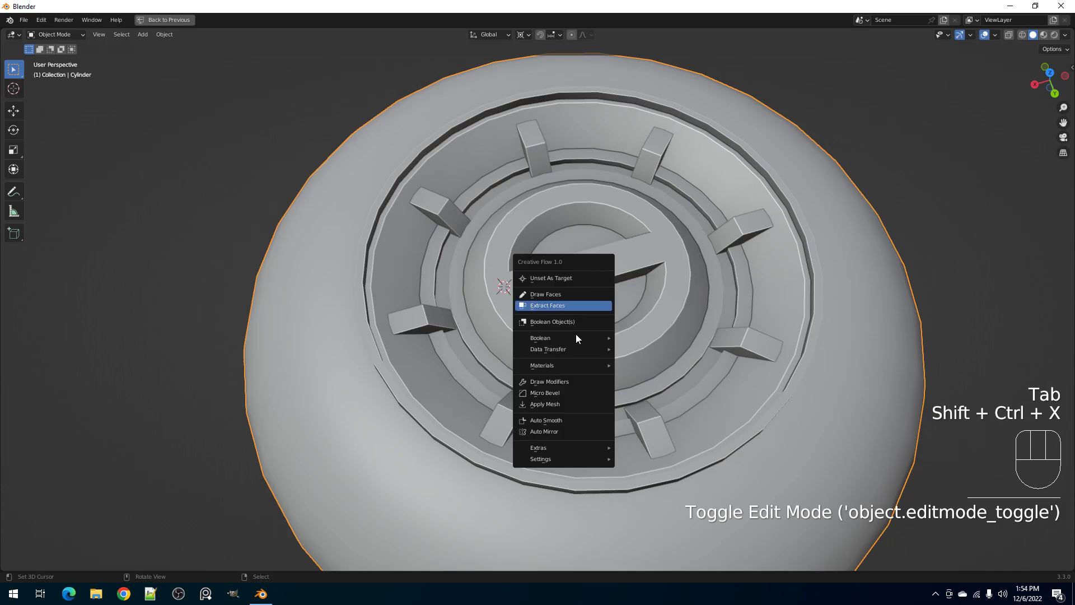
pyautogui.click(546, 433)
pyautogui.click(558, 348)
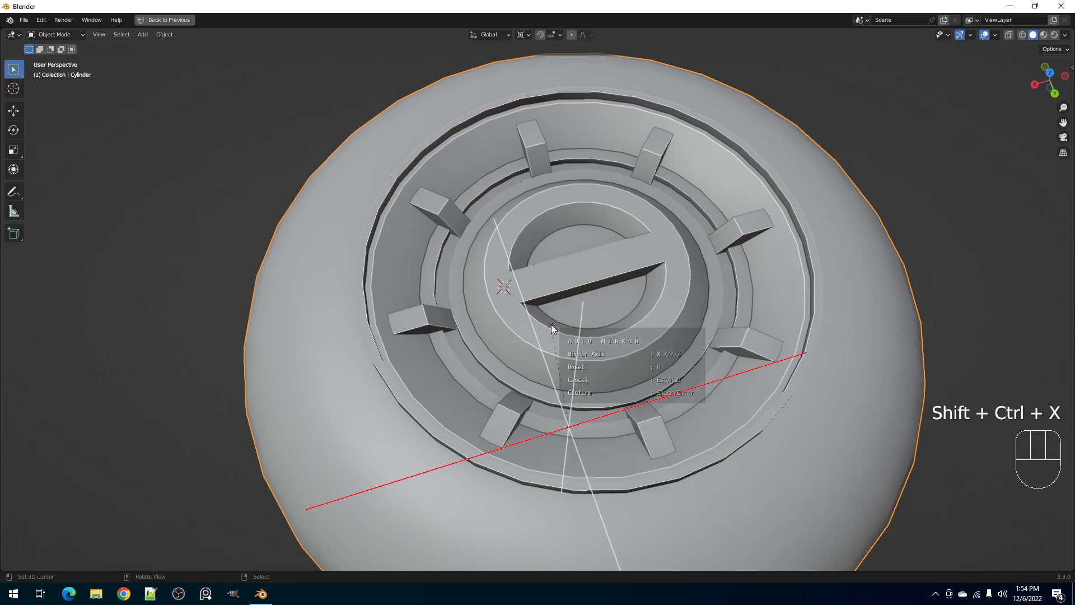
pyautogui.press('space')
# - Dissolve the redundant edge at the bar's corner on the boss rim
pyautogui.press('Tab')
pyautogui.scroll(6, 548, 299)
pyautogui.keyDown('shift'); pyautogui.moveTo(441, 301); pyautogui.dragTo(512, 318, button='middle'); pyautogui.keyUp('shift')
pyautogui.scroll(2, 512, 318)
pyautogui.hotkey('alt', 'a')
pyautogui.press('2')
pyautogui.rightClick(491, 333)
pyautogui.hotkey('ctrl', 'x')
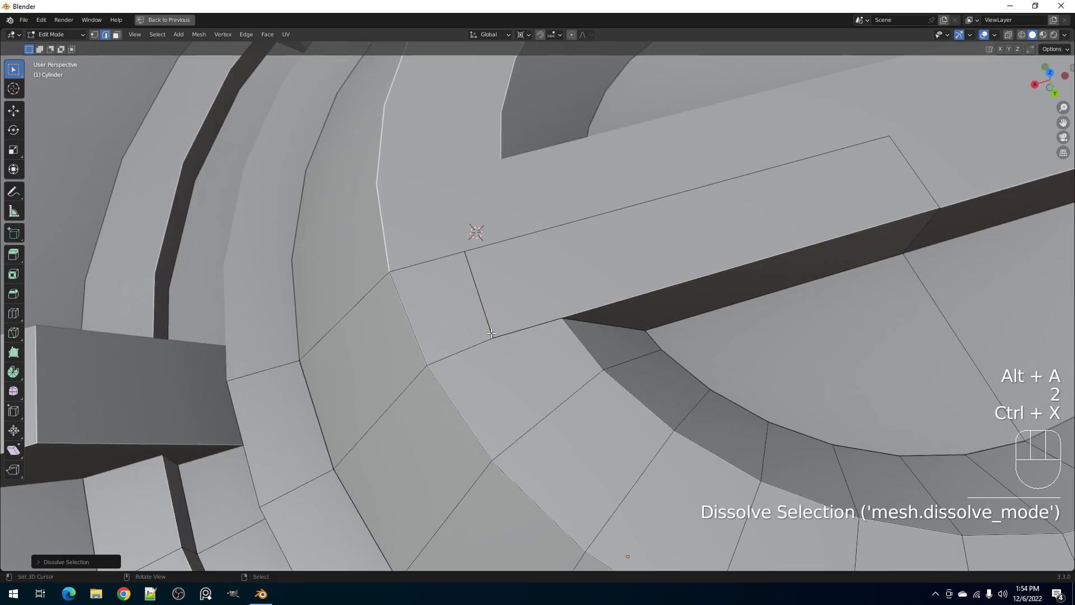
# - Test-move the bar's corner vertex to check that it is joined to the surrounding rim
pyautogui.press('1')
pyautogui.rightClick(491, 333)
pyautogui.press('g')
pyautogui.rightClick(495, 314)
pyautogui.scroll(-6, 560, 321)
pyautogui.moveTo(591, 319); pyautogui.dragTo(560, 331, button='middle')
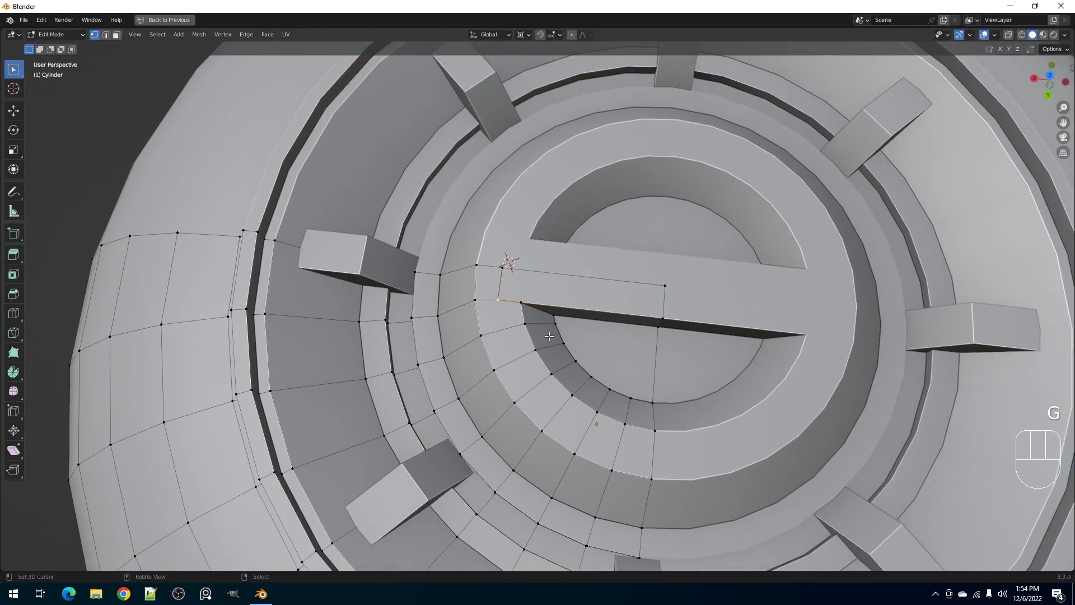
# - Add a loop cut around the boss rim and connect its end vertex to the bar's corner vertex
pyautogui.click(502, 336)
pyautogui.rightClick(503, 322)
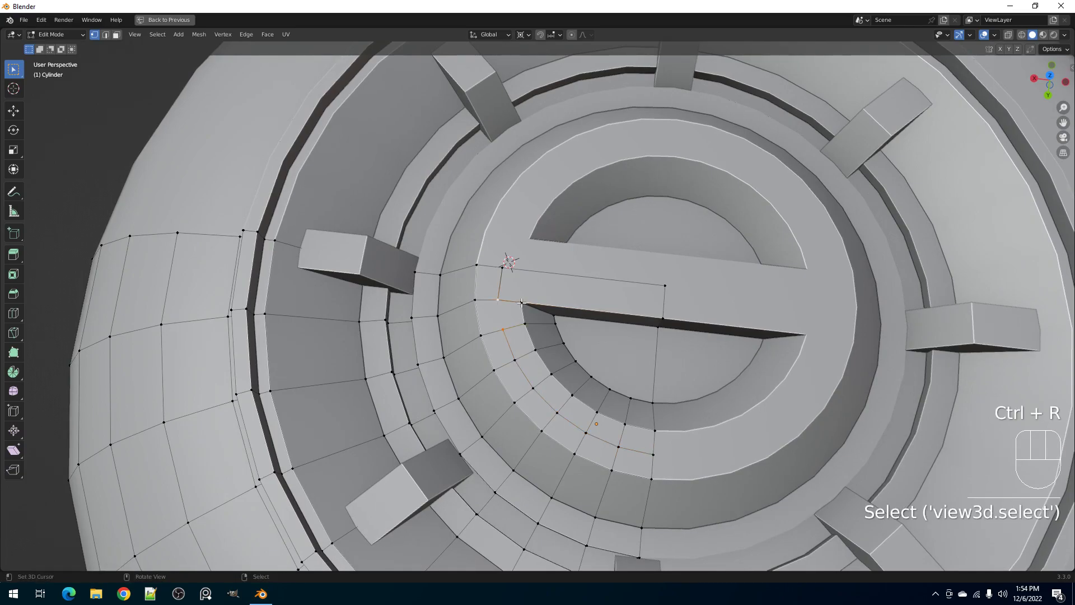
pyautogui.press('j')
pyautogui.scroll(6, 521, 303)
pyautogui.hotkey('alt', 'a')
pyautogui.scroll(-4, 538, 306)
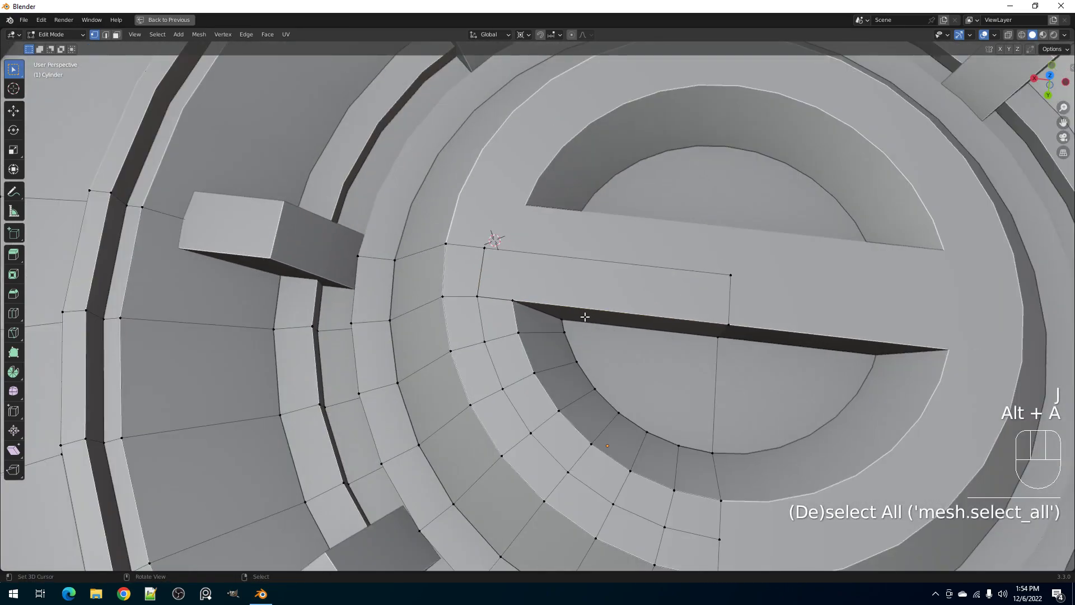
# - Try to knife-cut a point into the bar's side edge where it meets the inner boss rim, in top view
pyautogui.moveTo(583, 314); pyautogui.dragTo(546, 287, button='middle')
pyautogui.rightClick(509, 251)
pyautogui.moveTo(599, 239); pyautogui.dragTo(544, 277, button='middle')
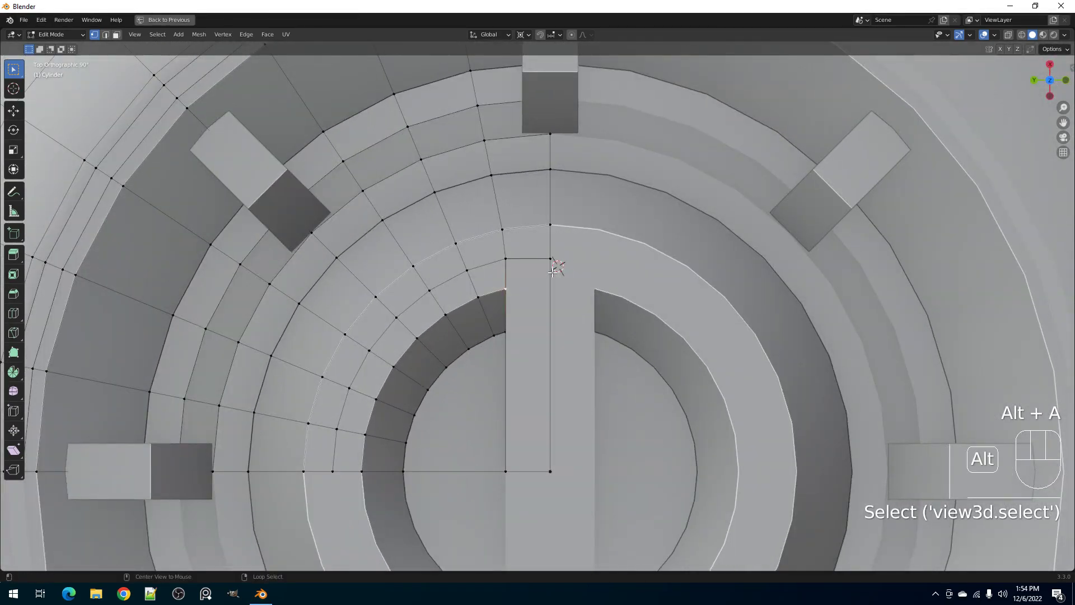
pyautogui.scroll(2, 543, 277)
pyautogui.press('k')
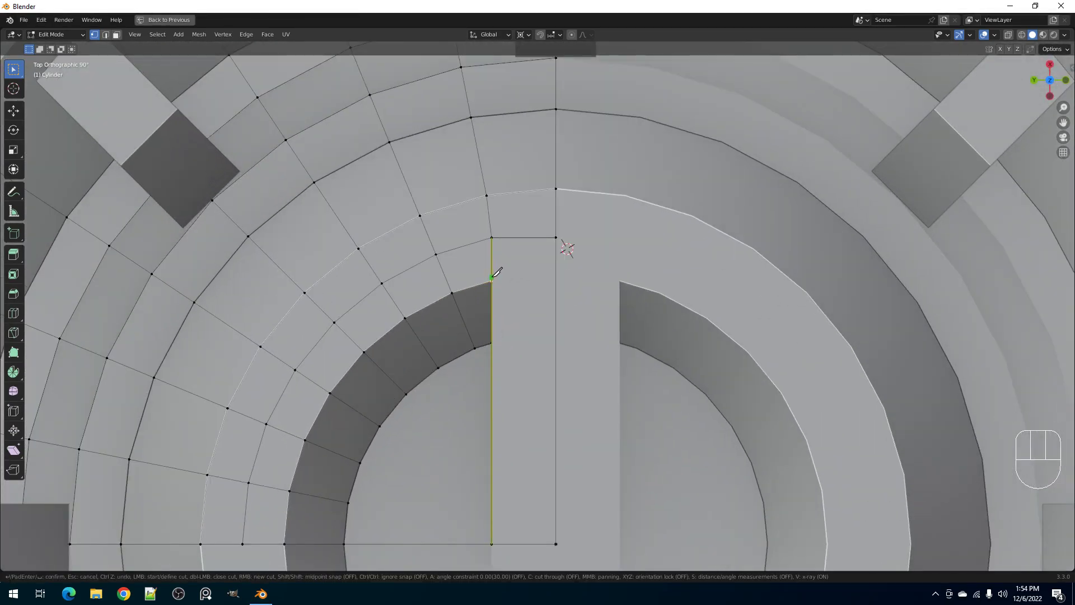
pyautogui.press('Return')
# - Test-move the inner rim vertex against the bar and check whether the bar's upper side edge is joined to it
pyautogui.moveTo(497, 278); pyautogui.dragTo(456, 210, button='middle')
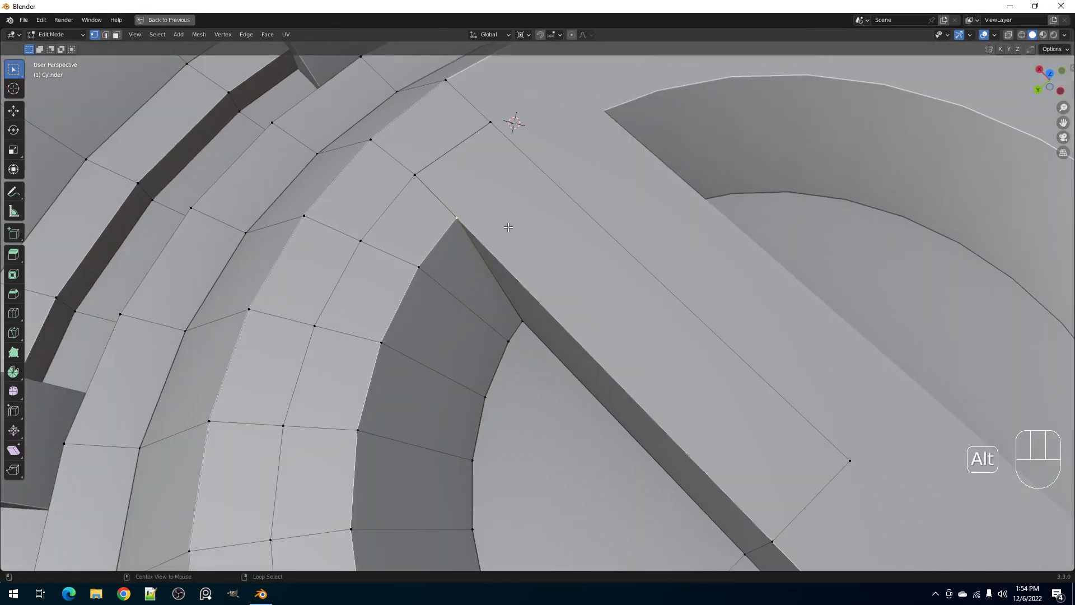
pyautogui.hotkey('alt', 'a')
pyautogui.press('g')
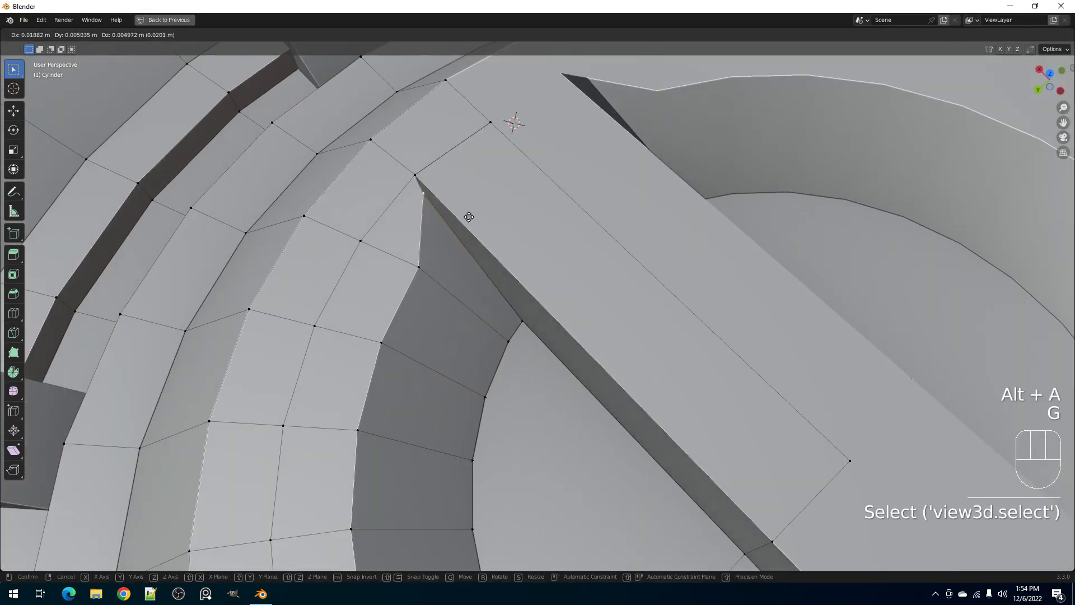
pyautogui.rightClick(495, 257)
pyautogui.press('2')
pyautogui.click(520, 274)
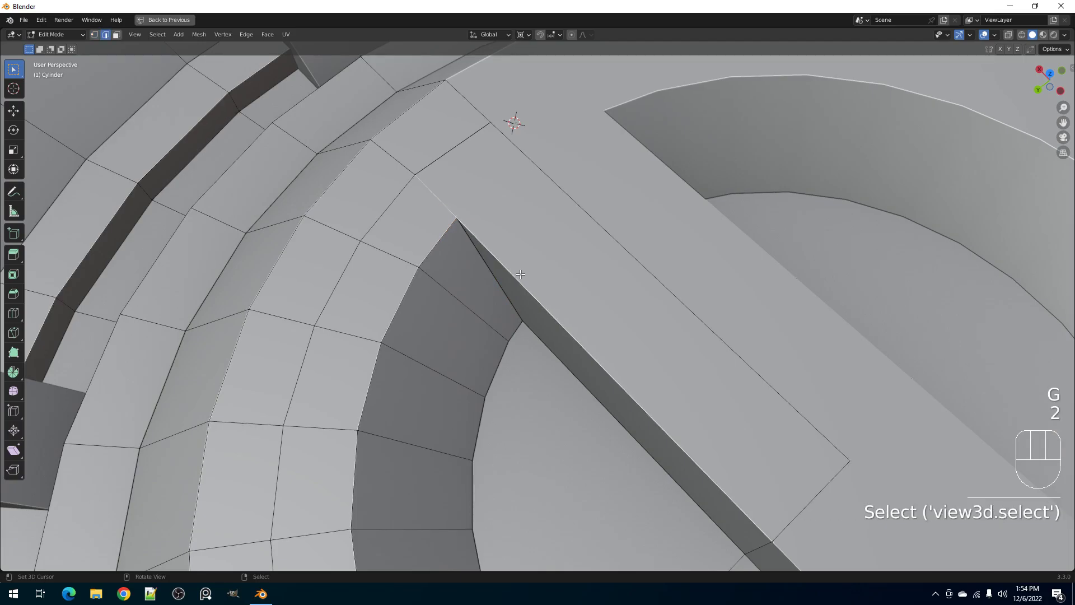
pyautogui.press('1')
pyautogui.rightClick(474, 239)
pyautogui.moveTo(476, 241); pyautogui.dragTo(497, 209, button='middle')
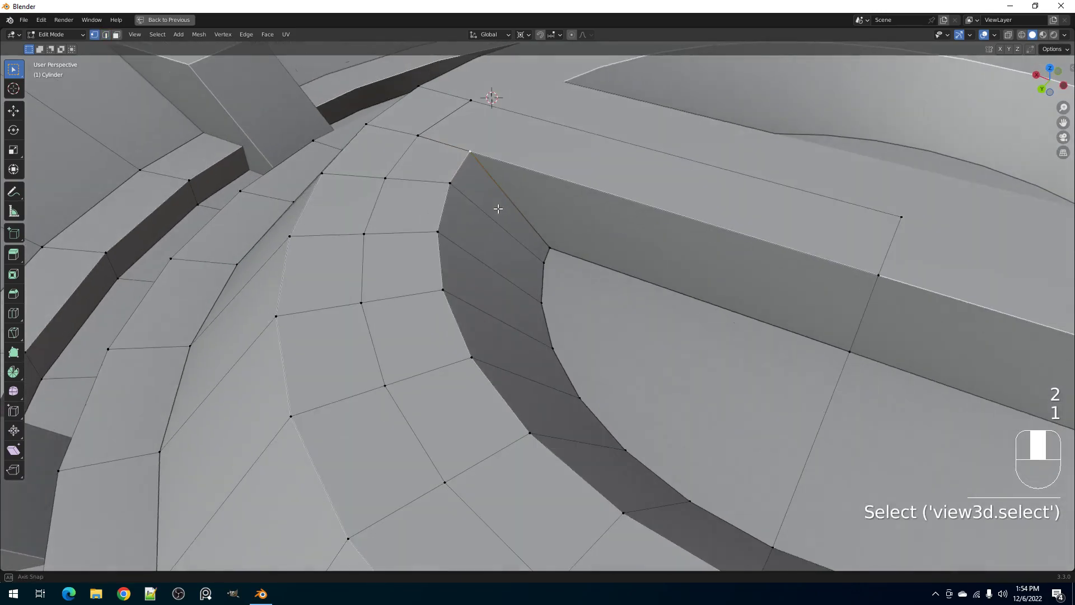
pyautogui.press('g')
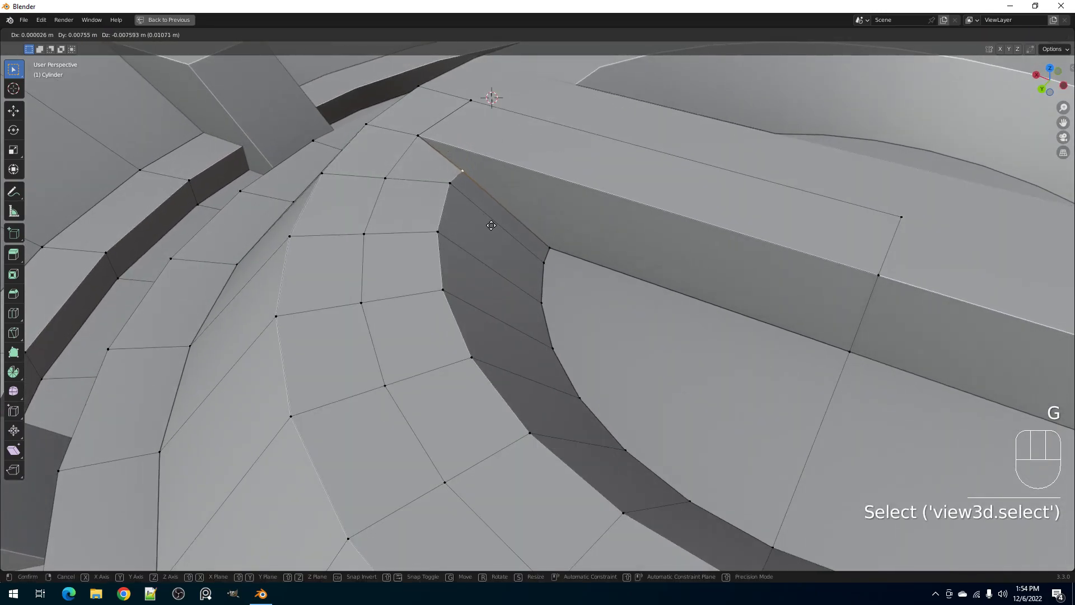
pyautogui.click(537, 214)
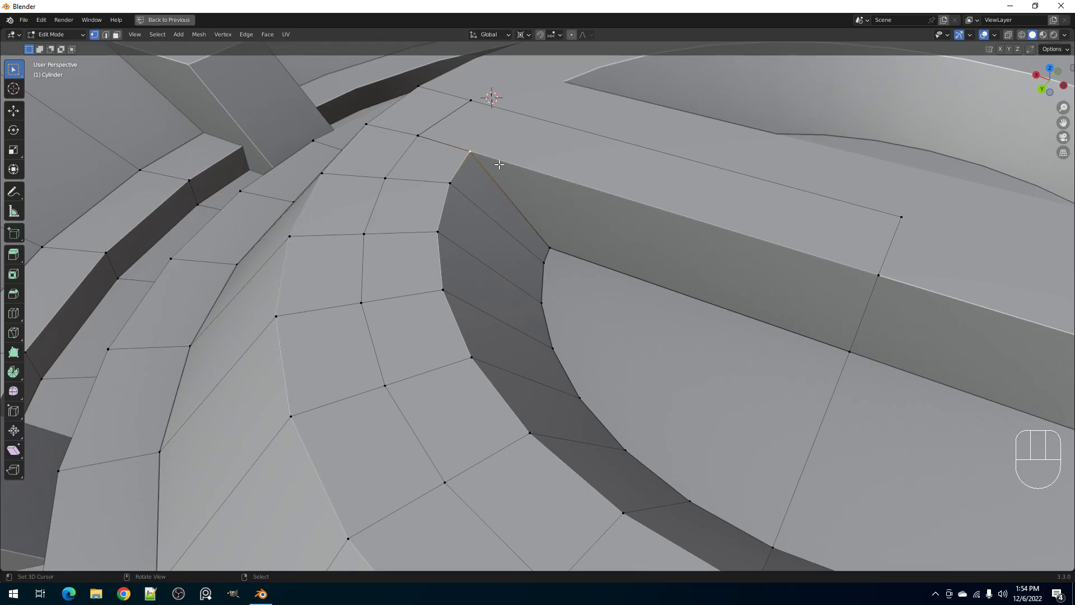
# - Subdivide the bar's long upper side edge and merge the new vertex into the inner rim vertex
pyautogui.press('2')
pyautogui.rightClick(592, 208)
pyautogui.keyDown('shift'); pyautogui.moveTo(653, 226); pyautogui.dragTo(514, 286, button='middle'); pyautogui.keyUp('shift')
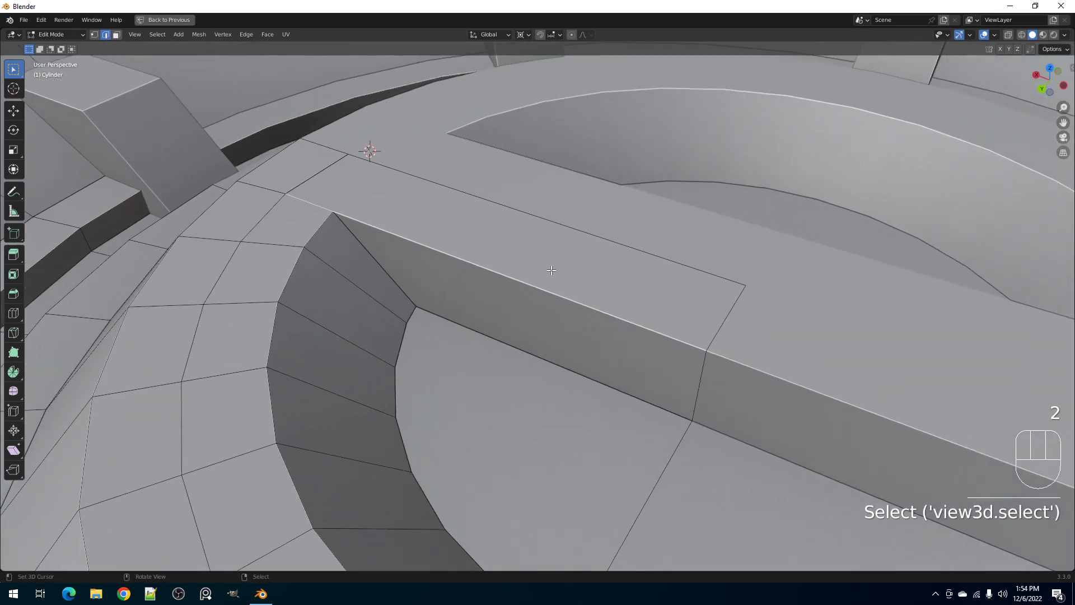
pyautogui.scroll(3, 521, 271)
pyautogui.press('w')
pyautogui.click(482, 256)
pyautogui.press('1')
pyautogui.rightClick(390, 218)
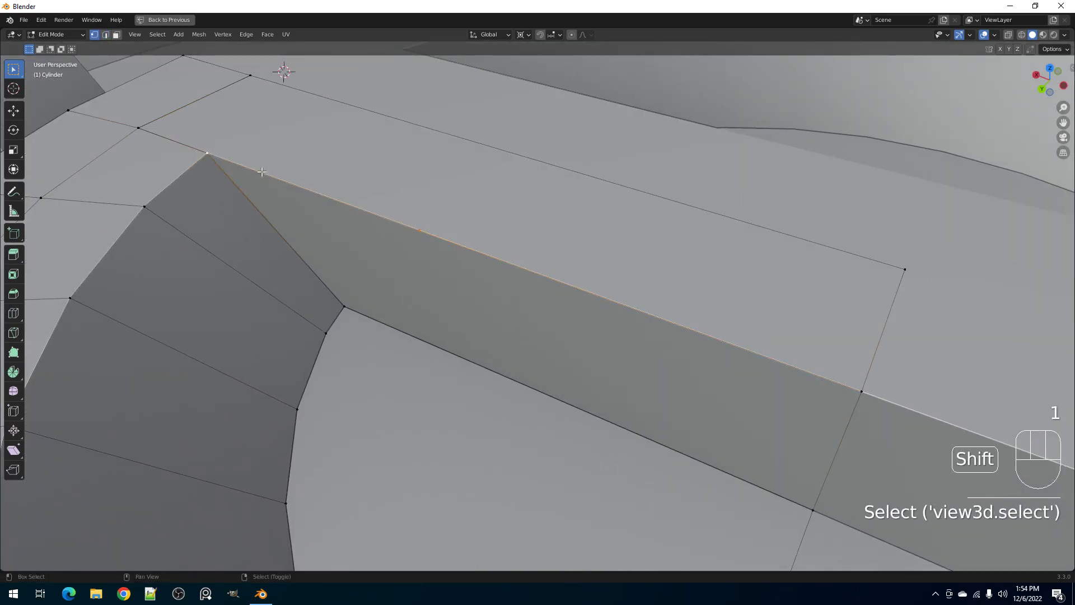
pyautogui.press('m')
pyautogui.click(365, 169)
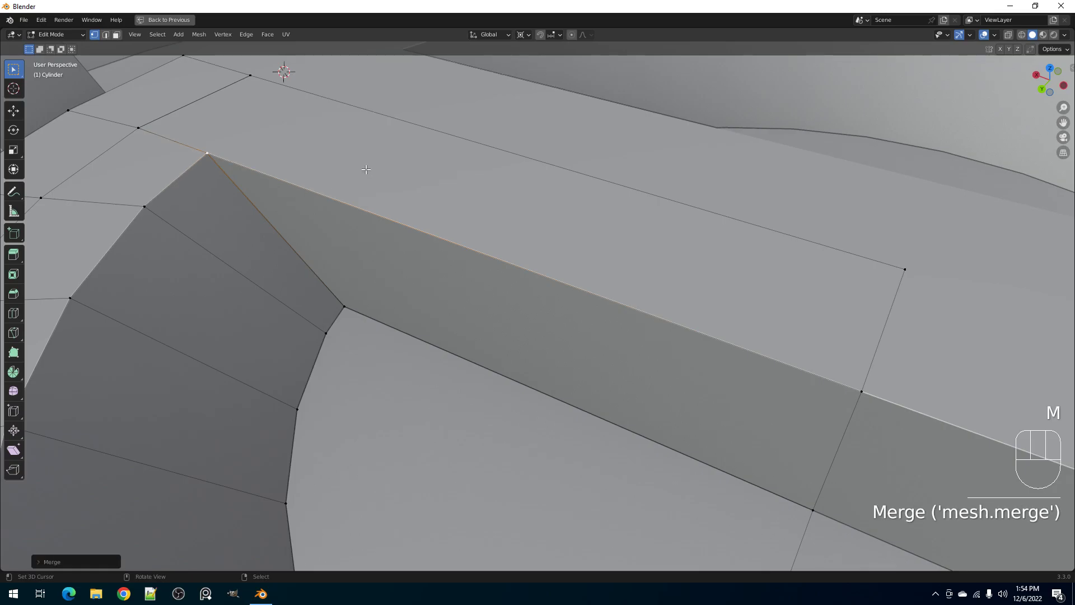
# - Test-move the merged inner rim vertex and check the surrounding mesh in shaded and wireframe display
pyautogui.hotkey('alt', 'a')
pyautogui.rightClick(222, 158)
pyautogui.press('g')
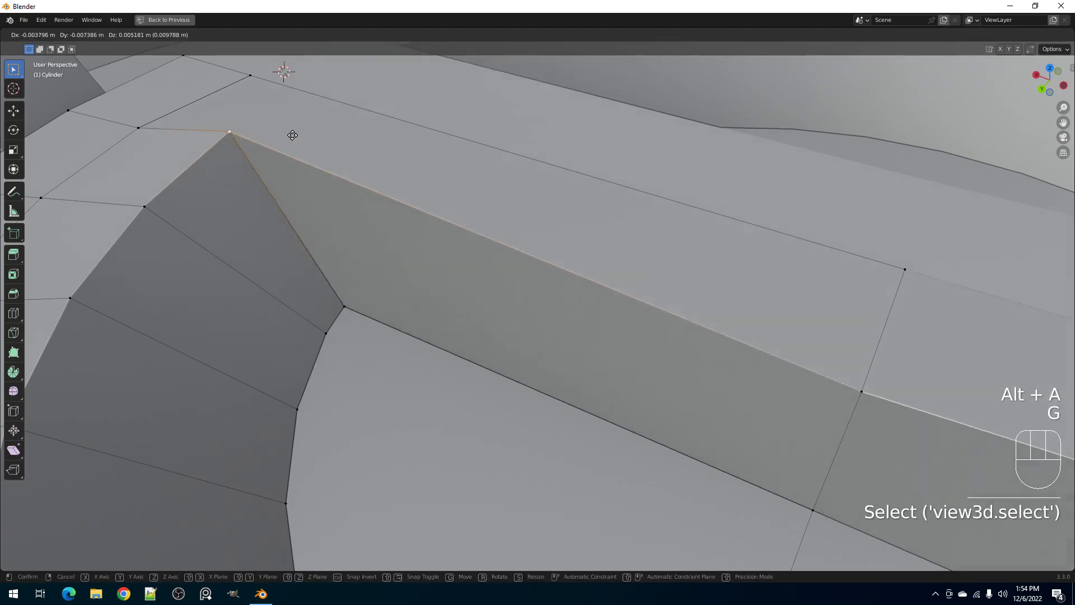
pyautogui.rightClick(262, 195)
pyautogui.moveTo(261, 194)
pyautogui.mouseDown(button='middle')
pyautogui.moveTo(326, 165)
pyautogui.moveTo(348, 207)
pyautogui.mouseUp(button='middle')
pyautogui.hotkey('shift', 'z')
pyautogui.hotkey('shift', 'z')
# - Temporarily hide the rim face and inner wall face beside the bar, inspect the mesh inside, and reveal them again
pyautogui.press('3')
pyautogui.click(281, 272)
pyautogui.keyDown('shift'); pyautogui.click(251, 257); pyautogui.keyUp('shift')
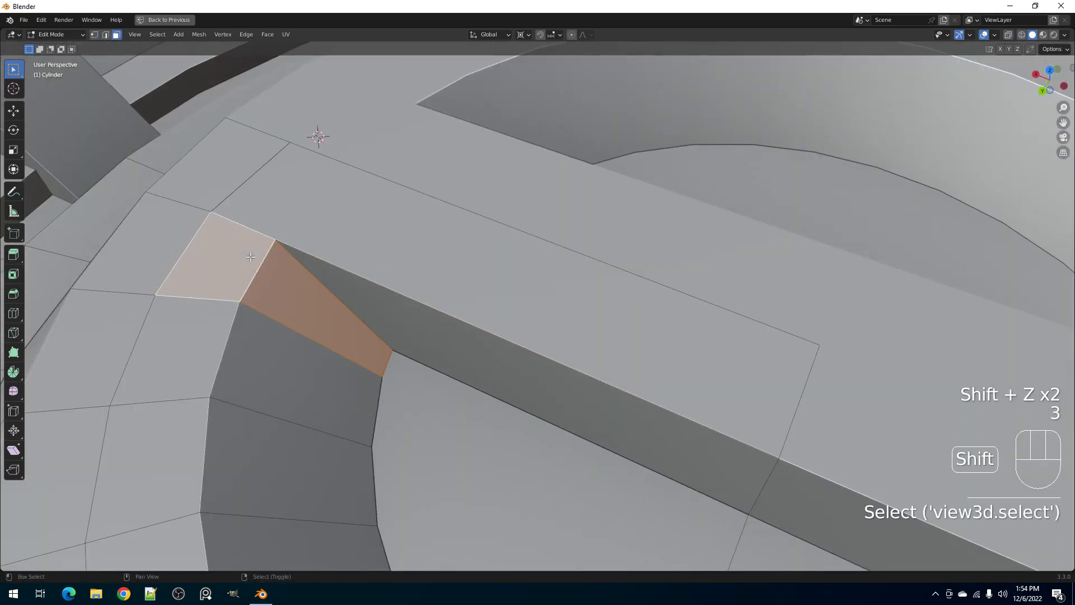
pyautogui.press('h')
pyautogui.moveTo(326, 285); pyautogui.dragTo(489, 226, button='middle')
pyautogui.scroll(4, 410, 303)
pyautogui.rightClick(412, 306)
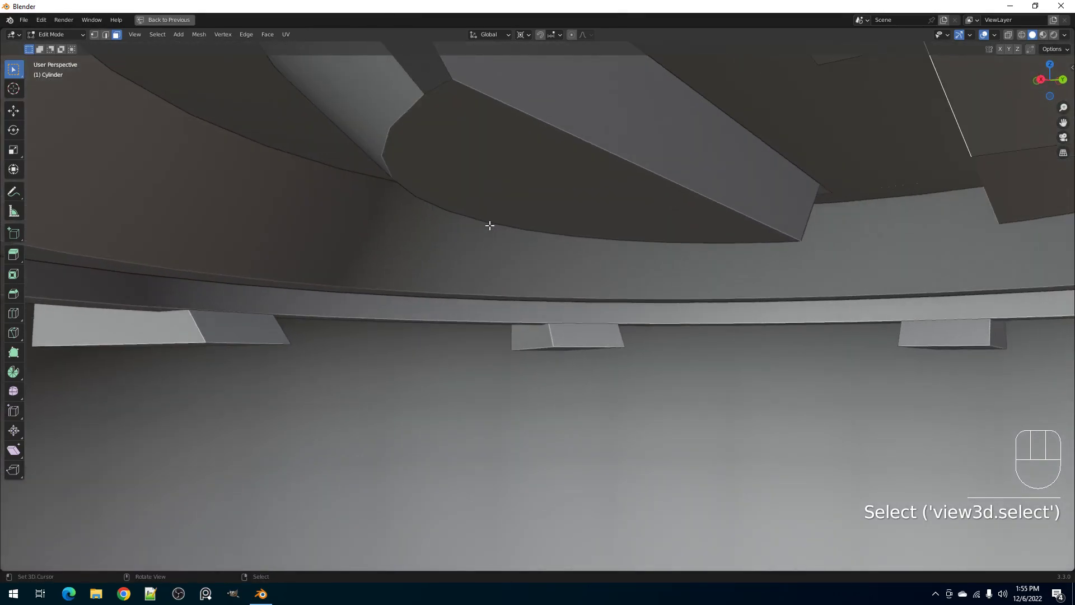
pyautogui.scroll(-1, 520, 224)
pyautogui.keyDown('shift'); pyautogui.moveTo(555, 223); pyautogui.dragTo(389, 376, button='middle'); pyautogui.keyUp('shift')
pyautogui.hotkey('alt', 'h')
pyautogui.hotkey('alt', 'a')
pyautogui.press('1')
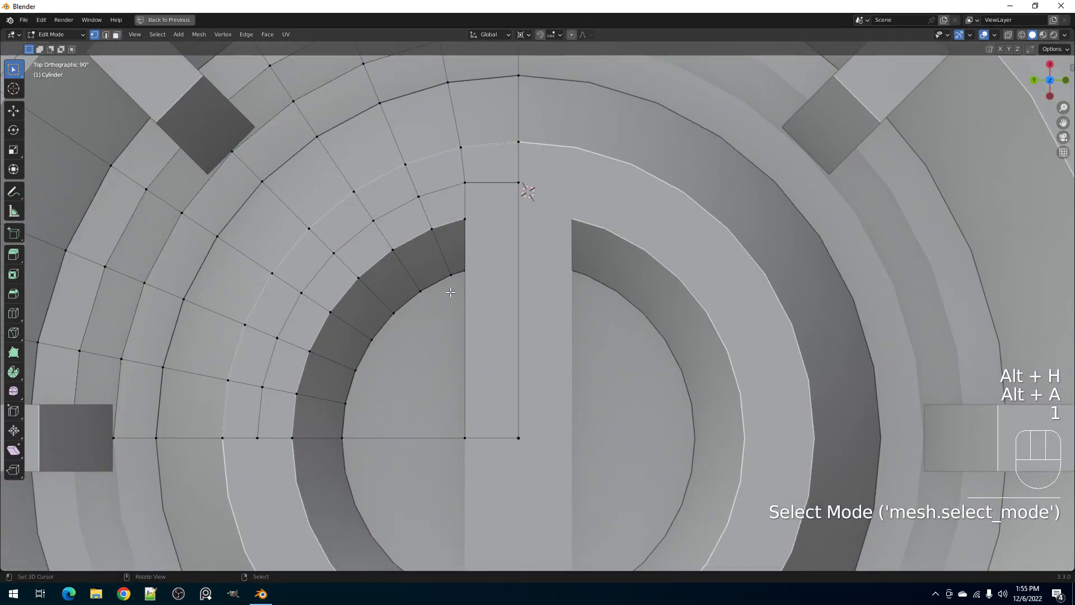
# - Knife-cut a straight edge across the bar's top from the inner rim vertex to the centreline in top view
pyautogui.scroll(2, 451, 295)
pyautogui.press('k')
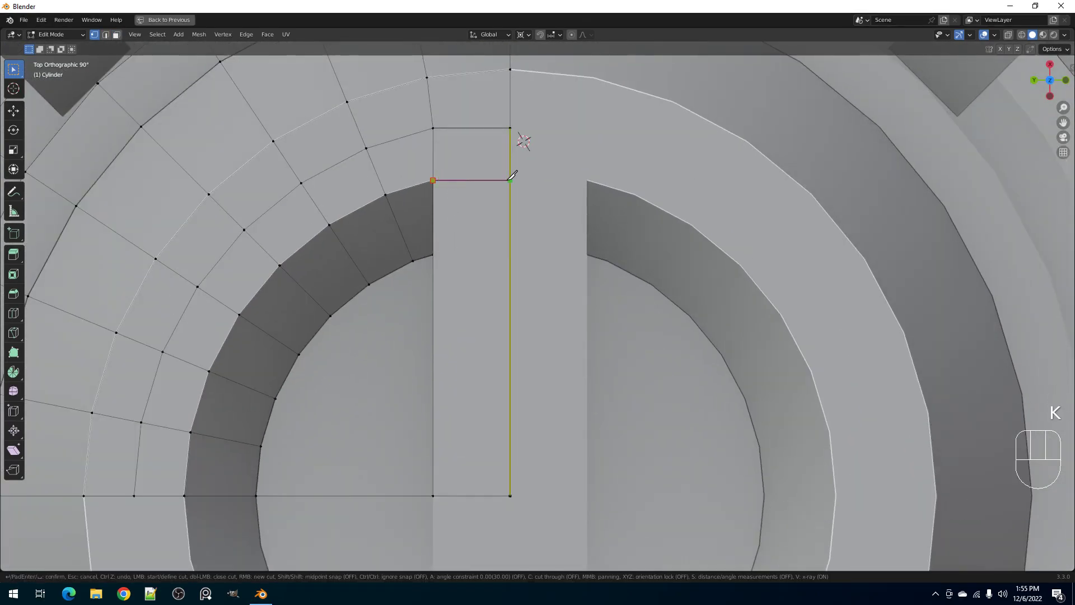
pyautogui.press('a')
pyautogui.click(511, 180)
pyautogui.press('Return')
pyautogui.hotkey('alt', 'a')
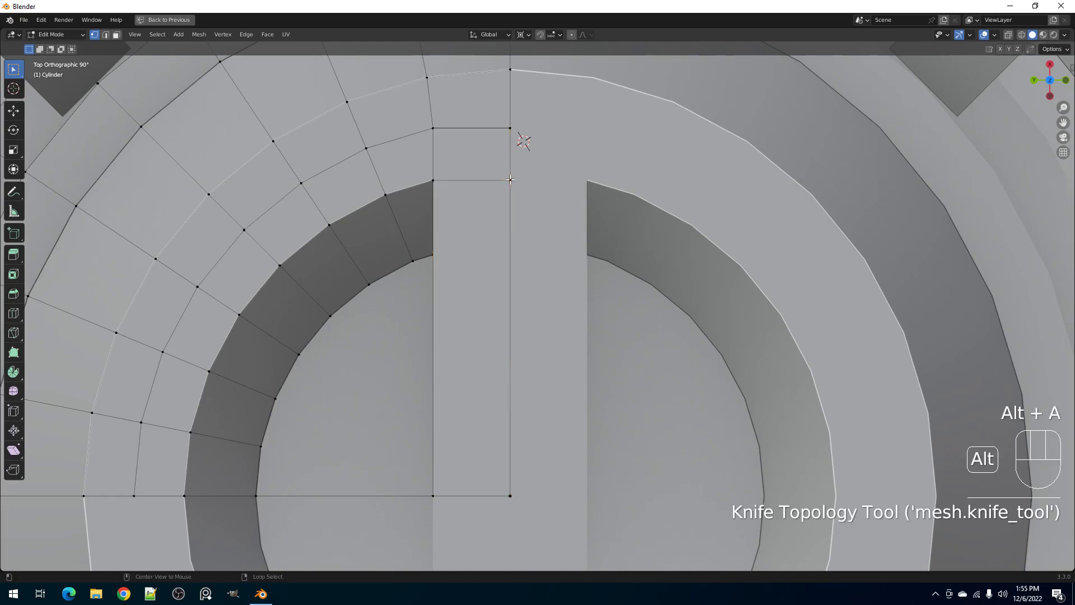
# - Slide the centreline vertex at the bar's end to expose its overlapping duplicate, and merge the two vertices
pyautogui.scroll(-5, 510, 308)
pyautogui.scroll(2, 509, 308)
pyautogui.rightClick(521, 201)
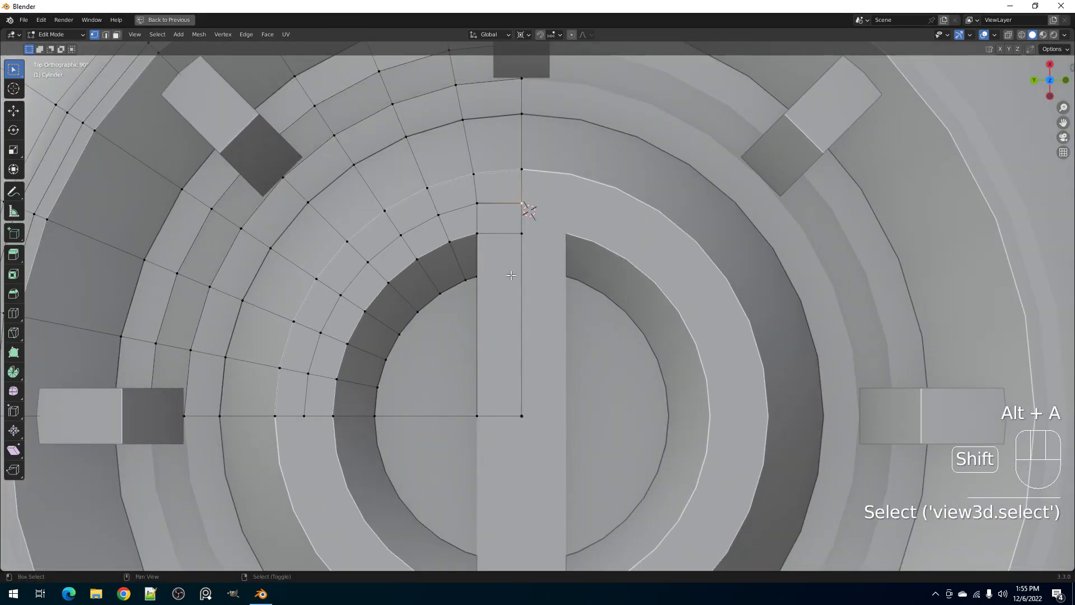
pyautogui.scroll(3, 511, 275)
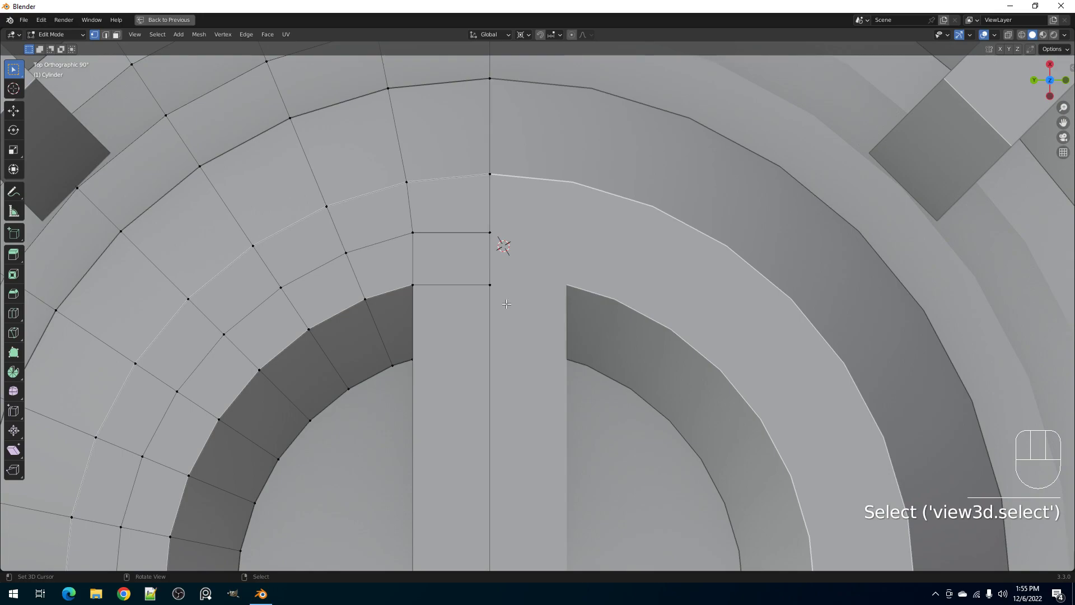
pyautogui.press('g')
pyautogui.press('g')
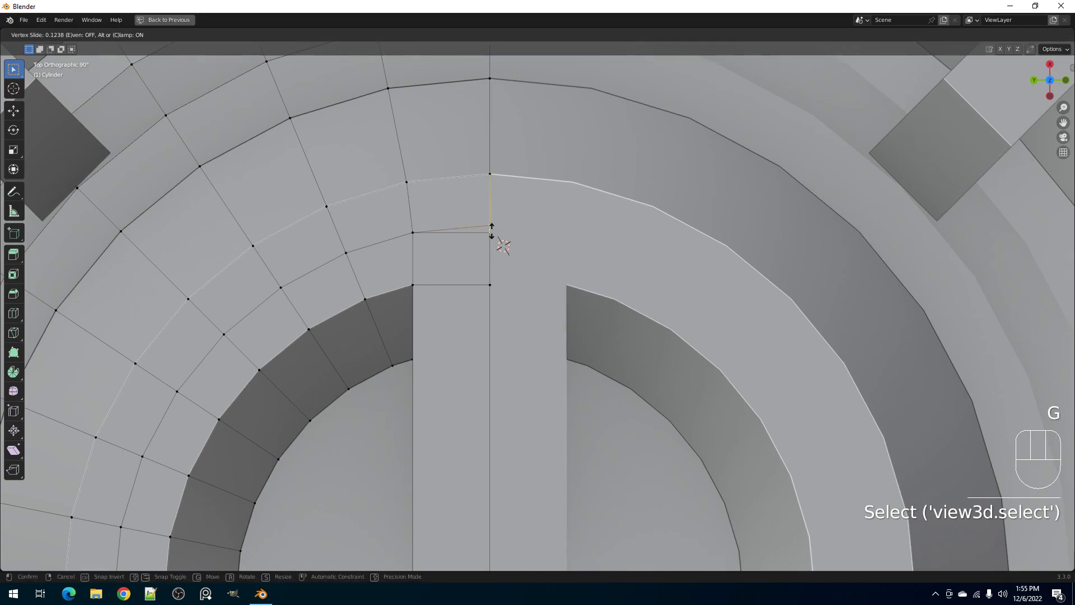
pyautogui.rightClick(491, 231)
pyautogui.press('g')
pyautogui.press('g')
pyautogui.click(491, 227)
pyautogui.keyDown('shift'); pyautogui.rightClick(494, 233); pyautogui.keyUp('shift')
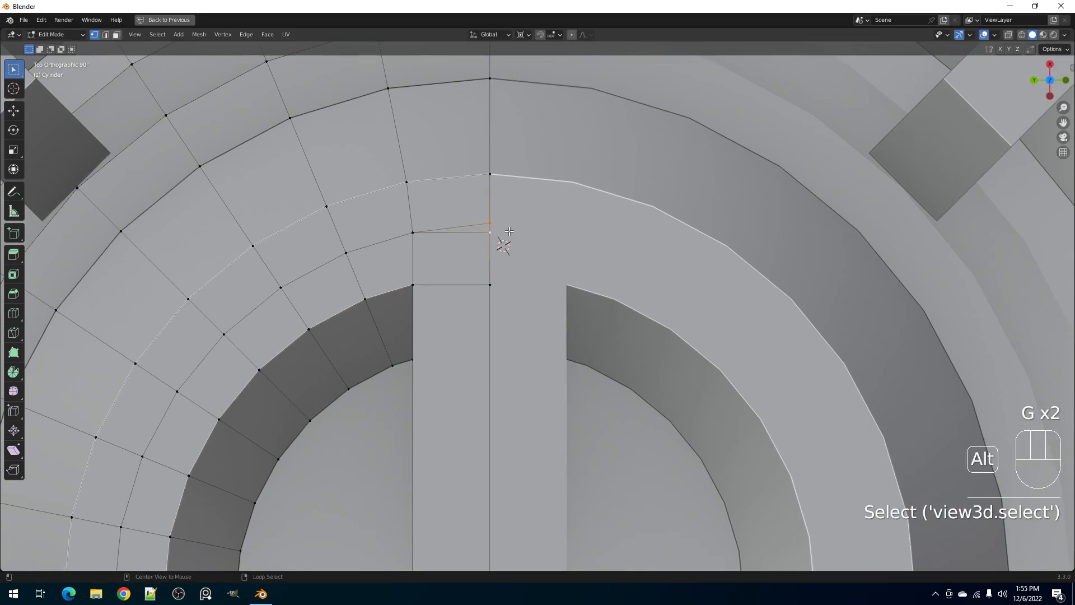
pyautogui.press('m')
pyautogui.click(509, 230)
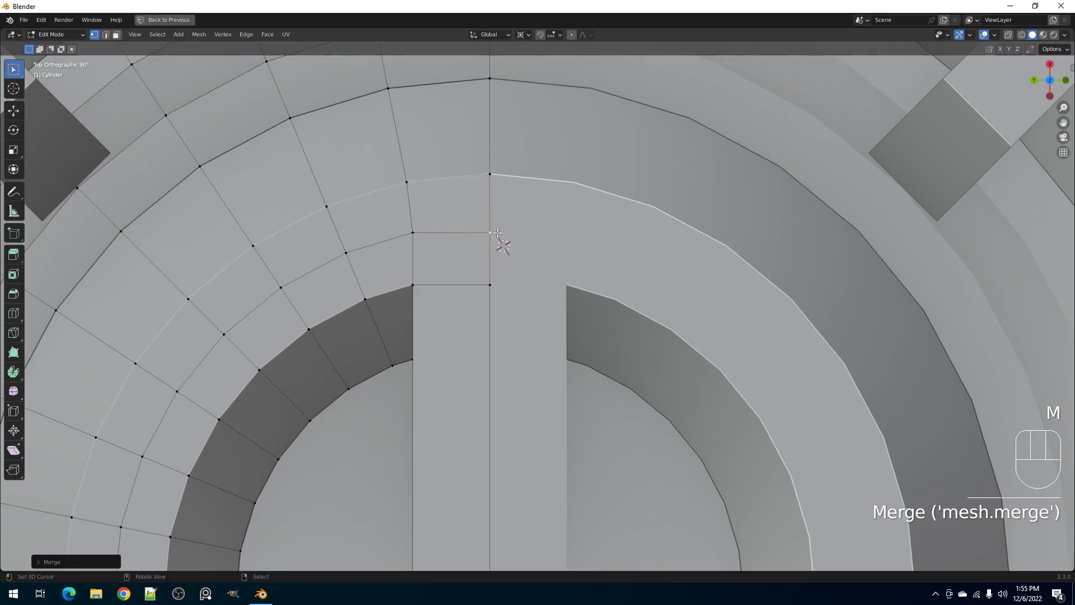
# - Slide the merged centreline vertex slightly outward so the loop follows the boss rim's curve
pyautogui.click(498, 232)
pyautogui.press('g')
pyautogui.press('g')
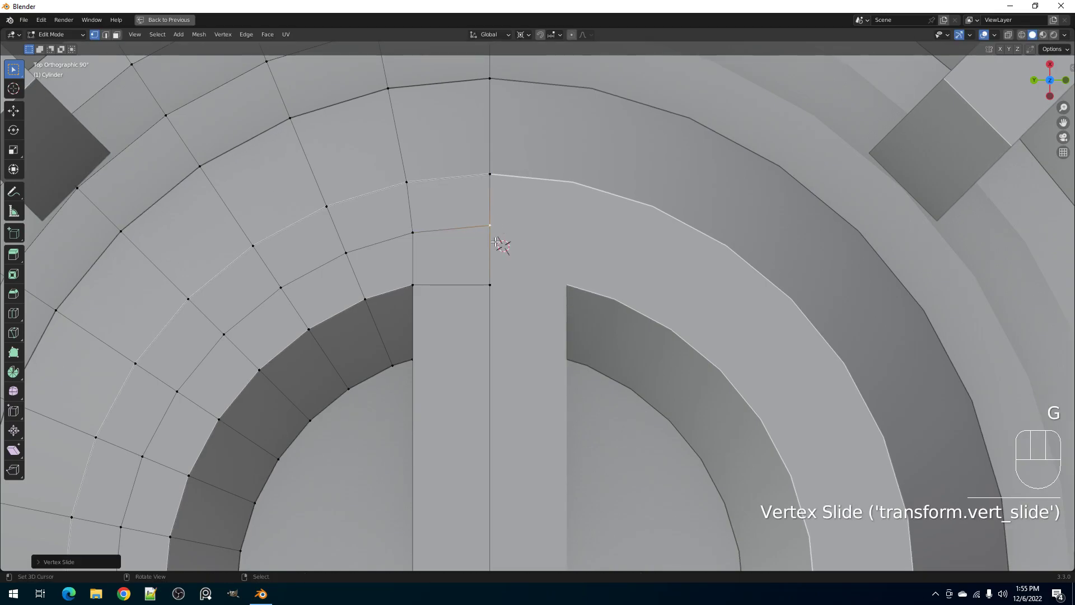
pyautogui.click(488, 271)
# - Examine the mirrored cylinder and its editable quarter mesh from several angles, comparing Object Mode and Edit Mode
pyautogui.press('Tab')
pyautogui.scroll(-3, 521, 308)
pyautogui.moveTo(531, 323); pyautogui.dragTo(615, 303, button='middle')
pyautogui.press('Tab')
pyautogui.hotkey('alt', 'a')
pyautogui.scroll(-3, 624, 348)
pyautogui.keyDown('shift'); pyautogui.moveTo(624, 348); pyautogui.dragTo(588, 328, button='middle'); pyautogui.keyUp('shift')
pyautogui.moveTo(588, 328); pyautogui.dragTo(551, 331, button='middle')
pyautogui.scroll(-2, 551, 331)
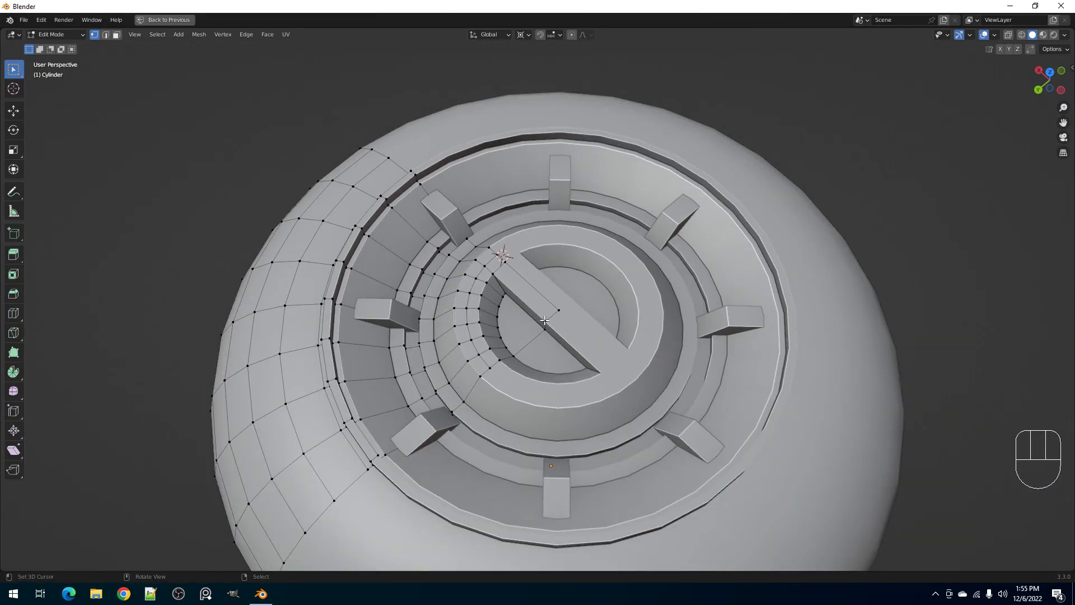
pyautogui.press('Tab')
pyautogui.scroll(-4, 543, 324)
pyautogui.moveTo(543, 324)
pyautogui.mouseDown(button='middle')
pyautogui.moveTo(602, 317)
pyautogui.moveTo(529, 347)
pyautogui.moveTo(525, 334)
pyautogui.mouseUp(button='middle')
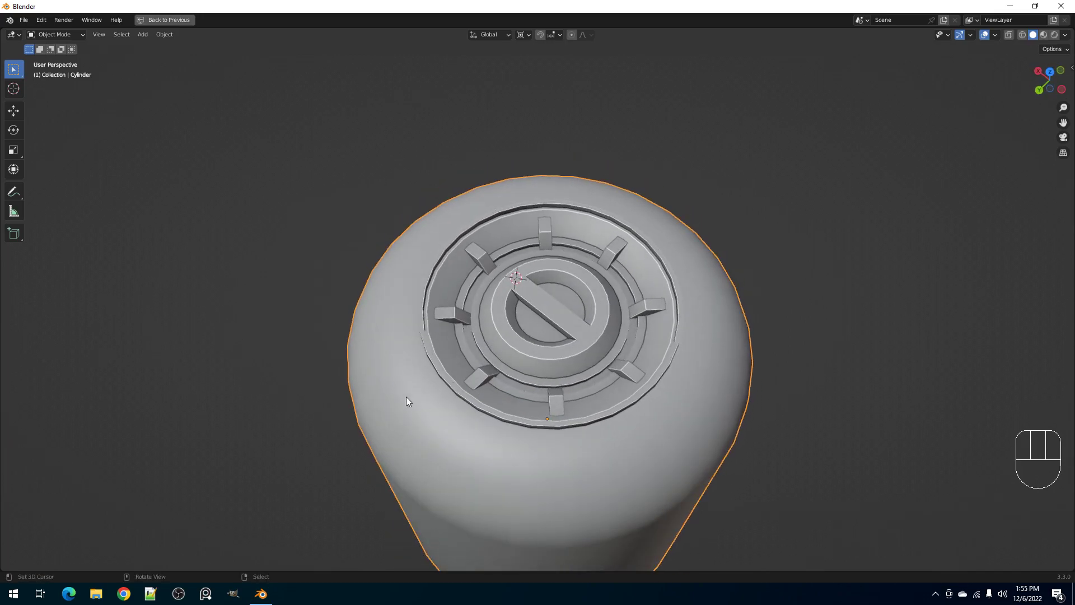
pyautogui.moveTo(446, 392); pyautogui.dragTo(476, 369, button='middle')
pyautogui.keyDown('shift'); pyautogui.moveTo(597, 416); pyautogui.dragTo(566, 356, button='middle'); pyautogui.keyUp('shift')
pyautogui.press('Tab')
pyautogui.moveTo(540, 441)
pyautogui.mouseDown(button='middle')
pyautogui.moveTo(549, 307)
pyautogui.moveTo(536, 435)
pyautogui.mouseUp(button='middle')
pyautogui.press('Tab')
pyautogui.scroll(3, 507, 303)
pyautogui.moveTo(507, 304); pyautogui.dragTo(495, 239, button='middle')
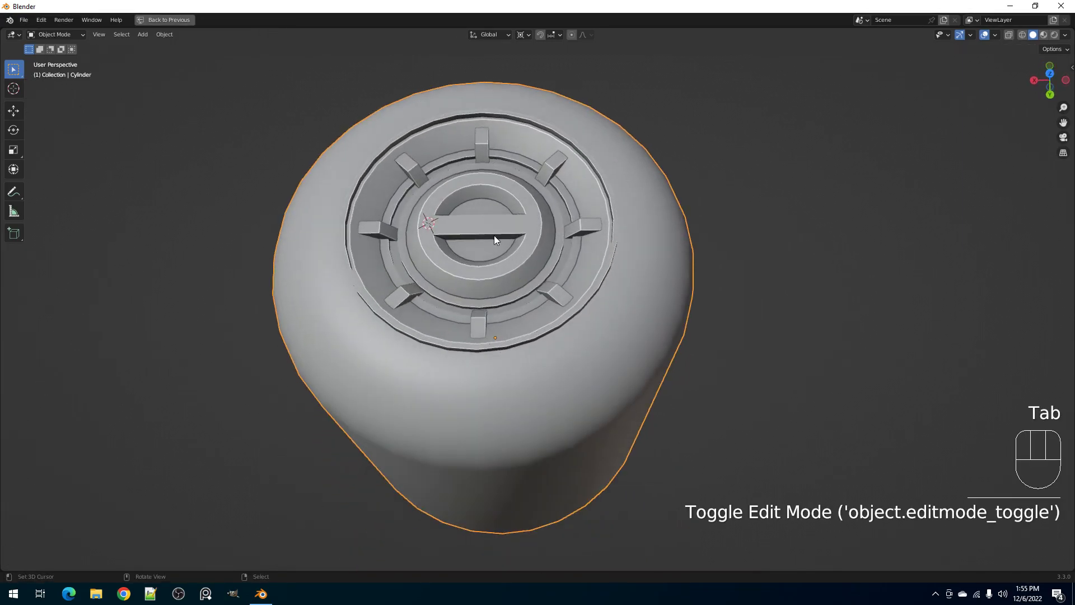
pyautogui.press('Tab')
pyautogui.click(491, 247)
pyautogui.scroll(2, 486, 247)
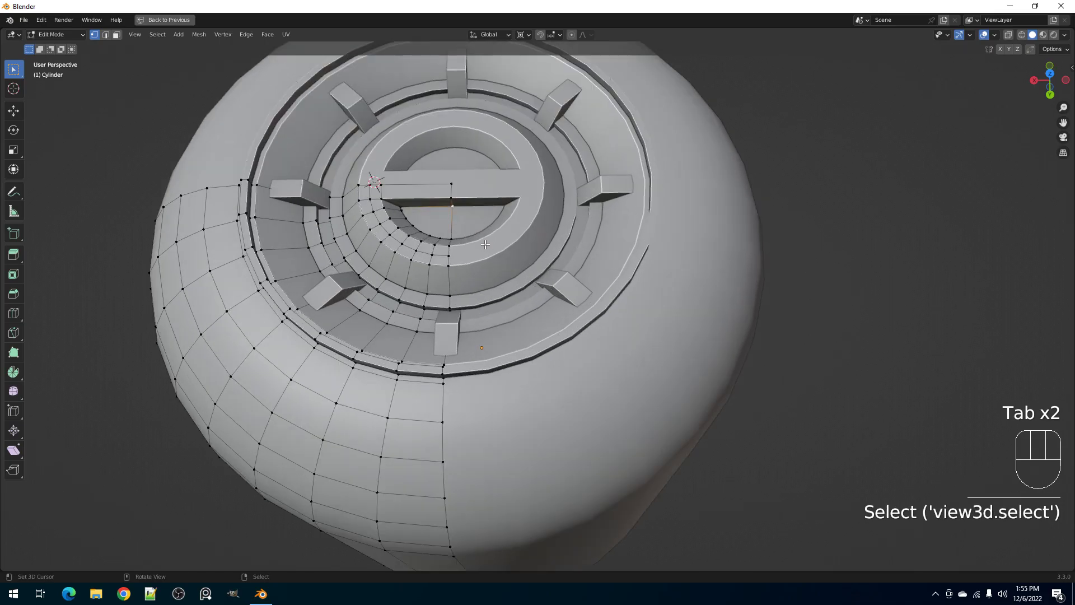
pyautogui.scroll(-5, 479, 233)
pyautogui.press('Tab')
pyautogui.keyDown('ctrl'); pyautogui.moveTo(514, 350); pyautogui.dragTo(536, 231, button='middle'); pyautogui.keyUp('ctrl')
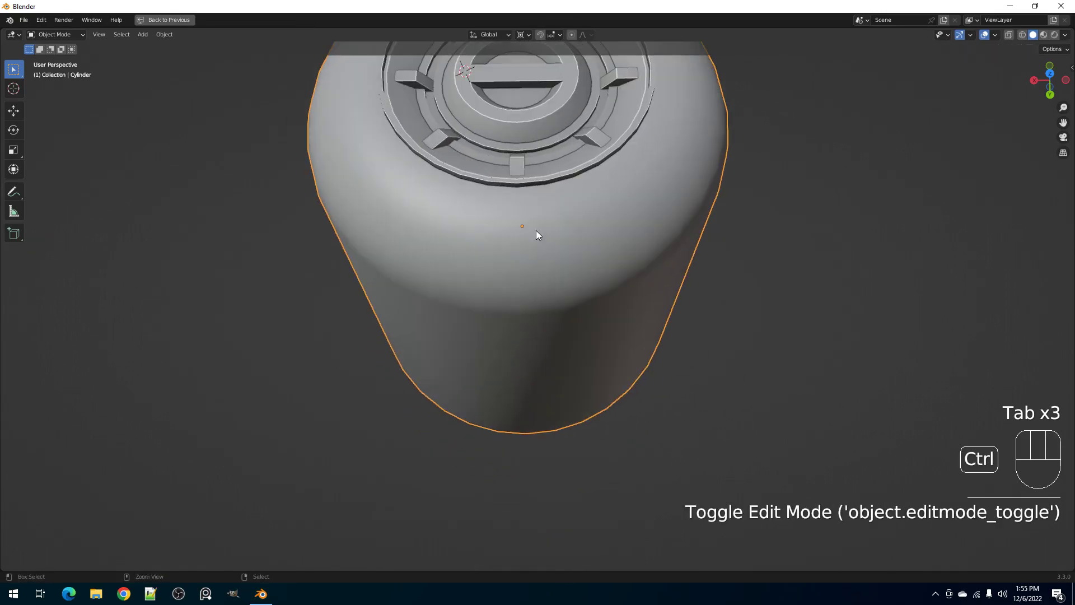
# - Extract the two adjacent face columns running down the cylinder's side, including the base faces, as a separate object with Extract Faces
pyautogui.hotkey('shift', 'ctrl', 'x')
pyautogui.moveTo(516, 136)
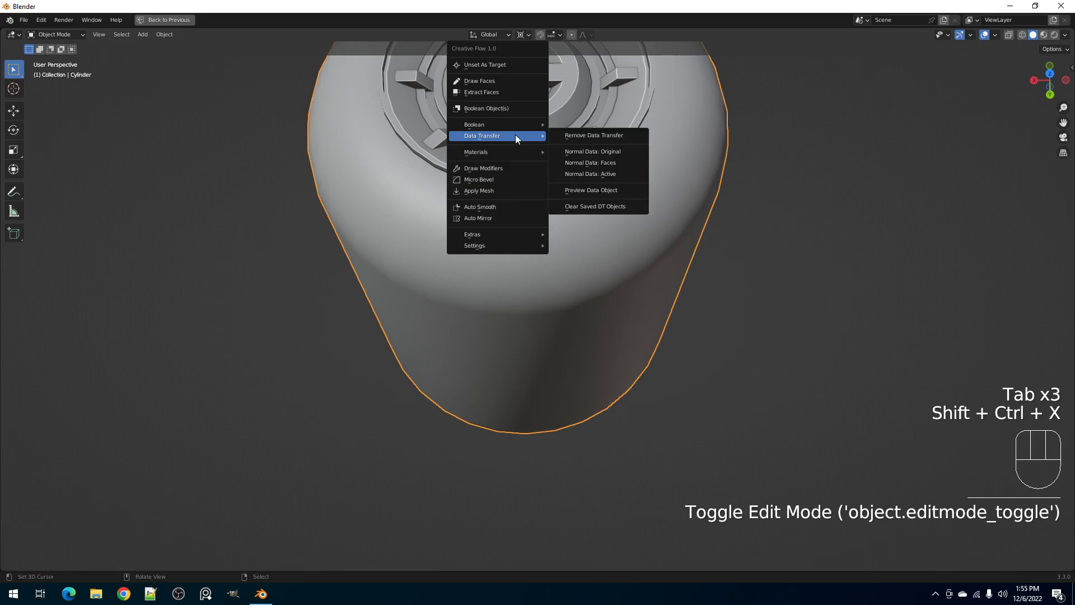
pyautogui.click(502, 93)
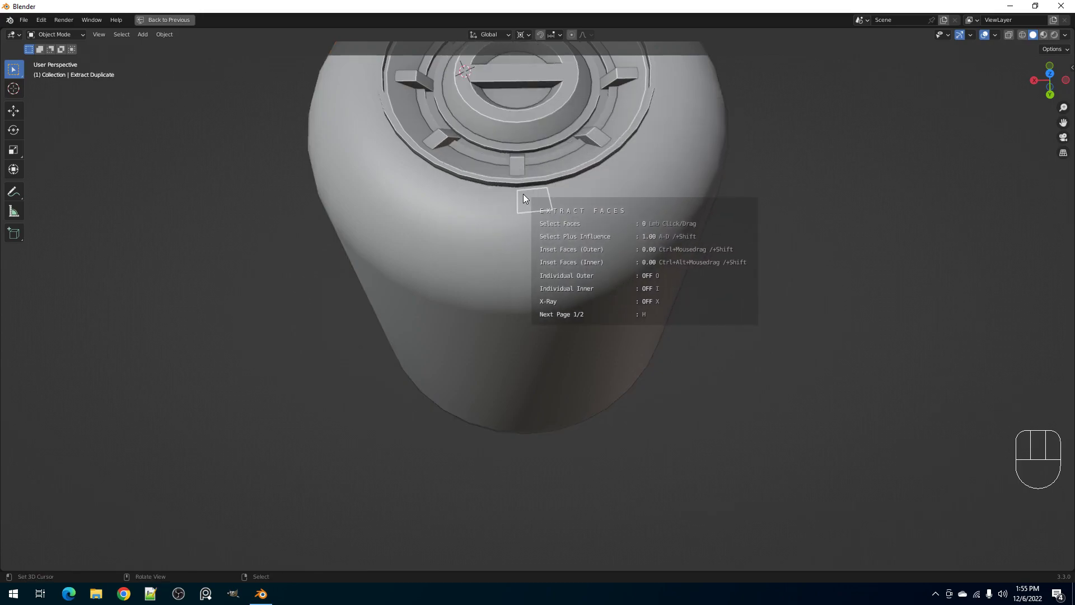
pyautogui.moveTo(526, 193)
pyautogui.mouseDown()
pyautogui.moveTo(516, 288)
pyautogui.moveTo(506, 224)
pyautogui.moveTo(522, 321)
pyautogui.mouseUp()
pyautogui.moveTo(530, 284); pyautogui.dragTo(528, 365, button='middle')
pyautogui.keyDown('shift'); pyautogui.moveTo(547, 247); pyautogui.dragTo(540, 319, button='middle'); pyautogui.keyUp('shift')
pyautogui.scroll(5, 521, 303)
pyautogui.click(449, 243)
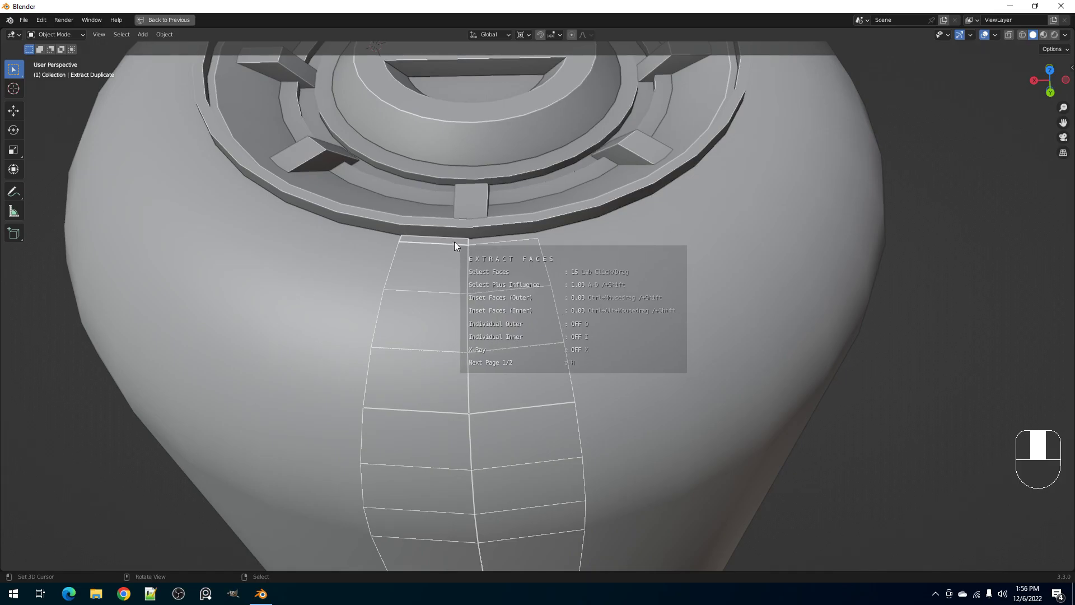
pyautogui.moveTo(523, 321); pyautogui.dragTo(522, 166, button='middle')
pyautogui.click(522, 167)
pyautogui.moveTo(522, 166)
pyautogui.mouseDown()
pyautogui.moveTo(523, 280)
pyautogui.moveTo(570, 186)
pyautogui.moveTo(553, 284)
pyautogui.mouseUp()
pyautogui.press('space')
# - Cut a narrow full-height box down the middle of the extracted faces with Draw Cuts, in back view with the Box shape
pyautogui.scroll(-5, 564, 194)
pyautogui.keyDown('alt'); pyautogui.moveTo(564, 194); pyautogui.dragTo(546, 281, button='middle'); pyautogui.keyUp('alt')
pyautogui.scroll(4, 559, 281)
pyautogui.press('Tab')
pyautogui.scroll(-3, 552, 278)
pyautogui.scroll(2, 526, 235)
pyautogui.hotkey('shift', 'ctrl', 'x')
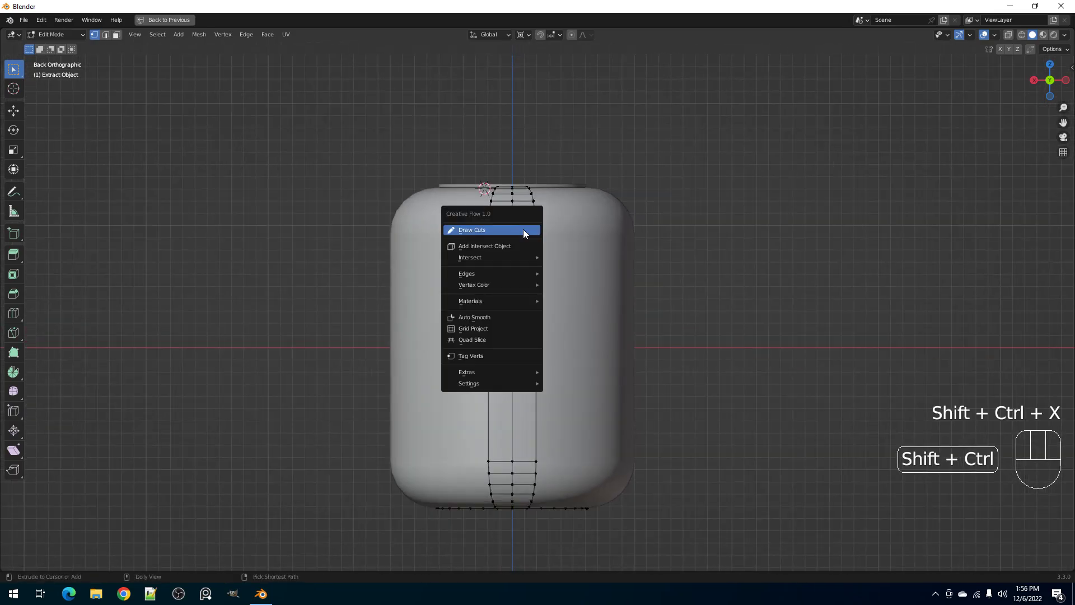
pyautogui.click(525, 230)
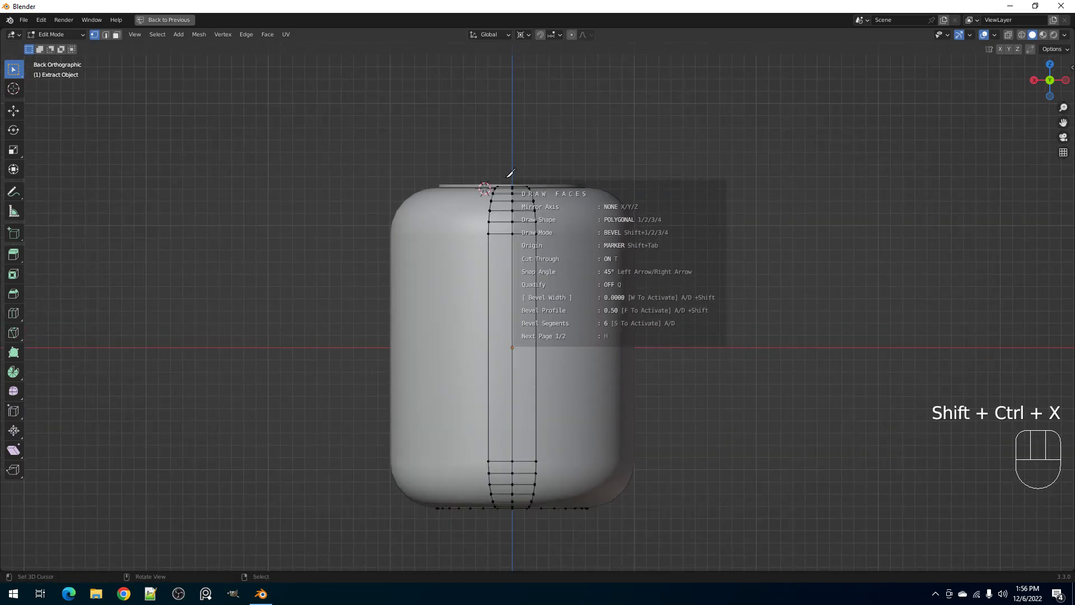
pyautogui.press('1')
pyautogui.click(503, 230)
pyautogui.moveTo(502, 173)
pyautogui.mouseDown()
pyautogui.moveTo(514, 197)
pyautogui.moveTo(519, 508)
pyautogui.mouseUp()
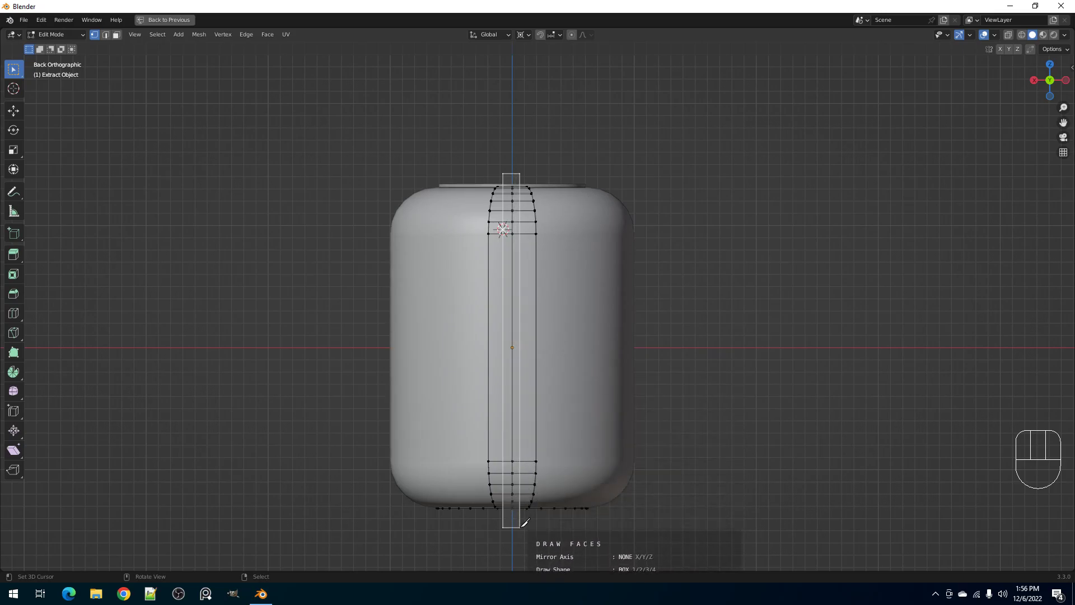
pyautogui.moveTo(526, 526); pyautogui.dragTo(526, 529)
# - Select the two narrow central face columns, invert the selection, and delete all the faces outside them
pyautogui.moveTo(530, 404); pyautogui.dragTo(532, 377, button='middle')
pyautogui.scroll(2, 504, 378)
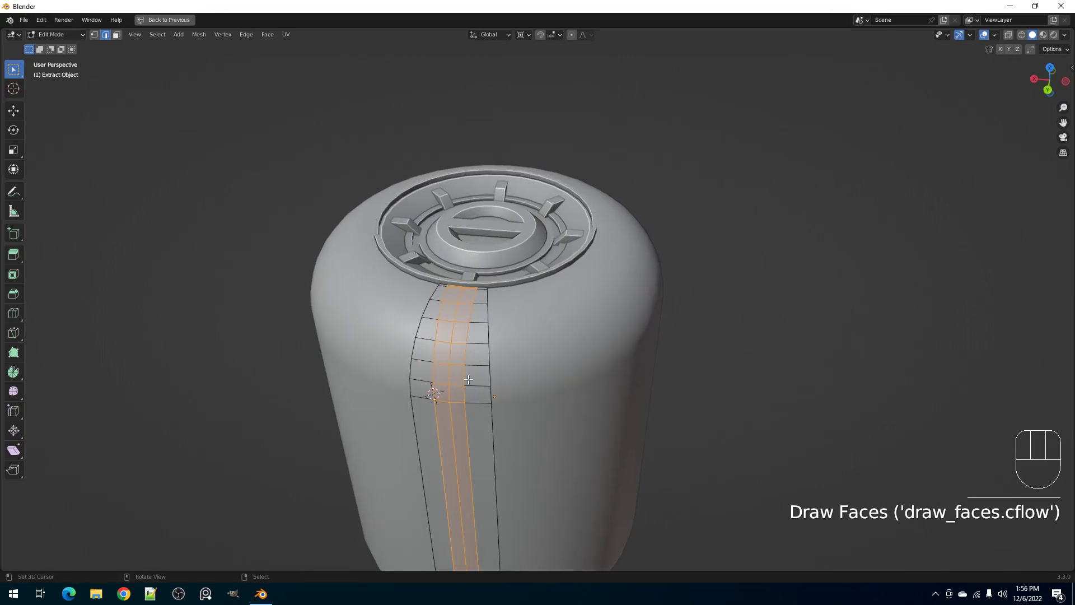
pyautogui.hotkey('ctrl', 'i')
pyautogui.press('3')
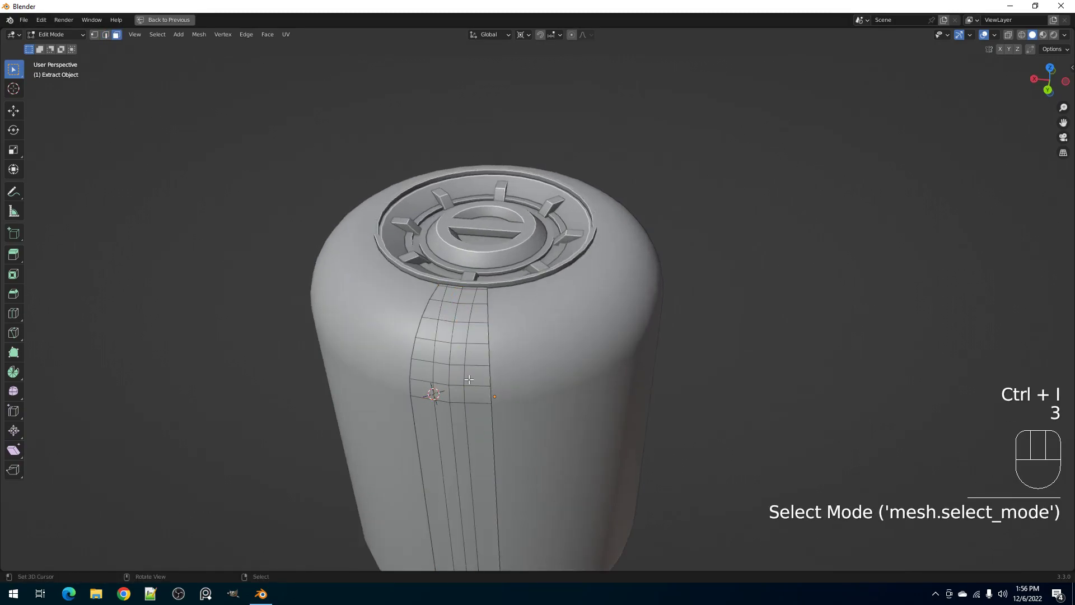
pyautogui.keyDown('alt'); pyautogui.keyDown('shift'); pyautogui.click(460, 369); pyautogui.keyUp('shift'); pyautogui.keyUp('alt')
pyautogui.keyDown('alt'); pyautogui.keyDown('shift'); pyautogui.click(442, 362); pyautogui.keyUp('shift'); pyautogui.keyUp('alt')
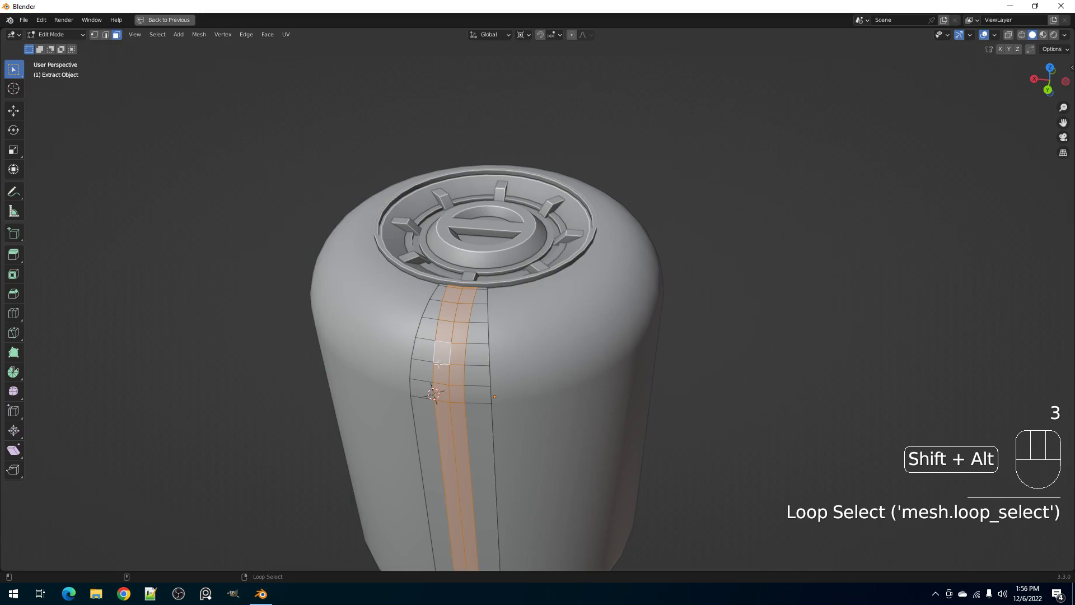
pyautogui.hotkey('ctrl', 'i')
pyautogui.press('x')
pyautogui.press('f')
# - Check the strip from below, undo the deletion of the outer faces, and delete them again
pyautogui.press('Tab')
pyautogui.scroll(-5, 493, 369)
pyautogui.moveTo(535, 378); pyautogui.dragTo(516, 282, button='middle')
pyautogui.press('Tab')
pyautogui.scroll(3, 539, 273)
pyautogui.scroll(-2, 549, 292)
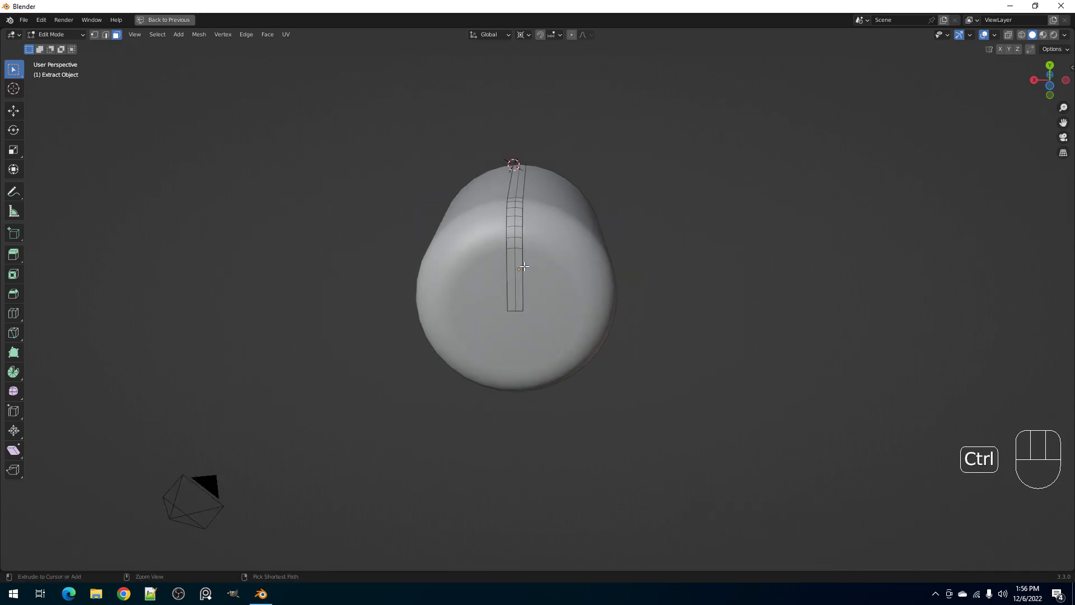
pyautogui.hotkey('ctrl', 'z')
pyautogui.hotkey('ctrl', 'z')
pyautogui.hotkey('ctrl', 'z')
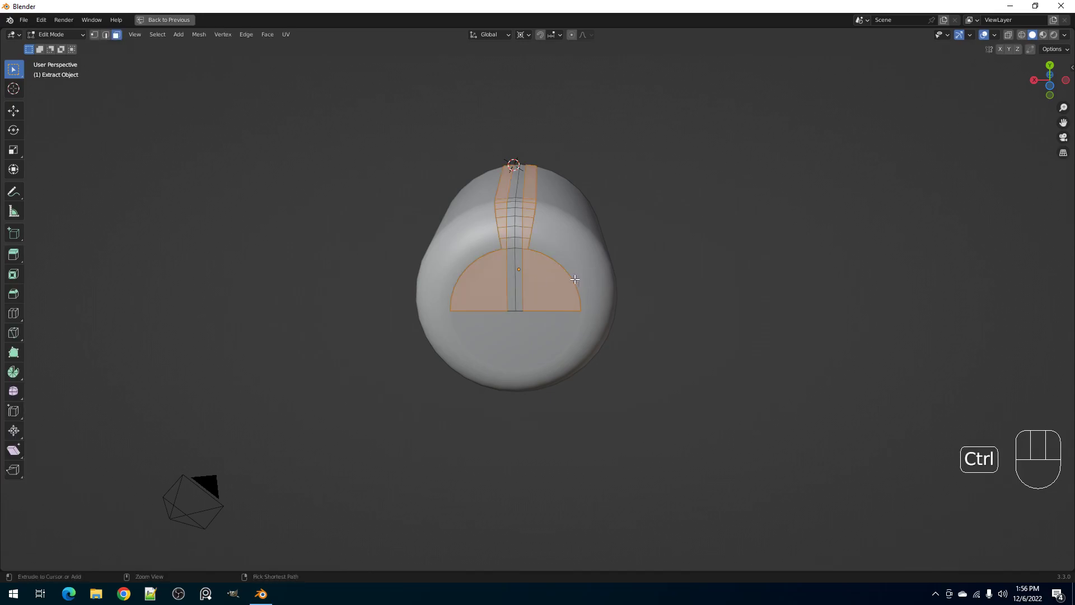
pyautogui.press('x')
pyautogui.click(504, 308)
# - Add a loop cut across the strip's base section and delete the two faces nearest the base centre
pyautogui.hotkey('ctrl', 'r')
pyautogui.click(517, 267)
pyautogui.press('3')
pyautogui.keyDown('alt'); pyautogui.click(518, 288); pyautogui.keyUp('alt')
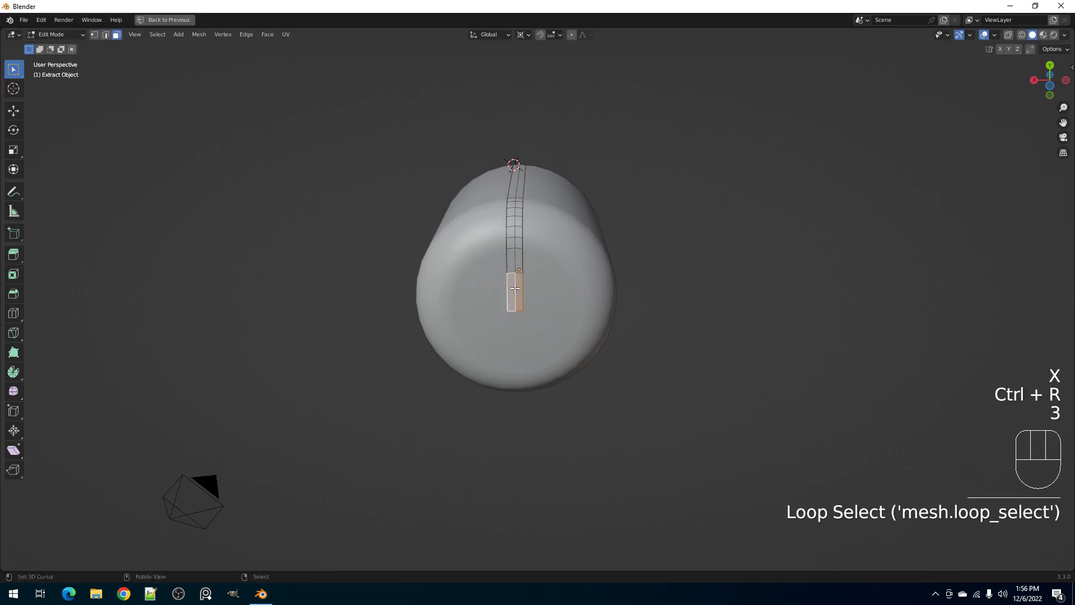
pyautogui.press('x')
pyautogui.press('x')
pyautogui.press('c')
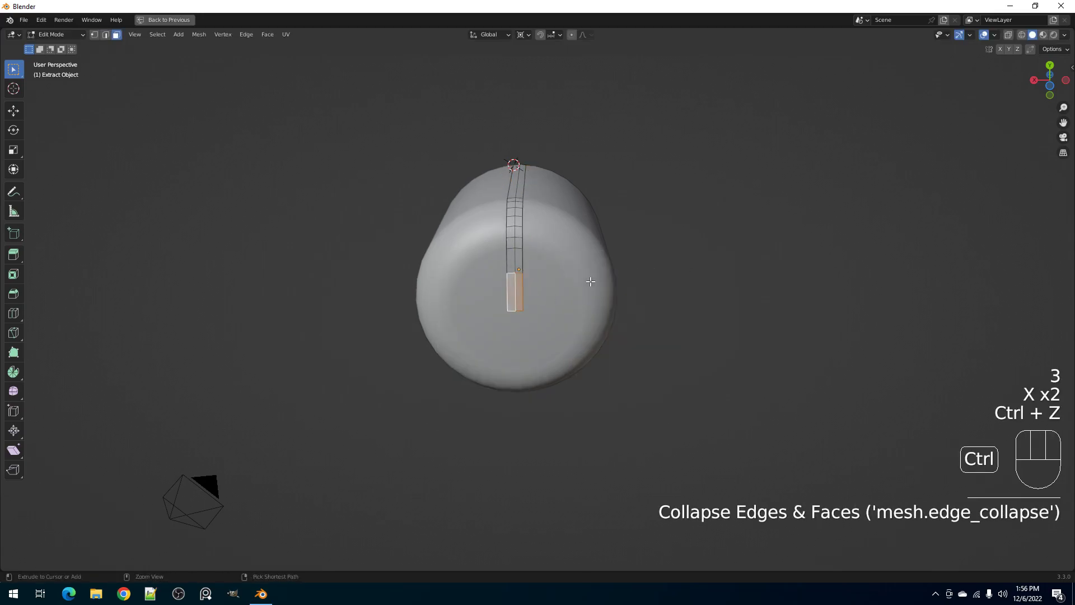
pyautogui.press('x')
pyautogui.click(589, 280)
# - Inset the cylinder's quarter base face by about 0.03 m and extrude it inward to recess the base
pyautogui.press('Tab')
pyautogui.click(557, 295)
pyautogui.press('Tab')
pyautogui.press('3')
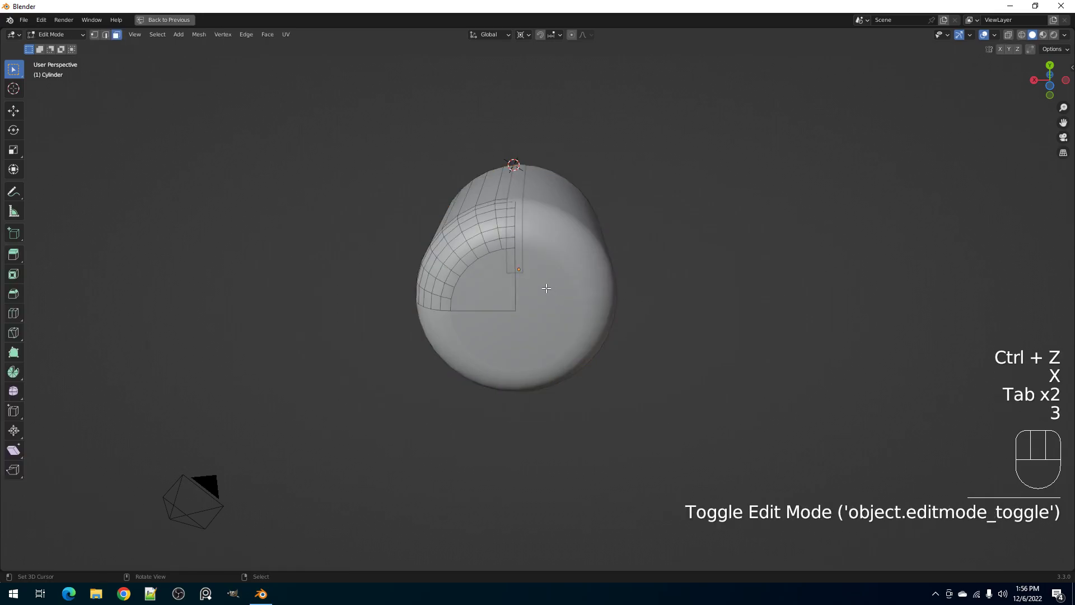
pyautogui.click(494, 292)
pyautogui.scroll(3, 569, 293)
pyautogui.press('i')
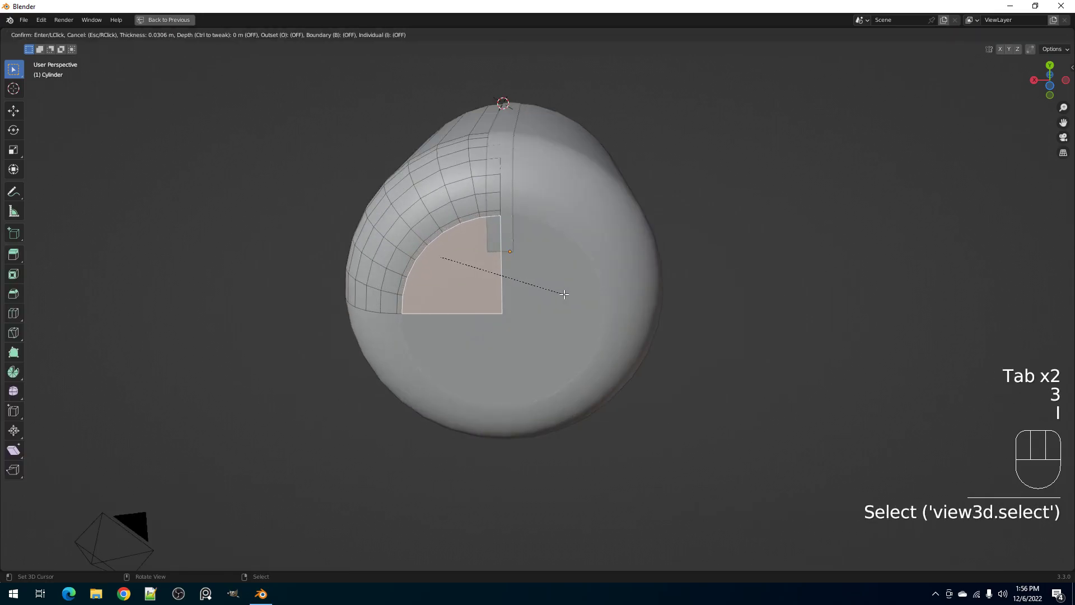
pyautogui.click(564, 294)
pyautogui.press('e')
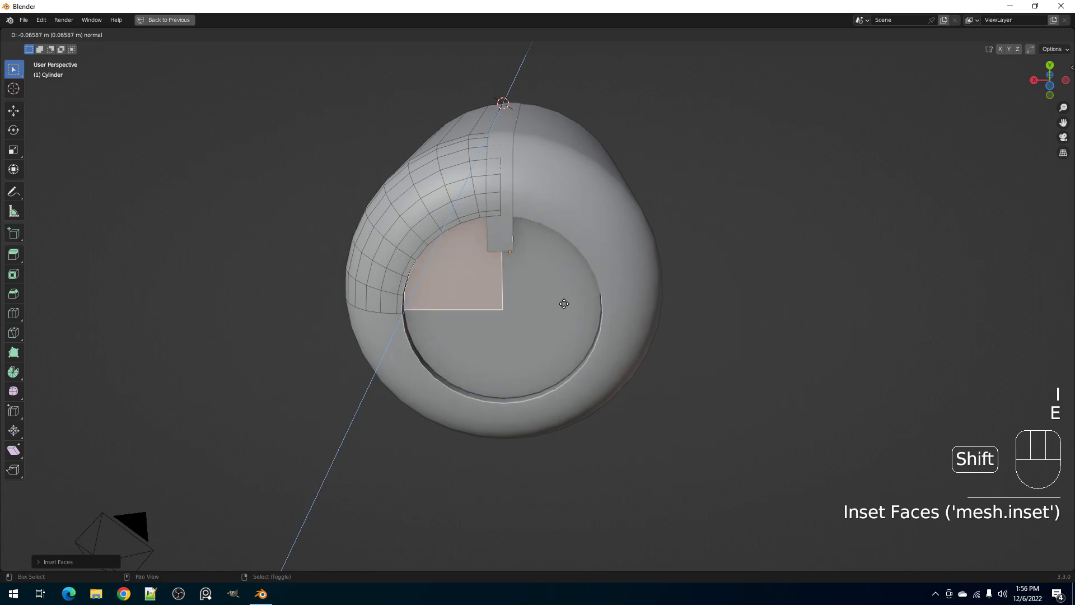
pyautogui.press('Tab')
pyautogui.moveTo(563, 311); pyautogui.dragTo(546, 272, button='middle')
# - Try to Auto Mirror the extracted strip to the opposite side of the cylinder
pyautogui.rightClick(546, 351)
pyautogui.press('Tab')
pyautogui.scroll(-1, 546, 351)
pyautogui.scroll(2, 507, 322)
pyautogui.scroll(-2, 507, 322)
pyautogui.press('Tab')
pyautogui.scroll(3, 545, 272)
pyautogui.hotkey('shift', 'ctrl', 'x')
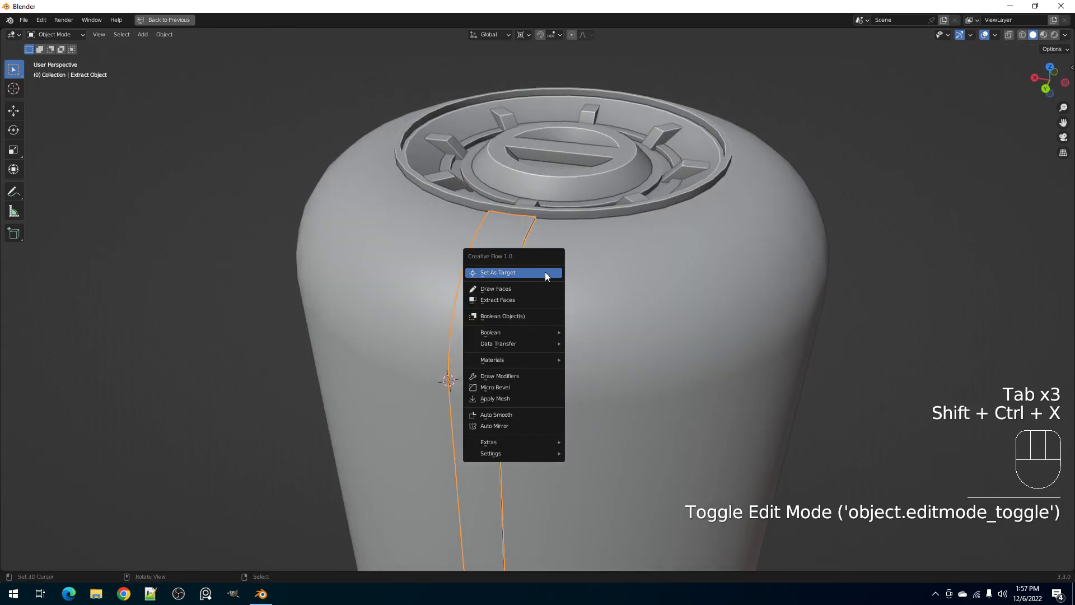
pyautogui.click(513, 425)
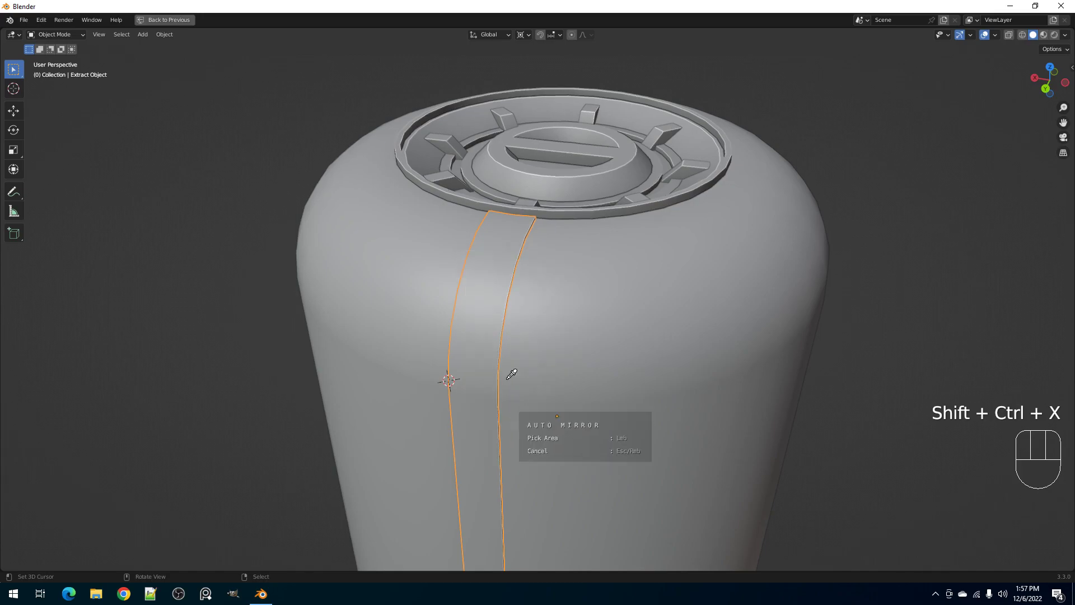
pyautogui.click(495, 318)
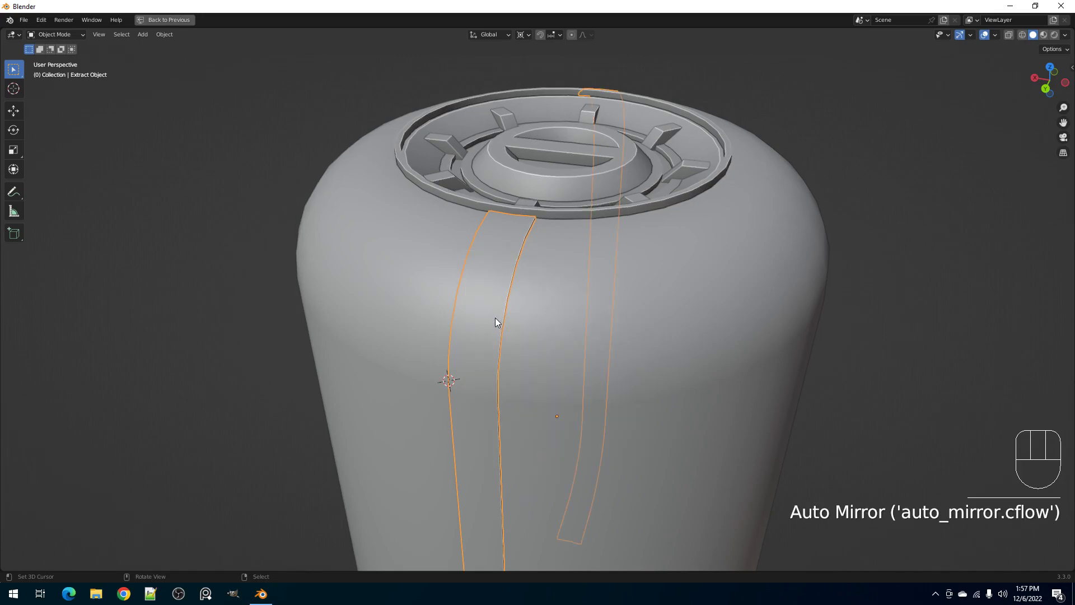
# - Check the mirrored strip in Edit Mode and undo the Auto Mirror
pyautogui.press('Tab')
pyautogui.scroll(-1, 507, 314)
pyautogui.press('Tab')
pyautogui.scroll(1, 572, 296)
pyautogui.hotkey('ctrl', 'z')
pyautogui.hotkey('ctrl', 'z')
pyautogui.hotkey('ctrl', 'z')
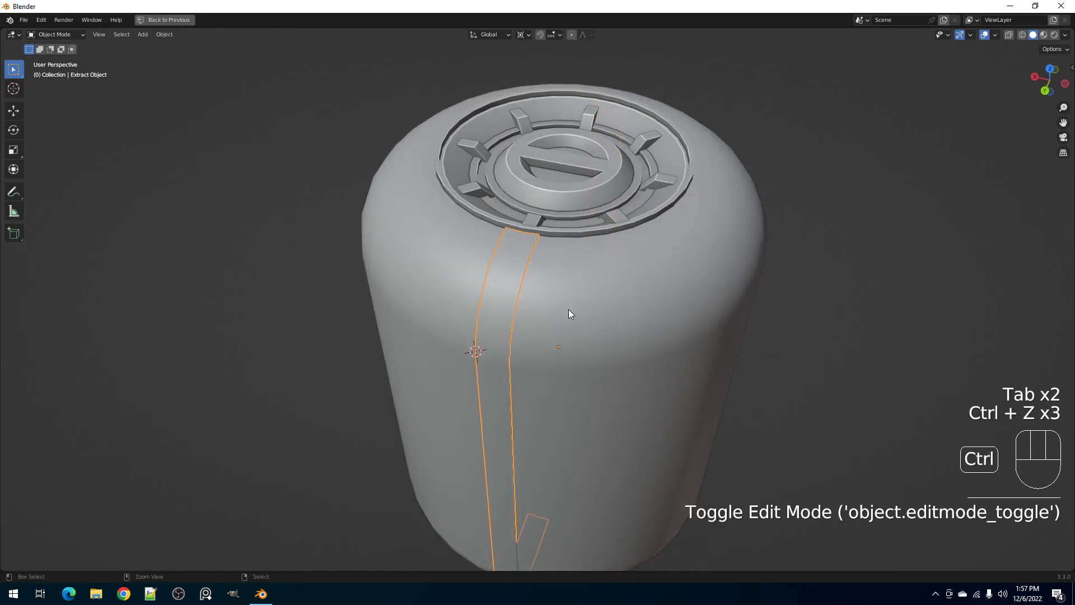
# - Auto Mirror the strip again from its near side and apply its modifiers with Apply Mesh
pyautogui.hotkey('ctrl', 'shift', 'x')
pyautogui.click(552, 308)
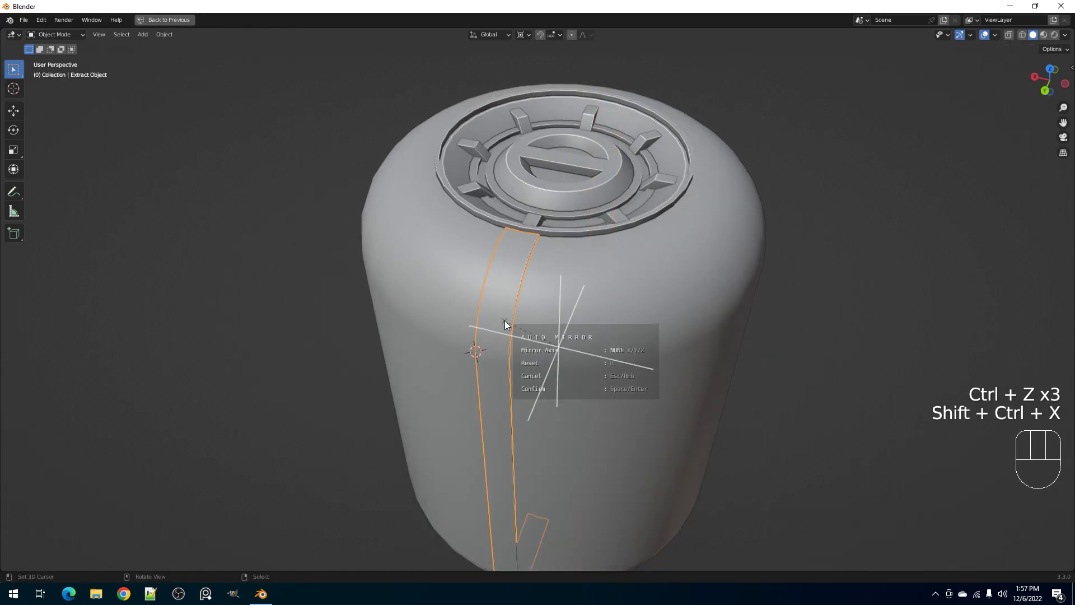
pyautogui.click(506, 321)
pyautogui.hotkey('ctrl', 'shift', 'x')
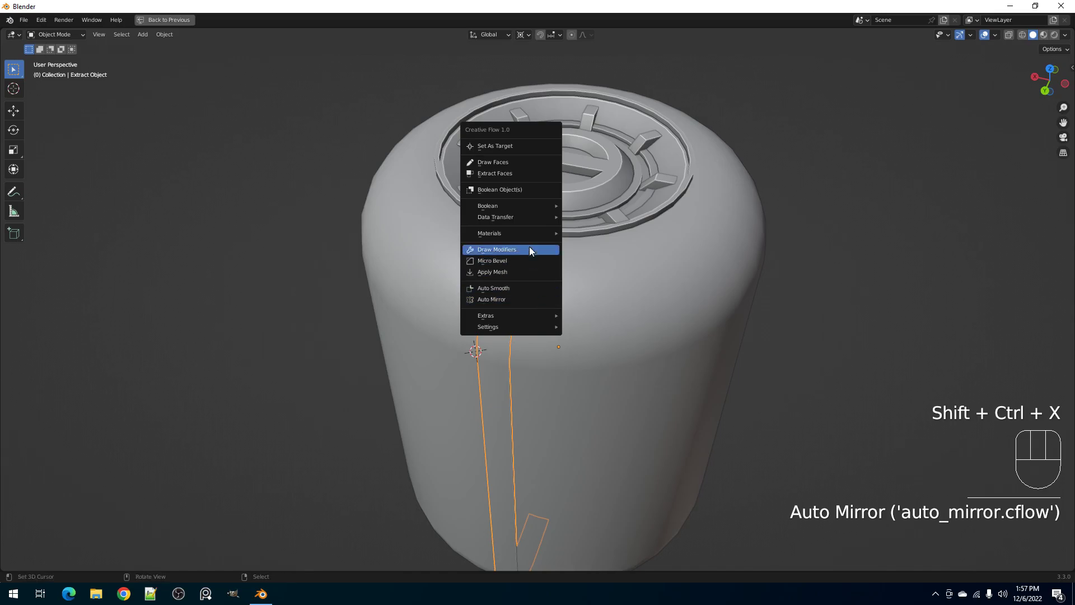
pyautogui.click(516, 272)
# - Add six evenly spaced loop cuts across the straight side section of the strip
pyautogui.scroll(-3, 507, 359)
pyautogui.press('Tab')
pyautogui.moveTo(506, 365); pyautogui.dragTo(538, 319, button='middle')
pyautogui.keyDown('shift'); pyautogui.moveTo(573, 417); pyautogui.dragTo(589, 277, button='middle'); pyautogui.keyUp('shift')
pyautogui.moveTo(588, 277); pyautogui.dragTo(565, 291, button='middle')
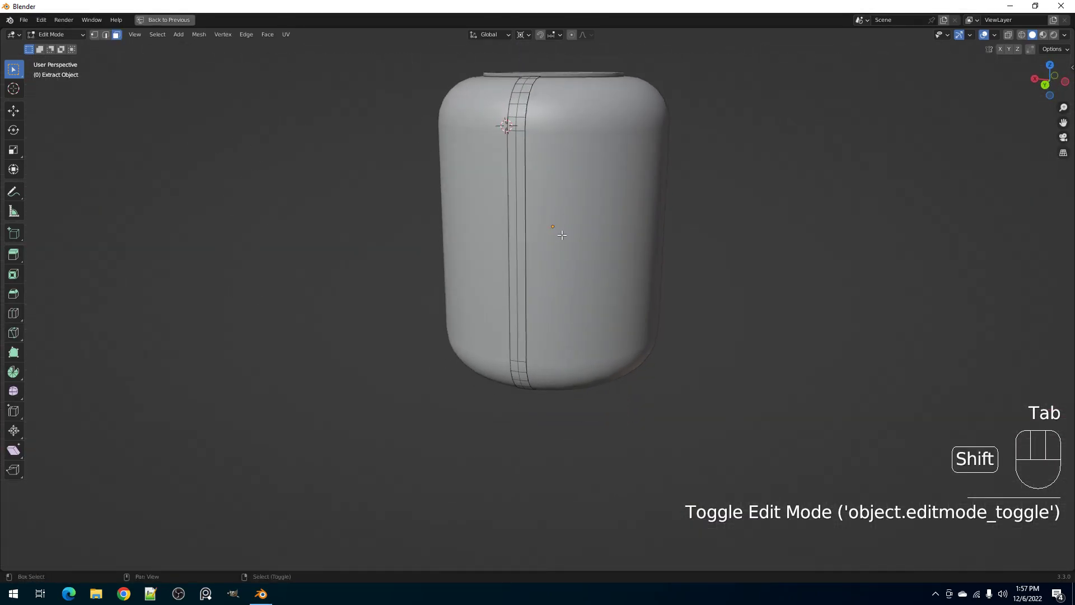
pyautogui.keyDown('shift'); pyautogui.moveTo(564, 242); pyautogui.dragTo(551, 315, button='middle'); pyautogui.keyUp('shift')
pyautogui.scroll(1, 537, 314)
pyautogui.hotkey('ctrl', 'r')
pyautogui.scroll(3, 500, 304)
pyautogui.click(501, 304)
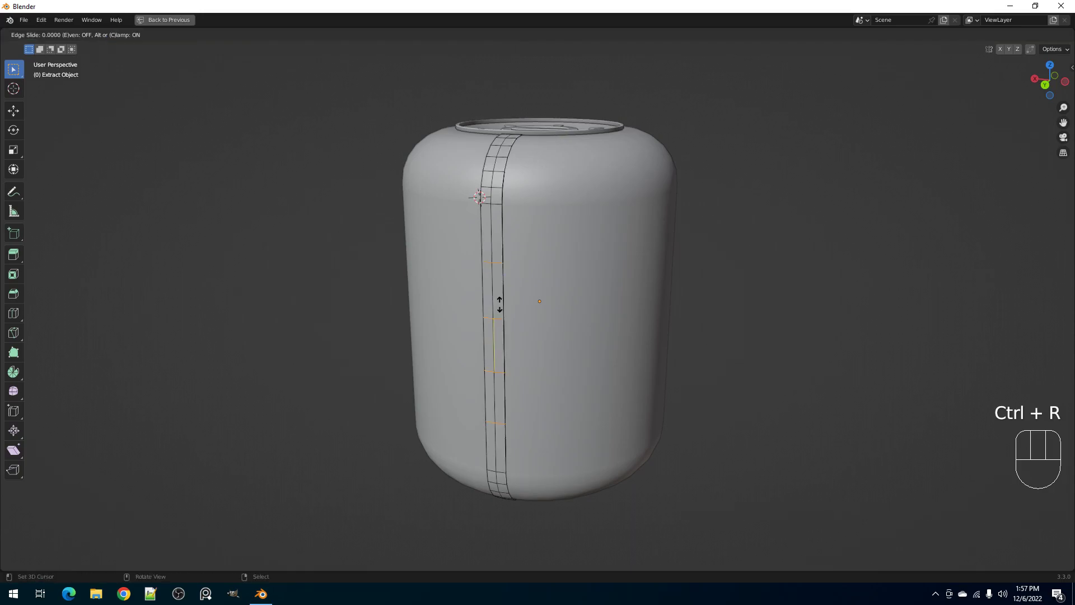
pyautogui.hotkey('ctrl', 'z')
pyautogui.scroll(8, 500, 304)
pyautogui.click(500, 305)
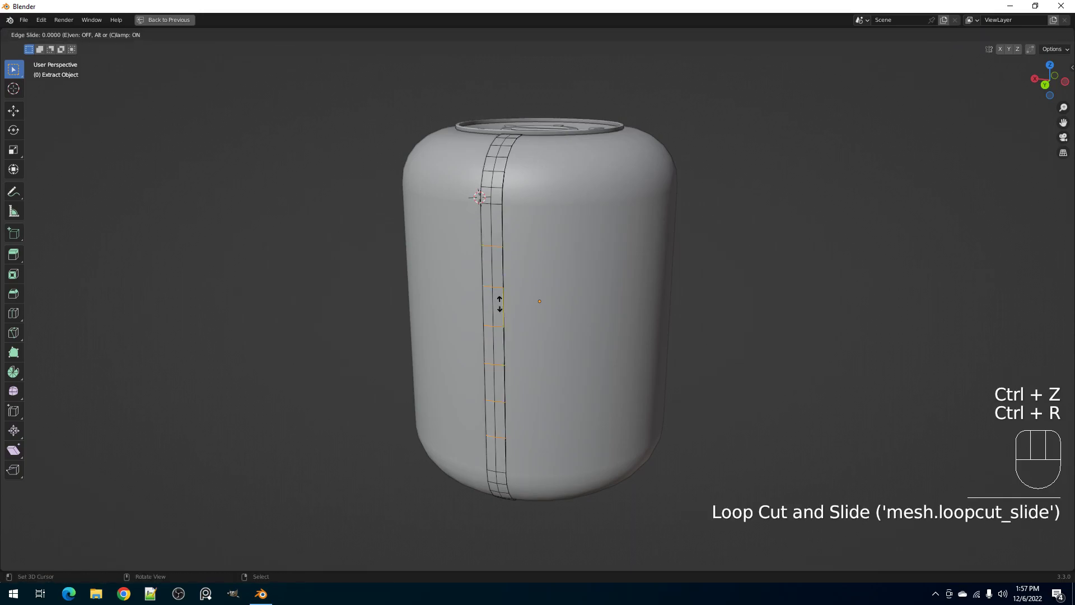
# - Try to dissolve the strip's lengthwise centre edges
pyautogui.hotkey('alt', 'a')
pyautogui.hotkey('ctrl', 'x')
pyautogui.press('Tab')
pyautogui.moveTo(532, 230); pyautogui.dragTo(550, 295, button='middle')
pyautogui.hotkey('ctrl', 'z')
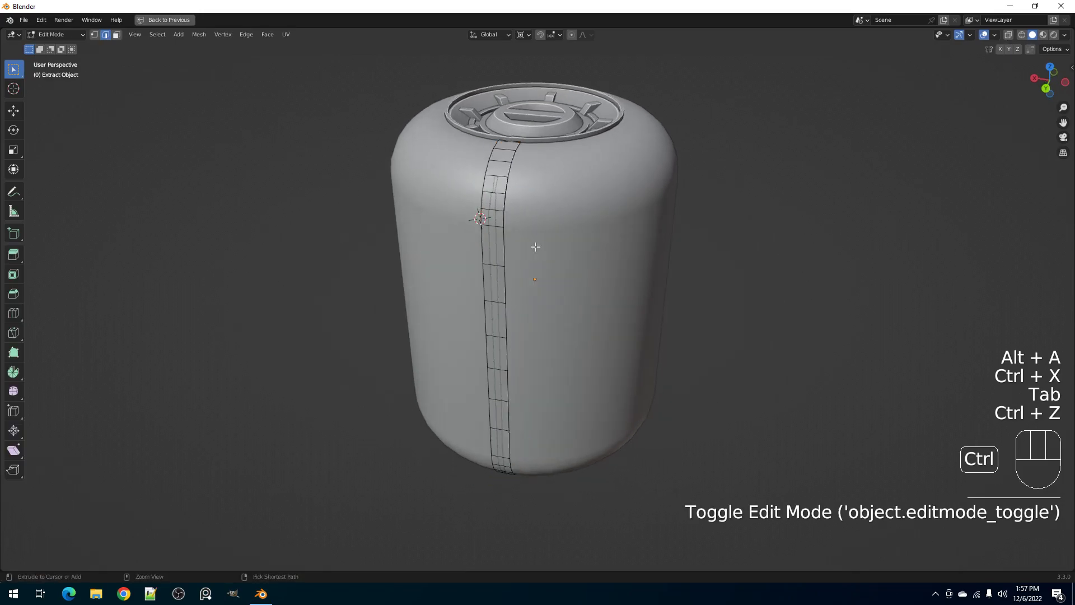
pyautogui.hotkey('ctrl', 'z')
# - Open the Draw Modifiers settings for the strip in Object Mode
pyautogui.press('Tab')
pyautogui.scroll(-3, 559, 280)
pyautogui.scroll(5, 554, 280)
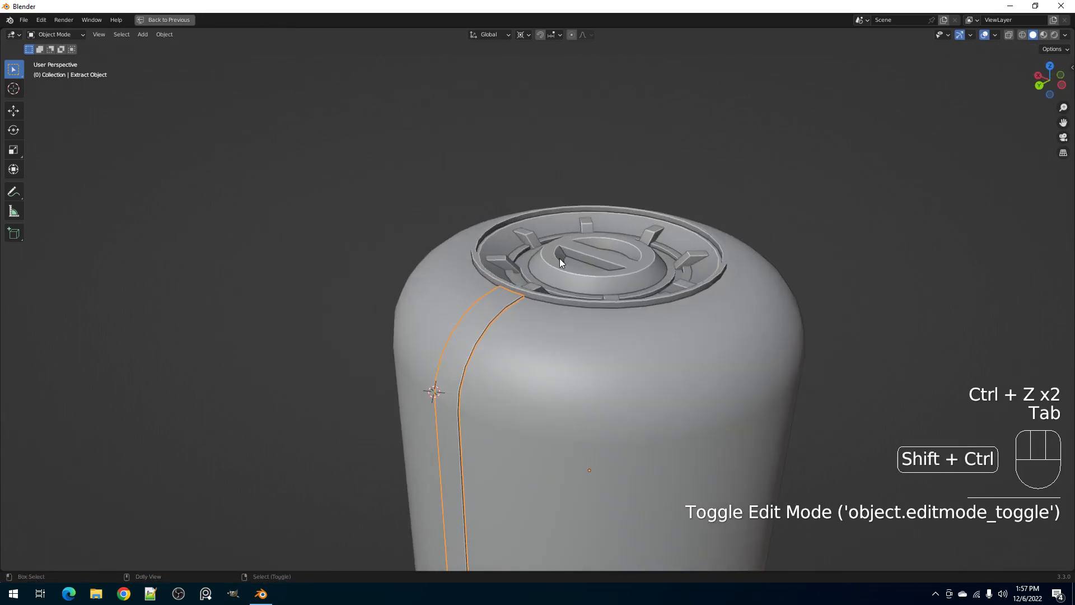
pyautogui.hotkey('ctrl', 'shift', 'x')
pyautogui.click(547, 244)
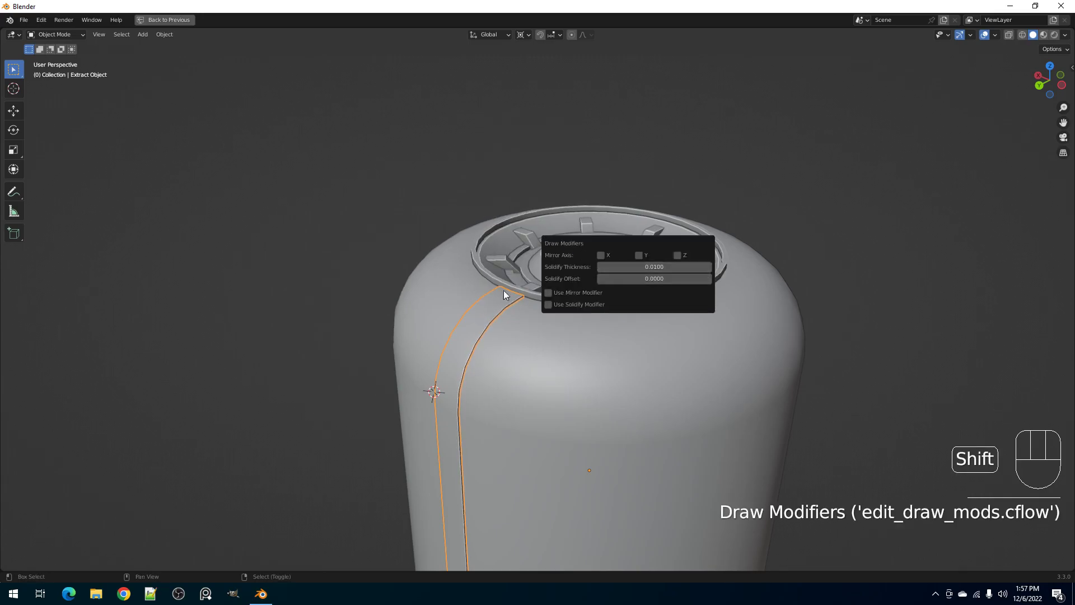
# - Select one lengthwise column of the strip's faces from the top rim down to its end at the base
pyautogui.press('Tab')
pyautogui.scroll(2, 546, 281)
pyautogui.press('3')
pyautogui.hotkey('alt', 'a')
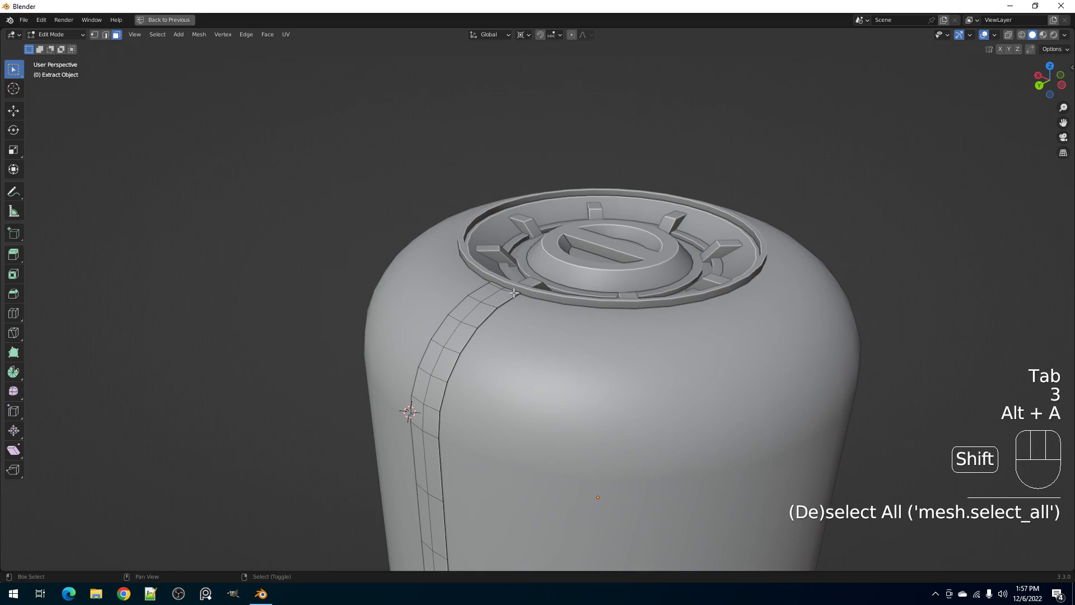
pyautogui.moveTo(530, 304); pyautogui.dragTo(492, 247, button='middle')
pyautogui.scroll(3, 508, 346)
pyautogui.scroll(-4, 506, 348)
pyautogui.moveTo(511, 325); pyautogui.dragTo(528, 241, button='middle')
pyautogui.keyDown('shift'); pyautogui.moveTo(518, 375); pyautogui.dragTo(552, 145, button='middle'); pyautogui.keyUp('shift')
pyautogui.keyDown('ctrl'); pyautogui.click(546, 224); pyautogui.keyUp('ctrl')
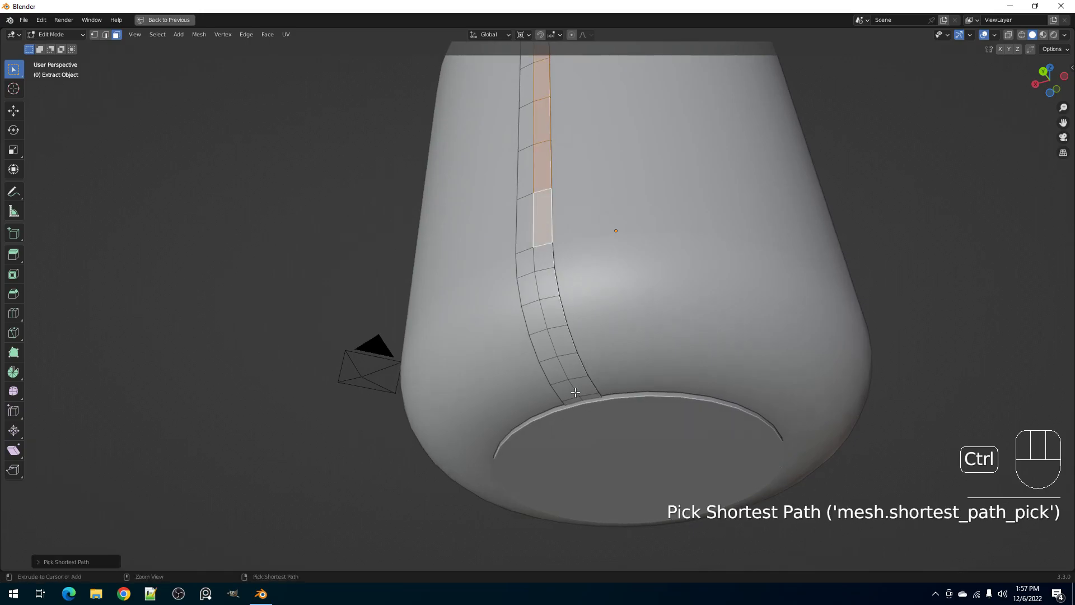
pyautogui.hotkey('shift', 'z')
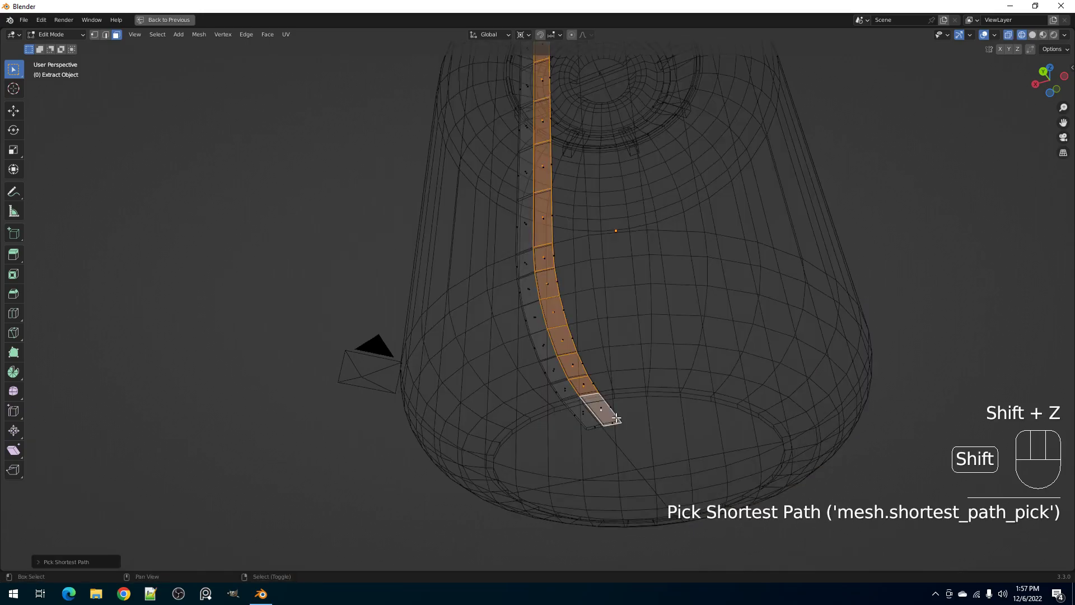
# - Try to extend the selection from the base end up the strip's second face column
pyautogui.keyDown('shift'); pyautogui.click(582, 411); pyautogui.keyUp('shift')
pyautogui.keyDown('ctrl'); pyautogui.click(524, 215); pyautogui.keyUp('ctrl')
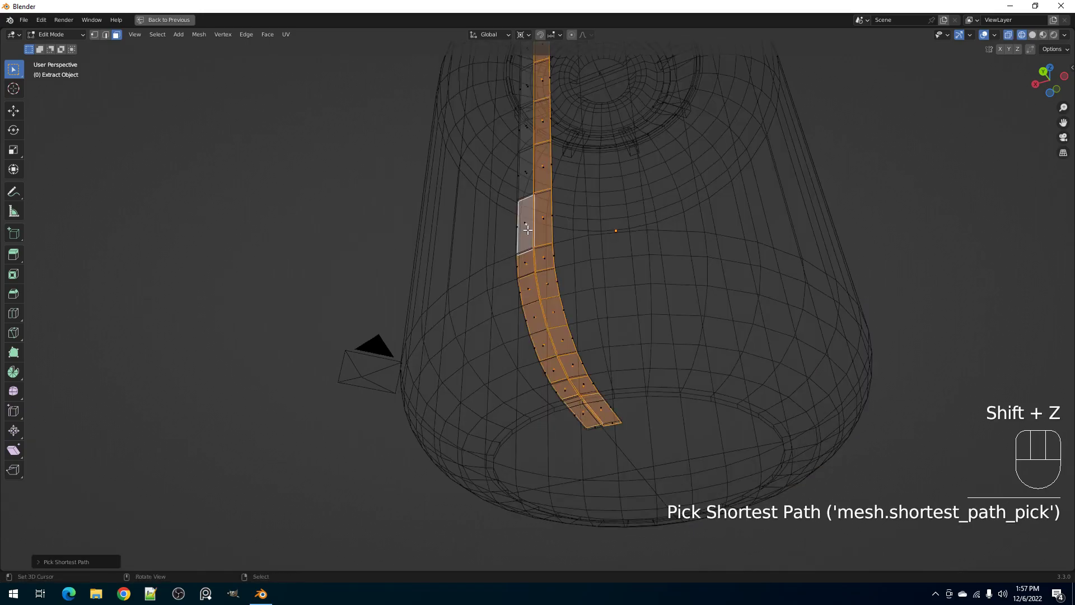
pyautogui.hotkey('shift', 'z')
pyautogui.moveTo(524, 216); pyautogui.dragTo(583, 195, button='middle')
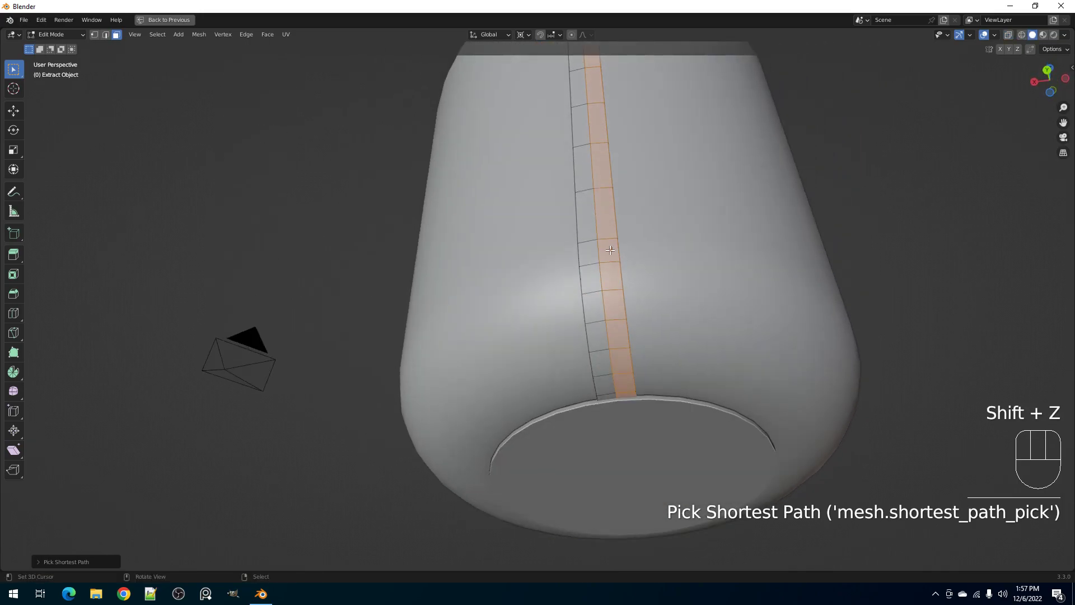
pyautogui.hotkey('shift', 'z')
pyautogui.hotkey('ctrl', 'z')
pyautogui.hotkey('shift', 'z')
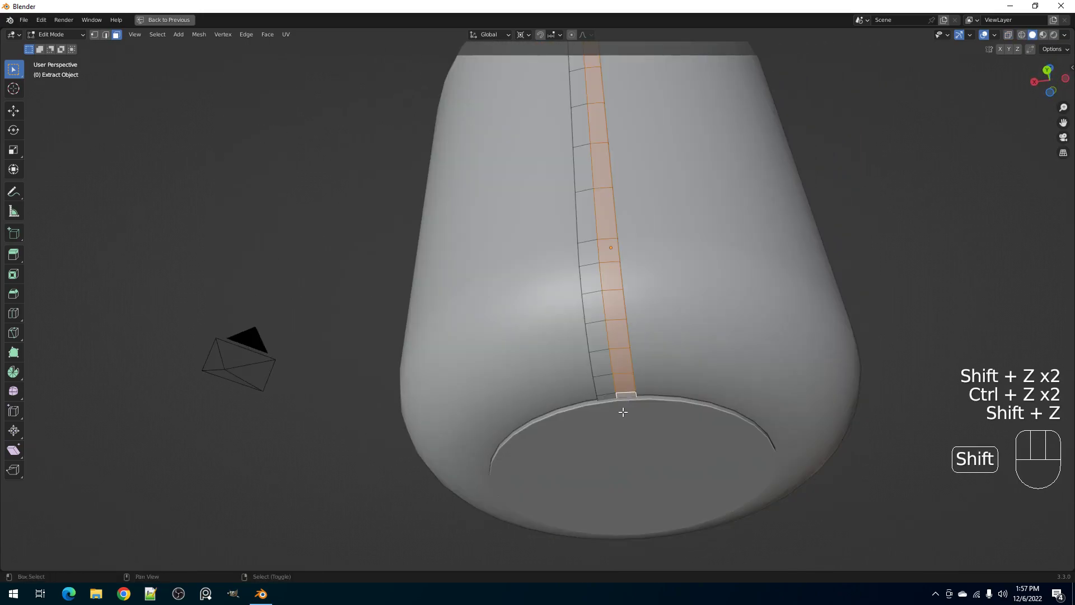
# - Add the strip's second lengthwise column of faces to the selection, from the base end up to the top rim
pyautogui.keyDown('shift'); pyautogui.click(608, 399); pyautogui.keyUp('shift')
pyautogui.hotkey('shift', 'z')
pyautogui.hotkey('shift', 'z')
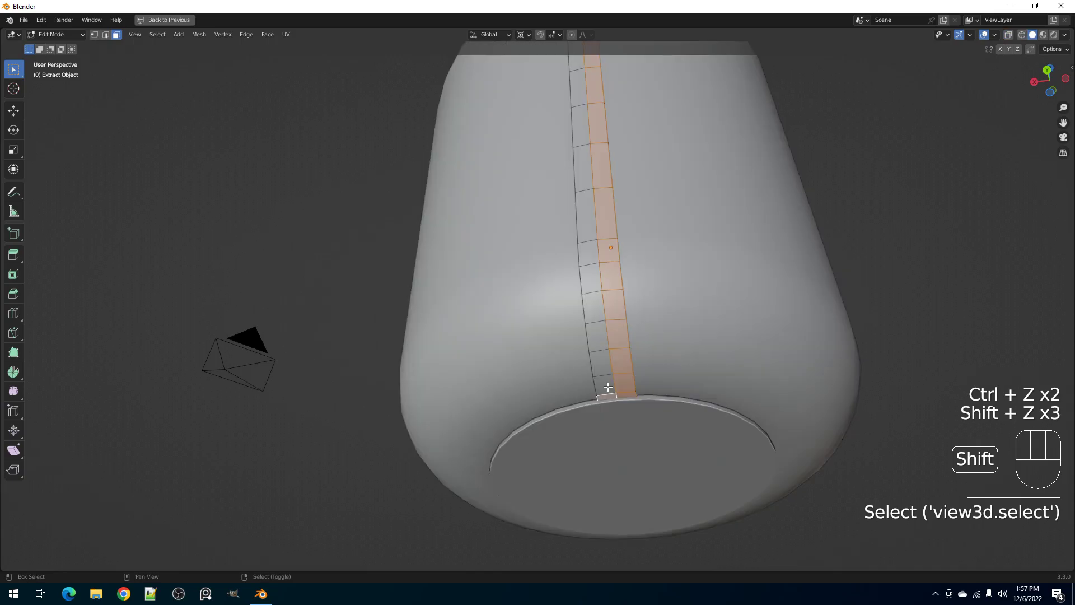
pyautogui.keyDown('ctrl'); pyautogui.click(587, 234); pyautogui.keyUp('ctrl')
pyautogui.moveTo(588, 234); pyautogui.dragTo(603, 303, button='middle')
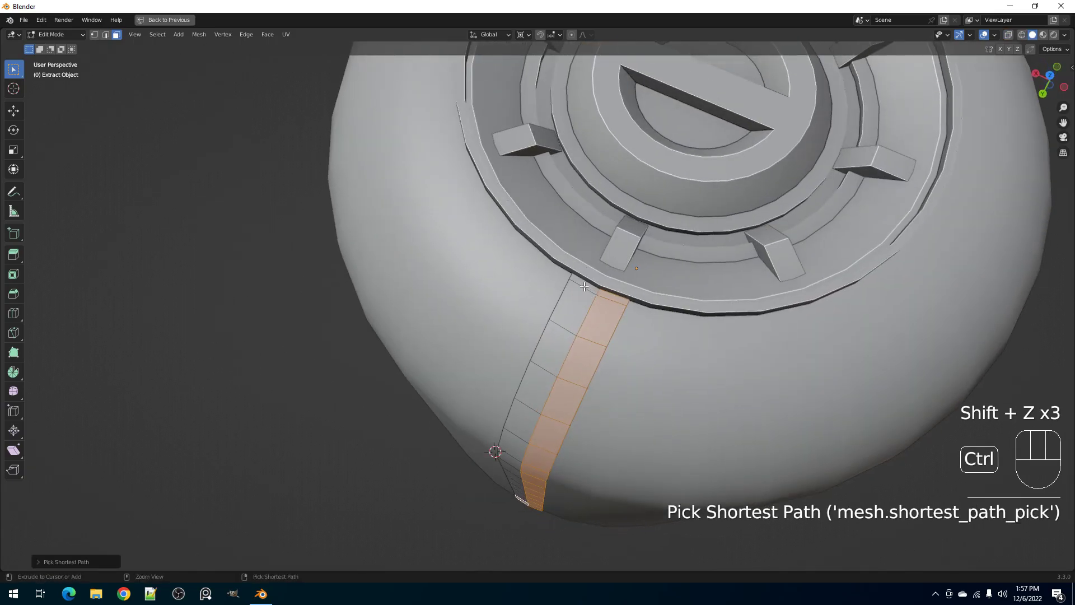
pyautogui.keyDown('ctrl'); pyautogui.rightClick(585, 287); pyautogui.keyUp('ctrl')
# - Push the selected strip faces slightly outward along their normals with Shrink/Fatten to give the strip raised thickness
pyautogui.keyDown('alt'); pyautogui.middleClick(604, 314); pyautogui.keyUp('alt')
pyautogui.moveTo(649, 361); pyautogui.dragTo(600, 269, button='middle')
pyautogui.scroll(6, 599, 269)
pyautogui.hotkey('alt', 's')
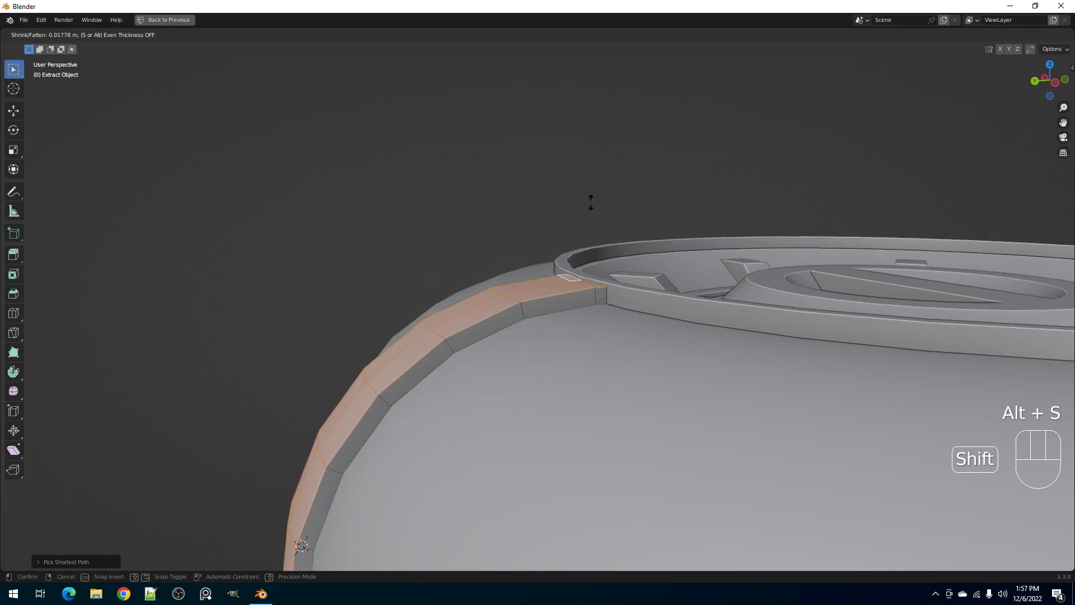
pyautogui.click(602, 224)
# - Examine the thickened strip in Object Mode along the cylinder's side and around its base
pyautogui.press('Tab')
pyautogui.scroll(-4, 615, 290)
pyautogui.scroll(-5, 613, 276)
pyautogui.moveTo(560, 350); pyautogui.dragTo(621, 371, button='middle')
pyautogui.keyDown('shift'); pyautogui.moveTo(597, 364); pyautogui.dragTo(604, 160, button='middle'); pyautogui.keyUp('shift')
pyautogui.moveTo(572, 291); pyautogui.dragTo(587, 227, button='middle')
pyautogui.keyDown('shift'); pyautogui.moveTo(572, 412); pyautogui.dragTo(591, 256, button='middle'); pyautogui.keyUp('shift')
pyautogui.scroll(2, 592, 256)
# - Select the extracted strip object and all of its mesh faces, then return to Object Mode
pyautogui.click(543, 326)
pyautogui.press('Tab')
pyautogui.click(546, 288)
pyautogui.press('Tab')
pyautogui.moveTo(545, 288)
pyautogui.mouseDown(button='middle')
pyautogui.moveTo(598, 230)
pyautogui.moveTo(596, 187)
pyautogui.moveTo(536, 299)
pyautogui.moveTo(525, 264)
pyautogui.moveTo(548, 293)
pyautogui.mouseUp(button='middle')
pyautogui.click(526, 264)
pyautogui.press('Tab')
pyautogui.press('a')
pyautogui.press('Tab')
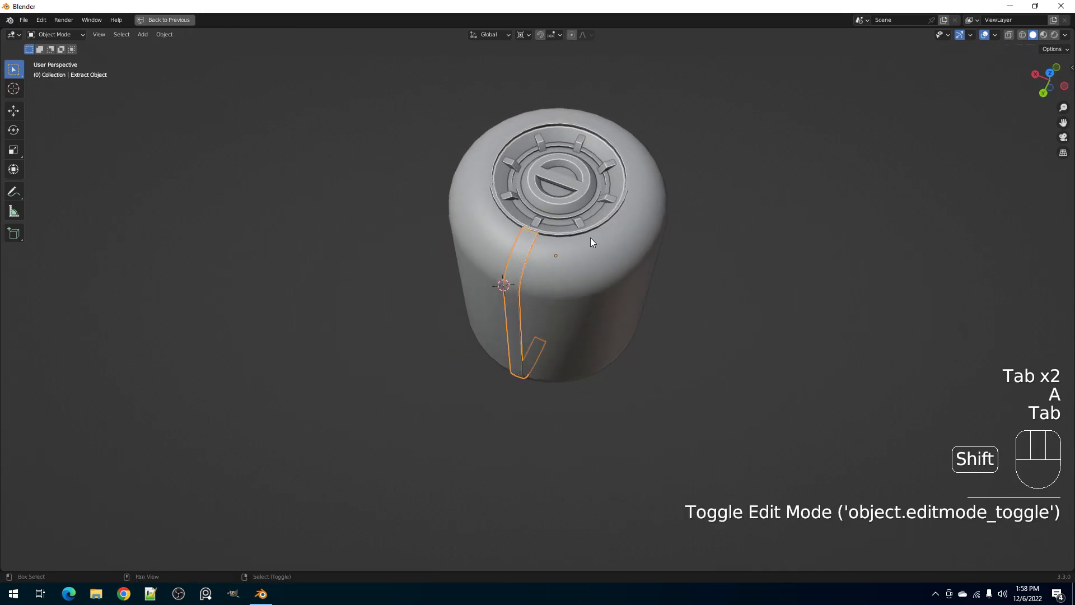
# - Repeat the whole strip around the cylinder with Fast Circle Array, using Origin as the pivot
pyautogui.moveTo(590, 237); pyautogui.dragTo(580, 242, button='middle')
pyautogui.hotkey('shift', 'ctrl', 'x')
pyautogui.press('Escape')
pyautogui.press('Tab')
pyautogui.press('a')
pyautogui.press('Tab')
pyautogui.hotkey('shift', 'ctrl', 'x')
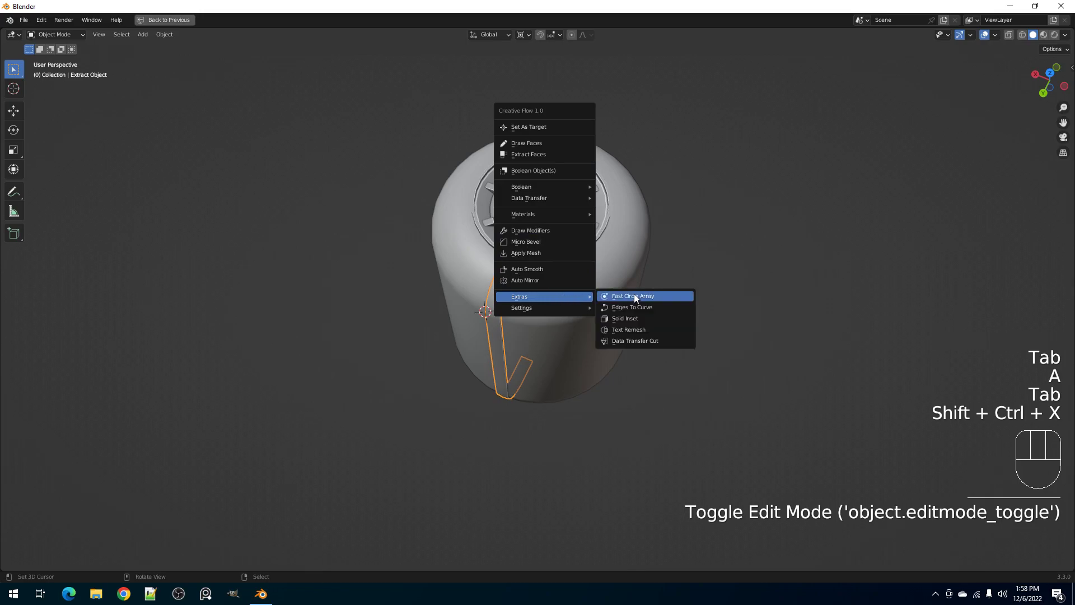
pyautogui.click(634, 293)
pyautogui.keyDown('ctrl'); pyautogui.click(755, 311); pyautogui.keyUp('ctrl')
pyautogui.hotkey('shift', 'alt', 'z')
pyautogui.moveTo(604, 328); pyautogui.dragTo(606, 277, button='middle')
pyautogui.keyDown('shift'); pyautogui.moveTo(574, 271); pyautogui.dragTo(567, 271, button='middle'); pyautogui.keyUp('shift')
pyautogui.scroll(1, 565, 272)
pyautogui.rightClick(476, 290)
# - Select both columns of faces along the straight vertical section of one arrayed strip
pyautogui.press('Tab')
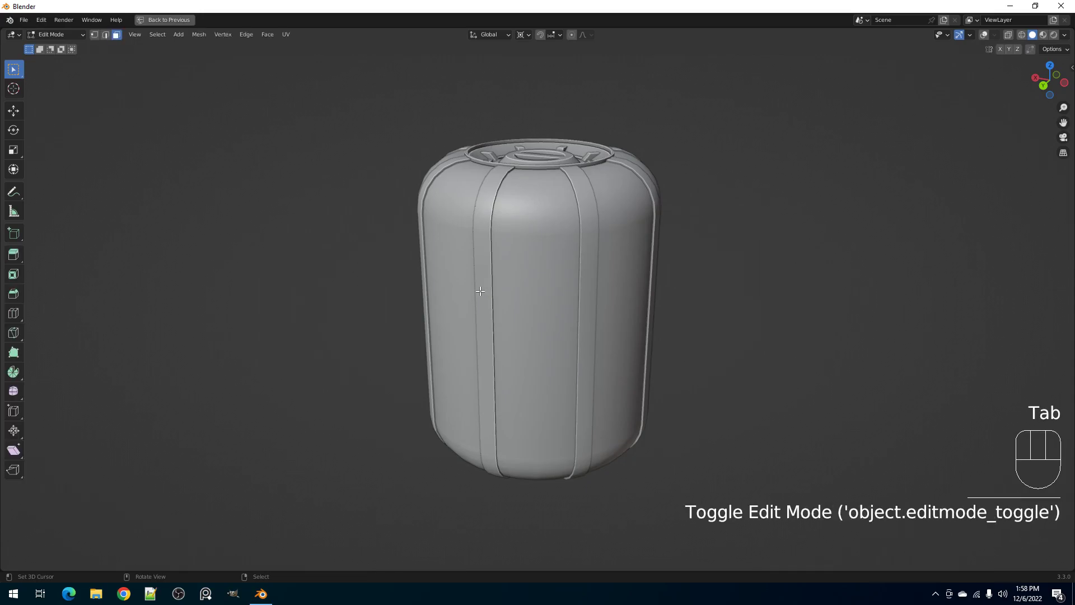
pyautogui.hotkey('shift', 'alt', 'z')
pyautogui.rightClick(482, 255)
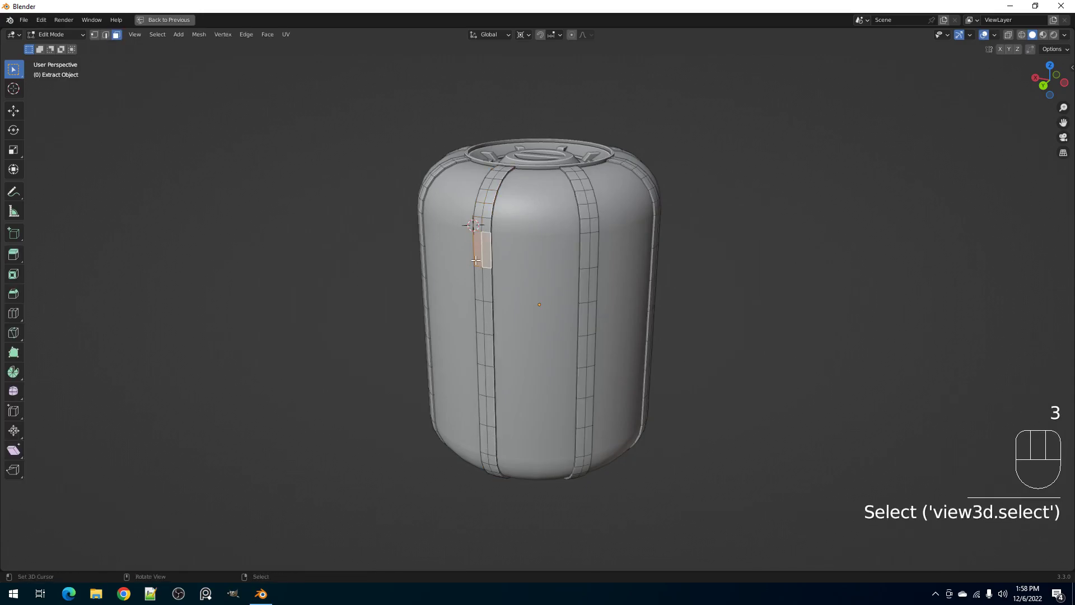
pyautogui.keyDown('ctrl'); pyautogui.keyDown('shift'); pyautogui.rightClick(491, 446); pyautogui.keyUp('shift'); pyautogui.keyUp('ctrl')
pyautogui.scroll(1, 526, 364)
# - Inset the selected strip faces, and inset again with 0 m thickness and about 0.029 m depth to raise a bar
pyautogui.press('i')
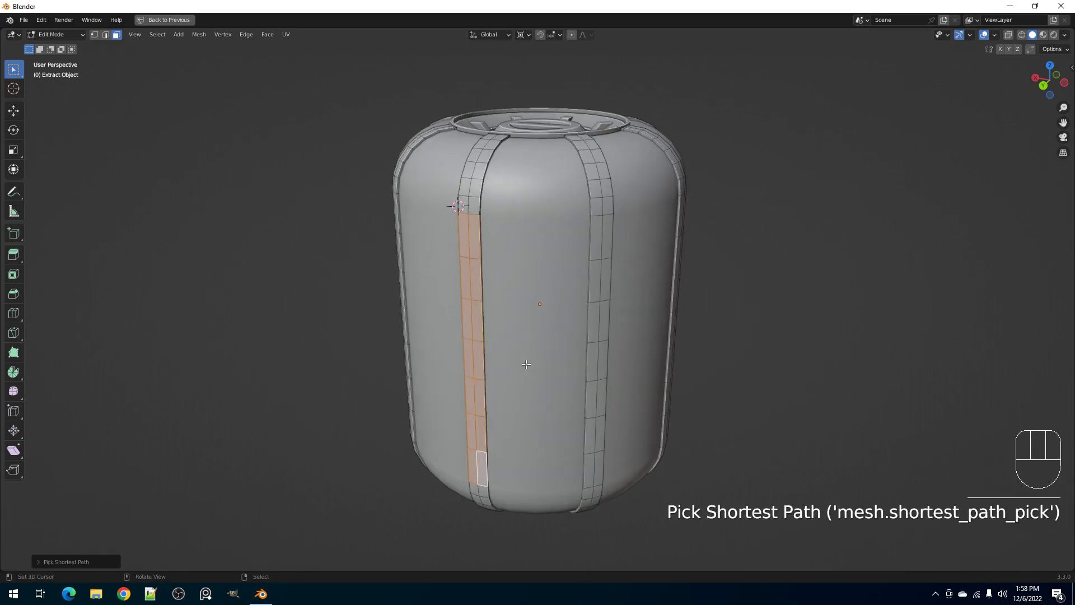
pyautogui.press('i')
pyautogui.press('ctrl')
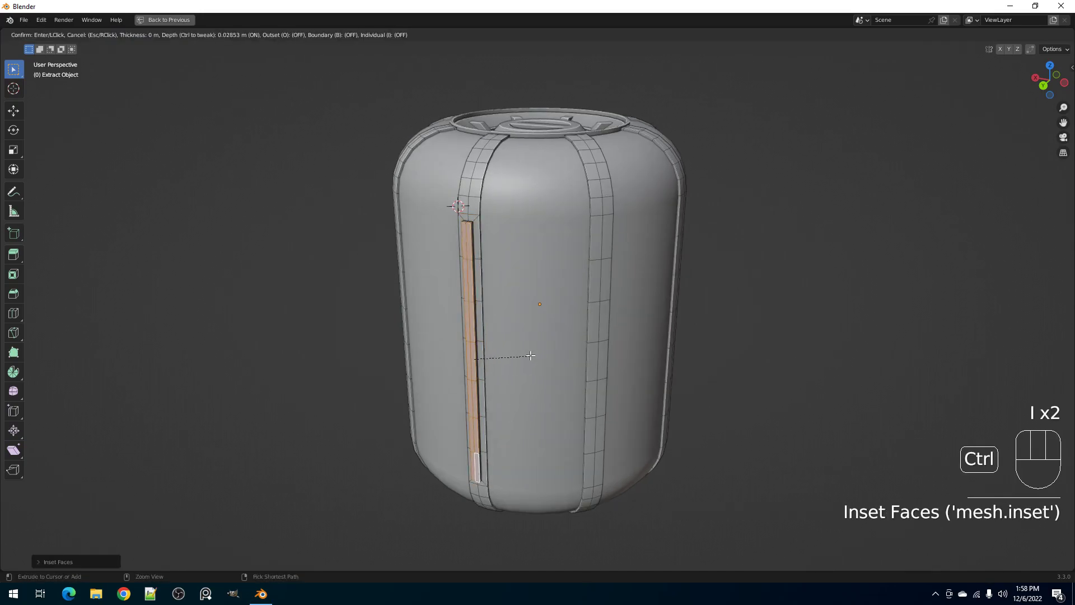
pyautogui.click(531, 355)
pyautogui.press('Tab')
pyautogui.scroll(-2, 533, 280)
pyautogui.moveTo(532, 259); pyautogui.dragTo(570, 321, button='middle')
# - Set the transform pivot point to Median Point for scaling the bar's outer faces
pyautogui.press('Tab')
pyautogui.scroll(2, 570, 321)
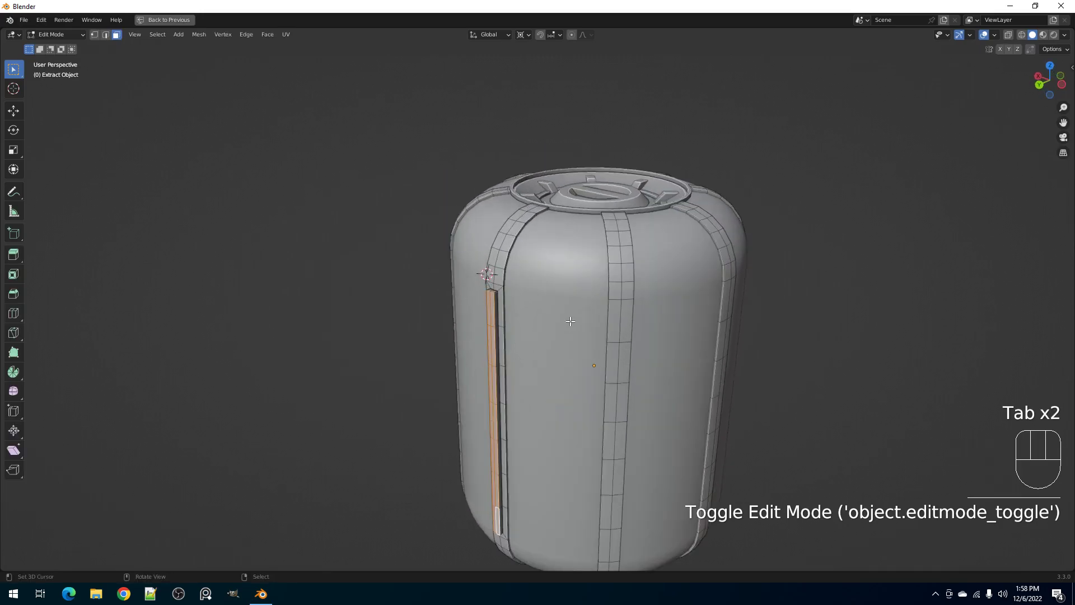
pyautogui.press('s')
pyautogui.press('z')
pyautogui.rightClick(563, 320)
pyautogui.press('.')
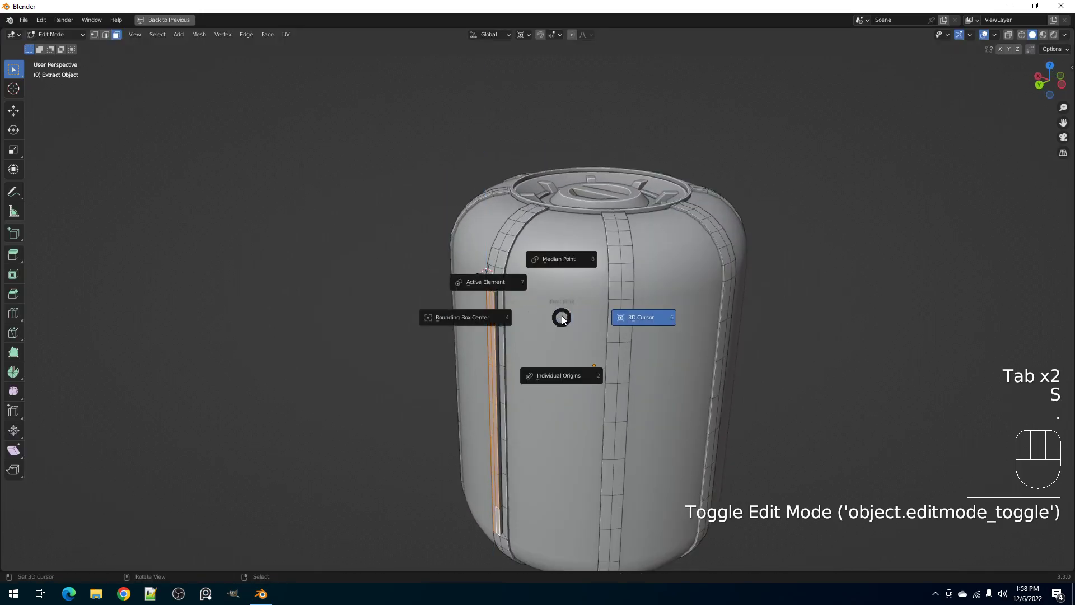
pyautogui.click(559, 259)
# - Scale the raised bar's outer faces along global Z to about 0.98
pyautogui.moveTo(559, 258); pyautogui.dragTo(556, 280, button='middle')
pyautogui.scroll(2, 556, 280)
pyautogui.press('s')
pyautogui.press('z')
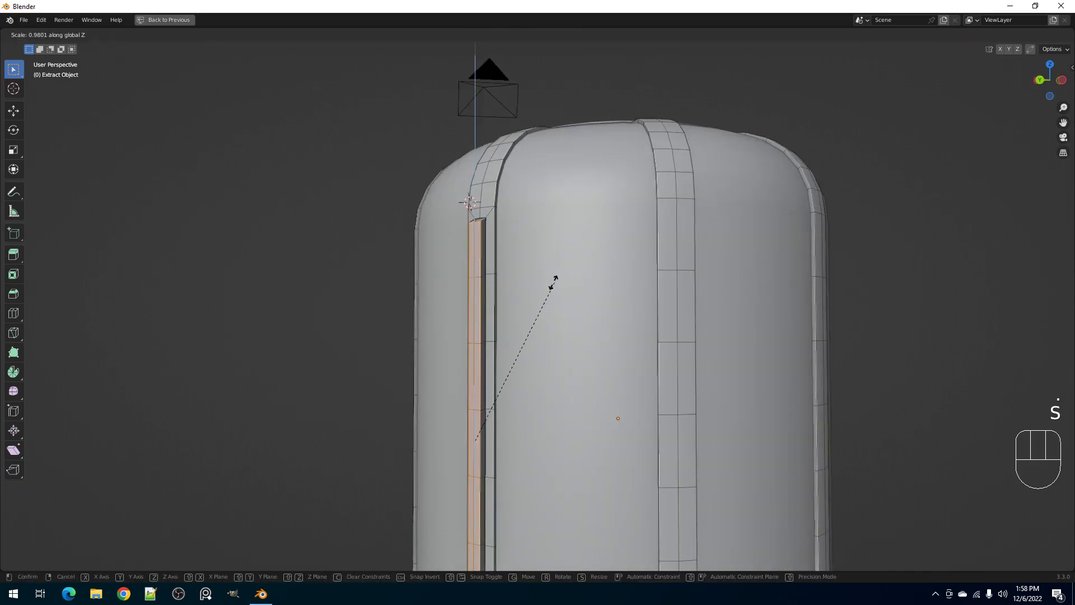
pyautogui.click(549, 285)
pyautogui.press('Tab')
pyautogui.scroll(-3, 549, 284)
pyautogui.moveTo(549, 284); pyautogui.dragTo(564, 326, button='middle')
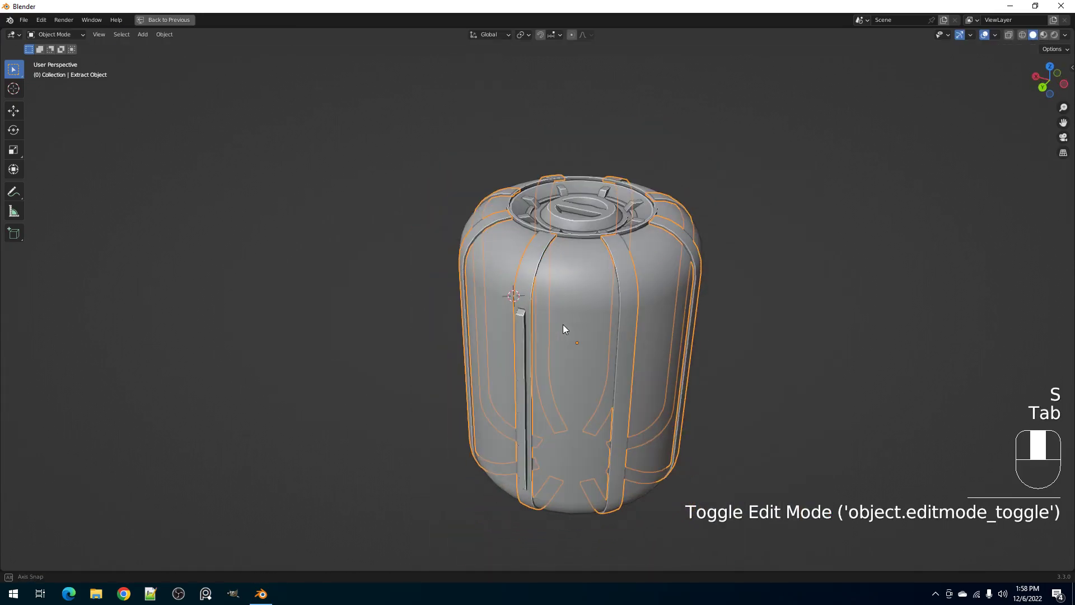
# - Select only the linked geometry of the strip that carries the raised bar
pyautogui.press('Tab')
pyautogui.press('a')
pyautogui.hotkey('alt', 'a')
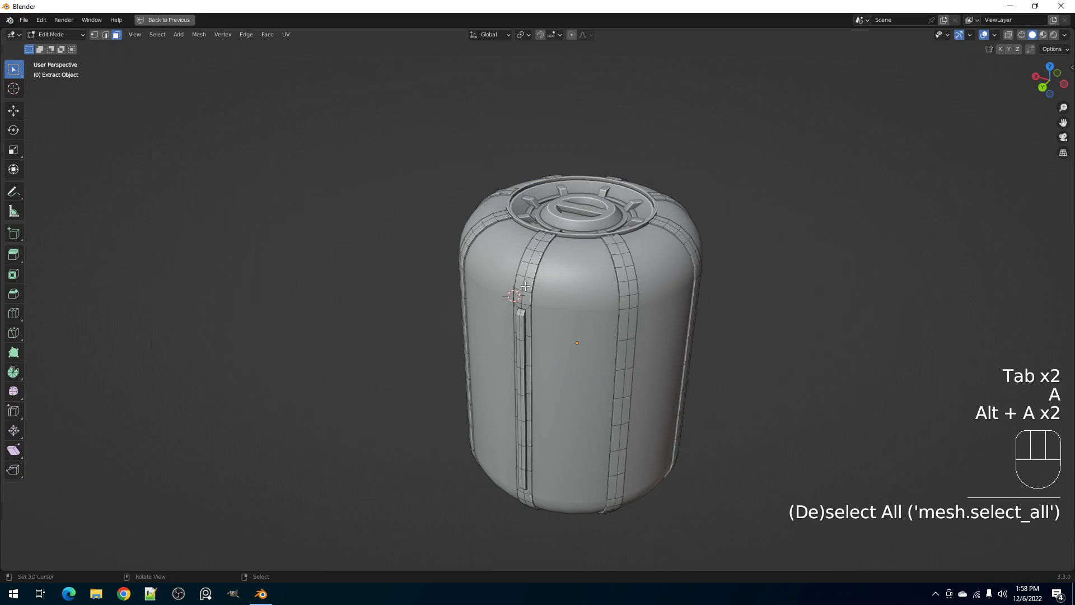
pyautogui.press('l')
pyautogui.press('Tab')
pyautogui.hotkey('shift', 'ctrl', 'x')
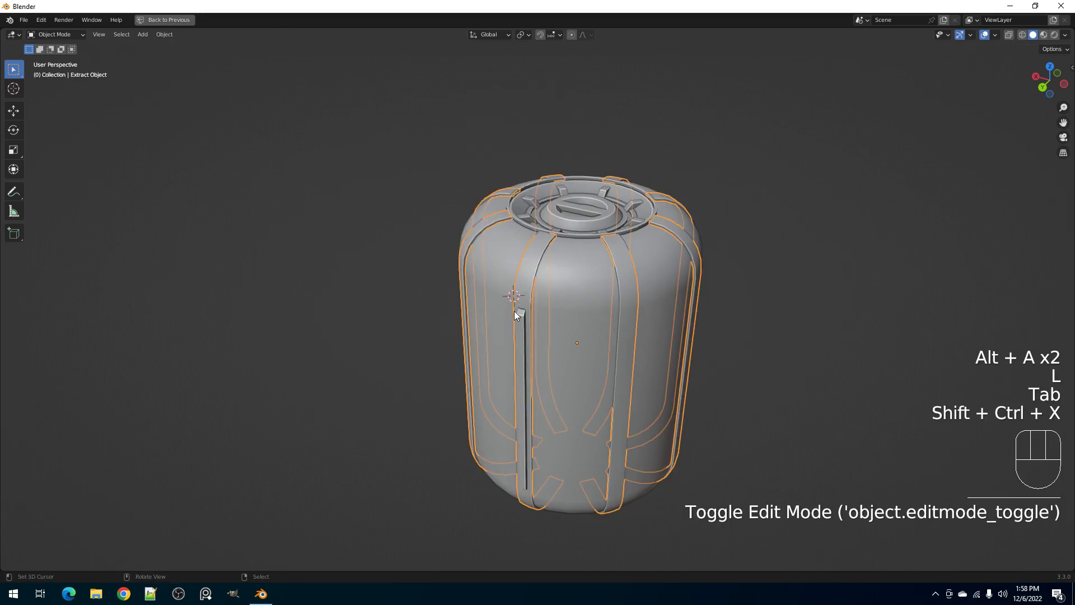
pyautogui.press('Tab')
pyautogui.hotkey('alt', 'a')
pyautogui.press('l')
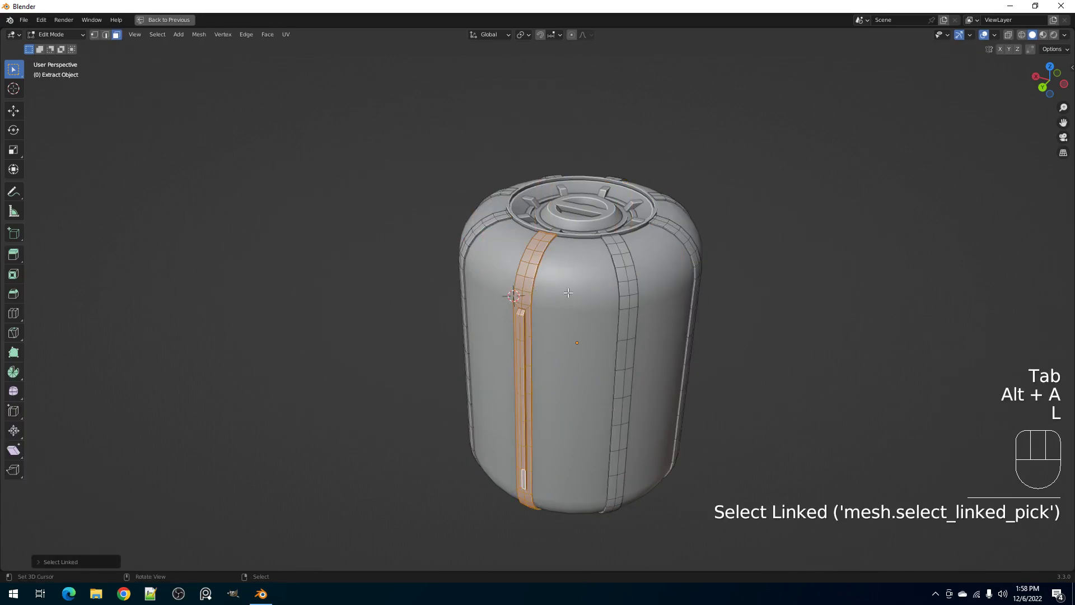
# - Repeat the barred strip around the cylinder with Fast Circle Array, pivot Origin, count 8, axis Z
pyautogui.keyDown('shift'); pyautogui.moveTo(659, 263); pyautogui.dragTo(643, 261, button='middle'); pyautogui.keyUp('shift')
pyautogui.moveTo(529, 248); pyautogui.dragTo(544, 296, button='middle')
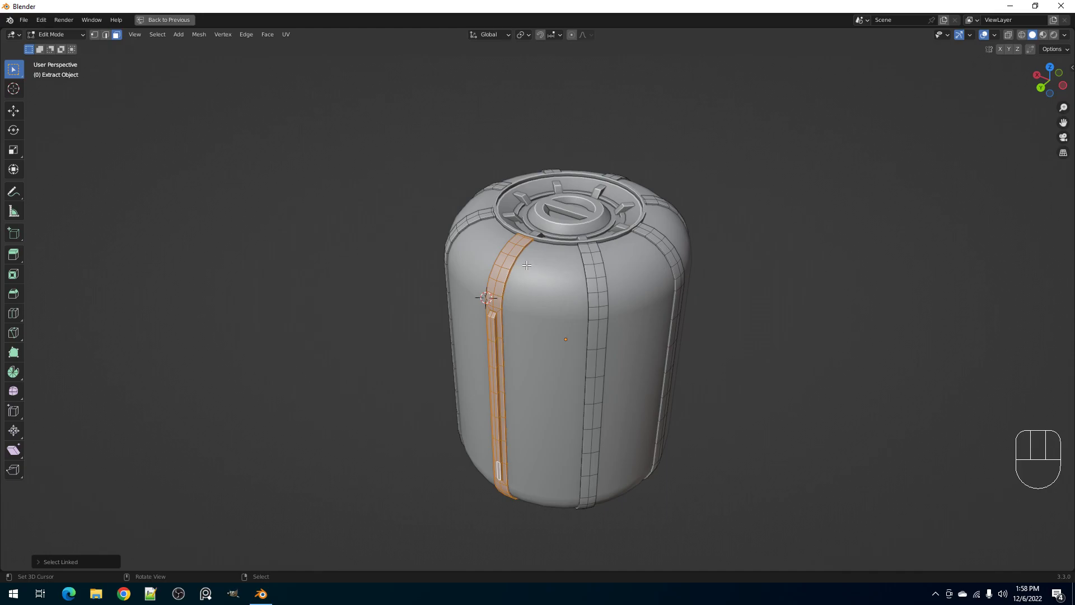
pyautogui.press('Tab')
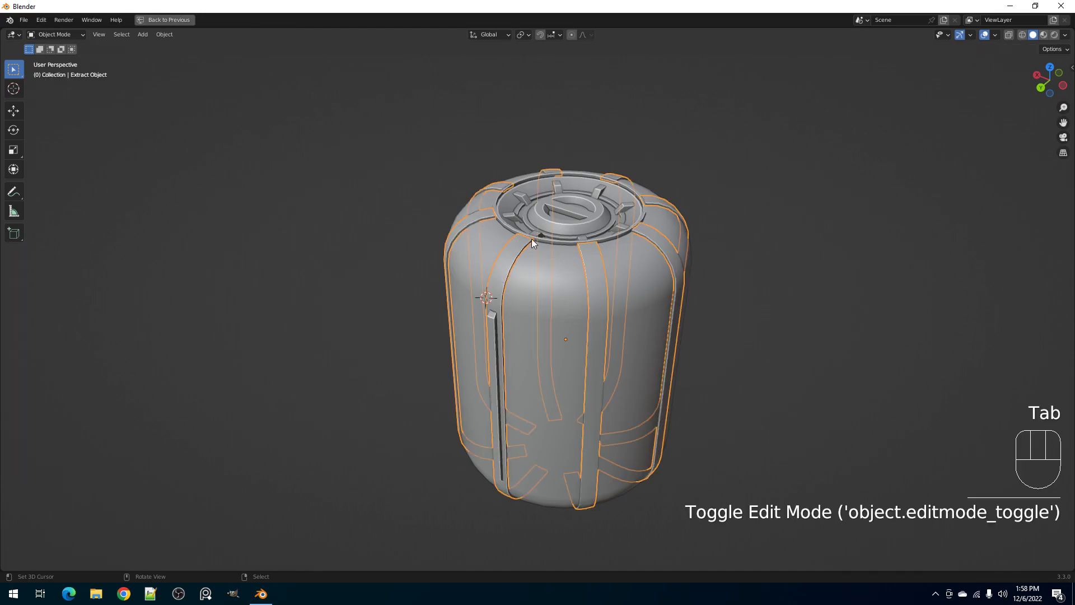
pyautogui.scroll(2, 532, 238)
pyautogui.hotkey('ctrl', 'shift', 'x')
pyautogui.moveTo(532, 239)
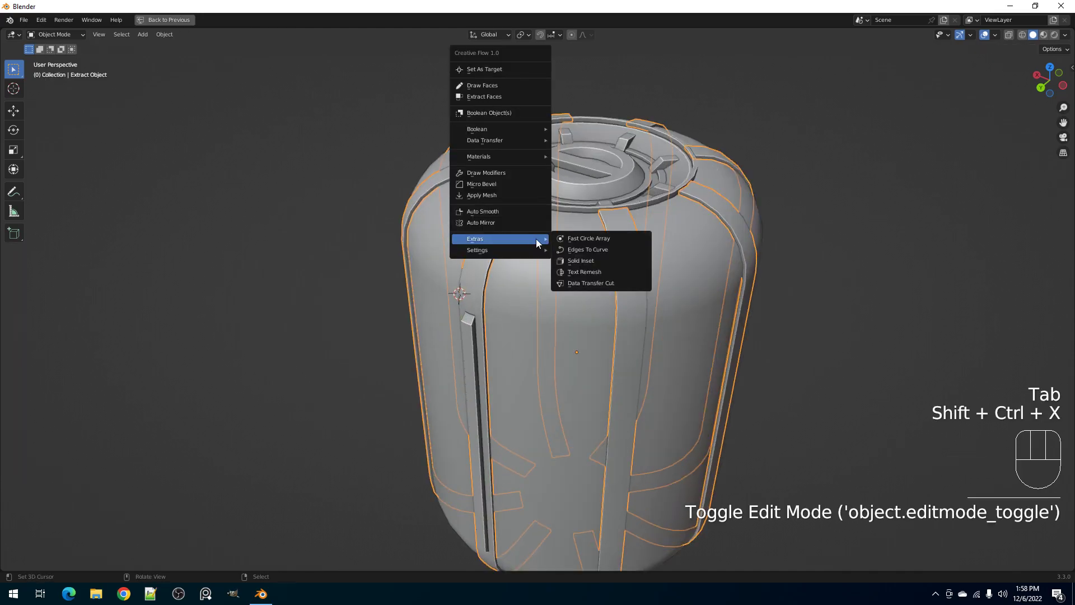
pyautogui.click(580, 239)
pyautogui.click(716, 257)
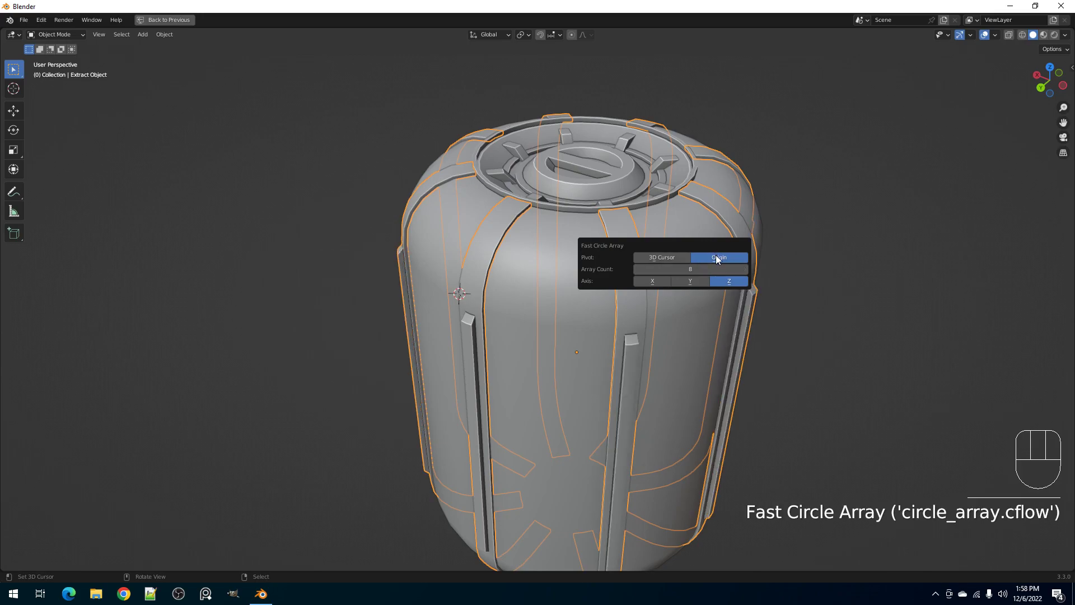
pyautogui.hotkey('shift', 'alt', 'z')
pyautogui.scroll(-5, 523, 259)
pyautogui.moveTo(560, 243); pyautogui.dragTo(534, 314, button='middle')
pyautogui.scroll(3, 568, 289)
# - Select the cylinder body's two horizontal edge loops where the straight wall meets the upper and lower curves
pyautogui.press('Tab')
pyautogui.hotkey('shift', 'alt', 'z')
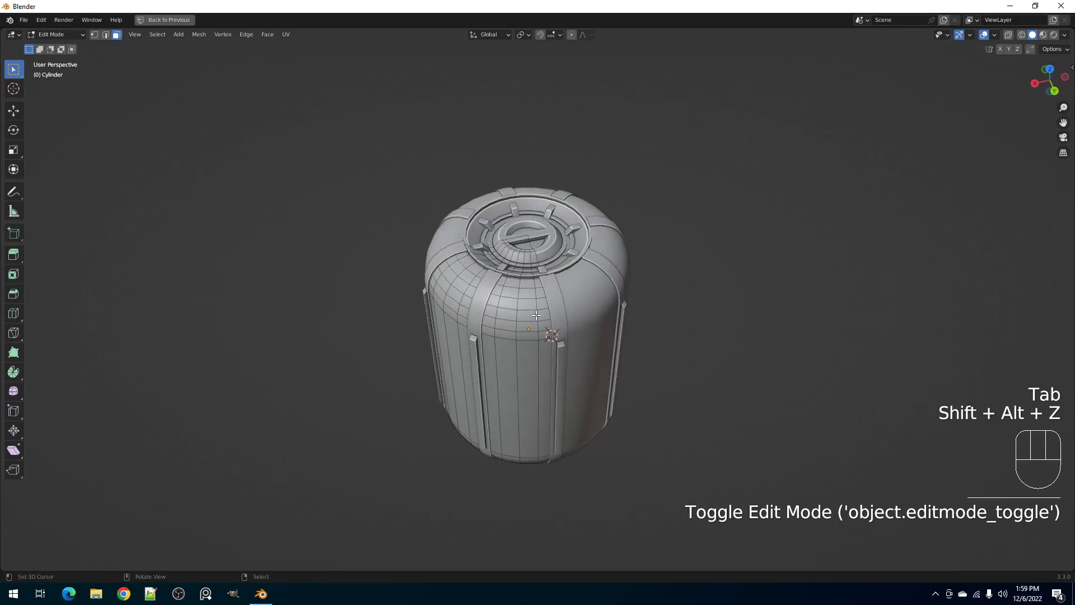
pyautogui.press('Tab')
pyautogui.press('Tab')
pyautogui.moveTo(534, 313); pyautogui.dragTo(580, 255, button='middle')
pyautogui.press('2')
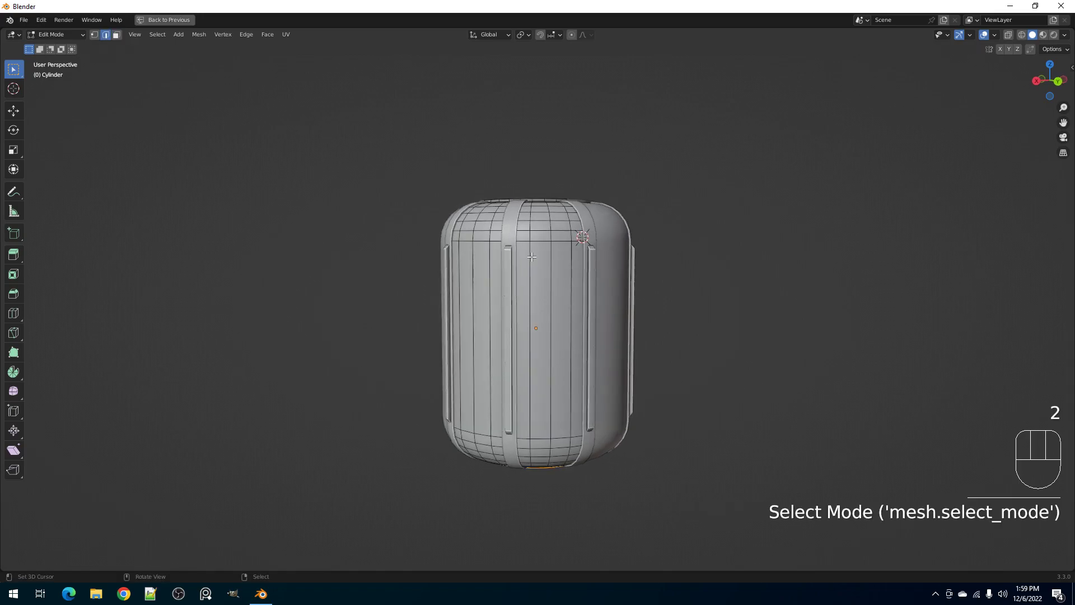
pyautogui.keyDown('alt'); pyautogui.keyDown('shift'); pyautogui.click(539, 252); pyautogui.keyUp('shift'); pyautogui.keyUp('alt')
pyautogui.hotkey('alt', 'a')
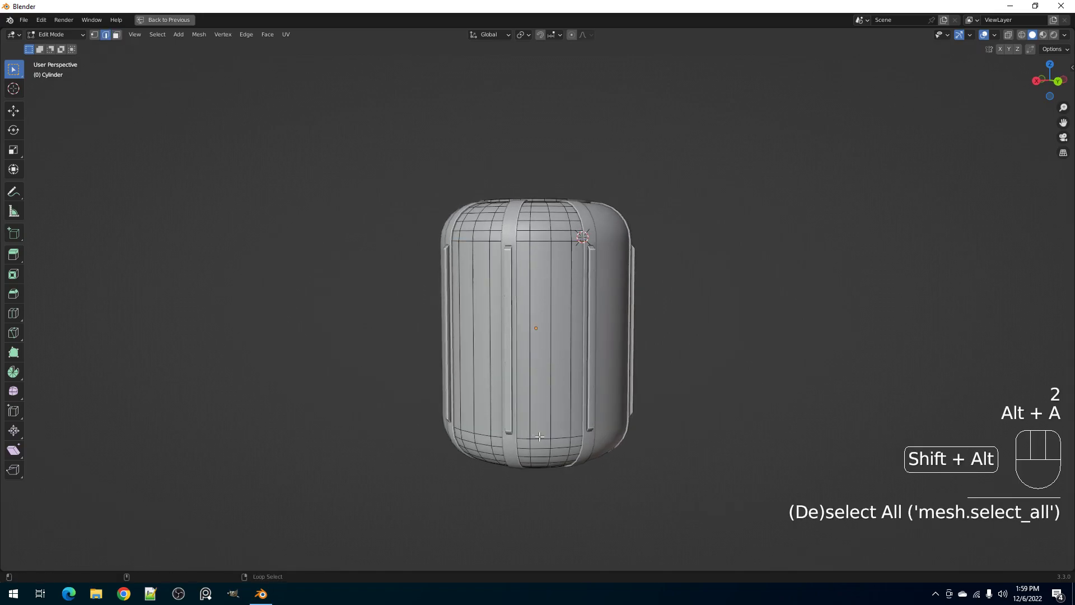
pyautogui.keyDown('alt'); pyautogui.keyDown('shift'); pyautogui.click(539, 437); pyautogui.keyUp('shift'); pyautogui.keyUp('alt')
# - Mark the two selected horizontal edge loops as sharp with Creative Flow
pyautogui.scroll(3, 577, 283)
pyautogui.hotkey('shift', 'ctrl', 'x')
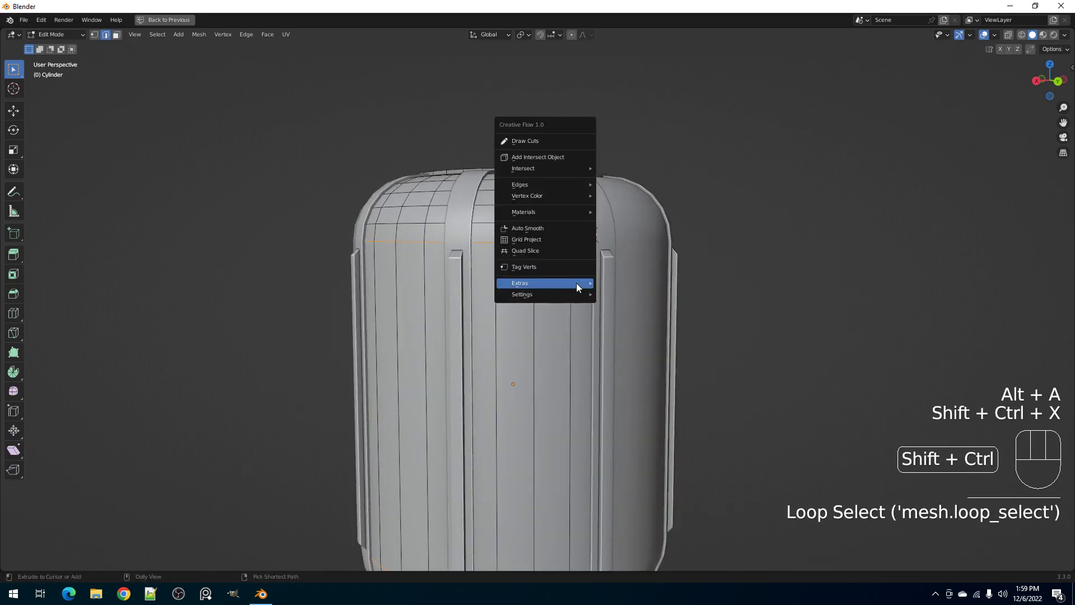
pyautogui.moveTo(577, 283)
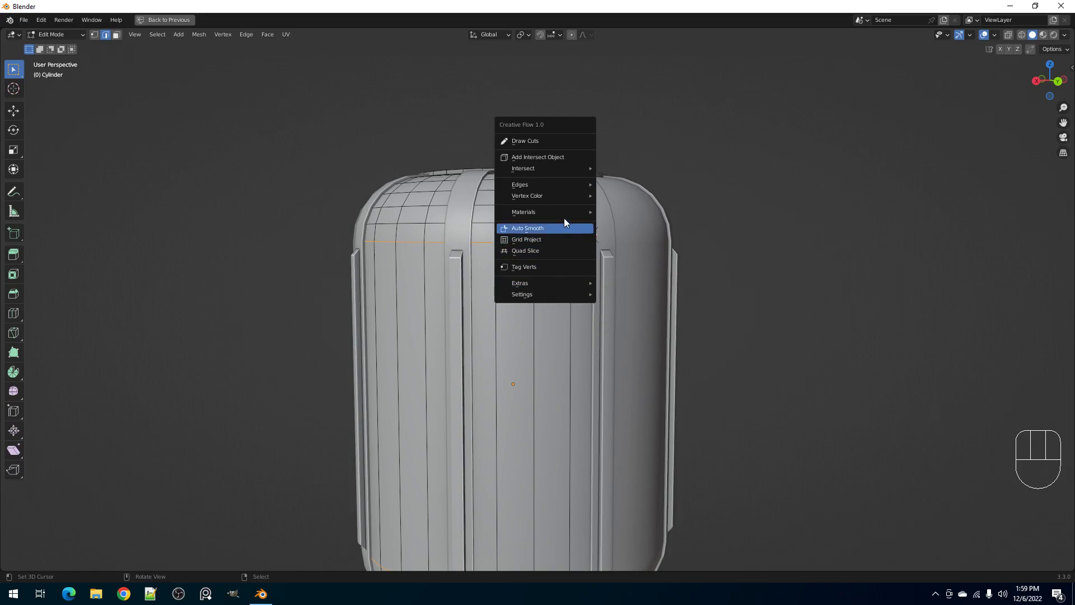
pyautogui.moveTo(562, 215)
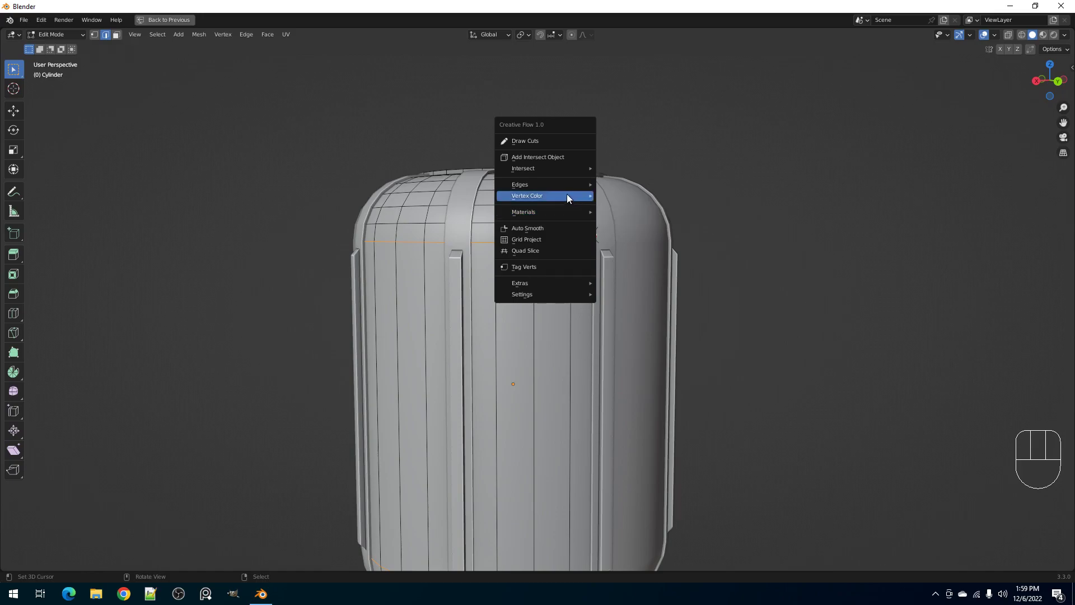
pyautogui.moveTo(558, 187)
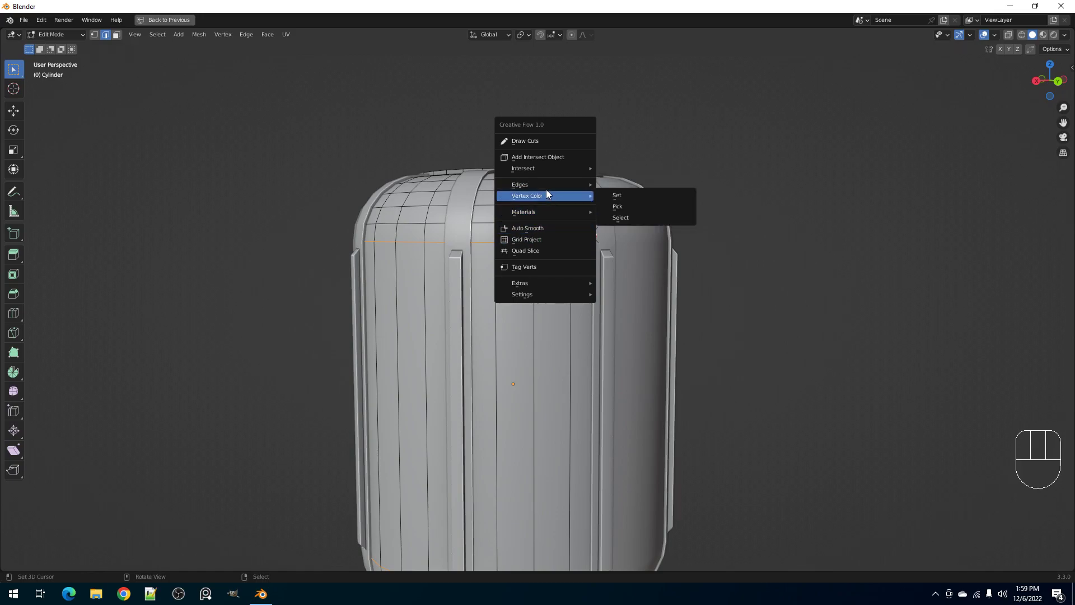
pyautogui.click(612, 184)
pyautogui.scroll(-3, 613, 185)
pyautogui.moveTo(612, 184); pyautogui.dragTo(600, 228, button='middle')
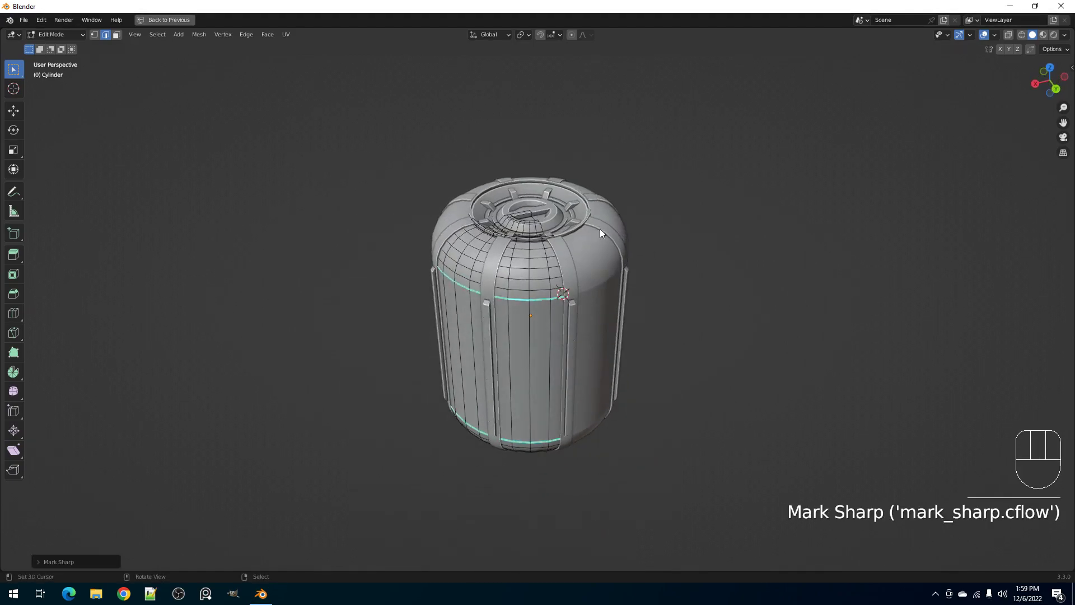
pyautogui.press('Tab')
pyautogui.press('Tab')
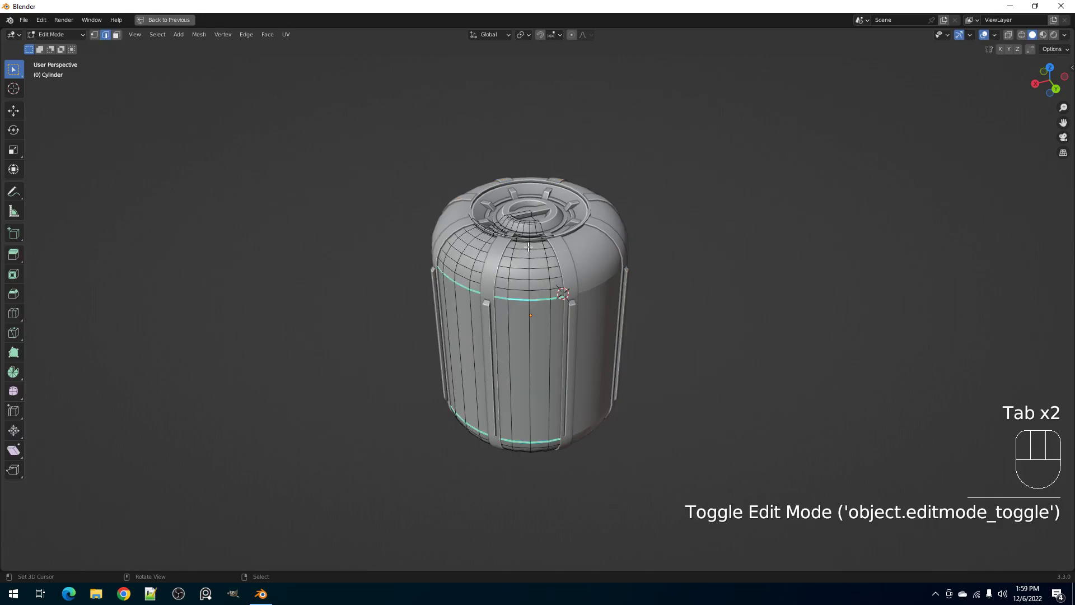
# - Mark one vertical edge path as sharp on each of the two upper curved panels, from the top rim to the sharp loop
pyautogui.click(529, 247)
pyautogui.keyDown('ctrl'); pyautogui.rightClick(528, 294); pyautogui.keyUp('ctrl')
pyautogui.moveTo(528, 294); pyautogui.dragTo(546, 295, button='middle')
pyautogui.keyDown('shift'); pyautogui.rightClick(456, 287); pyautogui.keyUp('shift')
pyautogui.keyDown('ctrl'); pyautogui.rightClick(465, 269); pyautogui.keyUp('ctrl')
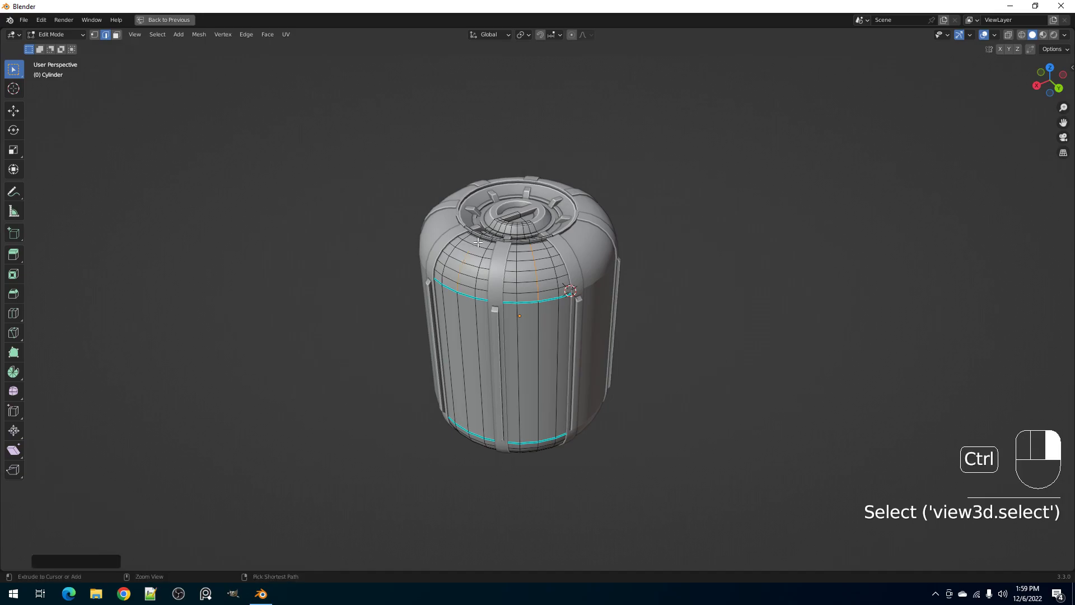
pyautogui.hotkey('shift', 'ctrl', 'x')
pyautogui.moveTo(580, 224)
pyautogui.click(630, 224)
# - Mark the matching vertical edge path on the first lower curved panel as sharp, from the sharp loop to the base
pyautogui.moveTo(630, 224); pyautogui.dragTo(553, 349, button='middle')
pyautogui.rightClick(544, 349)
pyautogui.keyDown('shift'); pyautogui.moveTo(540, 407); pyautogui.dragTo(535, 317, button='middle'); pyautogui.keyUp('shift')
pyautogui.scroll(3, 532, 320)
pyautogui.keyDown('ctrl'); pyautogui.keyDown('shift'); pyautogui.rightClick(508, 313); pyautogui.keyUp('shift'); pyautogui.keyUp('ctrl')
pyautogui.hotkey('shift', 'ctrl', 'x')
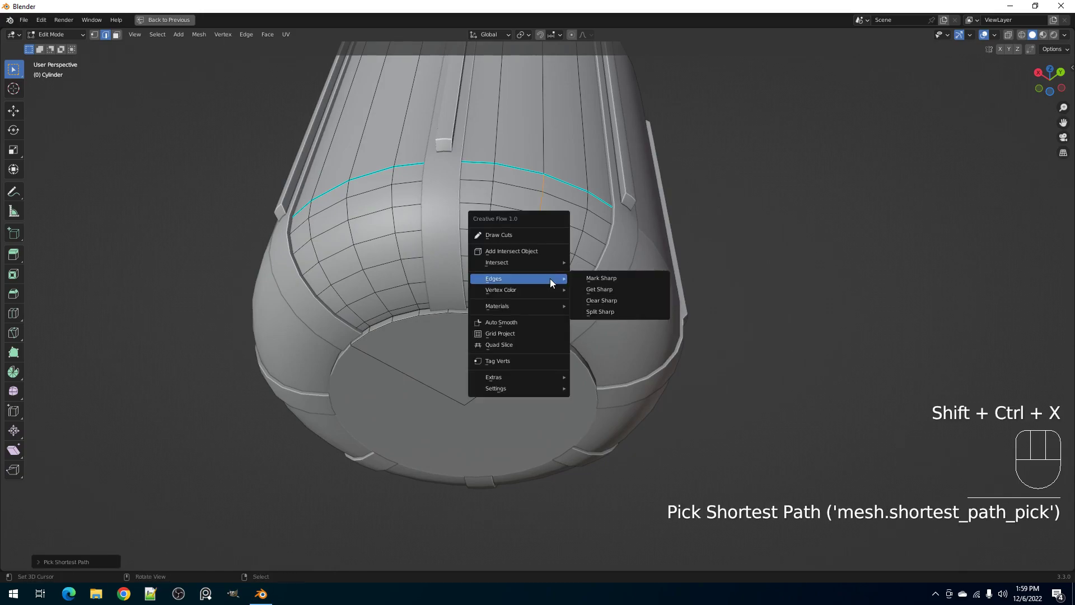
pyautogui.click(596, 280)
# - Mark the matching vertical edge path on the neighbouring lower curved panel as sharp
pyautogui.rightClick(348, 189)
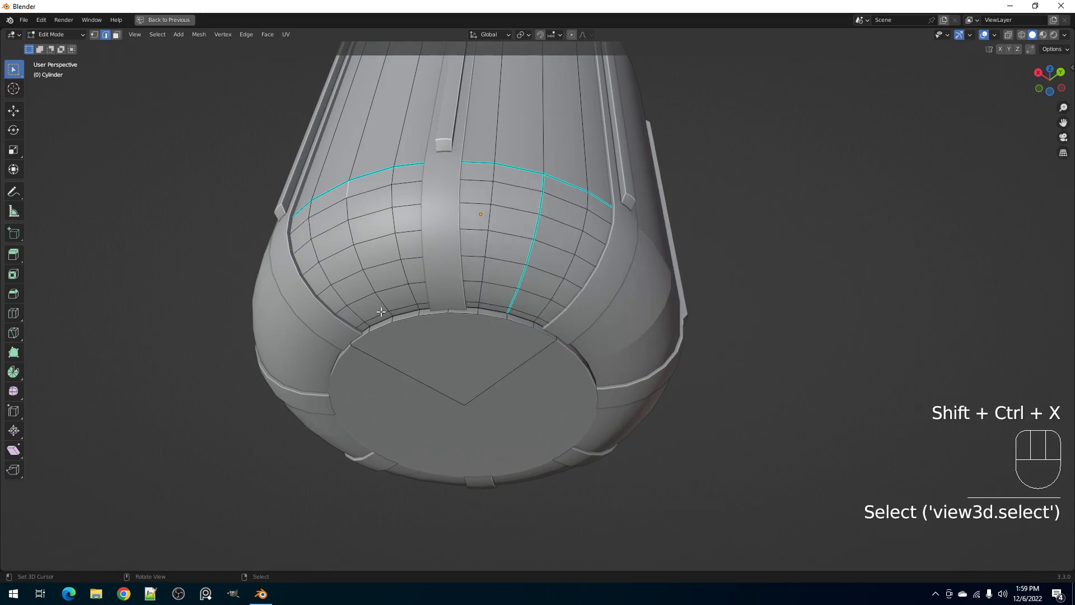
pyautogui.keyDown('ctrl'); pyautogui.keyDown('shift'); pyautogui.rightClick(381, 313); pyautogui.keyUp('shift'); pyautogui.keyUp('ctrl')
pyautogui.hotkey('shift', 'ctrl', 'x')
pyautogui.moveTo(496, 246)
pyautogui.click(561, 248)
pyautogui.scroll(-2, 562, 238)
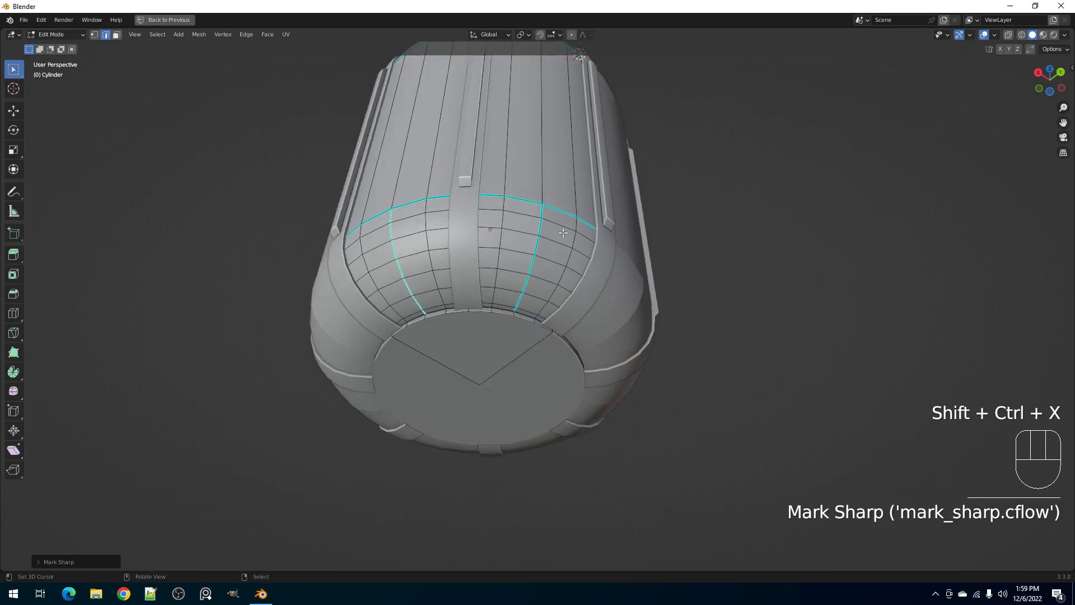
# - Select the face loops of the two upper curved panels from near the top rim down to the horizontal sharp loop
pyautogui.moveTo(564, 232); pyautogui.dragTo(557, 283, button='middle')
pyautogui.press('3')
pyautogui.moveTo(547, 212); pyautogui.dragTo(531, 251, button='middle')
pyautogui.press('3')
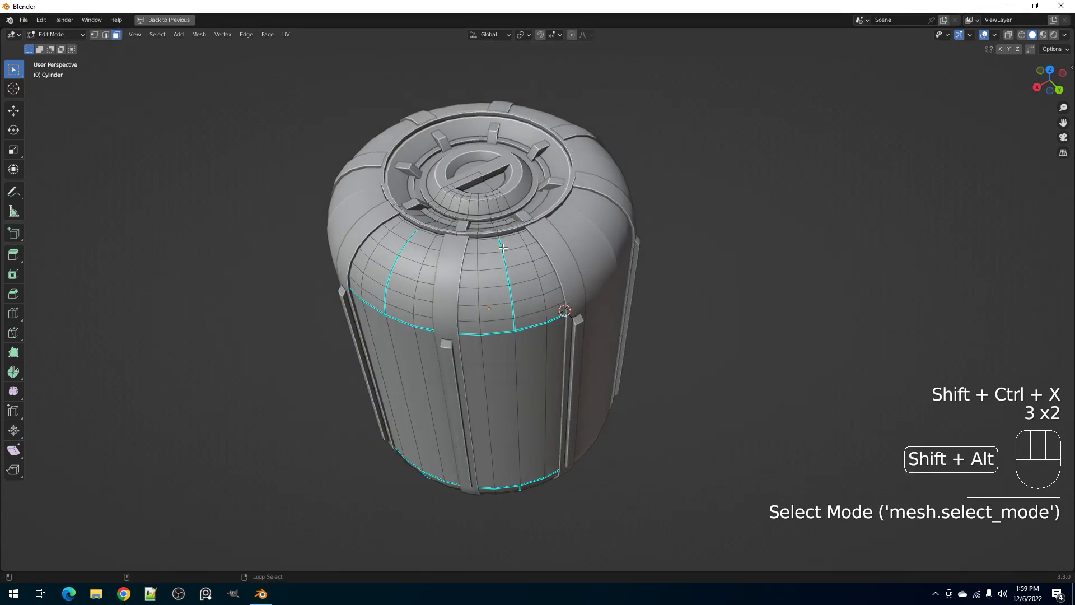
pyautogui.keyDown('alt'); pyautogui.keyDown('shift'); pyautogui.click(532, 250); pyautogui.keyUp('shift'); pyautogui.keyUp('alt')
pyautogui.scroll(5, 490, 229)
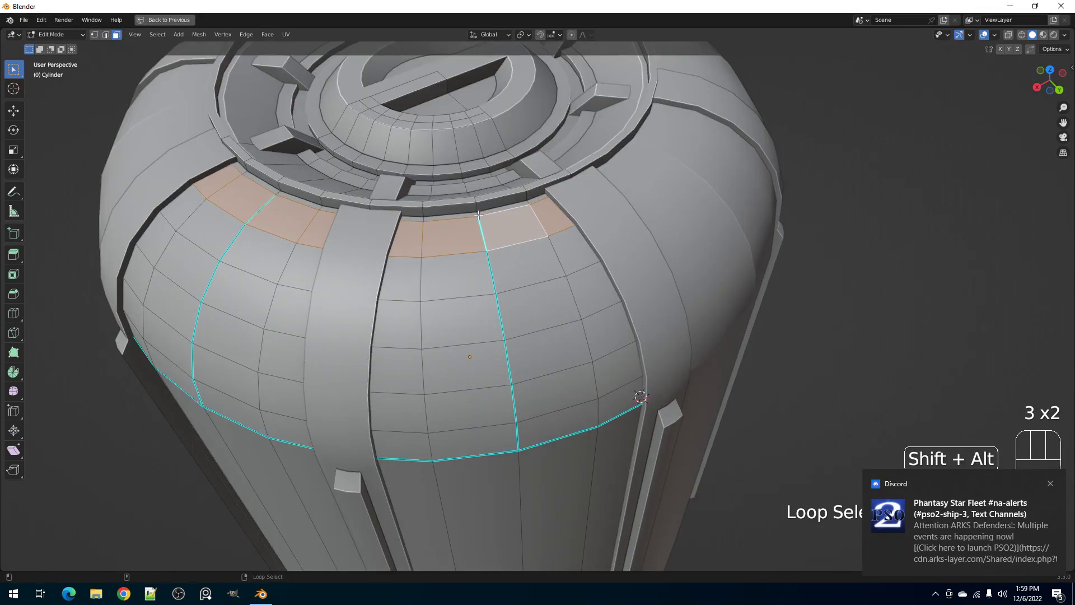
pyautogui.keyDown('alt'); pyautogui.keyDown('shift'); pyautogui.click(492, 274); pyautogui.keyUp('shift'); pyautogui.keyUp('alt')
pyautogui.keyDown('alt'); pyautogui.keyDown('shift'); pyautogui.click(499, 320); pyautogui.keyUp('shift'); pyautogui.keyUp('alt')
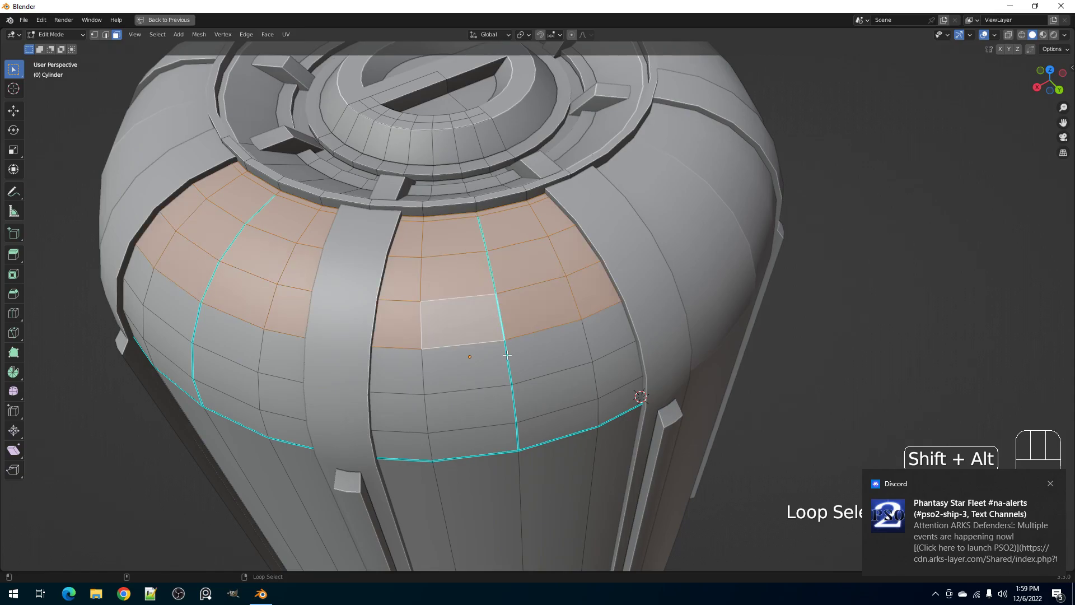
pyautogui.keyDown('alt'); pyautogui.keyDown('shift'); pyautogui.click(507, 355); pyautogui.keyUp('shift'); pyautogui.keyUp('alt')
pyautogui.keyDown('alt'); pyautogui.keyDown('shift'); pyautogui.rightClick(514, 402); pyautogui.keyUp('shift'); pyautogui.keyUp('alt')
pyautogui.keyDown('alt'); pyautogui.keyDown('shift'); pyautogui.rightClick(516, 436); pyautogui.keyUp('shift'); pyautogui.keyUp('alt')
# - Add the straight body faces and all face loops of the two lower curved panels down to the base to the selection
pyautogui.scroll(-5, 516, 431)
pyautogui.moveTo(516, 406); pyautogui.dragTo(491, 339, button='middle')
pyautogui.keyDown('alt'); pyautogui.keyDown('shift'); pyautogui.rightClick(535, 328); pyautogui.keyUp('shift'); pyautogui.keyUp('alt')
pyautogui.keyDown('alt'); pyautogui.keyDown('shift'); pyautogui.rightClick(493, 355); pyautogui.keyUp('shift'); pyautogui.keyUp('alt')
pyautogui.keyDown('alt'); pyautogui.keyDown('shift'); pyautogui.rightClick(496, 368); pyautogui.keyUp('shift'); pyautogui.keyUp('alt')
pyautogui.scroll(2, 490, 336)
pyautogui.keyDown('alt'); pyautogui.keyDown('shift'); pyautogui.rightClick(471, 275); pyautogui.keyUp('shift'); pyautogui.keyUp('alt')
pyautogui.keyDown('alt'); pyautogui.keyDown('shift'); pyautogui.rightClick(473, 299); pyautogui.keyUp('shift'); pyautogui.keyUp('alt')
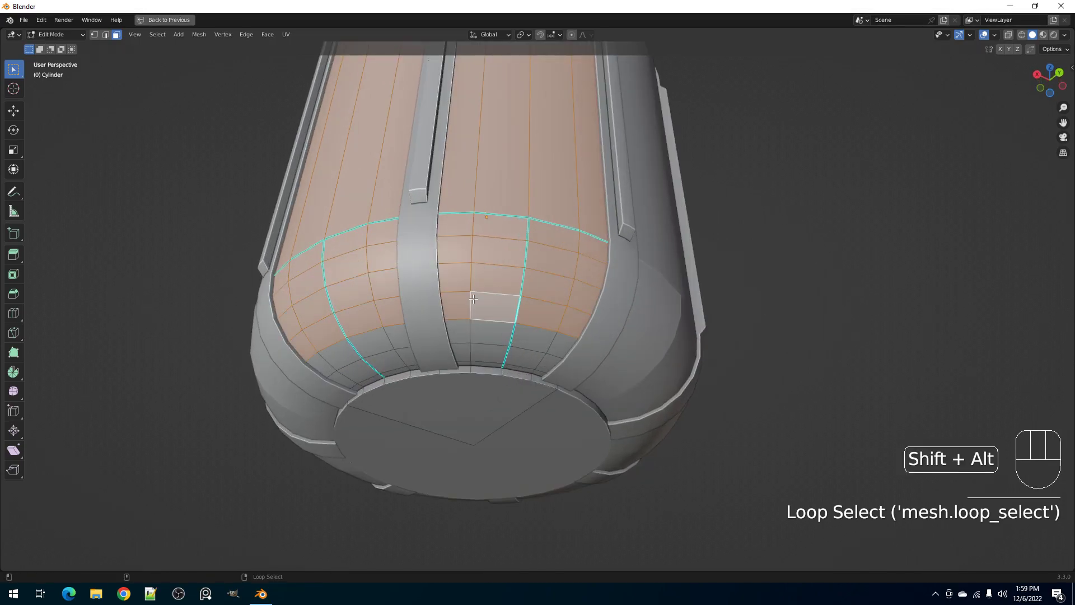
pyautogui.keyDown('alt'); pyautogui.keyDown('shift'); pyautogui.rightClick(474, 324); pyautogui.keyUp('shift'); pyautogui.keyUp('alt')
pyautogui.moveTo(473, 325); pyautogui.dragTo(464, 313, button='middle')
pyautogui.scroll(1, 465, 314)
pyautogui.keyDown('alt'); pyautogui.keyDown('shift'); pyautogui.rightClick(461, 312); pyautogui.keyUp('shift'); pyautogui.keyUp('alt')
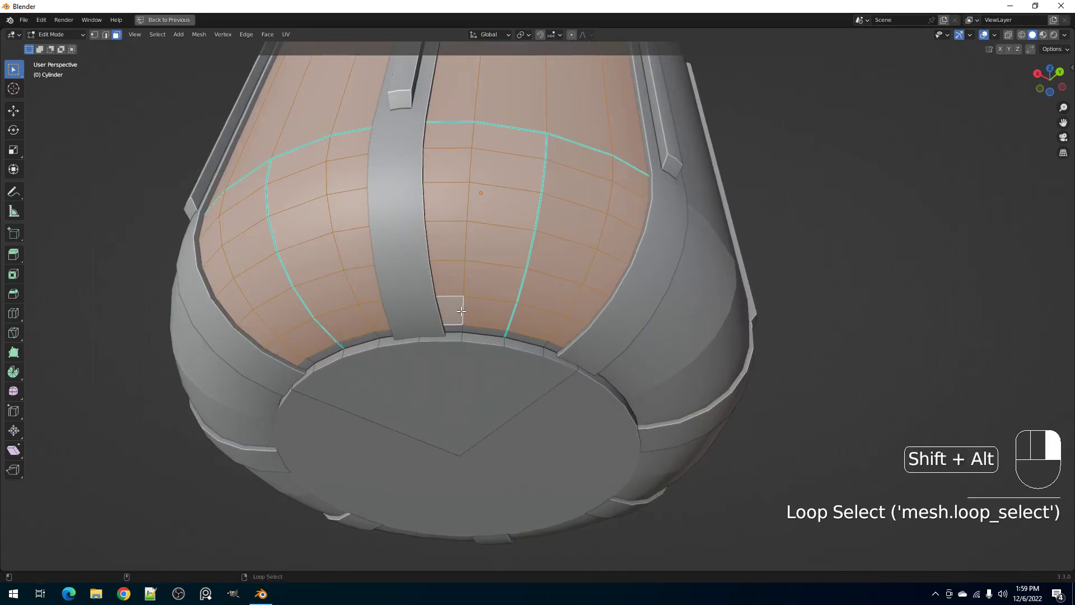
pyautogui.keyDown('alt'); pyautogui.keyDown('shift'); pyautogui.rightClick(464, 330); pyautogui.keyUp('shift'); pyautogui.keyUp('alt')
# - Try generating Random Panels on the selected cylinder faces with the panel size at 100%
pyautogui.scroll(-5, 540, 230)
pyautogui.moveTo(565, 201); pyautogui.dragTo(615, 271, button='middle')
pyautogui.press('Tab')
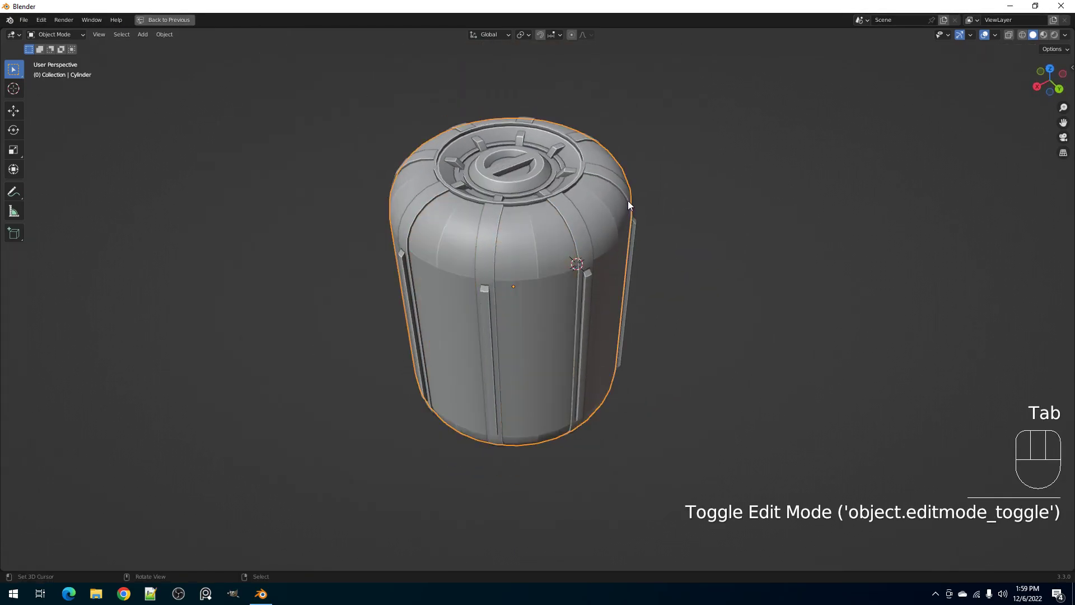
pyautogui.scroll(2, 627, 200)
pyautogui.hotkey('shift', 'q')
pyautogui.click(611, 74)
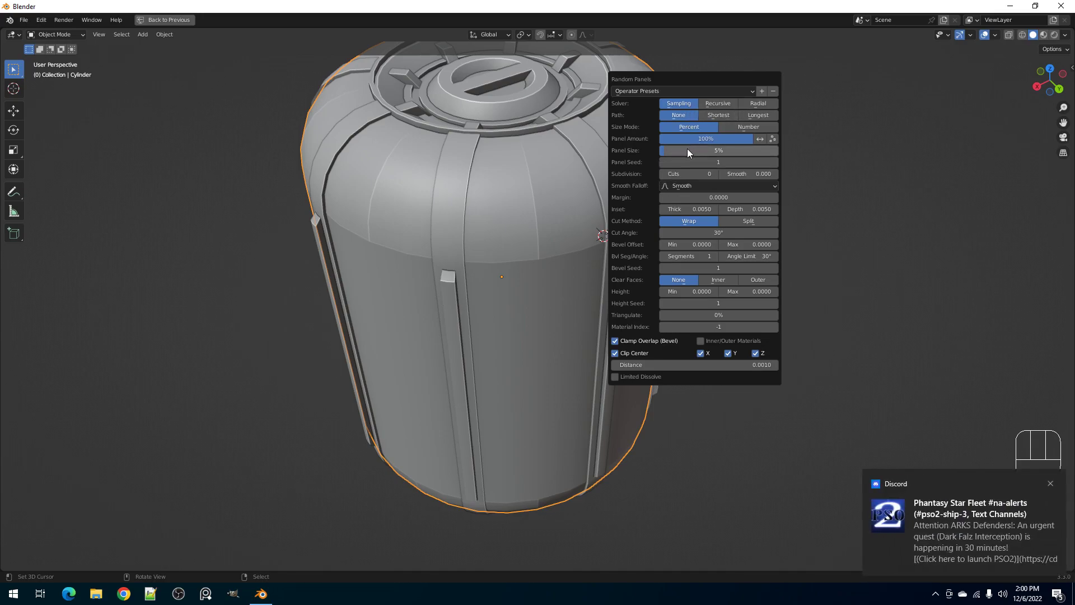
pyautogui.moveTo(684, 149); pyautogui.dragTo(739, 150)
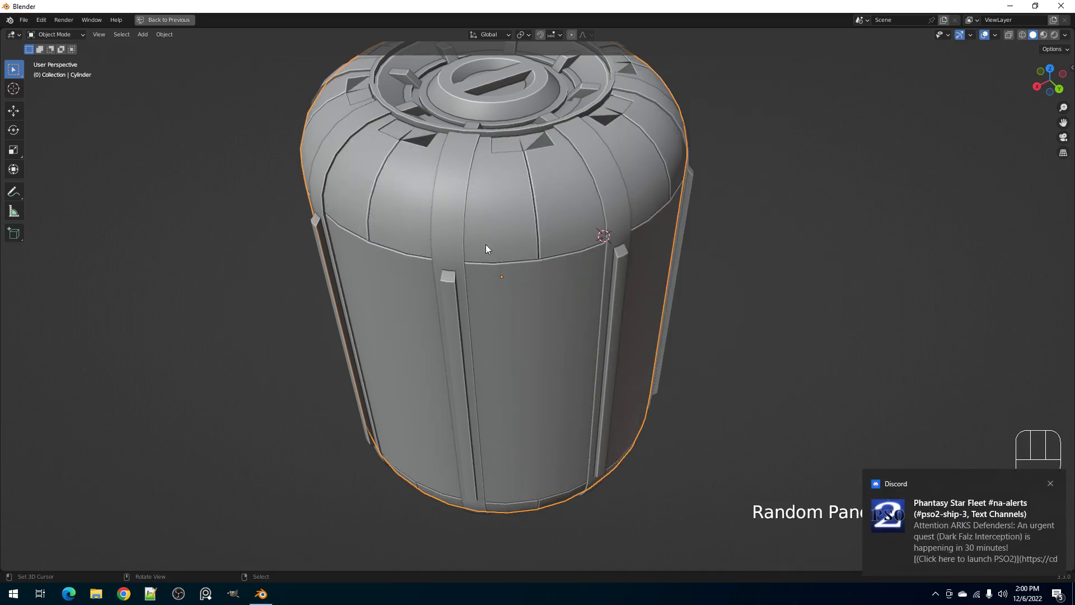
# - Inspect the generated panels around the top rim and undo the Random Panels operation
pyautogui.scroll(-2, 484, 244)
pyautogui.moveTo(515, 247)
pyautogui.mouseDown(button='middle')
pyautogui.moveTo(536, 149)
pyautogui.moveTo(526, 250)
pyautogui.mouseUp(button='middle')
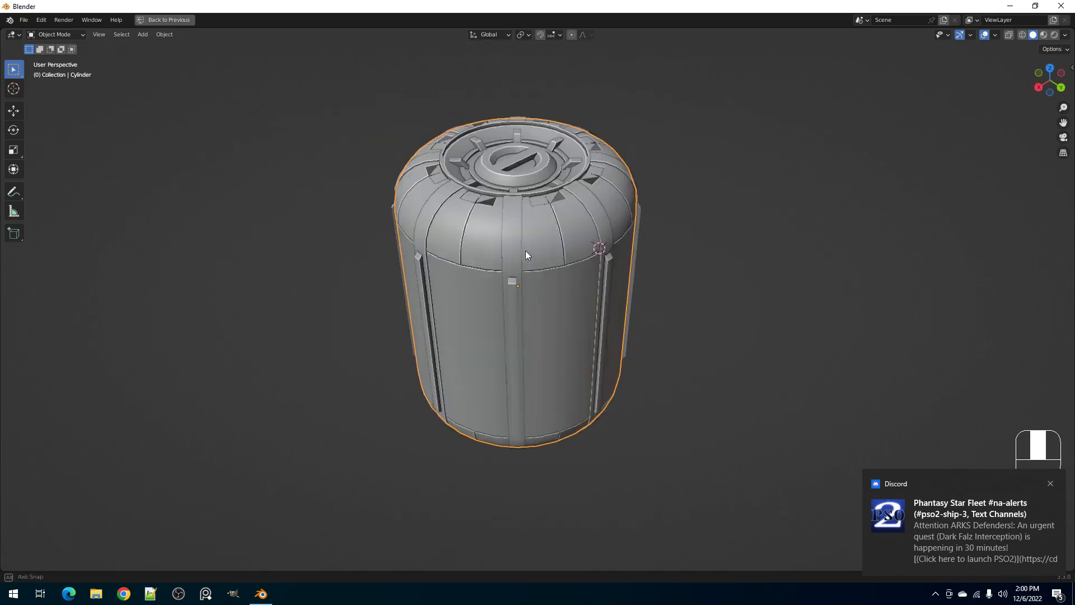
pyautogui.scroll(3, 561, 205)
pyautogui.hotkey('ctrl', 'z')
# - Mark the short edges joining the two upper vertical sharp paths to the top rim as sharp with Creative Flow
pyautogui.press('Tab')
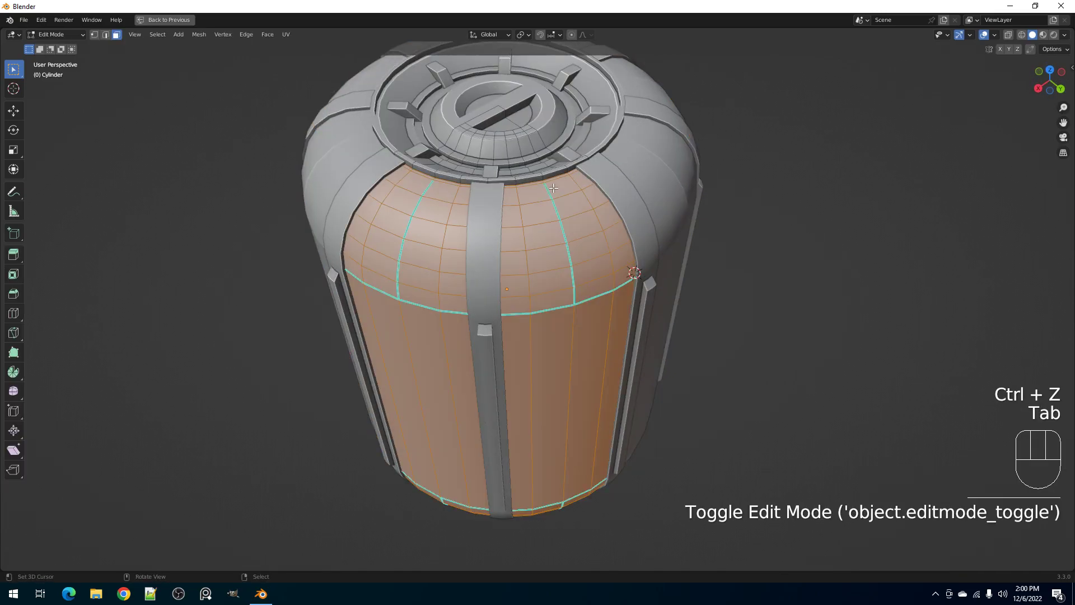
pyautogui.scroll(6, 490, 213)
pyautogui.press('2')
pyautogui.rightClick(489, 214)
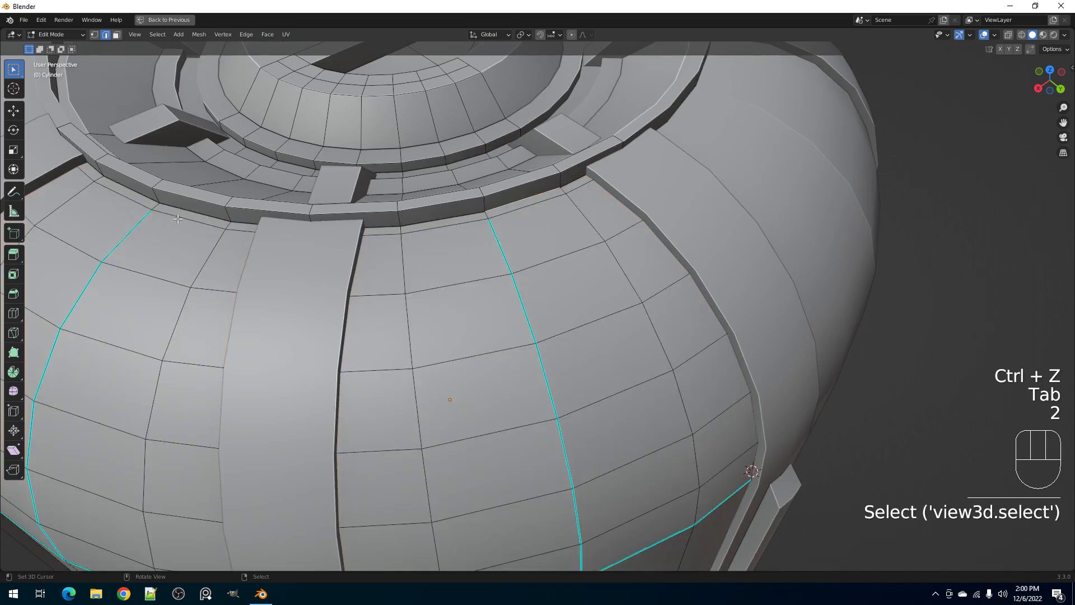
pyautogui.hotkey('shift', 'ctrl', 'x')
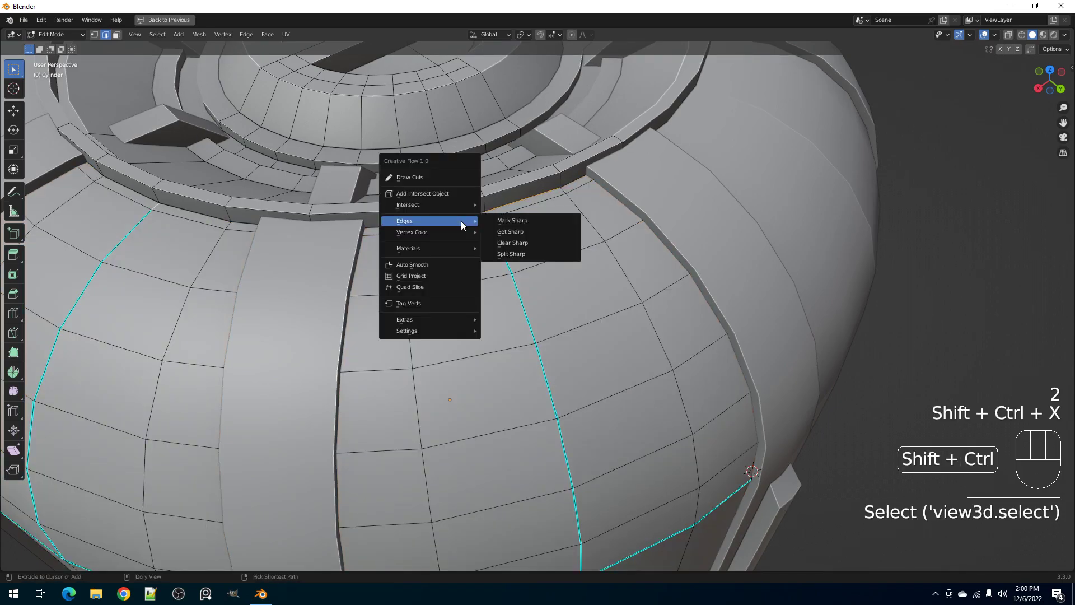
pyautogui.click(499, 225)
pyautogui.hotkey('alt', 'a')
pyautogui.hotkey('ctrl', 'z')
pyautogui.hotkey('ctrl', 'z')
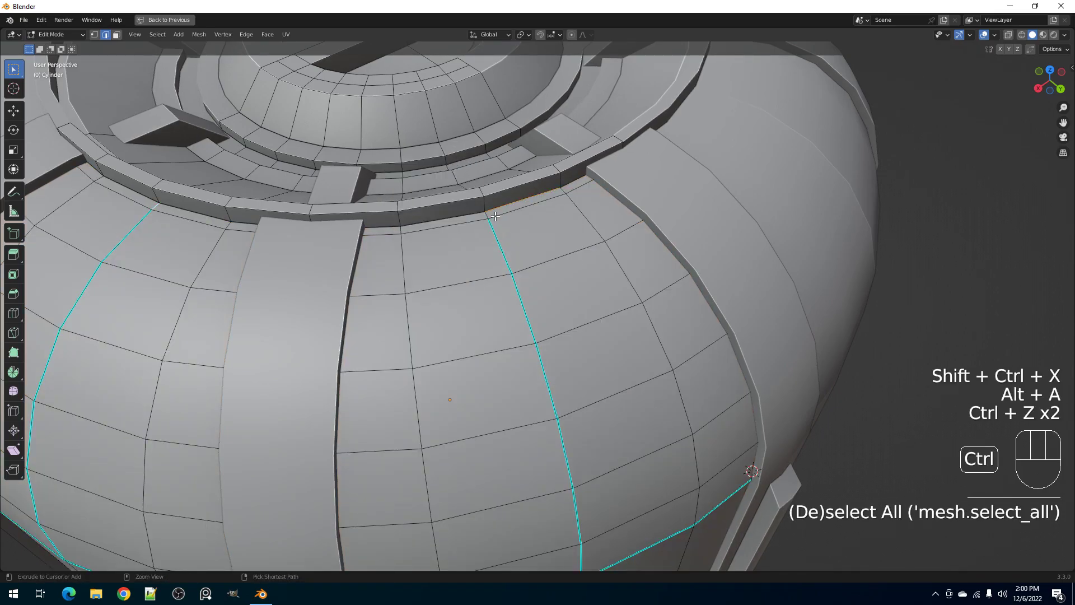
pyautogui.keyDown('shift'); pyautogui.rightClick(489, 214); pyautogui.keyUp('shift')
pyautogui.hotkey('shift', 'ctrl', 'x')
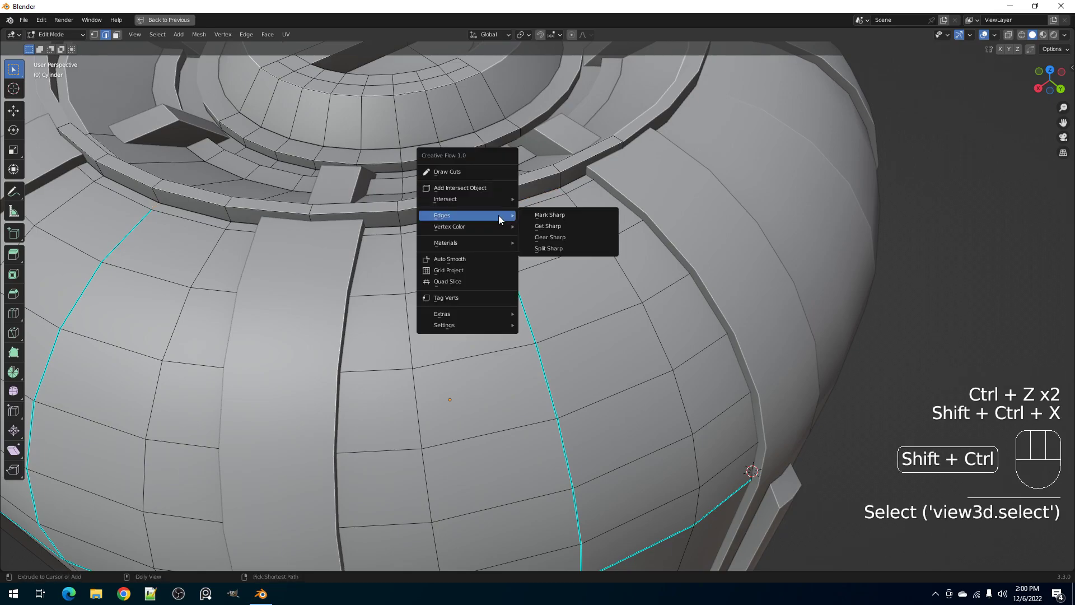
# - Select every face loop of the two upper curved panels from the top rim down, plus the straight body faces below them
pyautogui.press('3')
pyautogui.keyDown('alt'); pyautogui.keyDown('shift'); pyautogui.rightClick(488, 214); pyautogui.keyUp('shift'); pyautogui.keyUp('alt')
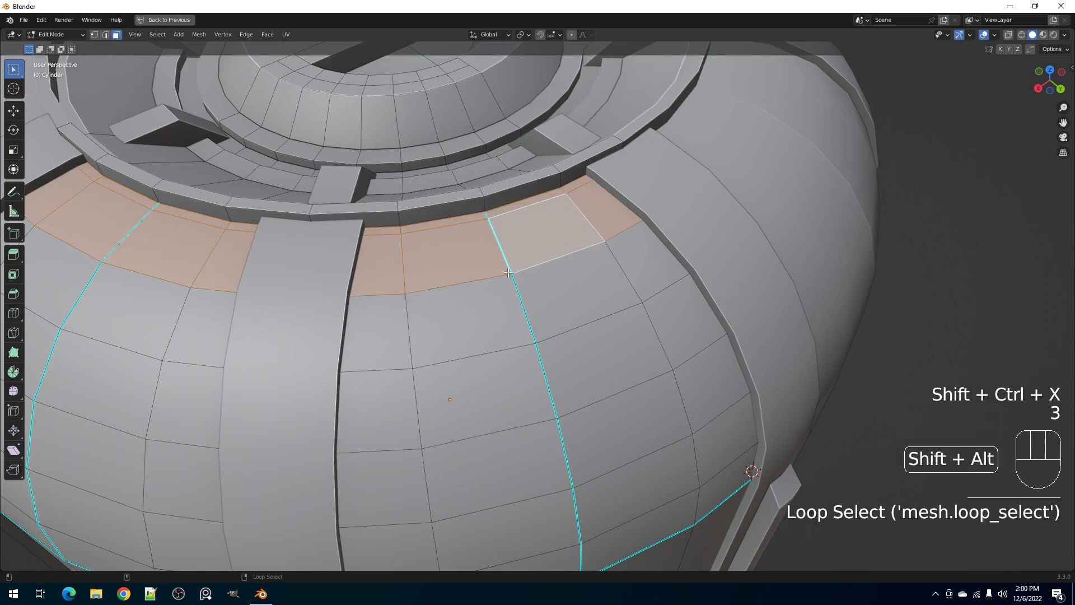
pyautogui.scroll(-8, 504, 220)
pyautogui.keyDown('alt'); pyautogui.keyDown('shift'); pyautogui.rightClick(515, 154); pyautogui.keyUp('shift'); pyautogui.keyUp('alt')
pyautogui.keyDown('alt'); pyautogui.keyDown('shift'); pyautogui.rightClick(520, 175); pyautogui.keyUp('shift'); pyautogui.keyUp('alt')
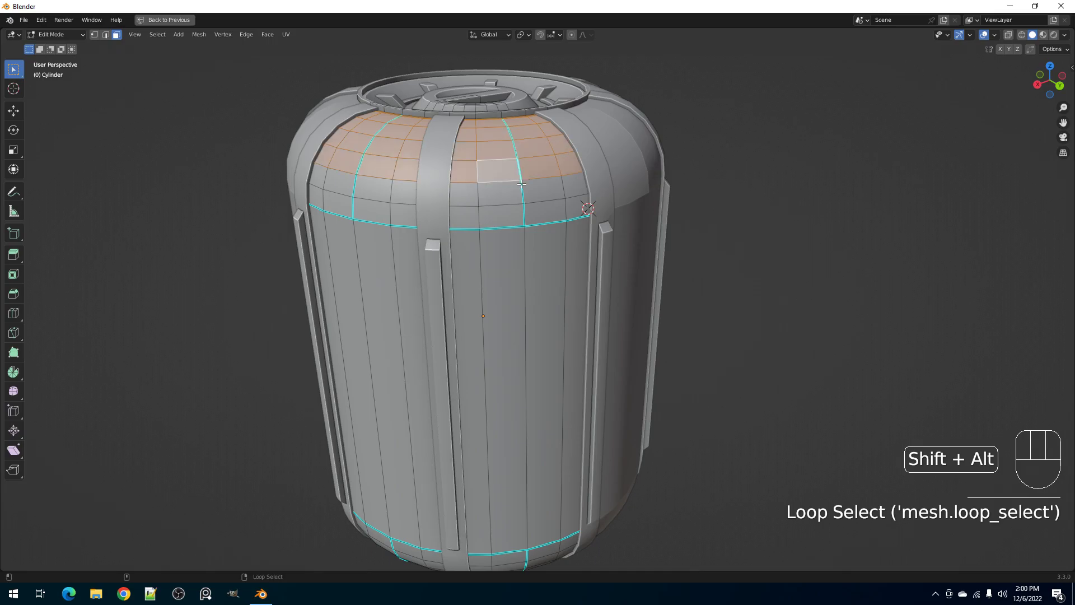
pyautogui.keyDown('alt'); pyautogui.keyDown('shift'); pyautogui.rightClick(523, 192); pyautogui.keyUp('shift'); pyautogui.keyUp('alt')
pyautogui.keyDown('alt'); pyautogui.keyDown('shift'); pyautogui.rightClick(524, 216); pyautogui.keyUp('shift'); pyautogui.keyUp('alt')
pyautogui.keyDown('alt'); pyautogui.keyDown('shift'); pyautogui.rightClick(528, 276); pyautogui.keyUp('shift'); pyautogui.keyUp('alt')
# - Extend the selection with every face loop of the two lower curved panels down to the thin row at the base
pyautogui.moveTo(525, 396); pyautogui.dragTo(511, 220, button='middle')
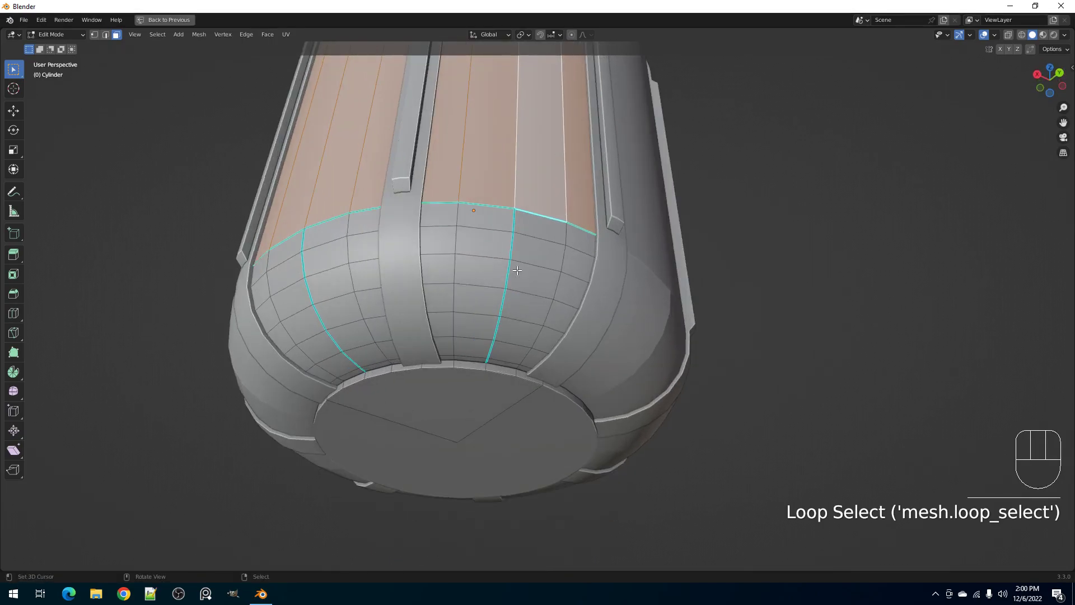
pyautogui.keyDown('alt'); pyautogui.keyDown('shift'); pyautogui.rightClick(510, 219); pyautogui.keyUp('shift'); pyautogui.keyUp('alt')
pyautogui.keyDown('alt'); pyautogui.keyDown('shift'); pyautogui.rightClick(511, 261); pyautogui.keyUp('shift'); pyautogui.keyUp('alt')
pyautogui.keyDown('alt'); pyautogui.keyDown('shift'); pyautogui.rightClick(508, 274); pyautogui.keyUp('shift'); pyautogui.keyUp('alt')
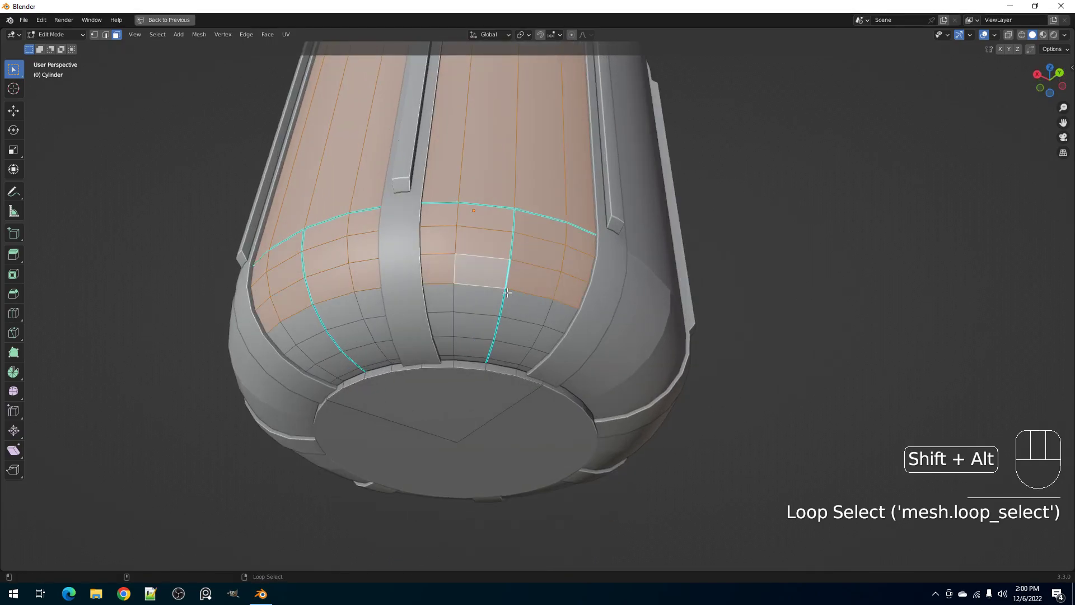
pyautogui.keyDown('alt'); pyautogui.keyDown('shift'); pyautogui.rightClick(505, 295); pyautogui.keyUp('shift'); pyautogui.keyUp('alt')
pyautogui.keyDown('alt'); pyautogui.keyDown('shift'); pyautogui.rightClick(498, 320); pyautogui.keyUp('shift'); pyautogui.keyUp('alt')
pyautogui.keyDown('alt'); pyautogui.keyDown('shift'); pyautogui.rightClick(492, 346); pyautogui.keyUp('shift'); pyautogui.keyUp('alt')
pyautogui.moveTo(493, 346); pyautogui.dragTo(501, 331, button='middle')
pyautogui.scroll(2, 502, 331)
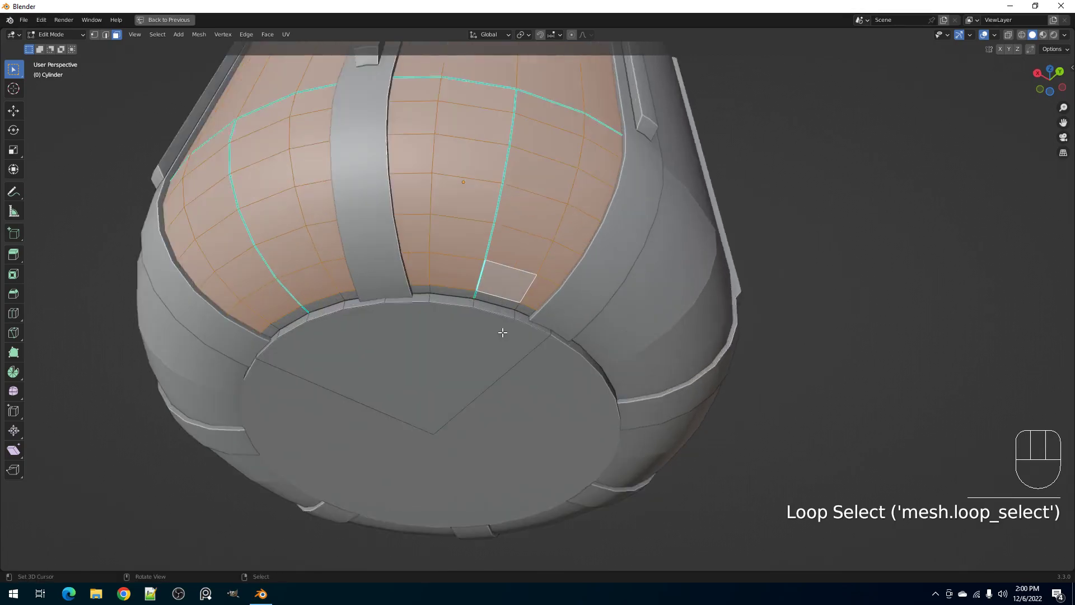
pyautogui.keyDown('alt'); pyautogui.keyDown('shift'); pyautogui.rightClick(449, 294); pyautogui.keyUp('shift'); pyautogui.keyUp('alt')
# - Generate Random Panels on the selected faces with the Sampling solver, 100% panel size, and 0.0050 inset thickness and depth
pyautogui.scroll(-3, 555, 175)
pyautogui.moveTo(555, 176); pyautogui.dragTo(573, 230, button='middle')
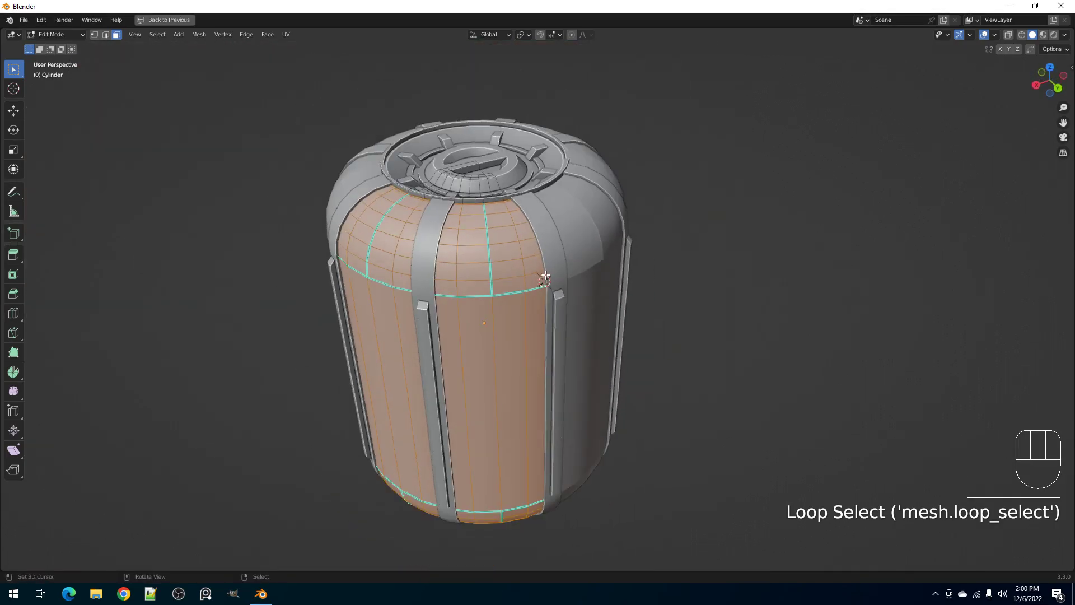
pyautogui.press('Tab')
pyautogui.hotkey('shift', 'q')
pyautogui.click(574, 232)
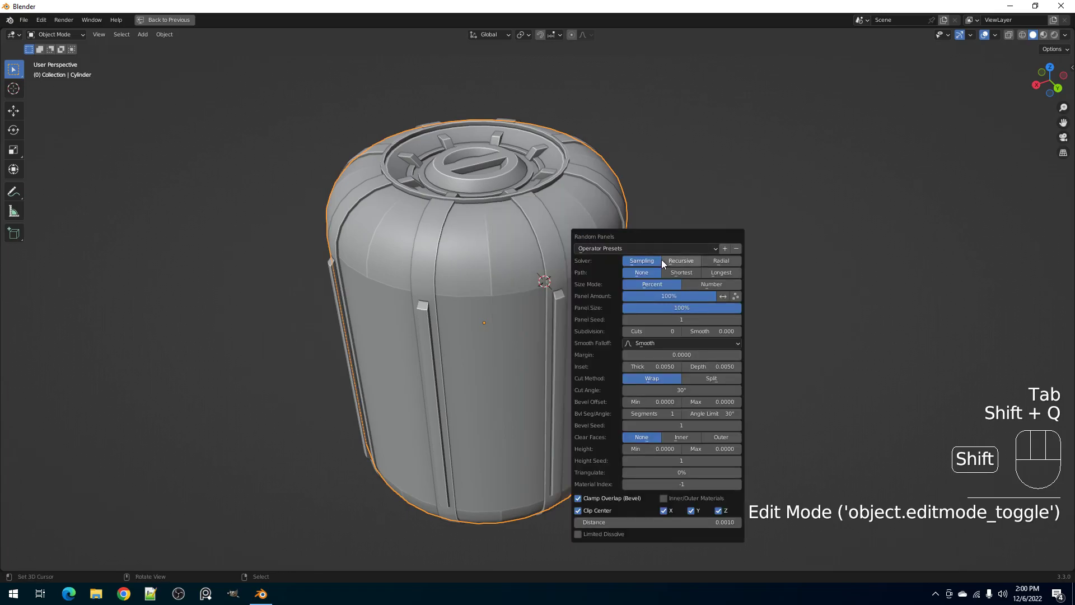
pyautogui.moveTo(459, 285); pyautogui.dragTo(562, 242, button='middle')
# - Inset the wedge-shaped base face of the cylinder to form a border around the bottom disc
pyautogui.rightClick(539, 334)
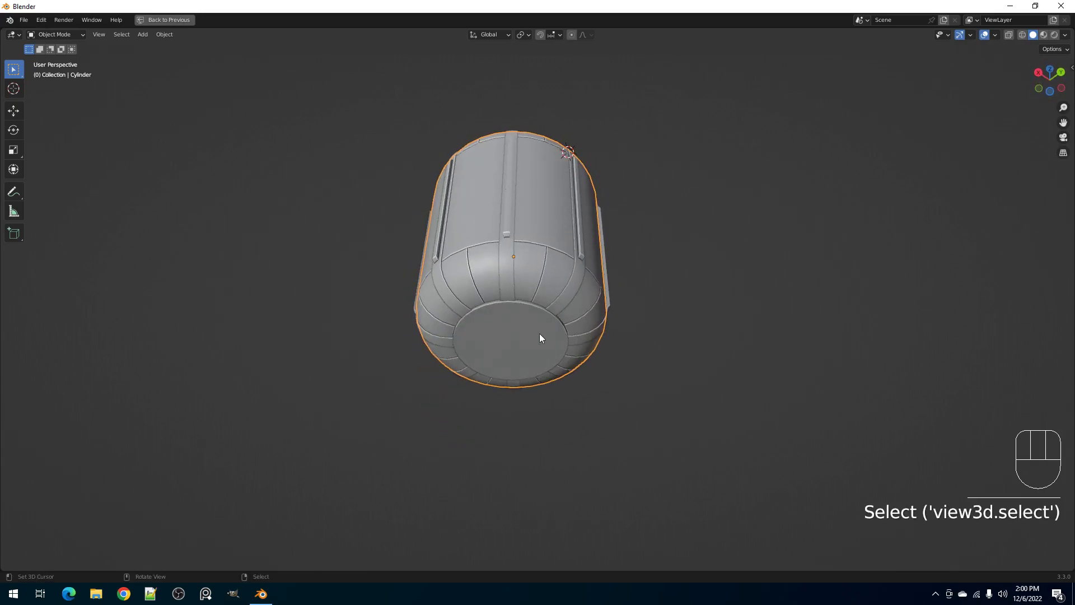
pyautogui.press('Tab')
pyautogui.hotkey('shift', 'alt', 'z')
pyautogui.hotkey('shift', 'alt', 'z')
pyautogui.press('3')
pyautogui.click(516, 327)
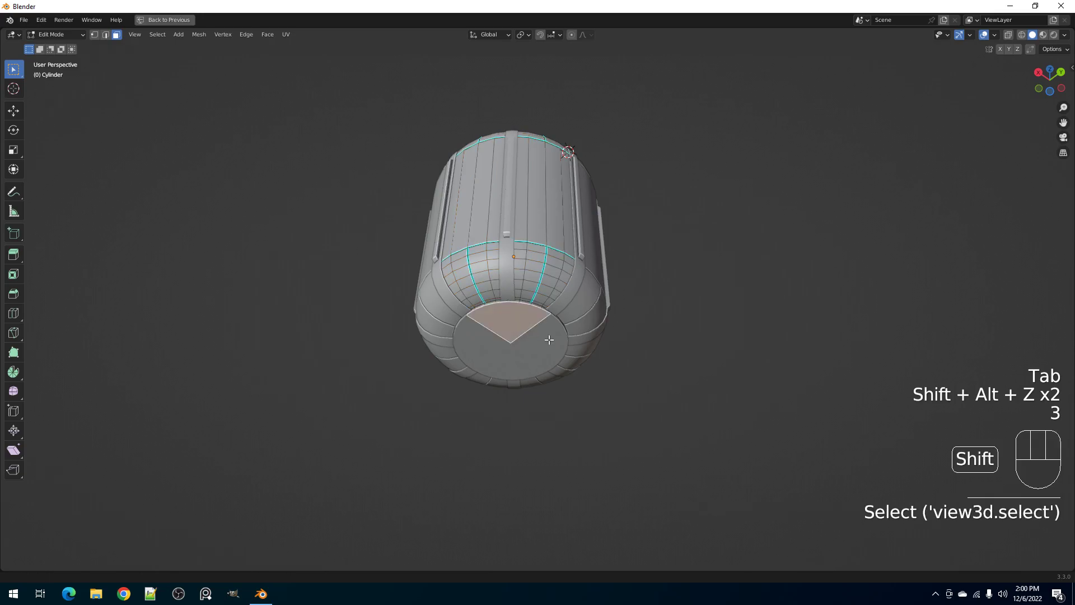
pyautogui.scroll(2, 546, 336)
pyautogui.press('i')
pyautogui.click(573, 330)
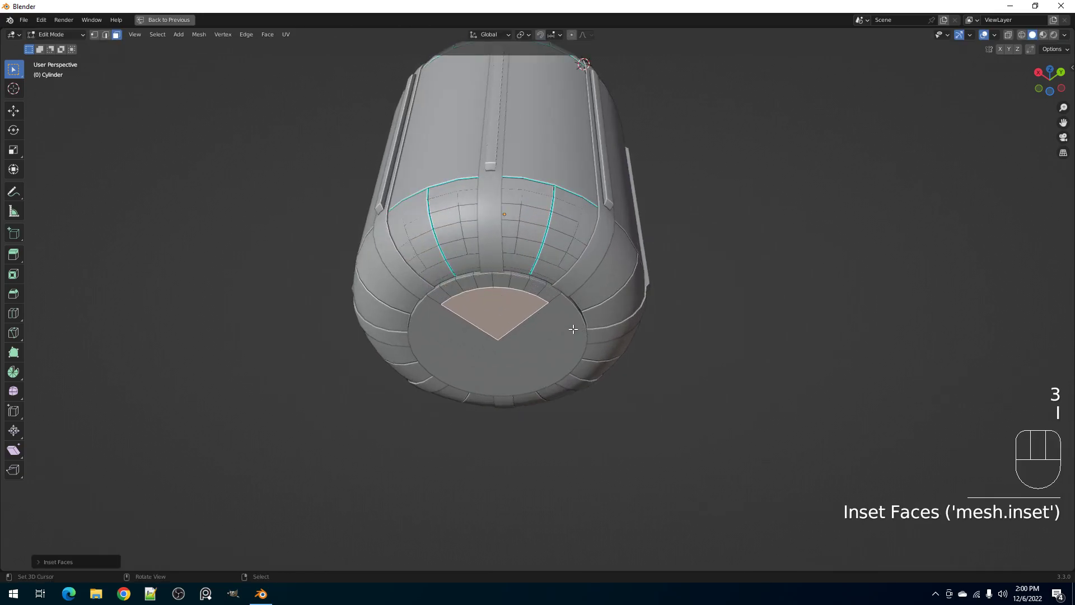
# - Add an edge loop around the base's inset border, placed close to its inner edge
pyautogui.scroll(2, 571, 328)
pyautogui.hotkey('ctrl', 'r')
pyautogui.click(540, 285)
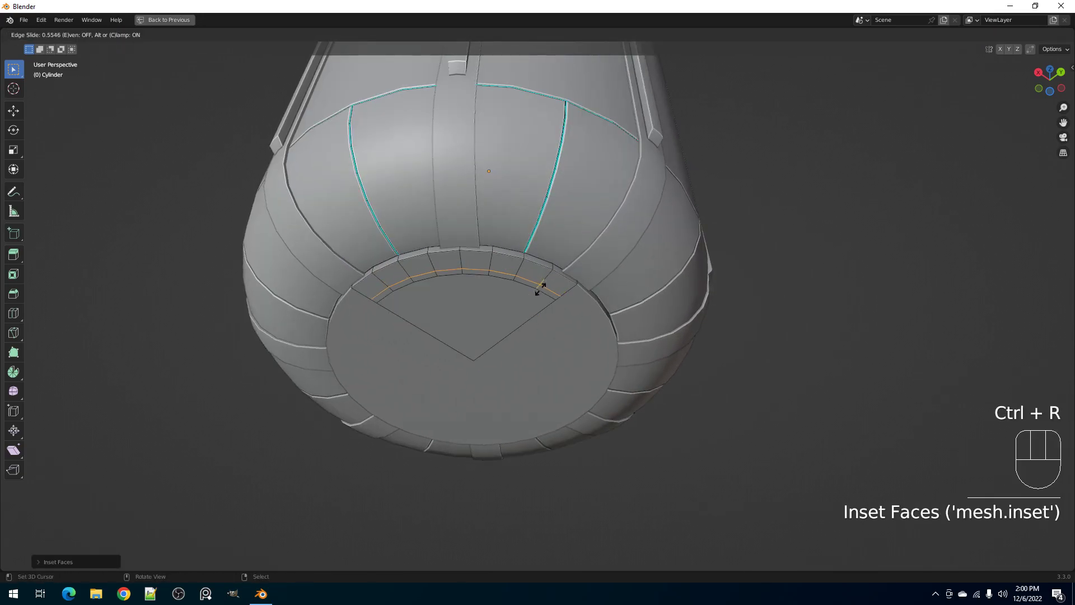
pyautogui.click(540, 289)
# - Extrude the narrow face loop on the base into a ring groove and adjust the groove floor along the Z axis
pyautogui.press('3')
pyautogui.keyDown('alt'); pyautogui.keyDown('shift'); pyautogui.click(513, 277); pyautogui.keyUp('shift'); pyautogui.keyUp('alt')
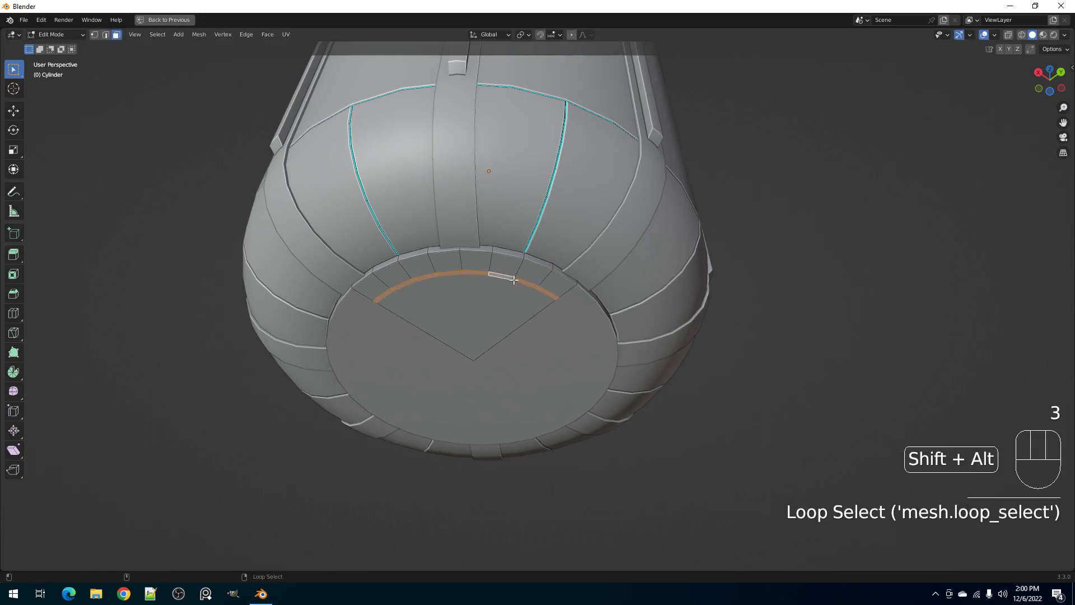
pyautogui.press('e')
pyautogui.click(513, 278)
pyautogui.press('Tab')
pyautogui.scroll(-4, 560, 249)
pyautogui.scroll(7, 559, 250)
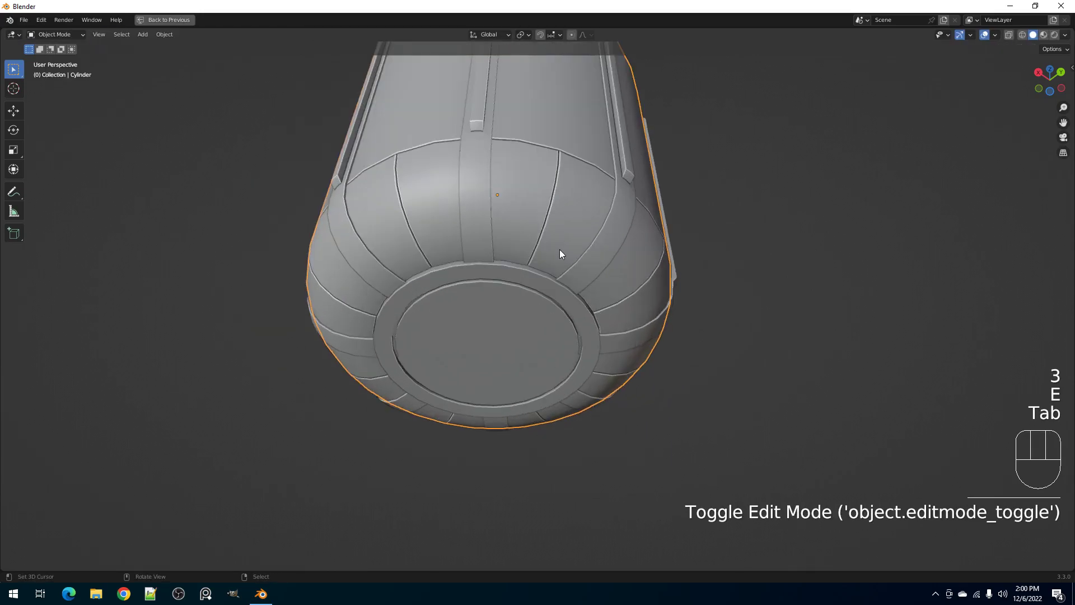
pyautogui.press('Tab')
pyautogui.press('g')
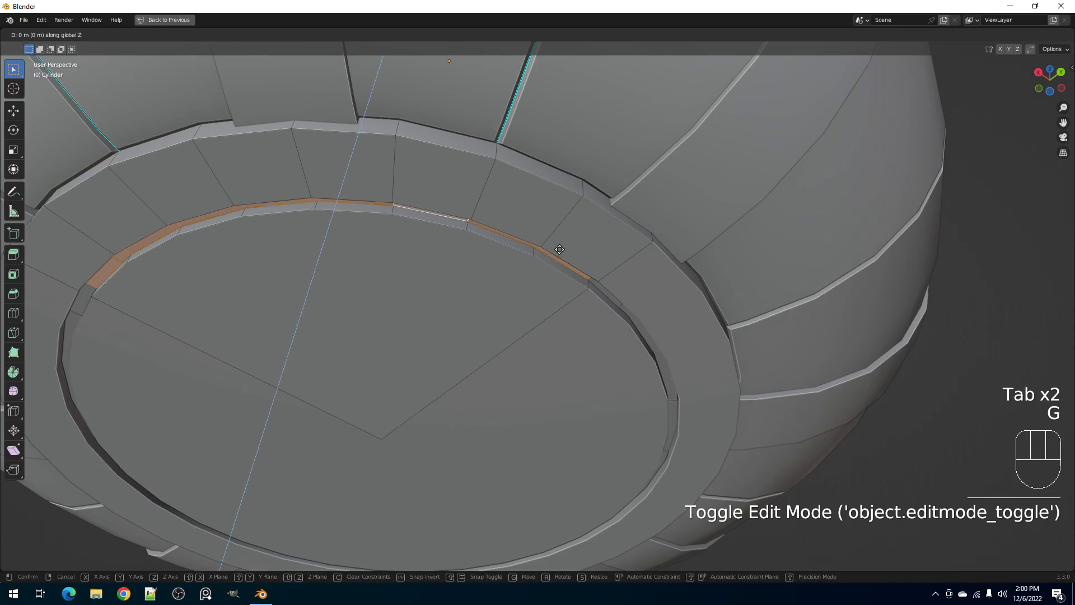
pyautogui.press('Tab')
pyautogui.scroll(-10, 561, 257)
# - Select the generated panels together with their grouped objects and run Creative Flow's Apply Mesh on them
pyautogui.moveTo(570, 224); pyautogui.dragTo(546, 340, button='middle')
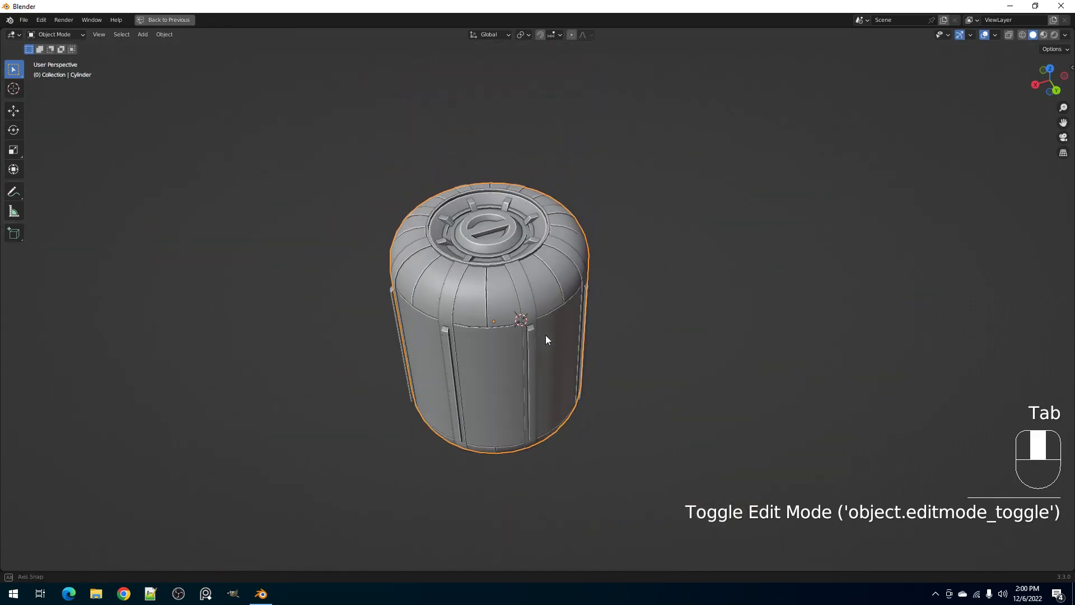
pyautogui.click(506, 292)
pyautogui.hotkey('shift', 'g')
pyautogui.click(505, 293)
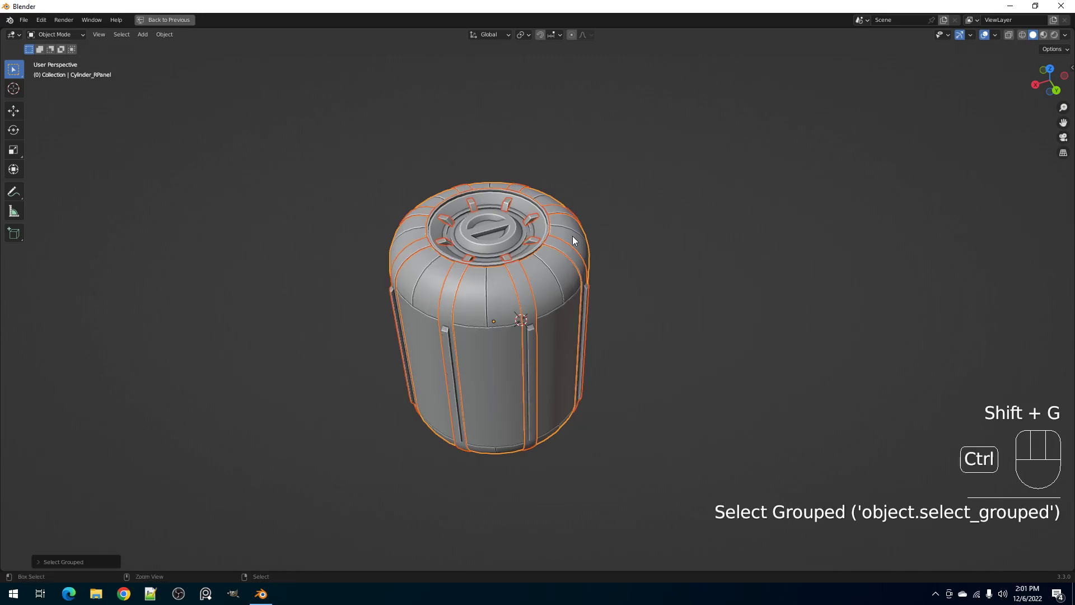
pyautogui.hotkey('ctrl', 'shift', 'x')
pyautogui.click(548, 363)
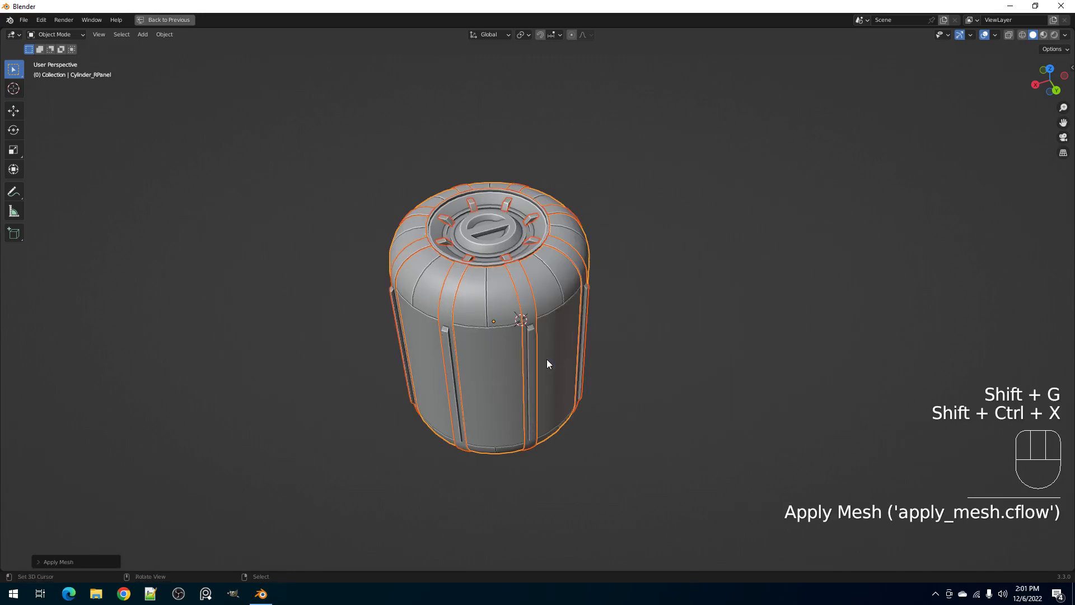
# - Clear the geometry selection in the meshes of the applied objects
pyautogui.press('Tab')
pyautogui.hotkey('alt', 'a')
pyautogui.press('Tab')
pyautogui.moveTo(539, 327); pyautogui.dragTo(562, 338, button='middle')
pyautogui.press('Tab')
pyautogui.press('Tab')
pyautogui.click(486, 269)
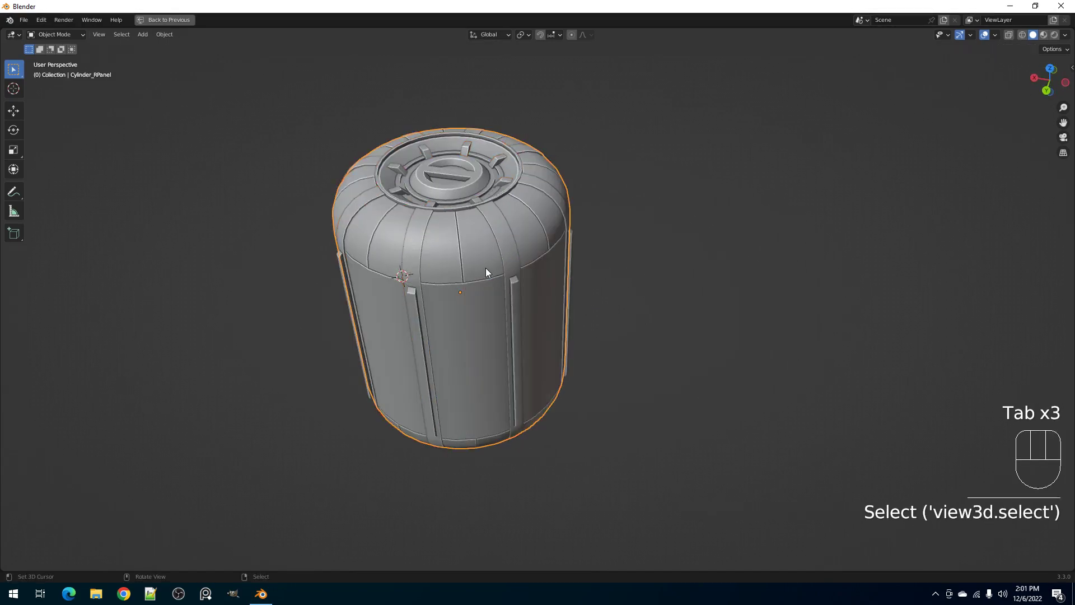
pyautogui.keyDown('alt'); pyautogui.click(486, 268); pyautogui.keyUp('alt')
pyautogui.click(485, 268)
pyautogui.press('Tab')
pyautogui.hotkey('shift', 'ctrl', 'x')
pyautogui.moveTo(502, 303)
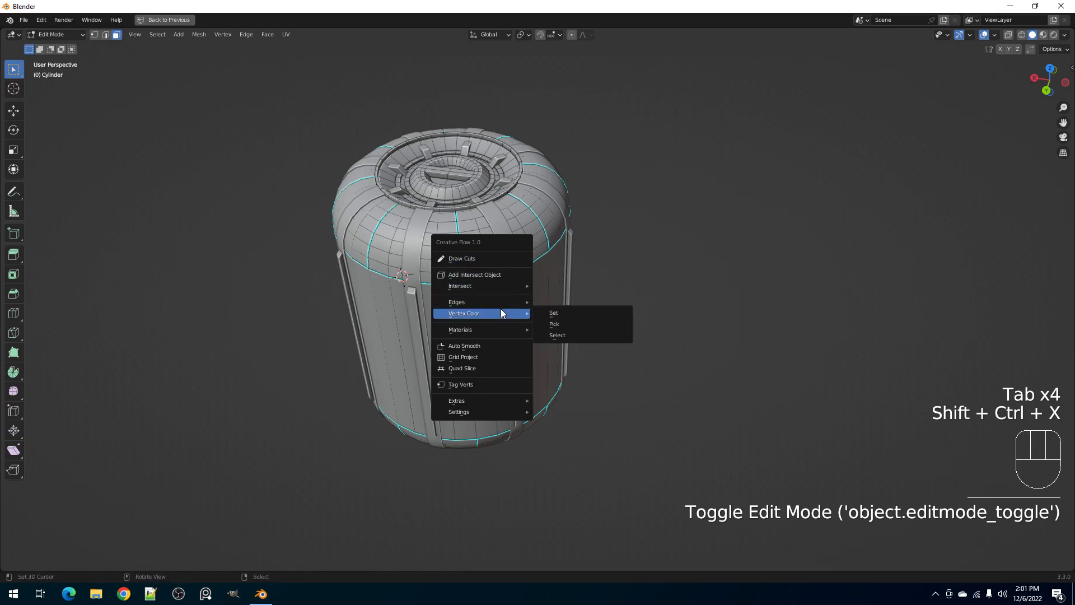
pyautogui.keyDown('alt'); pyautogui.click(564, 324); pyautogui.keyUp('alt')
pyautogui.hotkey('alt', 'a')
pyautogui.press('Tab')
# - Return to object mode and select all objects grouped with the random panels
pyautogui.moveTo(559, 313); pyautogui.dragTo(604, 304, button='middle')
pyautogui.scroll(2, 613, 304)
pyautogui.rightClick(572, 263)
pyautogui.hotkey('shift', 'alt', 'z')
pyautogui.hotkey('shift', 'alt', 'z')
pyautogui.keyDown('shift'); pyautogui.moveTo(577, 253); pyautogui.dragTo(565, 261, button='middle'); pyautogui.keyUp('shift')
pyautogui.hotkey('shift', 'g')
pyautogui.click(567, 253)
# - Try Random VColor on the selected objects with zero saturation and a value range of 0.700 to 0.900, then undo it
pyautogui.hotkey('shift', 'q')
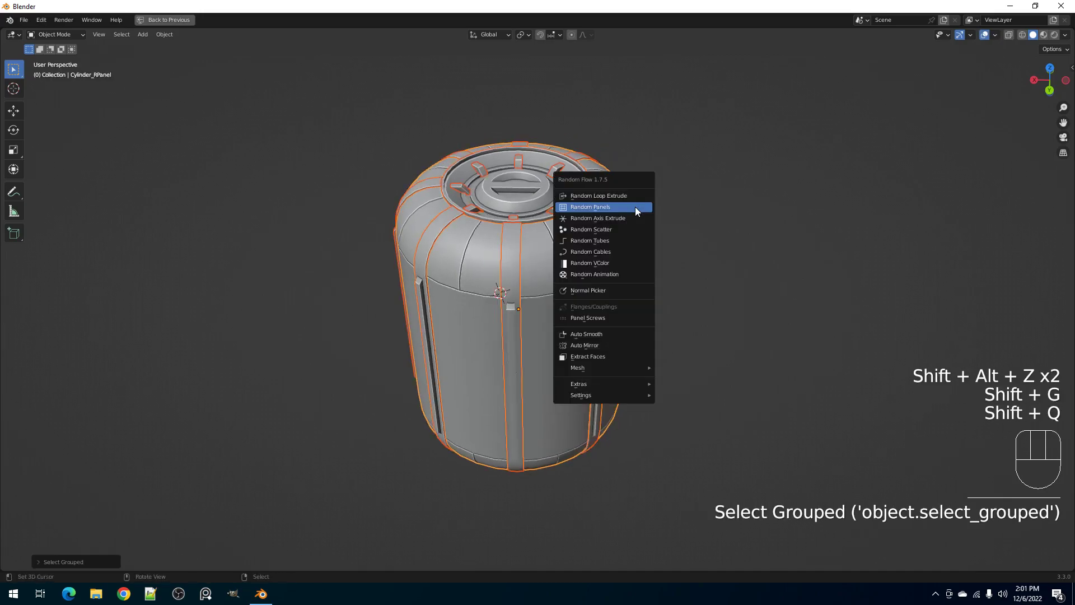
pyautogui.click(618, 261)
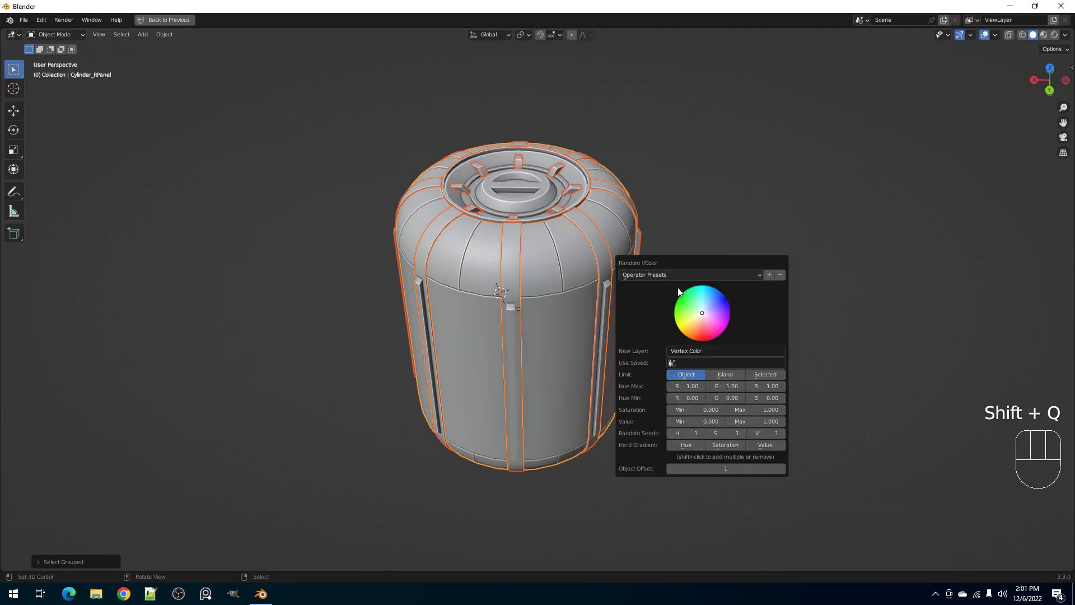
pyautogui.click(691, 273)
pyautogui.click(687, 300)
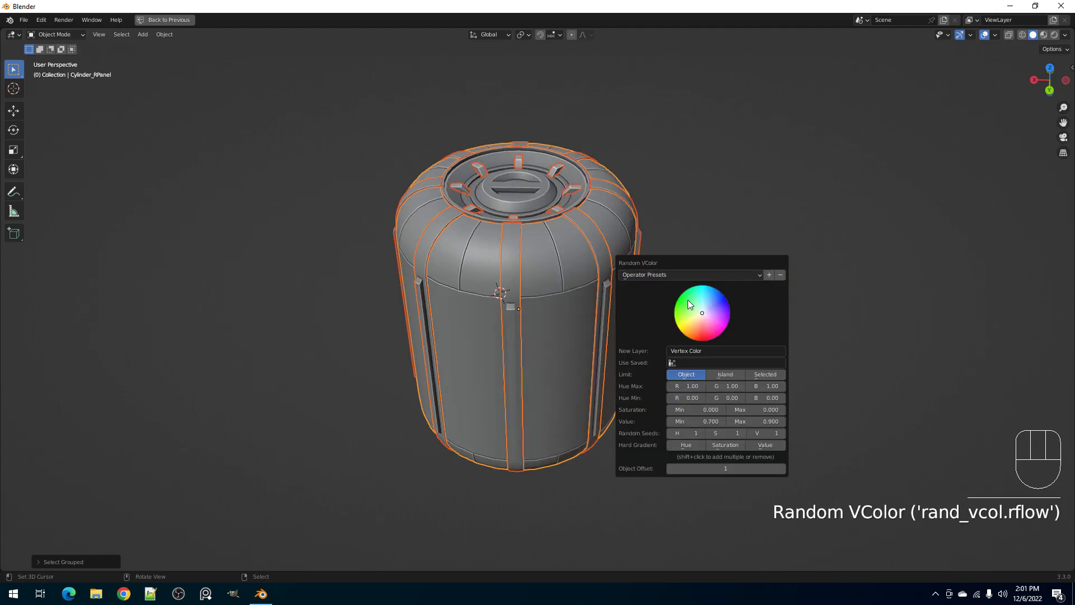
pyautogui.hotkey('shift', 'alt', 'z')
pyautogui.press('F9')
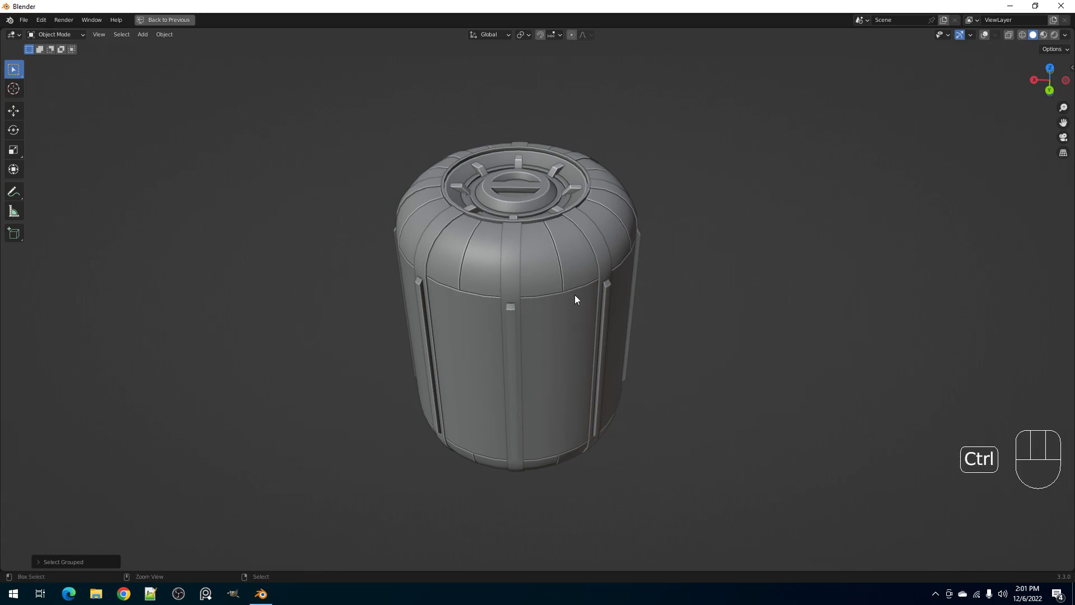
pyautogui.moveTo(576, 293); pyautogui.dragTo(504, 232, button='middle')
pyautogui.hotkey('ctrl', 'z')
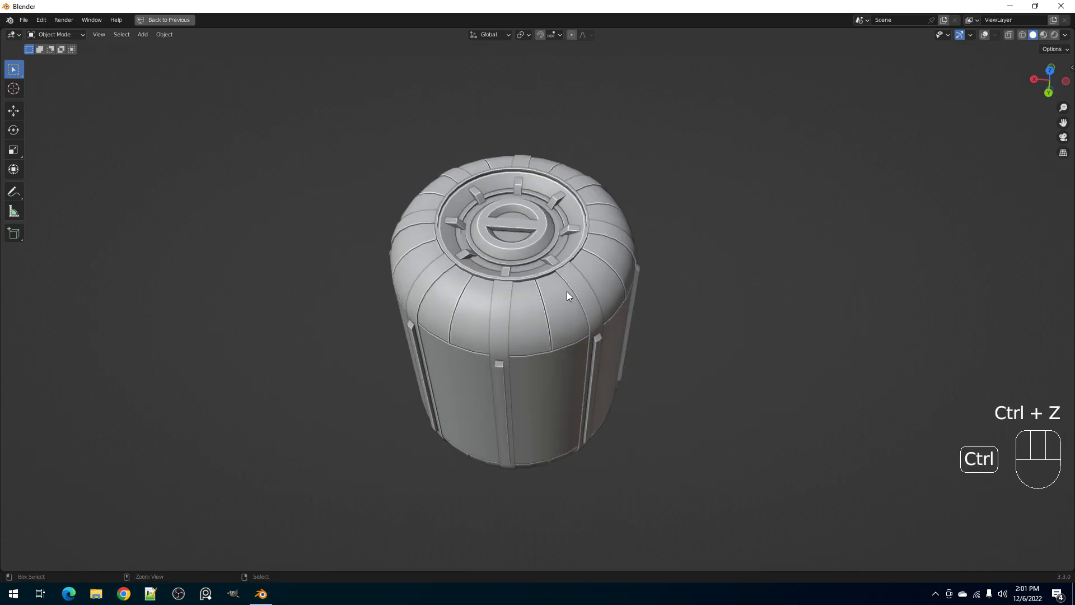
# - Restore the full workspace layout, enlarge the timeline area and save the file as 12345.blend
pyautogui.keyDown('alt'); pyautogui.moveTo(577, 316); pyautogui.dragTo(573, 290, button='middle'); pyautogui.keyUp('alt')
pyautogui.hotkey('ctrl', 'space')
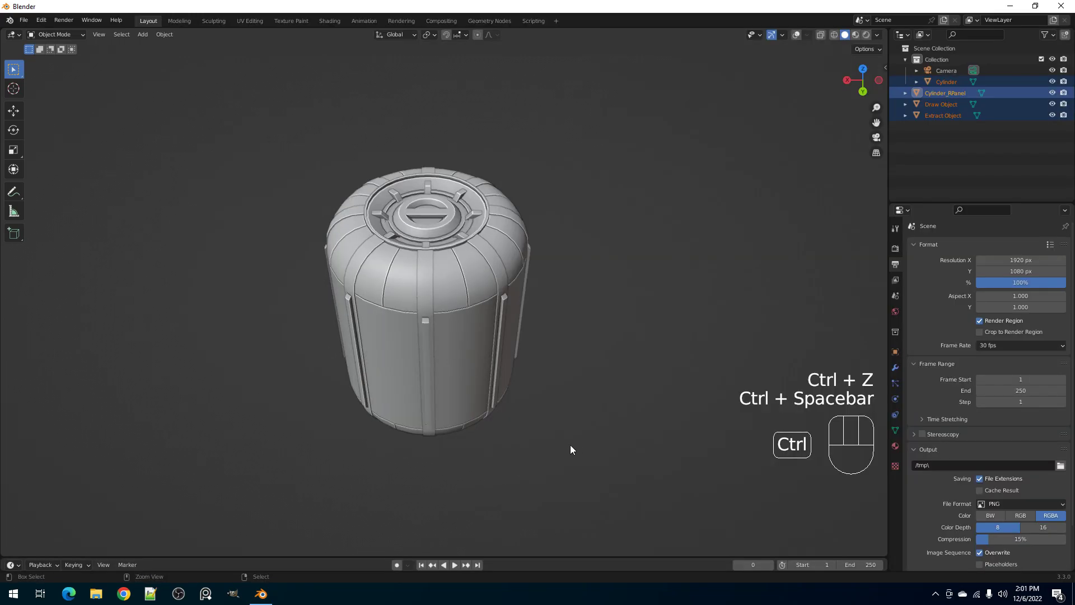
pyautogui.moveTo(534, 556); pyautogui.dragTo(540, 437)
pyautogui.hotkey('ctrl', 's')
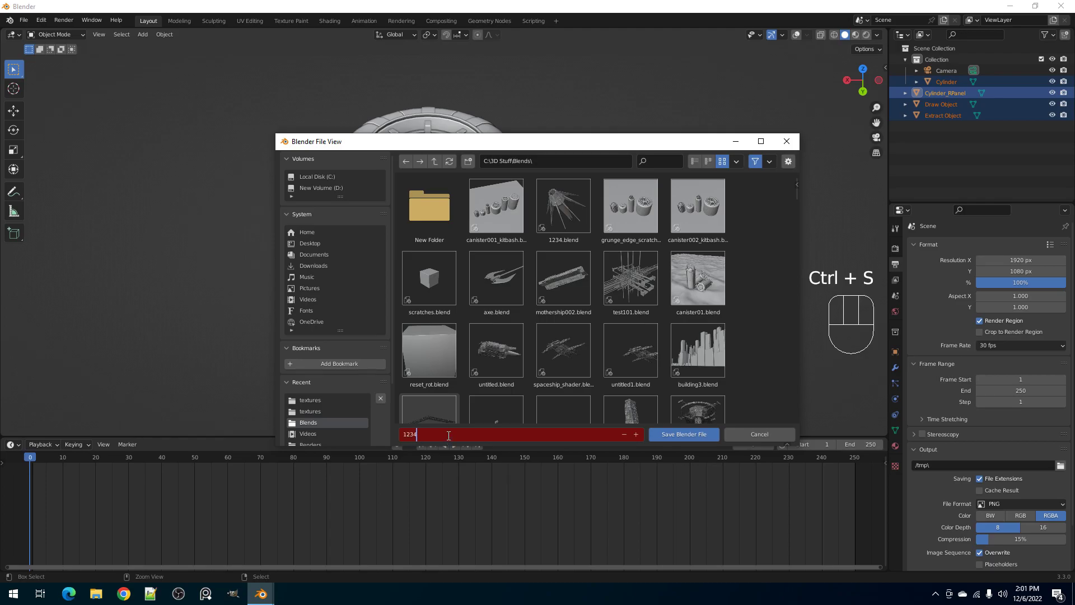
pyautogui.press('Return')
# - Change the enlarged timeline area to a Shader Editor and show the viewport overlays
pyautogui.click(10, 446)
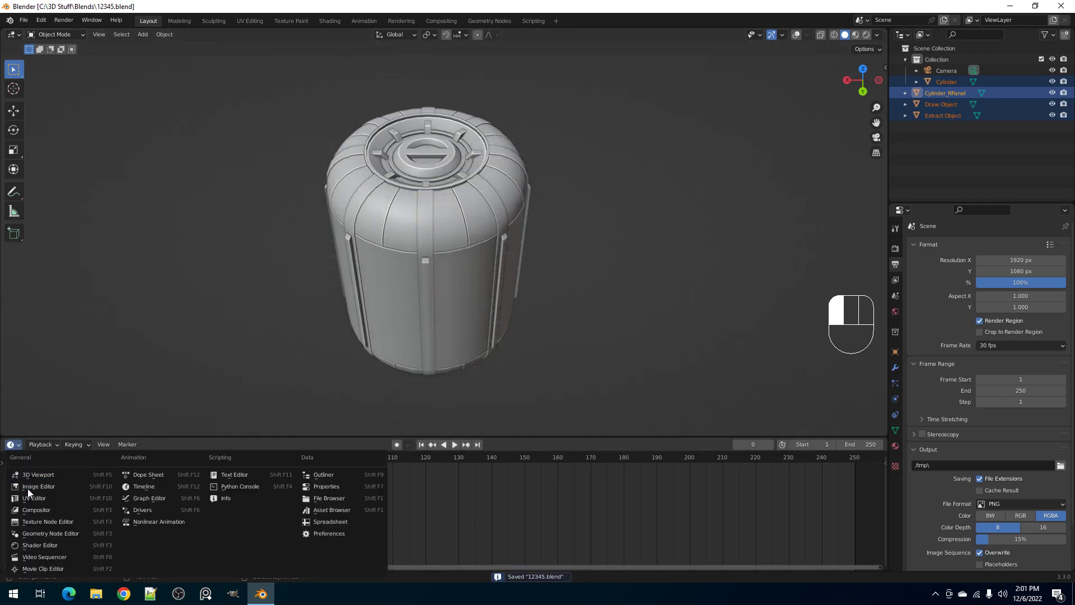
pyautogui.click(35, 498)
pyautogui.hotkey('shift', 'alt', 'z')
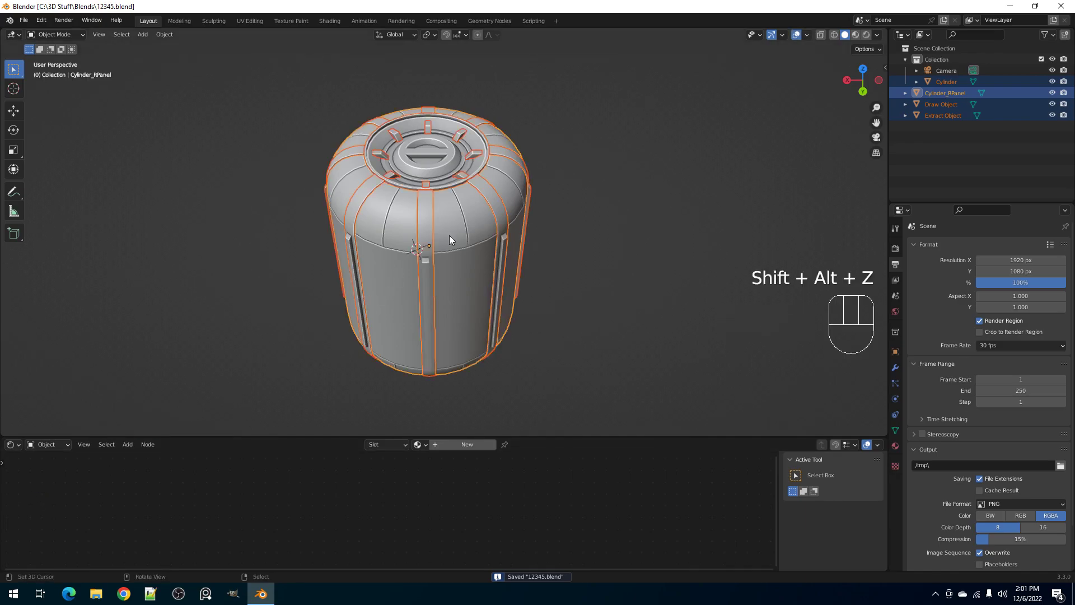
# - Use Creative Flow's Assign VCol Material to give all grouped objects a material named Material, and clear the selection
pyautogui.hotkey('shift', 'g')
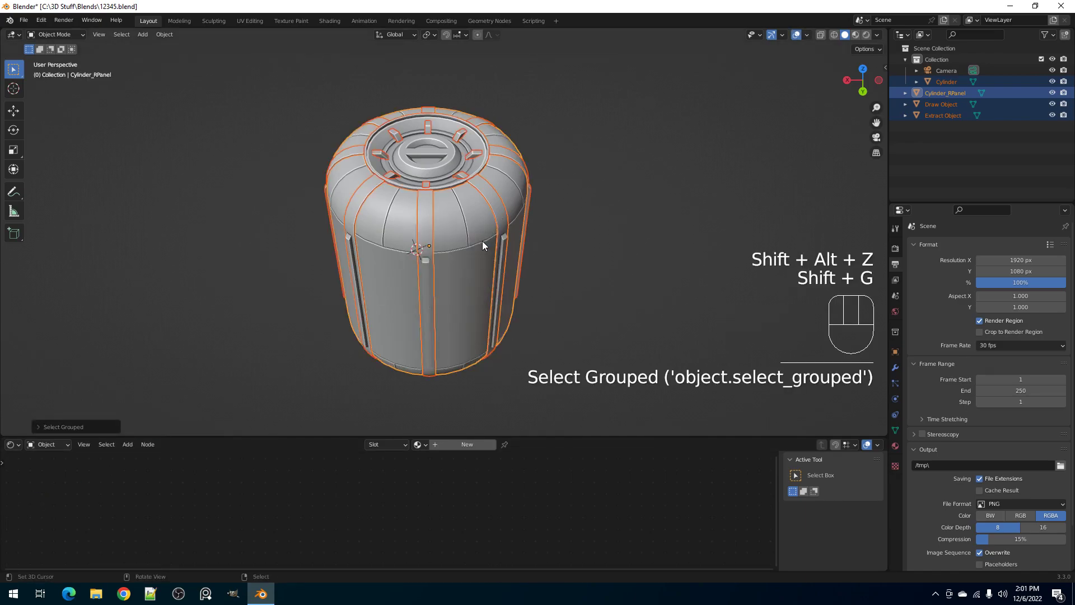
pyautogui.hotkey('shift', 'ctrl', 'x')
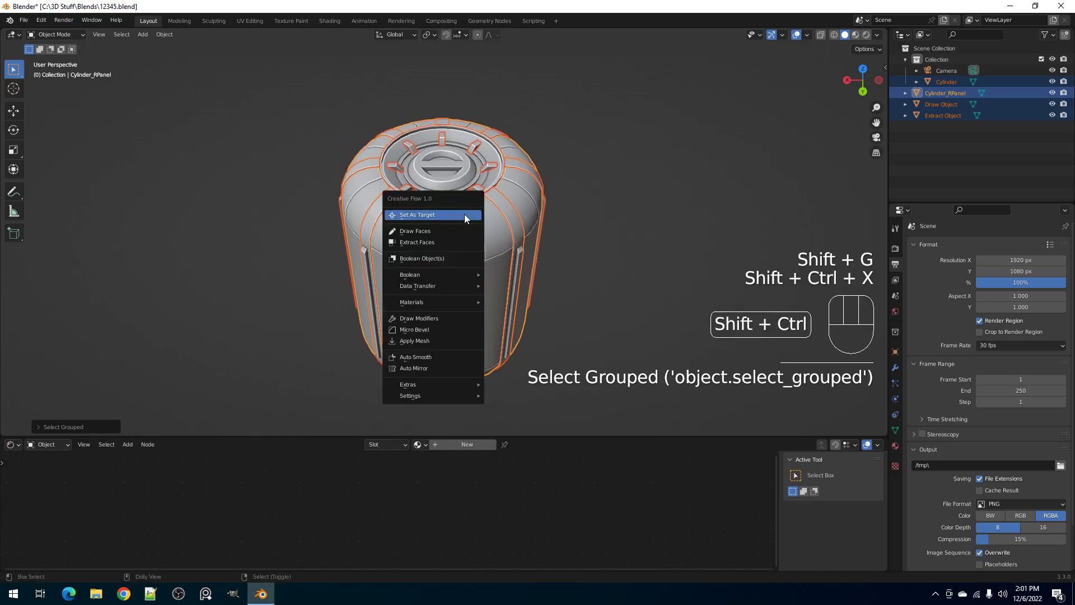
pyautogui.moveTo(436, 286)
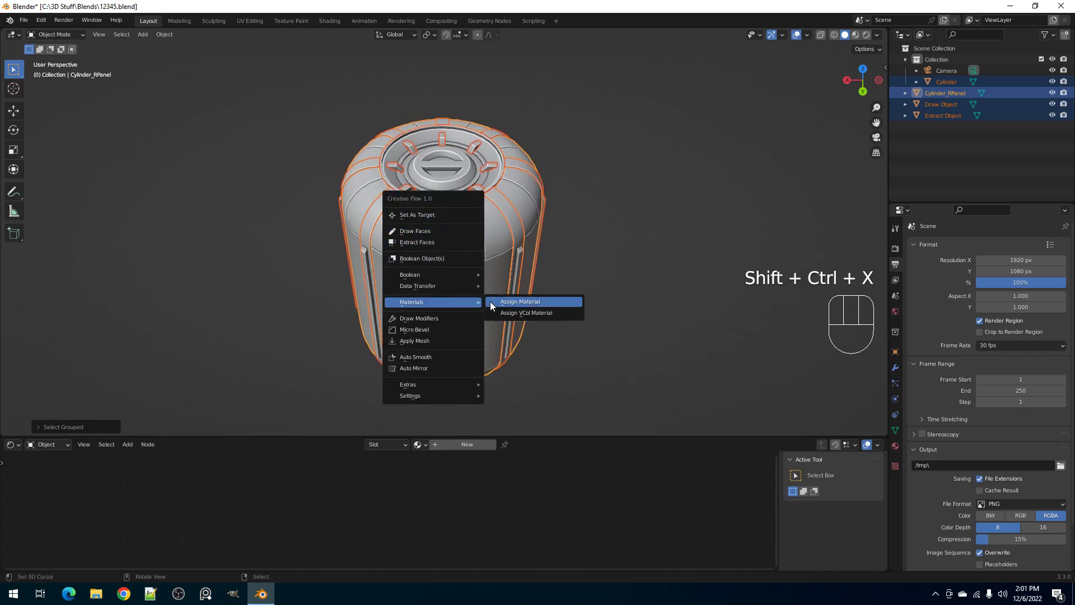
pyautogui.click(505, 313)
pyautogui.moveTo(507, 320); pyautogui.dragTo(540, 241)
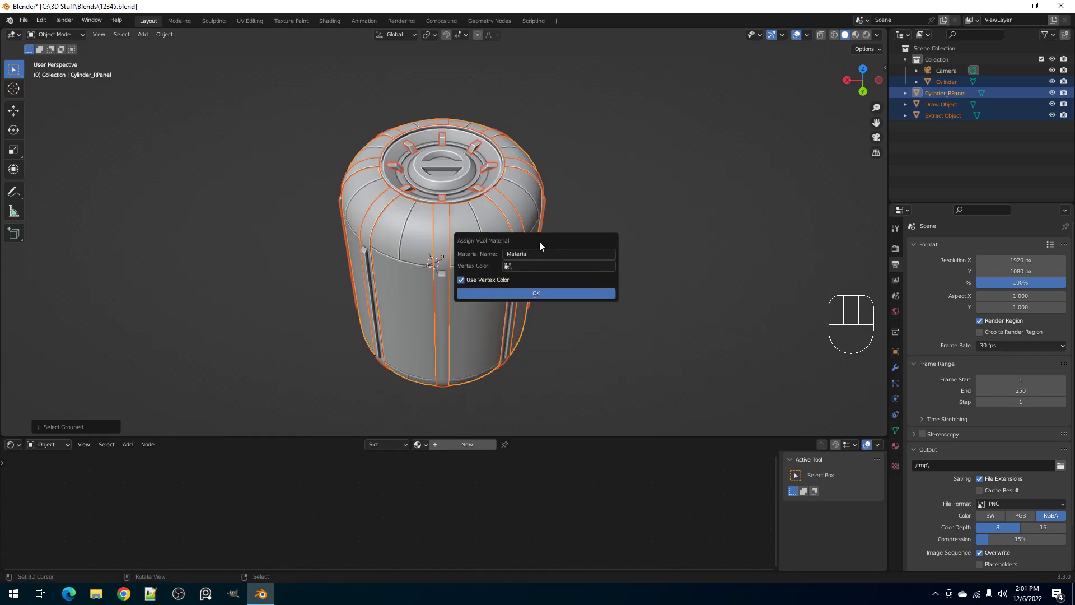
pyautogui.click(509, 292)
pyautogui.hotkey('alt', 'a')
pyautogui.press('Home')
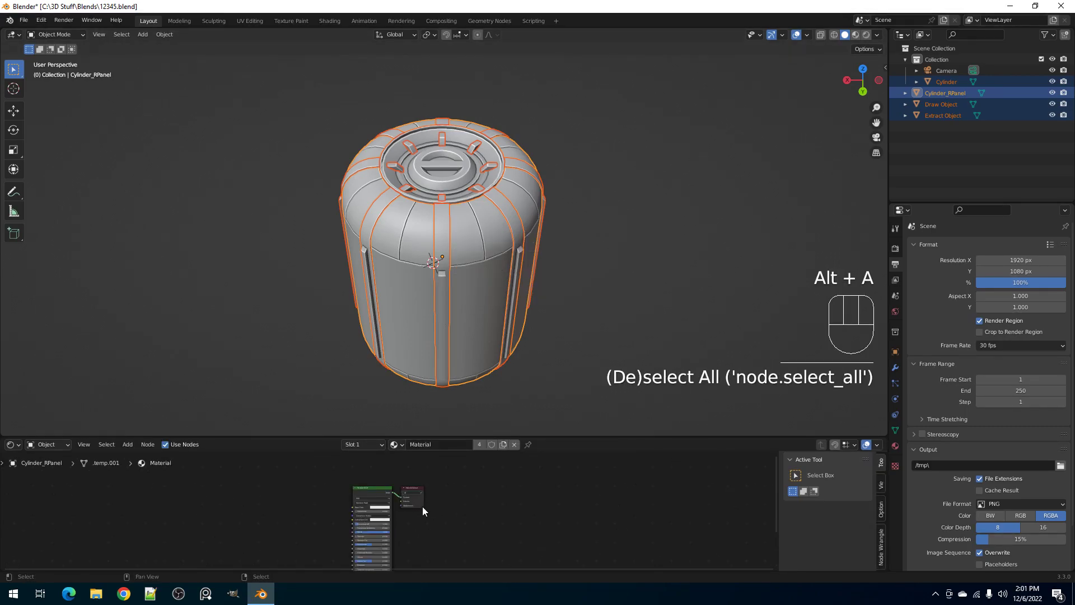
pyautogui.hotkey('alt', 'a')
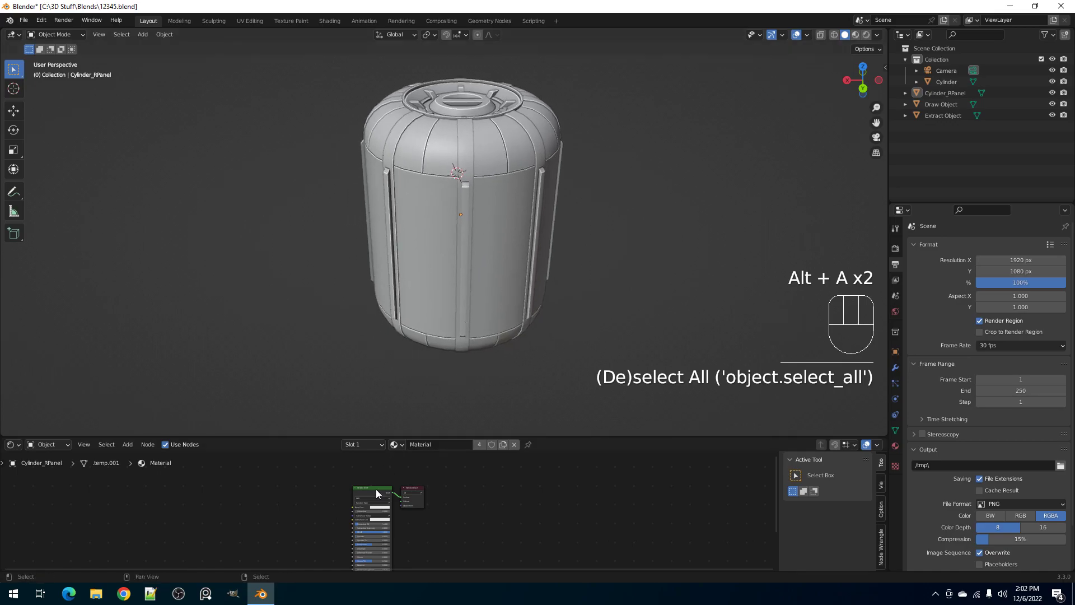
# - Add an Object Info node to the material and connect its Random output to the Principled BSDF's Base Color
pyautogui.hotkey('ctrl', 'space')
pyautogui.scroll(4, 313, 307)
pyautogui.hotkey('shift', 'a')
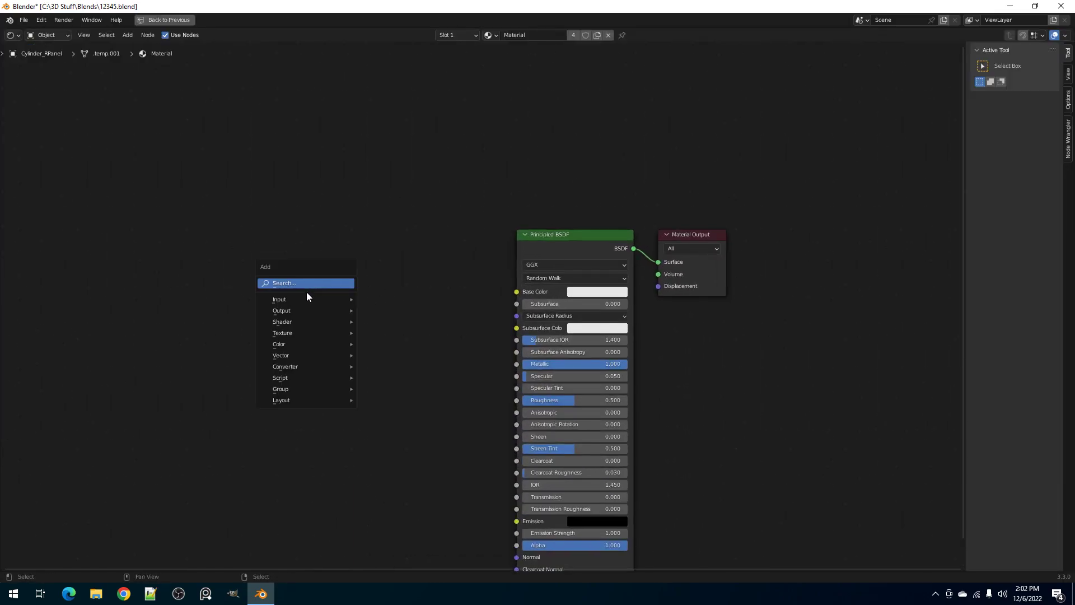
pyautogui.moveTo(303, 301)
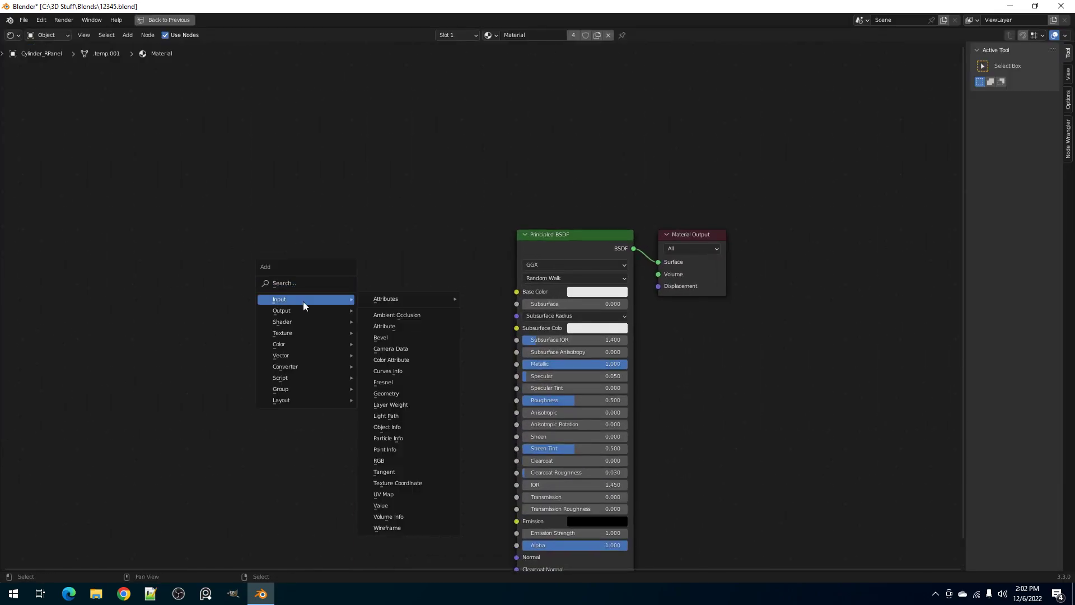
pyautogui.click(390, 428)
pyautogui.click(219, 308)
pyautogui.scroll(2, 369, 373)
pyautogui.moveTo(356, 393); pyautogui.dragTo(620, 284)
pyautogui.moveTo(313, 321); pyautogui.dragTo(160, 322)
# - Insert a ColorRamp before Base Color with Constant interpolation and its white stop at position 0.409
pyautogui.hotkey('shift', 'a')
pyautogui.moveTo(387, 390)
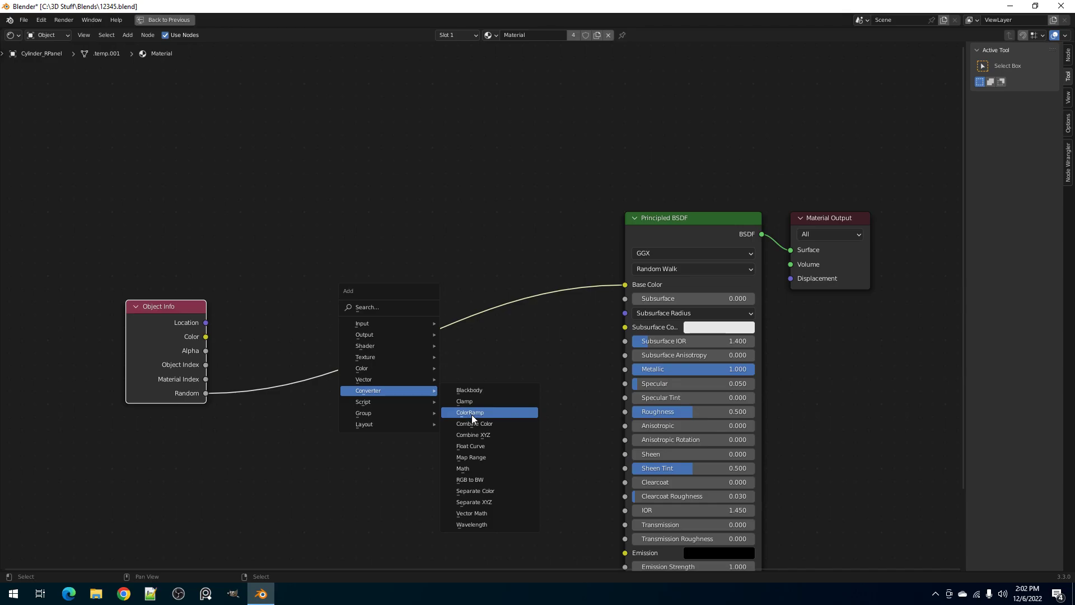
pyautogui.click(472, 414)
pyautogui.click(524, 334)
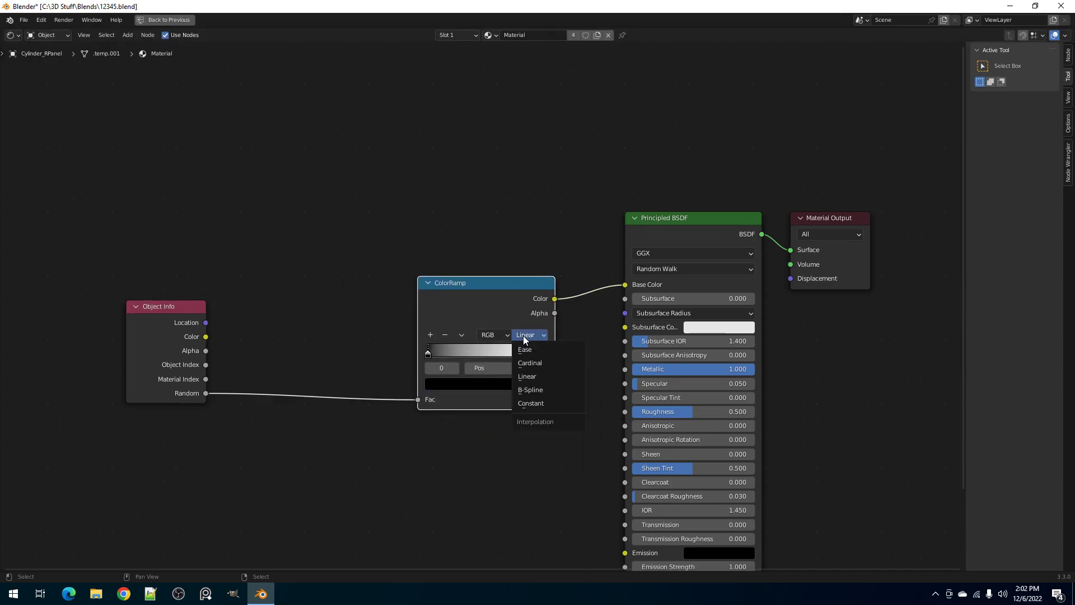
pyautogui.click(536, 409)
pyautogui.moveTo(525, 352); pyautogui.dragTo(520, 353)
# - Insert a White Noise Texture before the ColorRamp, set it to 1D and feed Object Info's Random output into W
pyautogui.scroll(-1, 347, 368)
pyautogui.moveTo(228, 375); pyautogui.dragTo(334, 340, button='middle')
pyautogui.moveTo(272, 314); pyautogui.dragTo(169, 314)
pyautogui.hotkey('shift', 'a')
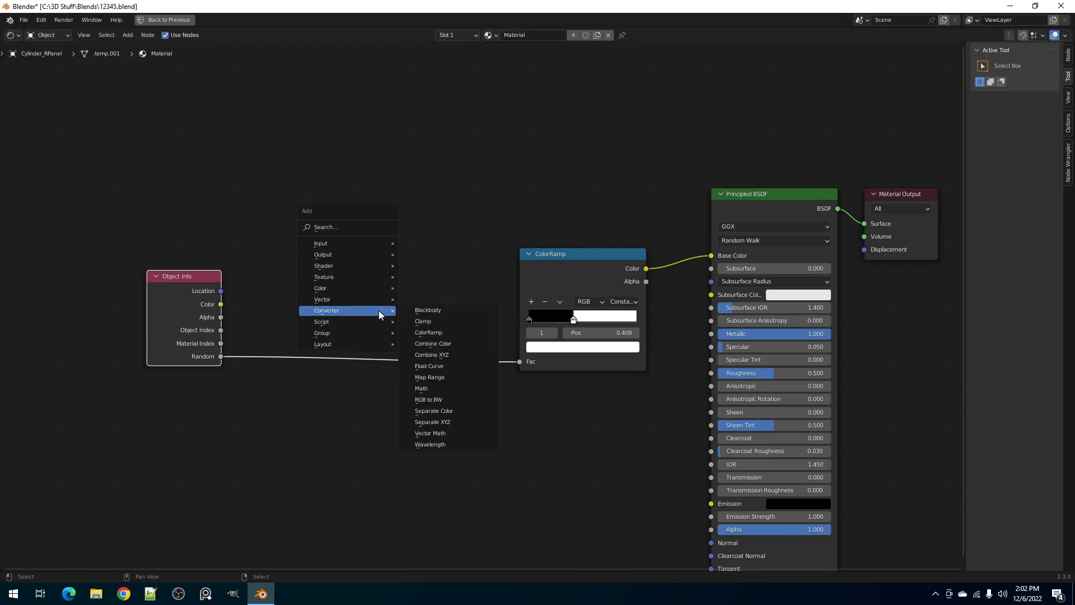
pyautogui.moveTo(355, 280)
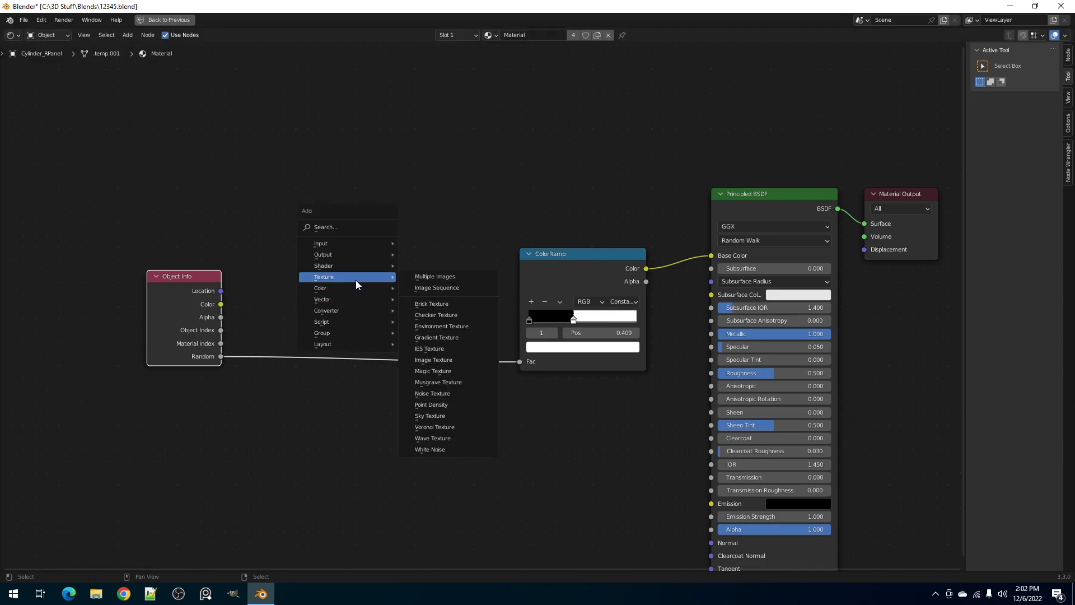
pyautogui.click(438, 449)
pyautogui.click(415, 314)
pyautogui.click(435, 352)
pyautogui.click(431, 386)
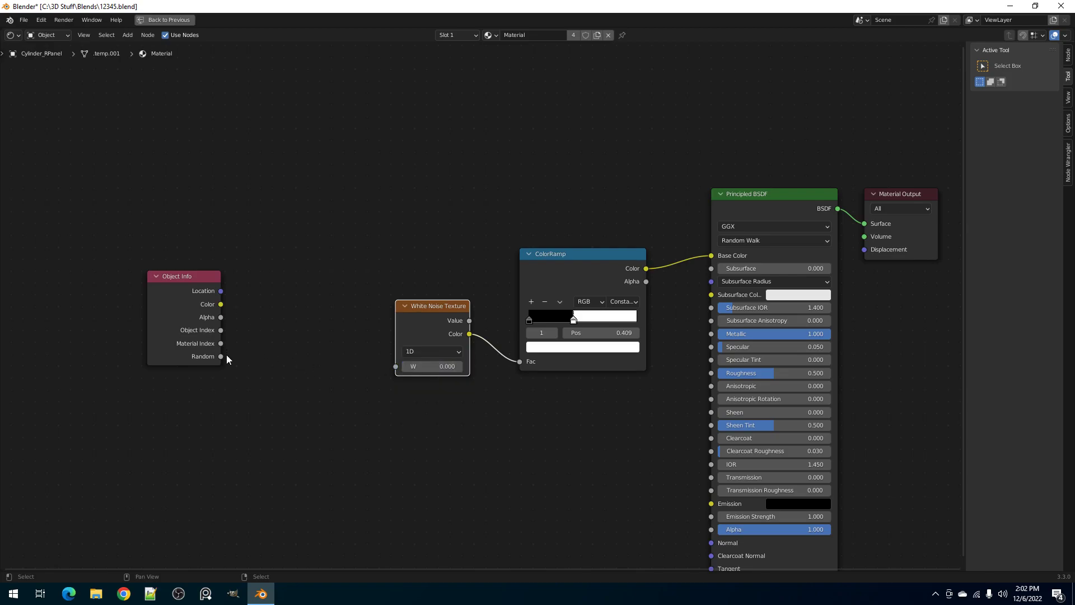
pyautogui.moveTo(226, 356); pyautogui.dragTo(396, 366)
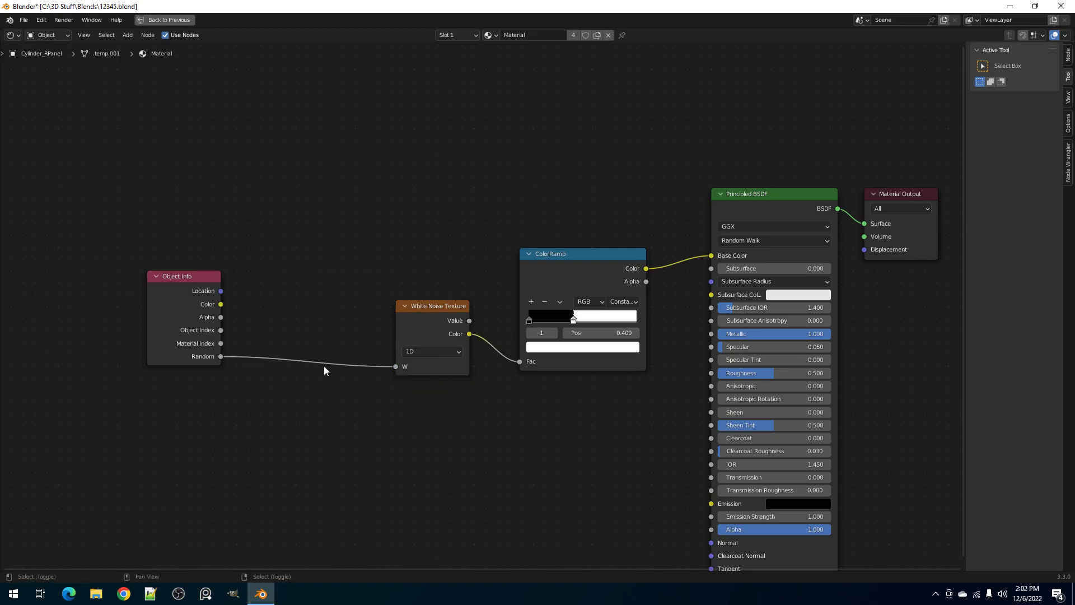
# - Insert a Math node set to Add between the Object Info and White Noise Texture nodes
pyautogui.moveTo(403, 320); pyautogui.dragTo(413, 304)
pyautogui.hotkey('shift', 'a')
pyautogui.moveTo(316, 366)
pyautogui.click(389, 444)
pyautogui.click(417, 364)
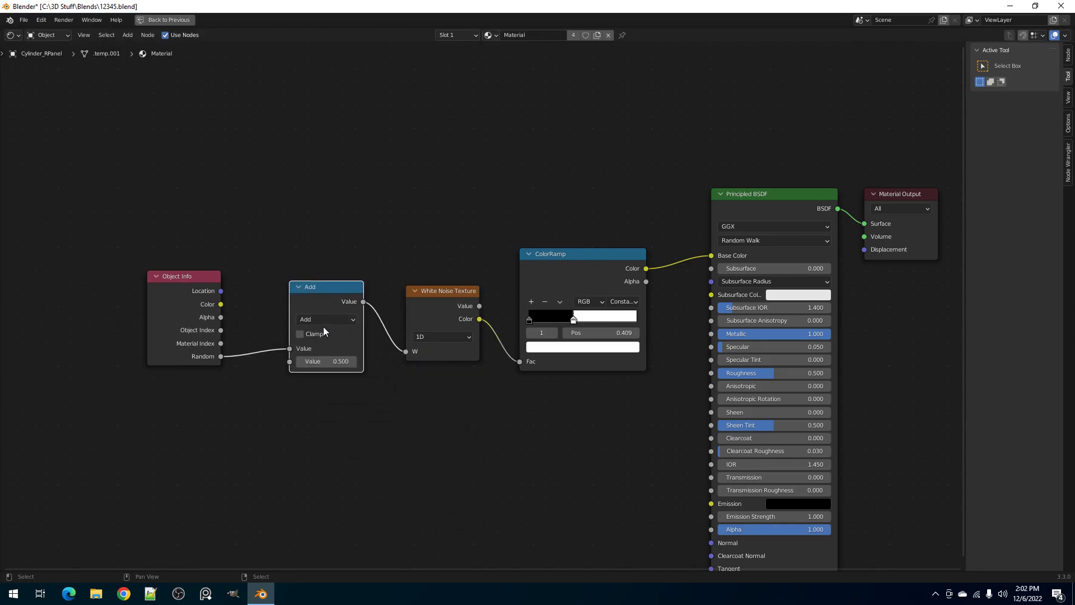
# - Show the viewport in Rendered shading and enable HDRI lighting for the world
pyautogui.hotkey('ctrl', 'space')
pyautogui.press('z')
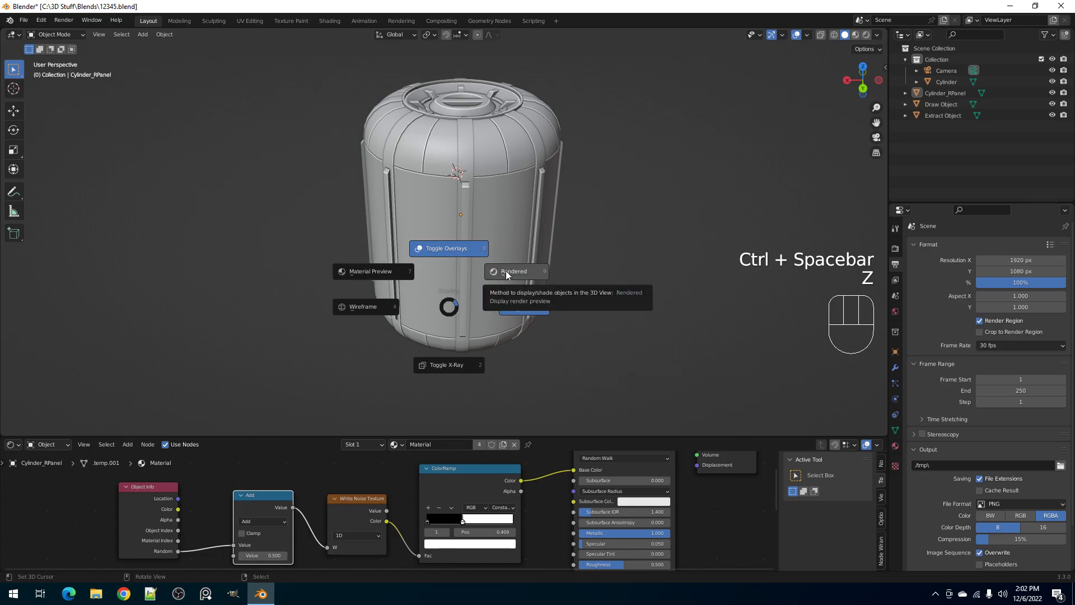
pyautogui.click(506, 271)
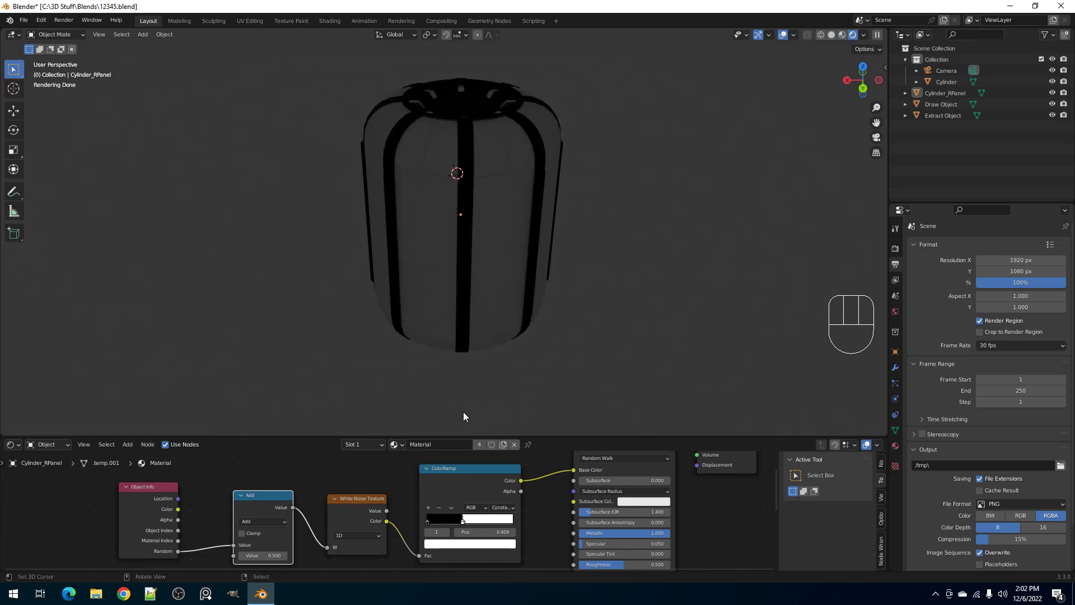
pyautogui.click(896, 311)
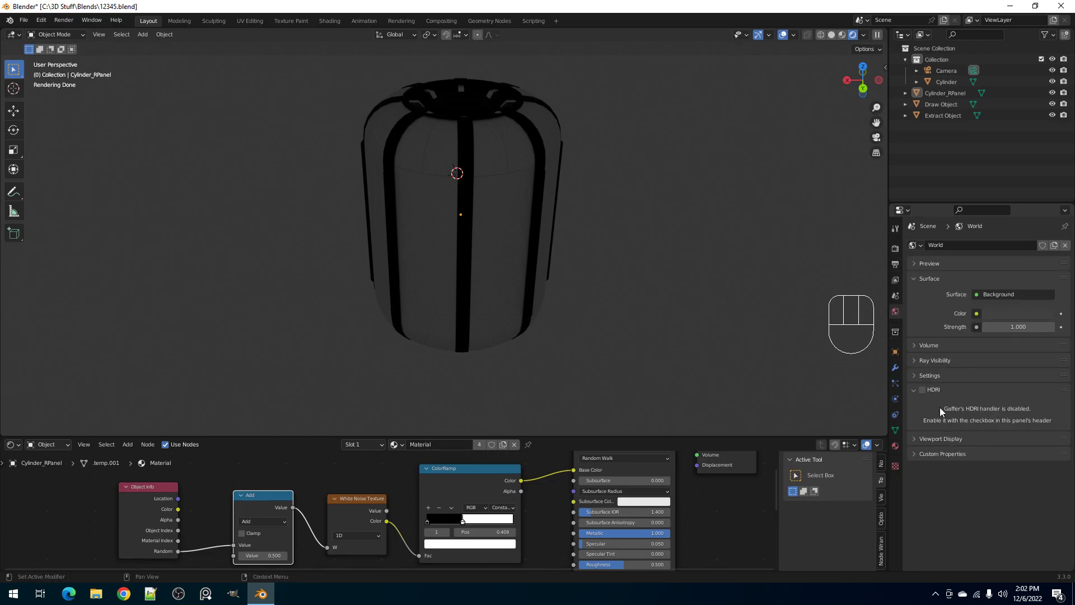
pyautogui.click(922, 389)
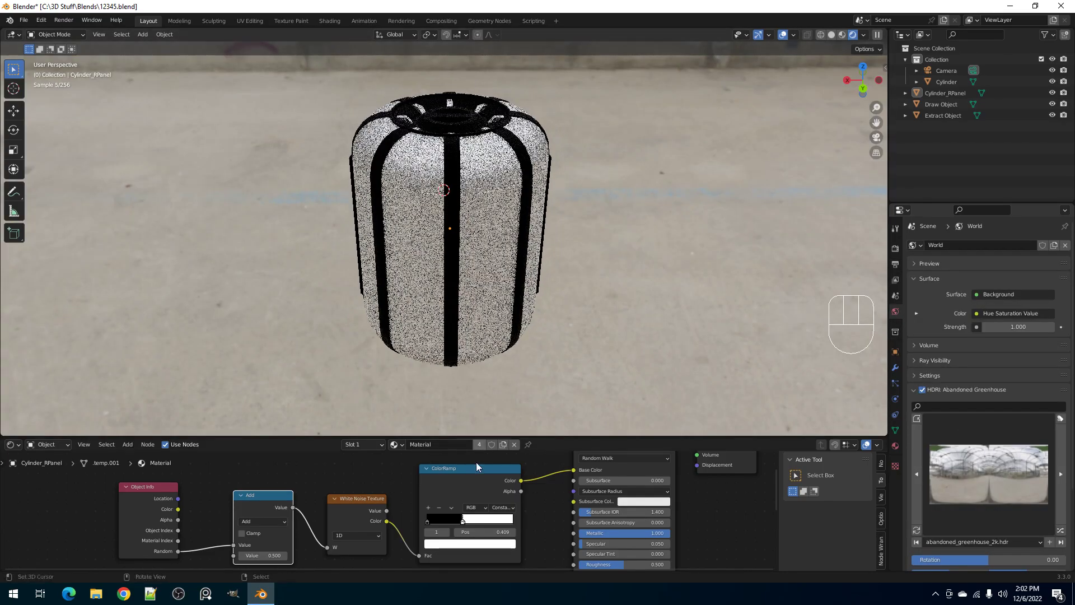
# - Lighten the ColorRamp's black stop to grey and raise the Add node's value to 1.600
pyautogui.click(445, 543)
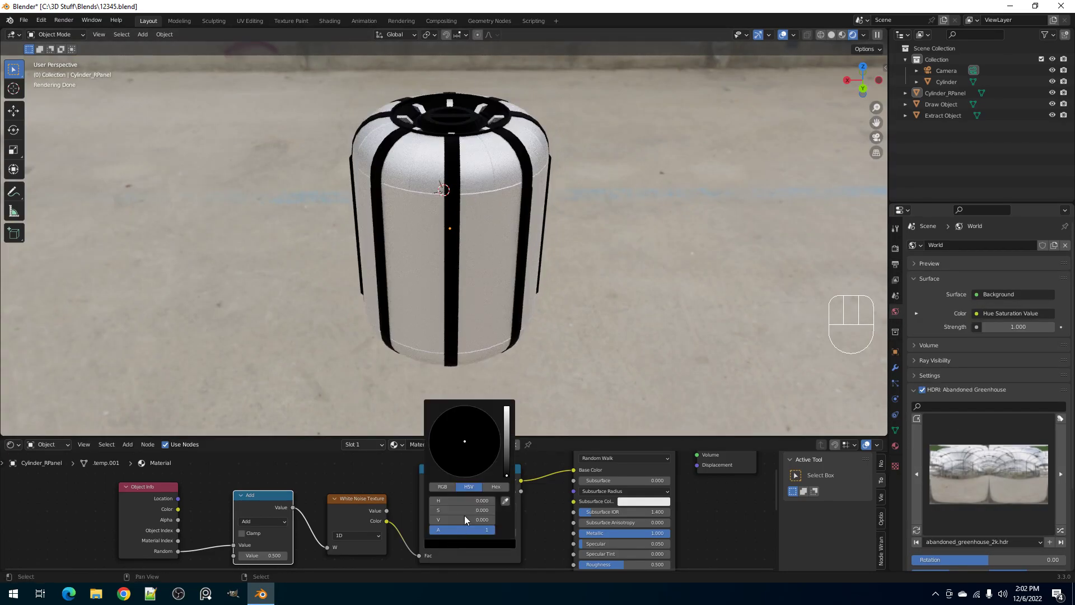
pyautogui.click(509, 422)
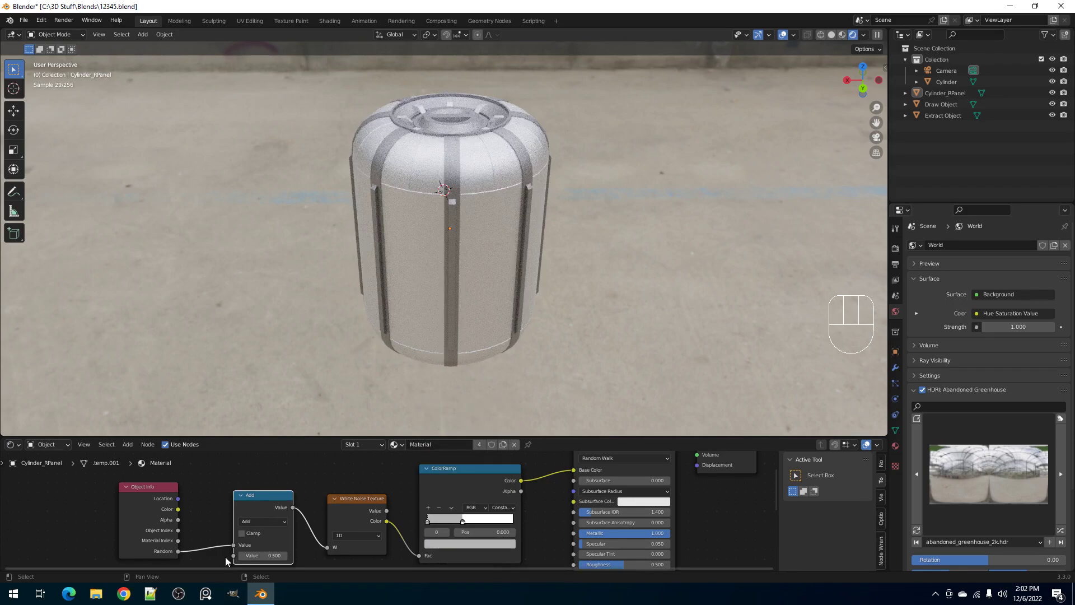
pyautogui.keyDown('ctrl'); pyautogui.scroll(3, 271, 556); pyautogui.keyUp('ctrl')
pyautogui.keyDown('ctrl'); pyautogui.scroll(3, 271, 556); pyautogui.keyUp('ctrl')
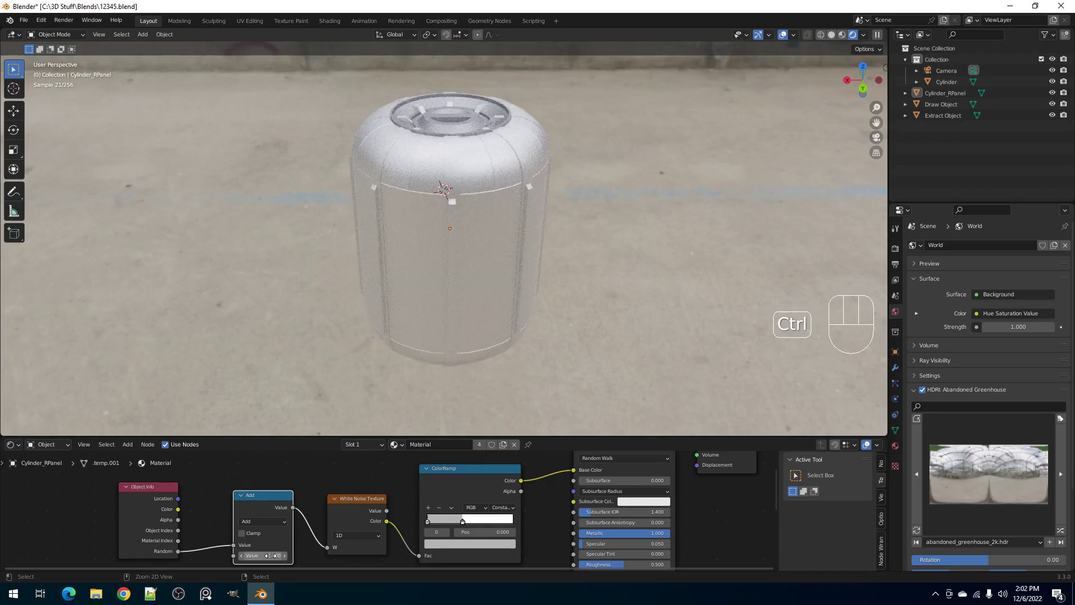
pyautogui.keyDown('ctrl'); pyautogui.scroll(6, 271, 556); pyautogui.keyUp('ctrl')
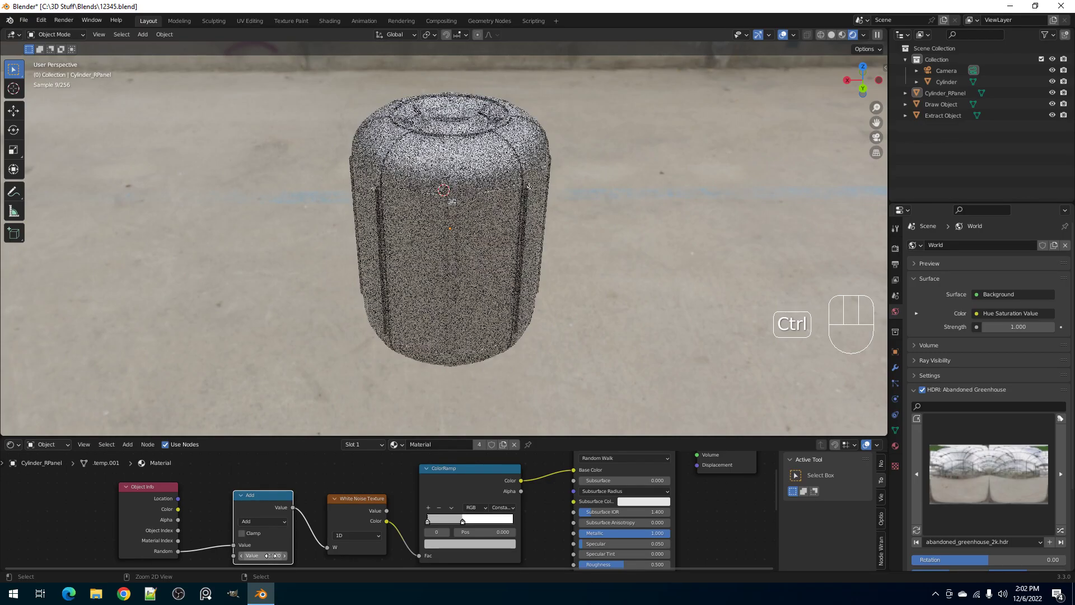
pyautogui.keyDown('ctrl'); pyautogui.scroll(1, 271, 557); pyautogui.keyUp('ctrl')
# - Return the viewport to Solid shading and move the Add, White Noise Texture and ColorRamp nodes into a tidier row
pyautogui.moveTo(542, 271); pyautogui.dragTo(531, 291, button='middle')
pyautogui.press('z')
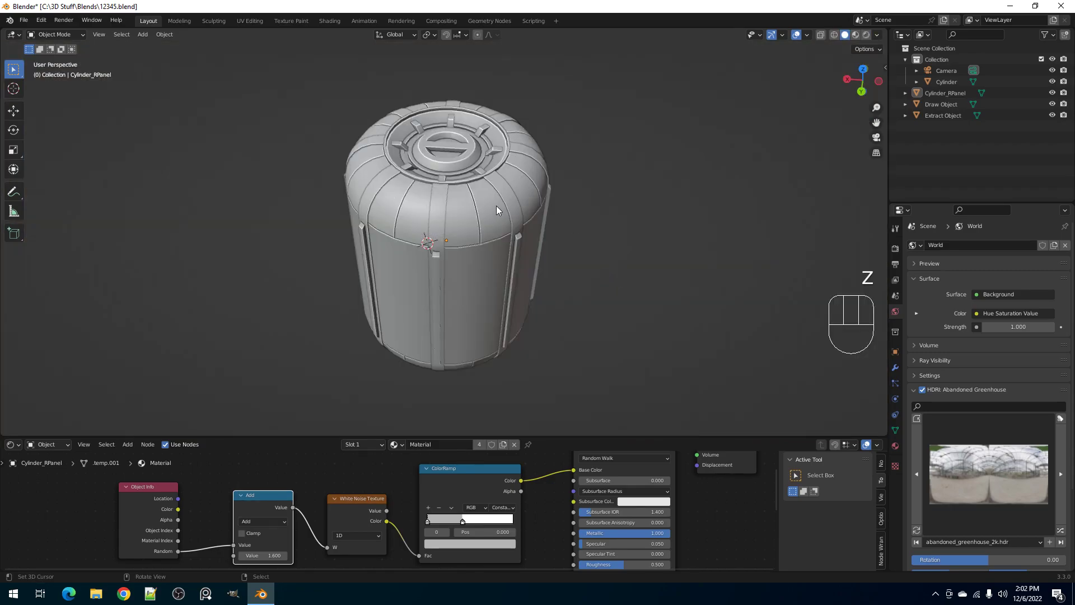
pyautogui.scroll(2, 305, 507)
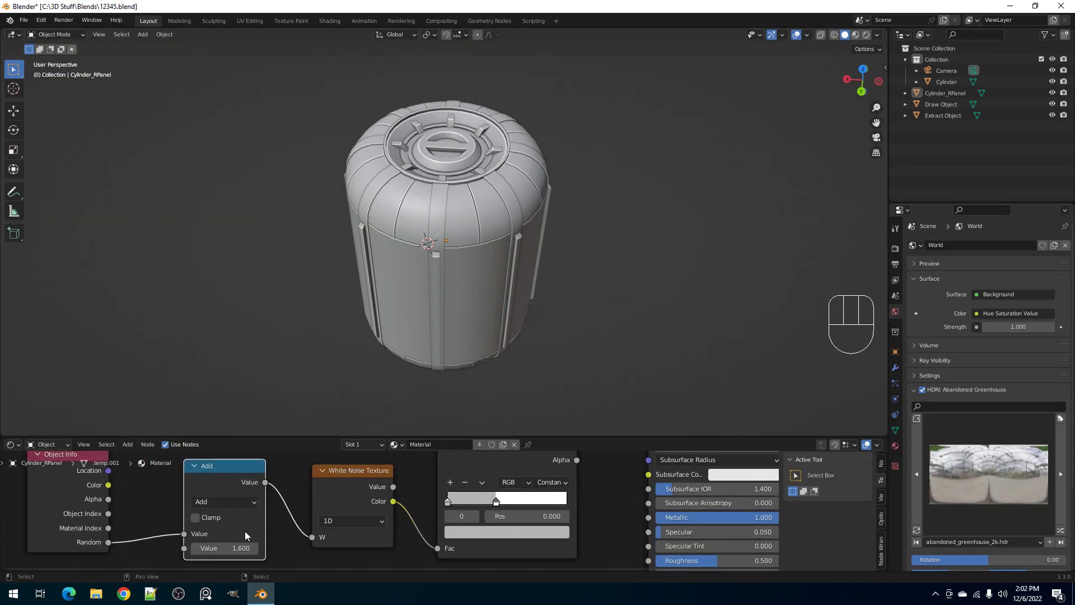
pyautogui.scroll(-4, 245, 536)
pyautogui.moveTo(170, 505); pyautogui.dragTo(197, 508)
pyautogui.moveTo(310, 522); pyautogui.dragTo(334, 496, button='middle')
pyautogui.moveTo(368, 469); pyautogui.dragTo(354, 475)
pyautogui.moveTo(384, 530); pyautogui.dragTo(379, 540, button='middle')
pyautogui.moveTo(469, 467); pyautogui.dragTo(455, 477)
pyautogui.scroll(3, 456, 498)
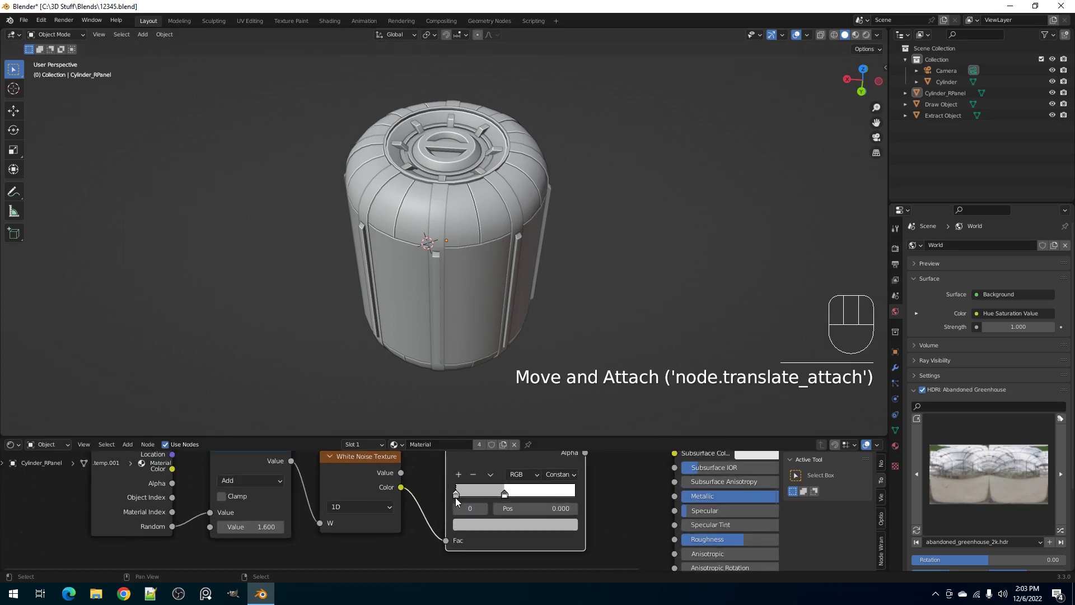
# - Add a middle stop at position 0.205 to the ColorRamp, darken it to value 0.174, and show the viewport in Rendered shading
pyautogui.scroll(1, 448, 511)
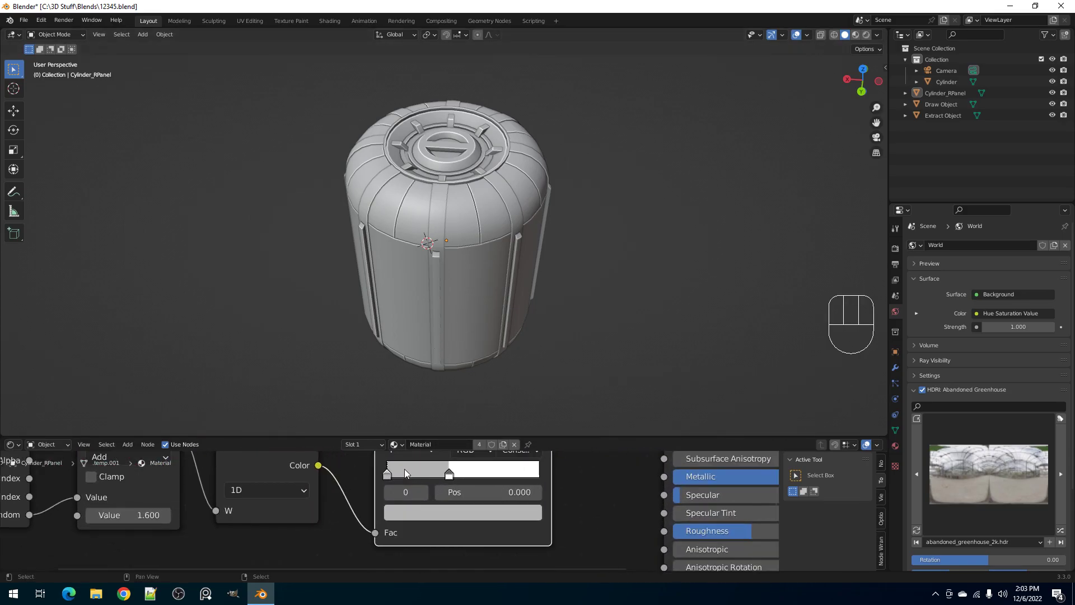
pyautogui.click(391, 463)
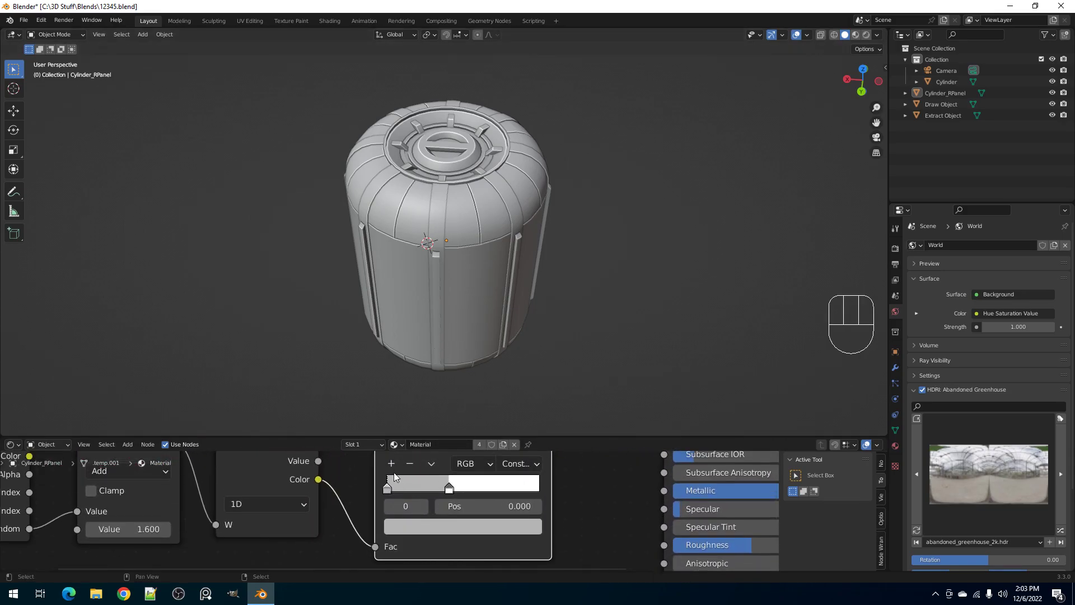
pyautogui.click(428, 527)
pyautogui.click(526, 350)
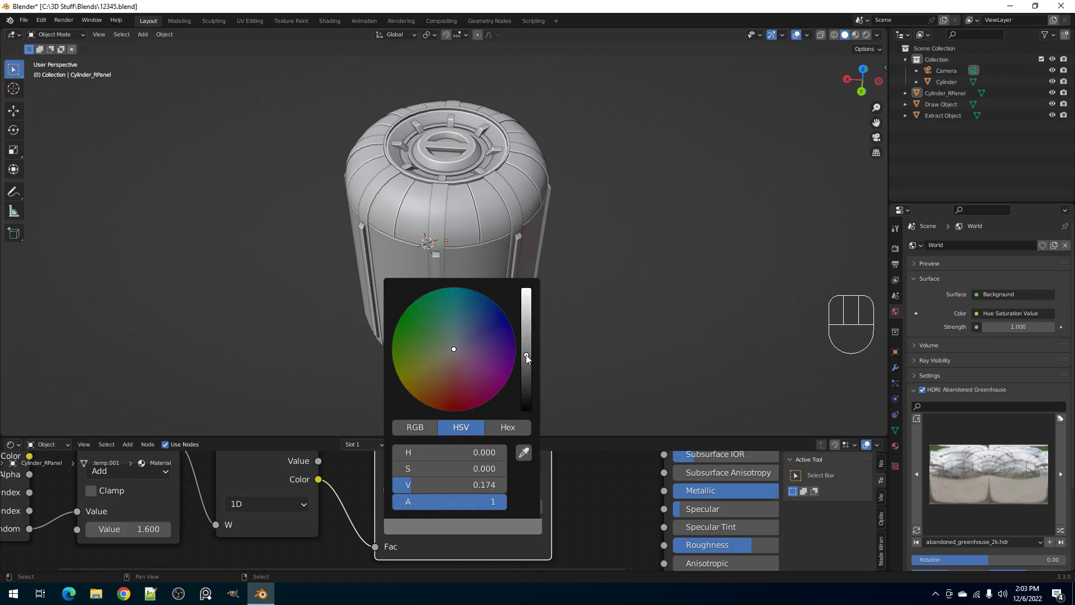
pyautogui.press('z')
pyautogui.click(603, 219)
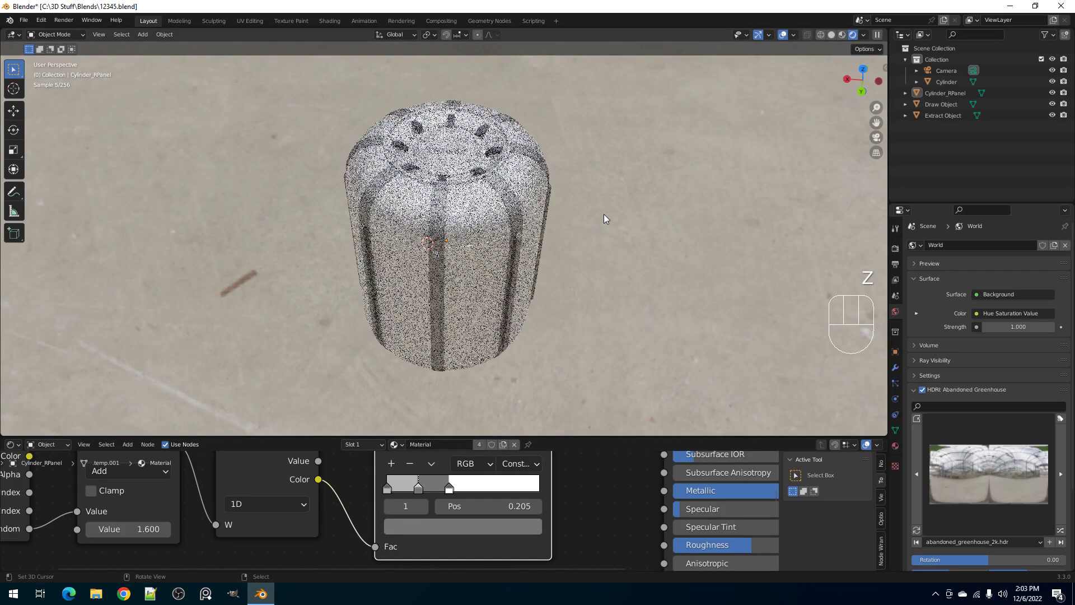
# - Recolor the ColorRamp's middle stop bright orange and raise the Add node's value to 2.700
pyautogui.click(440, 527)
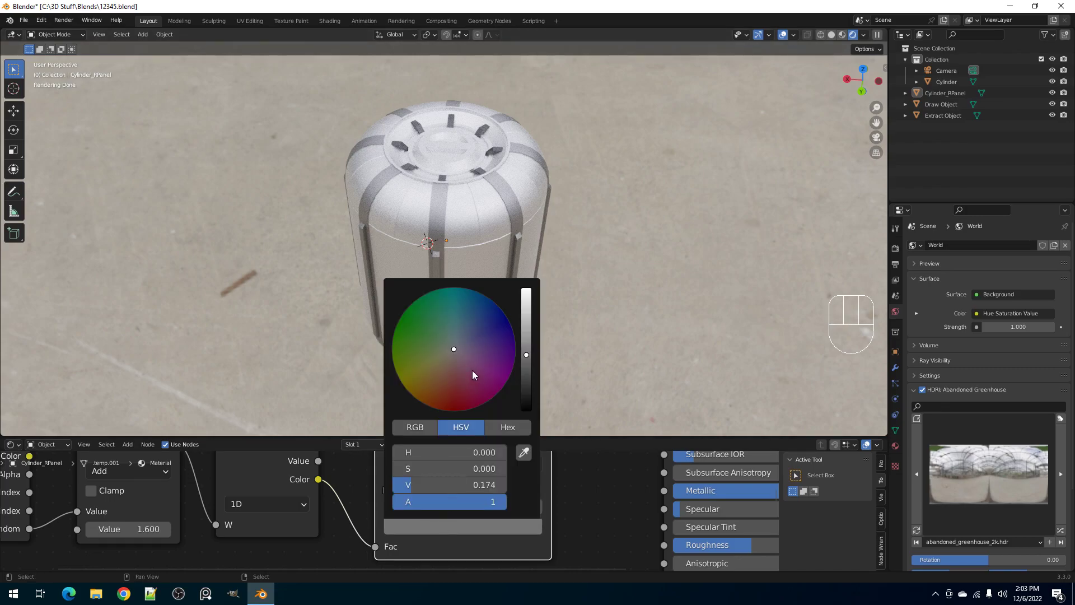
pyautogui.click(527, 298)
pyautogui.moveTo(438, 377); pyautogui.dragTo(424, 401)
pyautogui.keyDown('ctrl'); pyautogui.scroll(5, 125, 531); pyautogui.keyUp('ctrl')
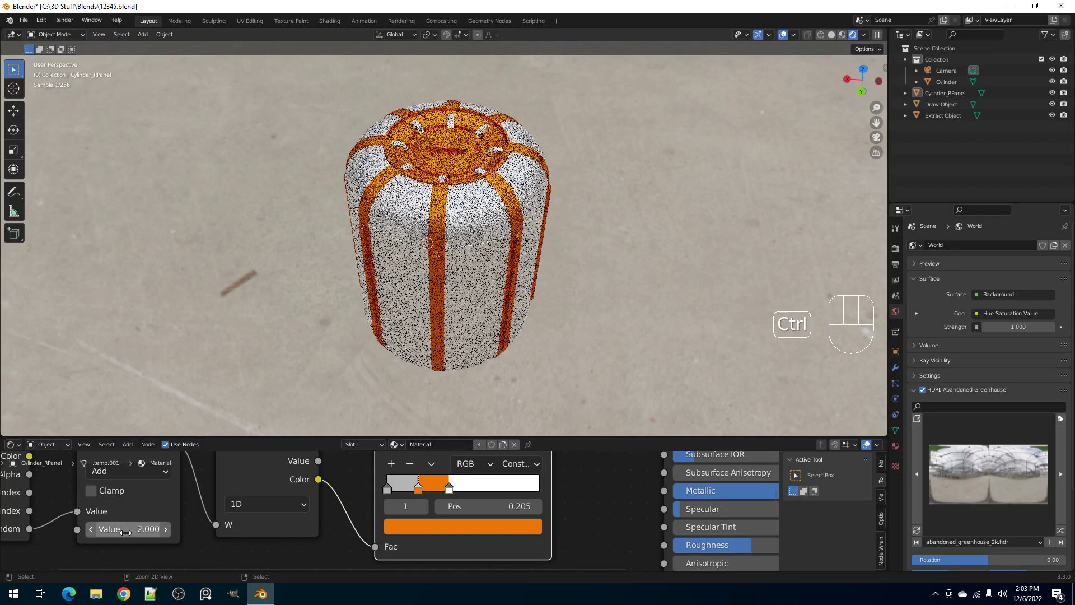
pyautogui.keyDown('ctrl'); pyautogui.scroll(6, 126, 530); pyautogui.keyUp('ctrl')
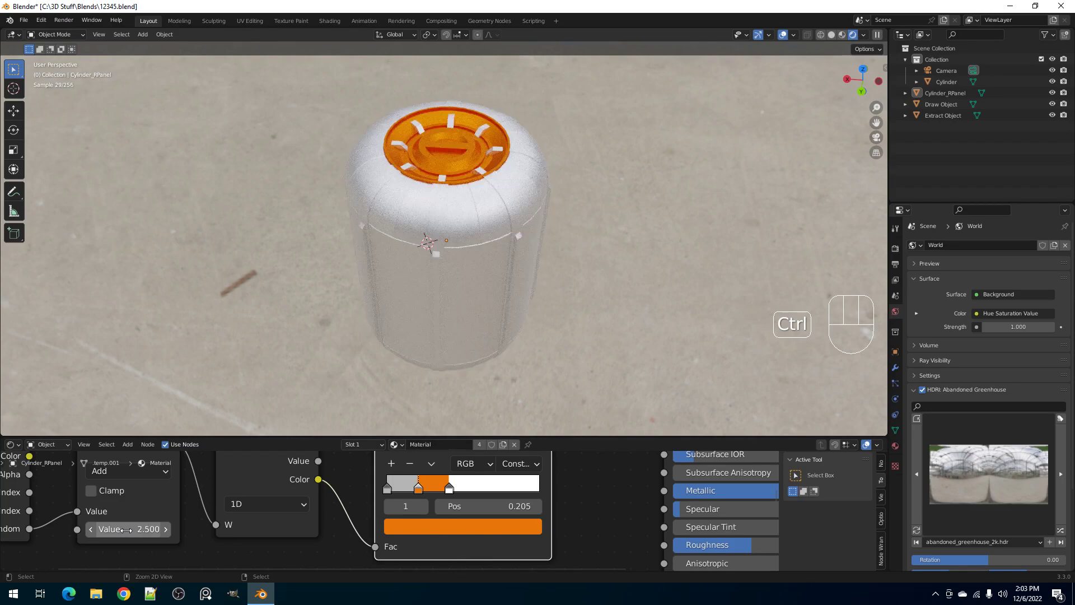
# - Darken the ColorRamp's white last stop to grey and shift the first stop to position 0.010
pyautogui.click(451, 489)
pyautogui.click(452, 527)
pyautogui.moveTo(530, 311); pyautogui.dragTo(527, 335)
pyautogui.moveTo(387, 488)
pyautogui.mouseDown()
pyautogui.moveTo(430, 486)
pyautogui.moveTo(389, 488)
pyautogui.mouseUp()
pyautogui.press('shift')
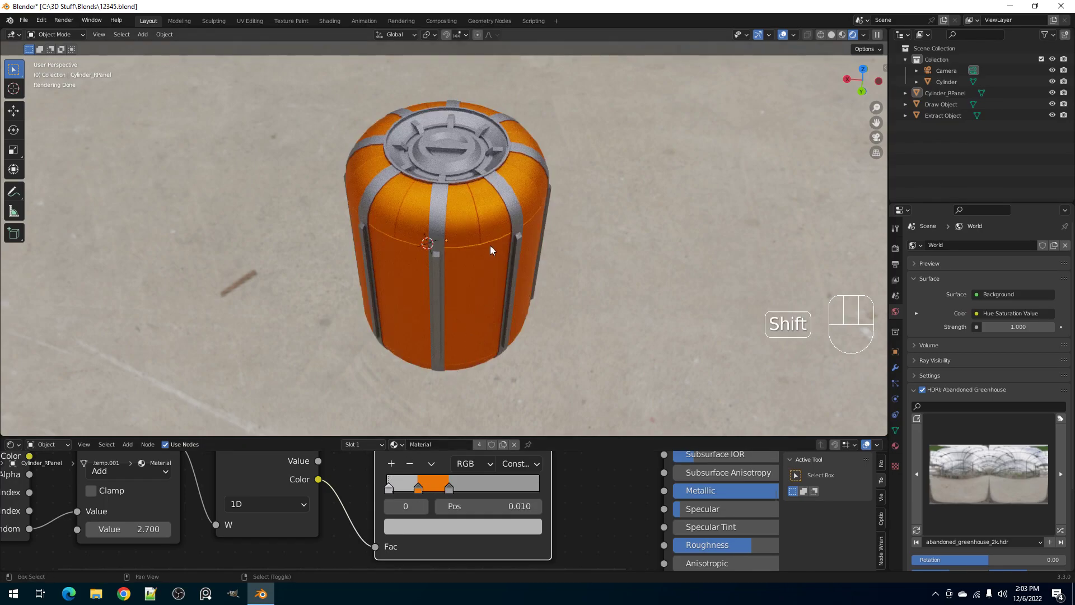
# - Delete the ColorRamp's light grey first stop and recolor the orange stop pale tan, checking it in Rendered shading
pyautogui.press('z')
pyautogui.click(551, 258)
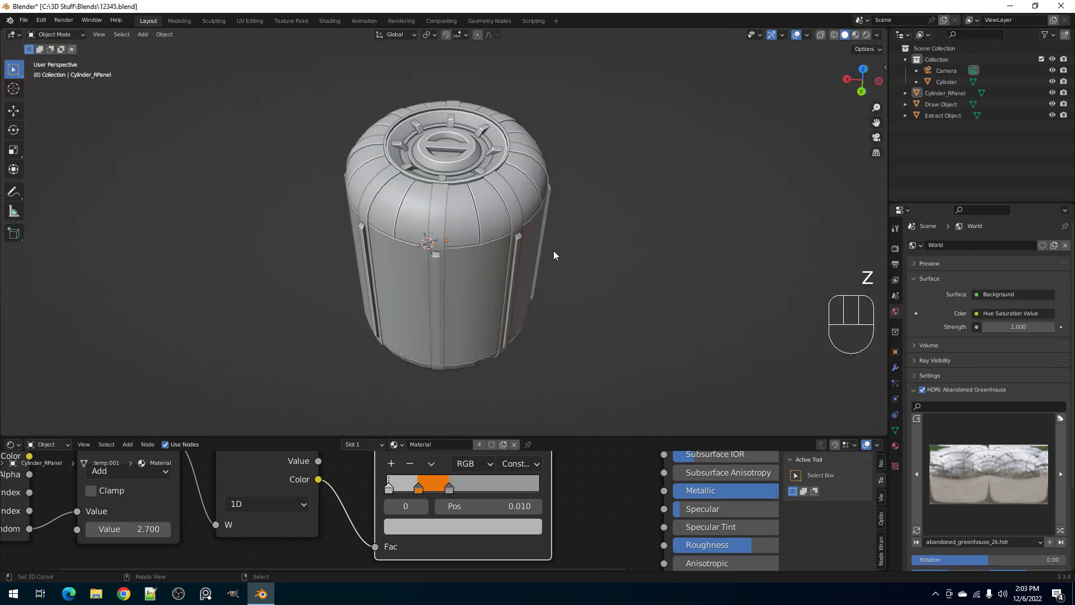
pyautogui.click(410, 464)
pyautogui.press('z')
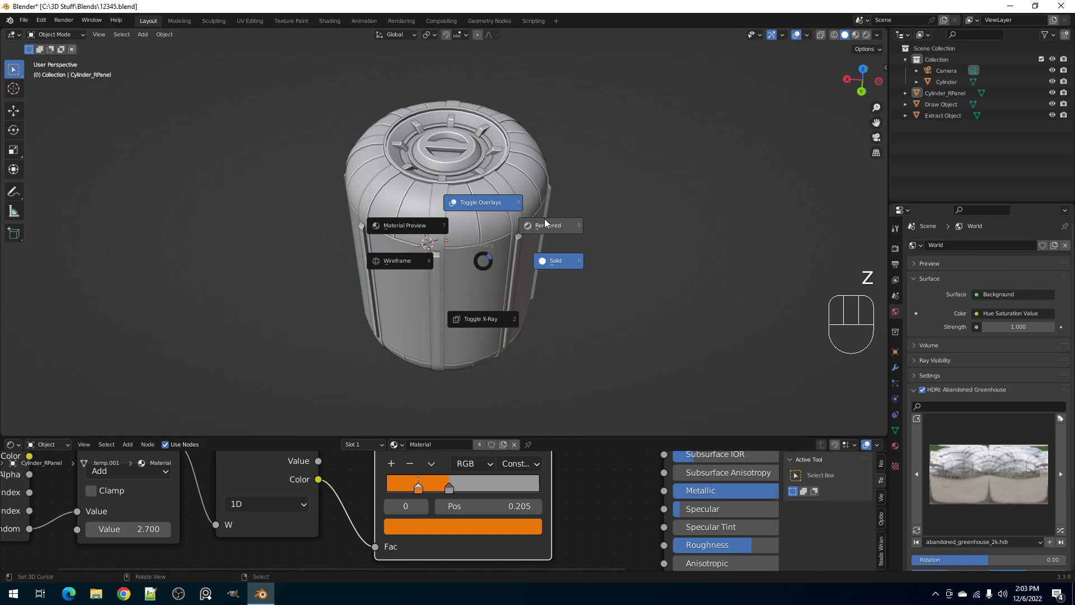
pyautogui.click(546, 224)
pyautogui.click(455, 526)
pyautogui.moveTo(442, 364); pyautogui.dragTo(440, 367)
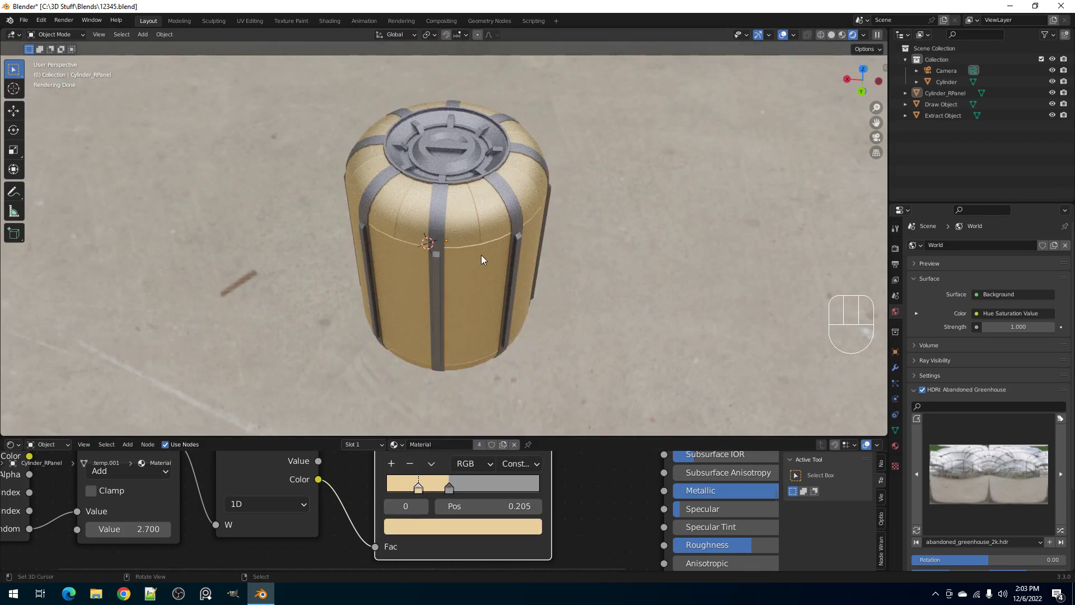
# - Return the viewport to Solid shading and save the file
pyautogui.press('z')
pyautogui.click(481, 232)
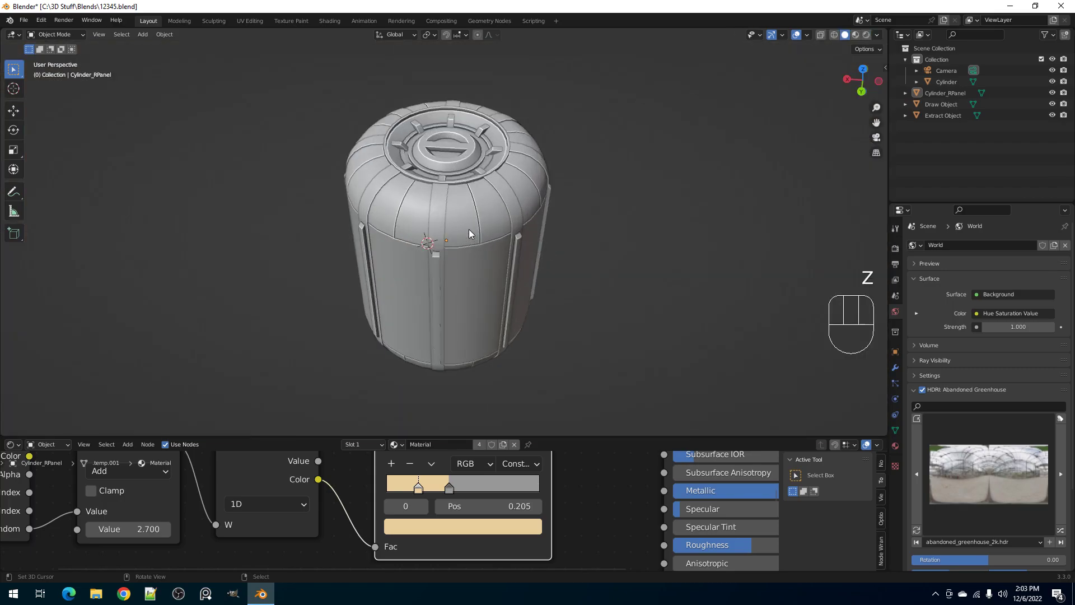
pyautogui.hotkey('ctrl', 's')
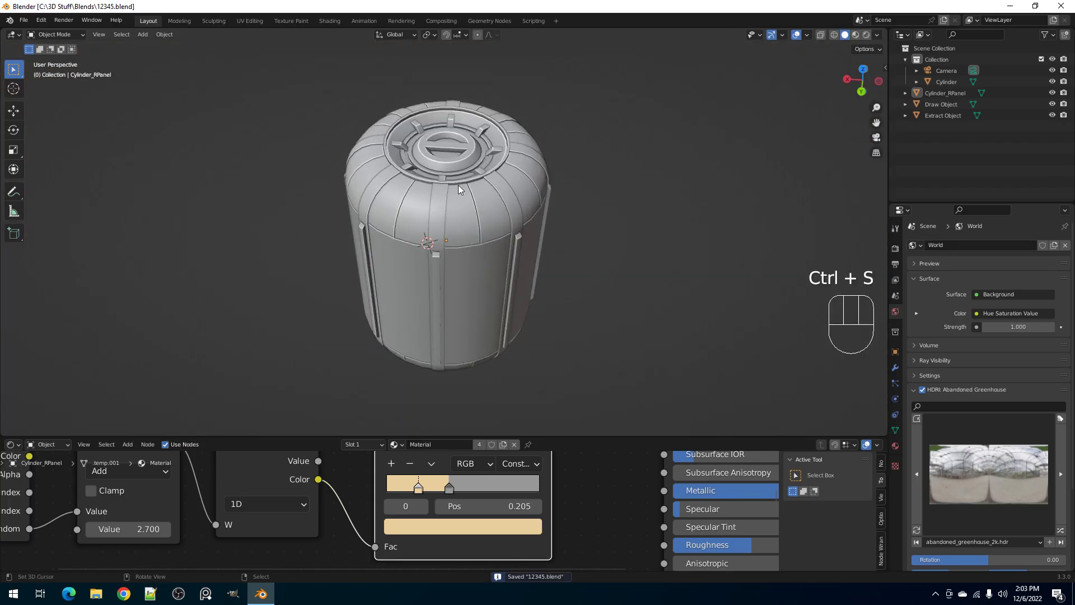
# - Maximize the node editor and move the Object Info, Add, White Noise Texture and ColorRamp nodes farther away from the Principled BSDF
pyautogui.hotkey('ctrl', 'space')
pyautogui.scroll(3, 603, 333)
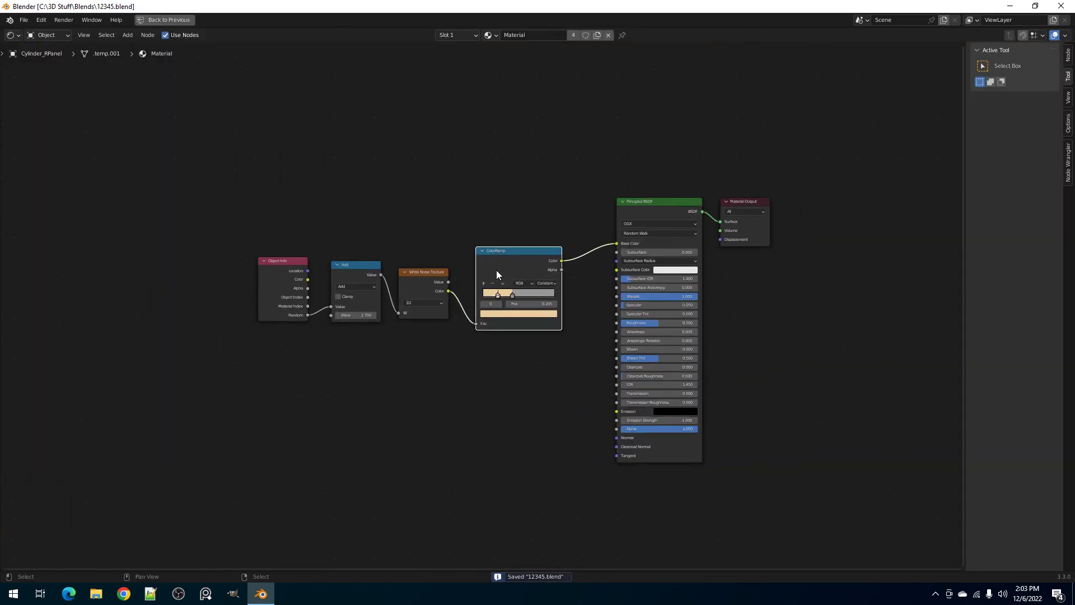
pyautogui.scroll(1, 496, 270)
pyautogui.hotkey('alt', 'a')
pyautogui.press('c')
pyautogui.moveTo(289, 267); pyautogui.dragTo(507, 257)
pyautogui.rightClick(508, 256)
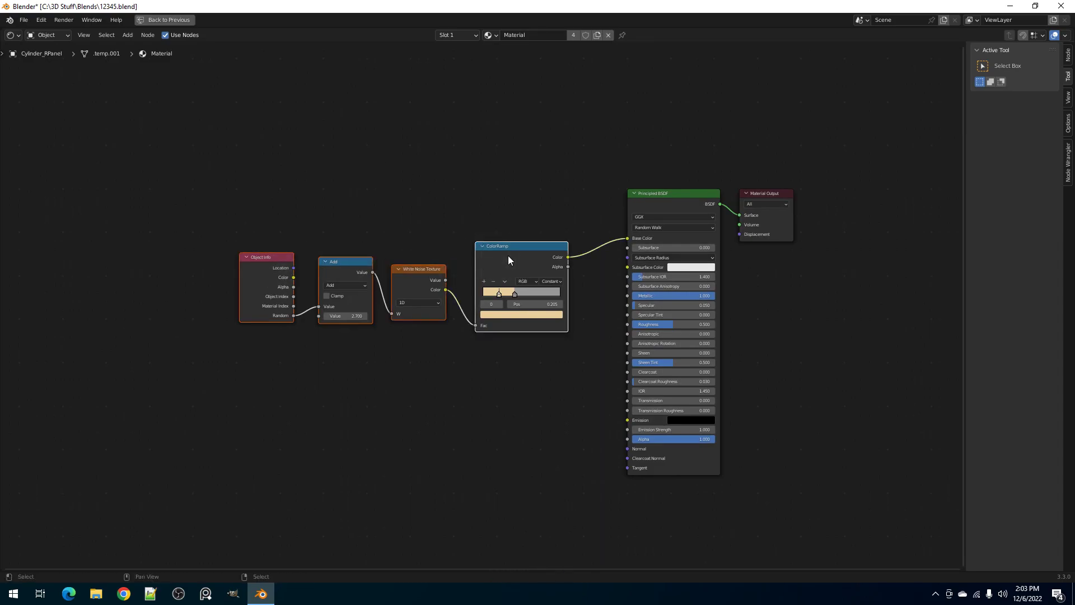
pyautogui.hotkey('shift', '=')
pyautogui.press('g')
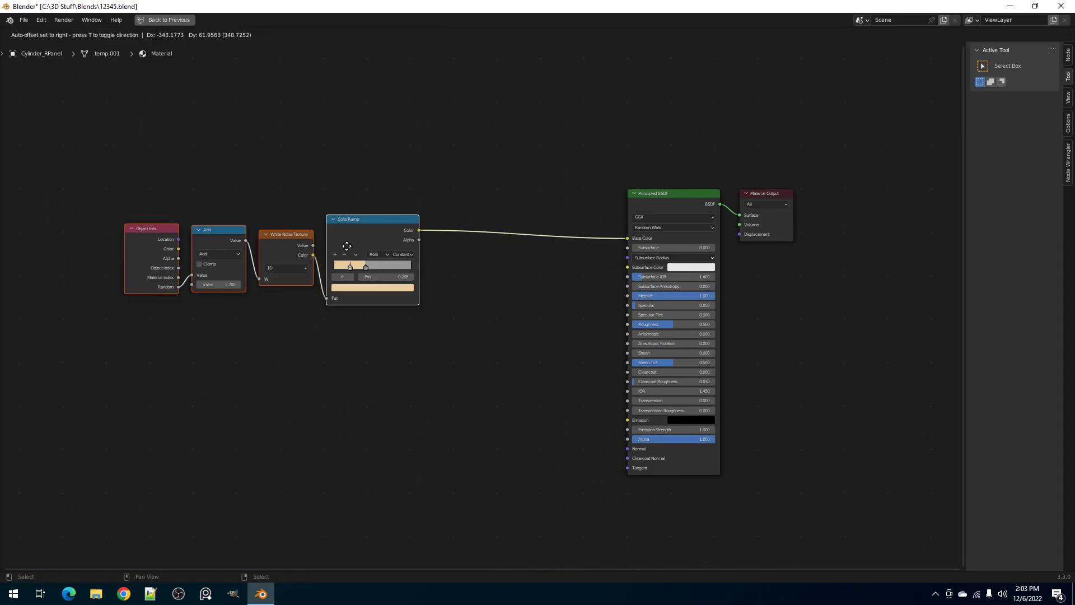
pyautogui.click(359, 225)
# - Insert a MixRGB node on the link between the ColorRamp and the Principled BSDF's Base Color
pyautogui.hotkey('shift', 'a')
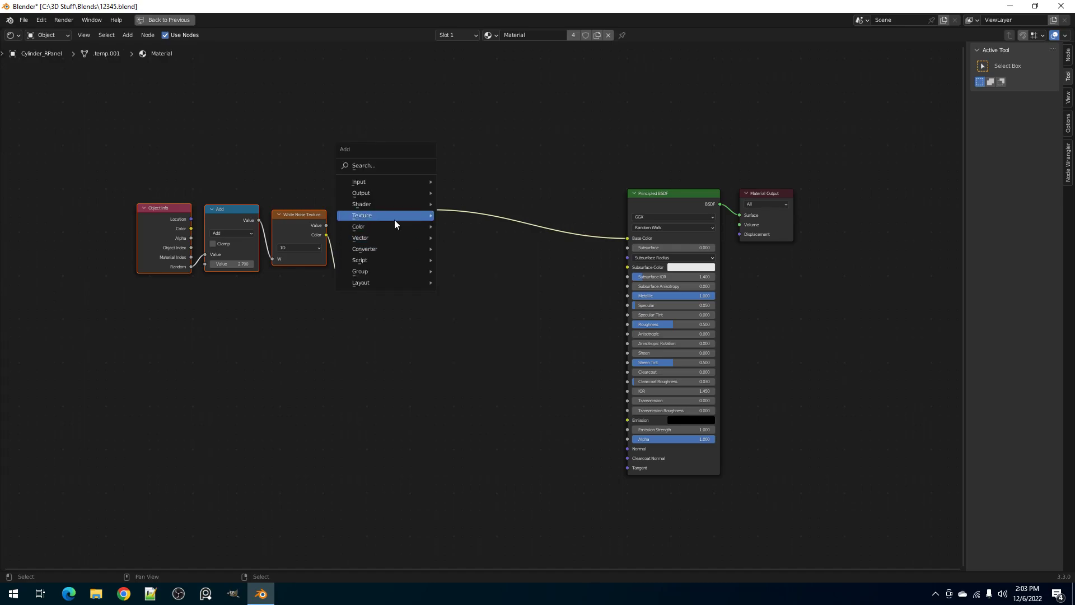
pyautogui.moveTo(392, 227)
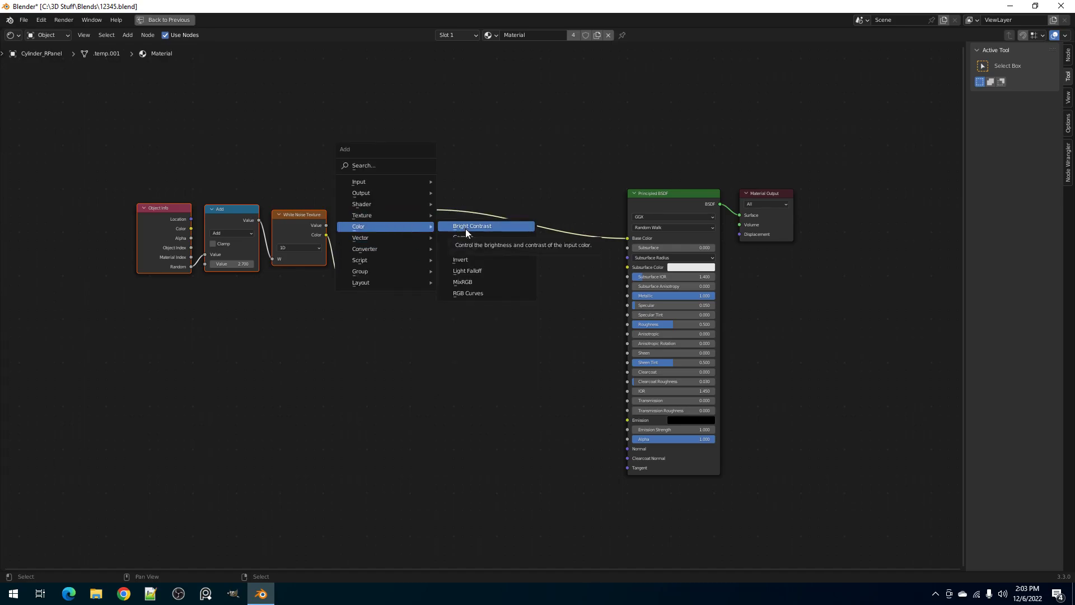
pyautogui.click(463, 282)
pyautogui.click(473, 203)
# - Add an Ambient Occlusion node, connect its AO output to the Mix node's Color2, and set the blend mode to Multiply
pyautogui.hotkey('shift', 'a')
pyautogui.moveTo(402, 171)
pyautogui.click(462, 169)
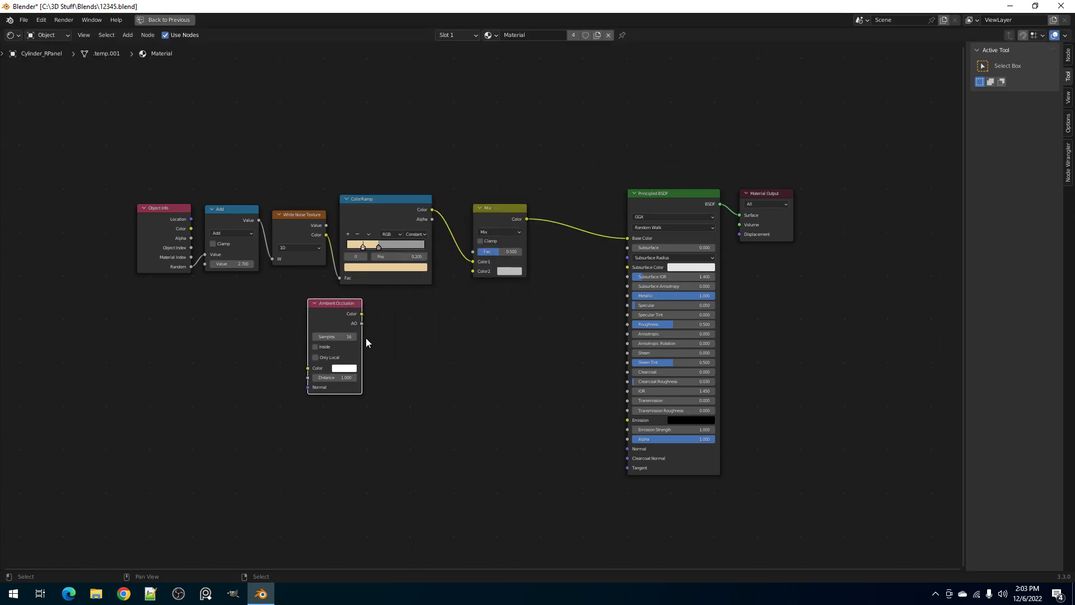
pyautogui.moveTo(362, 323); pyautogui.dragTo(525, 252)
pyautogui.click(500, 232)
pyautogui.click(502, 255)
# - Restore the full workspace layout and show the viewport in Rendered shading
pyautogui.hotkey('ctrl', 'space')
pyautogui.press('z')
pyautogui.click(521, 234)
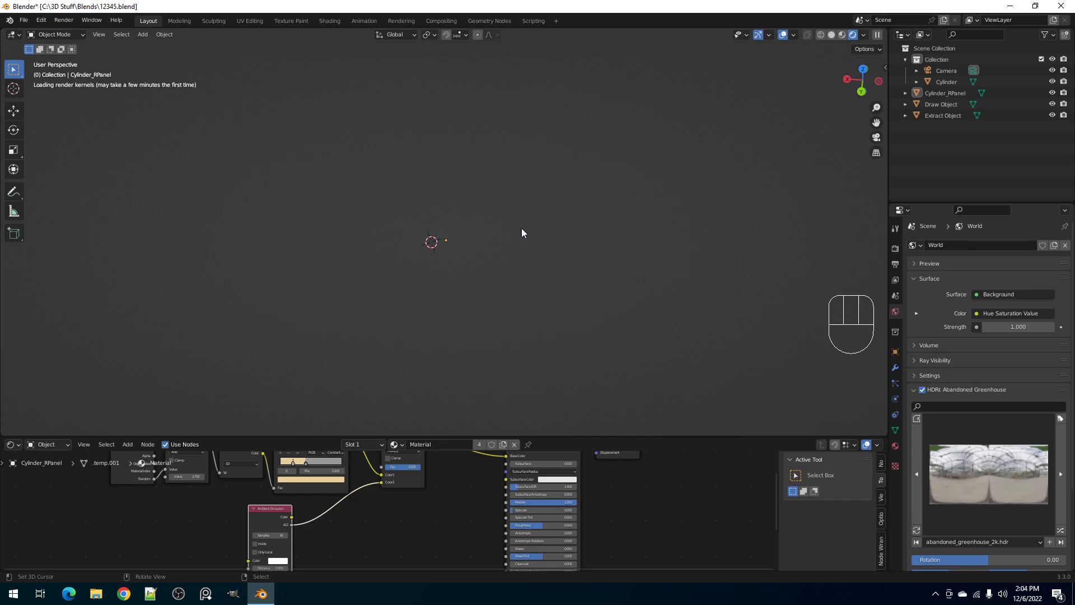
pyautogui.scroll(3, 522, 227)
pyautogui.moveTo(439, 244); pyautogui.dragTo(487, 264, button='middle')
pyautogui.click(266, 516)
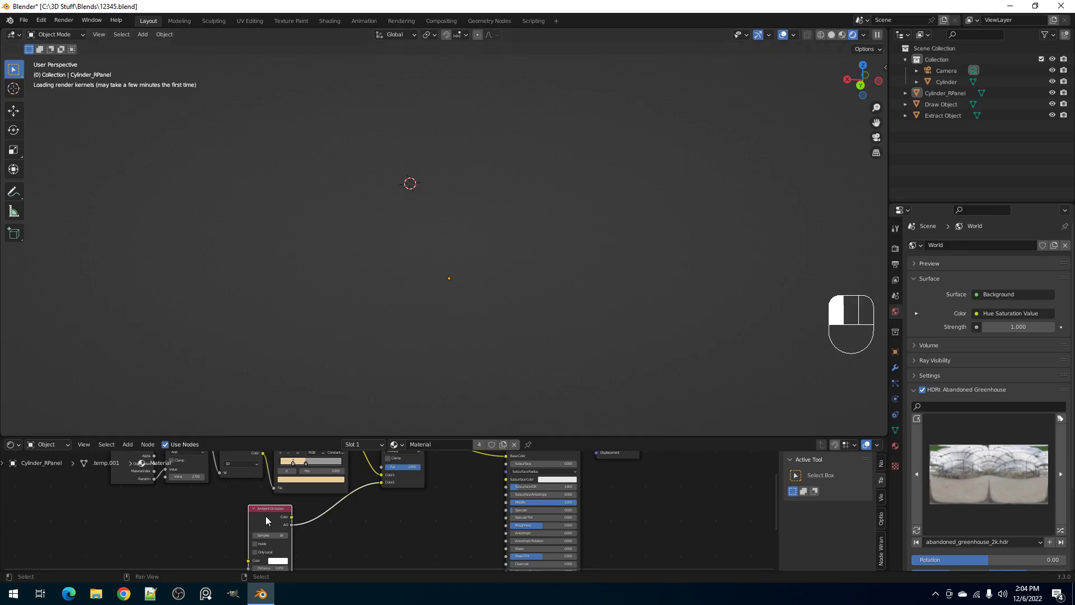
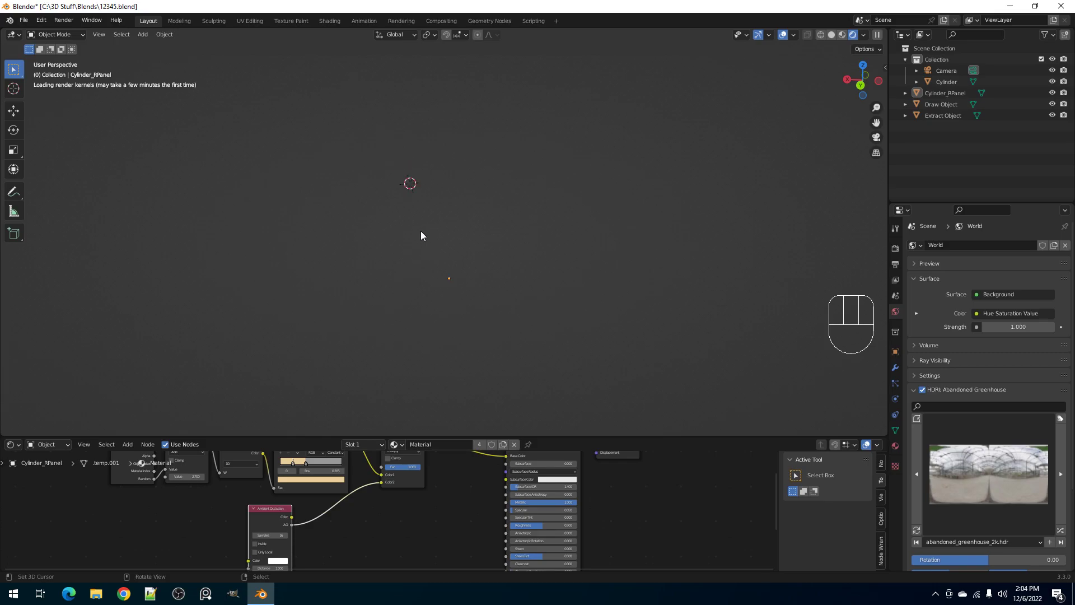
pyautogui.moveTo(418, 243); pyautogui.dragTo(421, 247, button='middle')
pyautogui.scroll(-1, 423, 533)
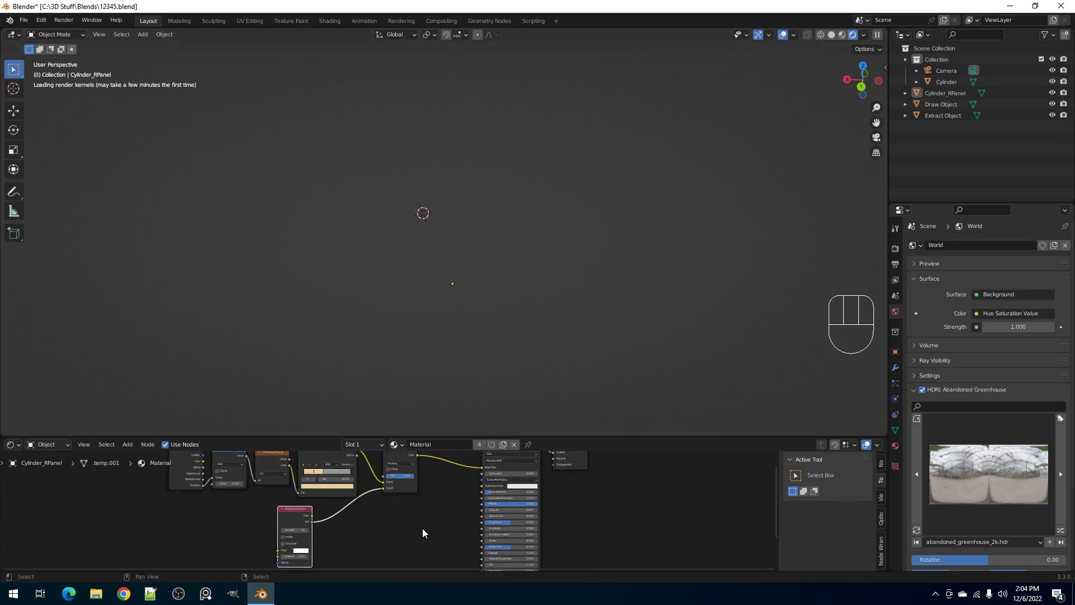
pyautogui.scroll(1, 422, 515)
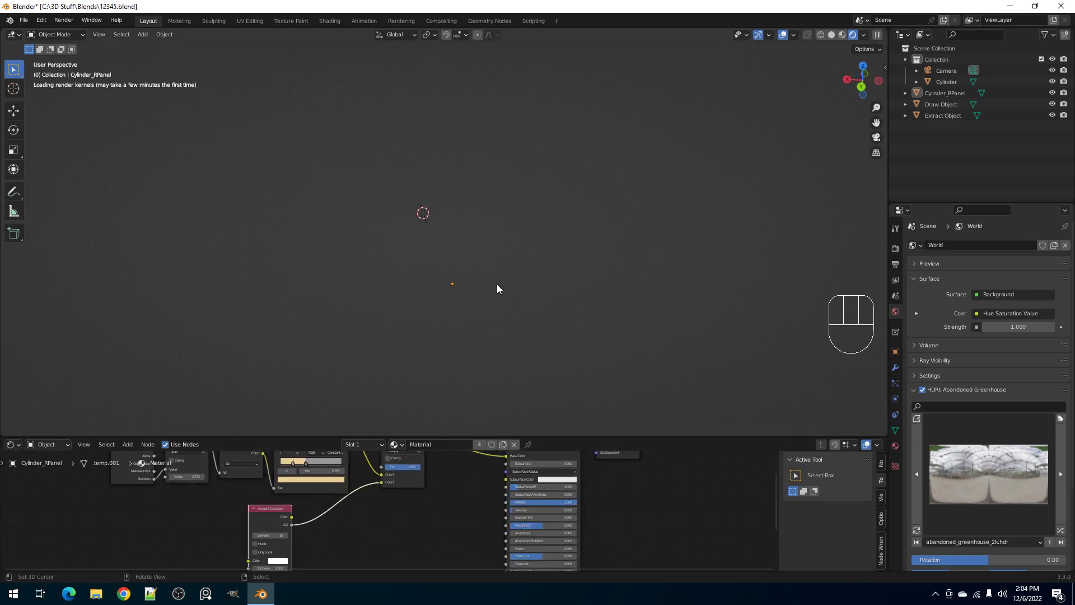
pyautogui.moveTo(497, 285)
pyautogui.keyDown('shift'); pyautogui.mouseDown(button='middle')
pyautogui.moveTo(491, 236)
pyautogui.moveTo(498, 299)
pyautogui.mouseUp(button='middle'); pyautogui.keyUp('shift')
pyautogui.scroll(-3, 362, 540)
pyautogui.scroll(1, 358, 509)
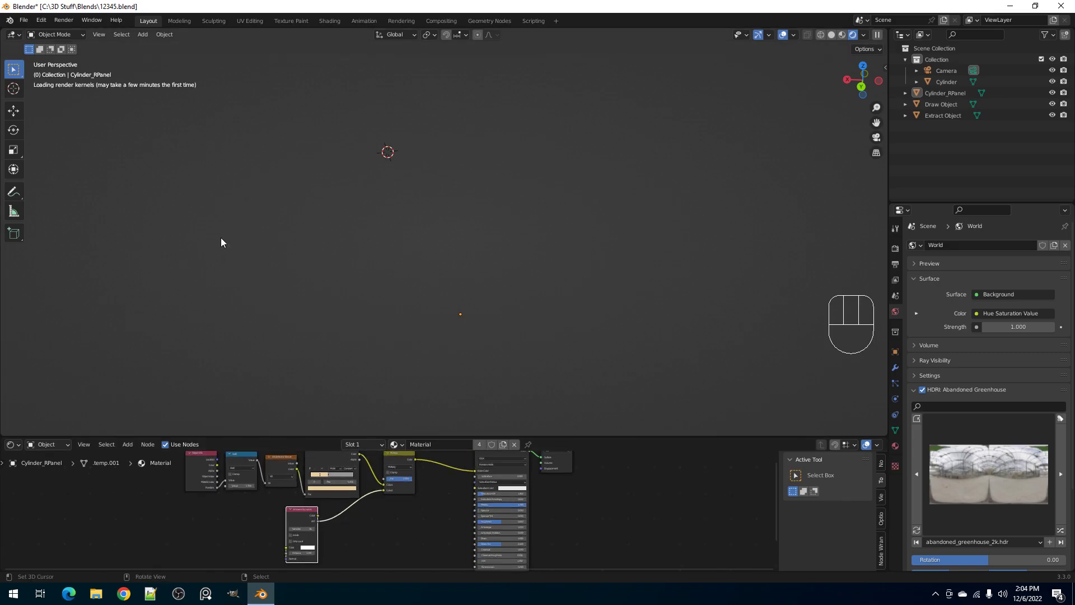
# - Append the Edge Mask, Scratches and Simple Dirt node groups from canister001_kitbash.blend
pyautogui.press('F4')
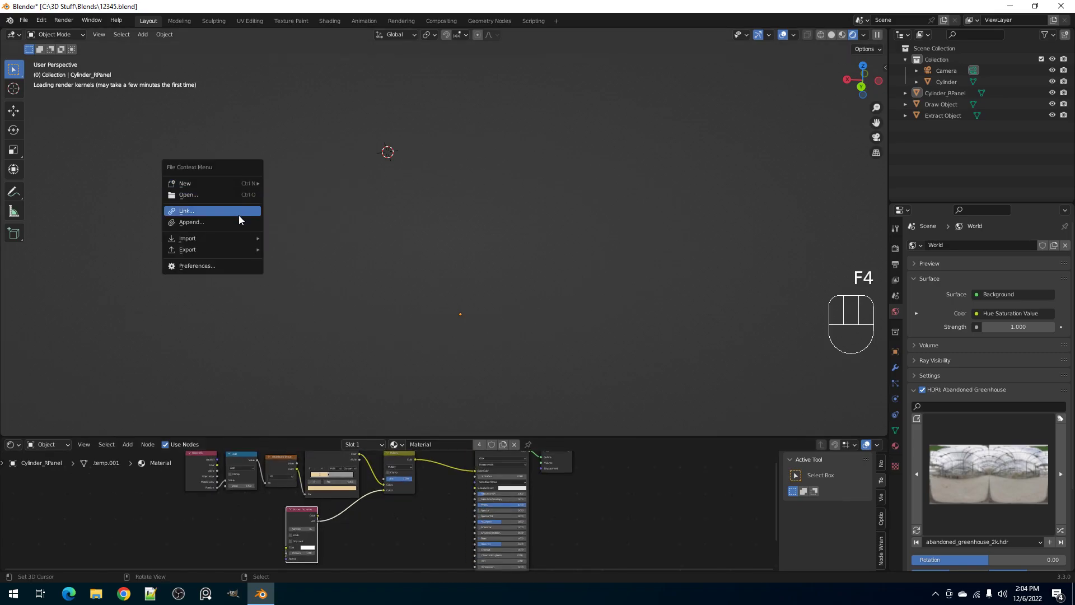
pyautogui.click(238, 221)
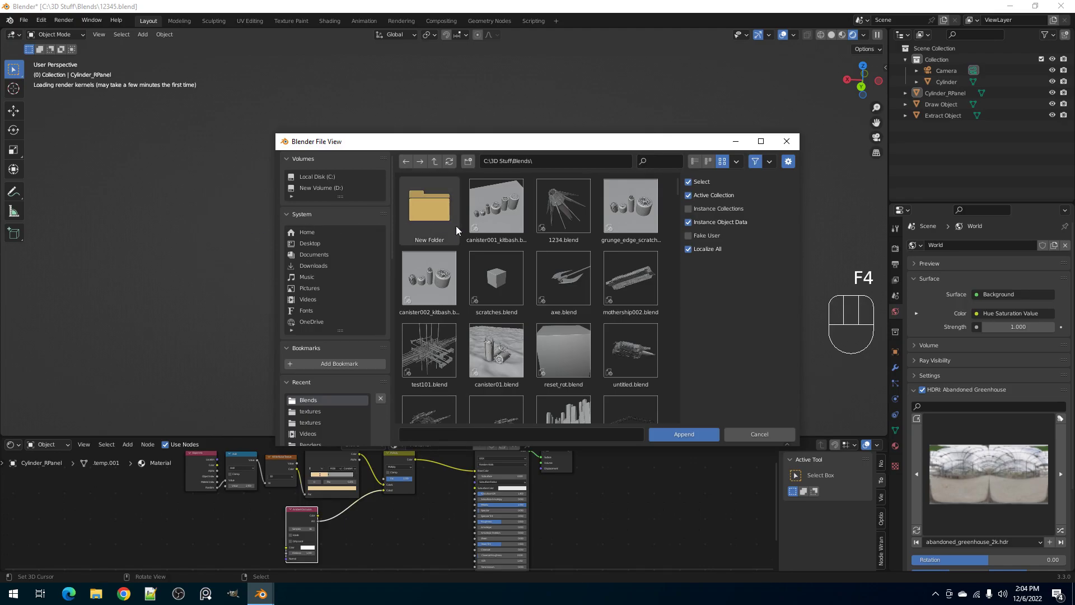
pyautogui.click(479, 225)
pyautogui.doubleClick(479, 224)
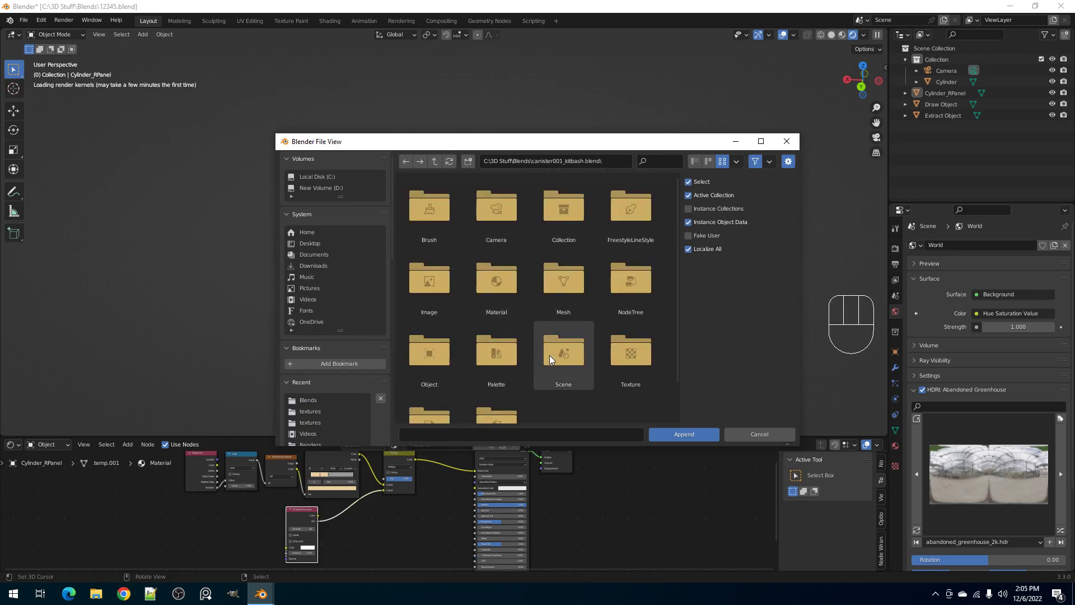
pyautogui.scroll(-1, 549, 355)
pyautogui.click(621, 260)
pyautogui.doubleClick(621, 261)
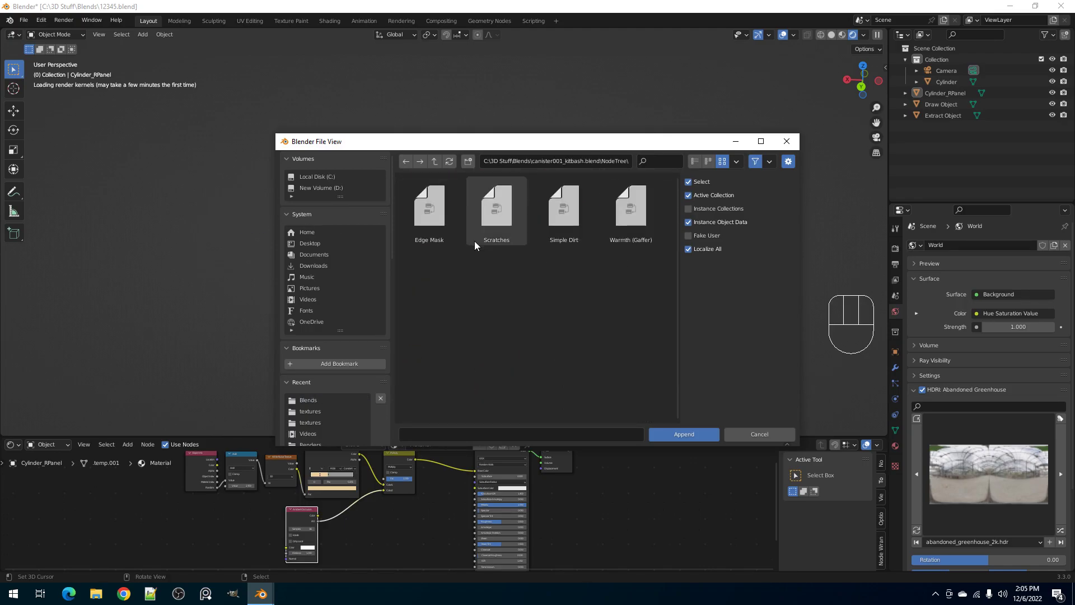
pyautogui.click(549, 227)
pyautogui.keyDown('ctrl'); pyautogui.click(442, 217); pyautogui.keyUp('ctrl')
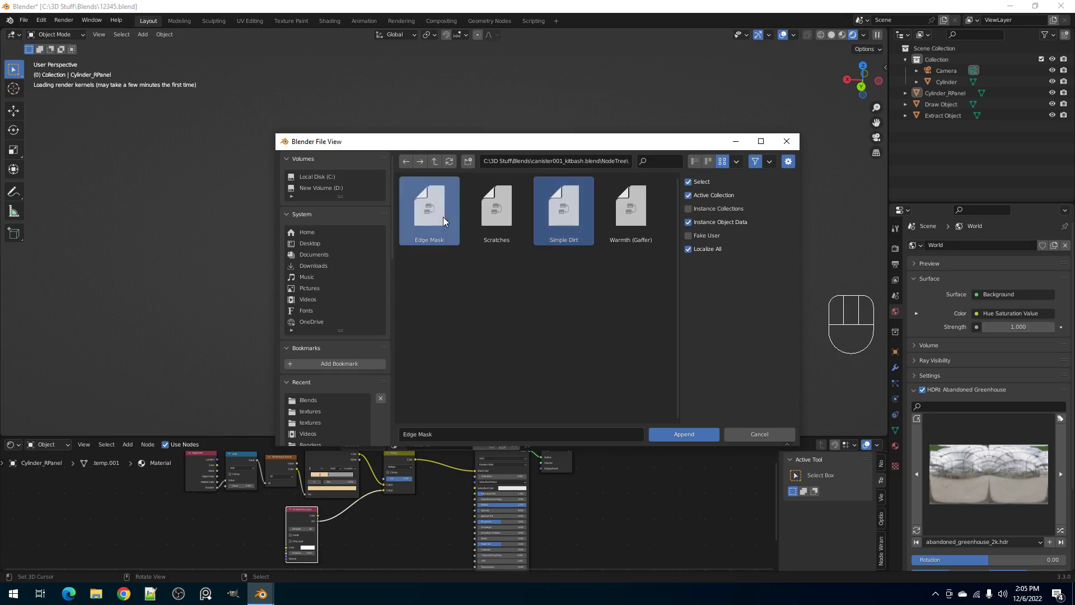
pyautogui.keyDown('ctrl'); pyautogui.click(493, 224); pyautogui.keyUp('ctrl')
pyautogui.click(668, 431)
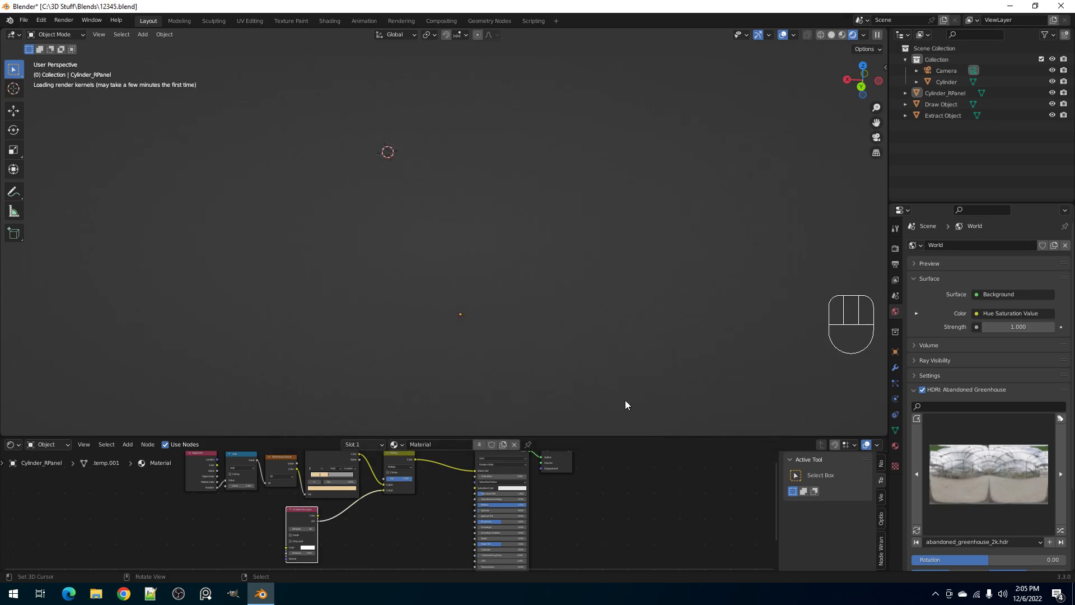
# - Try to add the Edge Mask node group to the material's node tree
pyautogui.scroll(-2, 381, 519)
pyautogui.moveTo(381, 519); pyautogui.dragTo(372, 448, button='middle')
pyautogui.scroll(2, 365, 483)
pyautogui.hotkey('shift', 'a')
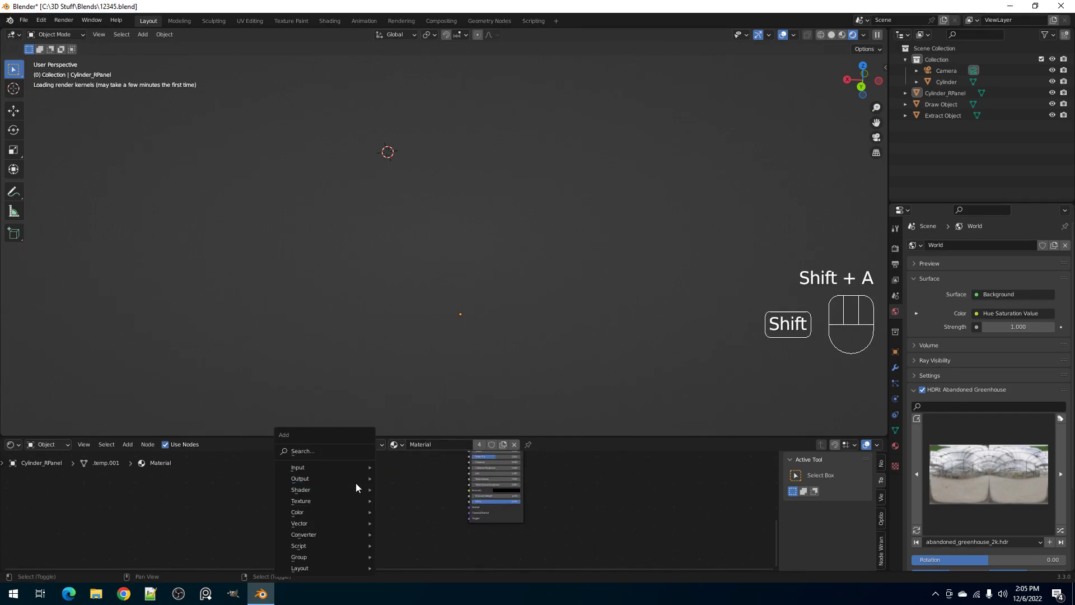
pyautogui.moveTo(331, 555)
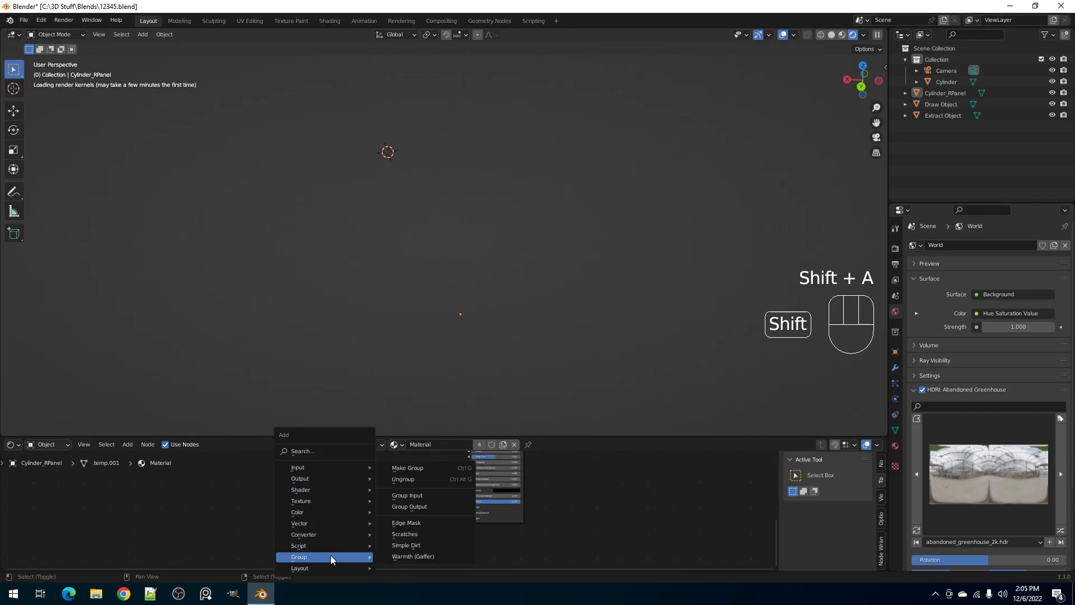
pyautogui.click(398, 523)
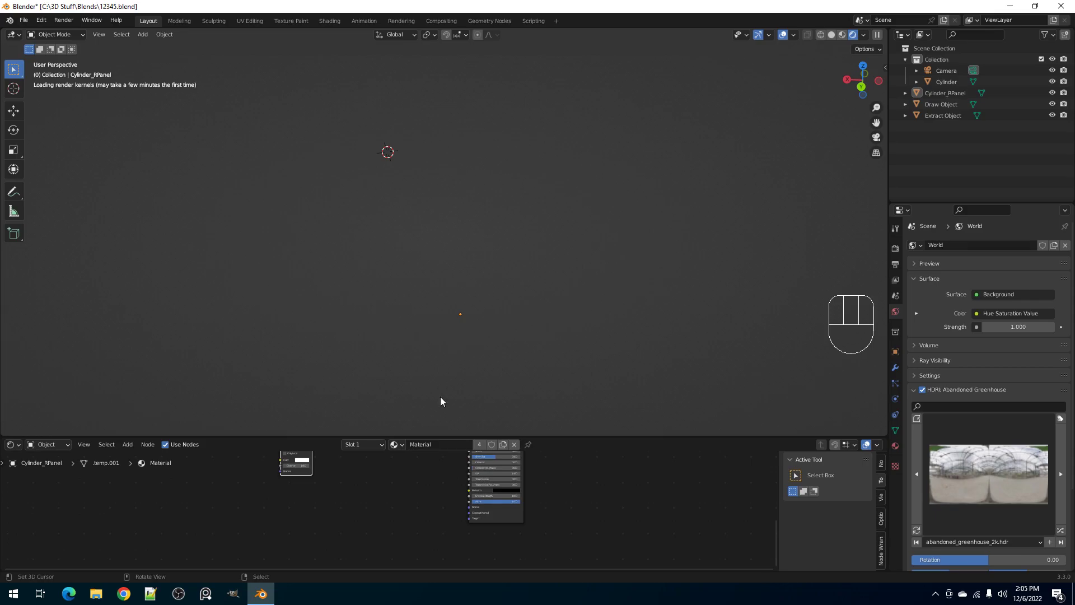
pyautogui.scroll(-5, 515, 543)
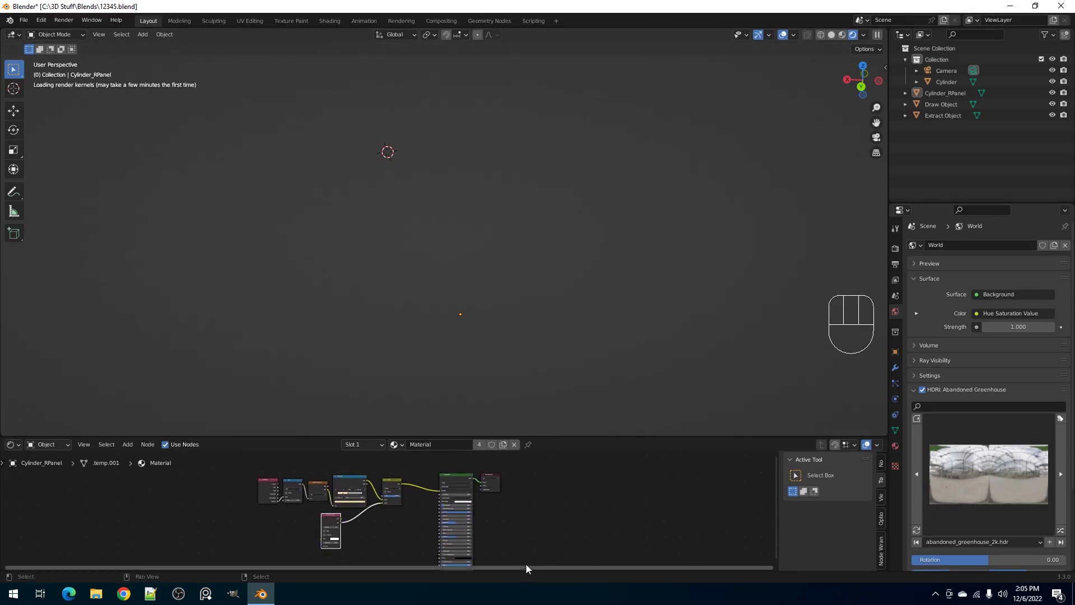
# - Snap the 3D cursor to the world origin
pyautogui.scroll(6, 388, 542)
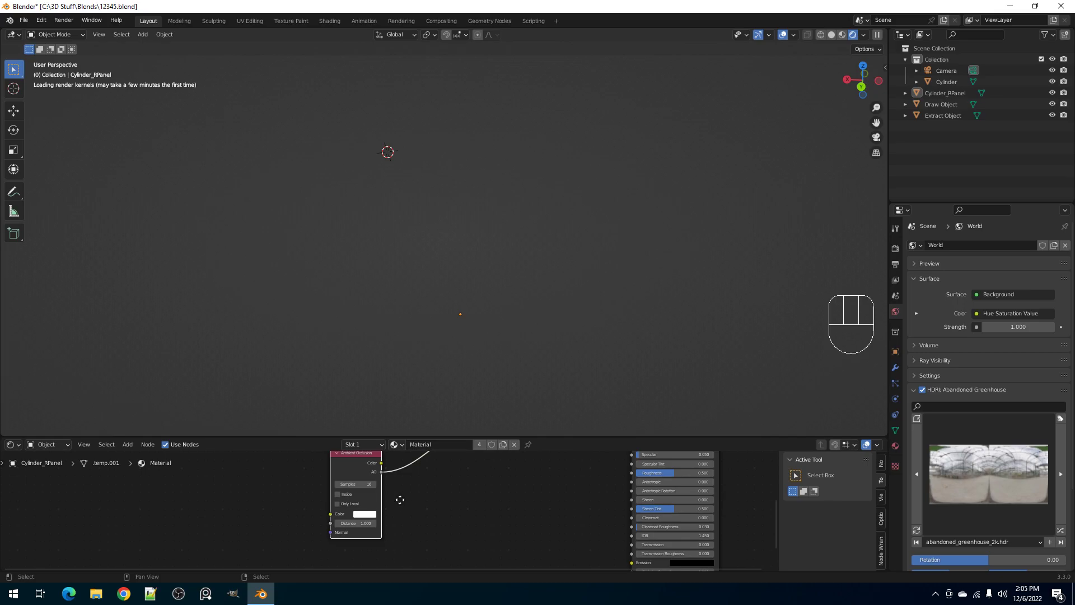
pyautogui.scroll(1, 400, 499)
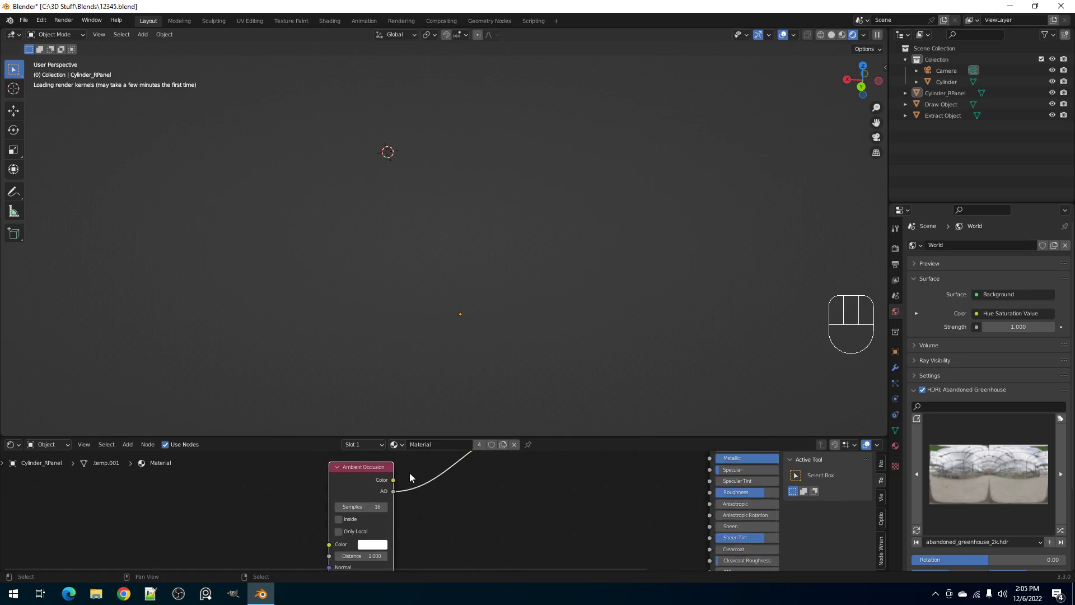
pyautogui.scroll(-1, 408, 472)
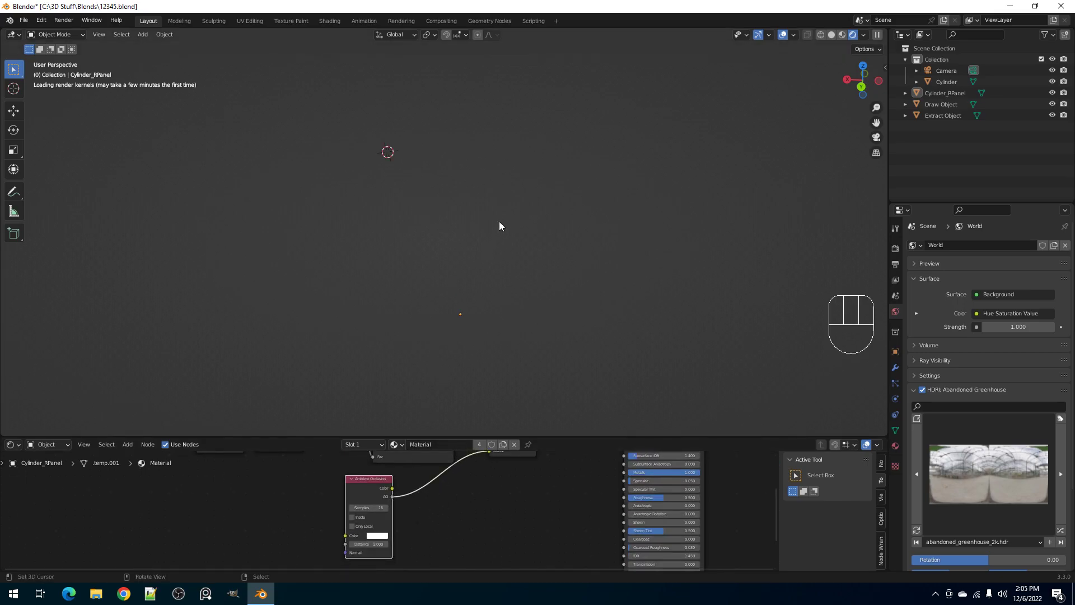
pyautogui.hotkey('shift', 's')
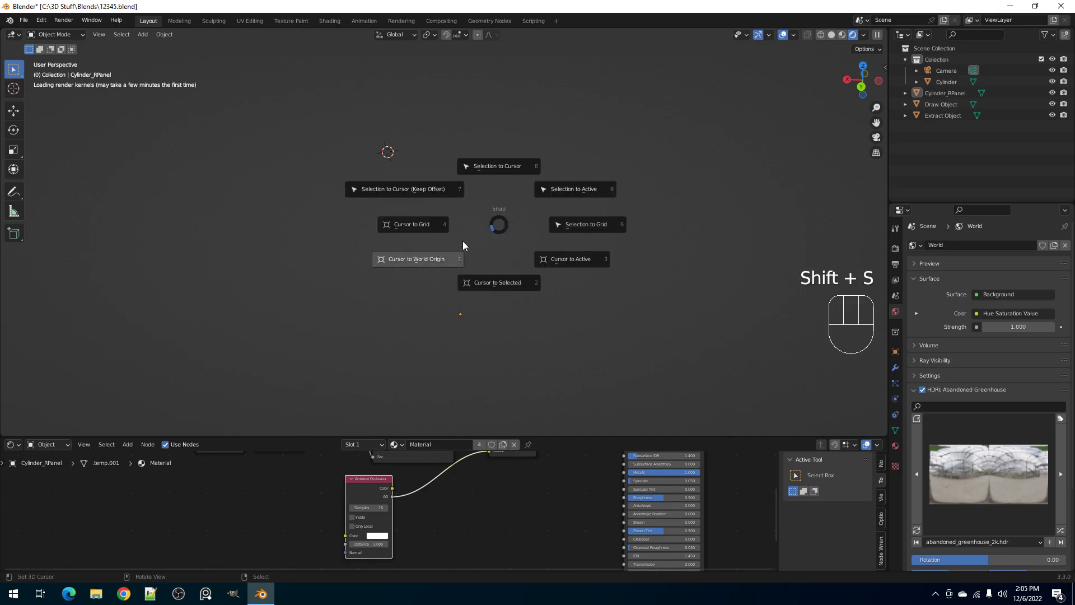
pyautogui.click(431, 255)
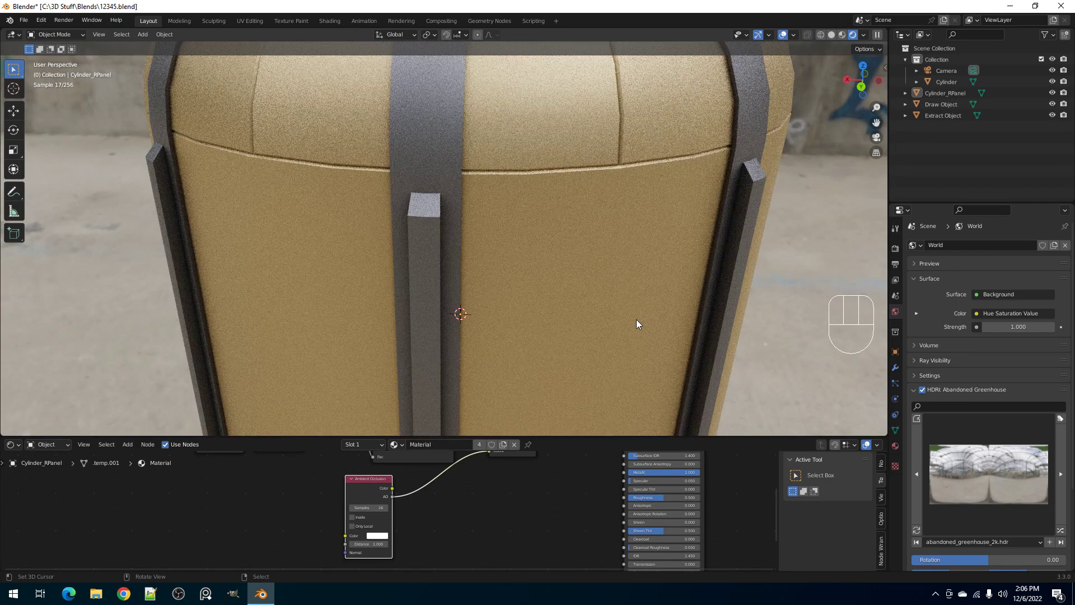
# - Set the factor of the Multiply node fed by the ambient occlusion to 1.000
pyautogui.scroll(-5, 636, 319)
pyautogui.moveTo(633, 254); pyautogui.dragTo(623, 273, button='middle')
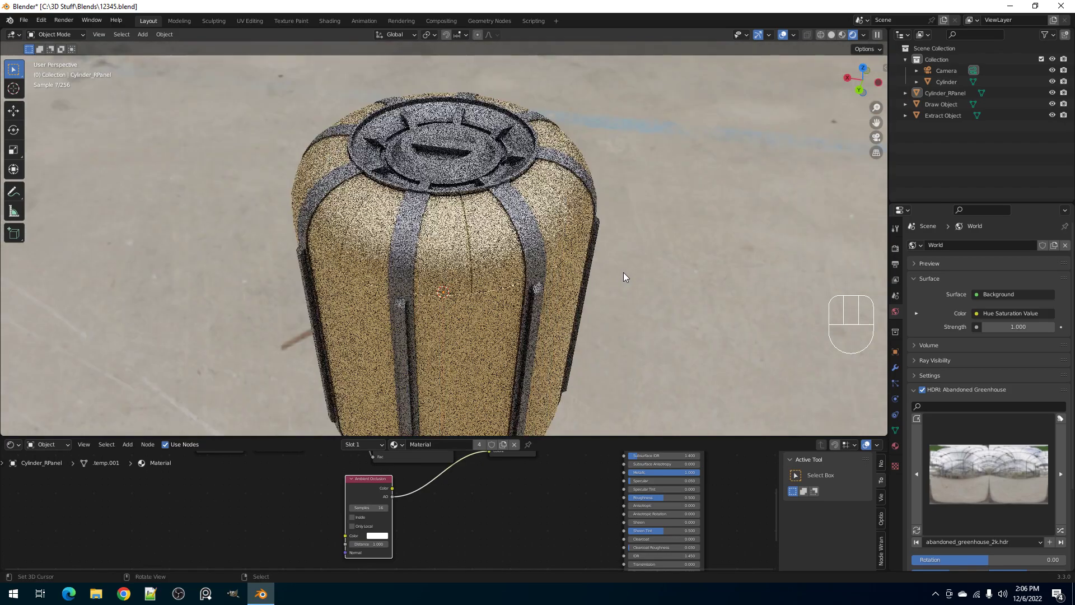
pyautogui.scroll(-2, 593, 289)
pyautogui.keyDown('shift'); pyautogui.moveTo(526, 298); pyautogui.dragTo(523, 281, button='middle'); pyautogui.keyUp('shift')
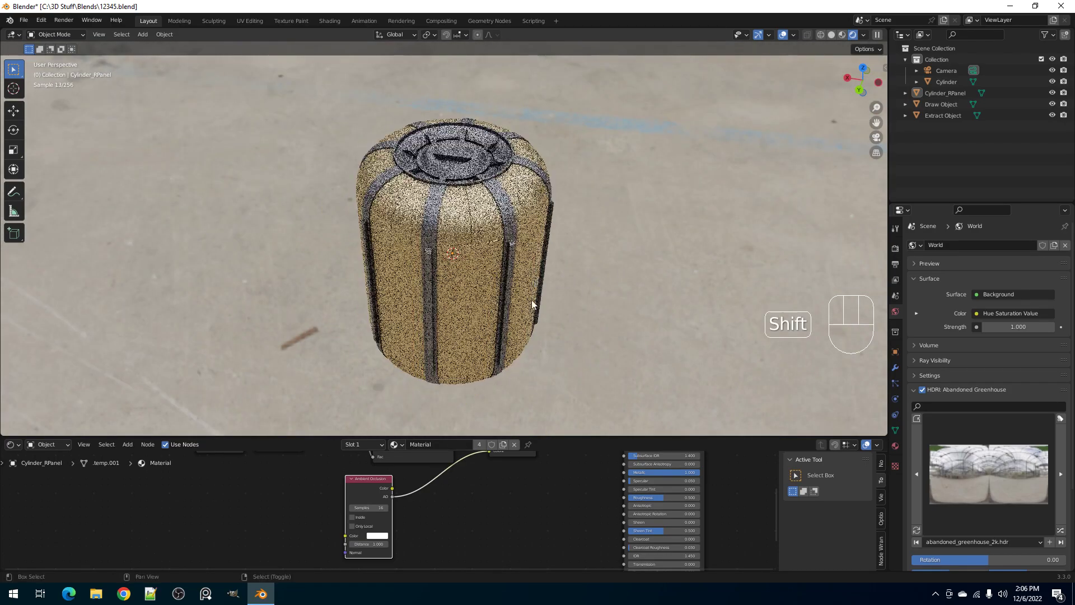
pyautogui.moveTo(513, 463); pyautogui.dragTo(502, 514, button='middle')
pyautogui.moveTo(506, 487)
pyautogui.mouseDown()
pyautogui.moveTo(468, 487)
pyautogui.moveTo(512, 487)
pyautogui.mouseUp()
pyautogui.press('z')
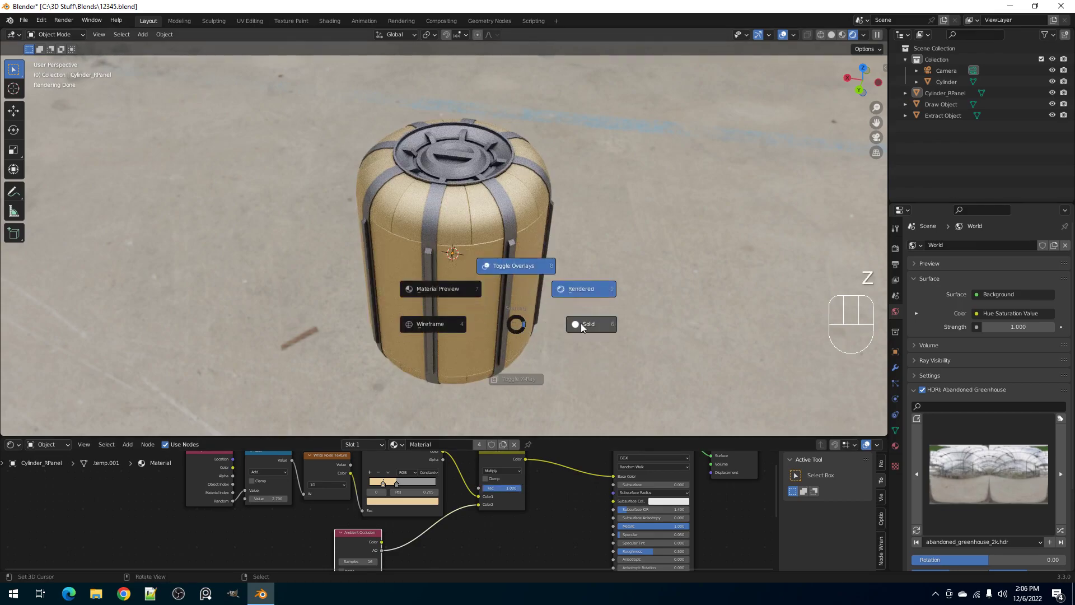
pyautogui.moveTo(517, 488)
pyautogui.keyDown('ctrl'); pyautogui.mouseDown()
pyautogui.moveTo(484, 487)
pyautogui.moveTo(522, 488)
pyautogui.mouseUp(); pyautogui.keyUp('ctrl')
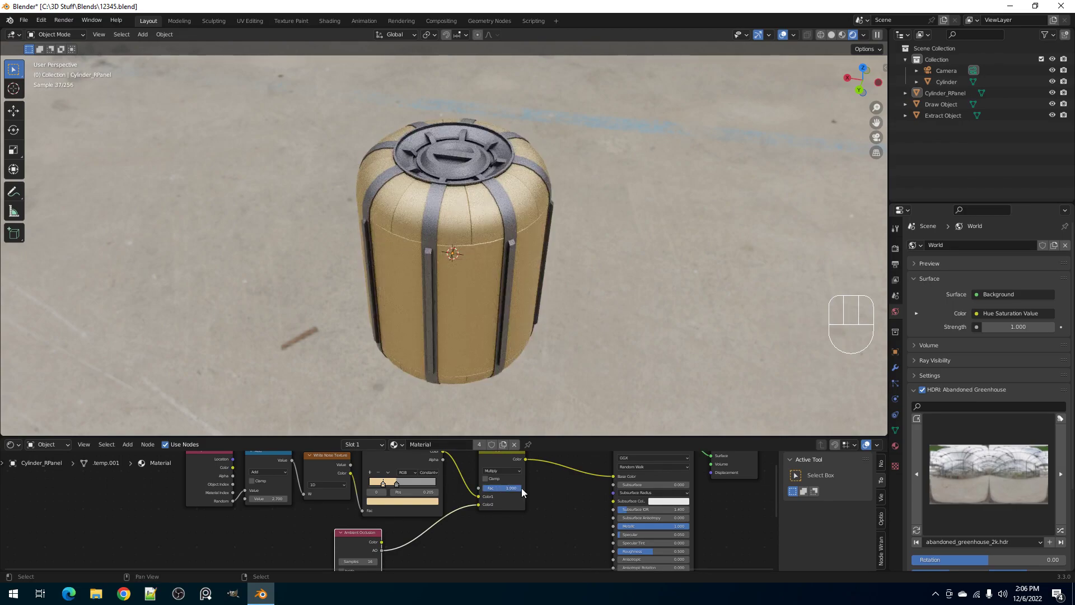
# - Switch the viewport to Solid shading and set the ambient occlusion Multiply node's factor to 0.800
pyautogui.press('z')
pyautogui.click(573, 342)
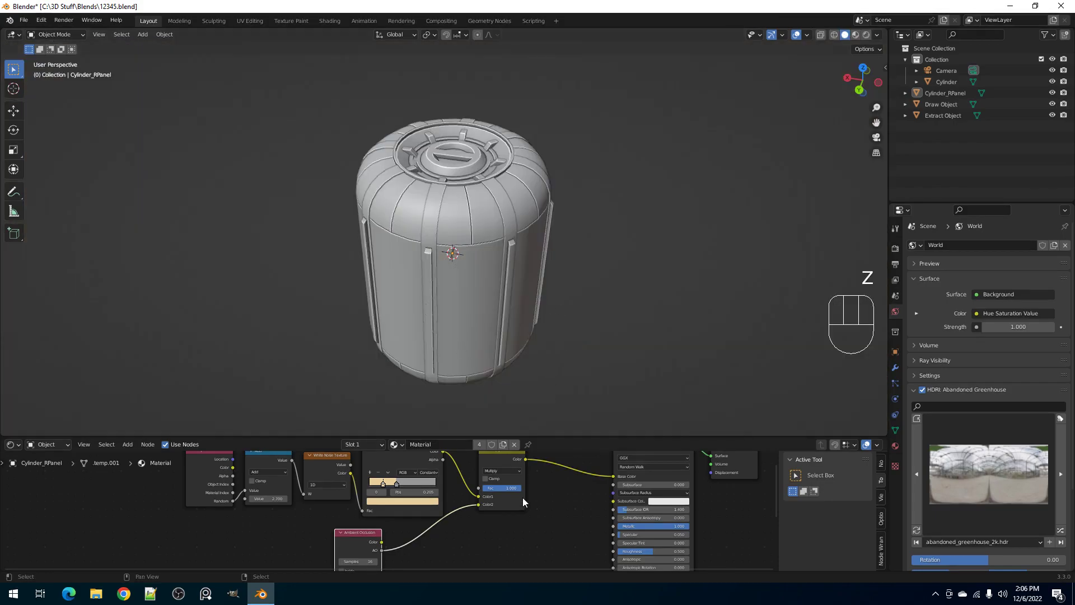
pyautogui.scroll(4, 536, 383)
pyautogui.scroll(-5, 538, 375)
pyautogui.press('z')
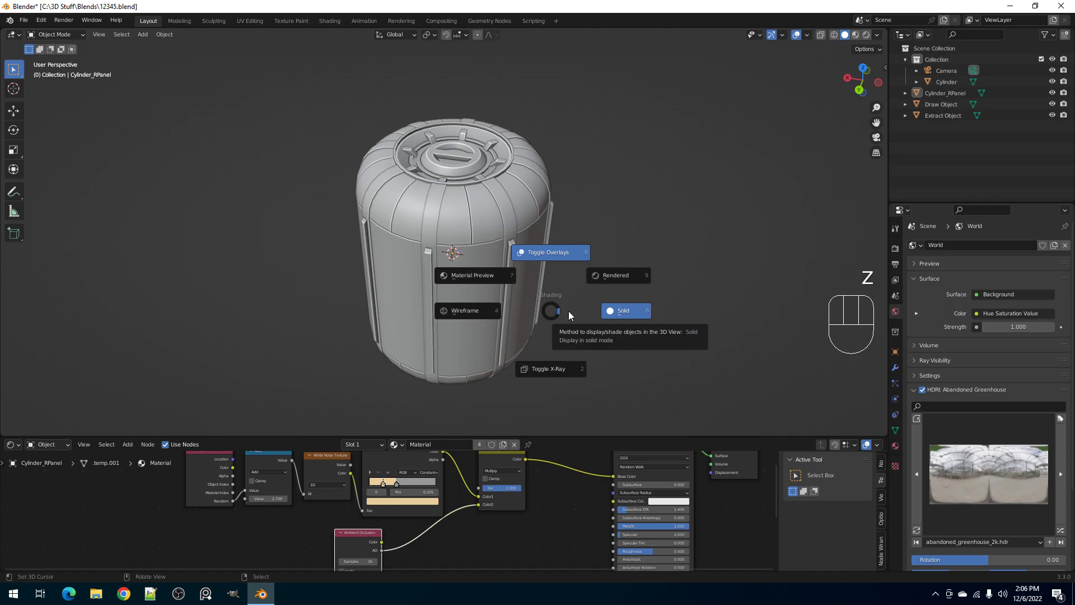
pyautogui.click(569, 311)
pyautogui.moveTo(518, 490); pyautogui.dragTo(504, 489)
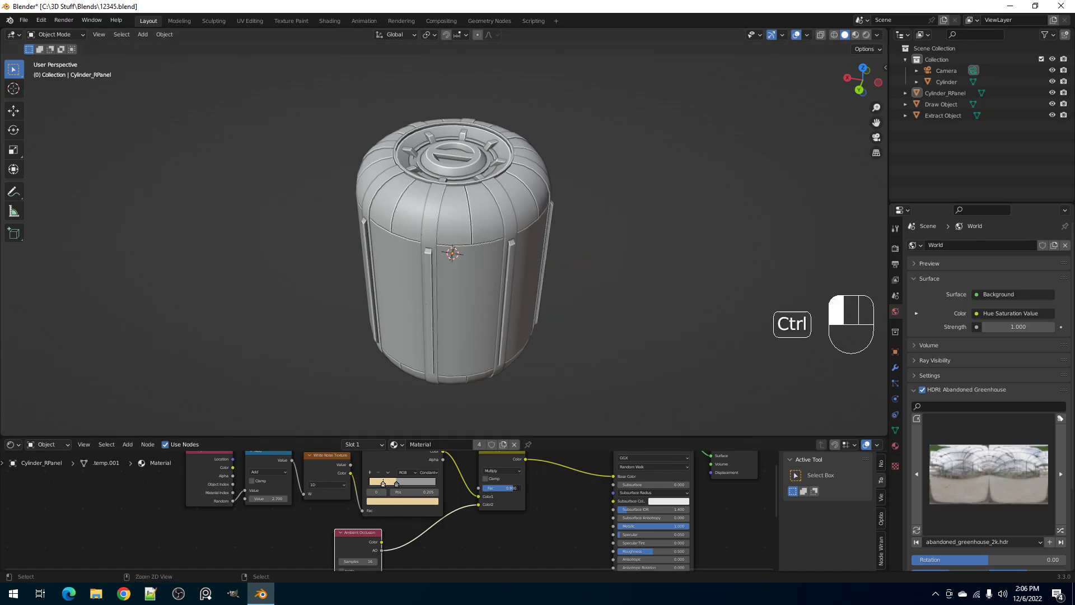
# - Enlarge the node editor area by shrinking the 3D viewport, and save the file
pyautogui.scroll(-3, 692, 486)
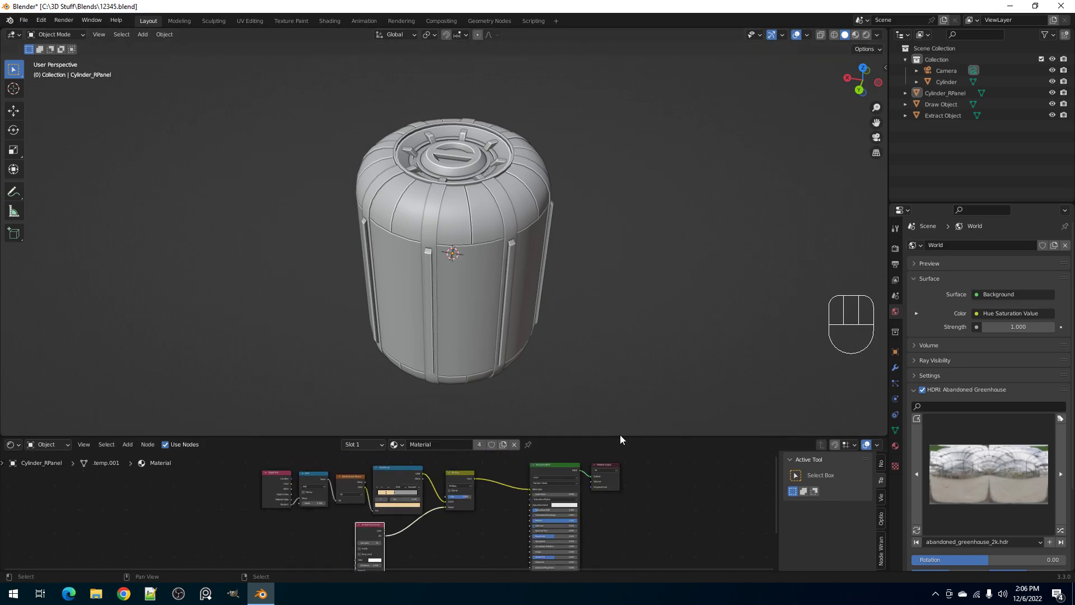
pyautogui.moveTo(620, 437); pyautogui.dragTo(616, 328)
pyautogui.hotkey('ctrl', 's')
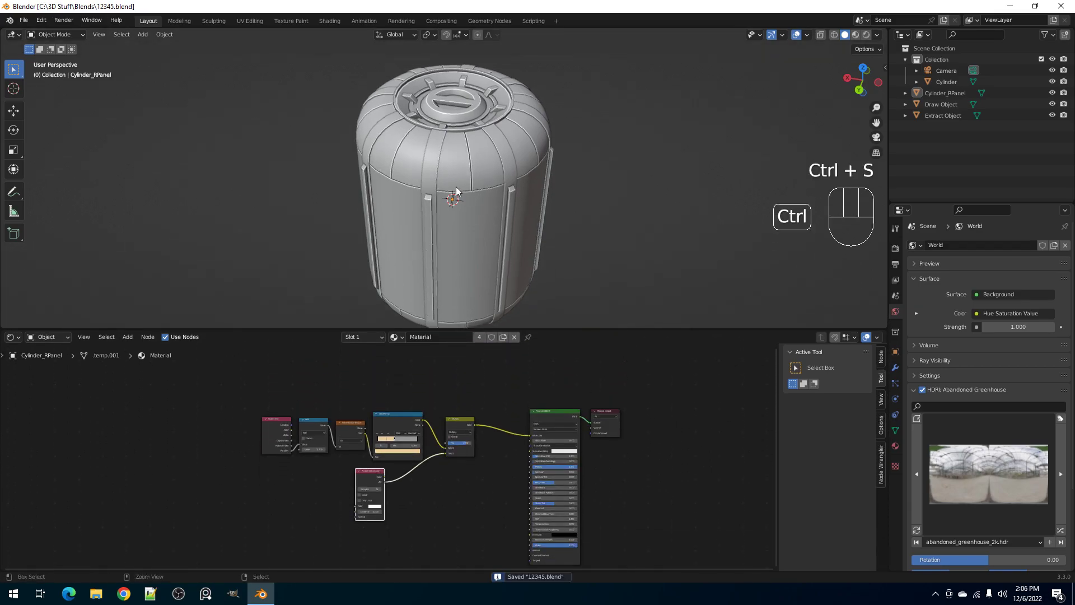
# - Examine the canister's material in Rendered shading and return the viewport to Solid shading
pyautogui.keyDown('shift'); pyautogui.moveTo(463, 188); pyautogui.dragTo(467, 219, button='middle'); pyautogui.keyUp('shift')
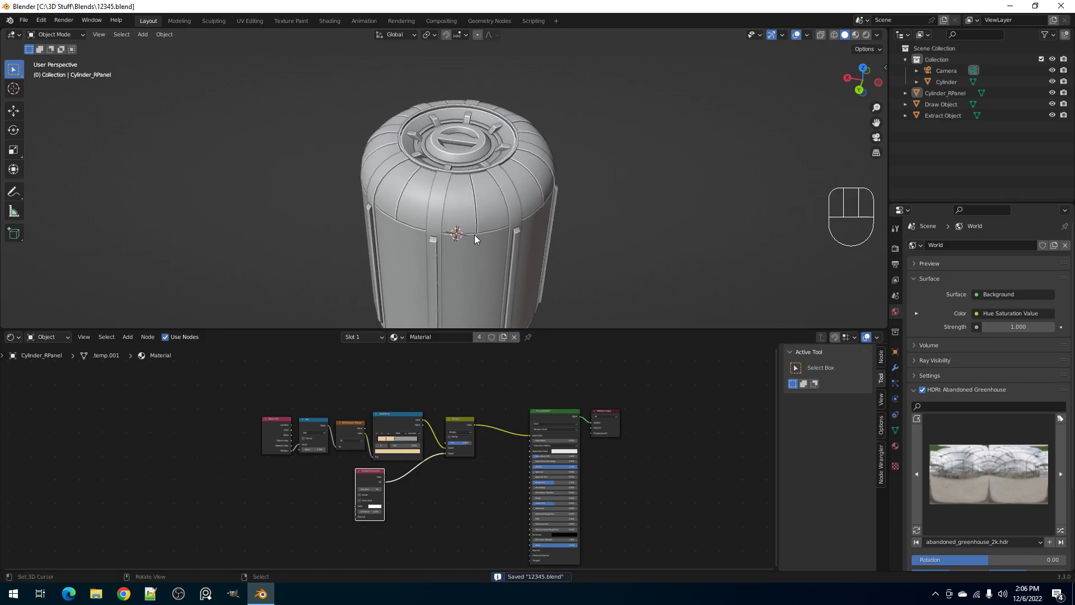
pyautogui.scroll(1, 476, 233)
pyautogui.press('z')
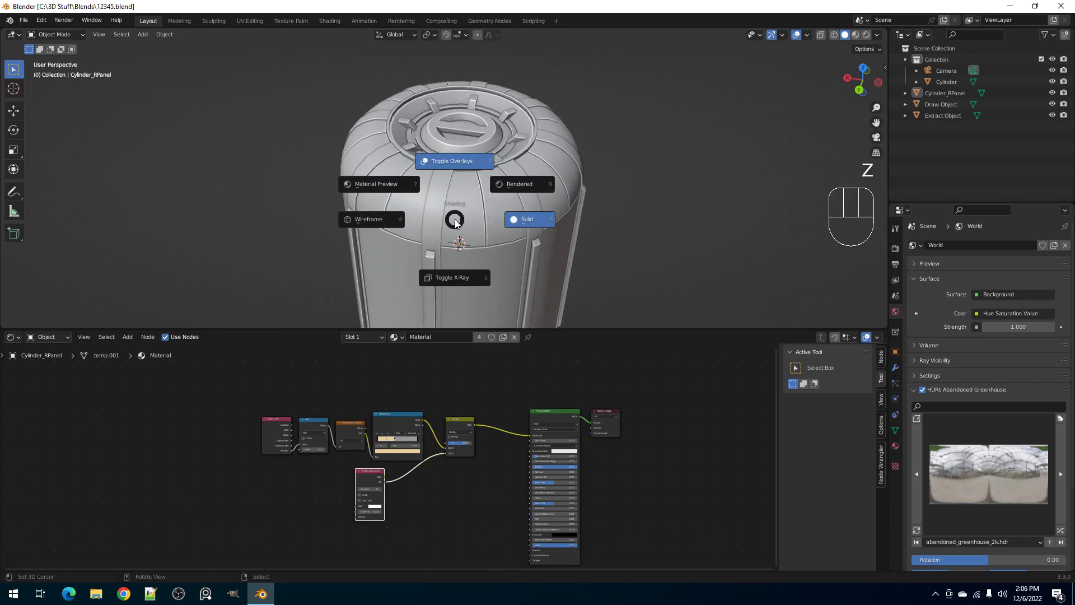
pyautogui.click(516, 184)
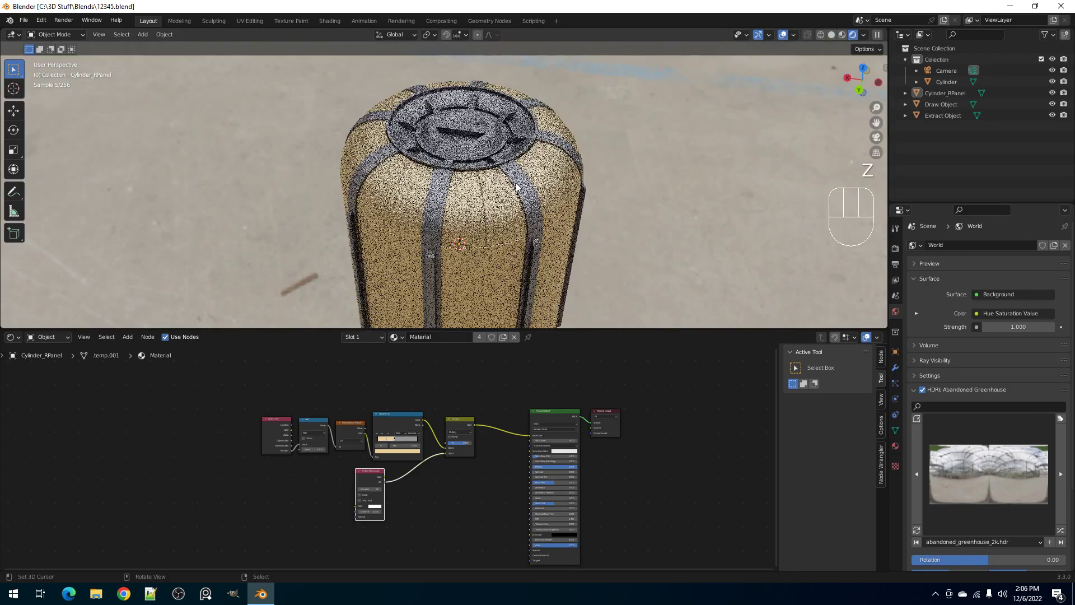
pyautogui.scroll(-3, 509, 217)
pyautogui.moveTo(509, 247)
pyautogui.keyDown('shift'); pyautogui.mouseDown(button='middle')
pyautogui.moveTo(507, 114)
pyautogui.moveTo(503, 205)
pyautogui.mouseUp(button='middle'); pyautogui.keyUp('shift')
pyautogui.scroll(2, 512, 217)
pyautogui.press('z')
pyautogui.click(507, 212)
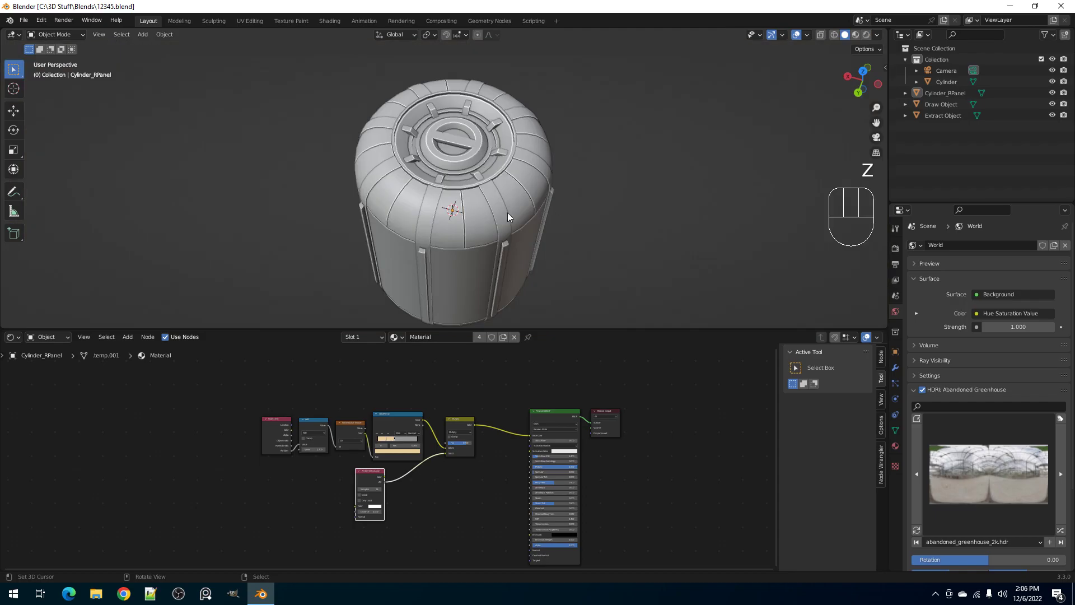
# - Maximize the node editor and insert a duplicate of the Multiply node between the original and the Principled BSDF
pyautogui.hotkey('ctrl', 'space')
pyautogui.click(599, 237)
pyautogui.hotkey('shift', 'd')
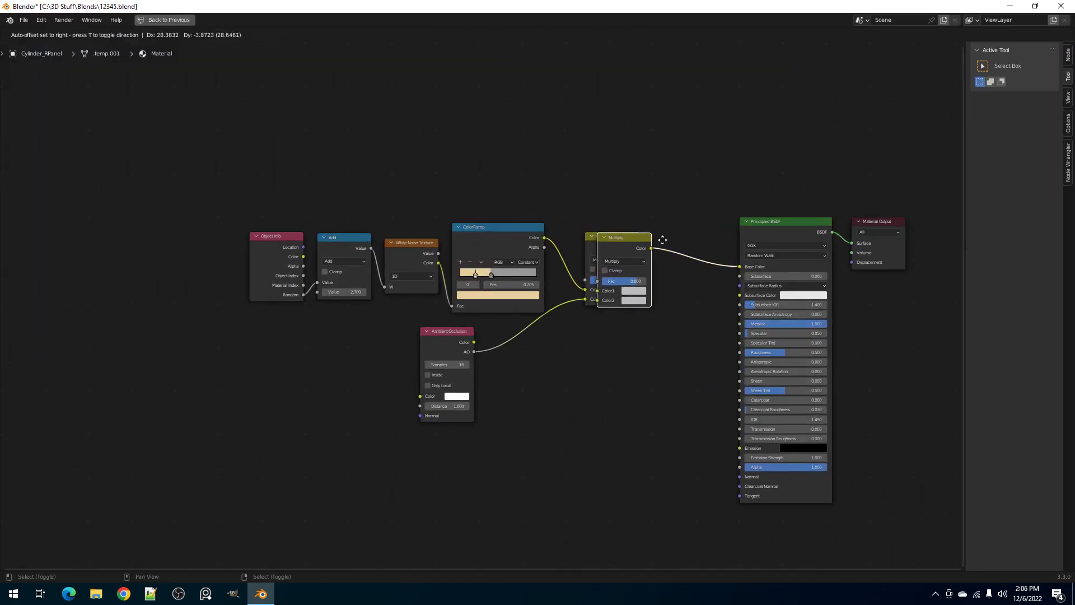
pyautogui.click(728, 238)
# - Add the Simple Dirt node group above the node chain and connect its Color output to the second Multiply node's Color2
pyautogui.moveTo(468, 168); pyautogui.dragTo(455, 281, button='middle')
pyautogui.hotkey('shift', 'a')
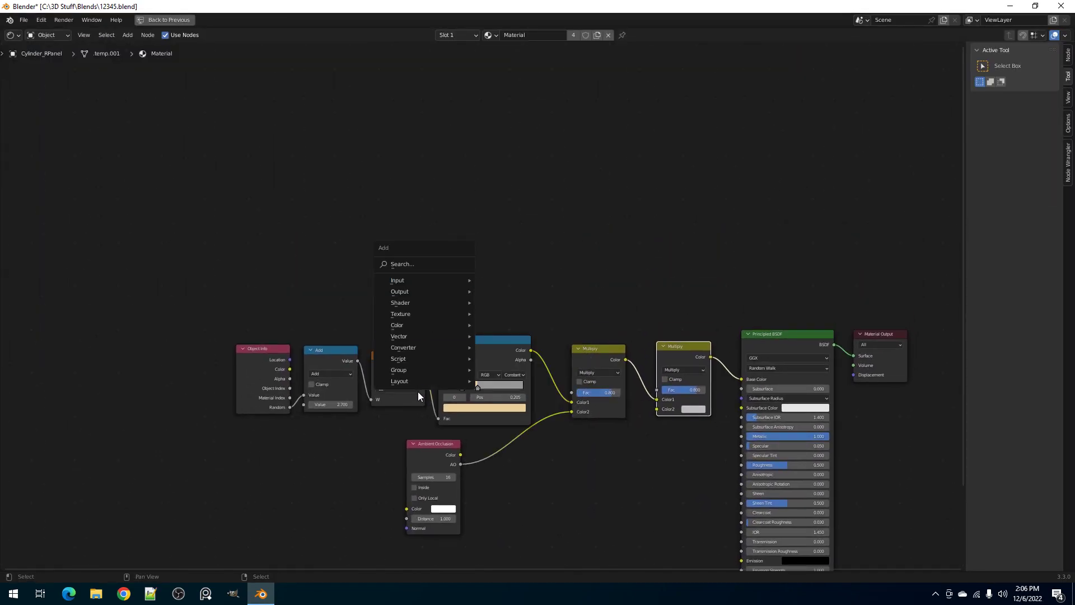
pyautogui.moveTo(414, 372)
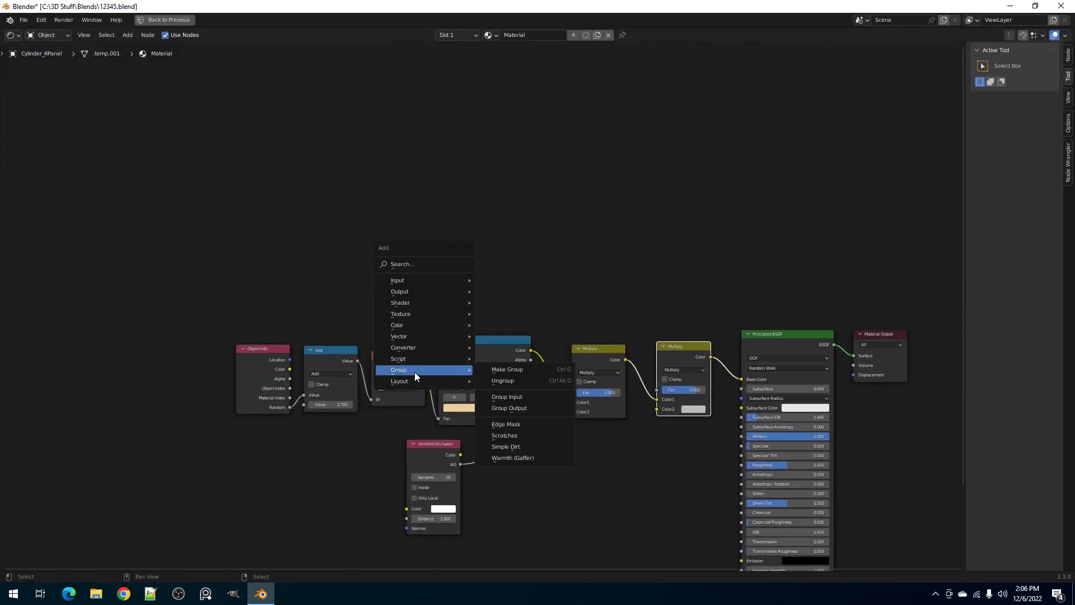
pyautogui.click(522, 446)
pyautogui.click(364, 171)
pyautogui.hotkey('shift', 'a')
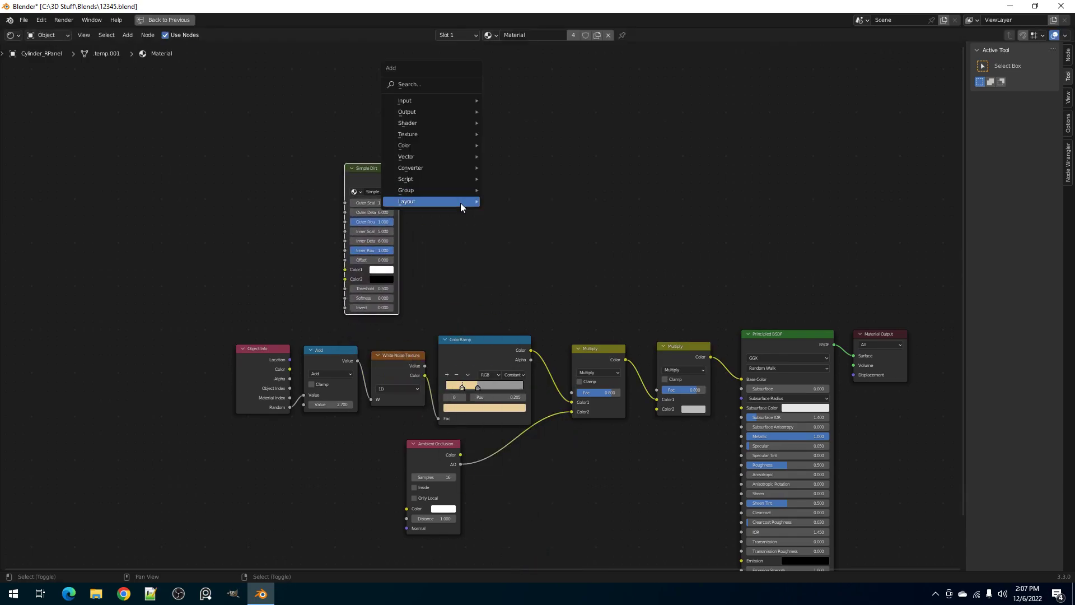
pyautogui.press('Escape')
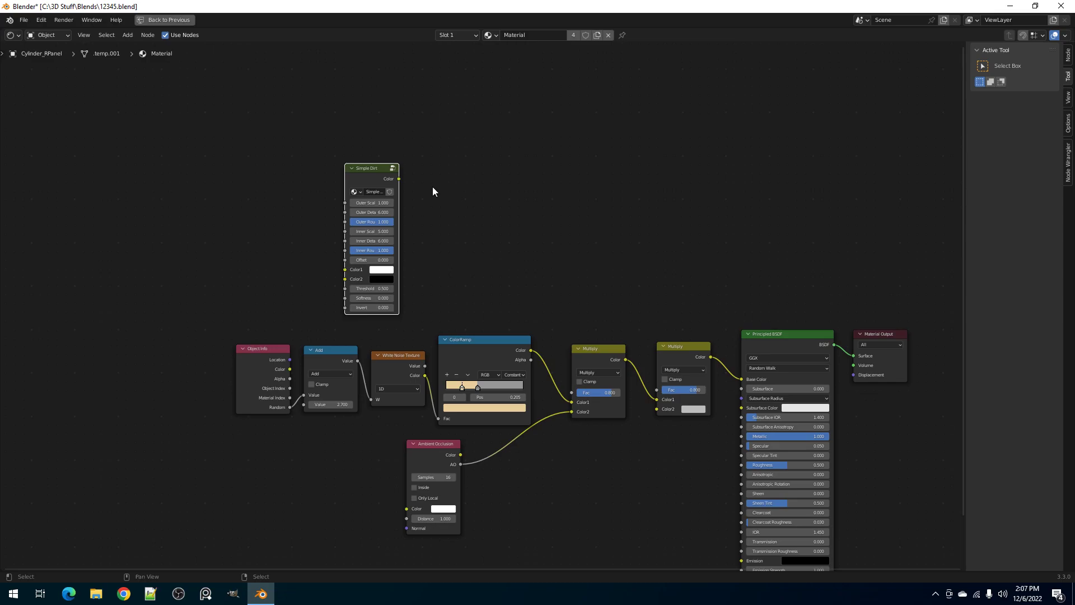
pyautogui.moveTo(398, 179); pyautogui.dragTo(654, 408)
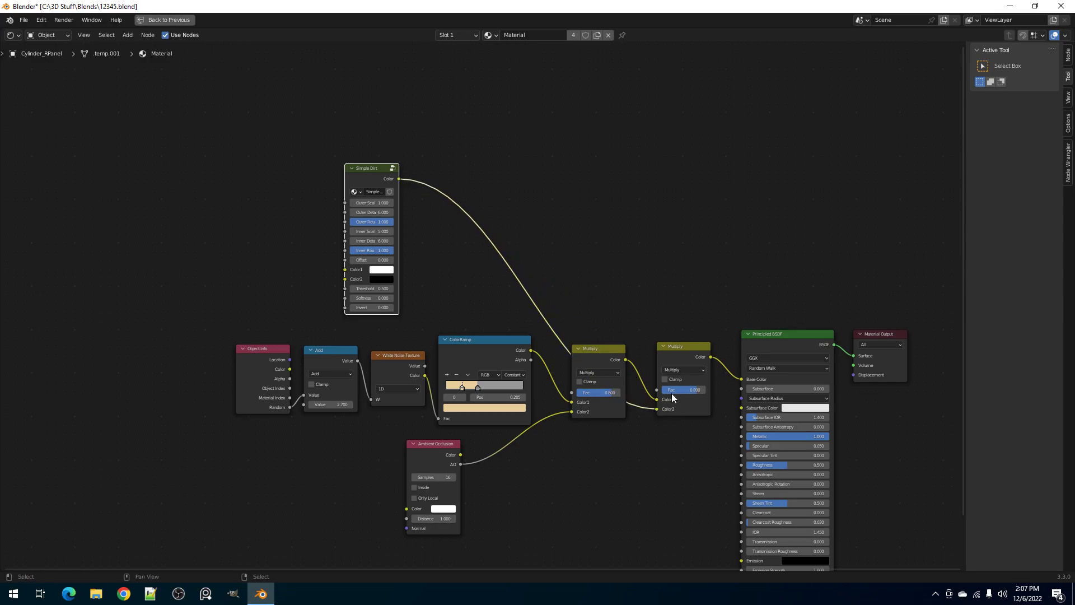
# - Set the second Multiply node's factor to 1.000 and keep its blending mode on Multiply
pyautogui.moveTo(685, 394); pyautogui.dragTo(527, 385, button='middle')
pyautogui.scroll(4, 520, 389)
pyautogui.moveTo(522, 408); pyautogui.dragTo(568, 409)
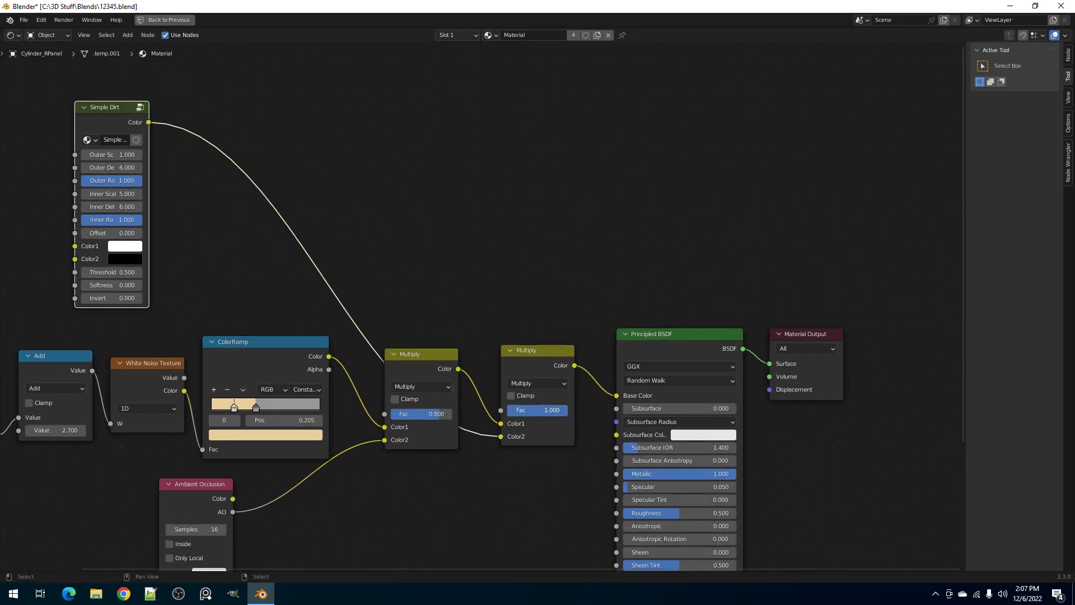
pyautogui.click(552, 384)
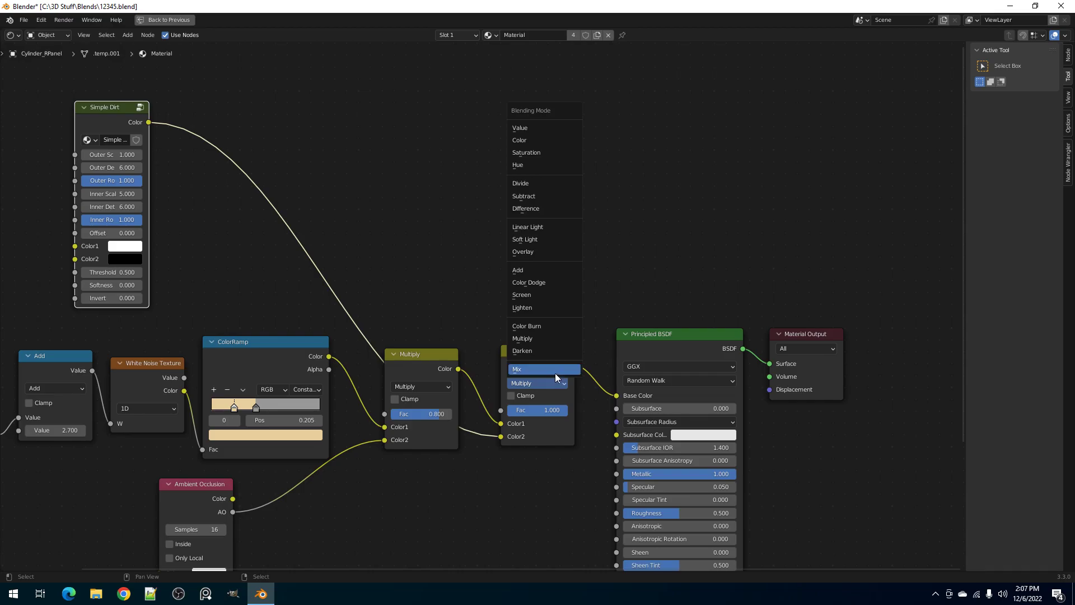
pyautogui.click(537, 338)
# - Restore the full workspace layout and switch the viewport to Rendered shading
pyautogui.hotkey('ctrl', 'space')
pyautogui.moveTo(382, 274); pyautogui.dragTo(412, 221, button='middle')
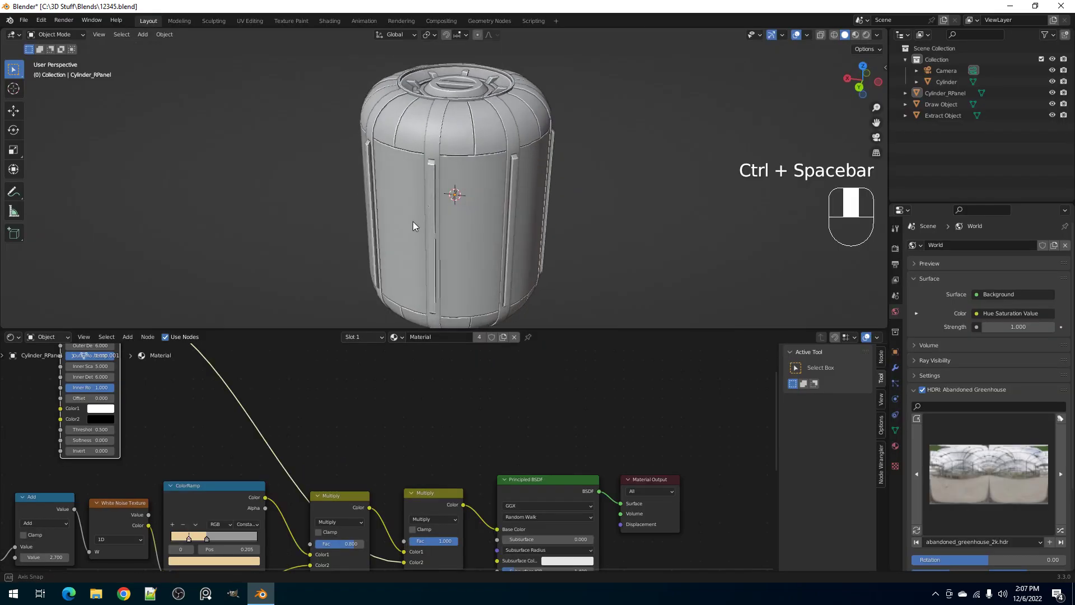
pyautogui.press('z')
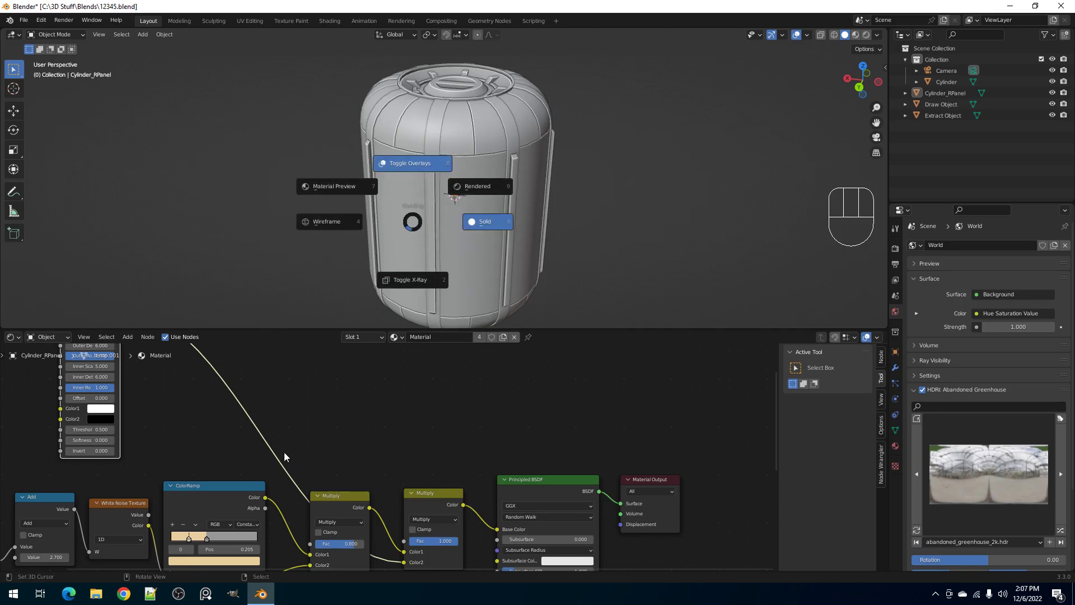
pyautogui.click(243, 420)
pyautogui.press('z')
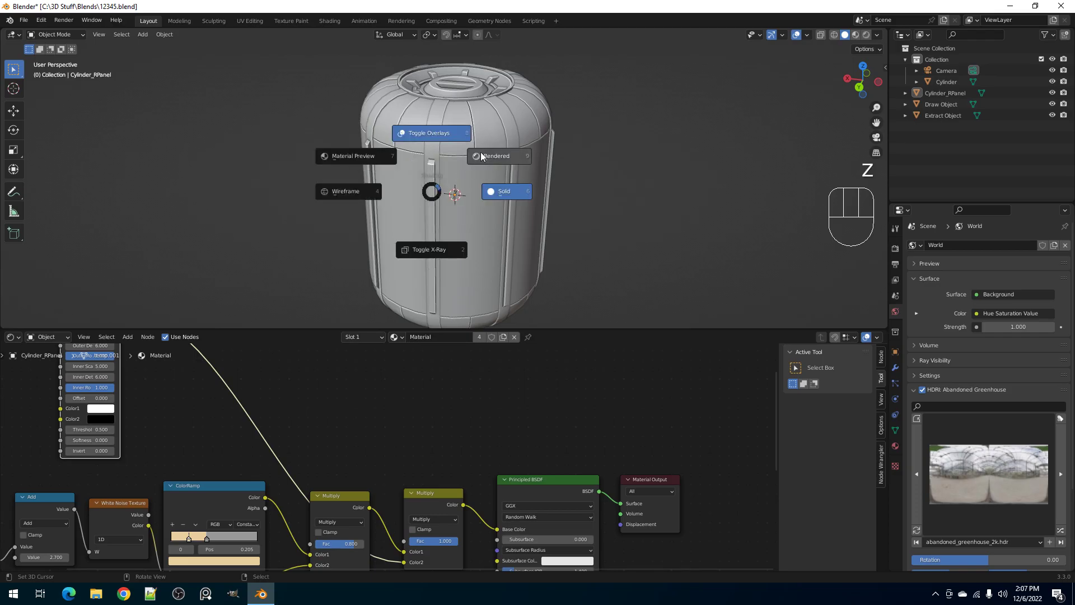
# - Preview the canister in rendered shading and set the Simple Dirt node's Color2 to a grey with a value of about 0.41
pyautogui.click(481, 153)
pyautogui.moveTo(266, 472); pyautogui.dragTo(444, 544, button='middle')
pyautogui.scroll(1, 324, 521)
pyautogui.scroll(1, 290, 508)
pyautogui.click(270, 492)
pyautogui.moveTo(344, 359); pyautogui.dragTo(344, 345)
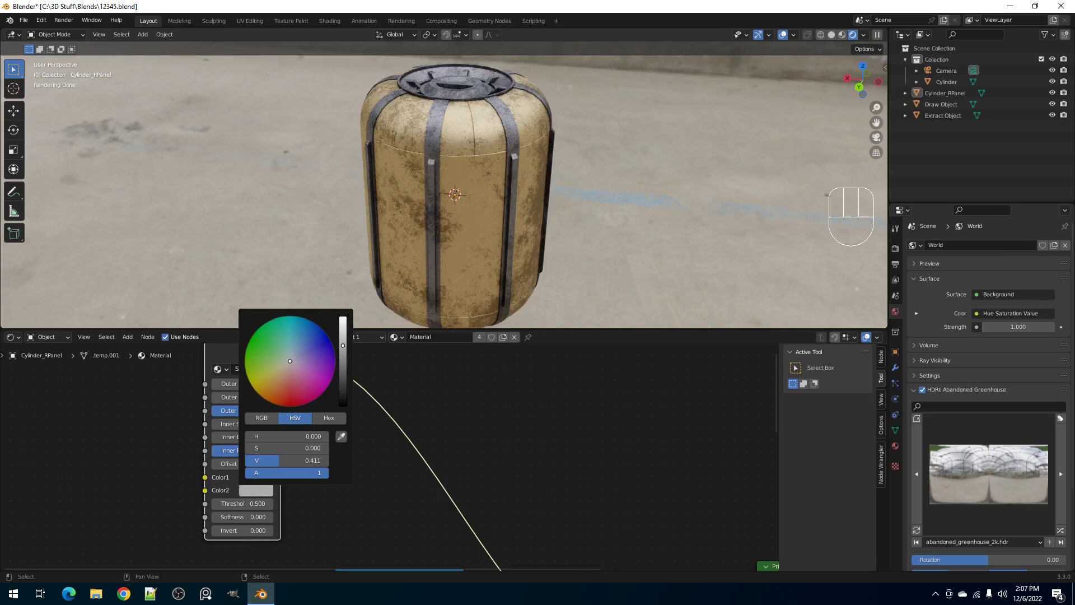
pyautogui.moveTo(528, 263); pyautogui.dragTo(508, 277, button='middle')
pyautogui.scroll(1, 508, 277)
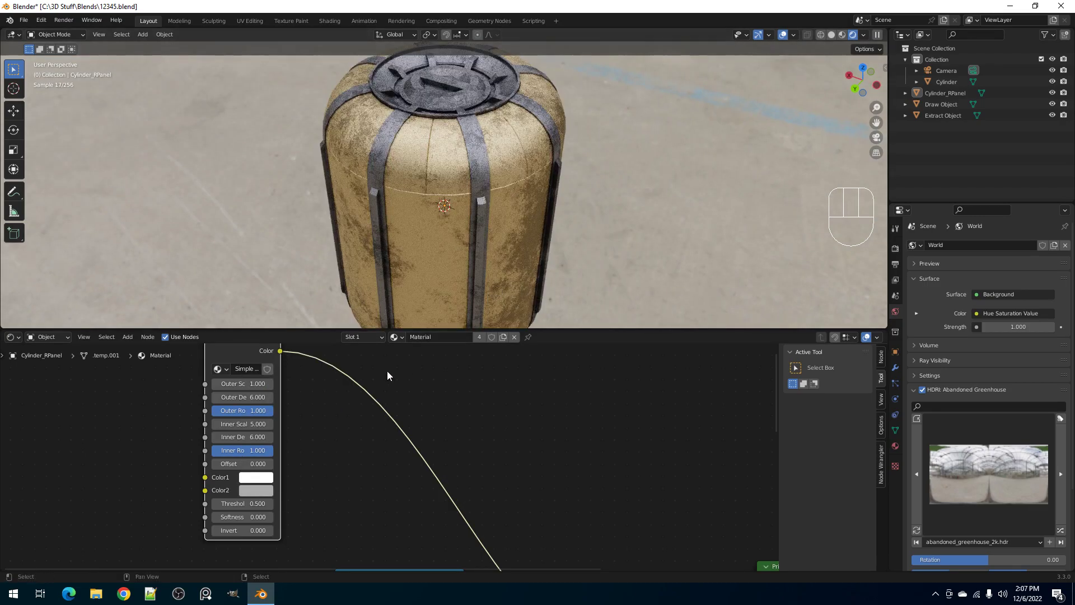
# - Set the Simple Dirt node's Offset to 1 and its Softness to 0.3
pyautogui.click(259, 463)
pyautogui.write('1')
pyautogui.press('Return')
pyautogui.moveTo(480, 294); pyautogui.dragTo(483, 242, button='middle')
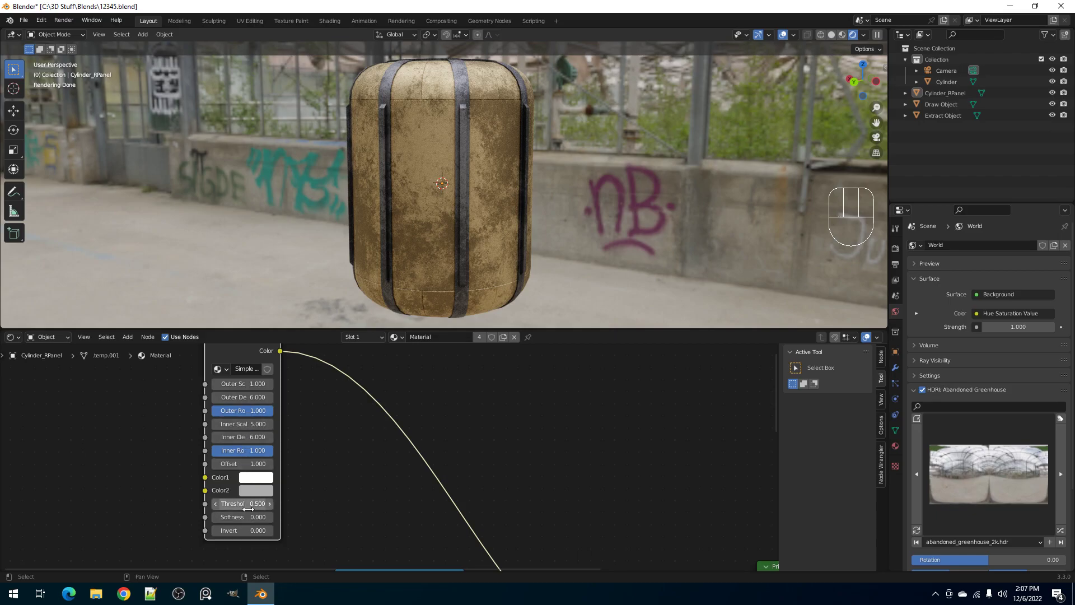
pyautogui.moveTo(232, 517); pyautogui.dragTo(230, 517)
pyautogui.moveTo(496, 63); pyautogui.dragTo(493, 202, button='middle')
# - Return the viewport to solid shading and save the file
pyautogui.press('z')
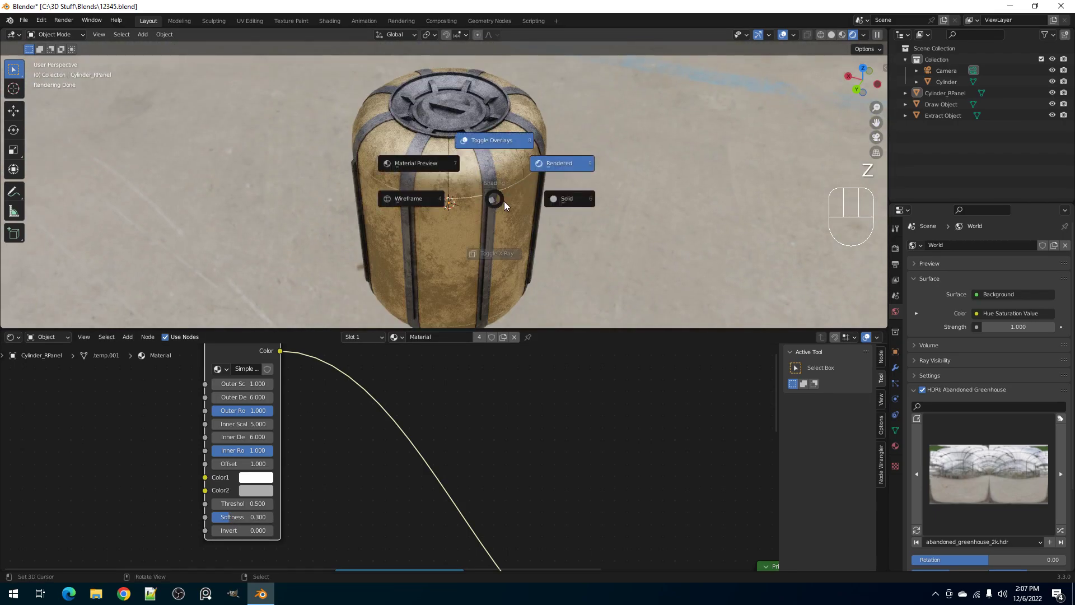
pyautogui.click(557, 199)
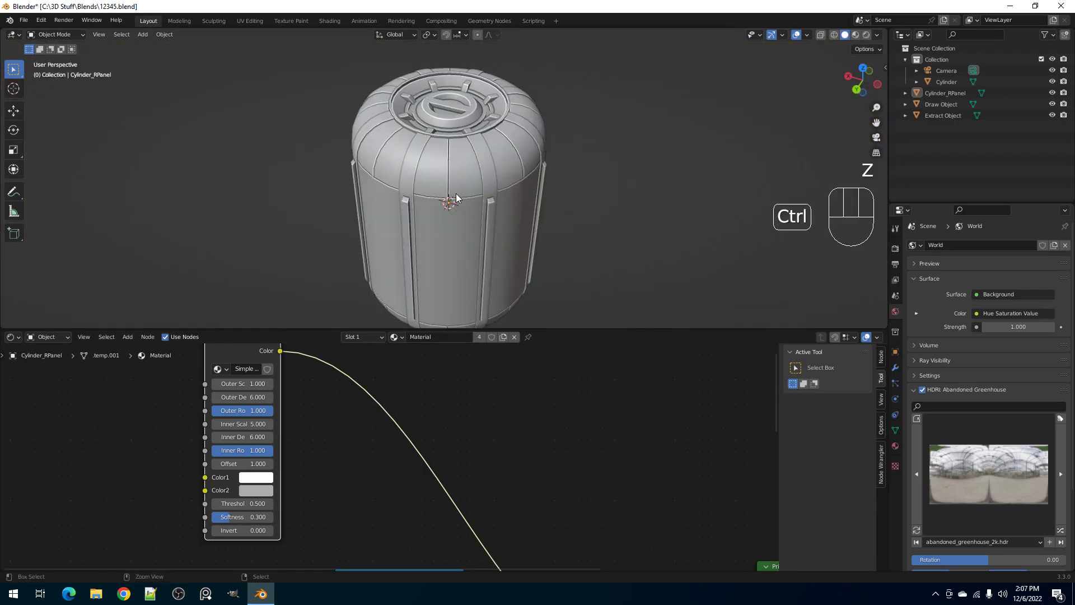
pyautogui.hotkey('ctrl', 's')
# - In the maximized node editor, duplicate the last Multiply node and insert the copy before the Principled BSDF's Base Color
pyautogui.hotkey('ctrl', 'space')
pyautogui.scroll(-1, 512, 459)
pyautogui.scroll(2, 651, 432)
pyautogui.moveTo(650, 432); pyautogui.dragTo(218, 255, button='middle')
pyautogui.moveTo(309, 247); pyautogui.dragTo(288, 253)
pyautogui.click(288, 251)
pyautogui.hotkey('shift', 'd')
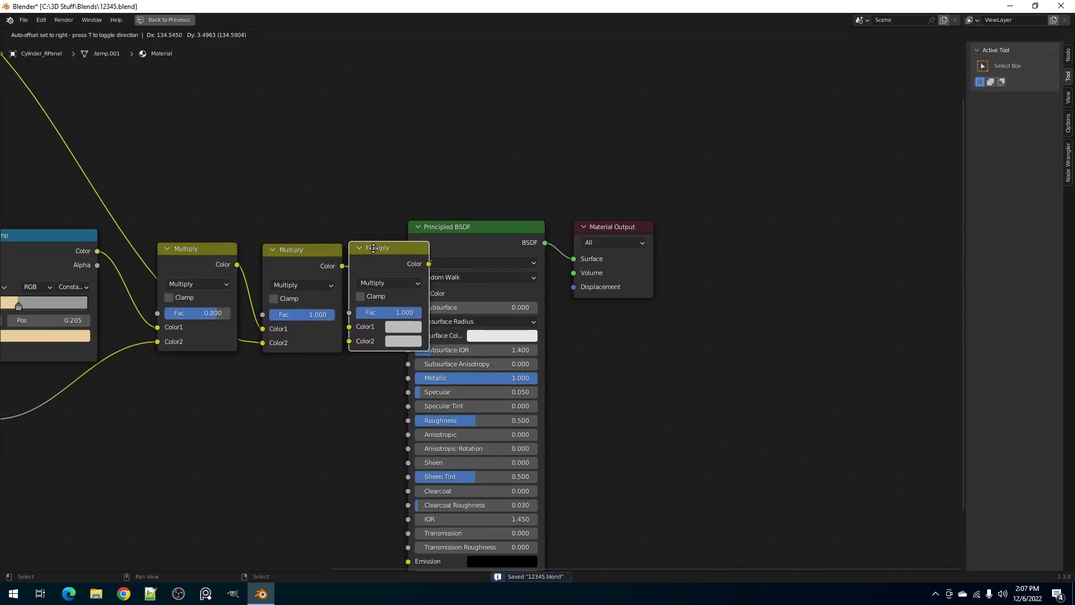
pyautogui.click(372, 252)
# - Add an Edge Mask group node in the free space above the Multiply nodes
pyautogui.scroll(-1, 281, 153)
pyautogui.moveTo(282, 155); pyautogui.dragTo(364, 290, button='middle')
pyautogui.hotkey('shift', 'a')
pyautogui.moveTo(343, 271)
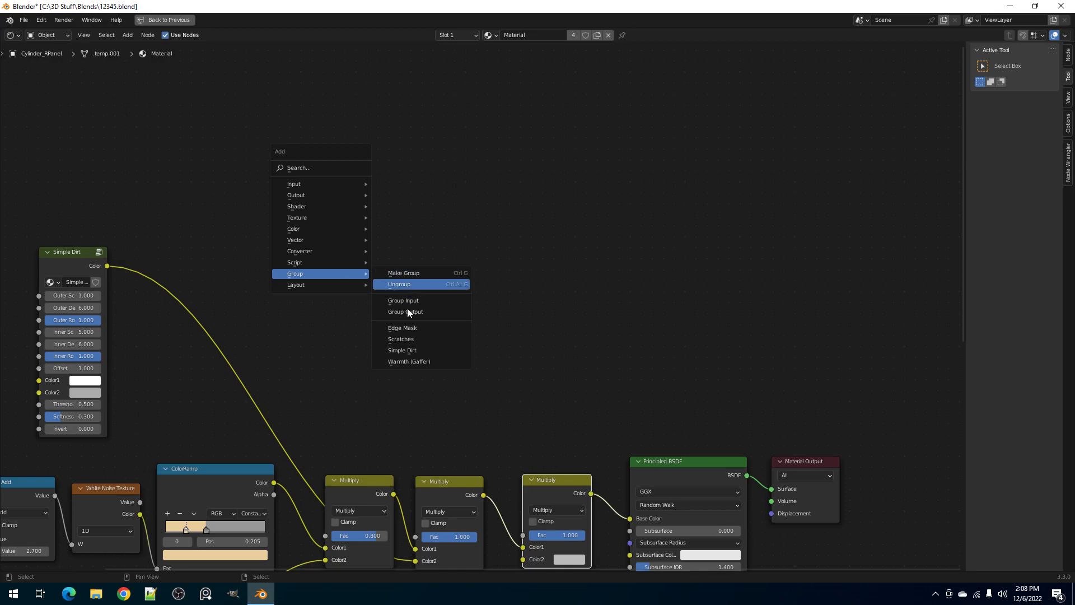
pyautogui.click(409, 327)
pyautogui.click(343, 279)
# - Connect the Edge Mask's Value output to the duplicated mix node's Color2 and set that node's blend mode to Add
pyautogui.moveTo(379, 282); pyautogui.dragTo(528, 535)
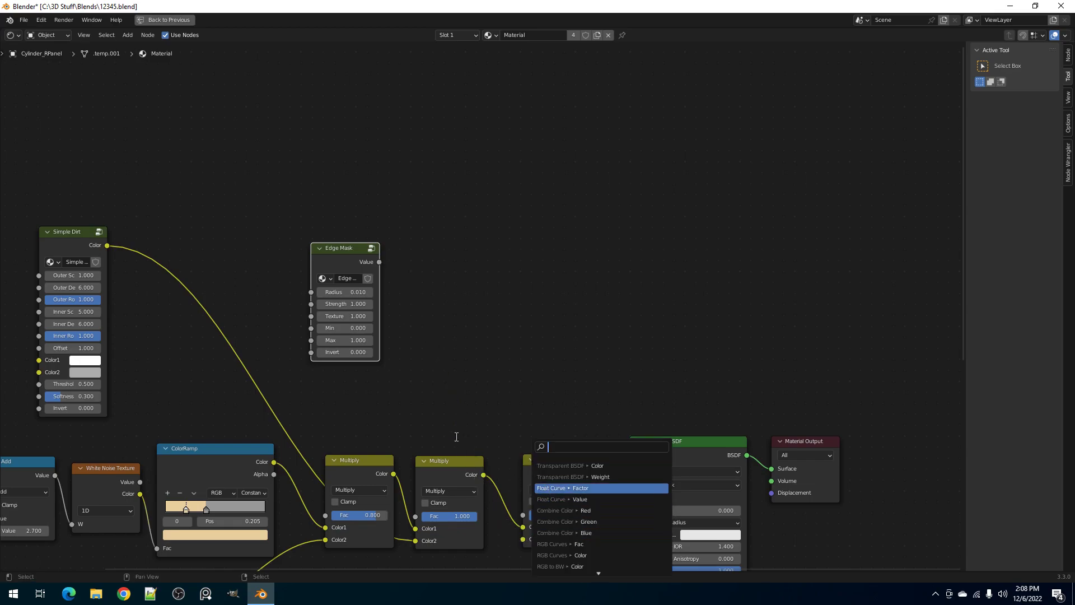
pyautogui.moveTo(380, 272); pyautogui.dragTo(527, 518)
pyautogui.click(446, 456)
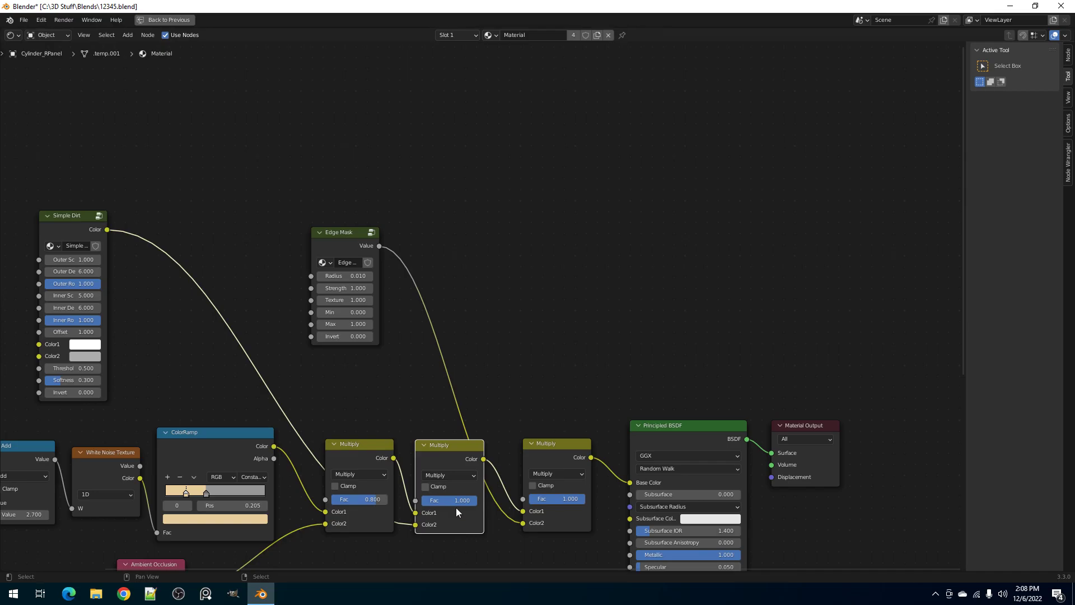
pyautogui.click(541, 474)
pyautogui.press('a')
# - Restore the split layout, inspect the canister's top up close in rendered shading, and return to solid shading
pyautogui.hotkey('ctrl', 'space')
pyautogui.press('z')
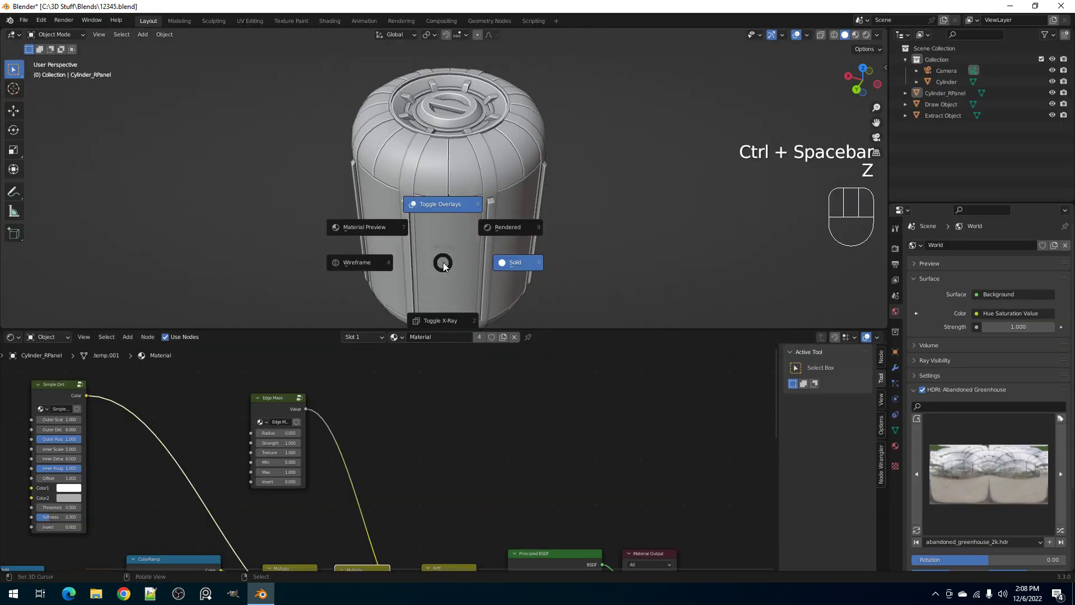
pyautogui.click(492, 230)
pyautogui.keyDown('shift'); pyautogui.moveTo(493, 228); pyautogui.dragTo(458, 244, button='middle'); pyautogui.keyUp('shift')
pyautogui.scroll(3, 459, 243)
pyautogui.press('z')
pyautogui.click(526, 242)
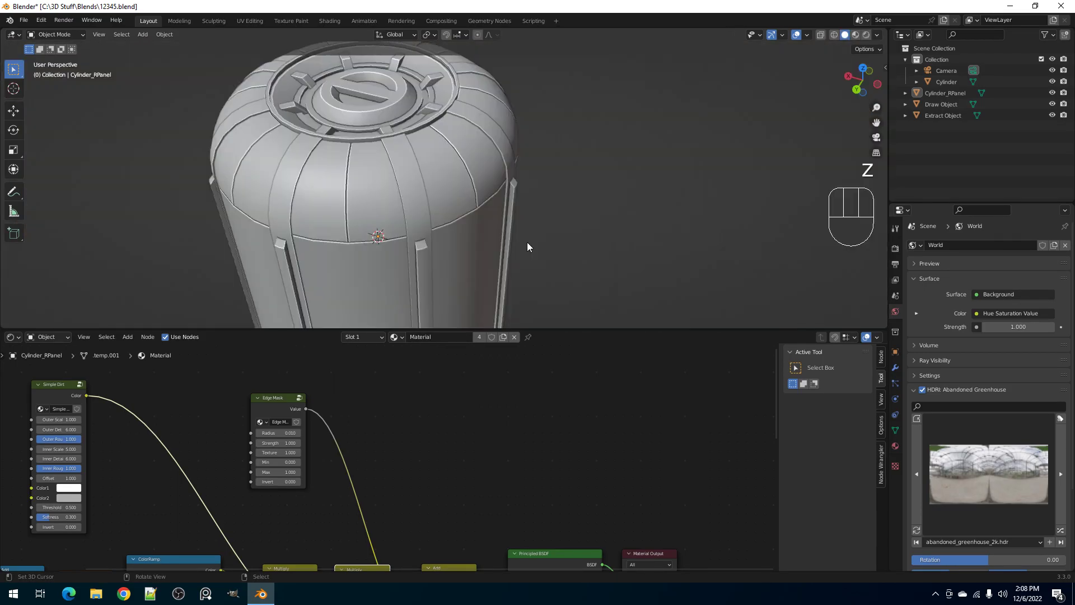
pyautogui.scroll(-2, 513, 237)
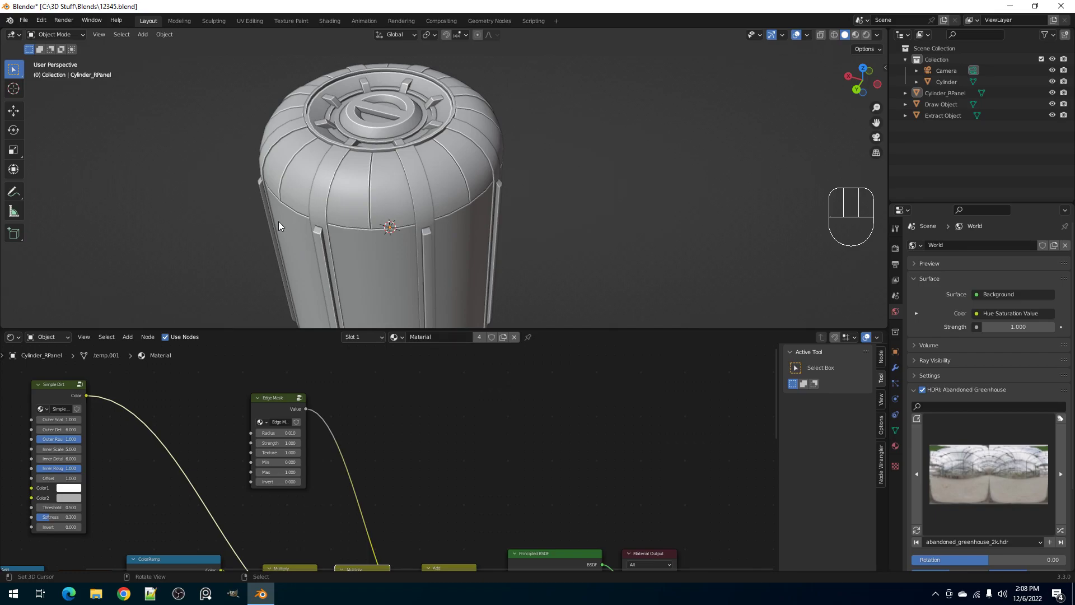
# - Search the add-ons in Preferences for "wra" to check Node Wrangler, and close the Preferences window
pyautogui.press('F4')
pyautogui.click(250, 272)
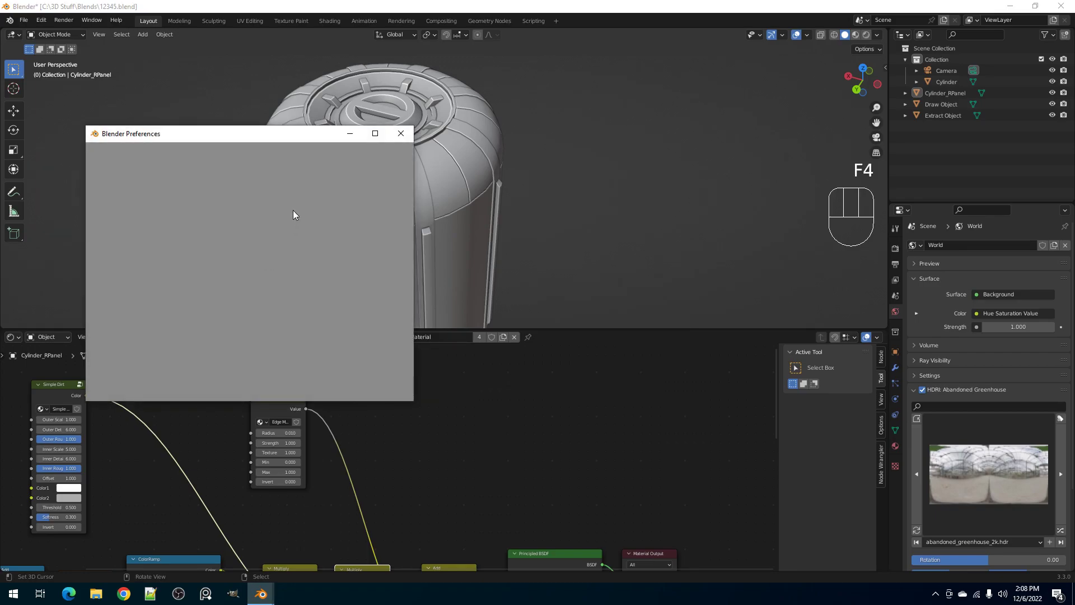
pyautogui.click(363, 166)
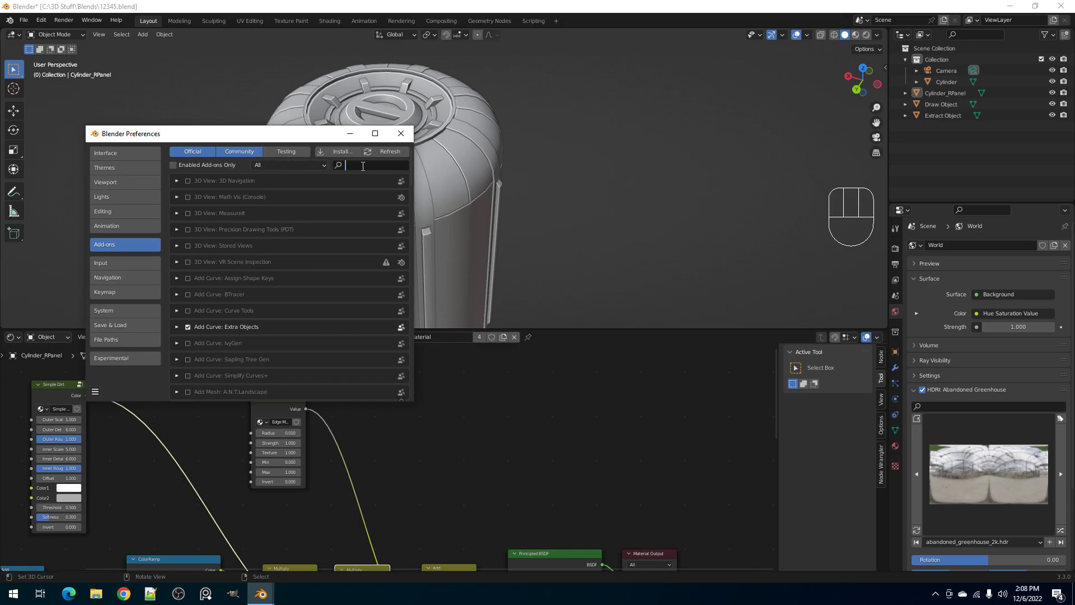
pyautogui.write('wra')
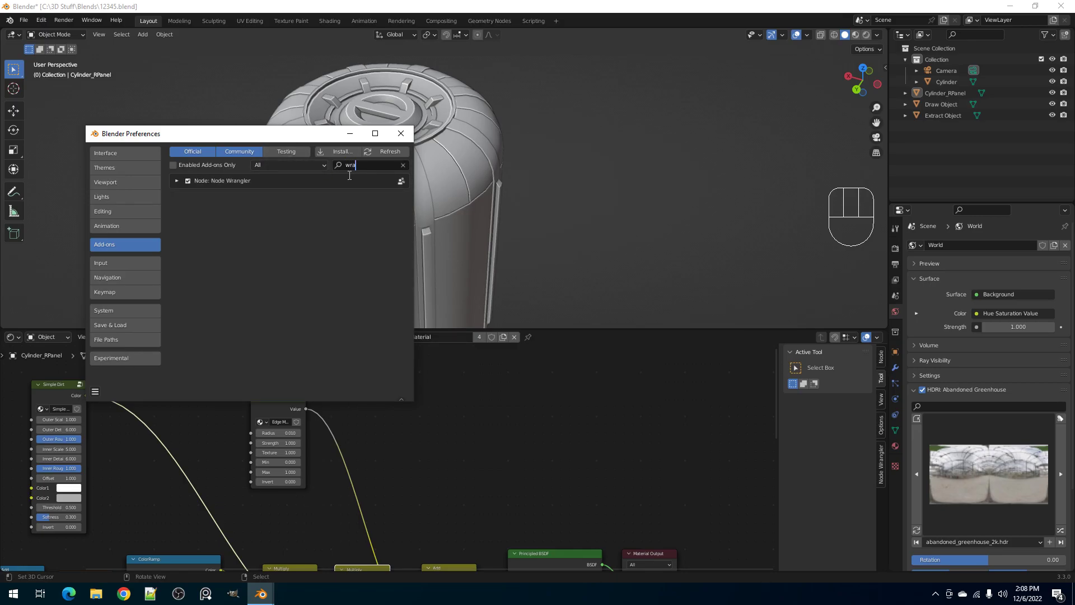
pyautogui.click(401, 135)
pyautogui.press('z')
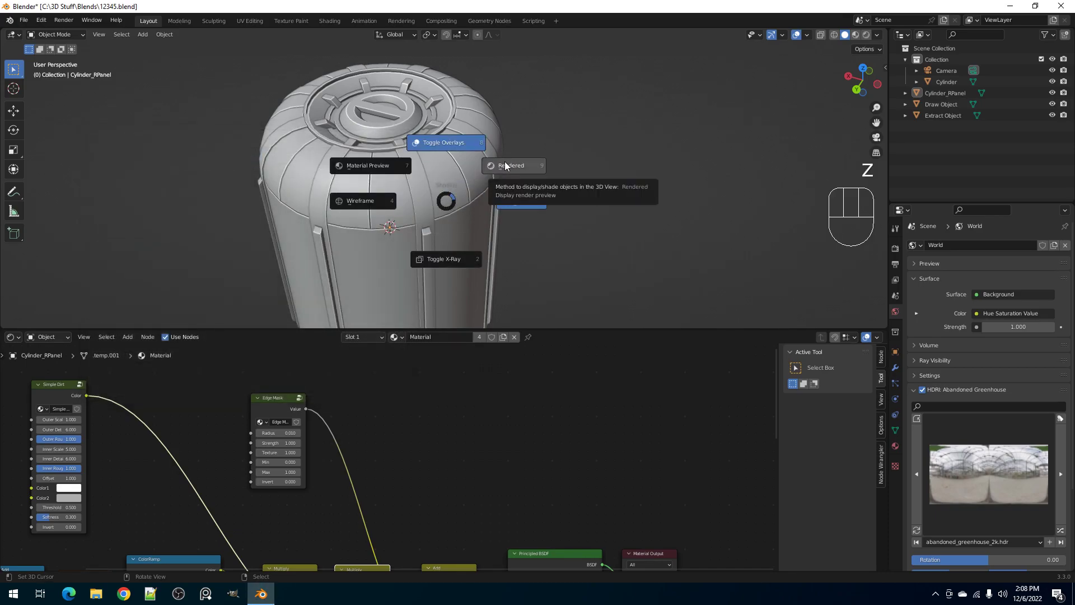
pyautogui.press('Escape')
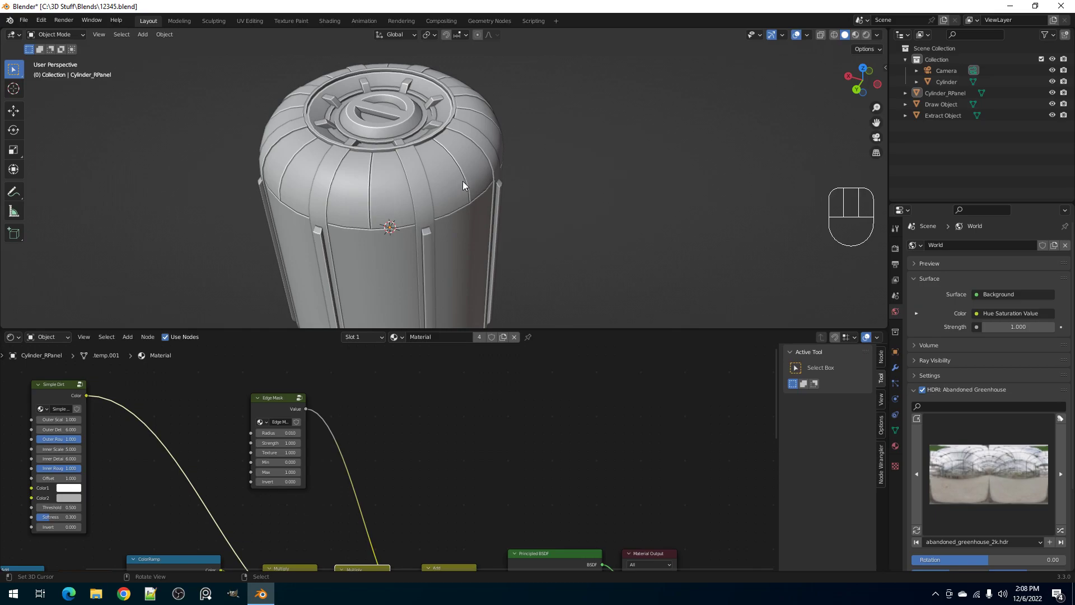
pyautogui.scroll(-2, 419, 432)
pyautogui.scroll(2, 419, 431)
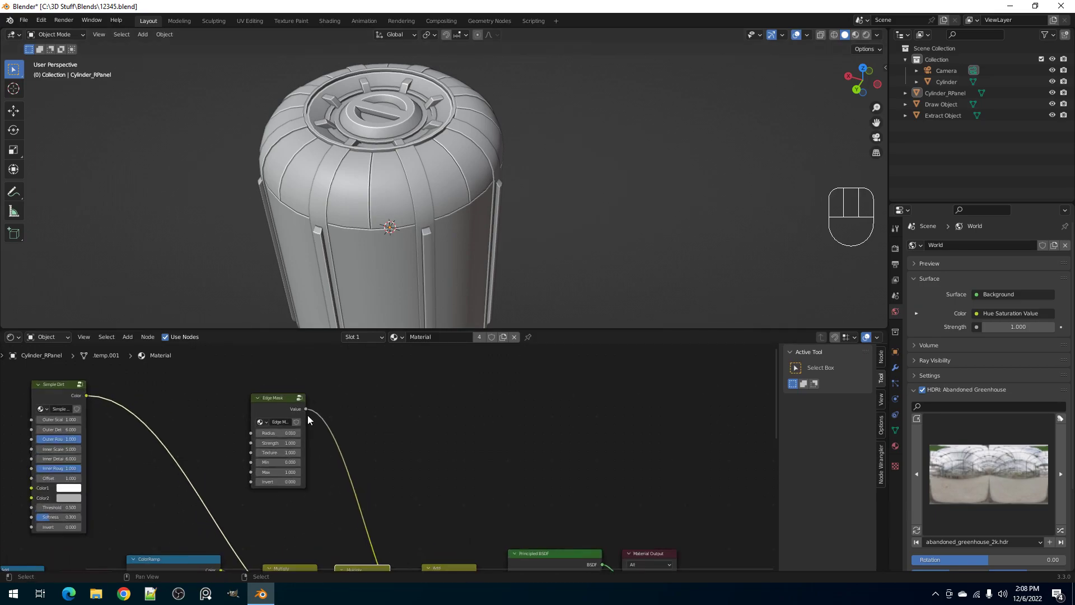
# - Route the Edge Mask output directly to the Material Output's Surface and preview it in rendered shading
pyautogui.hotkey('shift', 'ctrl')
pyautogui.keyDown('ctrl'); pyautogui.keyDown('shift'); pyautogui.click(278, 406); pyautogui.keyUp('shift'); pyautogui.keyUp('ctrl')
pyautogui.scroll(-3, 617, 506)
pyautogui.moveTo(617, 506); pyautogui.dragTo(604, 448, button='middle')
pyautogui.scroll(3, 604, 448)
pyautogui.press('z')
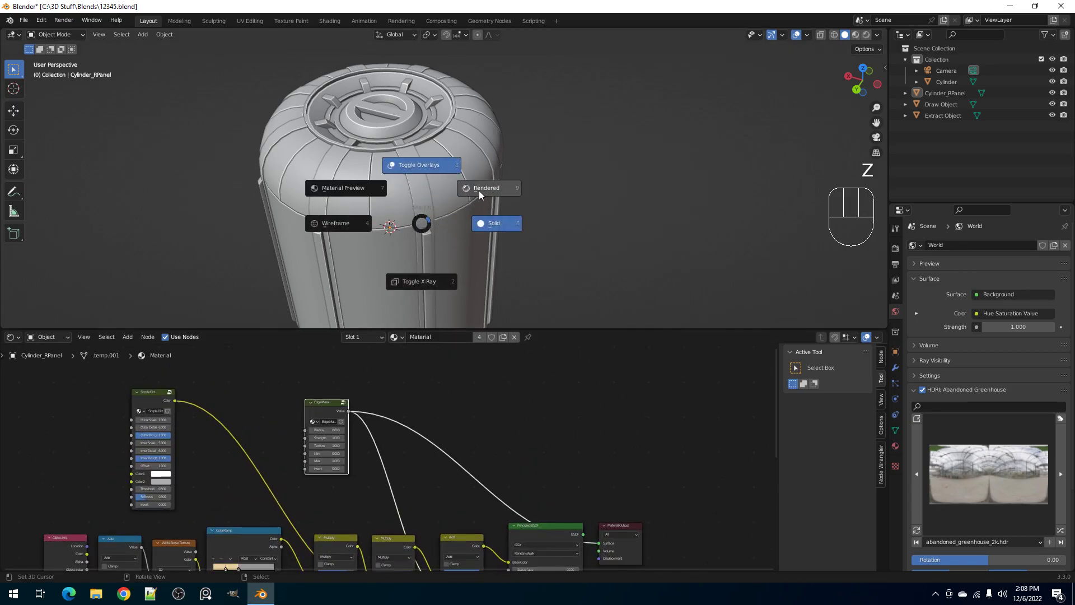
pyautogui.click(479, 190)
pyautogui.scroll(3, 417, 361)
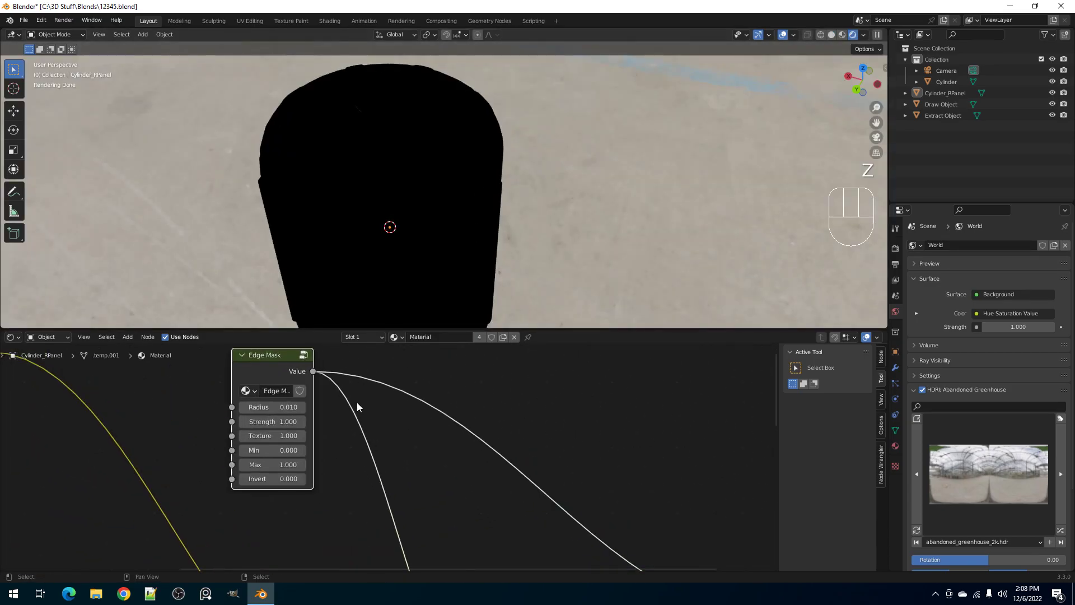
# - Set the Edge Mask's Min to 1, view the canister's edges, and return to solid shading
pyautogui.scroll(1, 357, 404)
pyautogui.click(246, 448)
pyautogui.write('1')
pyautogui.press('Return')
pyautogui.moveTo(442, 292); pyautogui.dragTo(430, 239, button='middle')
pyautogui.press('z')
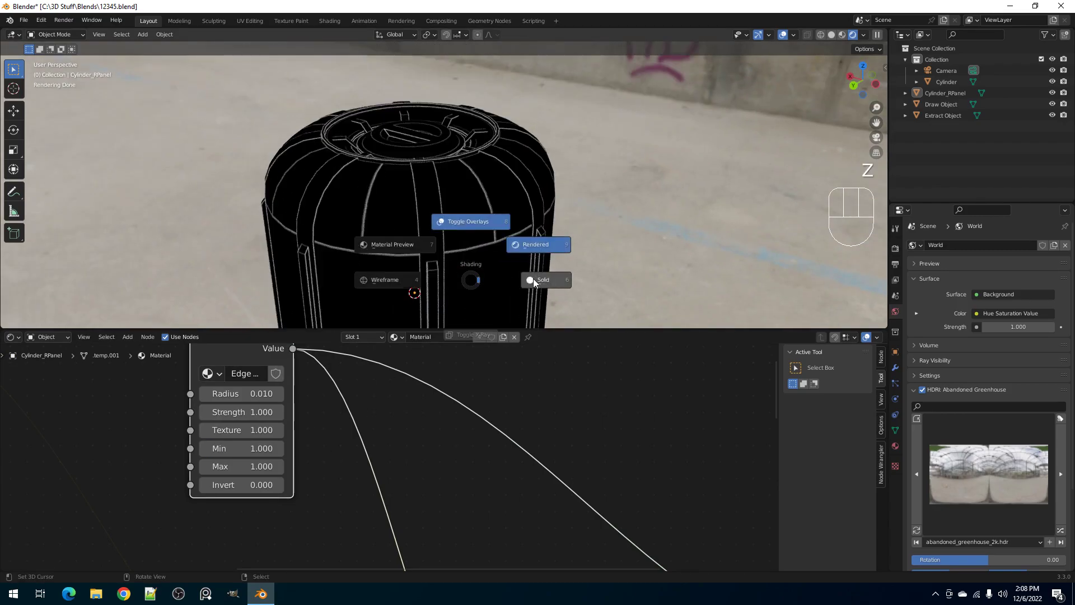
pyautogui.click(534, 278)
# - Move the Edge Mask node aside and add a Noise Texture node in front of it in the maximized node editor
pyautogui.scroll(-5, 328, 392)
pyautogui.moveTo(318, 413); pyautogui.dragTo(432, 401)
pyautogui.hotkey('ctrl', 'space')
pyautogui.scroll(2, 361, 312)
pyautogui.hotkey('shift', 'a')
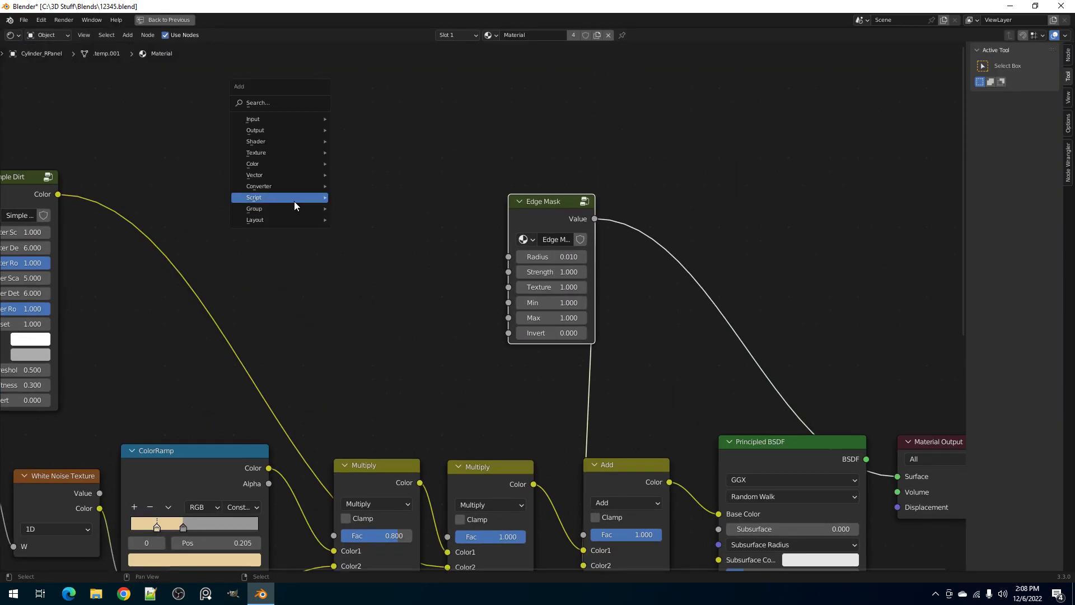
pyautogui.moveTo(274, 153)
pyautogui.click(365, 268)
pyautogui.click(414, 196)
# - Connect the Noise Texture's Color output to the Edge Mask's Texture input
pyautogui.click(441, 214)
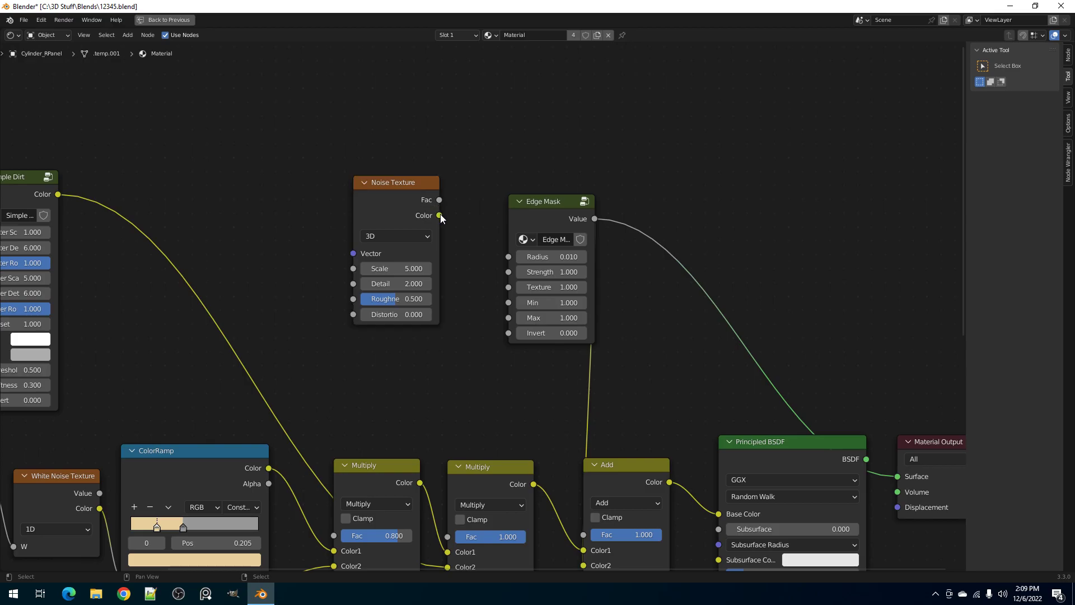
pyautogui.moveTo(442, 200); pyautogui.dragTo(470, 242)
pyautogui.click(442, 199)
pyautogui.moveTo(487, 293); pyautogui.dragTo(498, 288)
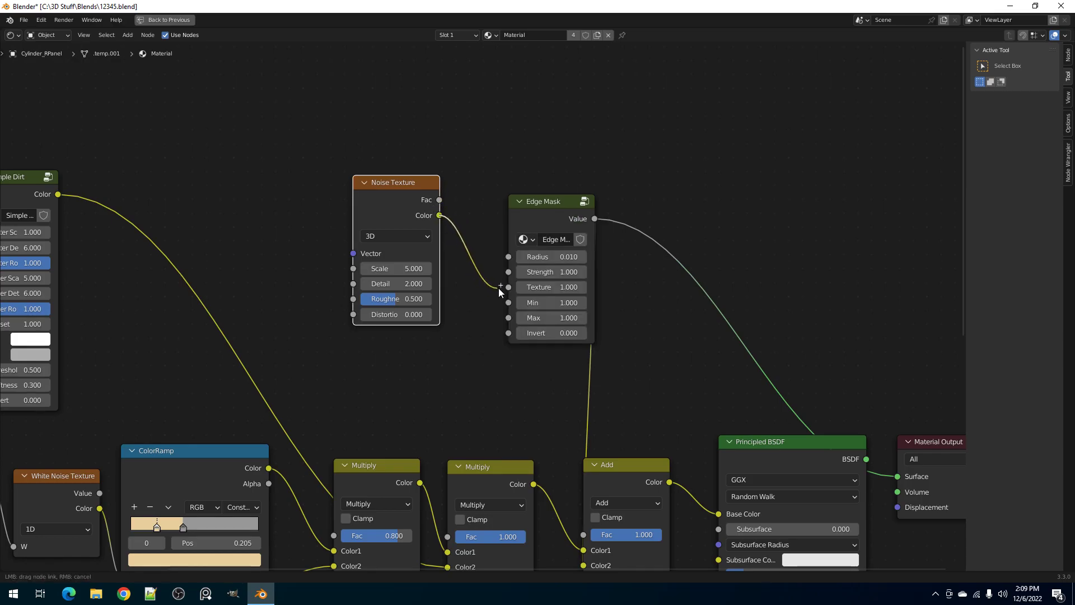
# - Add a Texture Coordinate node and connect its Object output to the Noise Texture's Vector input
pyautogui.hotkey('shift', 'a')
pyautogui.moveTo(266, 132)
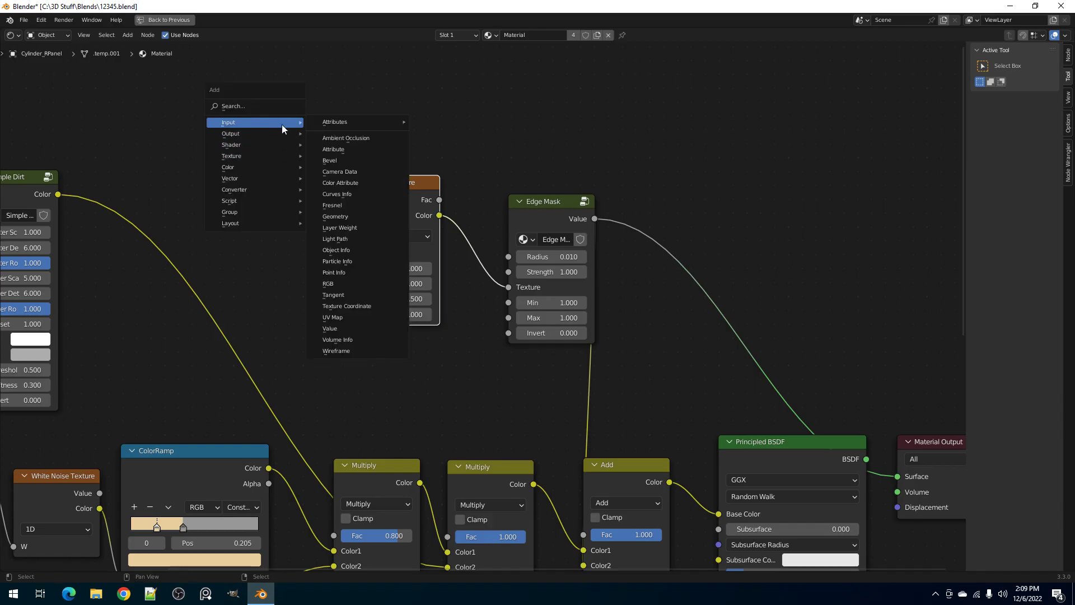
pyautogui.click(353, 306)
pyautogui.click(199, 105)
pyautogui.moveTo(286, 176); pyautogui.dragTo(313, 207)
pyautogui.moveTo(355, 251); pyautogui.dragTo(356, 251)
# - Arrange the Noise Texture, Texture Coordinate and Edge Mask nodes closer together in a row
pyautogui.moveTo(560, 305); pyautogui.dragTo(524, 290, button='middle')
pyautogui.moveTo(352, 177); pyautogui.dragTo(377, 191)
pyautogui.moveTo(223, 144); pyautogui.dragTo(278, 185)
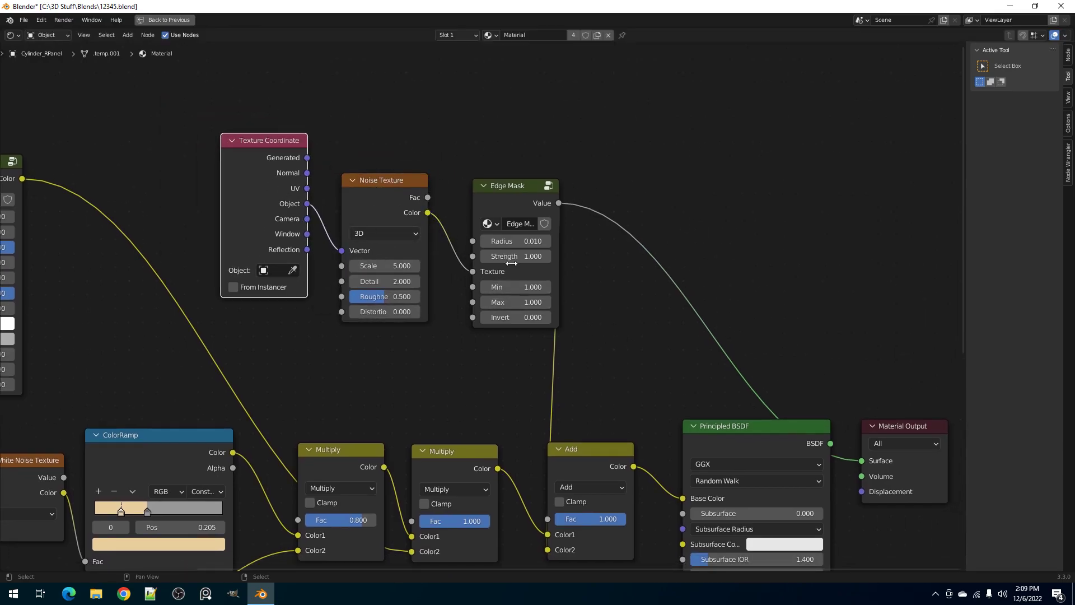
pyautogui.scroll(2, 506, 185)
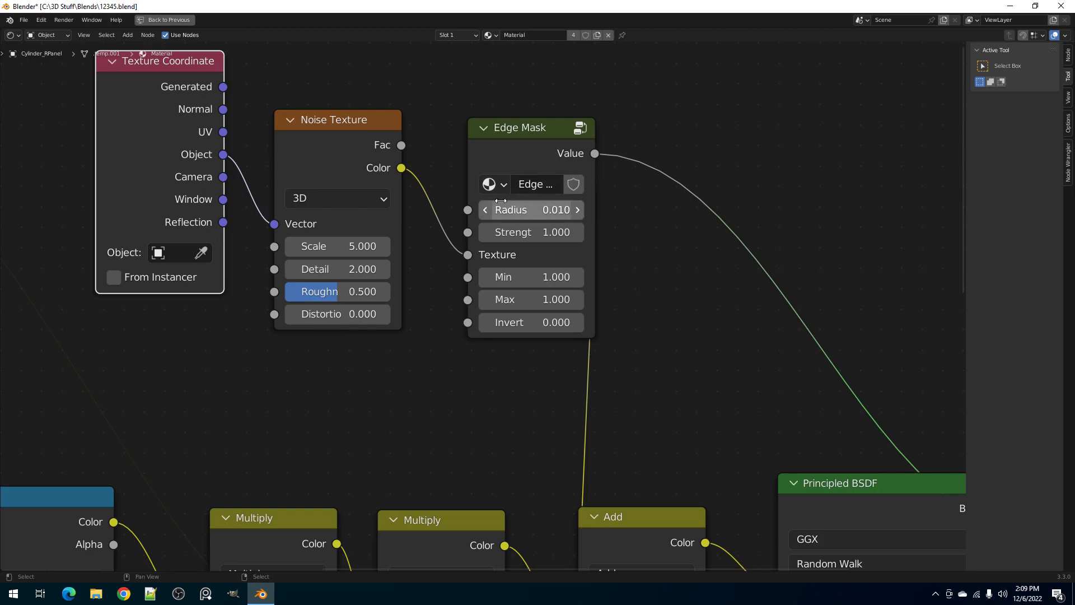
pyautogui.moveTo(497, 144); pyautogui.dragTo(467, 139)
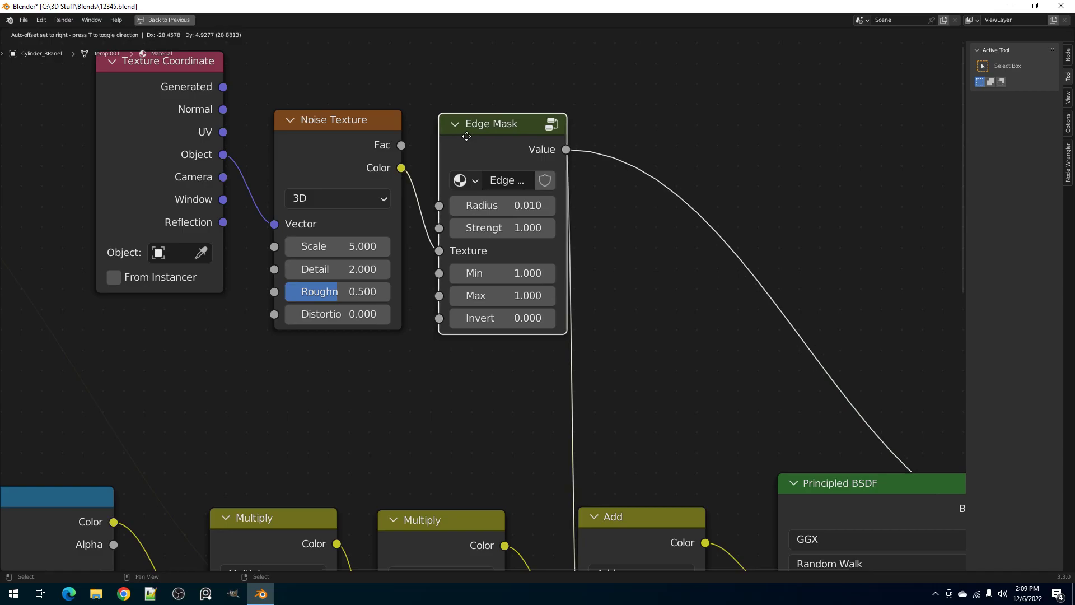
# - Restore the split layout, show the canister's edges in rendered shading, and lower the Edge Mask's Min to 0.26
pyautogui.hotkey('ctrl', 'space')
pyautogui.scroll(5, 435, 231)
pyautogui.press('z')
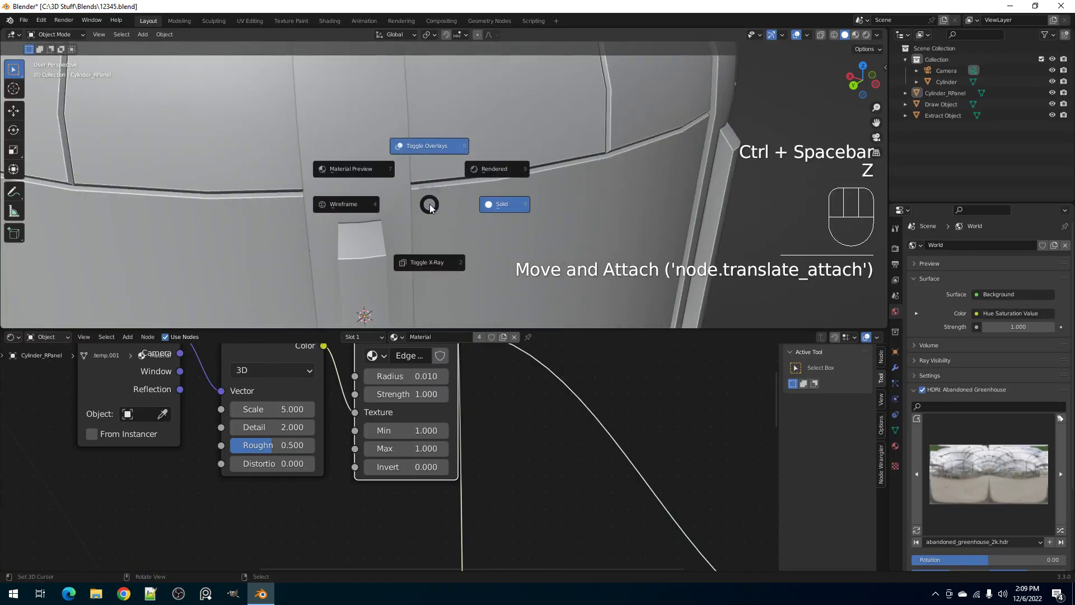
pyautogui.click(494, 169)
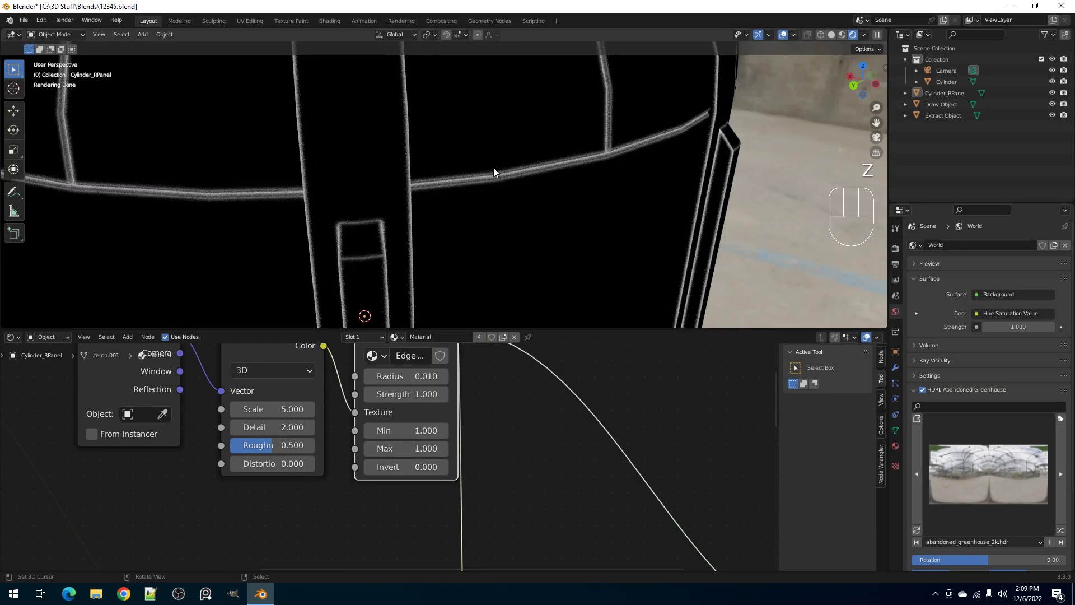
pyautogui.scroll(2, 303, 422)
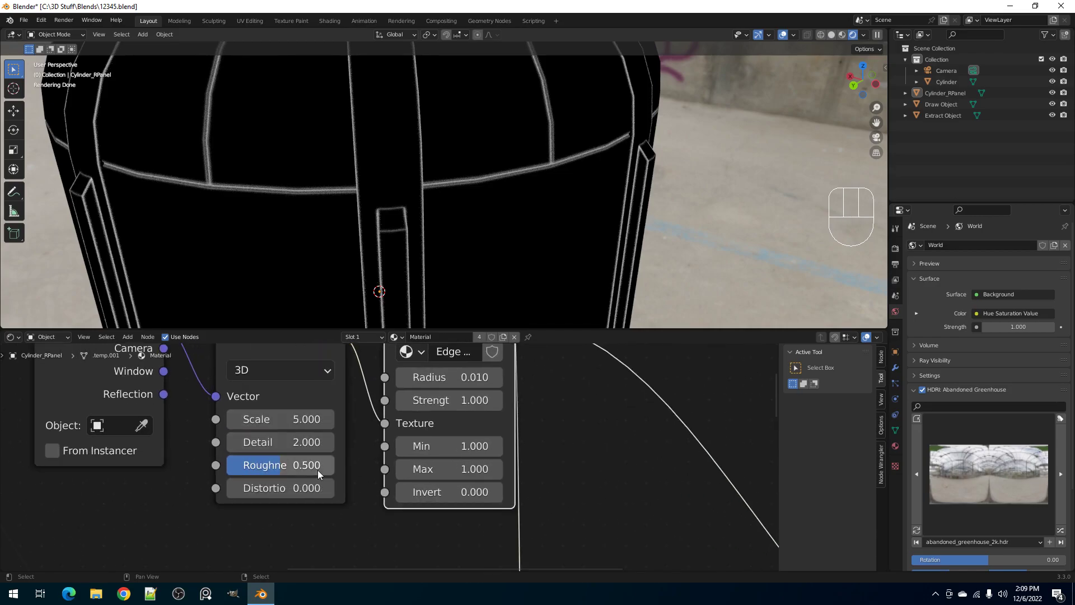
pyautogui.keyDown('shift'); pyautogui.moveTo(431, 446); pyautogui.dragTo(409, 447); pyautogui.keyUp('shift')
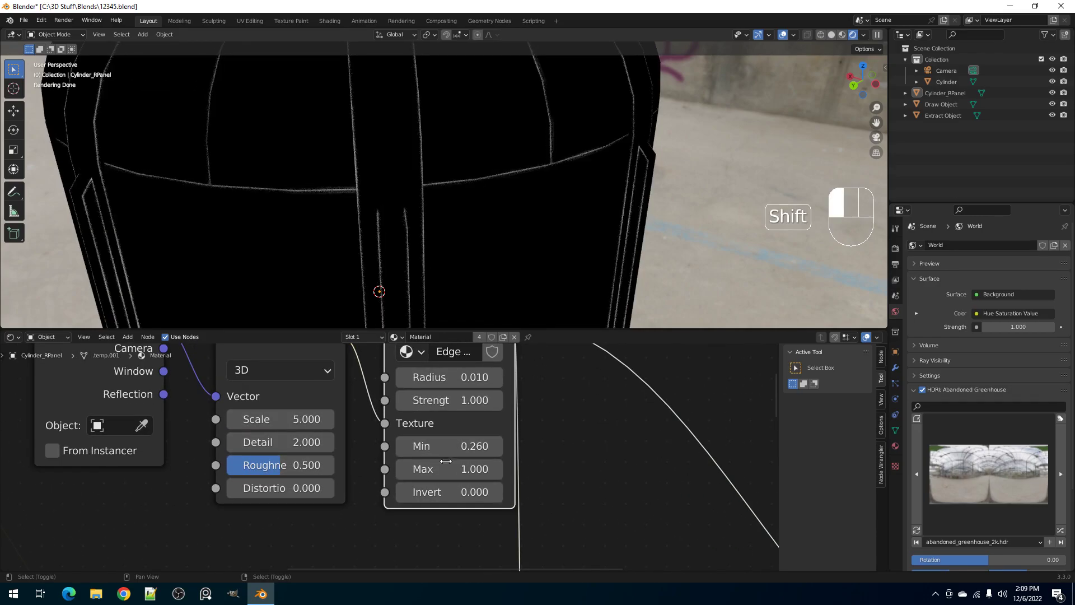
# - Try an Edge Mask Radius of 0.04, and settle on 0.03
pyautogui.click(447, 381)
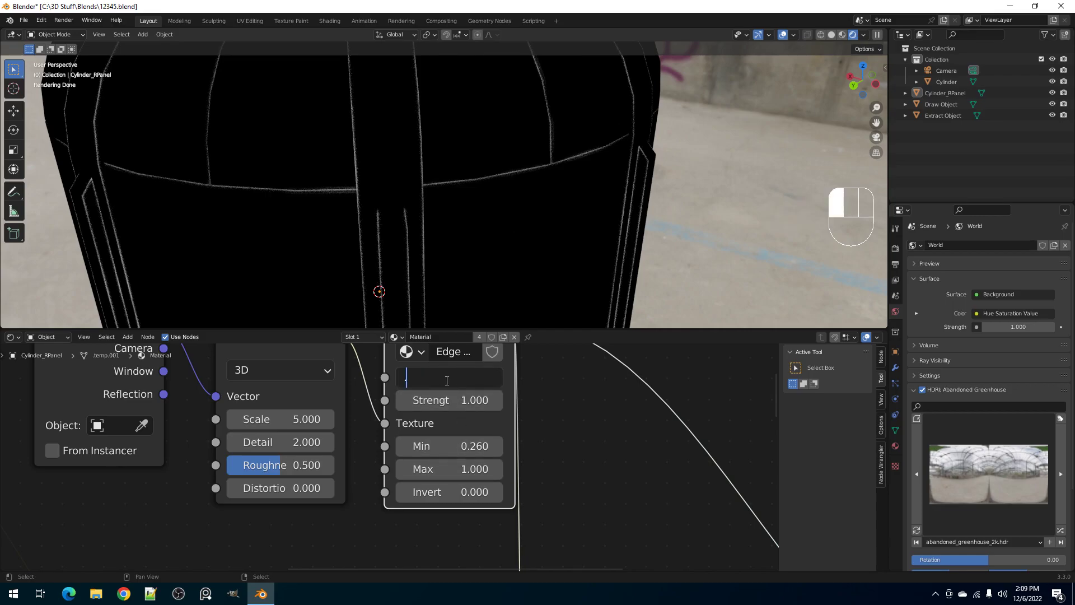
pyautogui.write('.04')
pyautogui.press('Return')
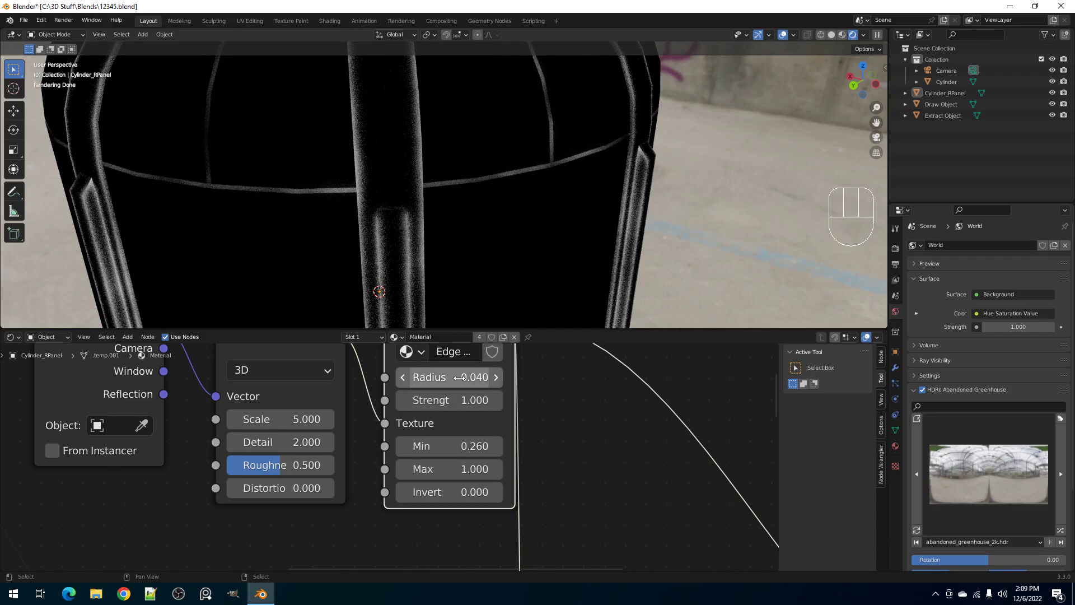
pyautogui.click(458, 378)
pyautogui.write('.03')
pyautogui.press('Return')
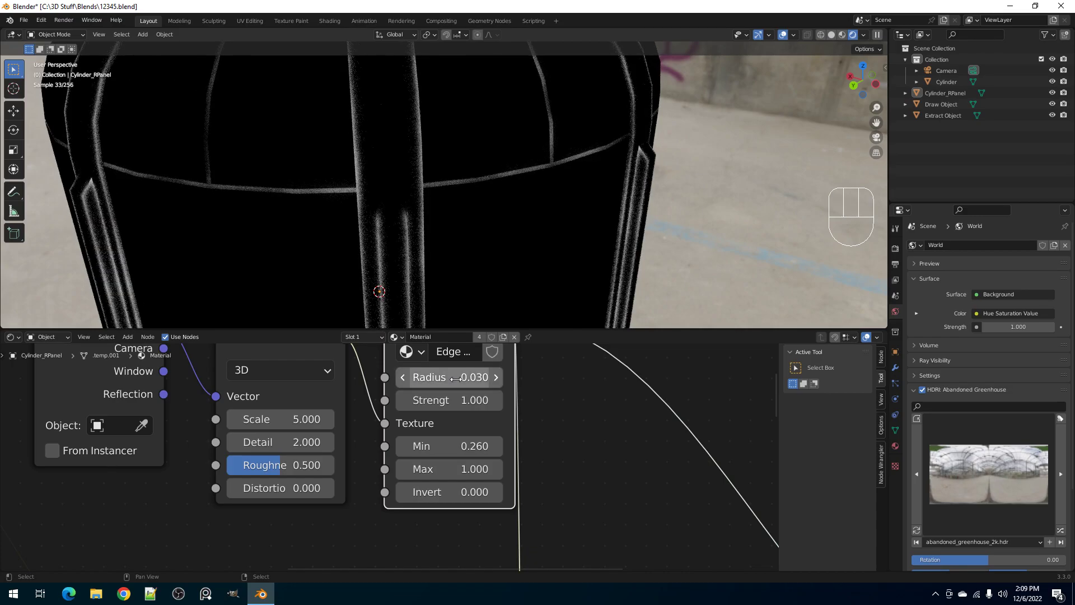
# - Set the Edge Mask's Max to 0.63 and the Noise Texture's Scale to 10
pyautogui.moveTo(449, 470)
pyautogui.keyDown('shift'); pyautogui.mouseDown()
pyautogui.moveTo(416, 469)
pyautogui.moveTo(429, 469)
pyautogui.mouseUp(); pyautogui.keyUp('shift')
pyautogui.scroll(-1, 297, 415)
pyautogui.moveTo(297, 416); pyautogui.dragTo(342, 466, button='middle')
pyautogui.doubleClick(346, 474)
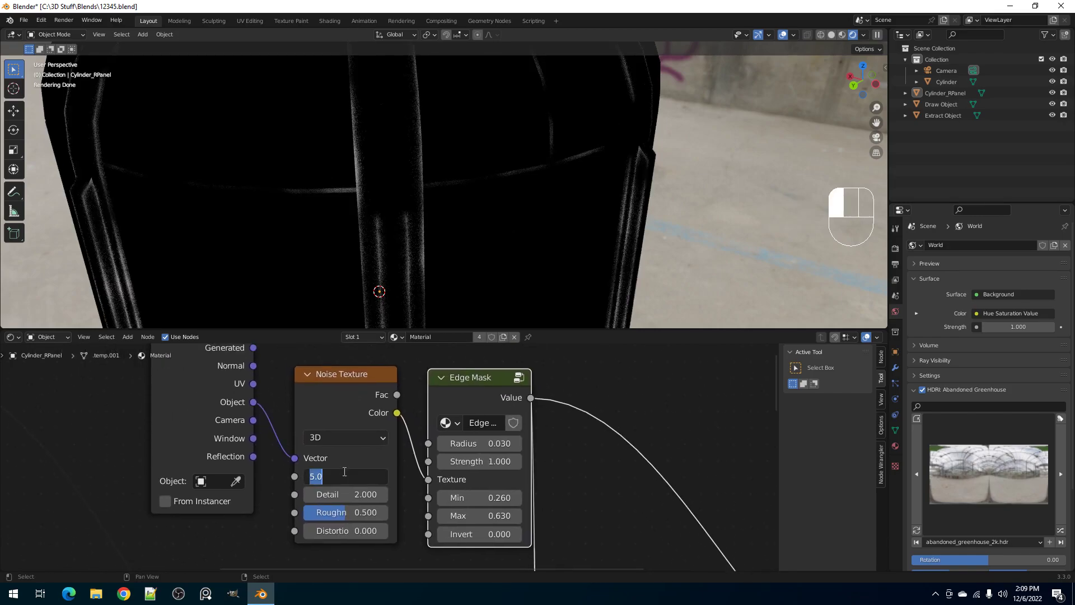
pyautogui.write('10')
pyautogui.press('Return')
pyautogui.scroll(-1, 385, 440)
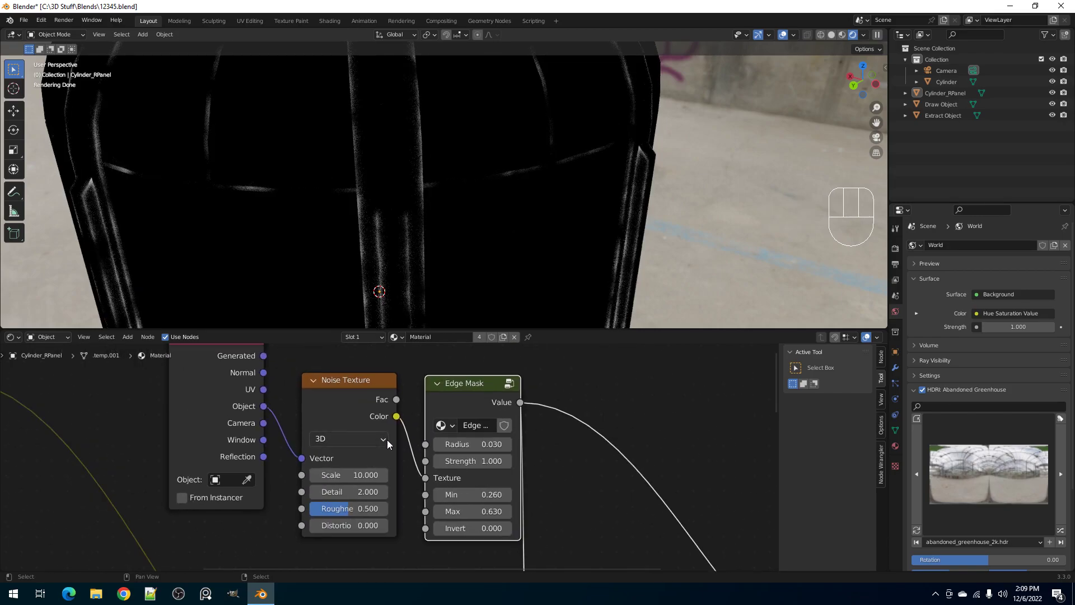
# - Look inside the Edge Mask node group and return to the main material node tree
pyautogui.press('Tab')
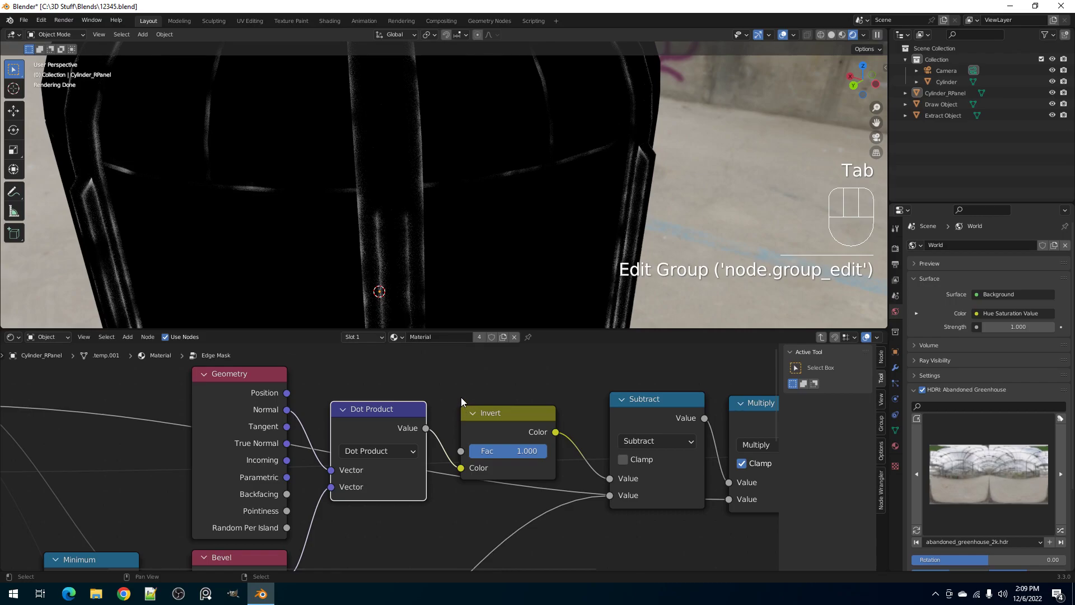
pyautogui.scroll(-4, 387, 459)
pyautogui.moveTo(394, 493); pyautogui.dragTo(375, 504, button='middle')
pyautogui.scroll(2, 378, 496)
pyautogui.press('Tab')
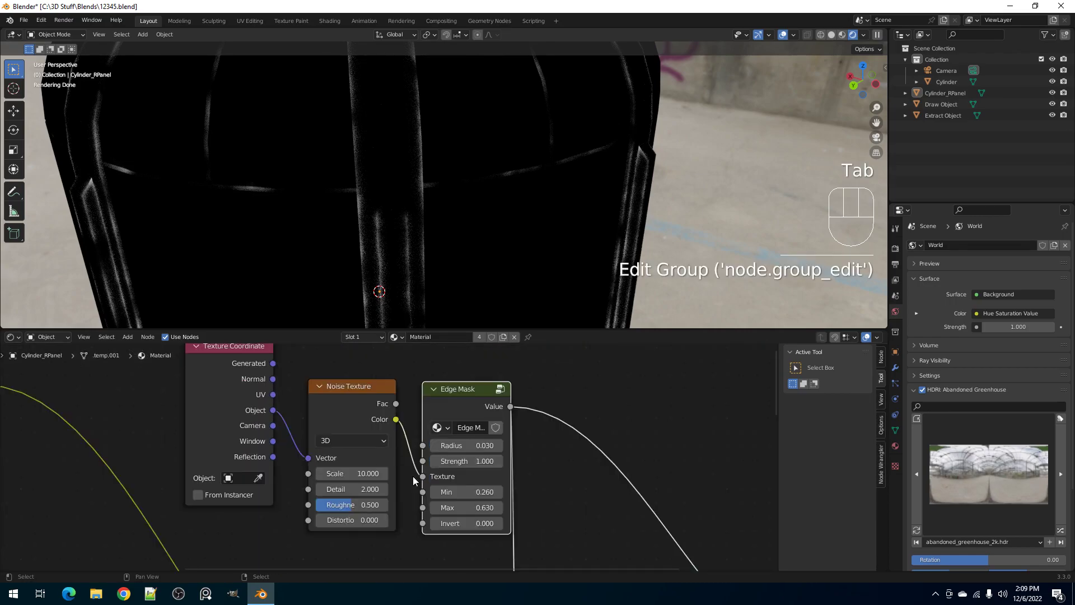
# - Raise the Noise Texture's Roughness to 1 to break up the edge mask more strongly
pyautogui.scroll(-5, 455, 263)
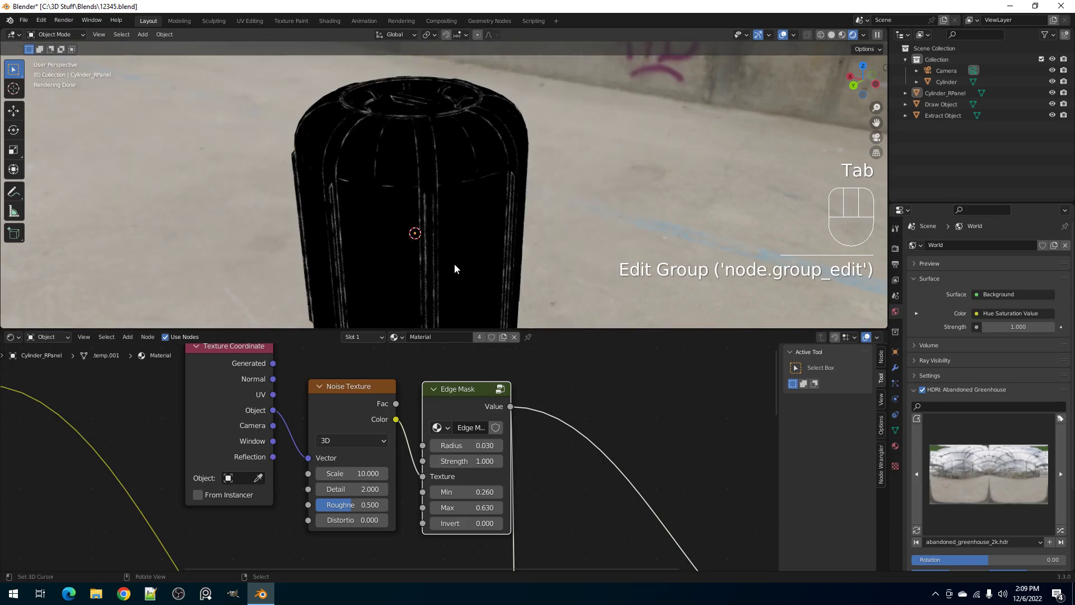
pyautogui.scroll(5, 455, 265)
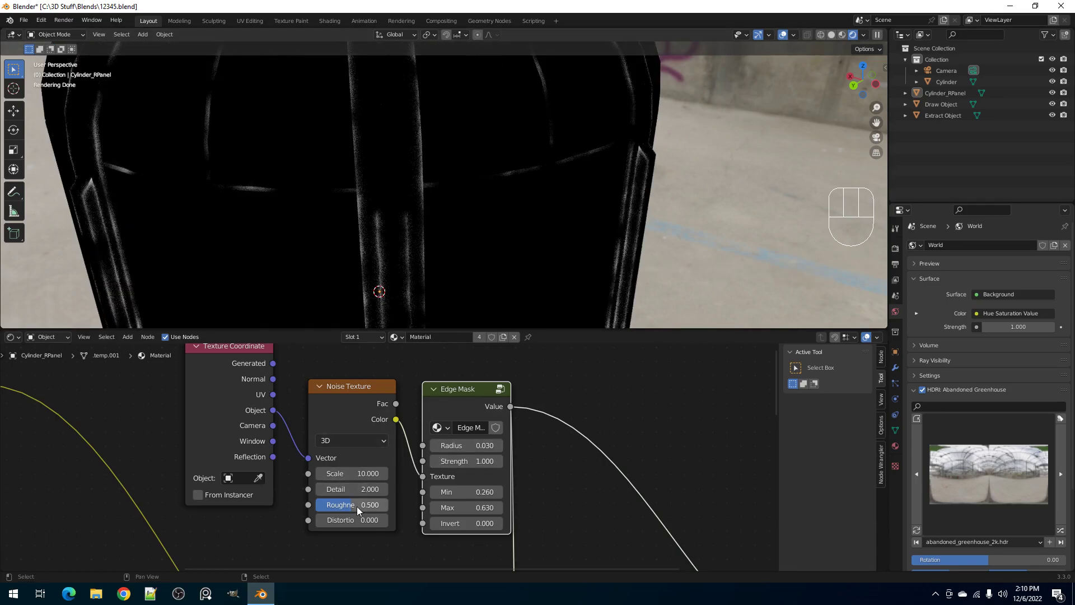
pyautogui.moveTo(358, 507); pyautogui.dragTo(395, 507)
pyautogui.scroll(-3, 470, 255)
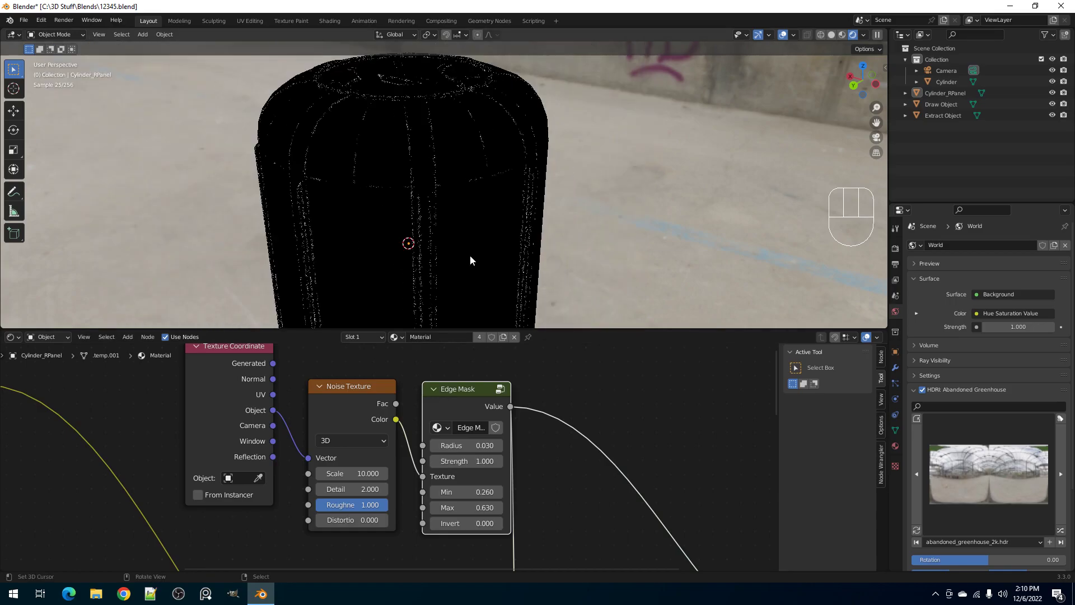
# - Reconnect the Principled BSDF to the Material Output so the full material is shown instead of the mask preview
pyautogui.scroll(-4, 518, 466)
pyautogui.moveTo(559, 480); pyautogui.dragTo(295, 395, button='middle')
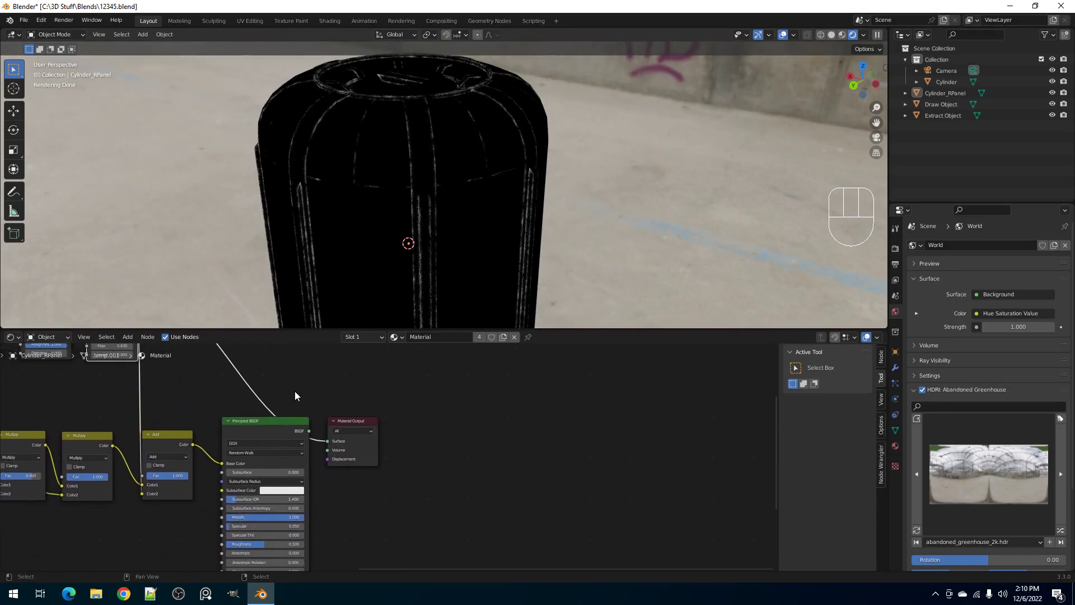
pyautogui.scroll(1, 251, 421)
pyautogui.keyDown('ctrl'); pyautogui.keyDown('shift'); pyautogui.click(251, 422); pyautogui.keyUp('shift'); pyautogui.keyUp('ctrl')
# - Examine the edge wear on the canister's seams, straps and lid in the rendered view
pyautogui.scroll(4, 440, 196)
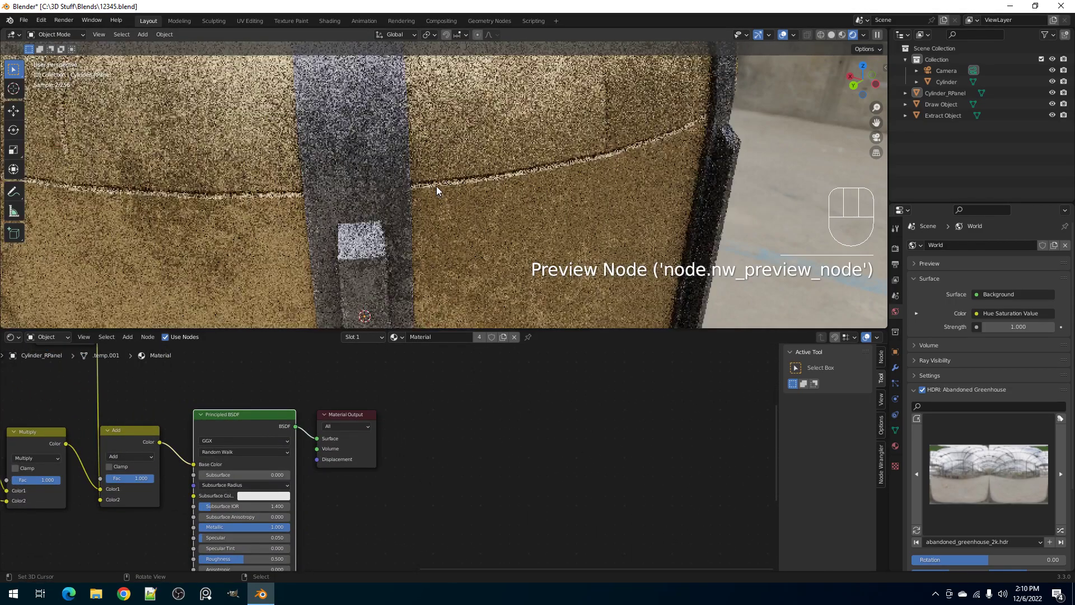
pyautogui.scroll(3, 437, 189)
pyautogui.scroll(-3, 436, 187)
pyautogui.scroll(2, 465, 260)
pyautogui.keyDown('shift'); pyautogui.moveTo(458, 230); pyautogui.dragTo(462, 197, button='middle'); pyautogui.keyUp('shift')
pyautogui.scroll(-6, 463, 254)
pyautogui.scroll(2, 462, 197)
pyautogui.scroll(2, 403, 223)
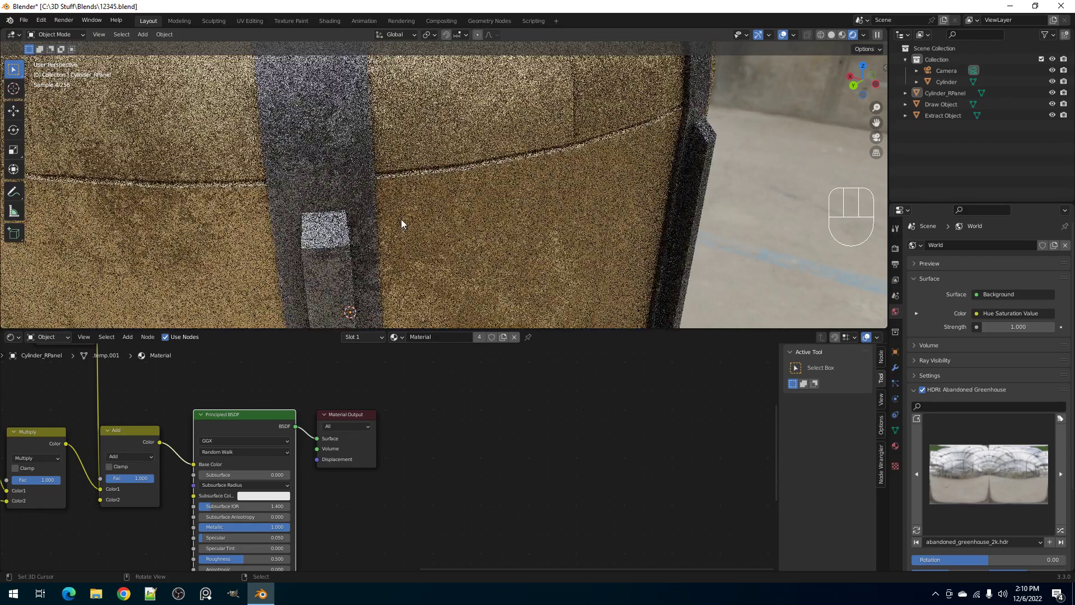
pyautogui.scroll(-6, 401, 220)
pyautogui.moveTo(405, 223); pyautogui.dragTo(471, 198, button='middle')
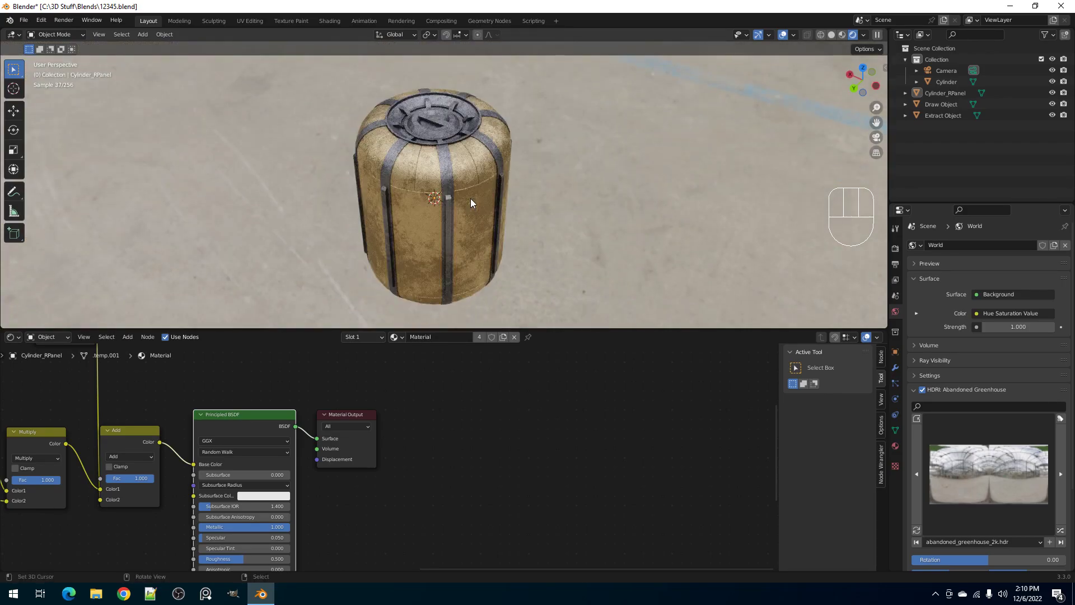
pyautogui.scroll(2, 471, 198)
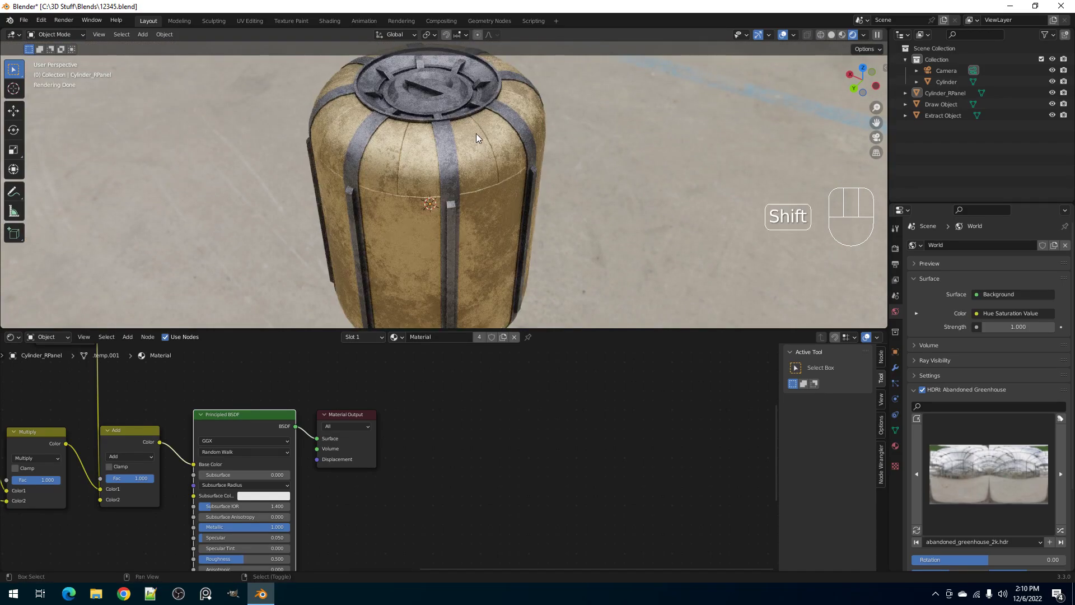
pyautogui.keyDown('shift'); pyautogui.moveTo(476, 133); pyautogui.dragTo(485, 182, button='middle'); pyautogui.keyUp('shift')
pyautogui.scroll(6, 485, 183)
# - Switch the viewport to solid shading, set the Edge Mask's Strength to 10, and return to rendered shading
pyautogui.press('z')
pyautogui.click(487, 270)
pyautogui.moveTo(263, 433); pyautogui.dragTo(512, 578, button='middle')
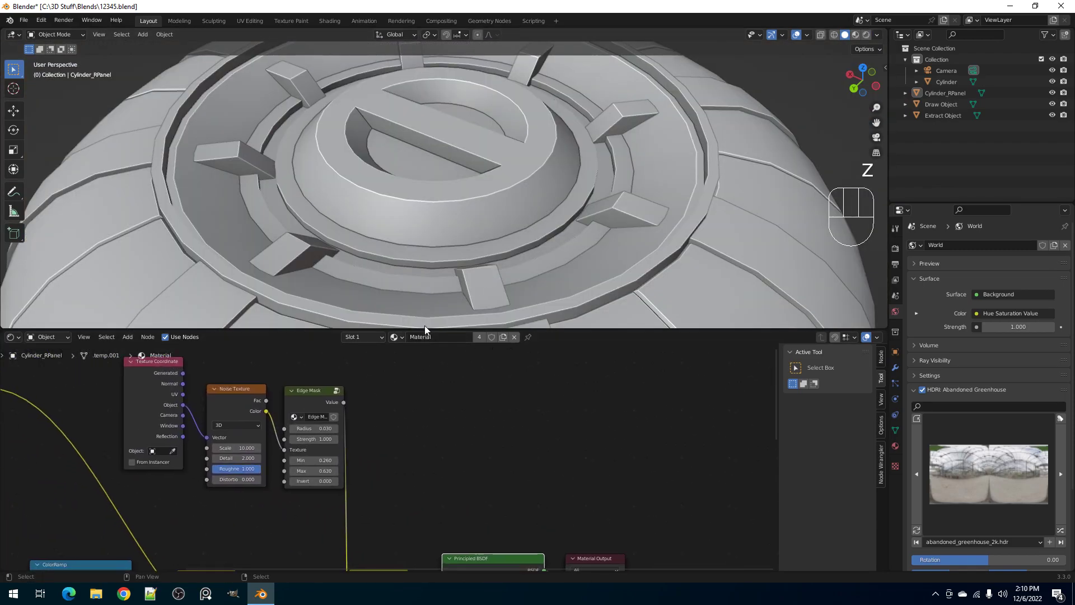
pyautogui.scroll(2, 429, 302)
pyautogui.click(306, 437)
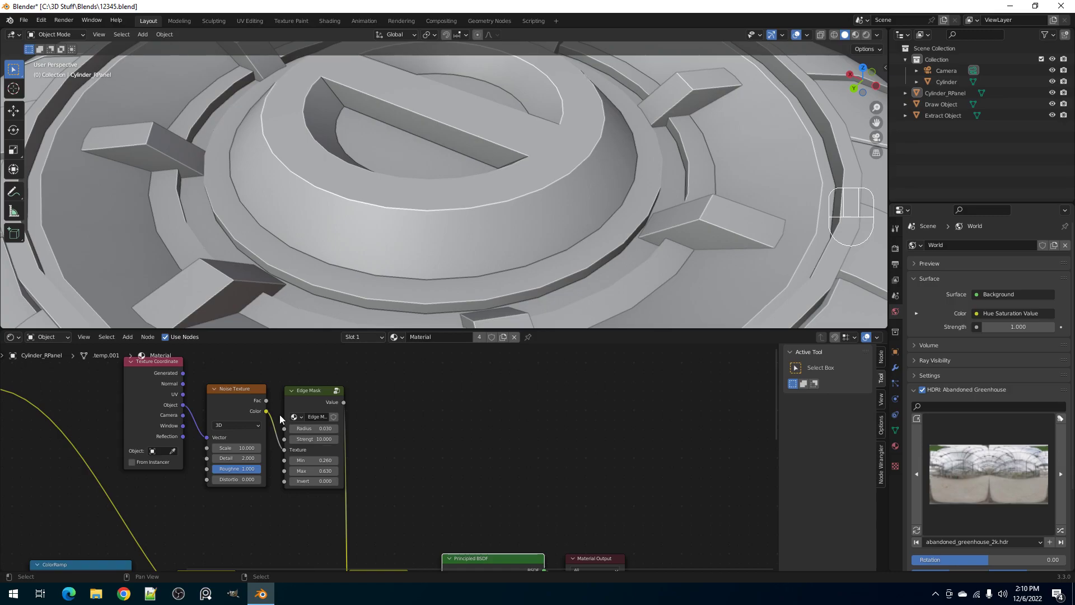
pyautogui.scroll(-5, 460, 143)
pyautogui.press('z')
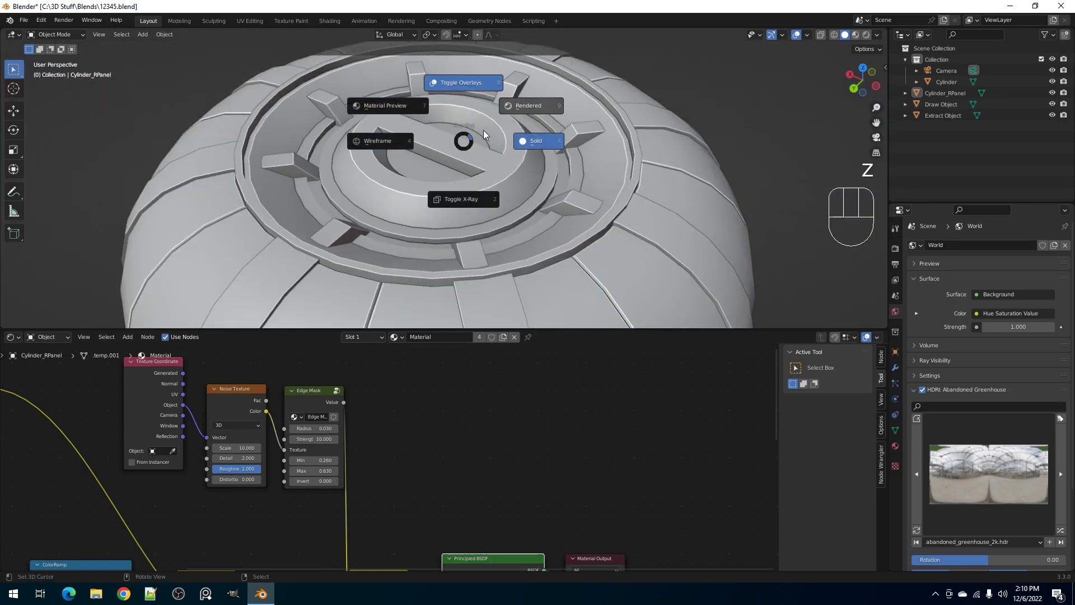
pyautogui.click(516, 106)
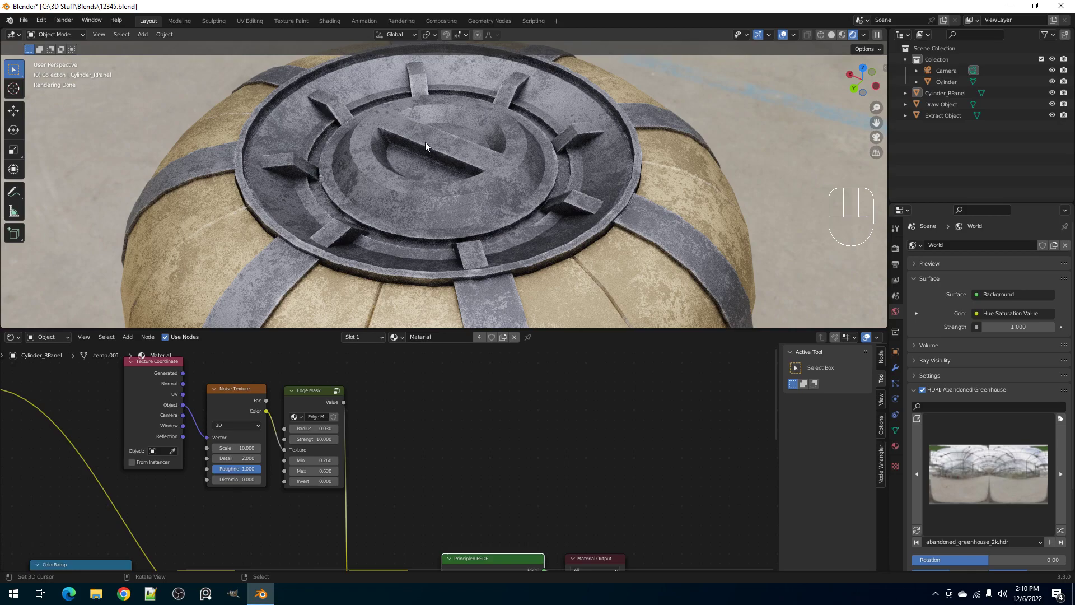
# - Switch the viewport to solid shading and save the file
pyautogui.press('z')
pyautogui.click(516, 147)
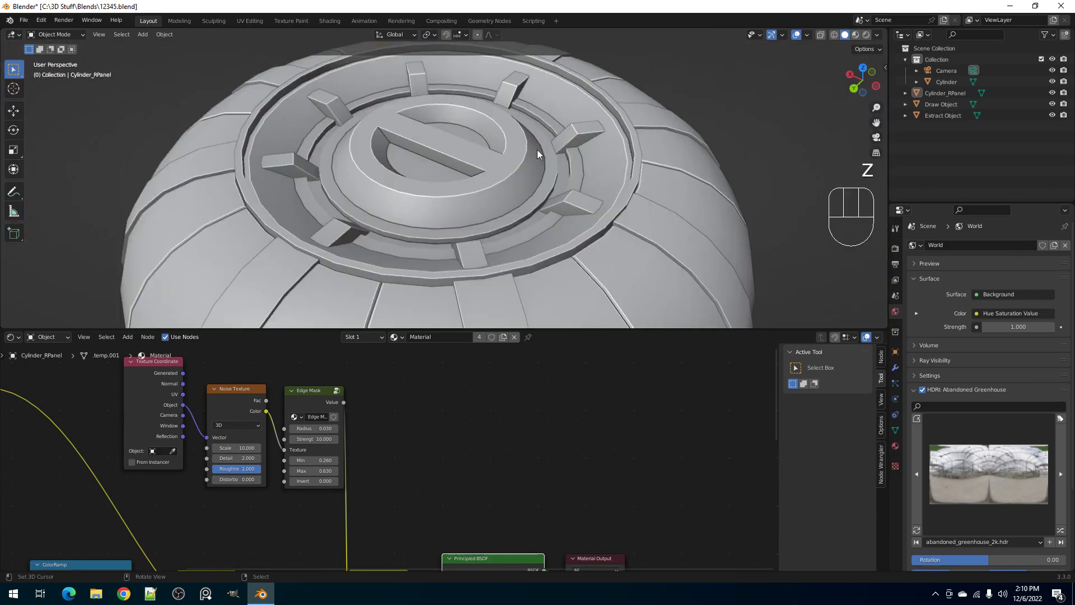
pyautogui.hotkey('ctrl', 's')
# - Maximize the node editor and move the Material Output and Principled BSDF further right to make room in the chain
pyautogui.scroll(-5, 540, 140)
pyautogui.moveTo(526, 168); pyautogui.dragTo(505, 233, button='middle')
pyautogui.scroll(-5, 508, 498)
pyautogui.hotkey('ctrl', 'space')
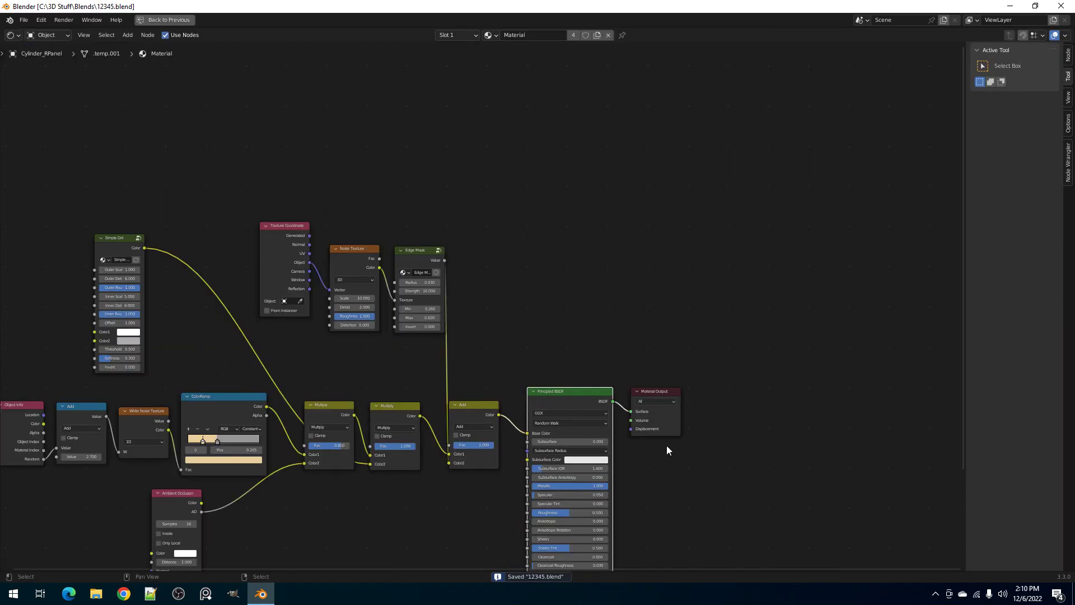
pyautogui.moveTo(667, 446); pyautogui.dragTo(594, 387, button='middle')
pyautogui.scroll(3, 573, 341)
pyautogui.moveTo(594, 344); pyautogui.dragTo(723, 348)
pyautogui.moveTo(465, 355); pyautogui.dragTo(603, 351)
# - Duplicate the Add mix node and insert the copy between the original Add node and the Principled BSDF
pyautogui.click(359, 365)
pyautogui.moveTo(359, 366)
pyautogui.mouseDown()
pyautogui.moveTo(470, 361)
pyautogui.moveTo(370, 363)
pyautogui.mouseUp()
pyautogui.hotkey('shift', 'd')
pyautogui.click(482, 360)
# - Add the Scratches node group beside the Edge Mask and connect its Color output to the second Add node's Color2 input
pyautogui.hotkey('shift', 'a')
pyautogui.moveTo(415, 384)
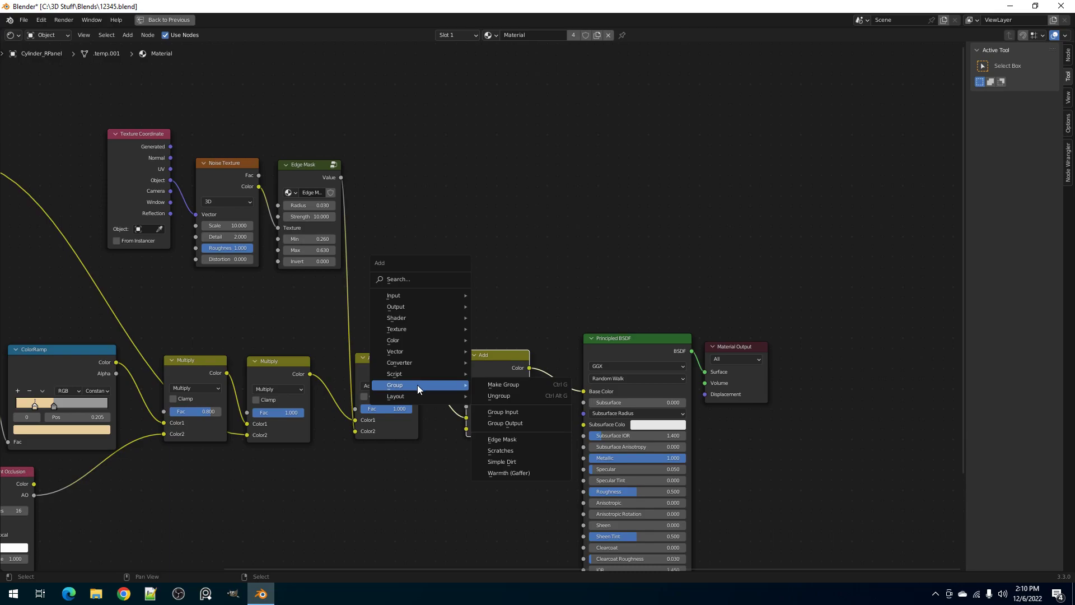
pyautogui.click(500, 451)
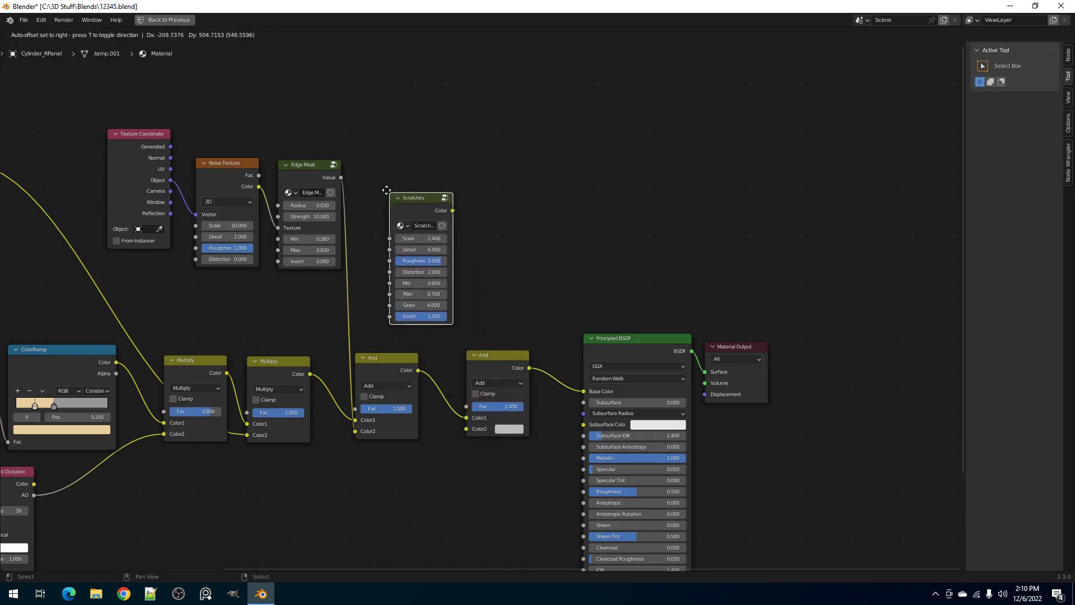
pyautogui.click(433, 201)
pyautogui.moveTo(462, 240); pyautogui.dragTo(469, 432)
# - Restore the split layout and inspect the scratches on the canister in rendered shading
pyautogui.hotkey('ctrl', 'space')
pyautogui.press('z')
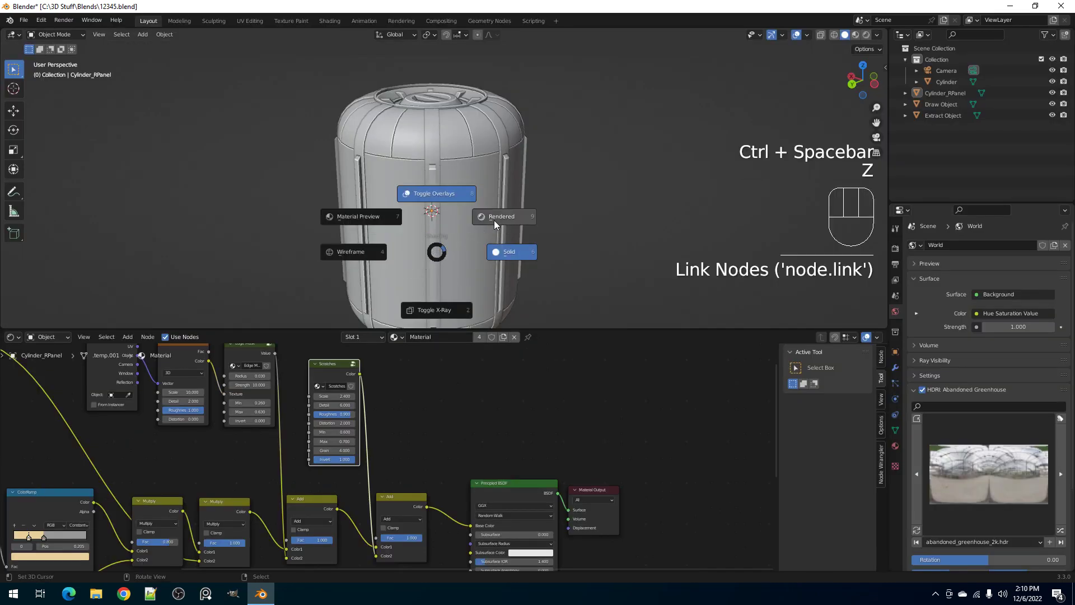
pyautogui.click(494, 220)
pyautogui.scroll(2, 493, 219)
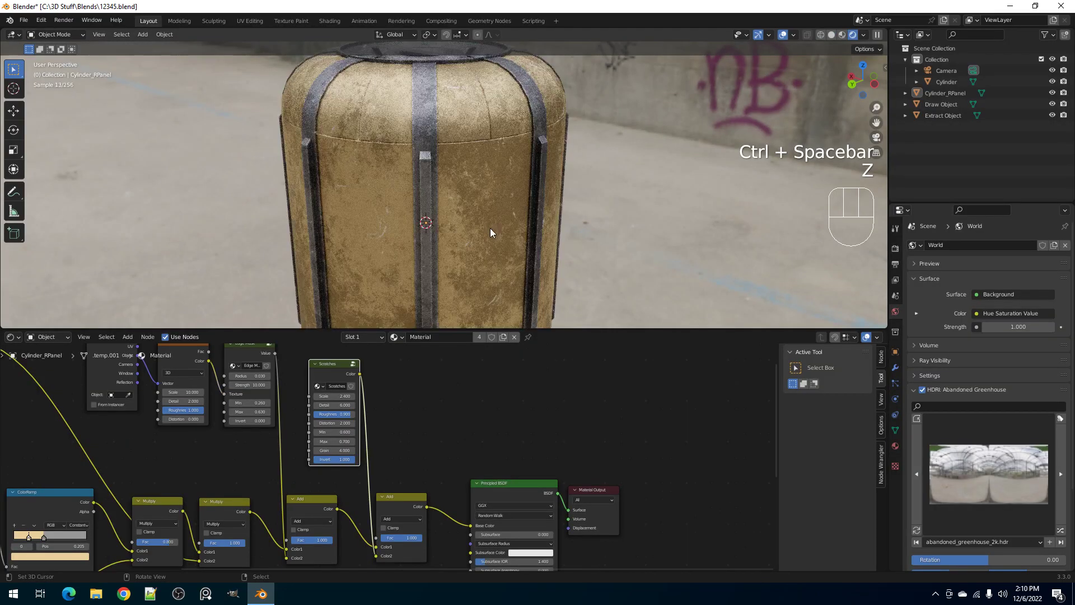
pyautogui.moveTo(489, 227); pyautogui.dragTo(492, 187, button='middle')
pyautogui.scroll(2, 493, 187)
pyautogui.moveTo(494, 239); pyautogui.dragTo(479, 259, button='middle')
pyautogui.scroll(-2, 479, 259)
# - Change the scratches mix node's blending mode to Multiply and set the Scratches node's Invert to 0
pyautogui.click(415, 517)
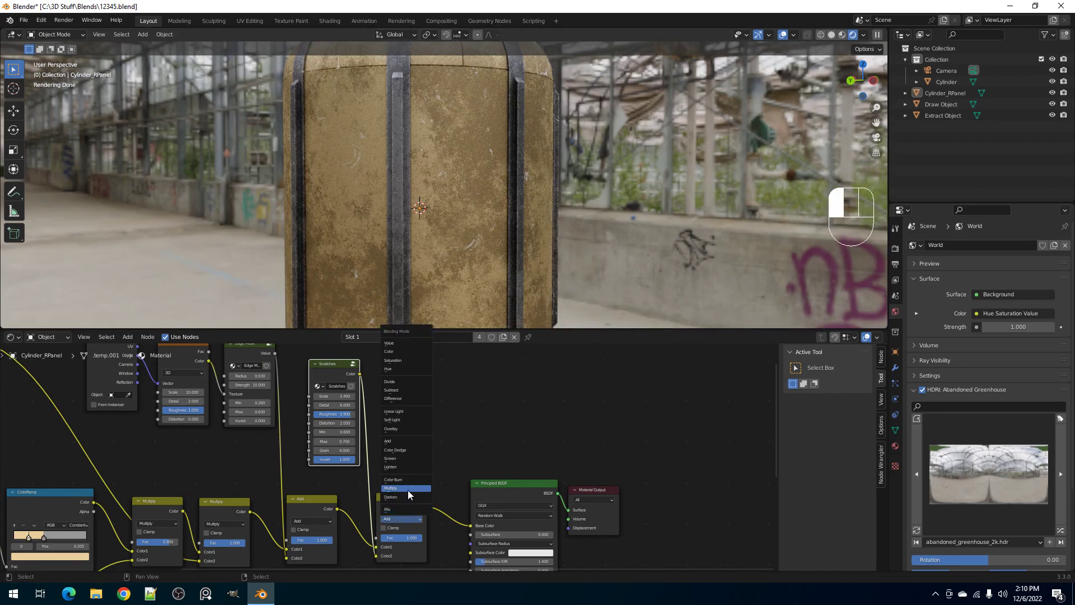
pyautogui.click(407, 489)
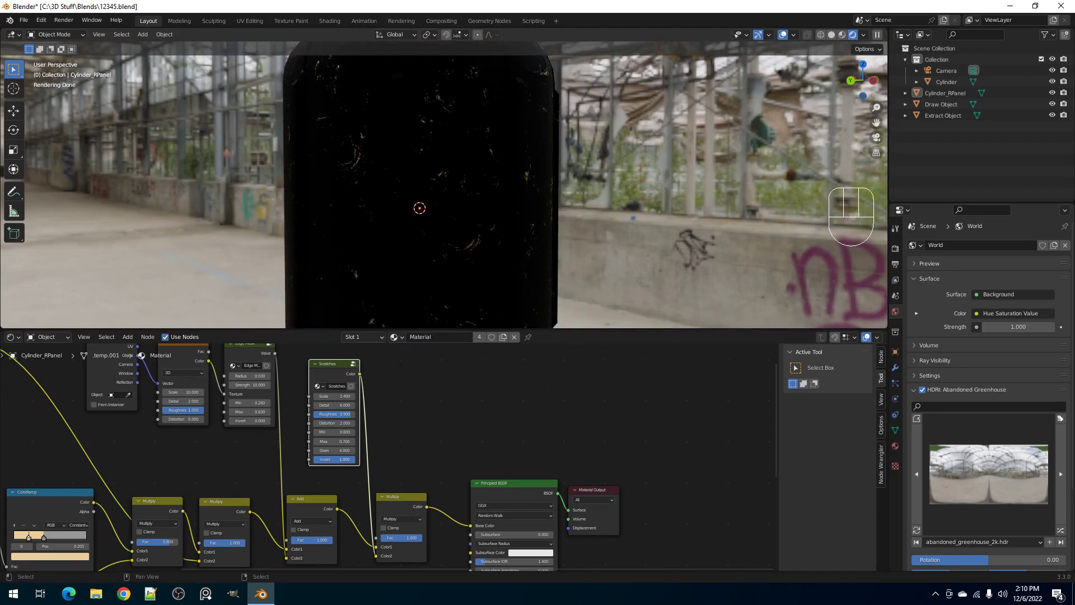
pyautogui.moveTo(346, 464); pyautogui.dragTo(322, 464)
pyautogui.moveTo(506, 161); pyautogui.dragTo(520, 182, button='middle')
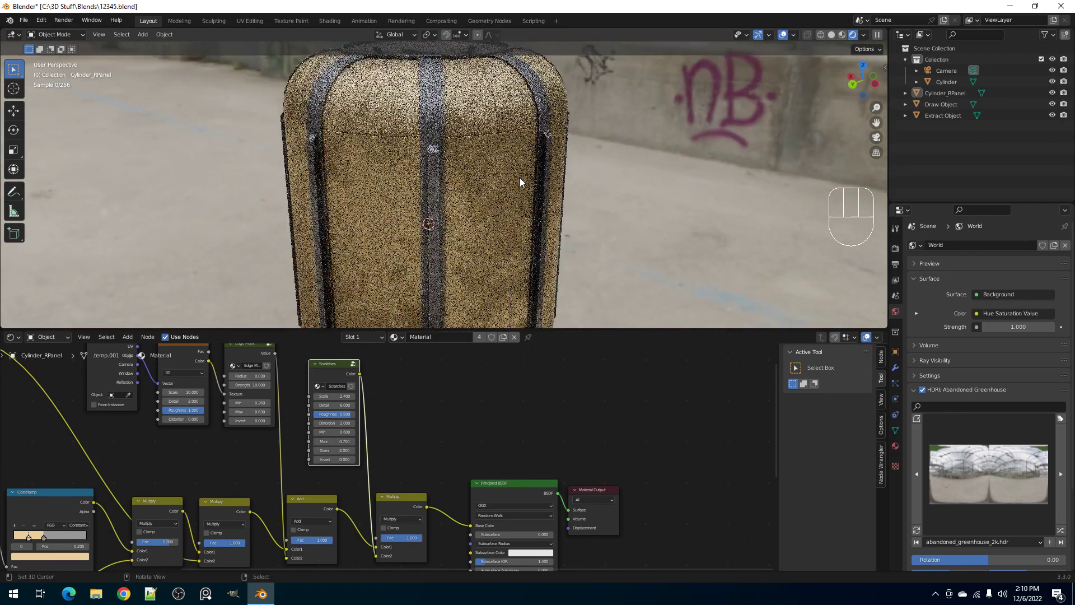
pyautogui.scroll(1, 519, 187)
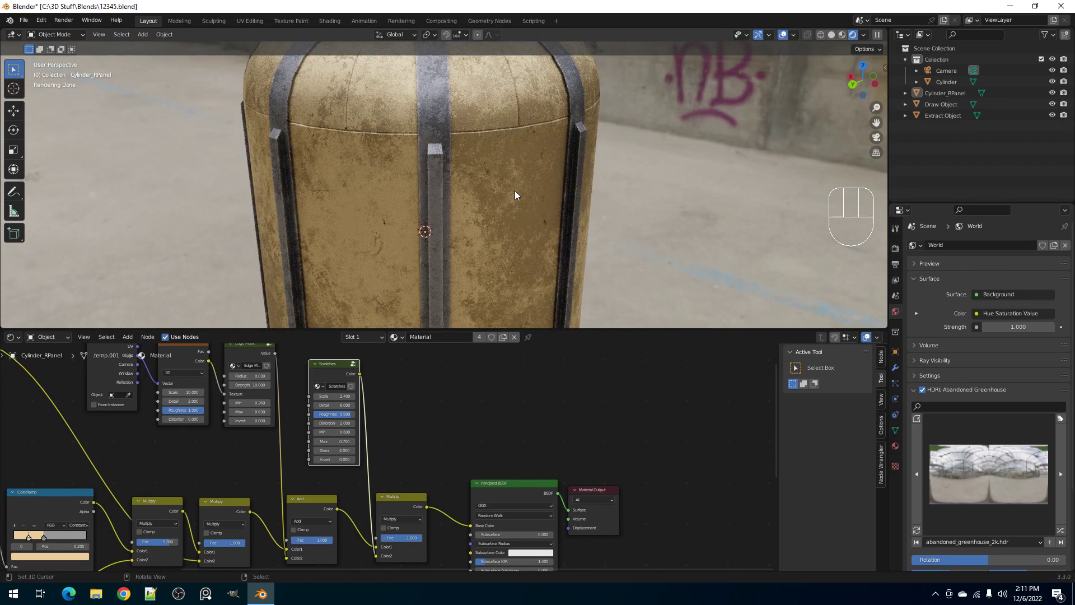
# - Preview the Scratches node's output alone on the canister in rendered shading
pyautogui.press('z')
pyautogui.click(577, 194)
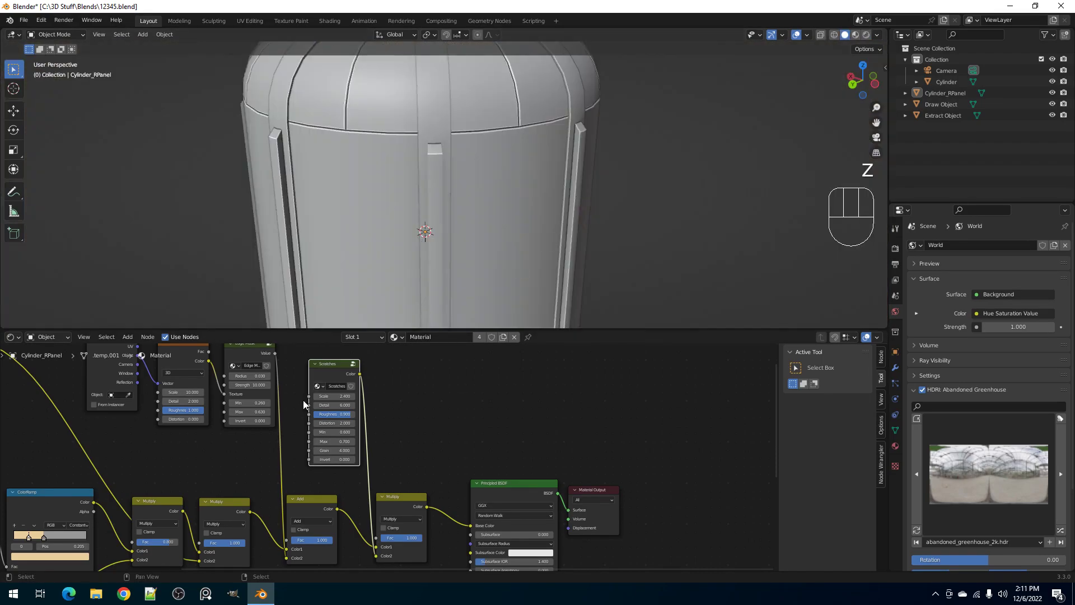
pyautogui.keyDown('ctrl'); pyautogui.keyDown('shift'); pyautogui.click(324, 375); pyautogui.keyUp('shift'); pyautogui.keyUp('ctrl')
pyautogui.press('z')
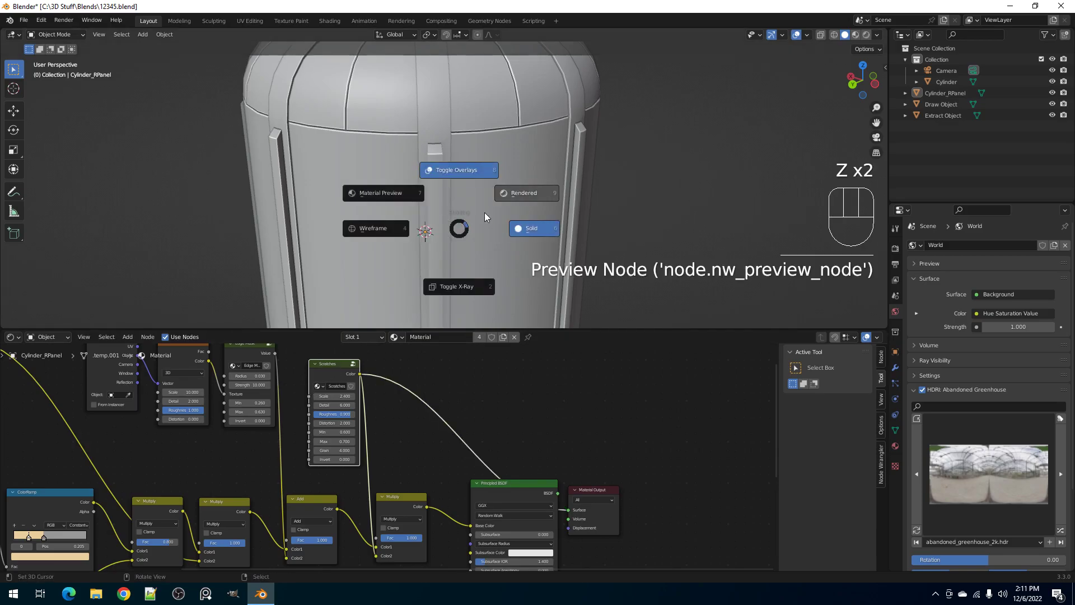
pyautogui.click(514, 193)
pyautogui.scroll(3, 499, 241)
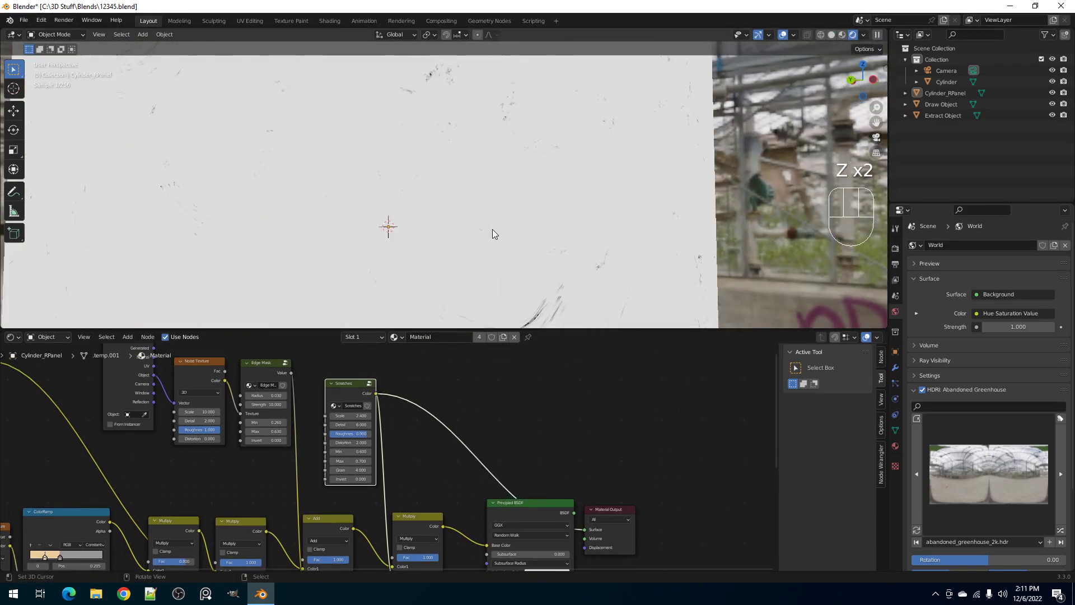
pyautogui.scroll(-4, 499, 224)
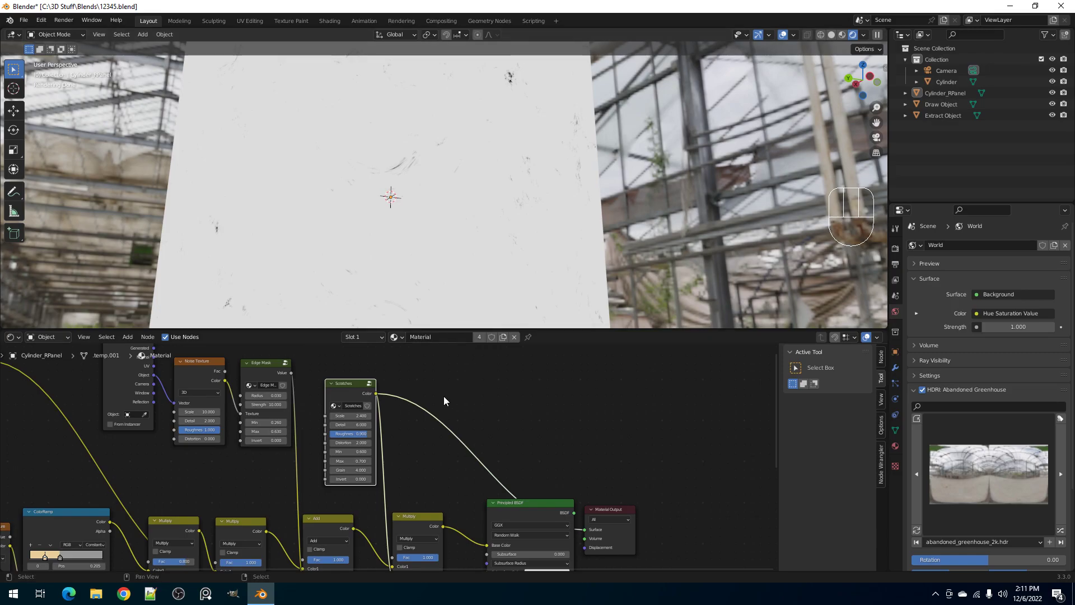
# - Try a Scratches Scale of 1, settle on 3, and check the pattern around the canister
pyautogui.scroll(3, 366, 466)
pyautogui.click(325, 386)
pyautogui.write('1')
pyautogui.press('Return')
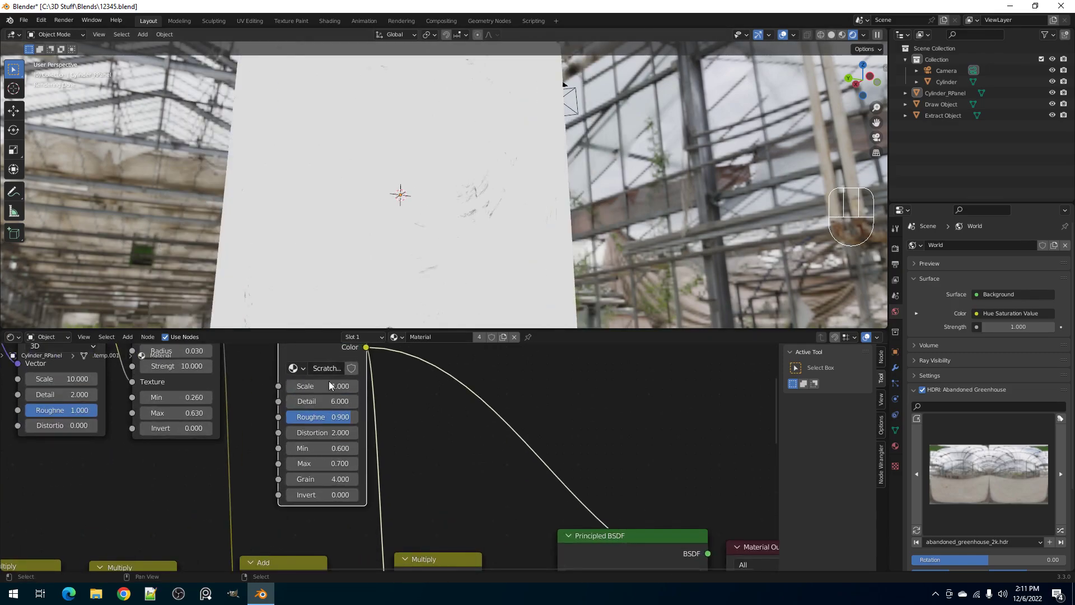
pyautogui.click(336, 387)
pyautogui.write('3')
pyautogui.press('Return')
pyautogui.scroll(-5, 449, 227)
pyautogui.scroll(5, 449, 228)
pyautogui.scroll(2, 486, 193)
pyautogui.moveTo(493, 207); pyautogui.dragTo(520, 204, button='middle')
pyautogui.scroll(2, 523, 204)
pyautogui.scroll(-3, 523, 204)
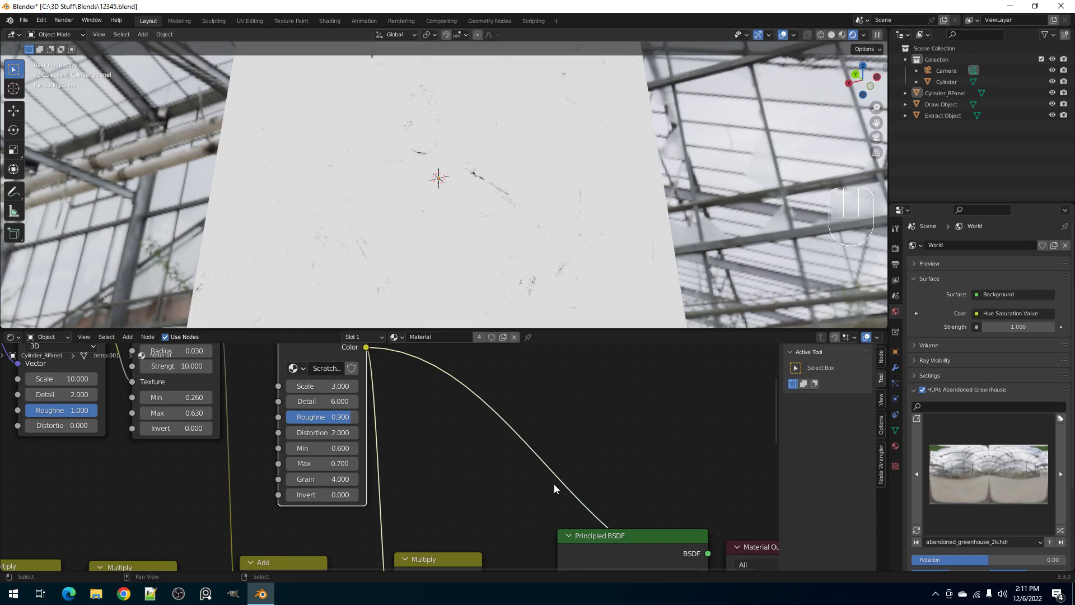
# - Reconnect the Principled BSDF to the Material Output, check the scratched canister, and switch the viewport to solid shading
pyautogui.scroll(-3, 553, 484)
pyautogui.keyDown('ctrl'); pyautogui.keyDown('shift'); pyautogui.click(526, 497); pyautogui.keyUp('shift'); pyautogui.keyUp('ctrl')
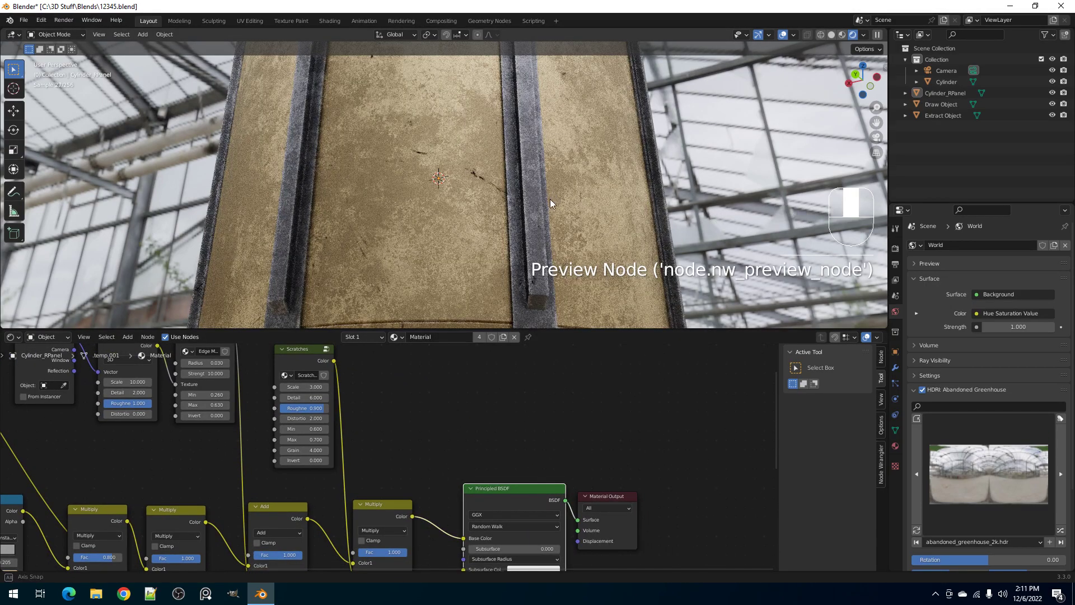
pyautogui.moveTo(550, 200); pyautogui.dragTo(536, 226, button='middle')
pyautogui.press('z')
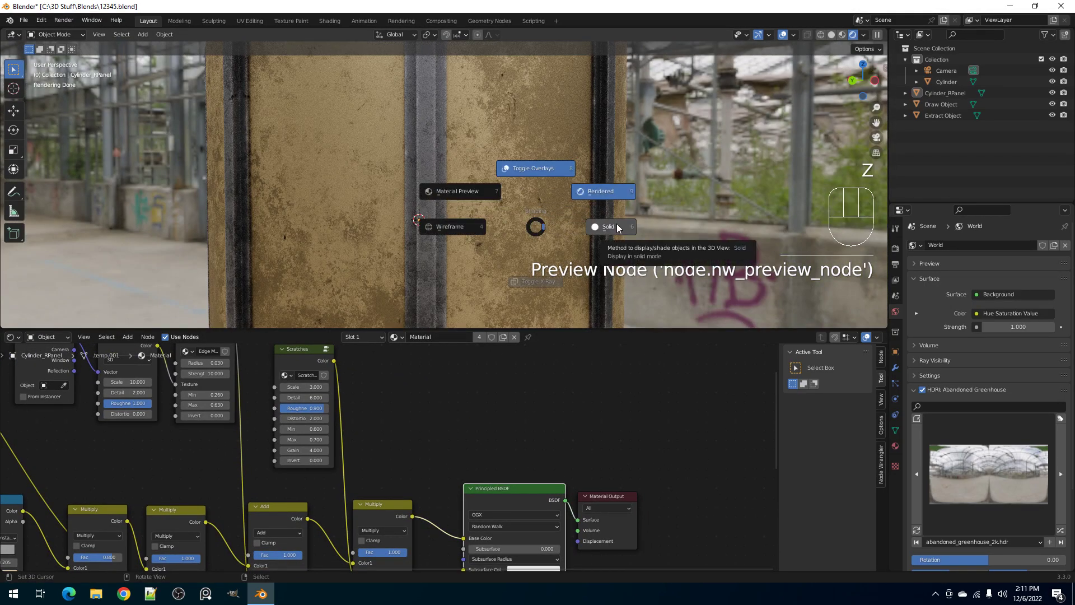
pyautogui.click(619, 228)
pyautogui.scroll(4, 351, 417)
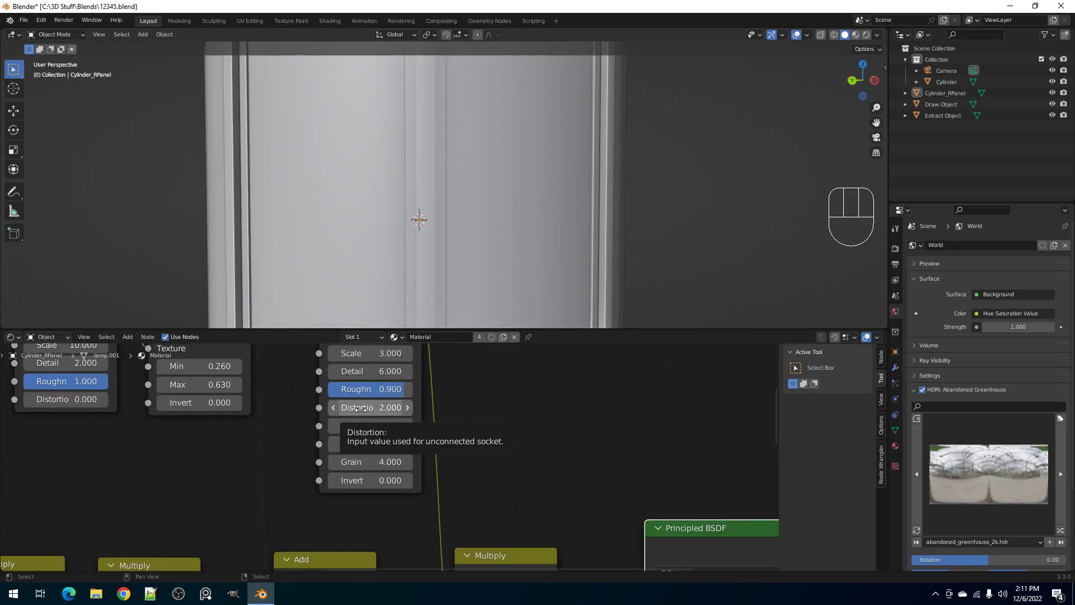
# - Try a Distortion of 0 on the Scratches node in rendered shading, then restore it to 2
pyautogui.moveTo(499, 182); pyautogui.dragTo(460, 314, button='middle')
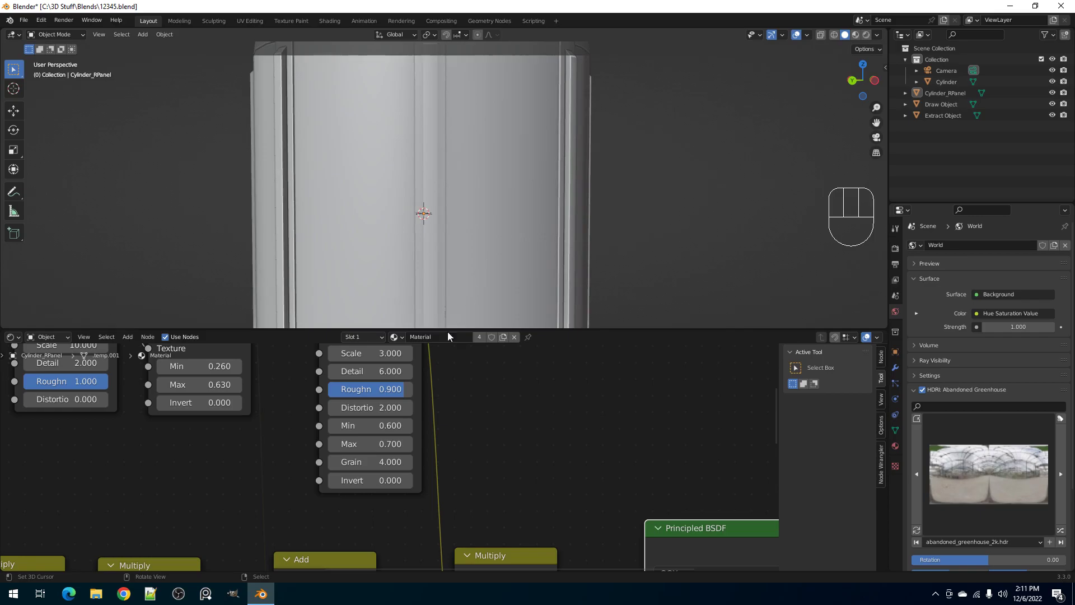
pyautogui.press('z')
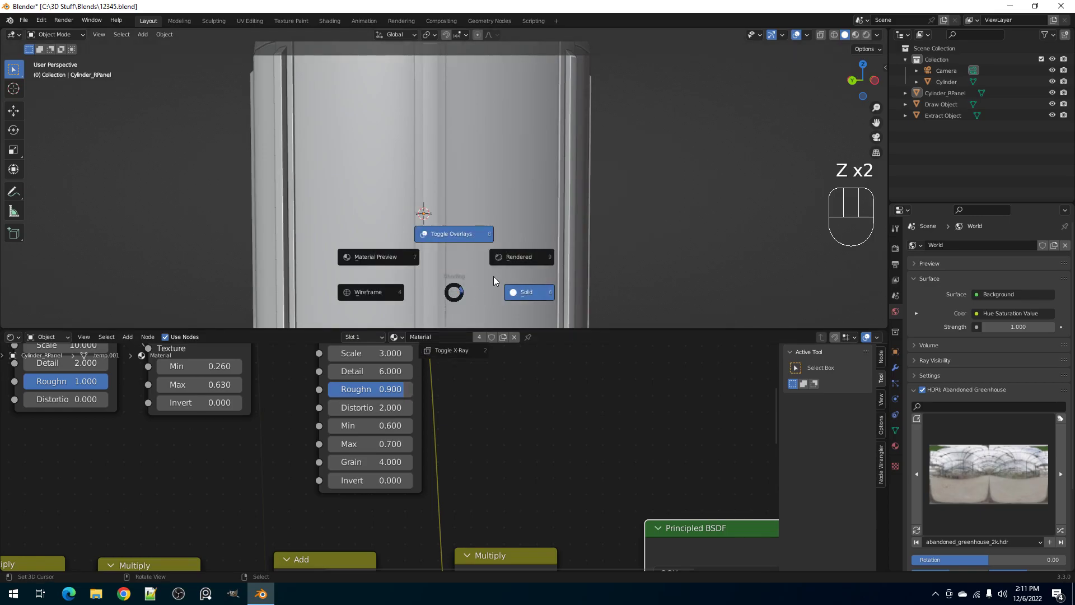
pyautogui.click(516, 257)
pyautogui.click(388, 407)
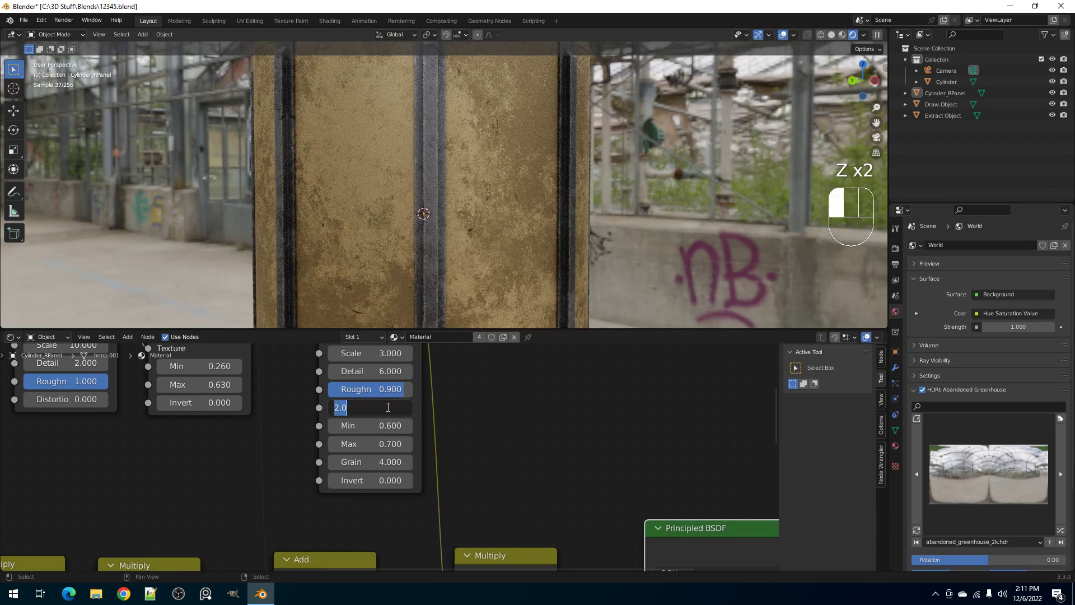
pyautogui.press('Return')
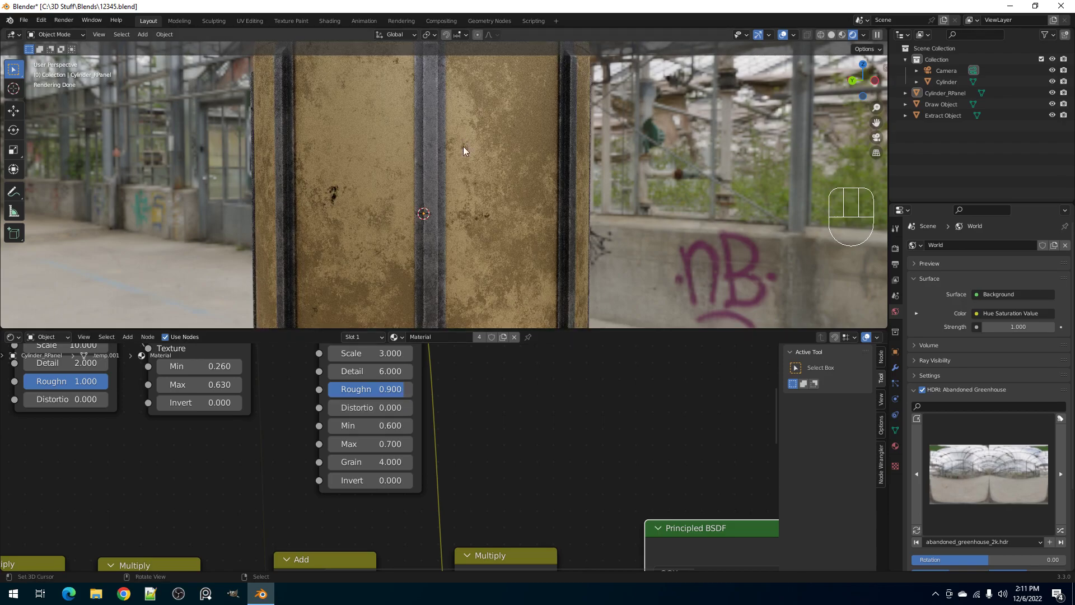
pyautogui.click(387, 407)
pyautogui.write('3')
pyautogui.press('Return')
# - Lower the Scratches node's Min to 0.580 and check the pattern around the canister
pyautogui.moveTo(487, 266); pyautogui.dragTo(467, 243, button='middle')
pyautogui.scroll(1, 474, 255)
pyautogui.scroll(1, 468, 243)
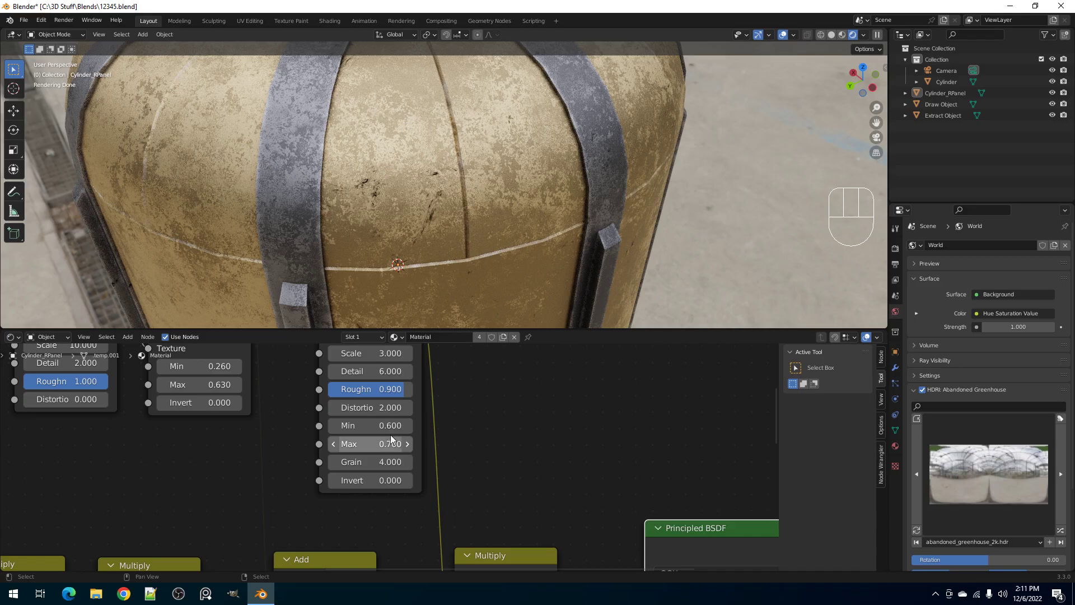
pyautogui.keyDown('shift'); pyautogui.moveTo(369, 426); pyautogui.dragTo(353, 426); pyautogui.keyUp('shift')
pyautogui.moveTo(480, 262); pyautogui.dragTo(500, 191, button='middle')
# - Set the Scratches node's Grain to 2 and review the whole canister
pyautogui.keyDown('shift'); pyautogui.moveTo(392, 444); pyautogui.dragTo(409, 462); pyautogui.keyUp('shift')
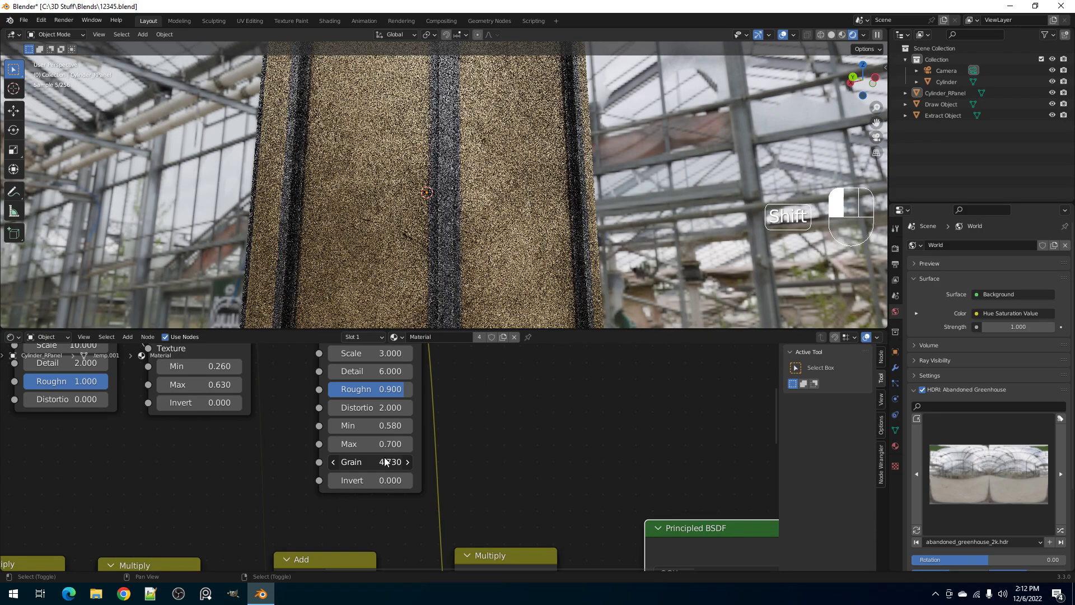
pyautogui.click(369, 462)
pyautogui.write('2')
pyautogui.press('Return')
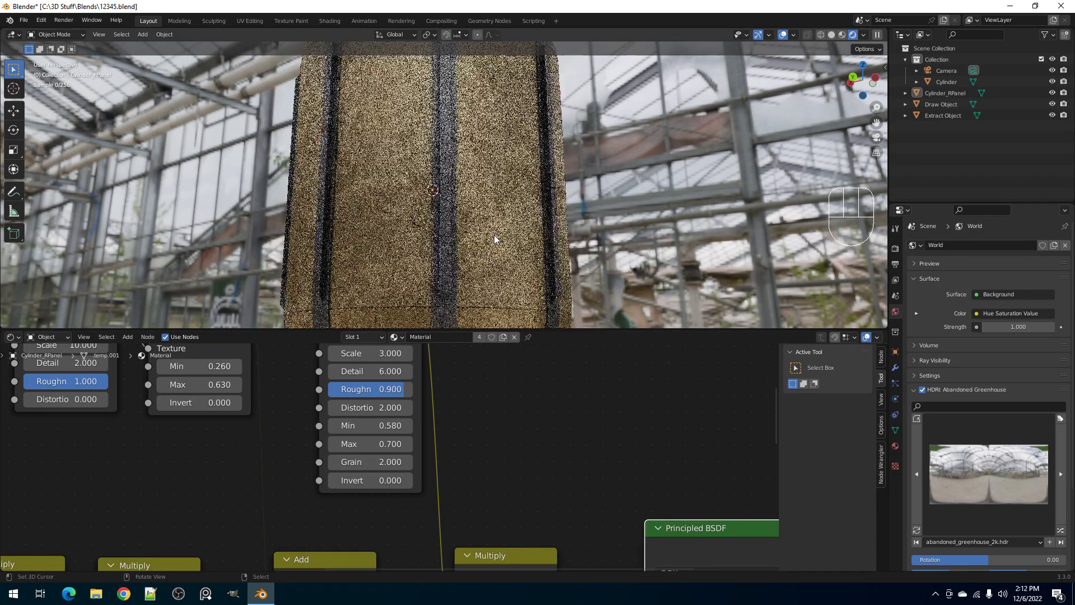
pyautogui.scroll(-5, 494, 236)
pyautogui.moveTo(493, 231); pyautogui.dragTo(488, 286, button='middle')
# - Switch to solid shading, maximize the node editor and link the Scratches Color output to the Principled BSDF's Normal input
pyautogui.press('z')
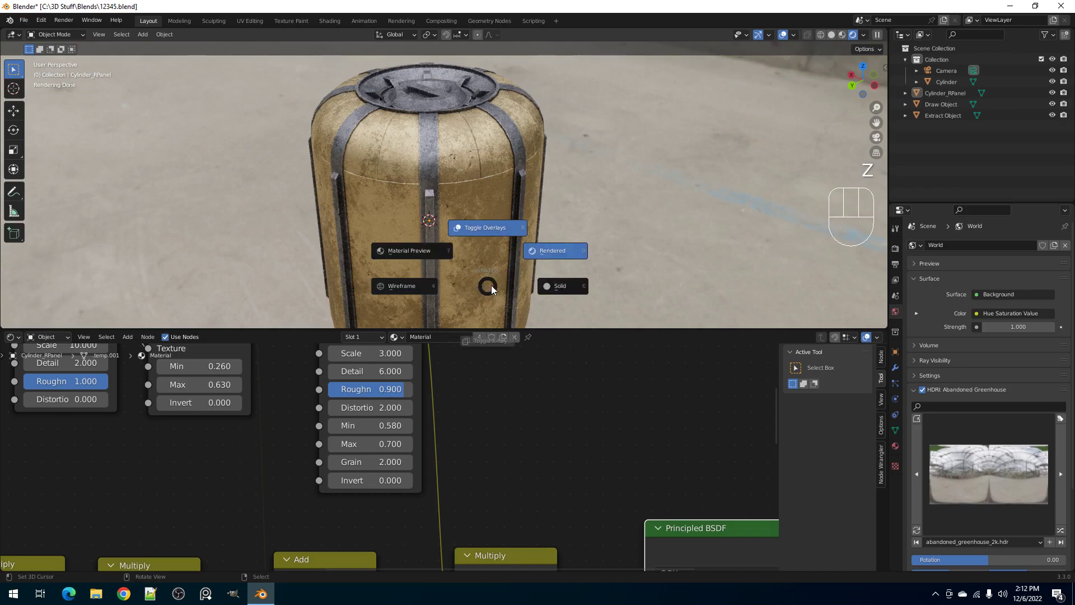
pyautogui.hotkey('ctrl', 'space')
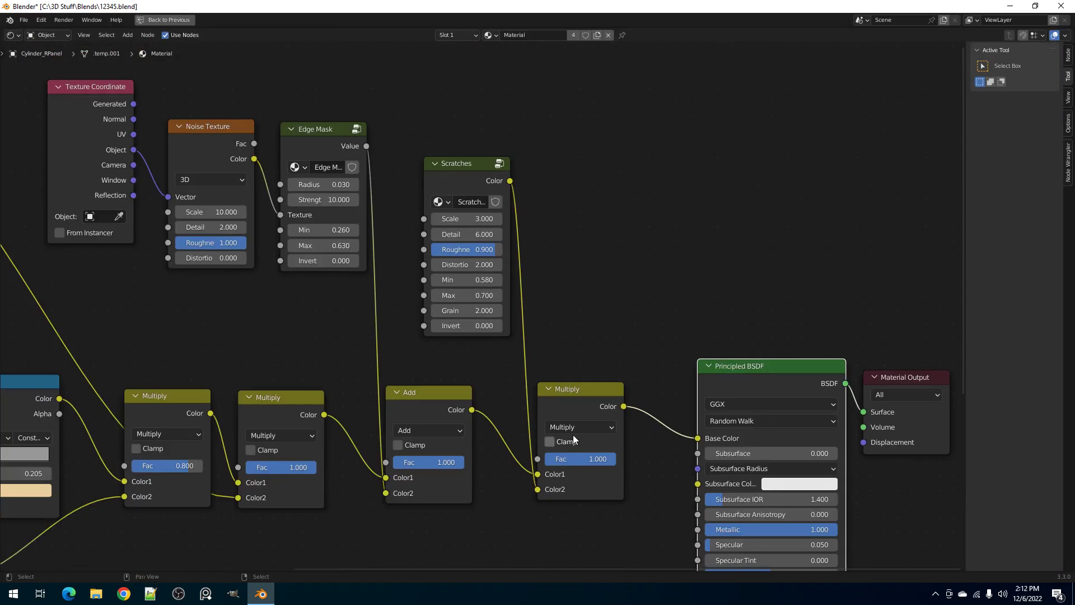
pyautogui.scroll(-3, 570, 438)
pyautogui.moveTo(424, 96); pyautogui.dragTo(547, 467)
# - Add a Bump node onto the link between Scratches and the Principled BSDF's Normal input
pyautogui.scroll(3, 547, 468)
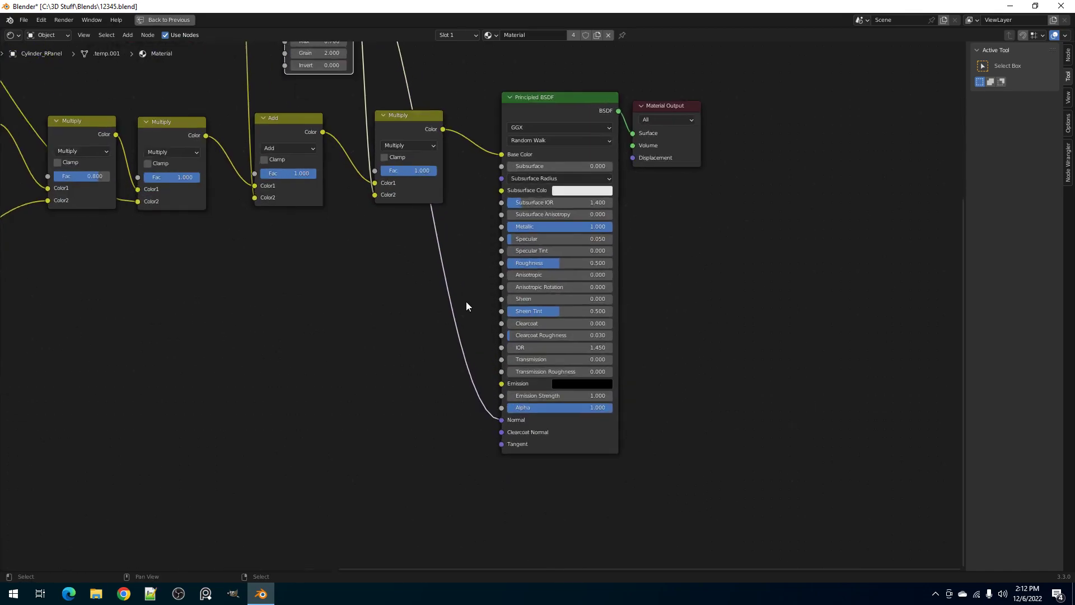
pyautogui.hotkey('shift', 'a')
pyautogui.moveTo(426, 309)
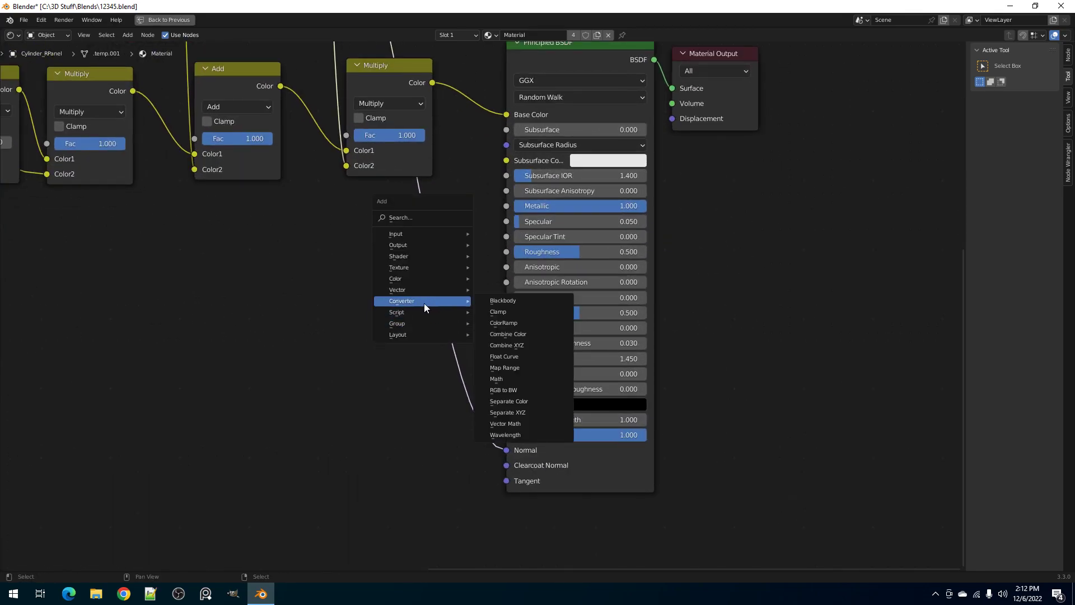
pyautogui.moveTo(418, 289)
pyautogui.click(500, 290)
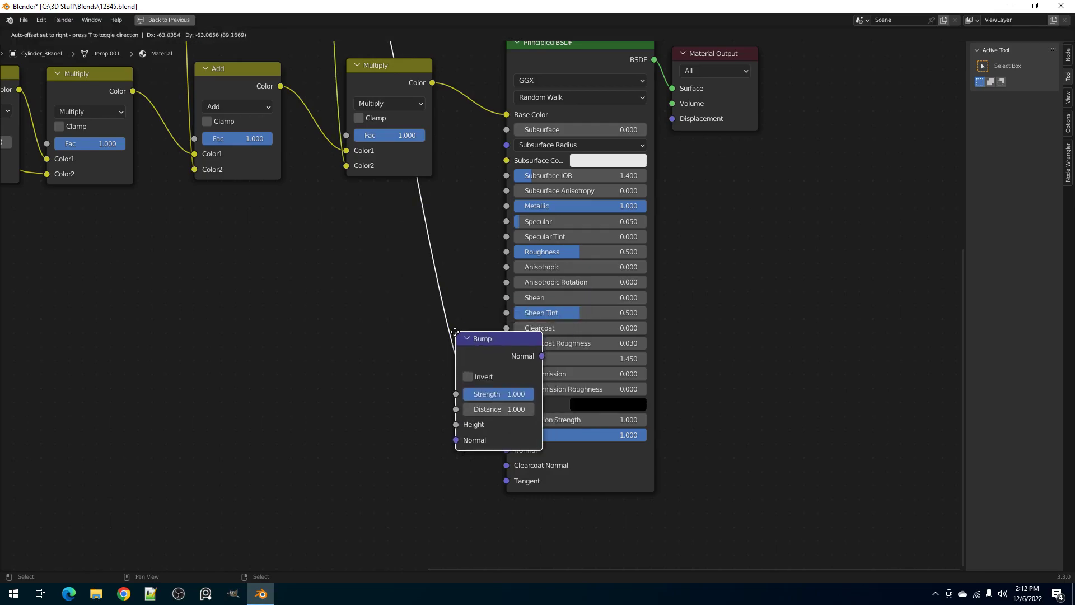
pyautogui.click(453, 378)
# - Move the Material Output, Principled BSDF and Bump nodes away from the mix nodes to make room
pyautogui.scroll(-3, 603, 203)
pyautogui.moveTo(643, 148); pyautogui.dragTo(759, 148)
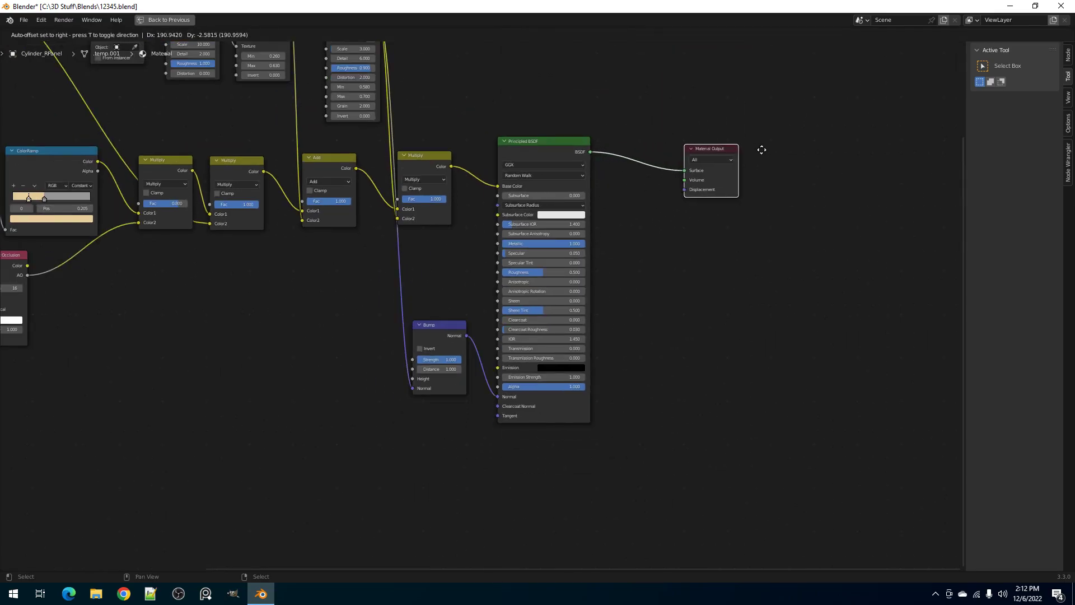
pyautogui.moveTo(546, 147); pyautogui.dragTo(675, 139)
pyautogui.moveTo(429, 336); pyautogui.dragTo(524, 323)
# - Feed the Scratches color through a reroute into the Bump node's Height and Distance, with Strength set to 0.4
pyautogui.scroll(2, 525, 323)
pyautogui.moveTo(521, 412); pyautogui.dragTo(522, 397)
pyautogui.keyDown('shift'); pyautogui.moveTo(496, 356); pyautogui.dragTo(489, 367, button='right'); pyautogui.keyUp('shift')
pyautogui.moveTo(492, 366); pyautogui.dragTo(530, 366)
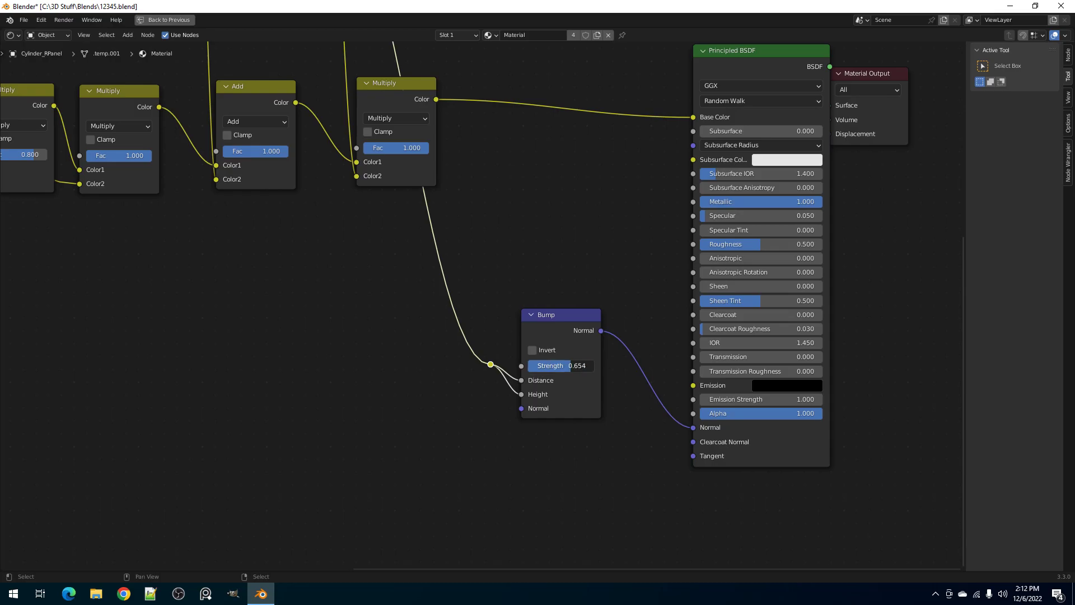
# - Restore the split layout and examine the bumped scratches on the canister's dome, comparing solid and rendered shading
pyautogui.hotkey('ctrl', 'space')
pyautogui.press('z')
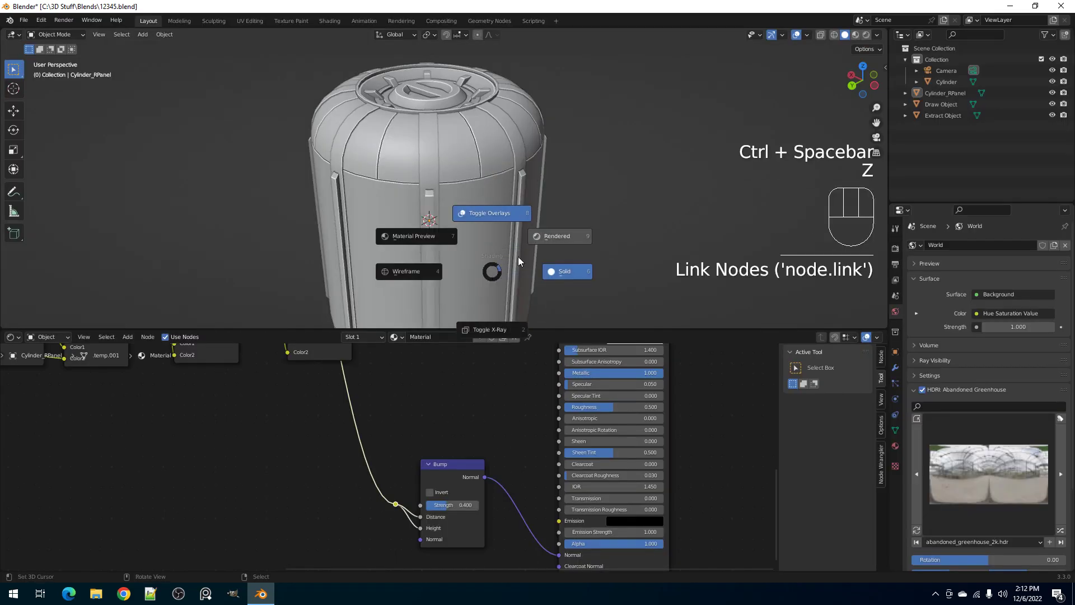
pyautogui.click(539, 237)
pyautogui.scroll(3, 492, 205)
pyautogui.keyDown('shift'); pyautogui.moveTo(542, 167); pyautogui.dragTo(506, 230, button='middle'); pyautogui.keyUp('shift')
pyautogui.press('z')
pyautogui.click(489, 241)
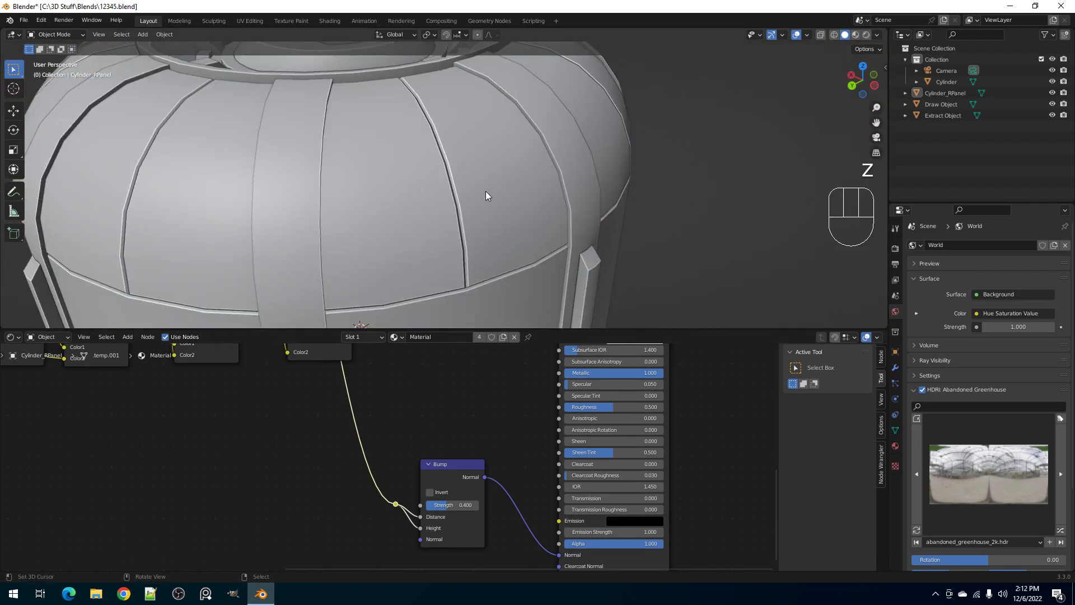
pyautogui.press('z')
pyautogui.click(545, 157)
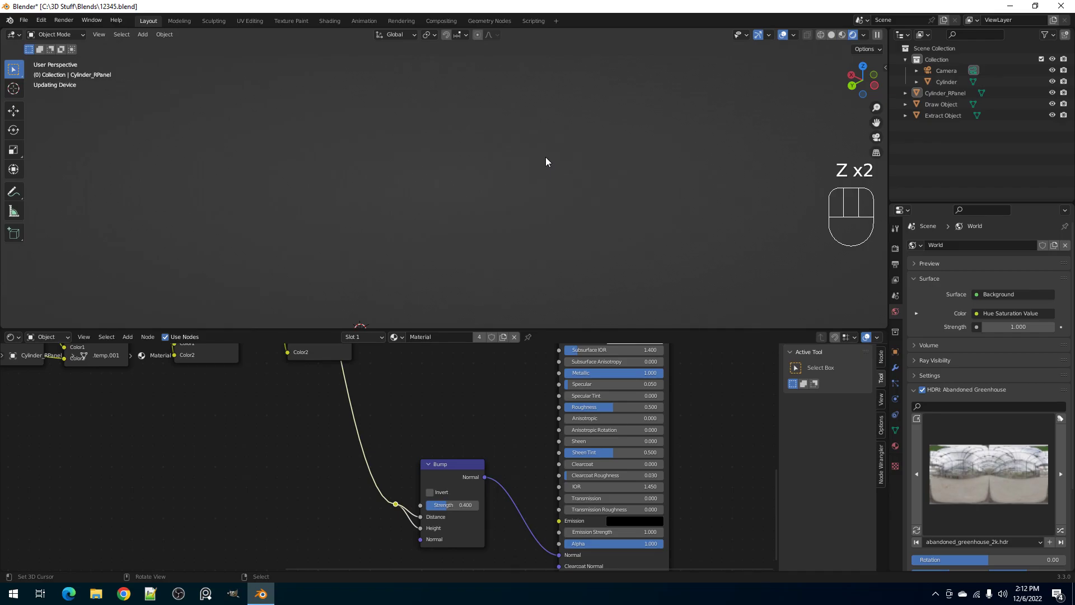
pyautogui.press('z')
pyautogui.click(541, 193)
pyautogui.press('z')
pyautogui.click(460, 185)
pyautogui.scroll(1, 466, 392)
# - Reduce the scratches Multiply node's Fac to 0.8
pyautogui.moveTo(412, 461); pyautogui.dragTo(470, 382, button='middle')
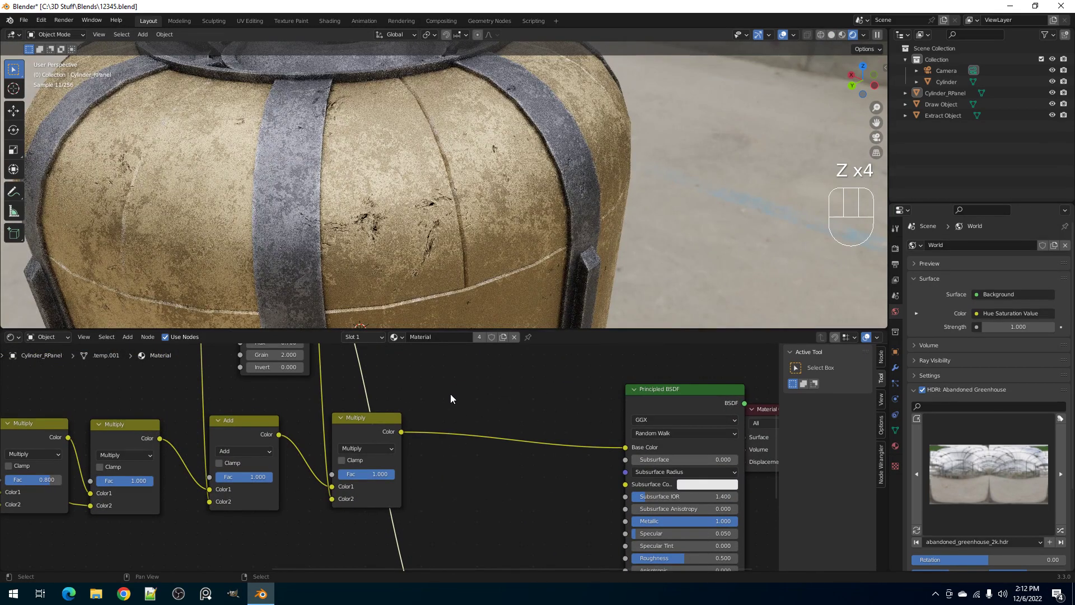
pyautogui.scroll(-5, 390, 443)
pyautogui.scroll(3, 390, 441)
pyautogui.moveTo(386, 476)
pyautogui.mouseDown()
pyautogui.moveTo(368, 476)
pyautogui.moveTo(376, 476)
pyautogui.mouseUp()
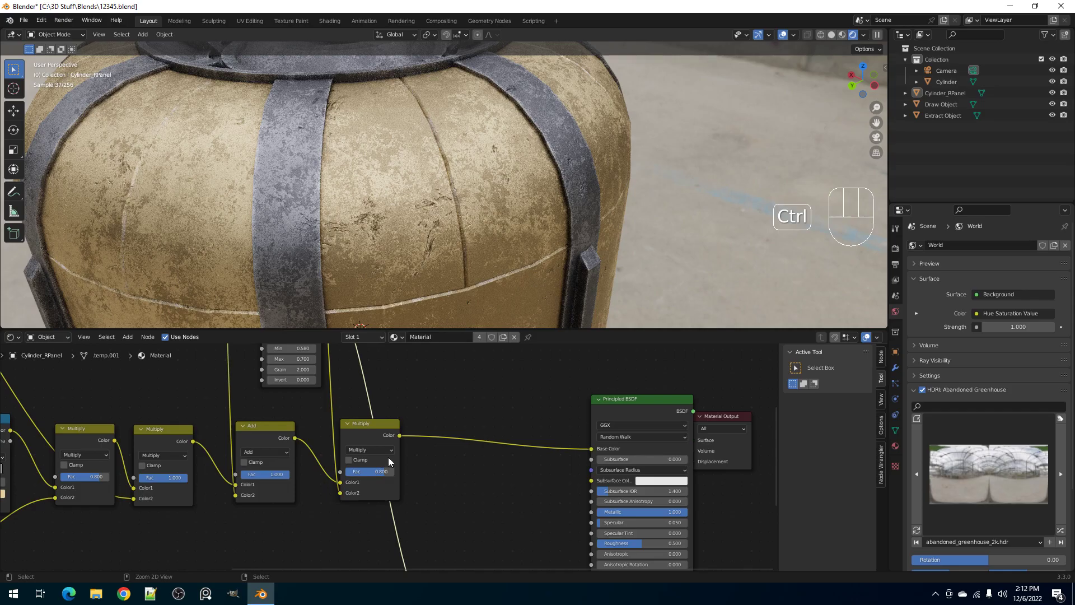
# - Try a Grain of 1 on the Scratches node, then return it to 2
pyautogui.scroll(2, 460, 286)
pyautogui.moveTo(294, 402); pyautogui.dragTo(321, 524, button='middle')
pyautogui.scroll(1, 326, 511)
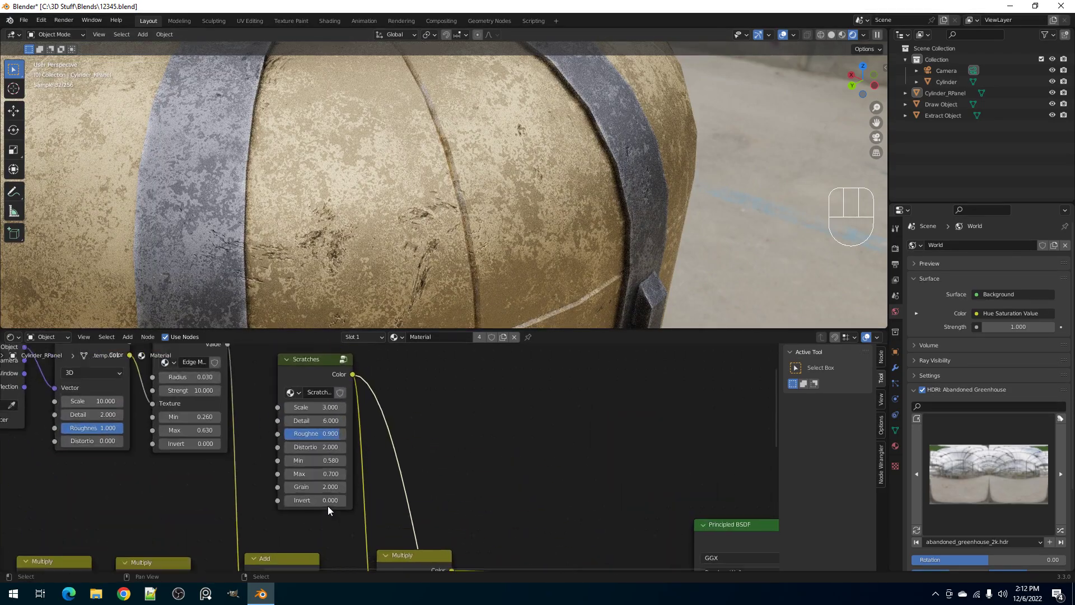
pyautogui.scroll(1, 325, 501)
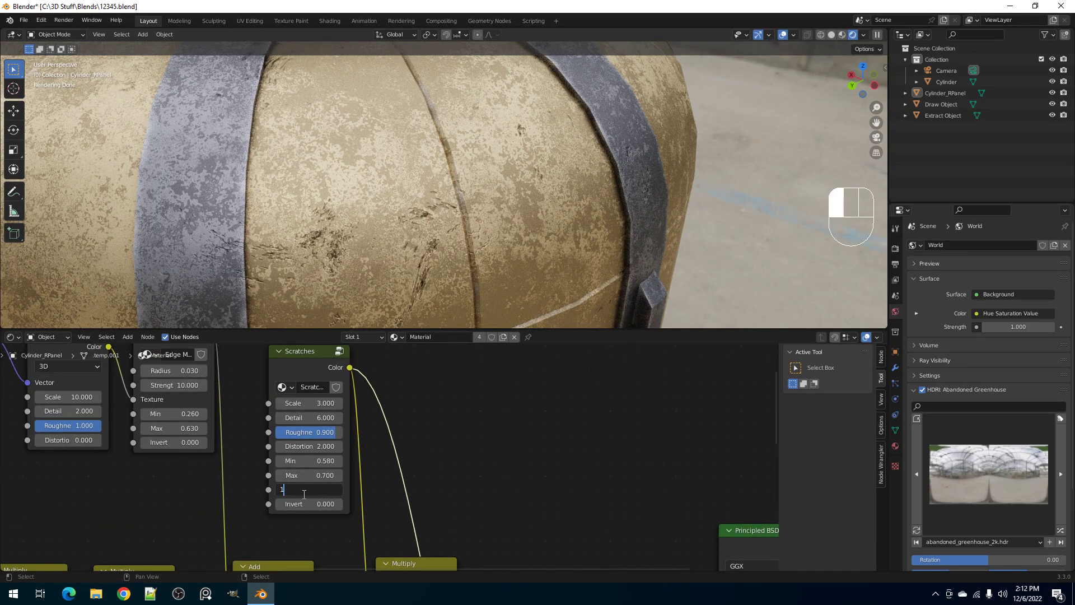
pyautogui.press('Return')
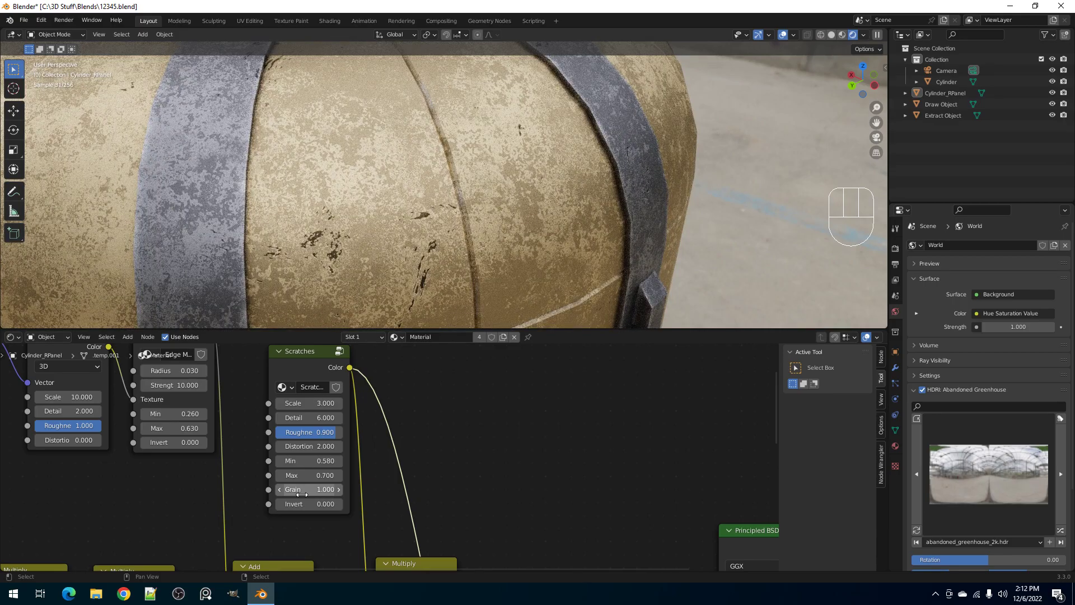
pyautogui.moveTo(325, 489)
pyautogui.mouseDown()
pyautogui.moveTo(373, 490)
pyautogui.moveTo(395, 505)
pyautogui.moveTo(314, 506)
pyautogui.mouseUp()
# - Check the scratches around the canister and set the Bump node's Strength to 0.2
pyautogui.scroll(-8, 482, 224)
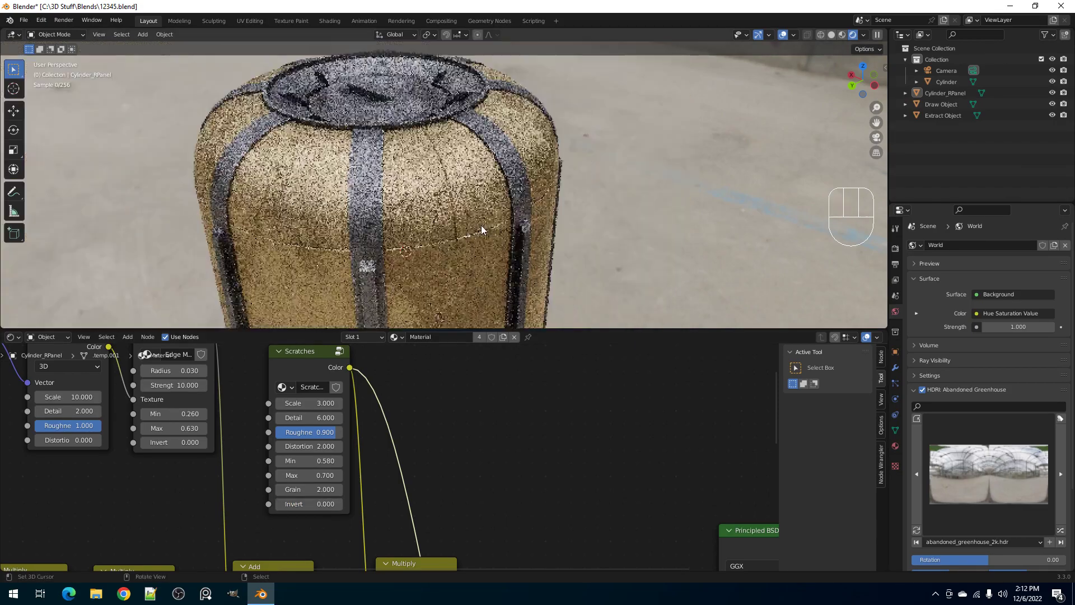
pyautogui.scroll(2, 459, 221)
pyautogui.moveTo(463, 237); pyautogui.dragTo(445, 210, button='middle')
pyautogui.scroll(-5, 429, 237)
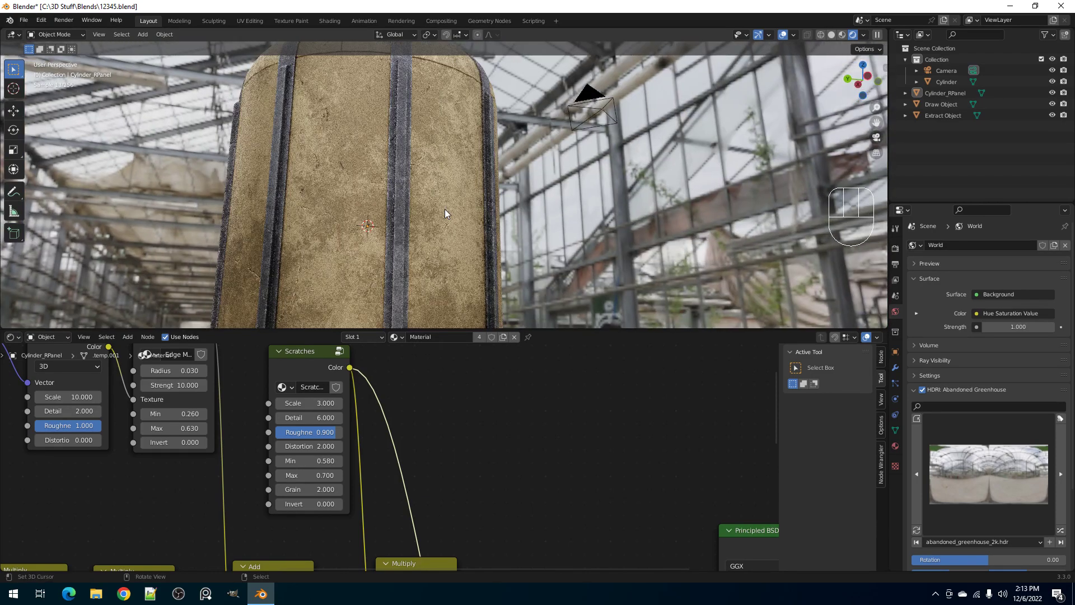
pyautogui.moveTo(469, 264); pyautogui.dragTo(462, 225, button='middle')
pyautogui.scroll(3, 462, 225)
pyautogui.moveTo(554, 478); pyautogui.dragTo(446, 455, button='middle')
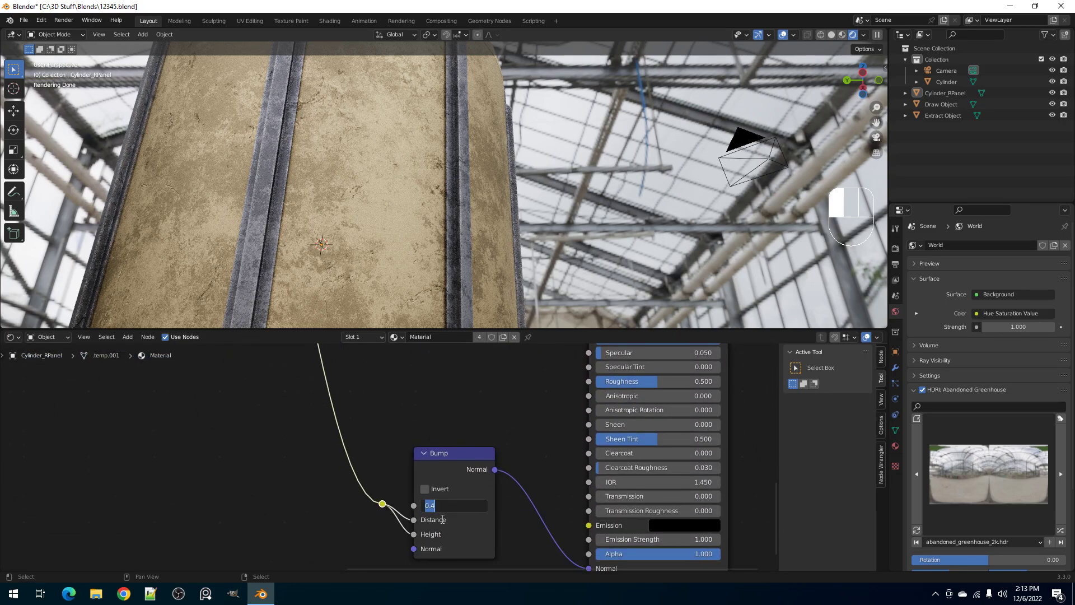
# - Switch the viewport to solid shading and save the file
pyautogui.press('z')
pyautogui.click(428, 157)
pyautogui.scroll(-5, 429, 157)
pyautogui.moveTo(429, 154); pyautogui.dragTo(495, 399, button='middle')
pyautogui.hotkey('ctrl', 's')
# - In the maximized node editor, duplicate the scratches Multiply node onto the link feeding the Bump node and set it to Add
pyautogui.hotkey('ctrl', 'space')
pyautogui.scroll(-3, 495, 292)
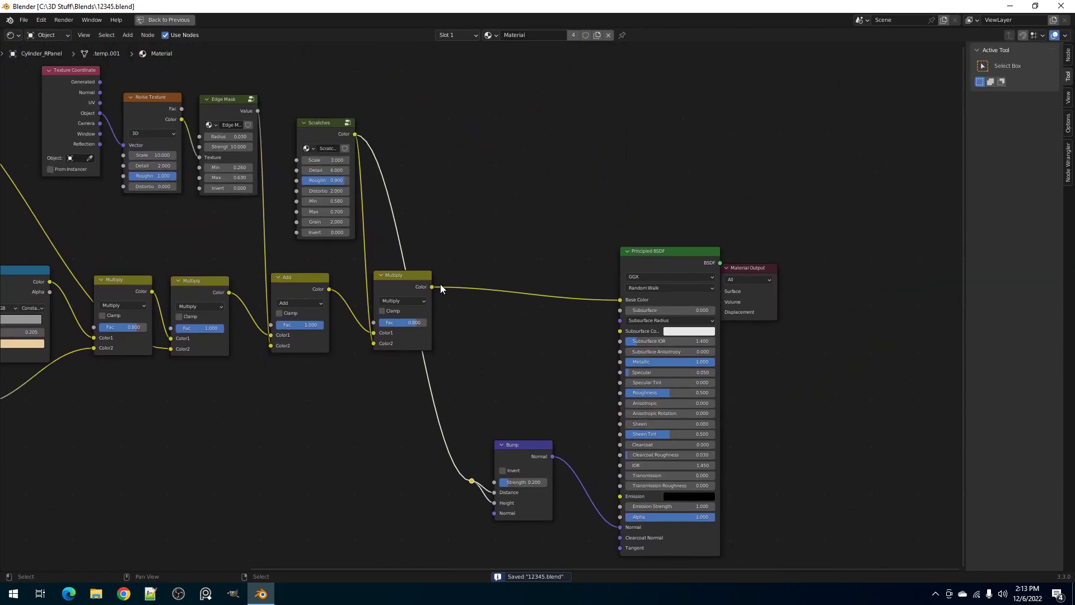
pyautogui.click(397, 285)
pyautogui.hotkey('shift', 'd')
pyautogui.click(448, 382)
pyautogui.click(452, 396)
pyautogui.click(451, 367)
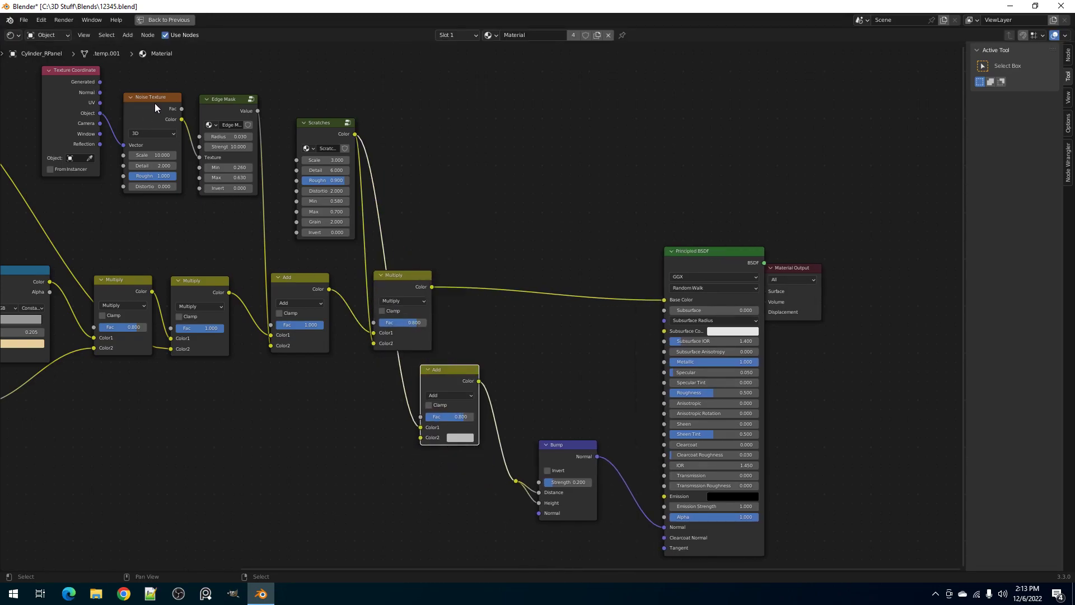
# - Connect the Simple Dirt color to the new mix node's Color2, with blending mode Multiply and Fac 1
pyautogui.moveTo(109, 232); pyautogui.dragTo(254, 257, button='middle')
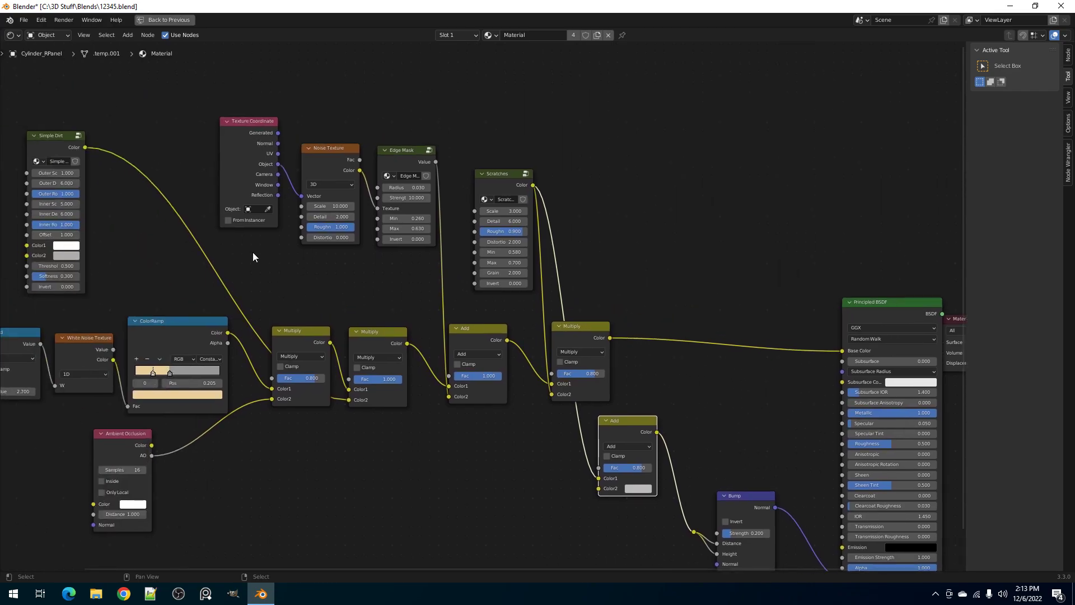
pyautogui.moveTo(84, 147); pyautogui.dragTo(599, 488)
pyautogui.click(625, 446)
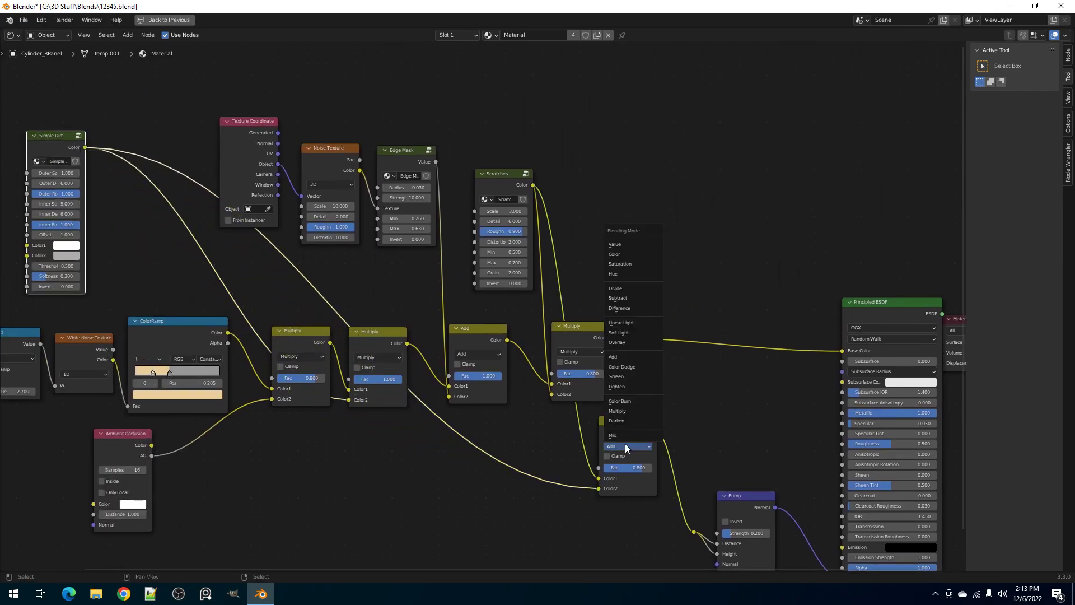
pyautogui.click(624, 415)
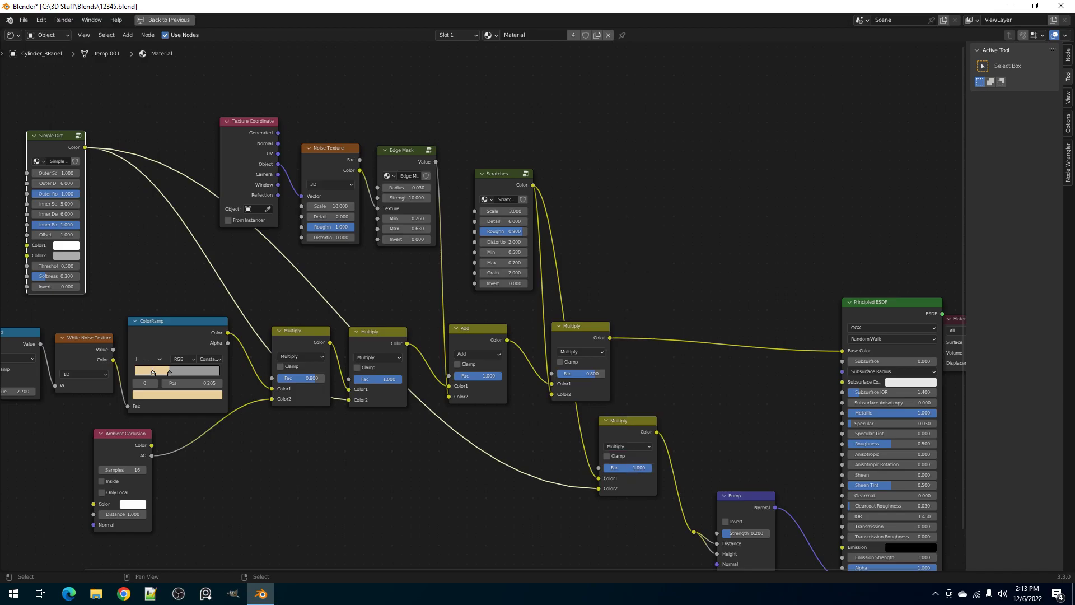
# - Restore the split layout and examine the combined dirt and scratch bump around the canister in rendered shading
pyautogui.hotkey('ctrl', 'space')
pyautogui.press('z')
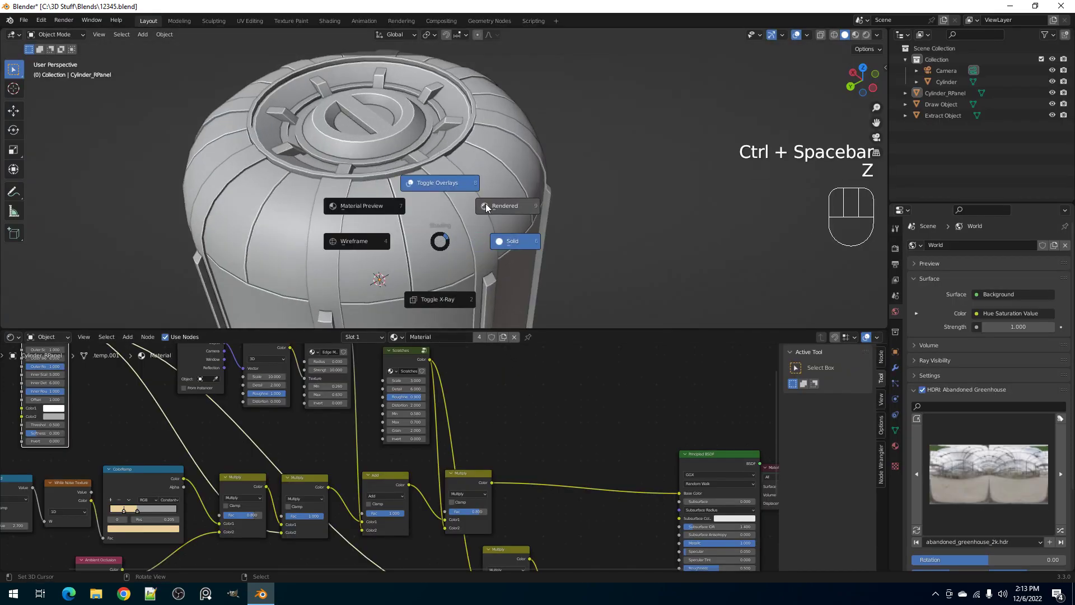
pyautogui.click(486, 205)
pyautogui.moveTo(430, 269); pyautogui.dragTo(428, 236, button='middle')
pyautogui.scroll(5, 428, 236)
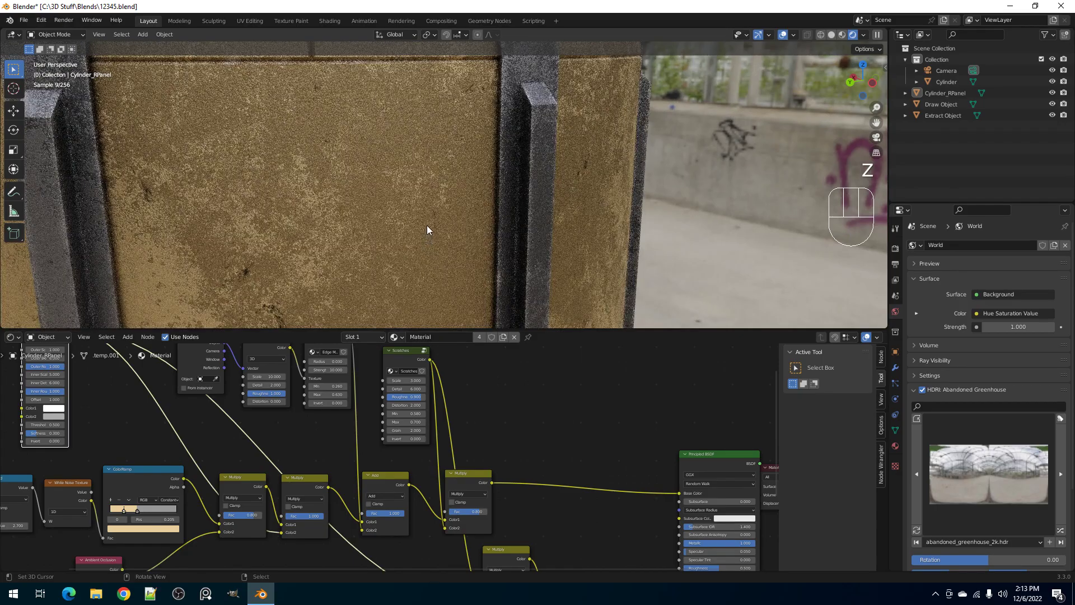
pyautogui.moveTo(425, 196); pyautogui.dragTo(429, 236, button='middle')
pyautogui.scroll(-2, 429, 237)
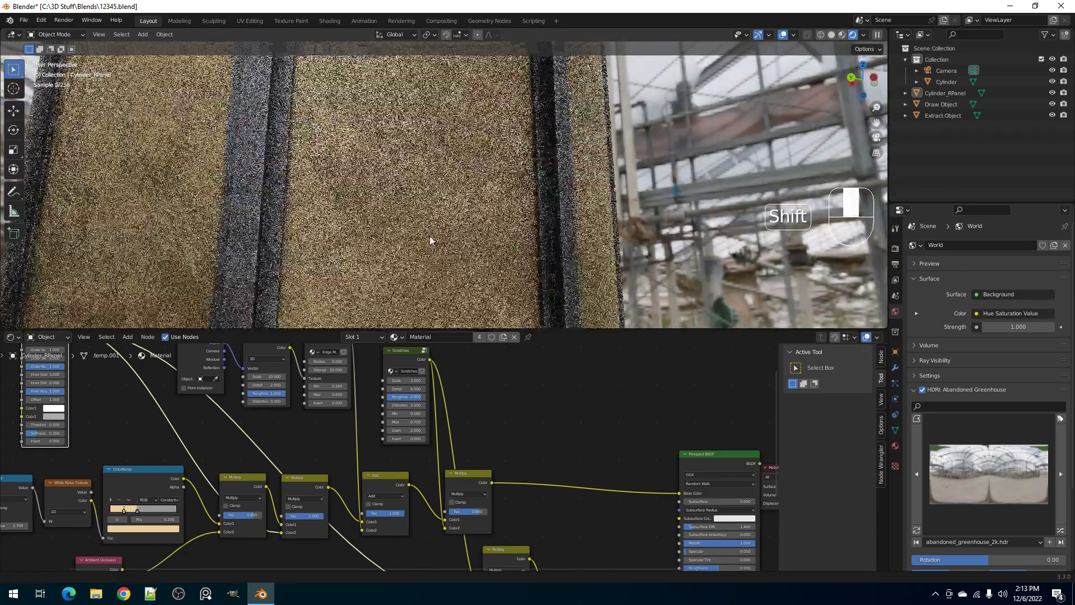
pyautogui.scroll(-5, 462, 286)
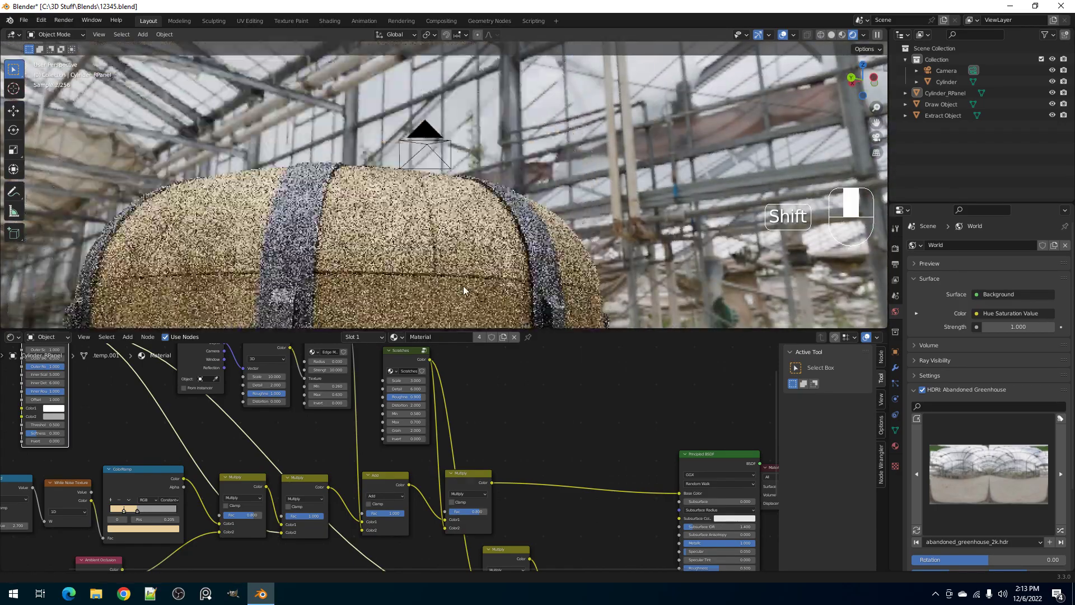
pyautogui.moveTo(454, 261); pyautogui.dragTo(482, 179, button='middle')
pyautogui.moveTo(481, 294); pyautogui.dragTo(432, 206, button='middle')
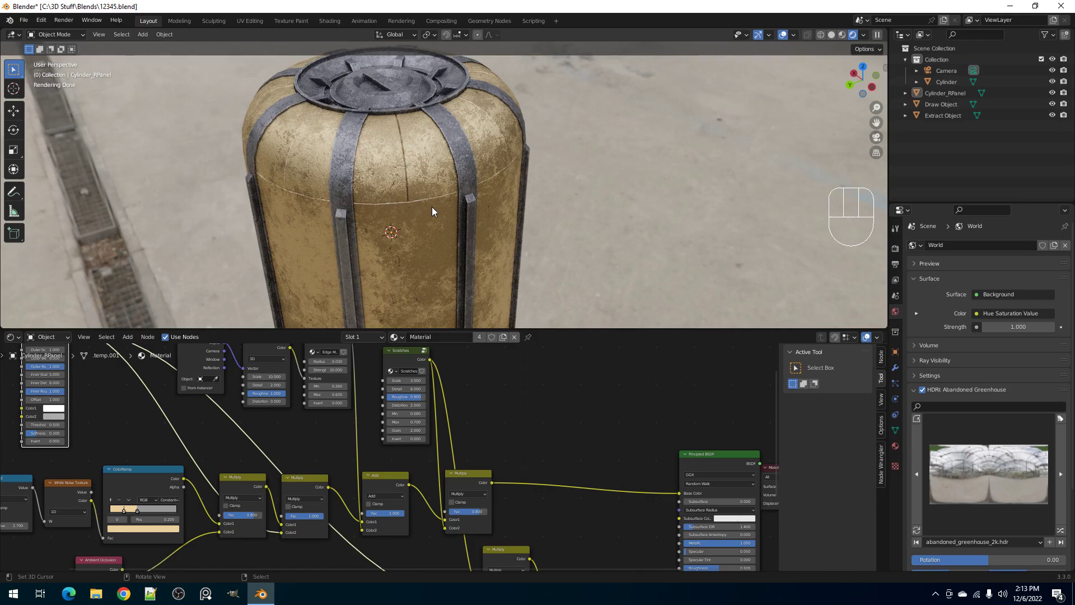
# - Examine the scratches, dirt and bump detail around the canister's upper and lower sections in rendered shading
pyautogui.scroll(3, 432, 206)
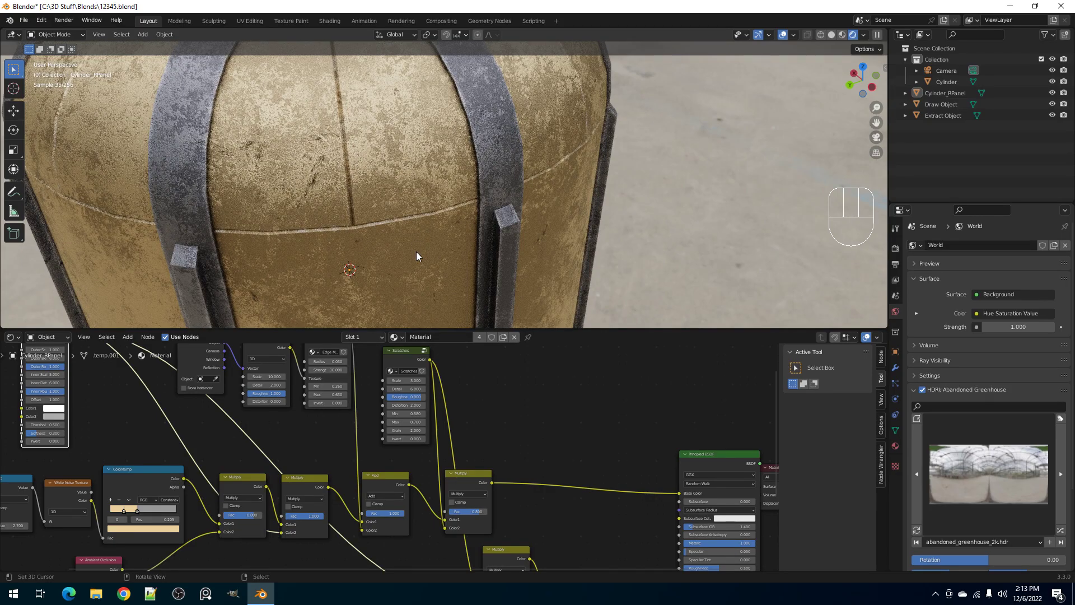
pyautogui.scroll(-4, 414, 249)
pyautogui.scroll(-2, 208, 496)
pyautogui.moveTo(209, 496); pyautogui.dragTo(317, 503, button='middle')
pyautogui.scroll(3, 315, 486)
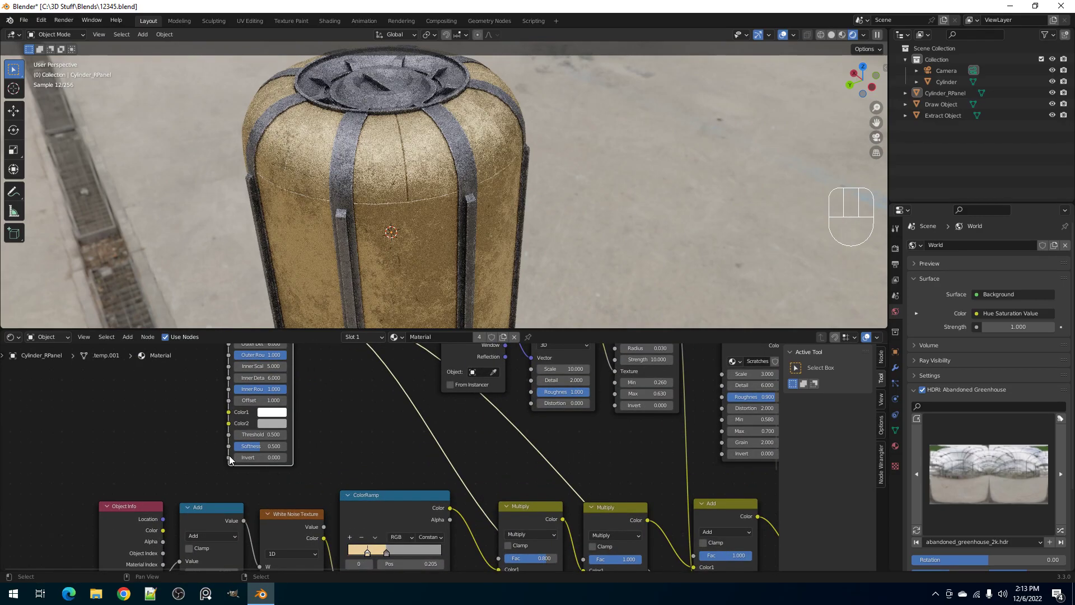
pyautogui.scroll(4, 412, 213)
pyautogui.moveTo(435, 250); pyautogui.dragTo(468, 181, button='middle')
pyautogui.scroll(-5, 419, 208)
pyautogui.scroll(3, 468, 180)
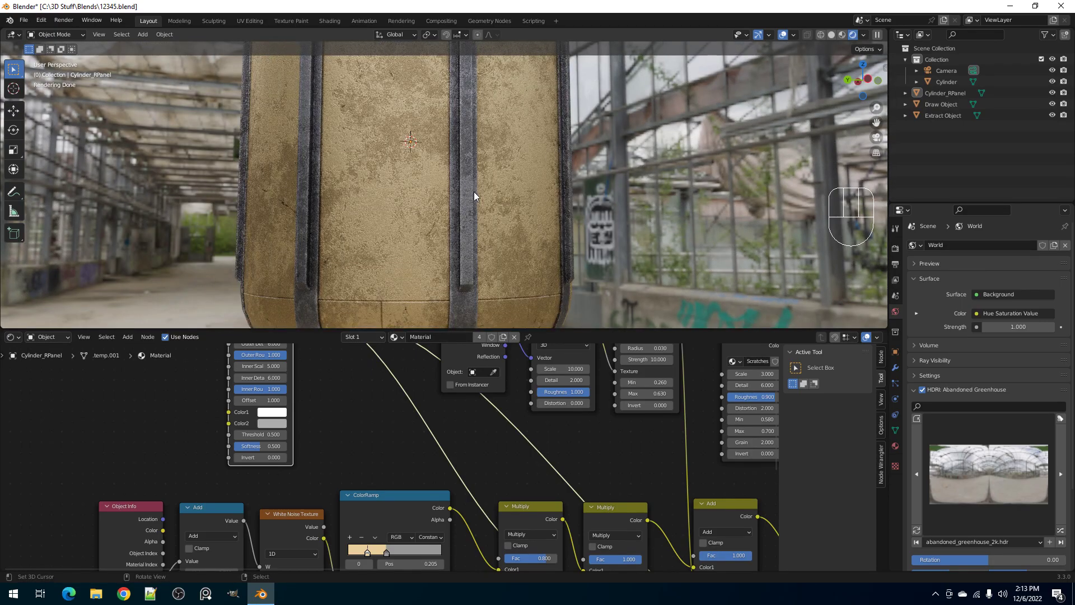
pyautogui.moveTo(473, 192)
pyautogui.mouseDown(button='middle')
pyautogui.moveTo(445, 201)
pyautogui.moveTo(484, 202)
pyautogui.mouseUp(button='middle')
# - Set the Fac of the scratches Multiply node feeding the Base Color to 0.600
pyautogui.scroll(-3, 603, 473)
pyautogui.moveTo(619, 473); pyautogui.dragTo(336, 451, button='middle')
pyautogui.scroll(2, 433, 496)
pyautogui.moveTo(469, 530)
pyautogui.mouseDown()
pyautogui.moveTo(445, 529)
pyautogui.moveTo(461, 529)
pyautogui.mouseUp()
# - Set the Scratches node's Min to 0.570 and inspect the canister surface up close
pyautogui.moveTo(540, 181); pyautogui.dragTo(553, 221, button='middle')
pyautogui.scroll(-2, 548, 216)
pyautogui.moveTo(536, 185)
pyautogui.keyDown('shift'); pyautogui.mouseDown(button='middle')
pyautogui.moveTo(544, 241)
pyautogui.moveTo(522, 193)
pyautogui.mouseUp(button='middle'); pyautogui.keyUp('shift')
pyautogui.scroll(3, 314, 401)
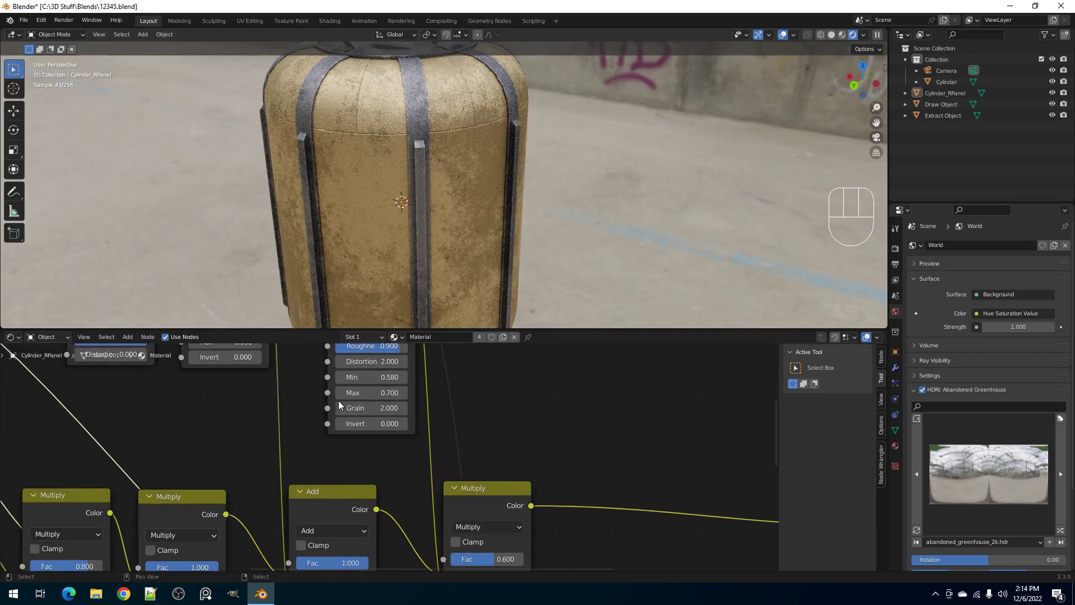
pyautogui.scroll(1, 375, 418)
pyautogui.moveTo(393, 392)
pyautogui.mouseDown()
pyautogui.moveTo(347, 393)
pyautogui.moveTo(408, 393)
pyautogui.moveTo(398, 393)
pyautogui.mouseUp()
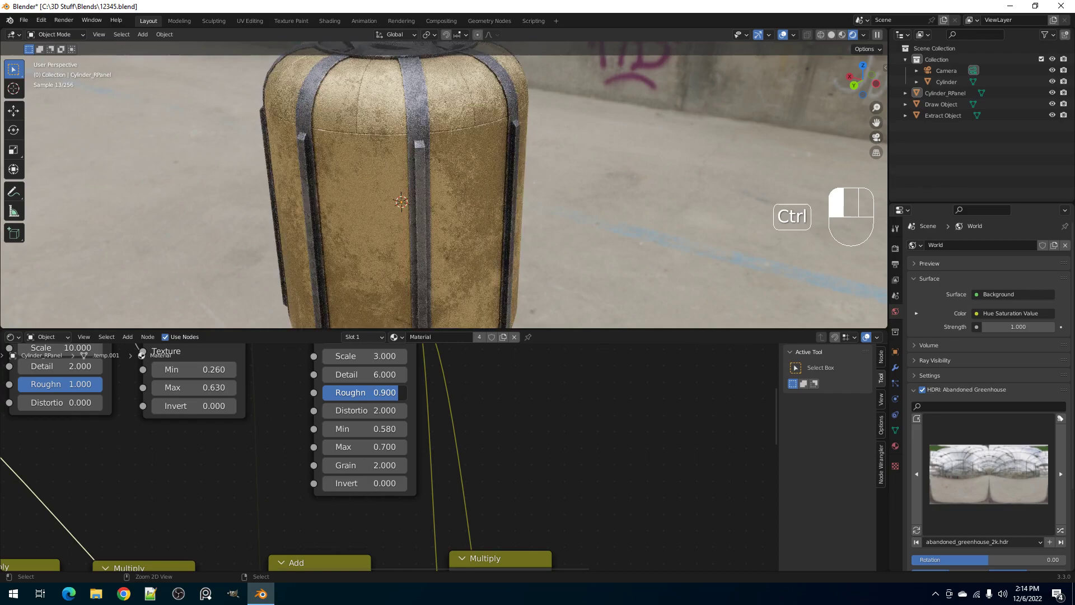
pyautogui.moveTo(392, 429)
pyautogui.keyDown('shift'); pyautogui.mouseDown()
pyautogui.moveTo(364, 429)
pyautogui.moveTo(381, 429)
pyautogui.mouseUp(); pyautogui.keyUp('shift')
pyautogui.moveTo(550, 220); pyautogui.dragTo(503, 153, button='middle')
pyautogui.keyDown('shift'); pyautogui.moveTo(503, 153); pyautogui.dragTo(506, 223, button='middle'); pyautogui.keyUp('shift')
pyautogui.scroll(2, 505, 223)
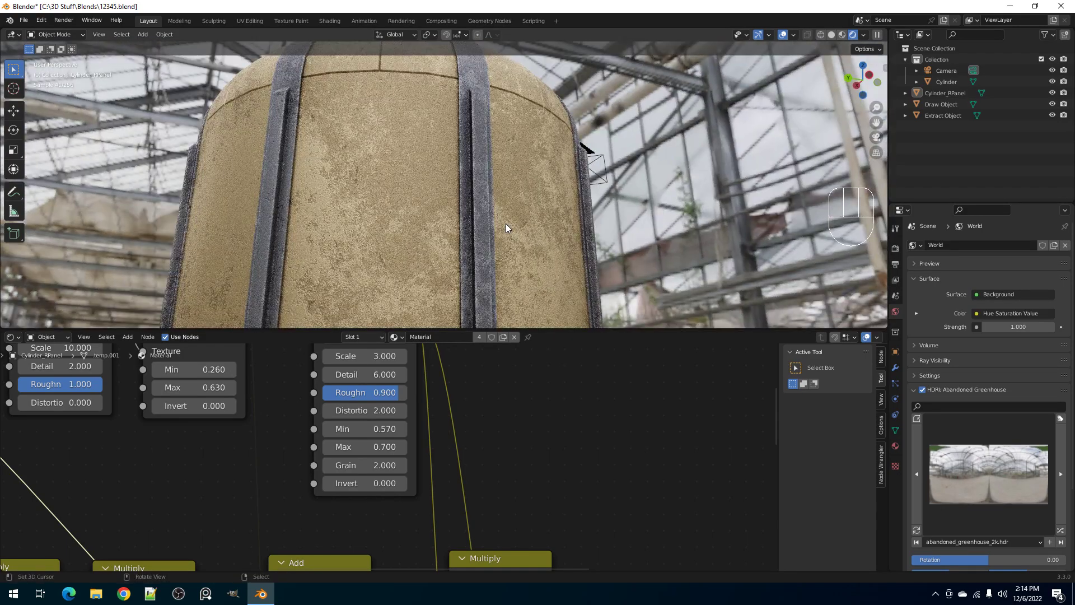
# - Try a Distortion of 3.000 on the Scratches node and restore it to 2.000
pyautogui.moveTo(366, 447)
pyautogui.keyDown('shift'); pyautogui.mouseDown()
pyautogui.moveTo(351, 447)
pyautogui.moveTo(366, 447)
pyautogui.mouseUp(); pyautogui.keyUp('shift')
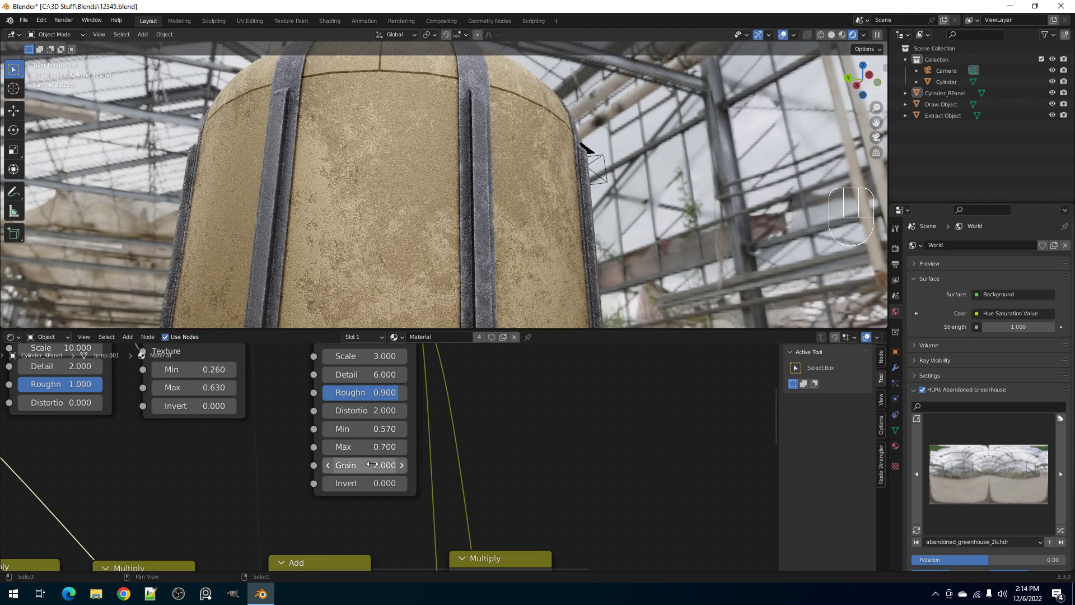
pyautogui.click(363, 411)
pyautogui.press('Return')
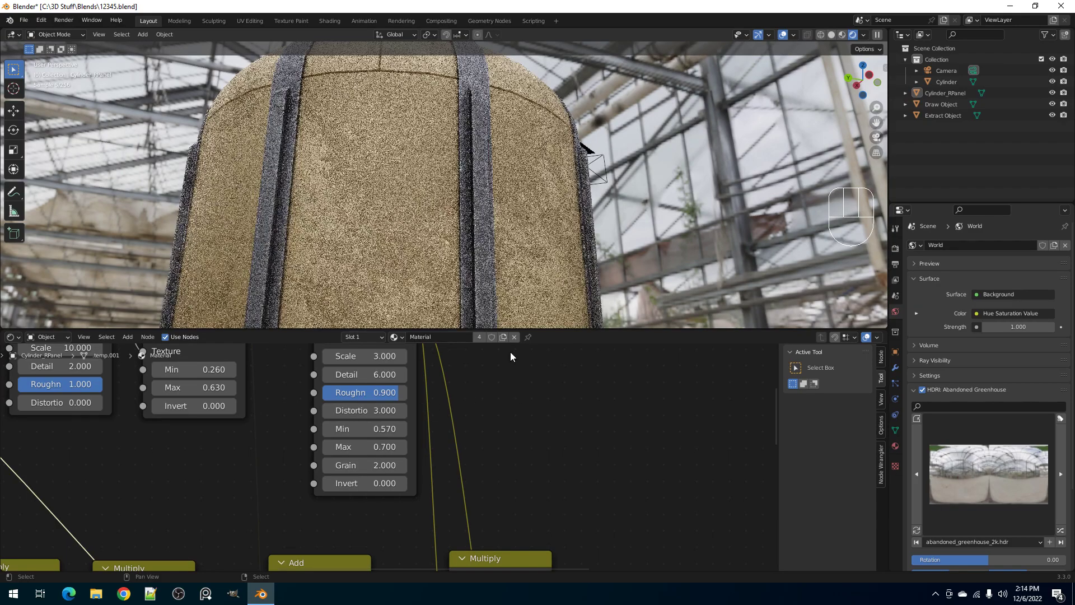
pyautogui.keyDown('shift'); pyautogui.moveTo(506, 253); pyautogui.dragTo(505, 133, button='middle'); pyautogui.keyUp('shift')
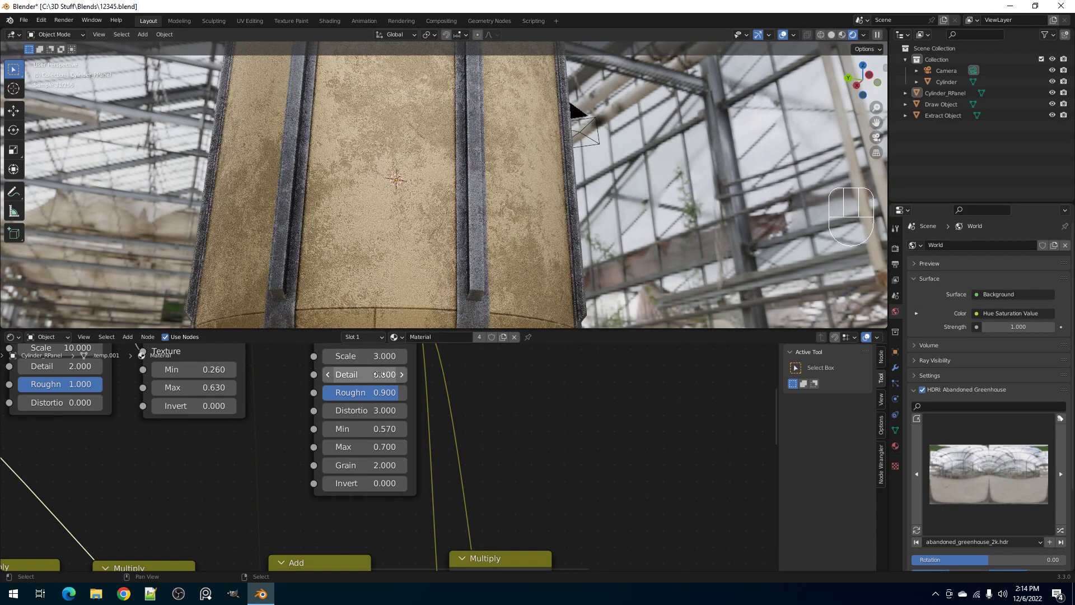
pyautogui.click(371, 406)
pyautogui.write('2')
pyautogui.press('Return')
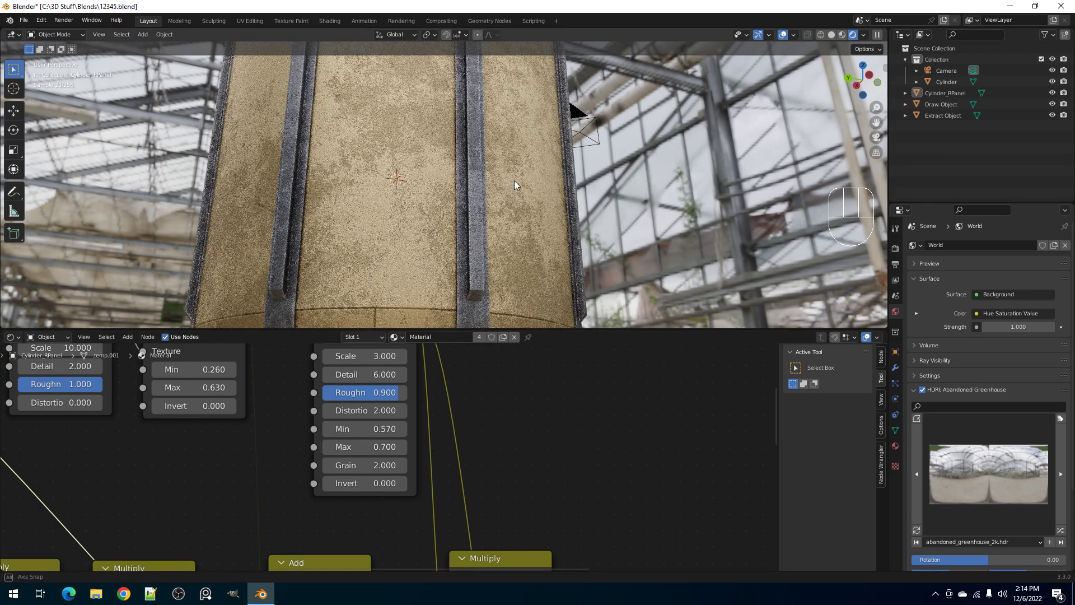
# - Look over the canister from above, switch the viewport to solid shading and save the file
pyautogui.moveTo(514, 180); pyautogui.dragTo(509, 236, button='middle')
pyautogui.scroll(-3, 499, 230)
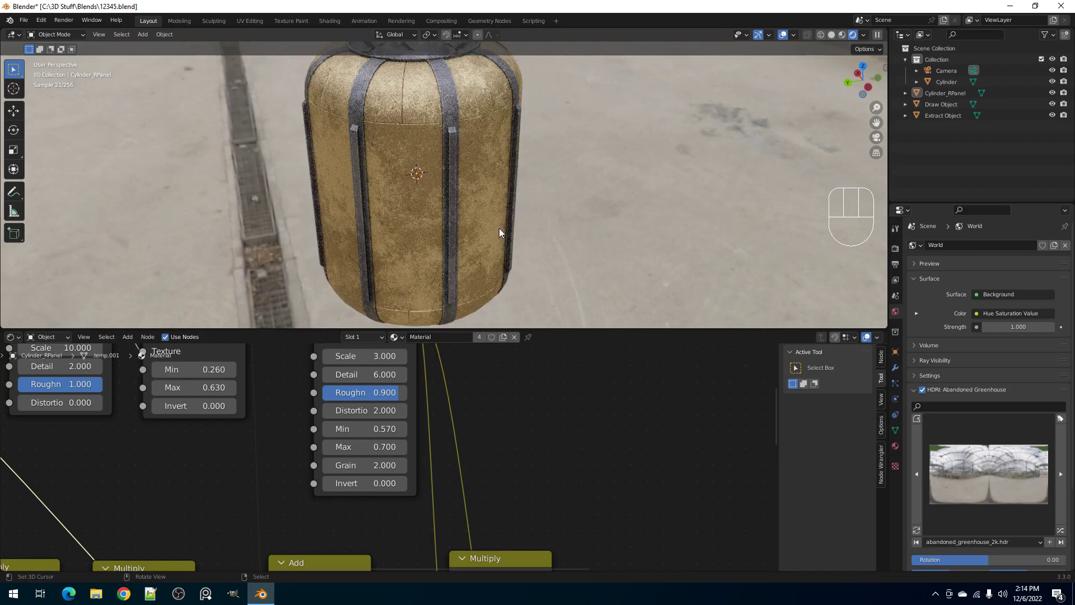
pyautogui.moveTo(499, 227); pyautogui.dragTo(519, 250, button='middle')
pyautogui.keyDown('shift'); pyautogui.moveTo(506, 193); pyautogui.dragTo(525, 237, button='middle'); pyautogui.keyUp('shift')
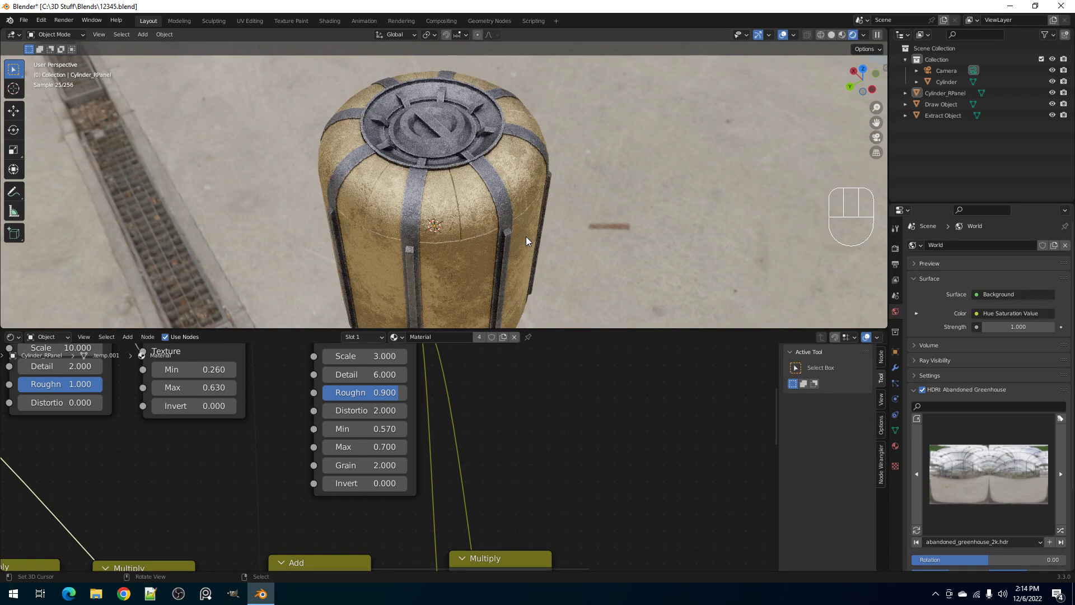
pyautogui.press('z')
pyautogui.click(587, 236)
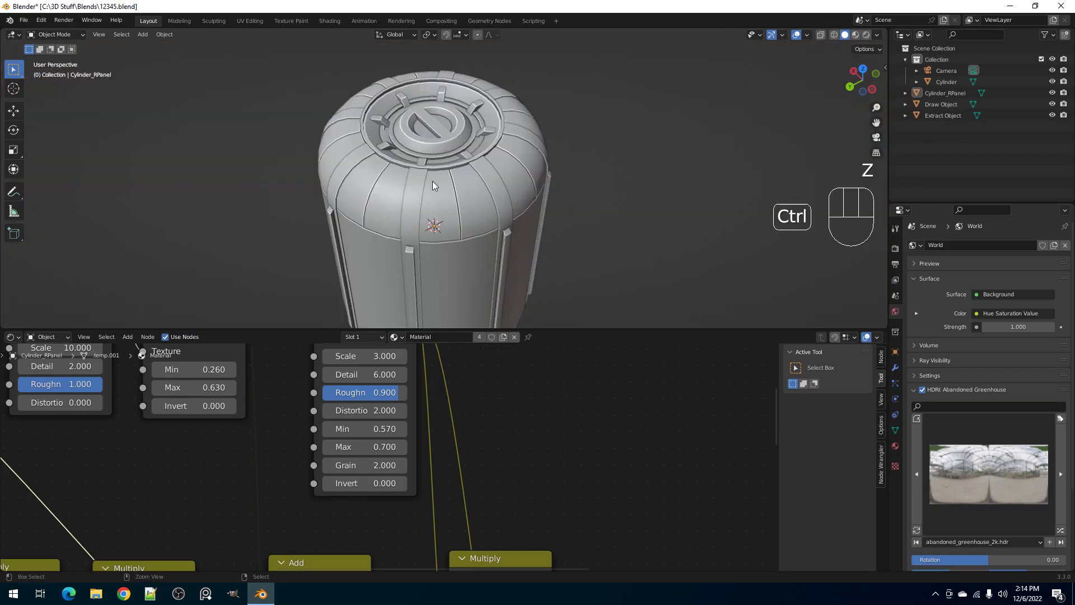
pyautogui.scroll(-6, 159, 401)
pyautogui.moveTo(182, 399); pyautogui.dragTo(529, 532, button='middle')
pyautogui.hotkey('ctrl', 's')
# - Return to rendered shading and change the ColorRamp's tan stop to a paler, less saturated beige
pyautogui.press('z')
pyautogui.press('z')
pyautogui.click(508, 240)
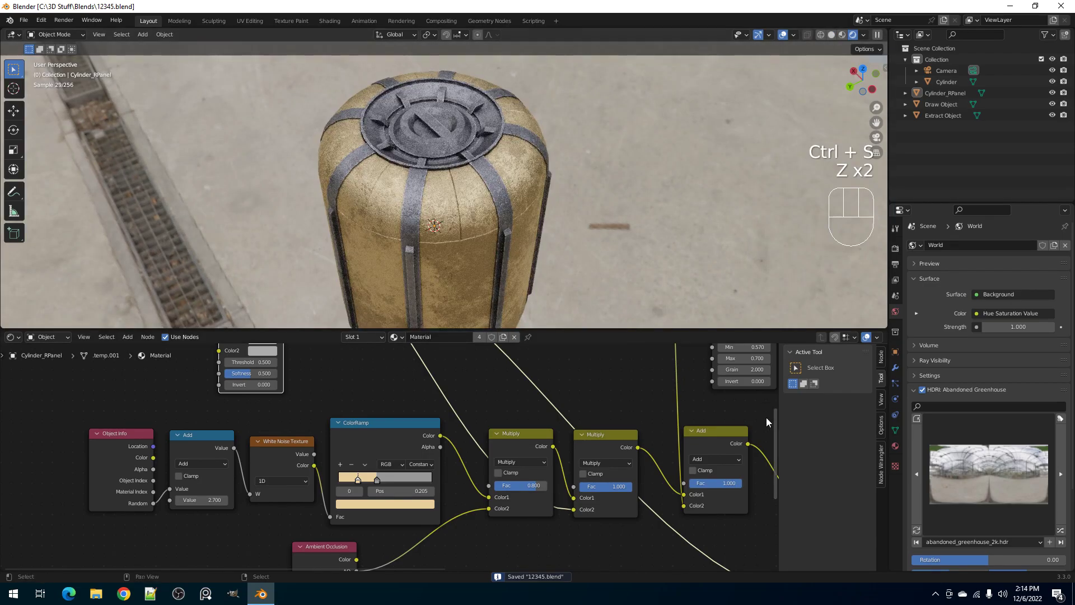
pyautogui.scroll(3, 455, 478)
pyautogui.click(365, 526)
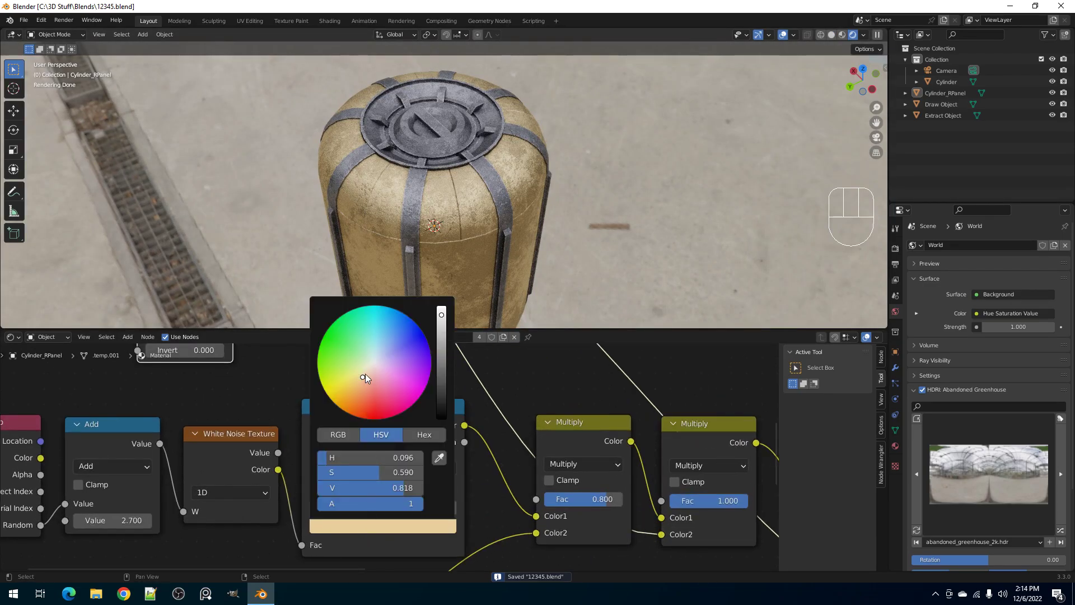
pyautogui.moveTo(364, 372); pyautogui.dragTo(365, 373)
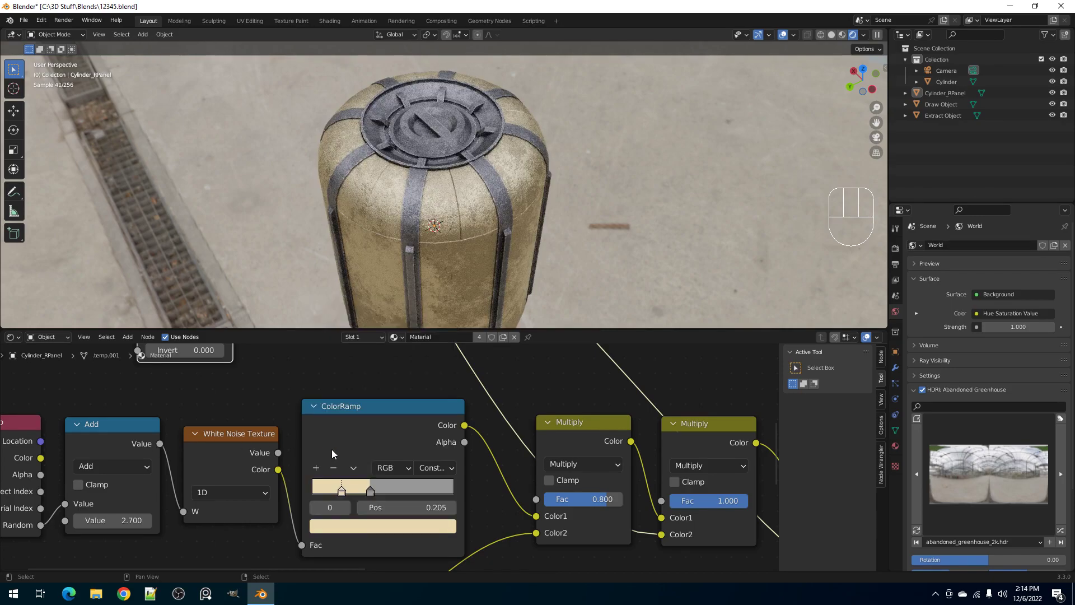
# - Select the ColorRamp's grey stop and fine-tune the brightness of its color
pyautogui.click(347, 507)
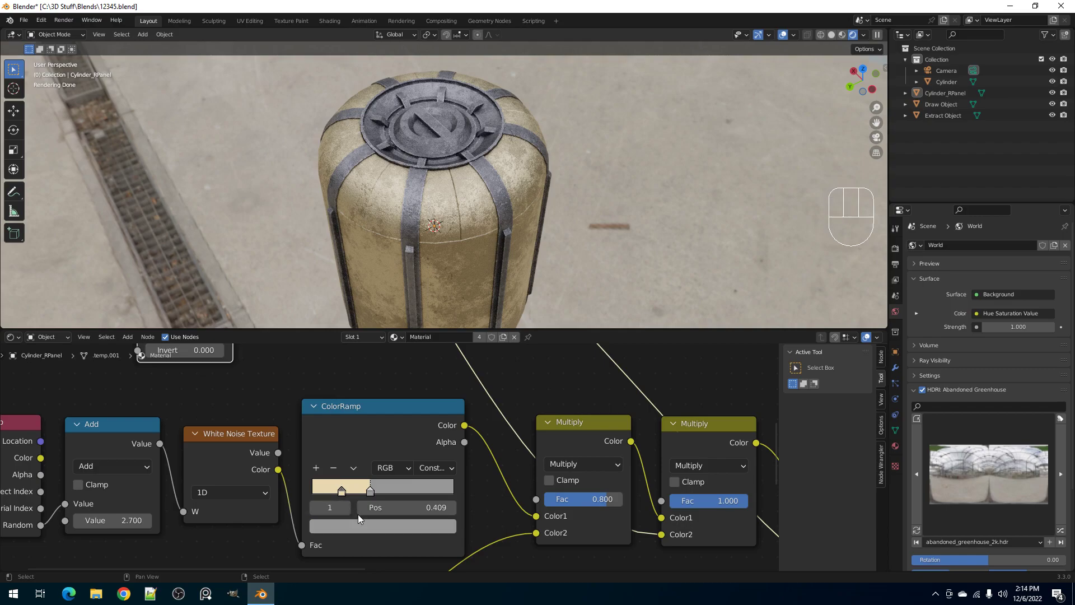
pyautogui.click(364, 526)
pyautogui.moveTo(443, 336); pyautogui.dragTo(442, 350)
pyautogui.click(441, 346)
# - Change the world HDRI to Kloofendal 38d Partly Cloudy and set its rotation to 132.09
pyautogui.moveTo(549, 221)
pyautogui.mouseDown(button='middle')
pyautogui.moveTo(533, 190)
pyautogui.moveTo(532, 211)
pyautogui.mouseUp(button='middle')
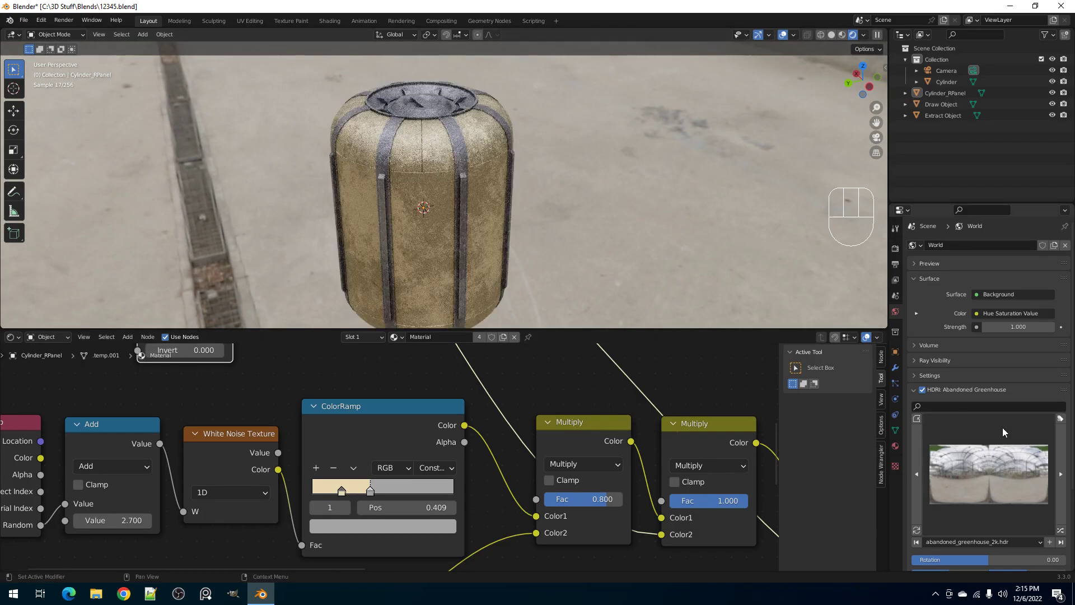
pyautogui.click(1003, 427)
pyautogui.click(835, 246)
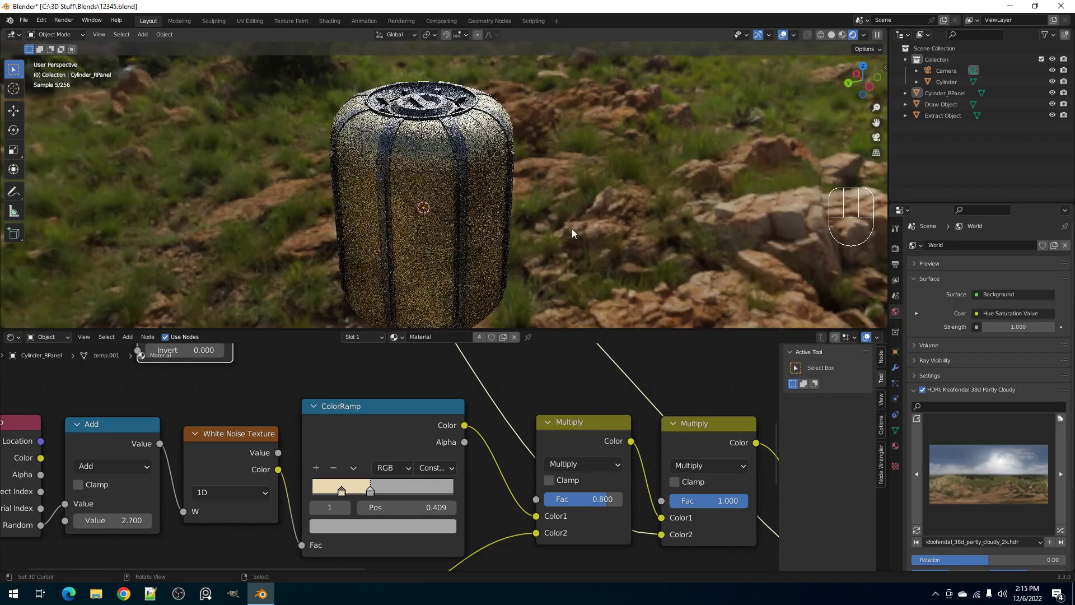
pyautogui.moveTo(540, 221); pyautogui.dragTo(583, 241, button='middle')
pyautogui.scroll(-3, 980, 546)
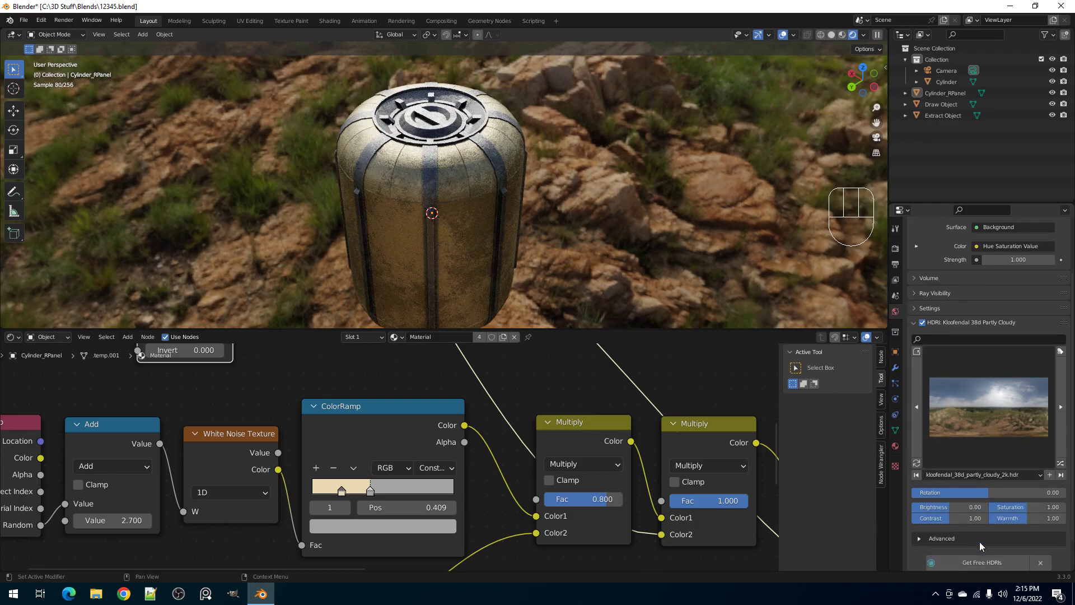
pyautogui.moveTo(1050, 492)
pyautogui.mouseDown()
pyautogui.moveTo(1033, 493)
pyautogui.moveTo(1046, 493)
pyautogui.mouseUp()
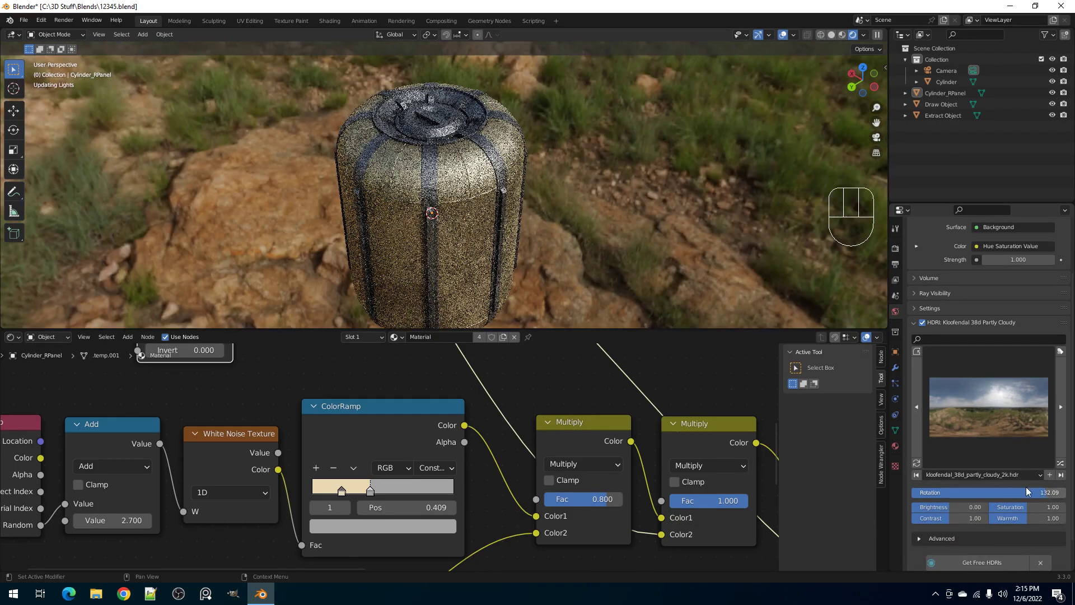
# - In solid shading, add a plane and move it down along Z toward the canister's base
pyautogui.press('z')
pyautogui.click(576, 230)
pyautogui.moveTo(560, 233); pyautogui.dragTo(487, 172, button='middle')
pyautogui.hotkey('shift', 'a')
pyautogui.moveTo(487, 173)
pyautogui.click(528, 174)
pyautogui.press('g')
pyautogui.press('z')
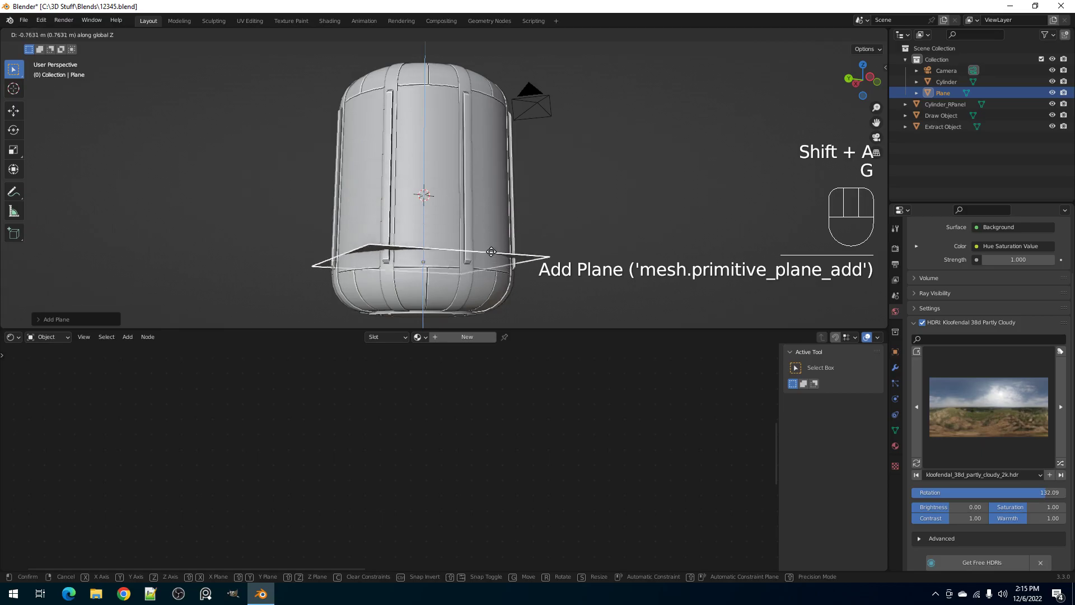
pyautogui.click(483, 278)
# - Fine-tune the plane's height along Z so it sits directly beneath the canister
pyautogui.moveTo(475, 206); pyautogui.dragTo(488, 183, button='middle')
pyautogui.press('g')
pyautogui.press('z')
pyautogui.click(489, 185)
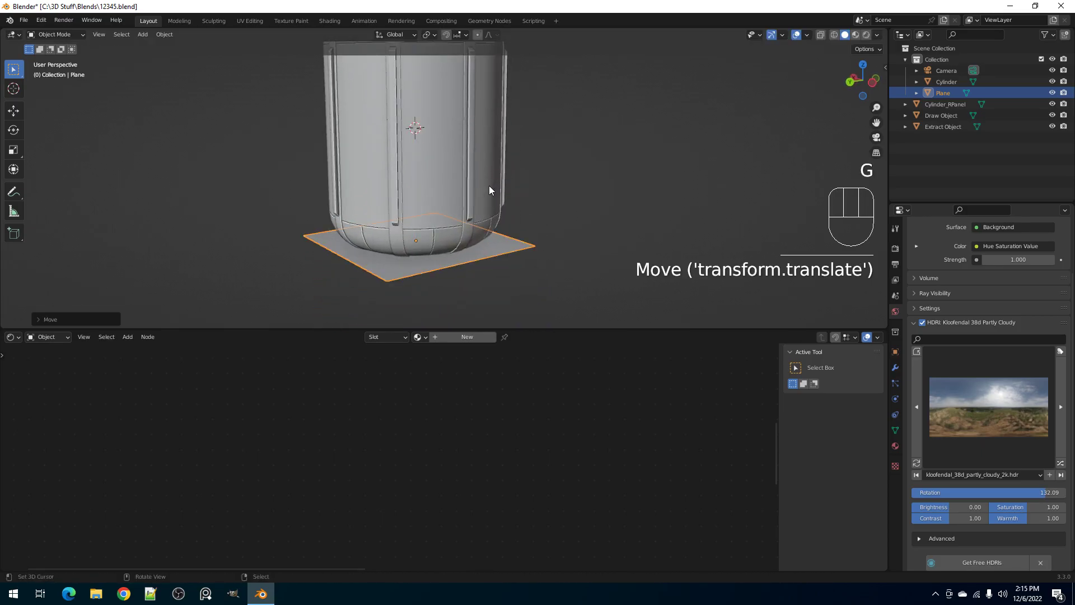
# - Scale the plane up into a large ground surface around the canister and save the file
pyautogui.press('s')
pyautogui.press('s')
pyautogui.click(708, 198)
pyautogui.hotkey('ctrl', 's')
pyautogui.moveTo(559, 166); pyautogui.dragTo(560, 195, button='middle')
pyautogui.press('s')
pyautogui.click(537, 181)
# - In rendered shading, give the ground plane a new material and darken its Base Color to a mid grey
pyautogui.press('z')
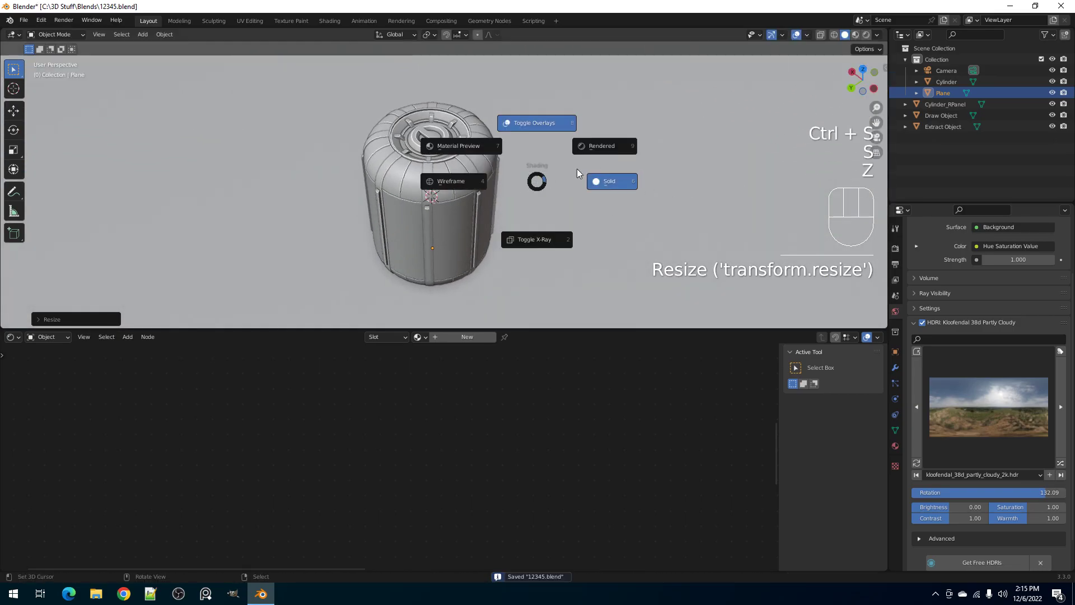
pyautogui.click(599, 146)
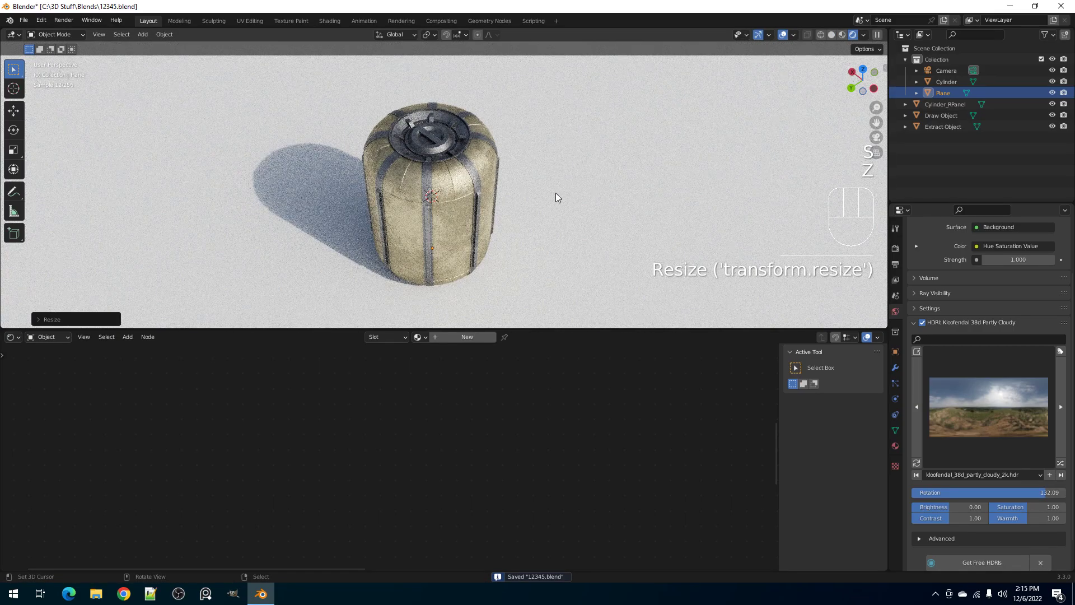
pyautogui.click(550, 184)
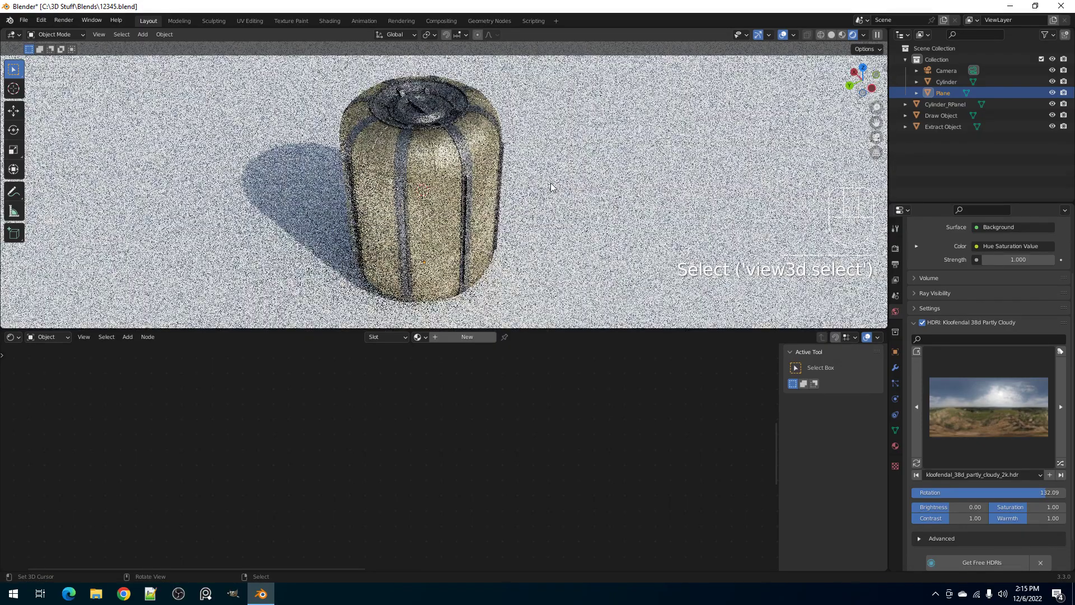
pyautogui.click(465, 336)
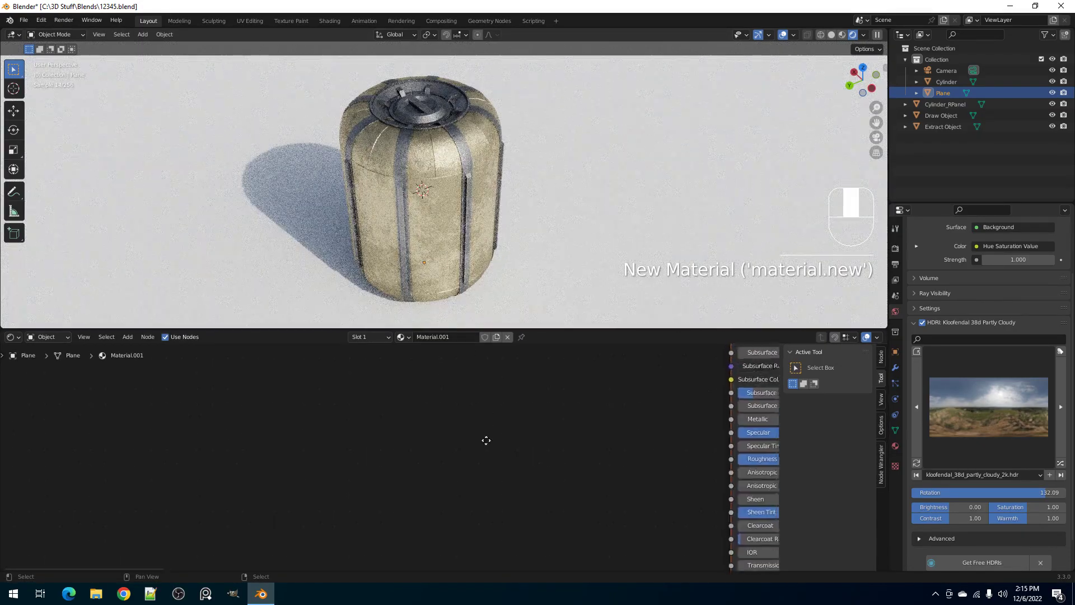
pyautogui.click(565, 388)
pyautogui.moveTo(642, 252); pyautogui.dragTo(643, 266)
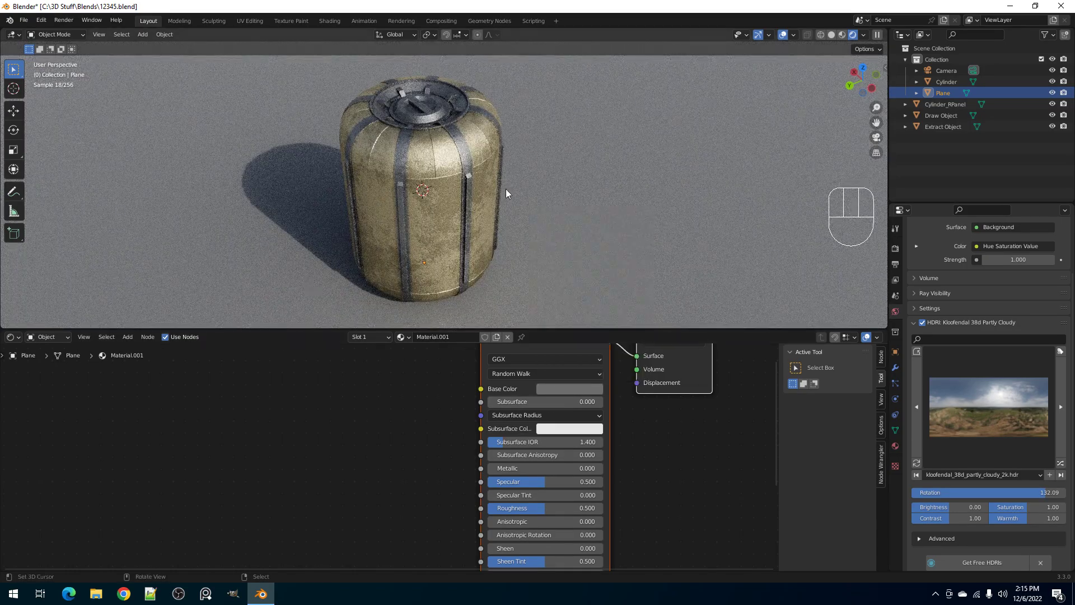
# - Select the canister, hide the viewport overlays, switch to solid shading and save the file
pyautogui.scroll(2, 506, 189)
pyautogui.click(447, 184)
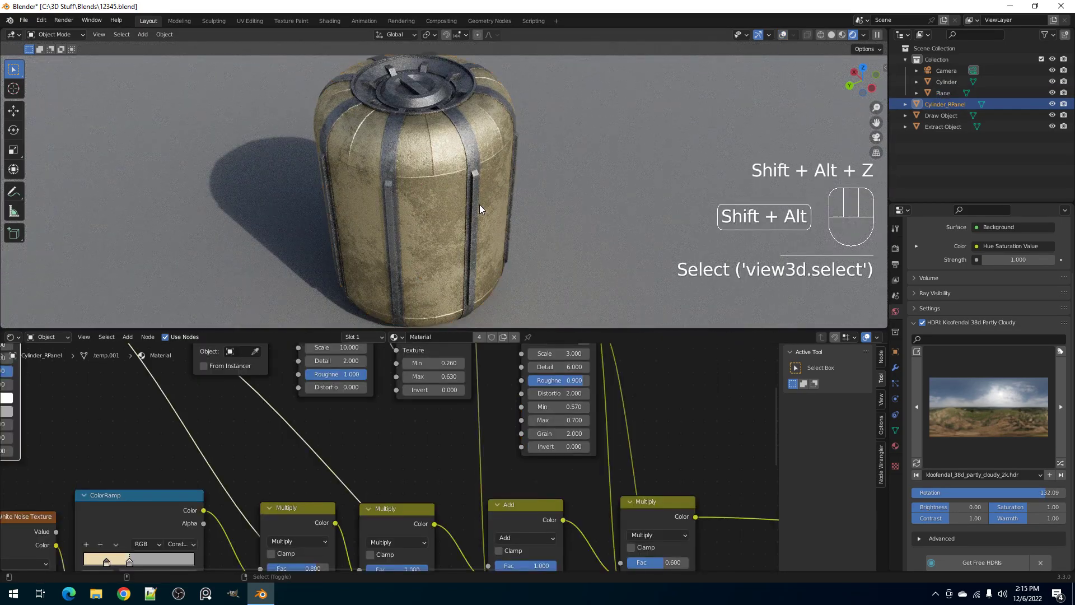
pyautogui.hotkey('shift', 'alt', 'z')
pyautogui.press('z')
pyautogui.click(540, 205)
pyautogui.hotkey('ctrl', 's')
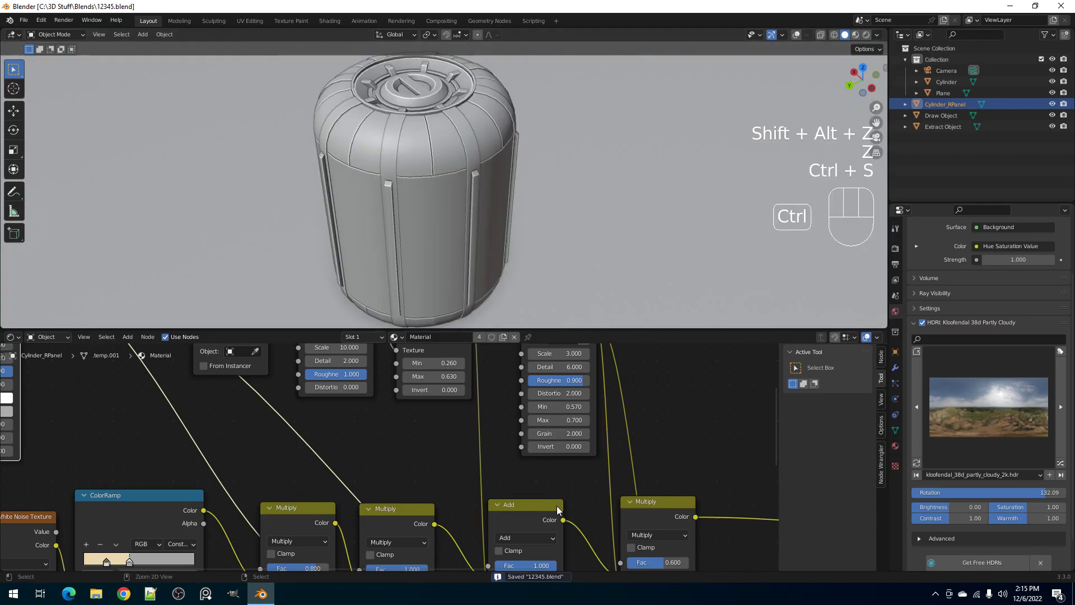
# - In the maximized node editor, connect the final Multiply color to Metallic, and through a reroute point to Roughness
pyautogui.hotkey('ctrl', 'space')
pyautogui.scroll(-6, 607, 442)
pyautogui.moveTo(784, 420); pyautogui.dragTo(425, 255, button='middle')
pyautogui.scroll(3, 473, 295)
pyautogui.scroll(3, 473, 294)
pyautogui.scroll(-5, 425, 254)
pyautogui.moveTo(413, 253); pyautogui.dragTo(614, 316)
pyautogui.keyDown('shift'); pyautogui.moveTo(561, 302); pyautogui.dragTo(562, 317, button='right'); pyautogui.keyUp('shift')
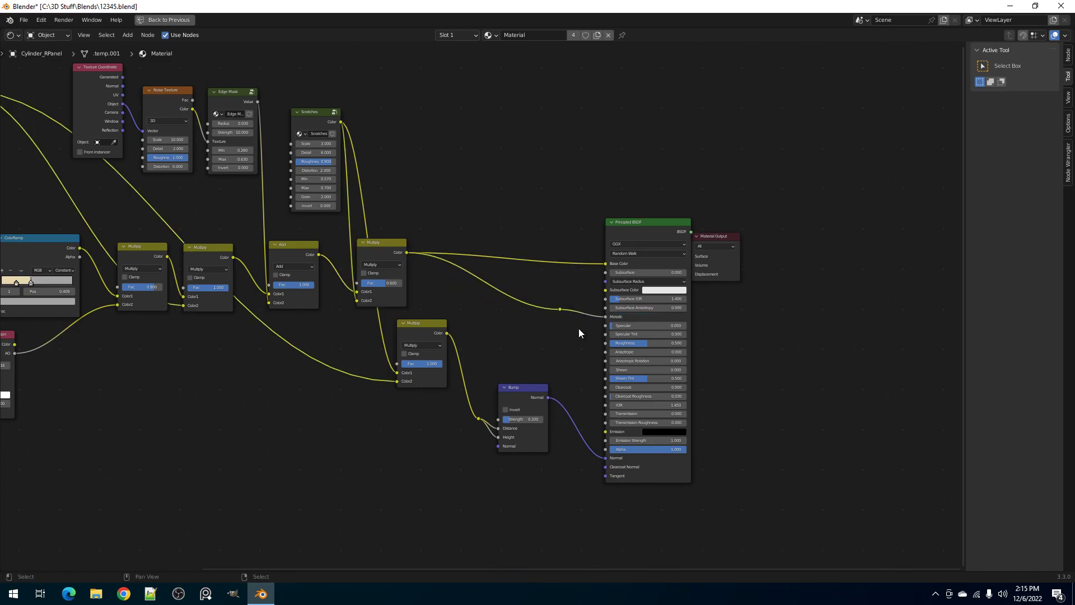
pyautogui.moveTo(560, 309); pyautogui.dragTo(592, 334)
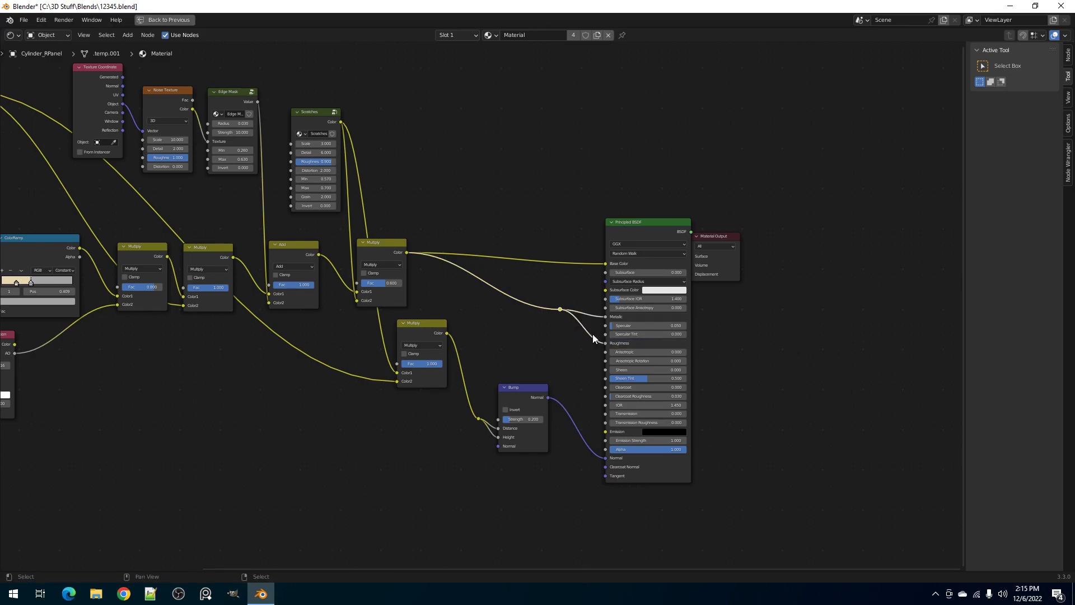
# - Insert an Invert node on the link between the reroute point and Roughness
pyautogui.hotkey('shift', 'a')
pyautogui.moveTo(533, 388)
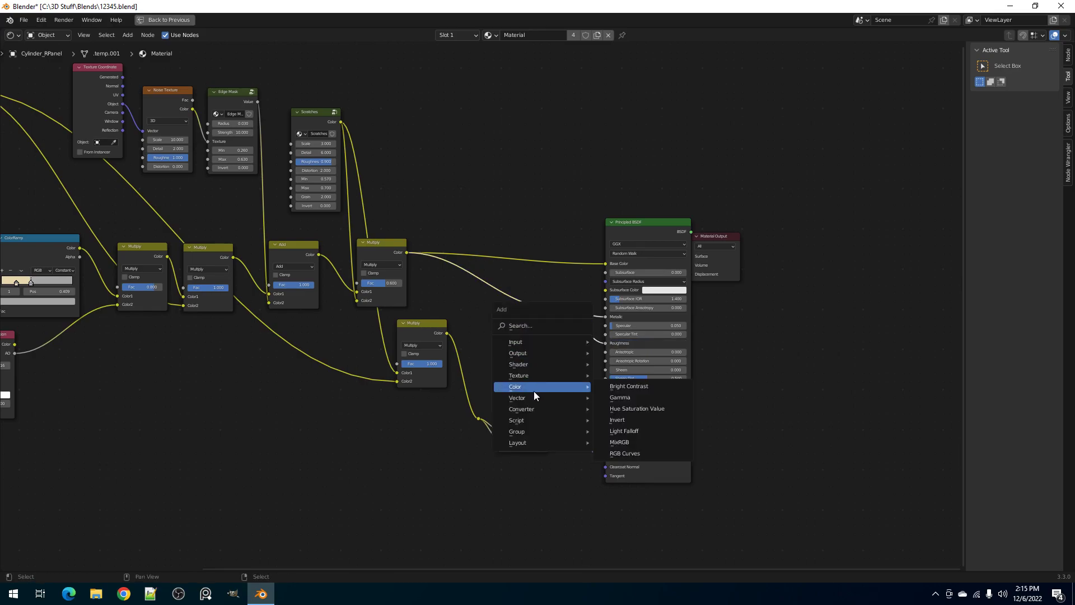
pyautogui.click(613, 420)
pyautogui.click(588, 329)
# - Insert a ColorRamp node between the final Multiply node and the reroute point
pyautogui.hotkey('shift', 'a')
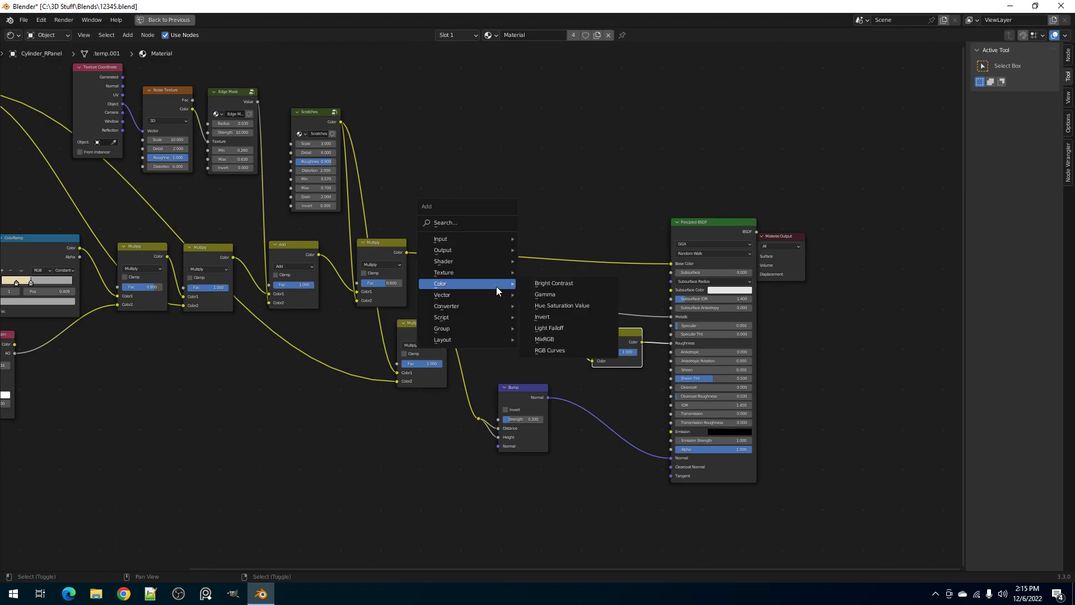
pyautogui.moveTo(479, 306)
pyautogui.click(545, 328)
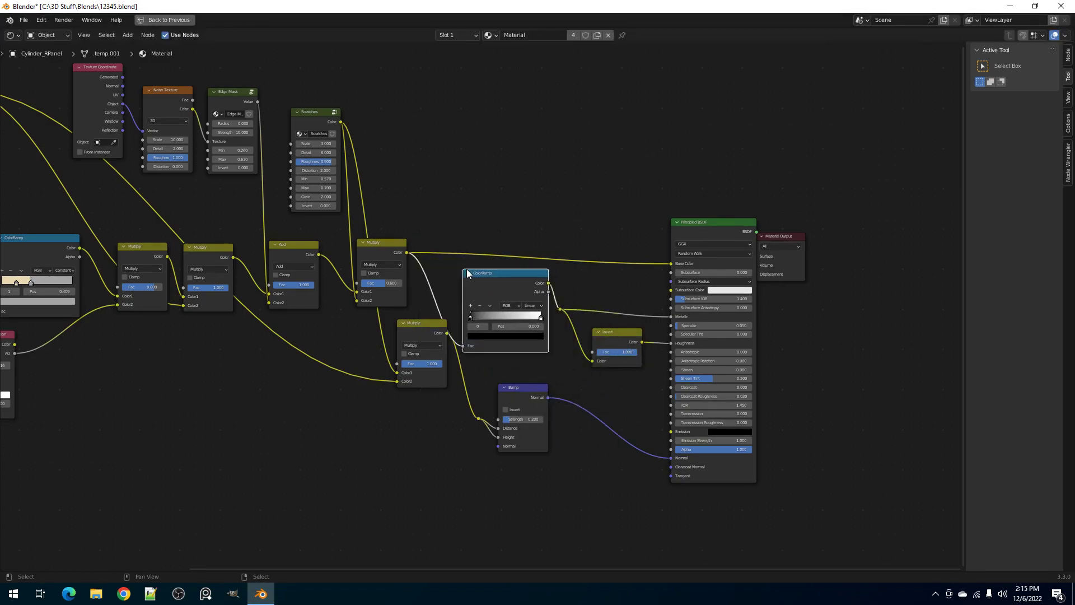
# - Restore the full layout from the maximized node editor and switch the viewport to rendered shading
pyautogui.click(482, 273)
pyautogui.hotkey('ctrl', 'space')
pyautogui.press('z')
pyautogui.click(536, 237)
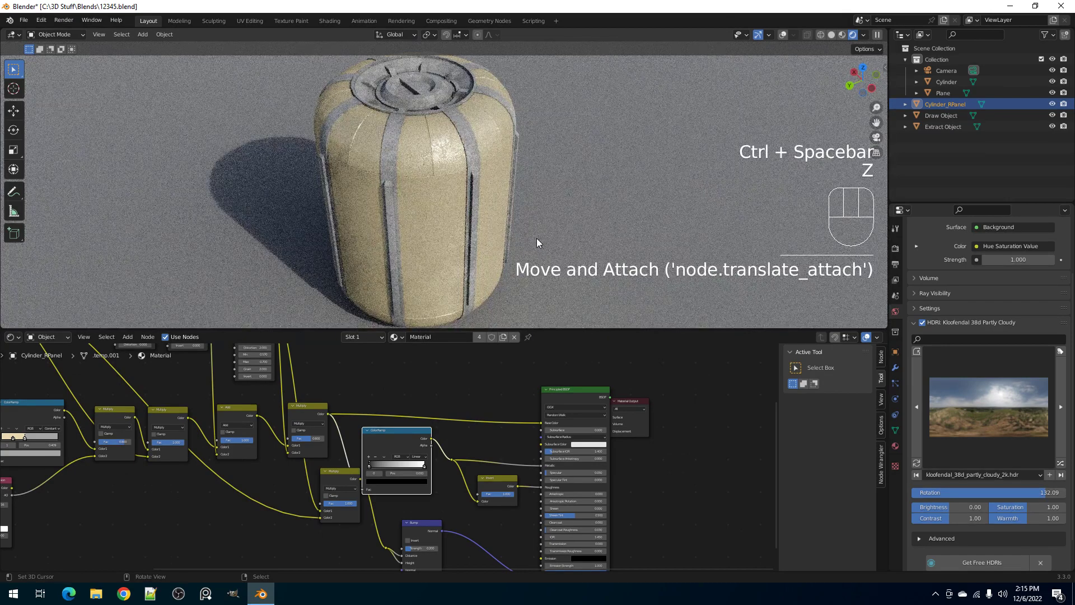
# - Try the white stop of the ColorRamp feeding Metallic and Roughness at position 0.870
pyautogui.scroll(2, 481, 429)
pyautogui.scroll(3, 474, 465)
pyautogui.click(462, 472)
pyautogui.moveTo(463, 472)
pyautogui.mouseDown()
pyautogui.moveTo(423, 476)
pyautogui.moveTo(448, 475)
pyautogui.mouseUp()
pyautogui.moveTo(504, 212); pyautogui.dragTo(518, 183, button='middle')
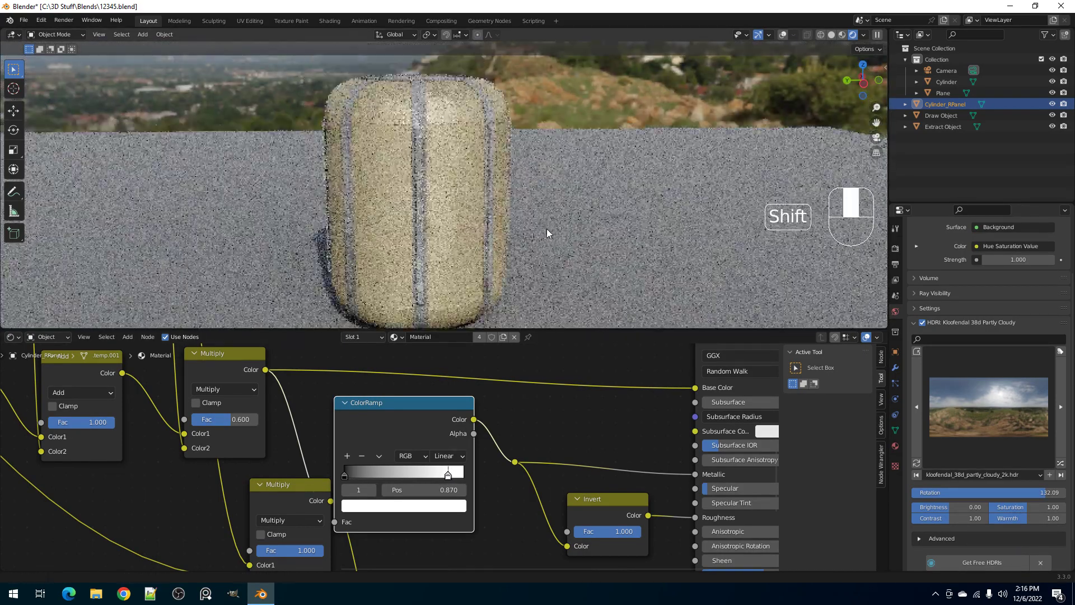
pyautogui.keyDown('ctrl'); pyautogui.scroll(-1, 363, 490); pyautogui.keyUp('ctrl')
# - Try a mid-grey with value 0.481 on the ramp's black stop, and return the stop to black
pyautogui.click(399, 504)
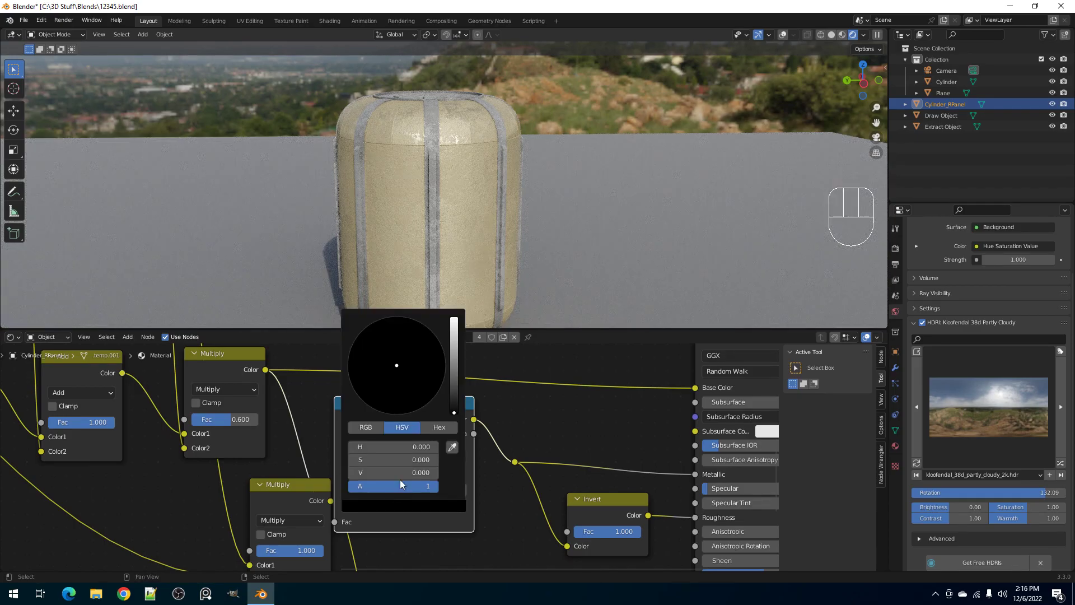
pyautogui.click(454, 359)
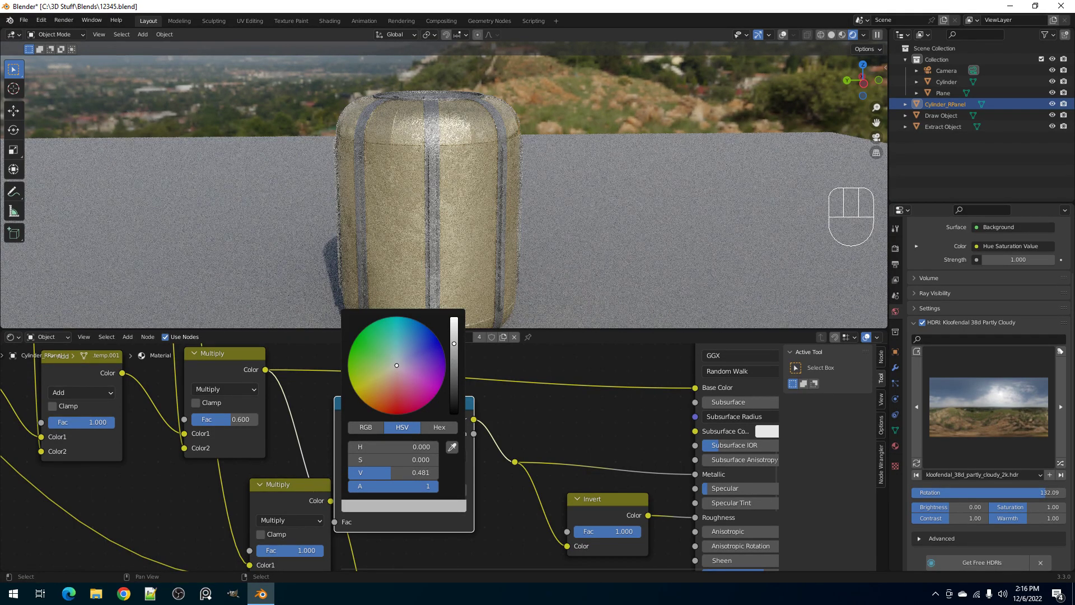
pyautogui.moveTo(475, 218); pyautogui.dragTo(529, 250, button='middle')
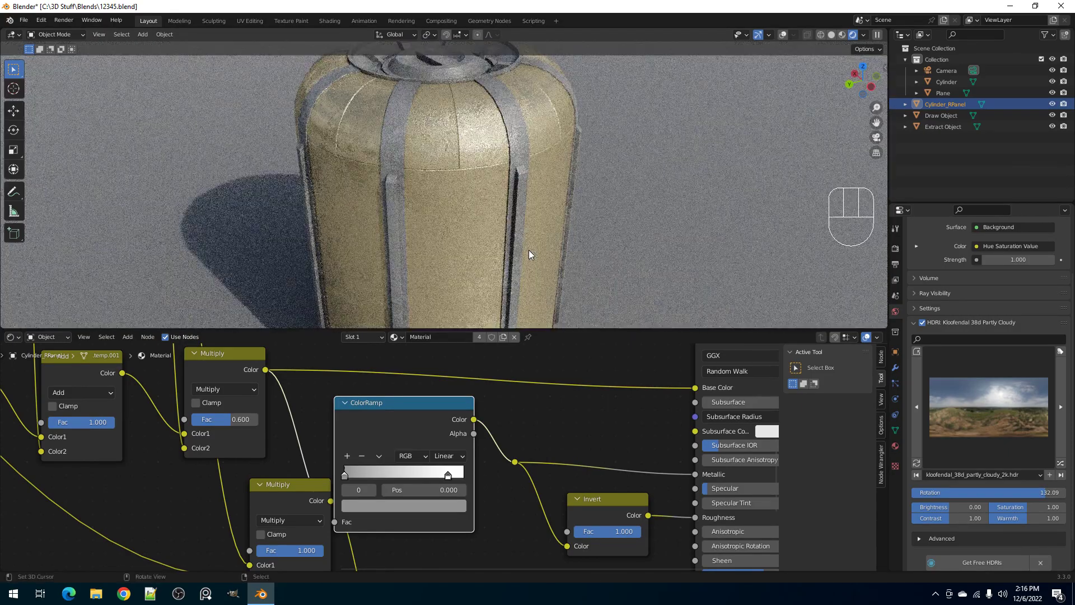
pyautogui.click(389, 509)
pyautogui.moveTo(452, 345); pyautogui.dragTo(453, 413)
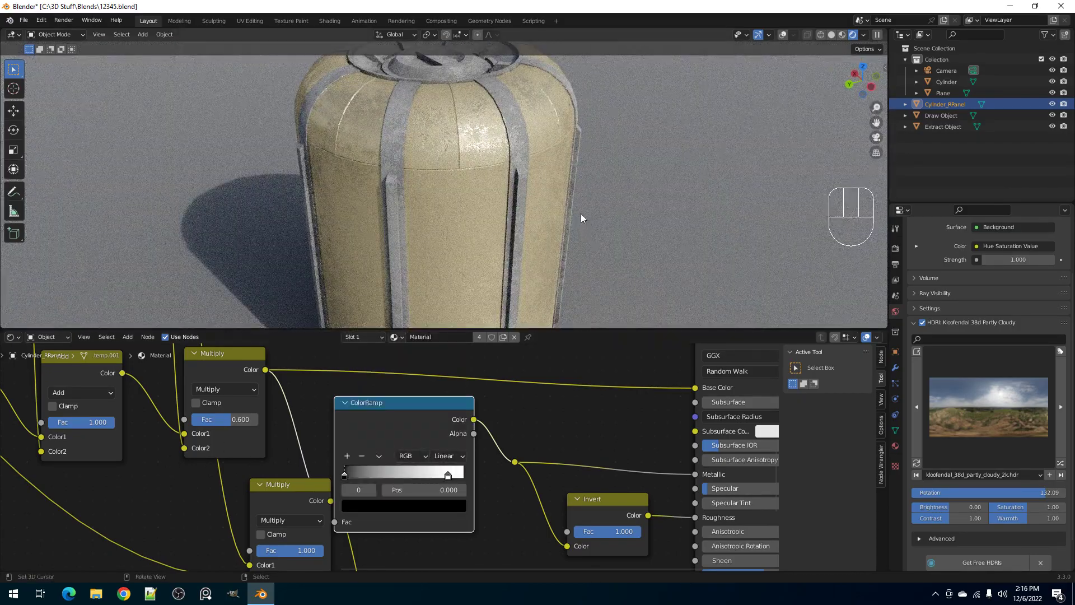
# - Rotate the HDRI environment to about -44 degrees
pyautogui.scroll(-3, 581, 213)
pyautogui.moveTo(943, 495); pyautogui.dragTo(1053, 491)
pyautogui.scroll(5, 620, 237)
pyautogui.keyDown('shift'); pyautogui.moveTo(510, 204); pyautogui.dragTo(553, 239, button='middle'); pyautogui.keyUp('shift')
pyautogui.scroll(-1, 553, 240)
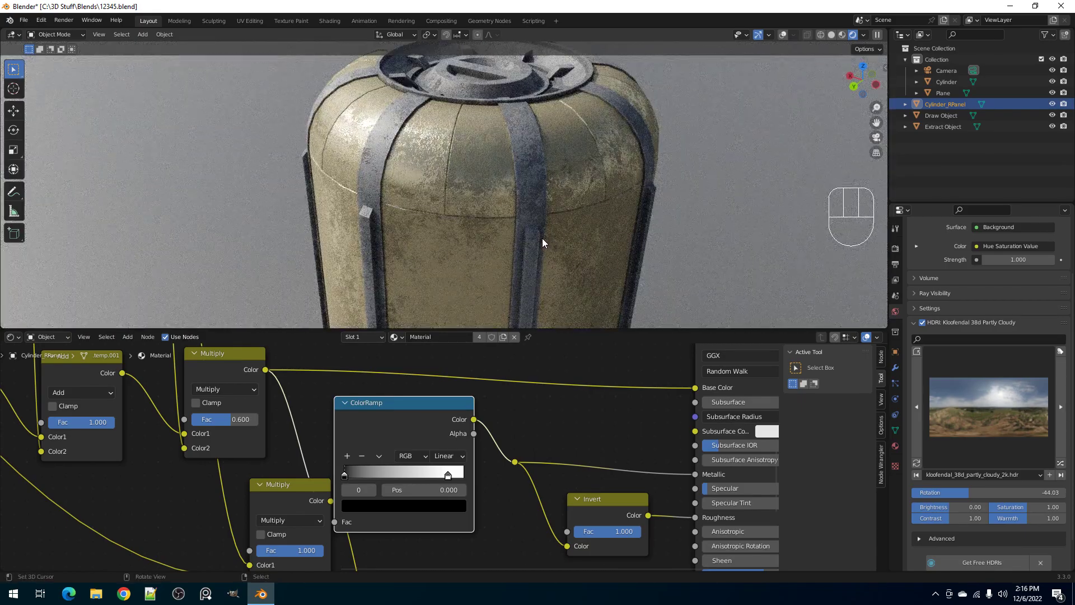
# - Try a strength of 0.4 on the Bump node
pyautogui.scroll(-2, 510, 530)
pyautogui.moveTo(510, 530); pyautogui.dragTo(404, 412, button='middle')
pyautogui.scroll(2, 405, 412)
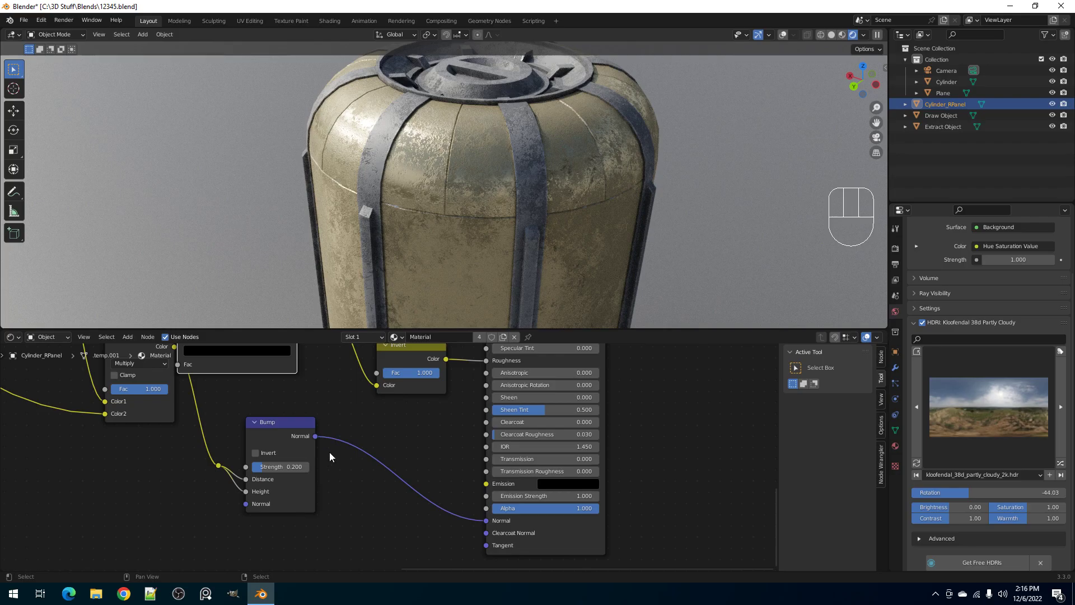
pyautogui.click(284, 466)
pyautogui.write('0.4')
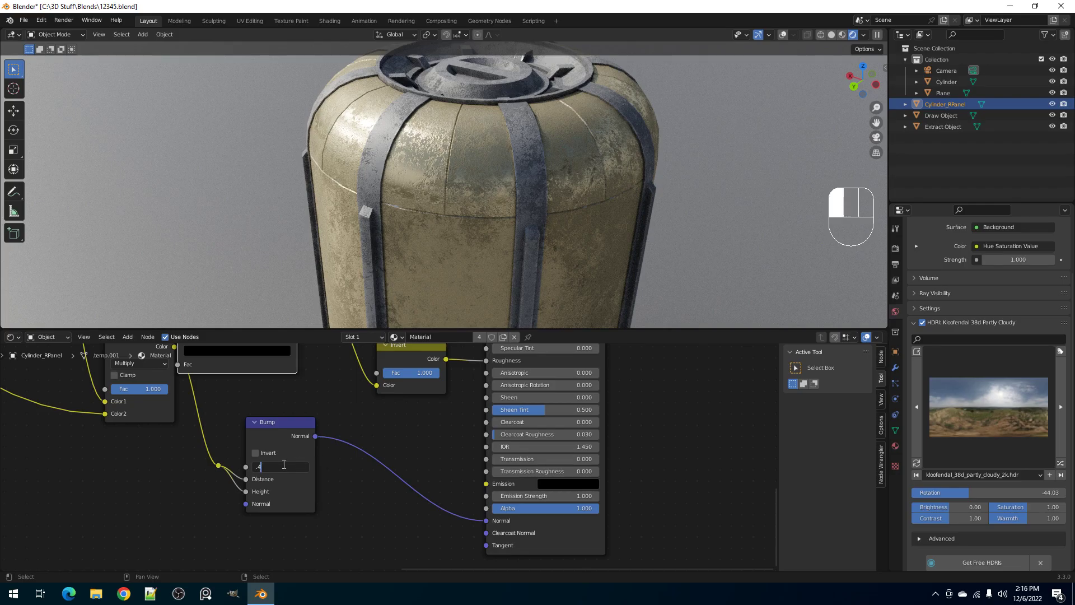
pyautogui.press('Return')
# - Set the Bump node's strength to 0.1 and check the canister's lid and shoulder up close
pyautogui.click(283, 466)
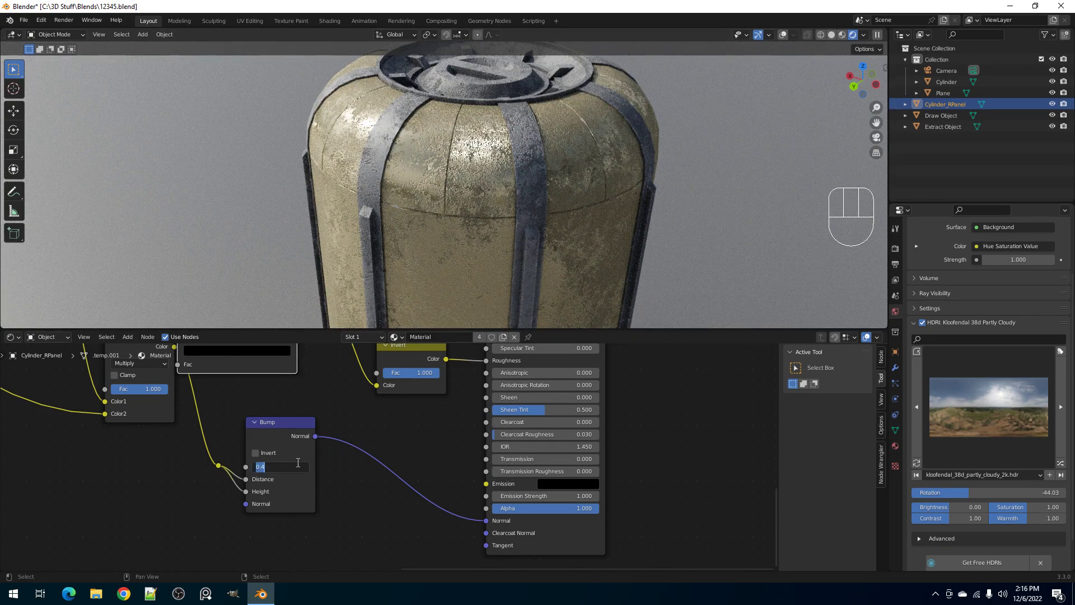
pyautogui.write('.1')
pyautogui.press('Return')
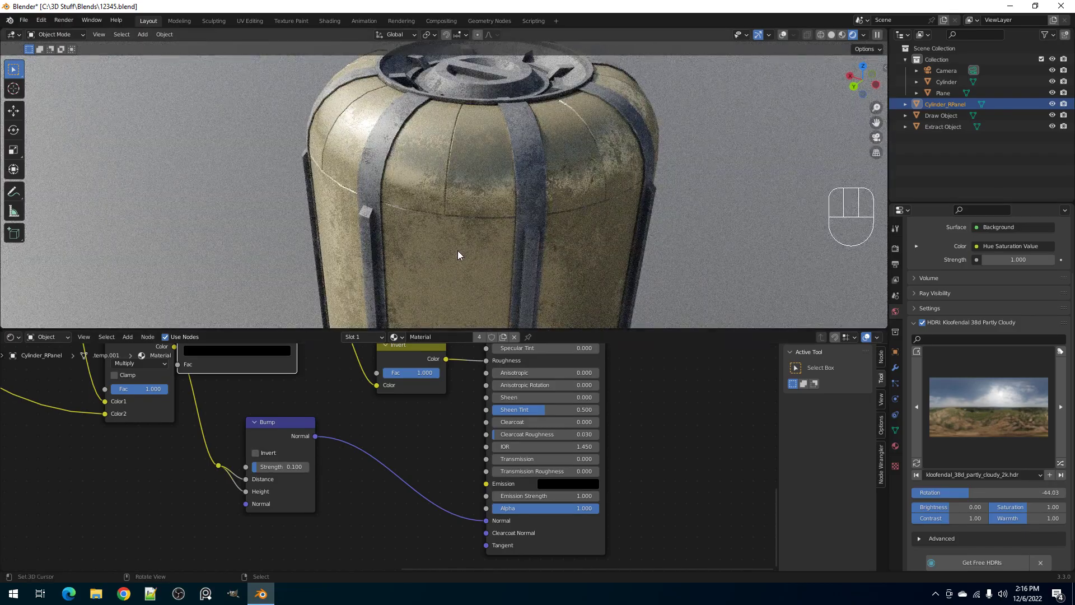
pyautogui.scroll(2, 510, 214)
pyautogui.moveTo(520, 206); pyautogui.dragTo(504, 235, button='middle')
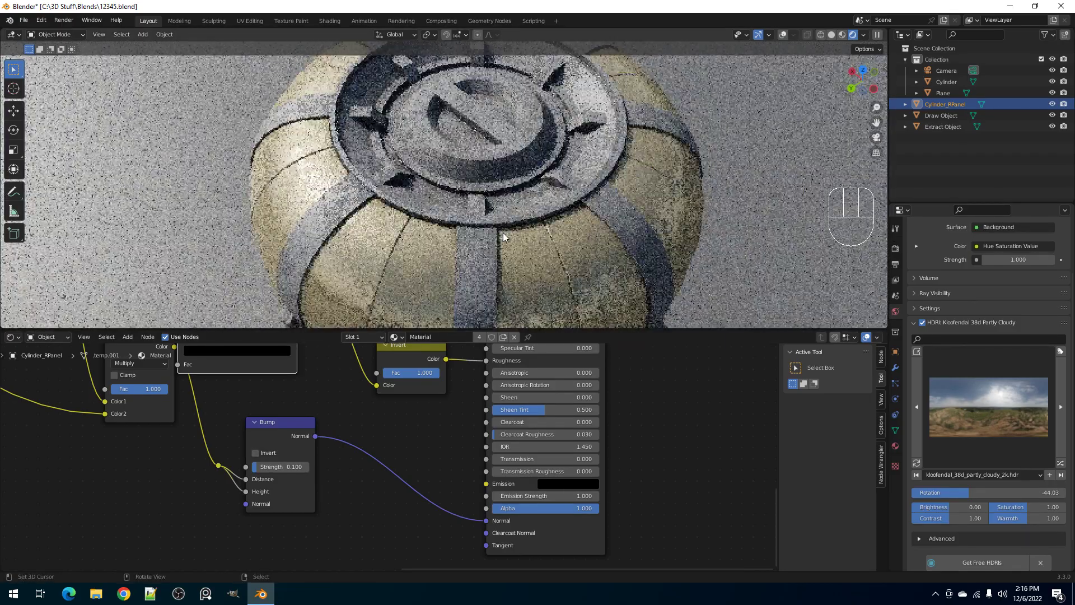
pyautogui.moveTo(512, 277)
pyautogui.mouseDown(button='middle')
pyautogui.moveTo(512, 248)
pyautogui.moveTo(519, 272)
pyautogui.mouseUp(button='middle')
pyautogui.scroll(-3, 513, 245)
# - Set the white stop of the ColorRamp feeding Metallic and Roughness to position 1.000
pyautogui.scroll(-3, 323, 390)
pyautogui.moveTo(321, 394); pyautogui.dragTo(392, 433, button='middle')
pyautogui.scroll(-4, 470, 265)
pyautogui.moveTo(469, 287); pyautogui.dragTo(516, 287, button='middle')
pyautogui.scroll(2, 501, 242)
pyautogui.scroll(1, 543, 266)
pyautogui.scroll(1, 516, 287)
pyautogui.moveTo(370, 427); pyautogui.dragTo(380, 500, button='middle')
pyautogui.scroll(1, 381, 499)
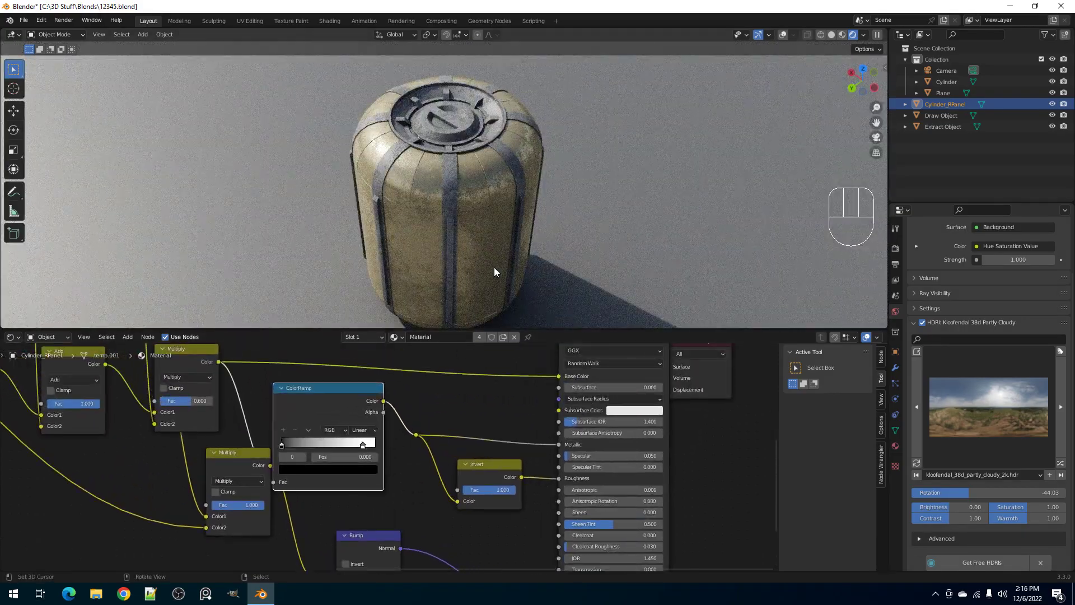
pyautogui.scroll(3, 494, 267)
pyautogui.moveTo(363, 445); pyautogui.dragTo(394, 442)
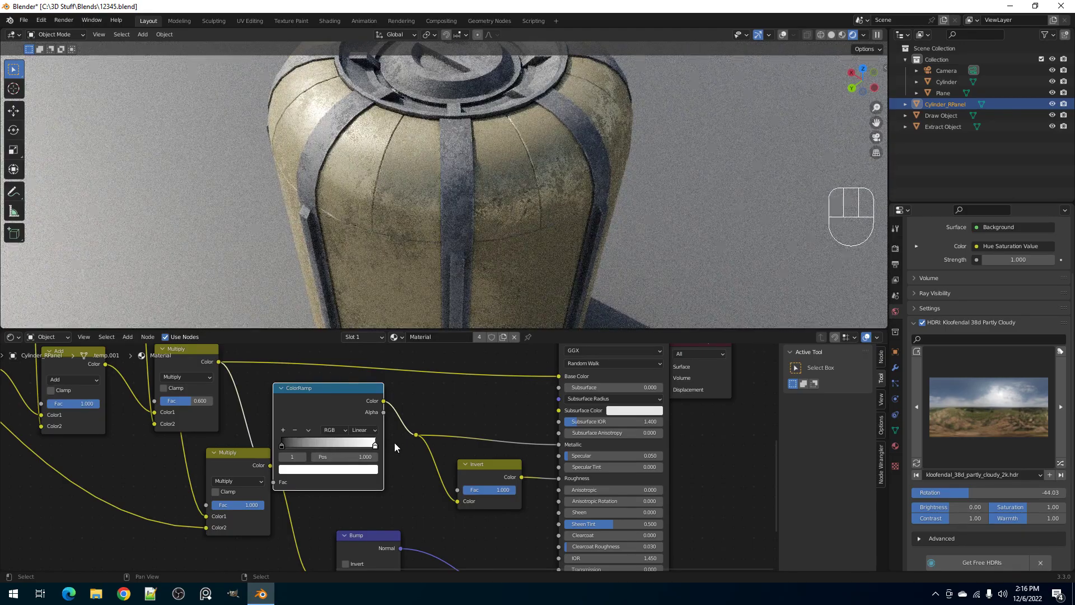
pyautogui.scroll(-3, 542, 192)
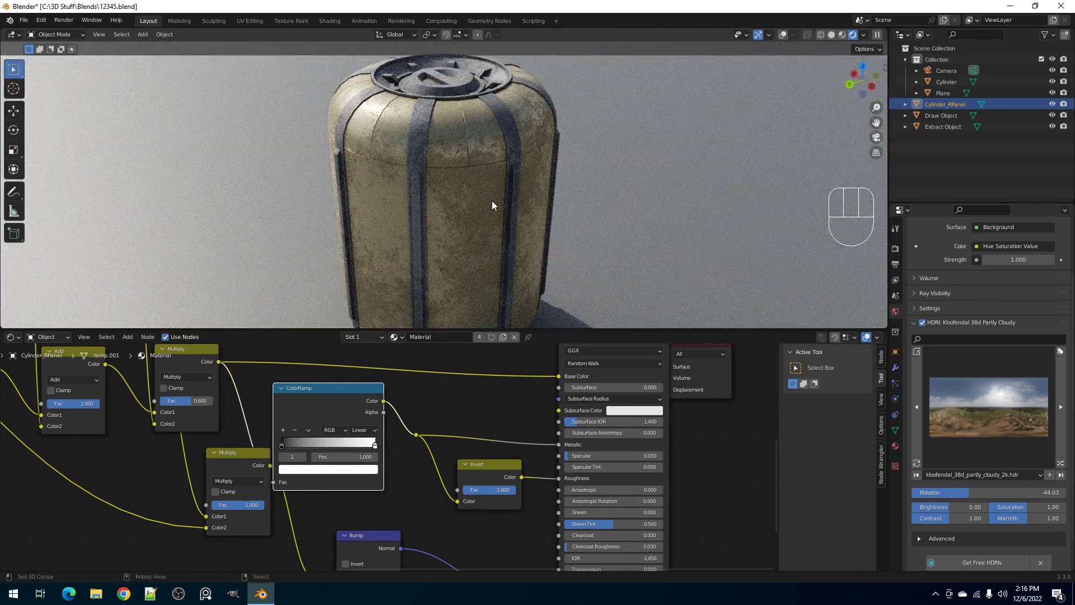
pyautogui.moveTo(491, 200); pyautogui.dragTo(534, 219, button='middle')
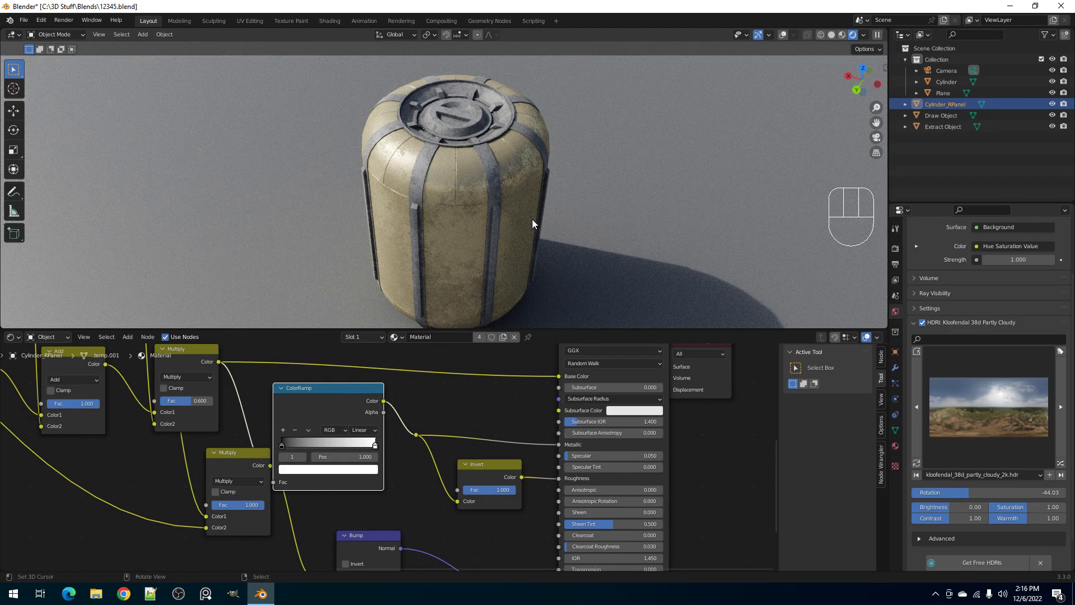
# - In solid shading, insert a ColorRamp between the Ambient Occlusion AO output and the first Multiply node's Color2, and return to rendered shading
pyautogui.press('z')
pyautogui.click(510, 239)
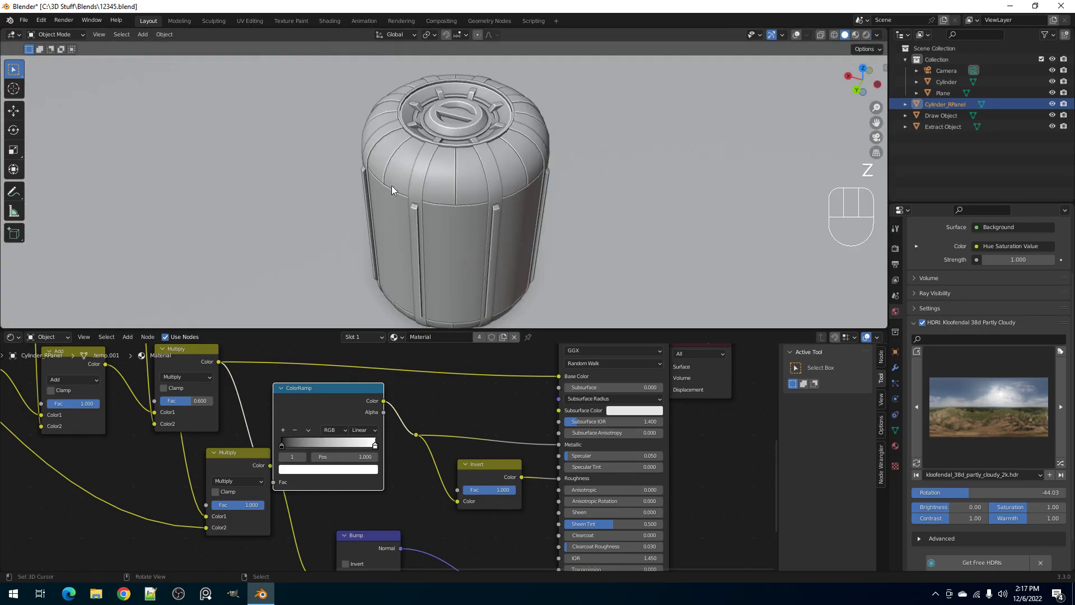
pyautogui.scroll(-5, 388, 450)
pyautogui.moveTo(233, 386); pyautogui.dragTo(614, 374, button='middle')
pyautogui.scroll(7, 365, 437)
pyautogui.hotkey('shift', 'a')
pyautogui.moveTo(341, 439)
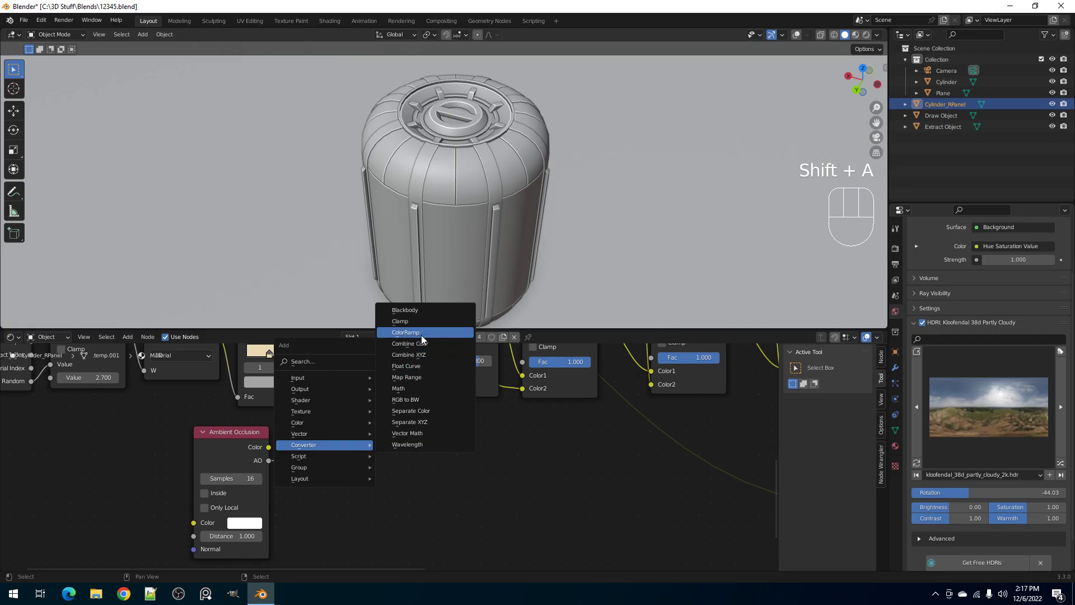
pyautogui.click(423, 335)
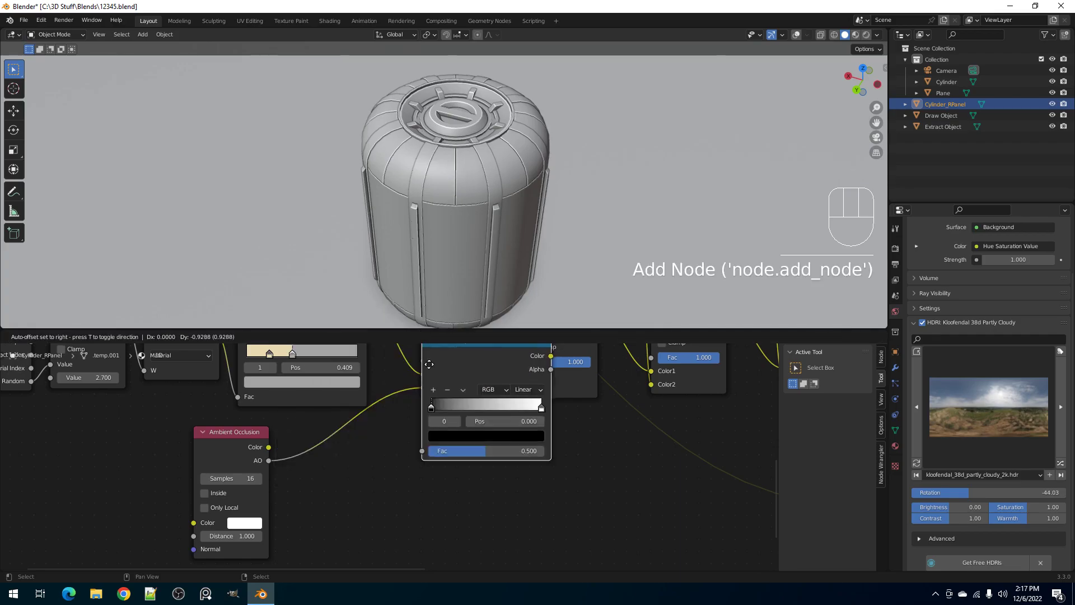
pyautogui.click(306, 418)
pyautogui.press('z')
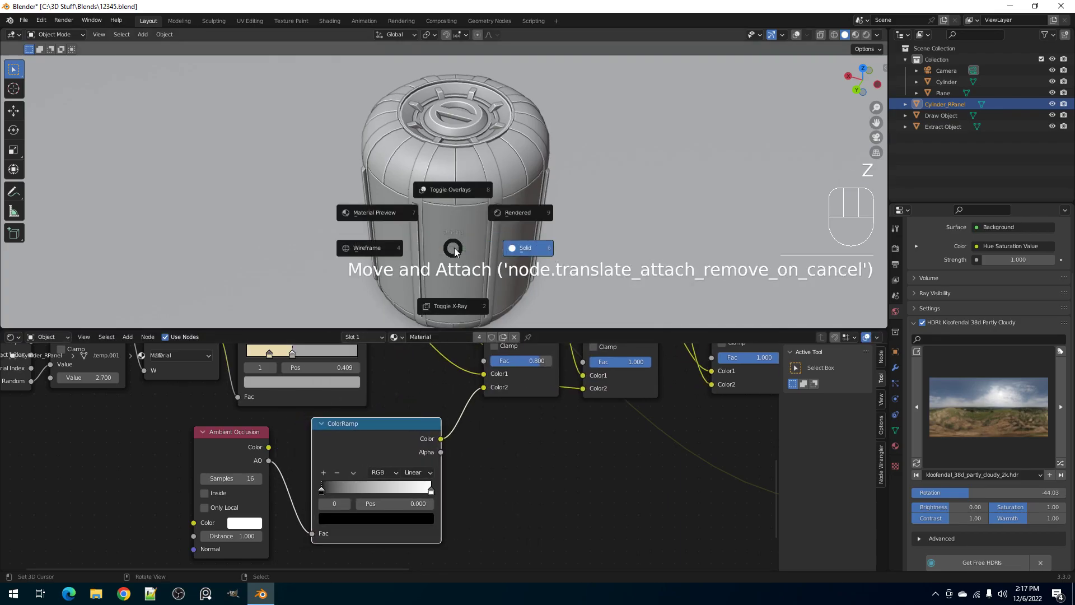
pyautogui.click(521, 211)
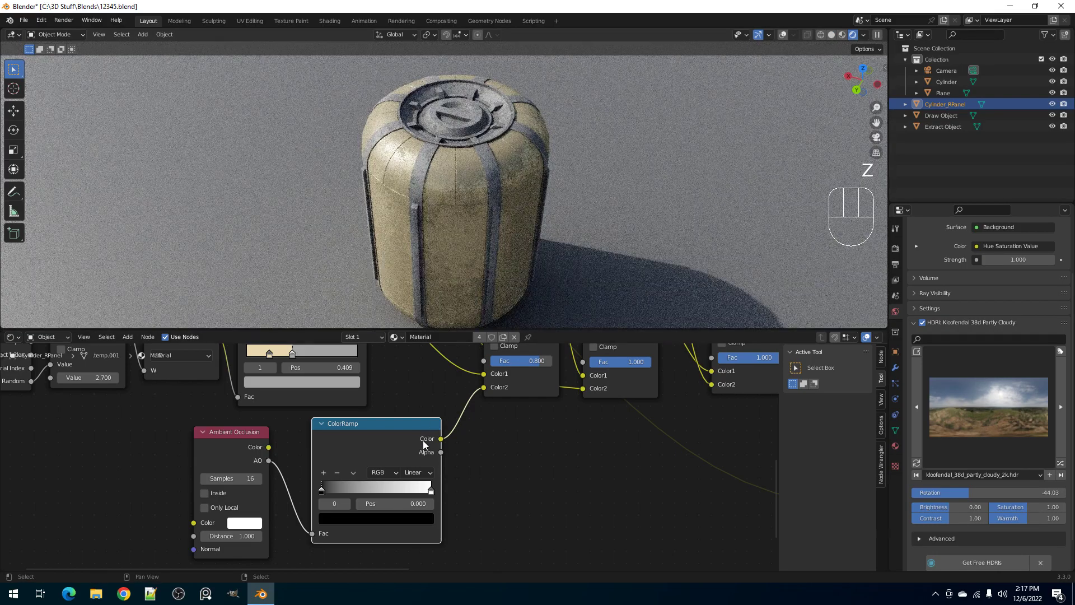
# - Try an orange tint (H 0.079, S 0.783, V 1.000) on the occlusion ramp's white stop, and undo it
pyautogui.moveTo(553, 213); pyautogui.dragTo(550, 221, button='middle')
pyautogui.scroll(1, 550, 220)
pyautogui.keyDown('ctrl'); pyautogui.scroll(1, 337, 504); pyautogui.keyUp('ctrl')
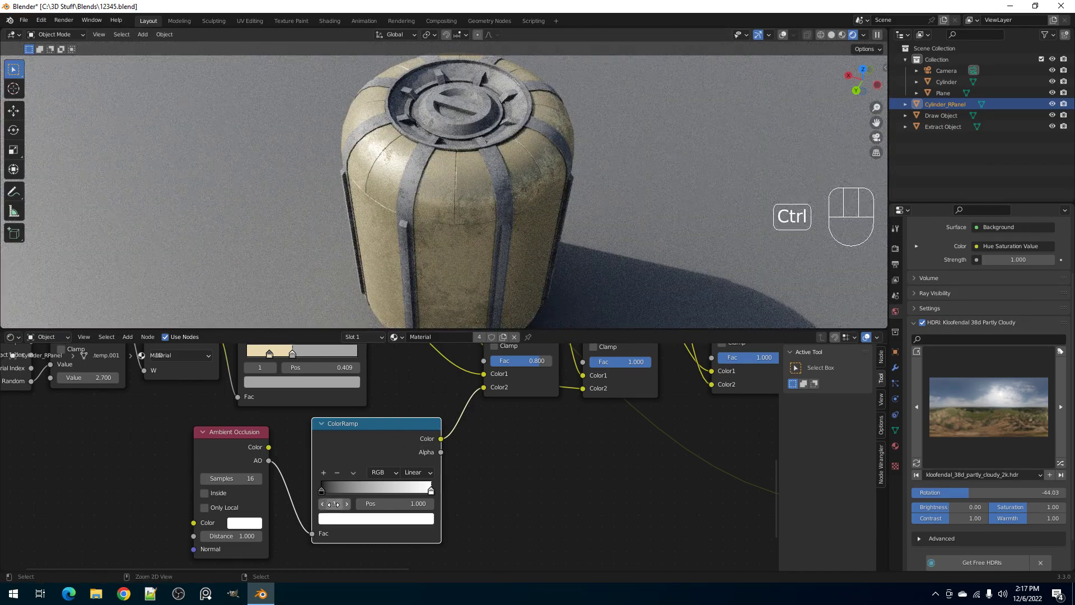
pyautogui.click(343, 519)
pyautogui.click(358, 405)
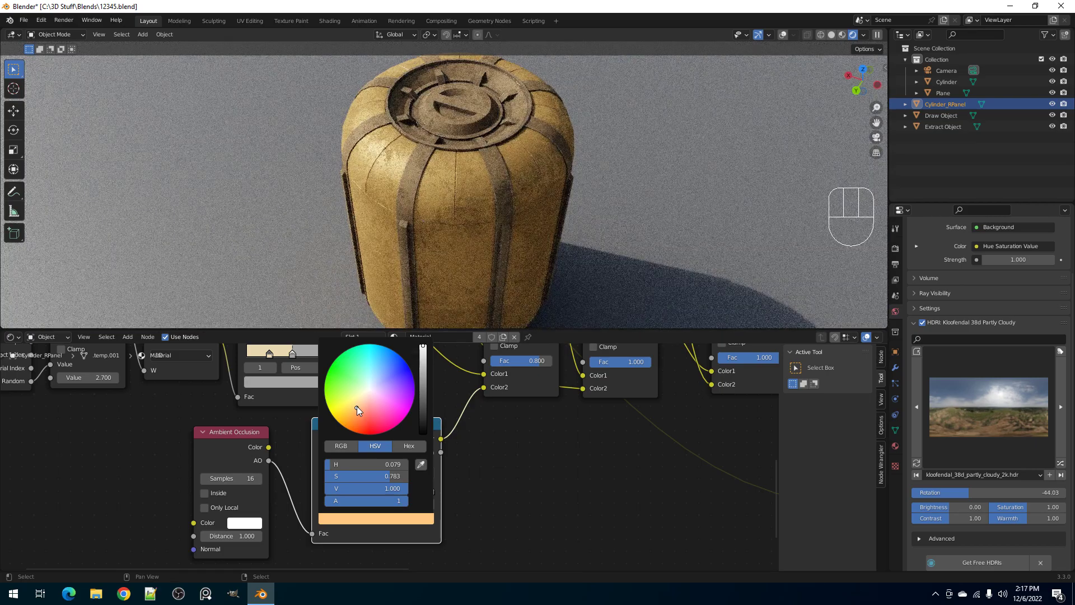
pyautogui.hotkey('ctrl', 'z')
pyautogui.hotkey('ctrl', 'z')
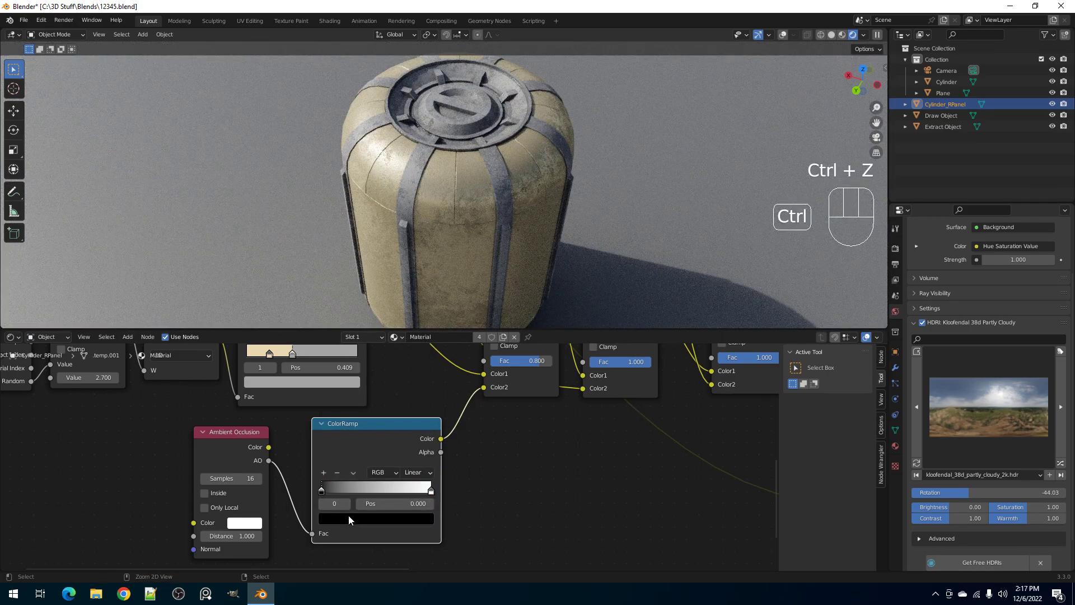
# - Change the black stop of the Ambient Occlusion ColorRamp to a medium orange-brown
pyautogui.click(352, 519)
pyautogui.click(422, 383)
pyautogui.click(352, 415)
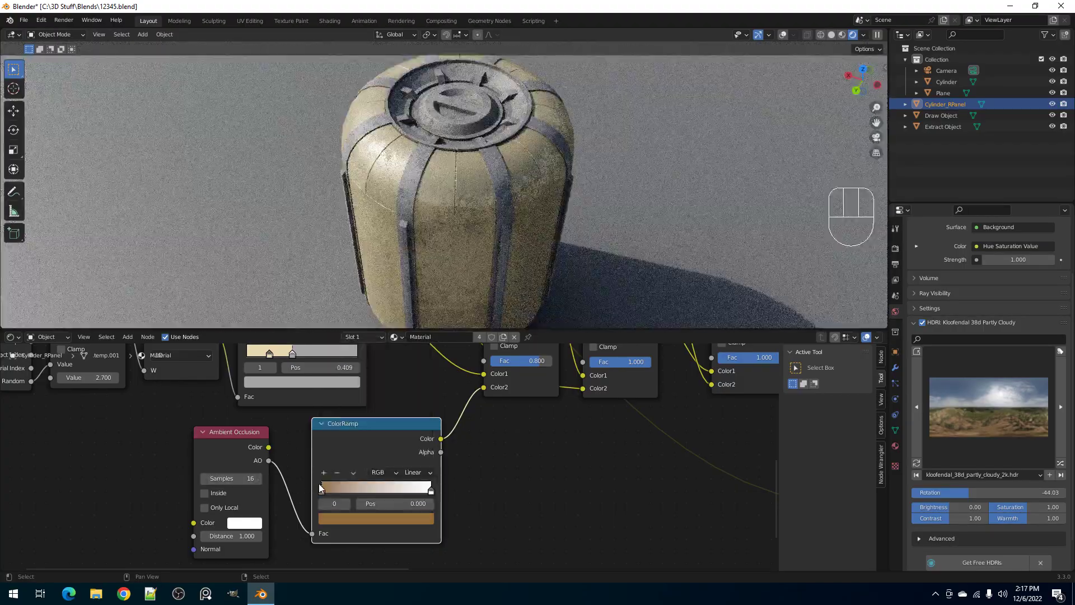
pyautogui.moveTo(431, 491)
pyautogui.mouseDown()
pyautogui.moveTo(379, 489)
pyautogui.moveTo(430, 491)
pyautogui.mouseUp()
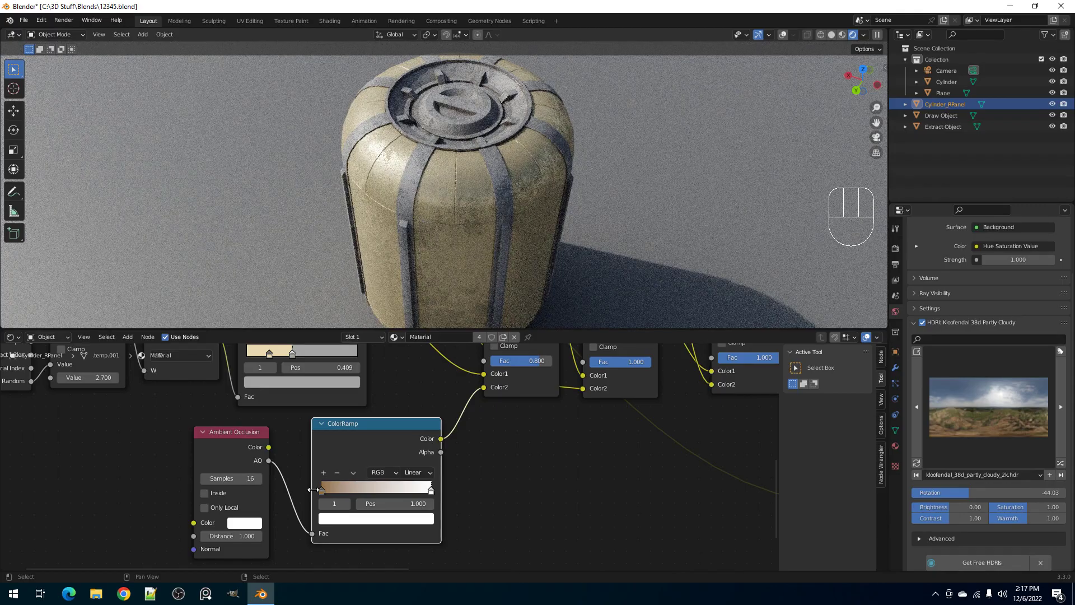
# - Move the brown stop past the middle of the Ambient Occlusion ColorRamp, keeping the white stop at 1.000
pyautogui.click(324, 490)
pyautogui.moveTo(329, 489); pyautogui.dragTo(377, 489)
pyautogui.moveTo(537, 196); pyautogui.dragTo(542, 206, button='middle')
pyautogui.keyDown('shift'); pyautogui.moveTo(542, 206); pyautogui.dragTo(541, 243, button='middle'); pyautogui.keyUp('shift')
pyautogui.scroll(3, 541, 243)
pyautogui.moveTo(430, 490)
pyautogui.mouseDown()
pyautogui.moveTo(389, 489)
pyautogui.moveTo(438, 490)
pyautogui.mouseUp()
pyautogui.scroll(-5, 536, 186)
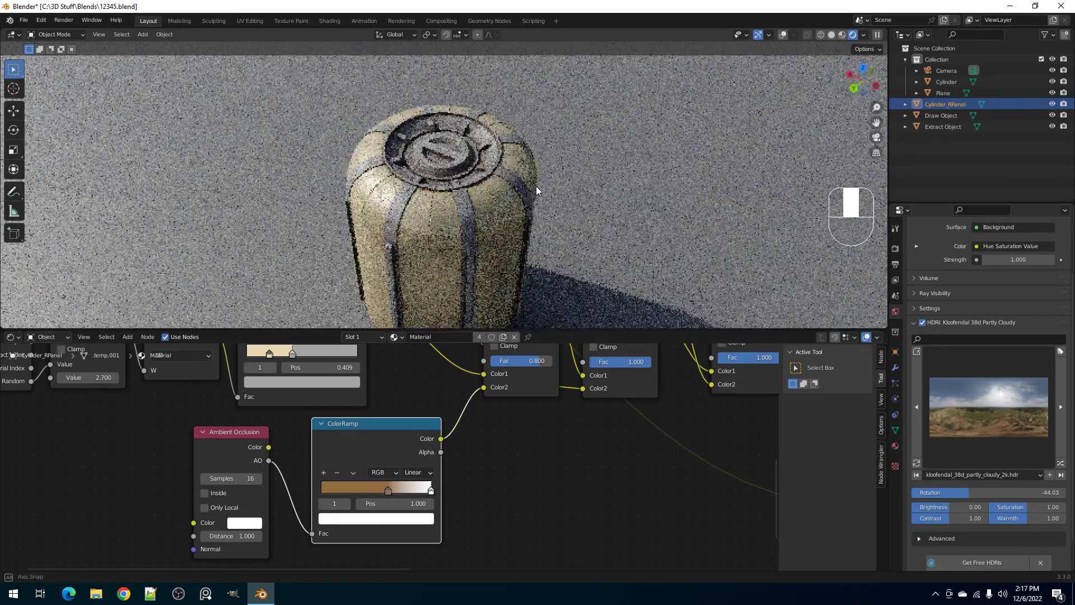
pyautogui.scroll(2, 536, 190)
pyautogui.scroll(-2, 545, 459)
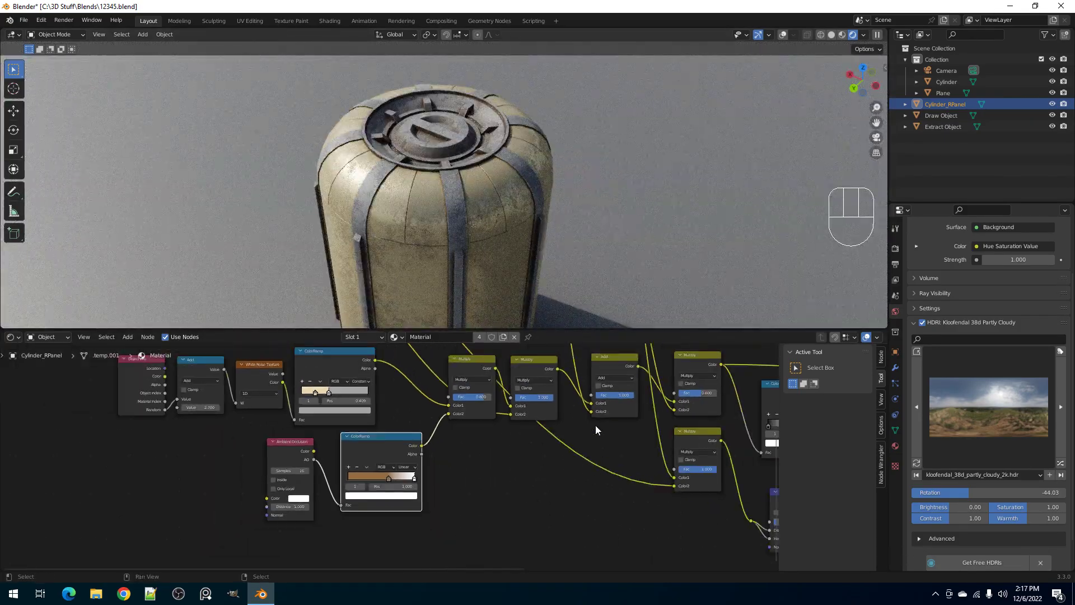
# - Save the file
pyautogui.moveTo(596, 426); pyautogui.dragTo(553, 463, button='middle')
pyautogui.scroll(1, 514, 359)
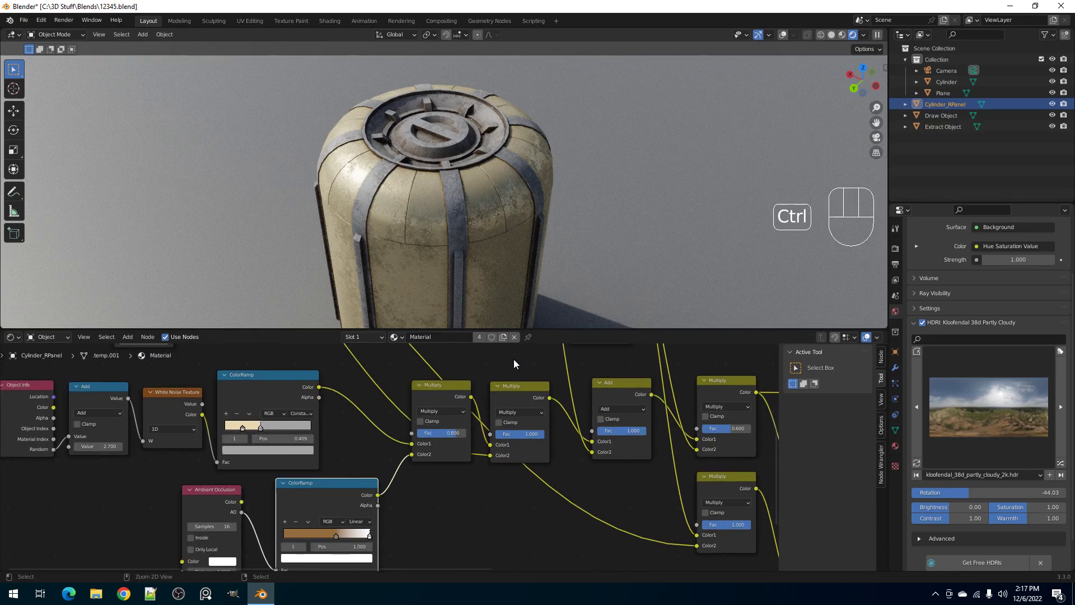
pyautogui.hotkey('ctrl', 's')
# - Switch the viewport to solid shading
pyautogui.scroll(-2, 365, 387)
pyautogui.moveTo(300, 409); pyautogui.dragTo(390, 475, button='middle')
pyautogui.scroll(1, 390, 475)
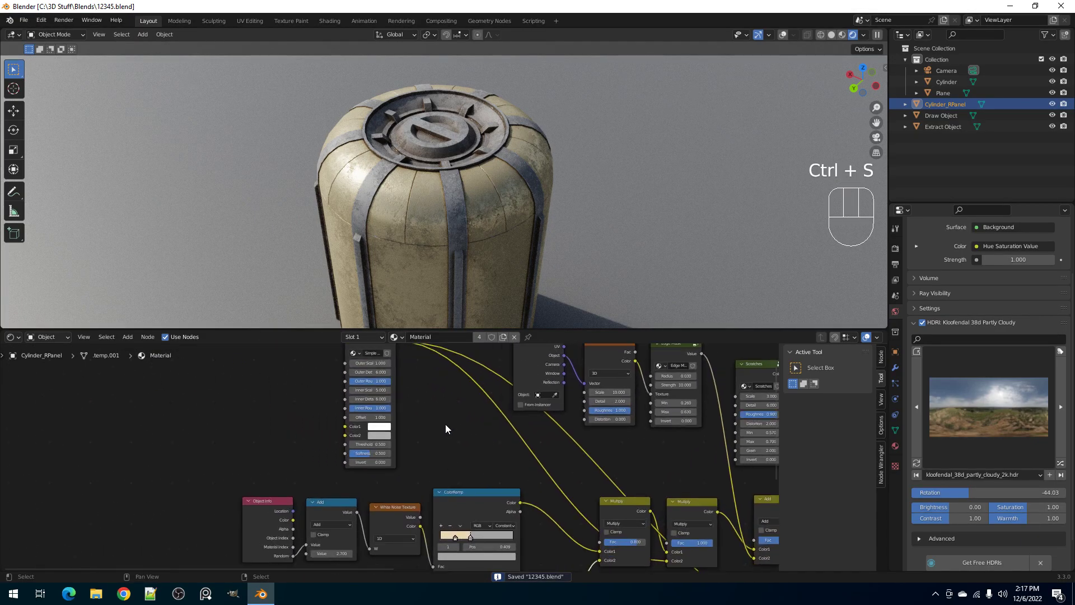
pyautogui.press('z')
pyautogui.click(546, 306)
pyautogui.scroll(3, 359, 434)
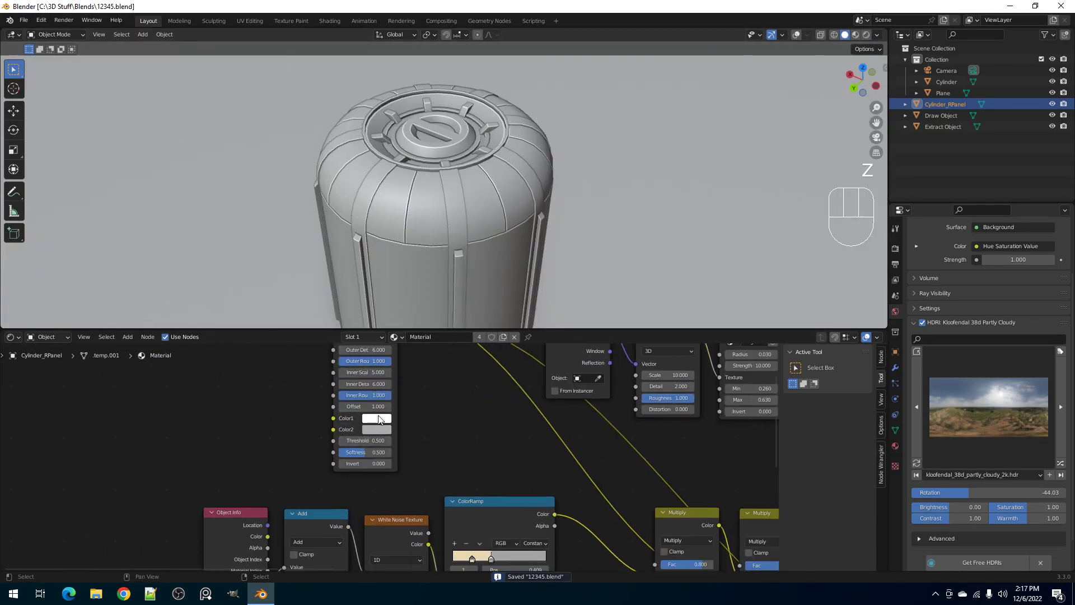
pyautogui.press('z')
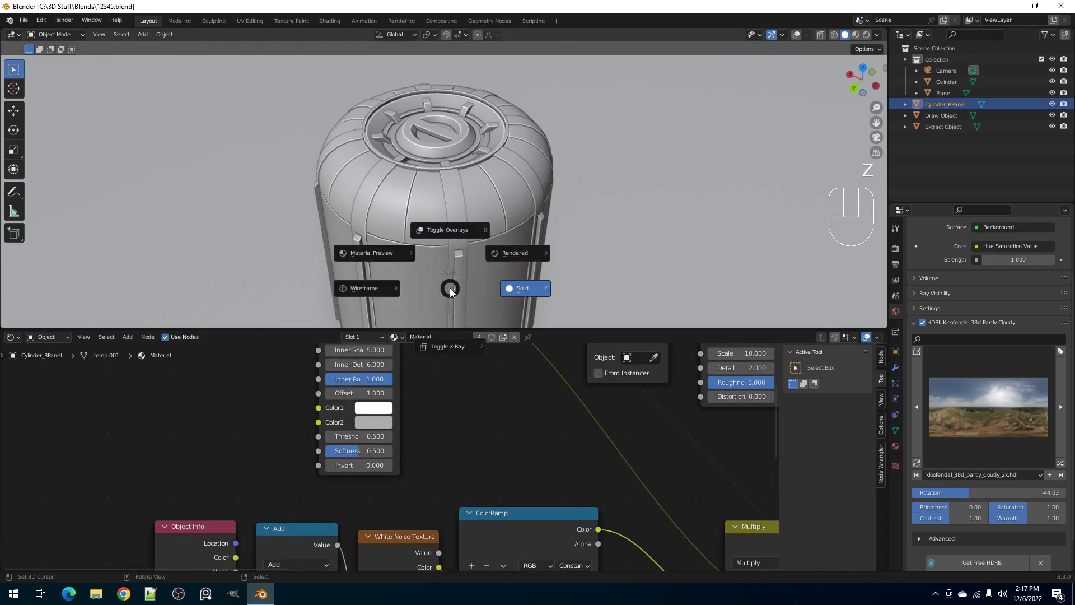
pyautogui.scroll(3, 381, 418)
pyautogui.moveTo(381, 448); pyautogui.dragTo(364, 456, button='middle')
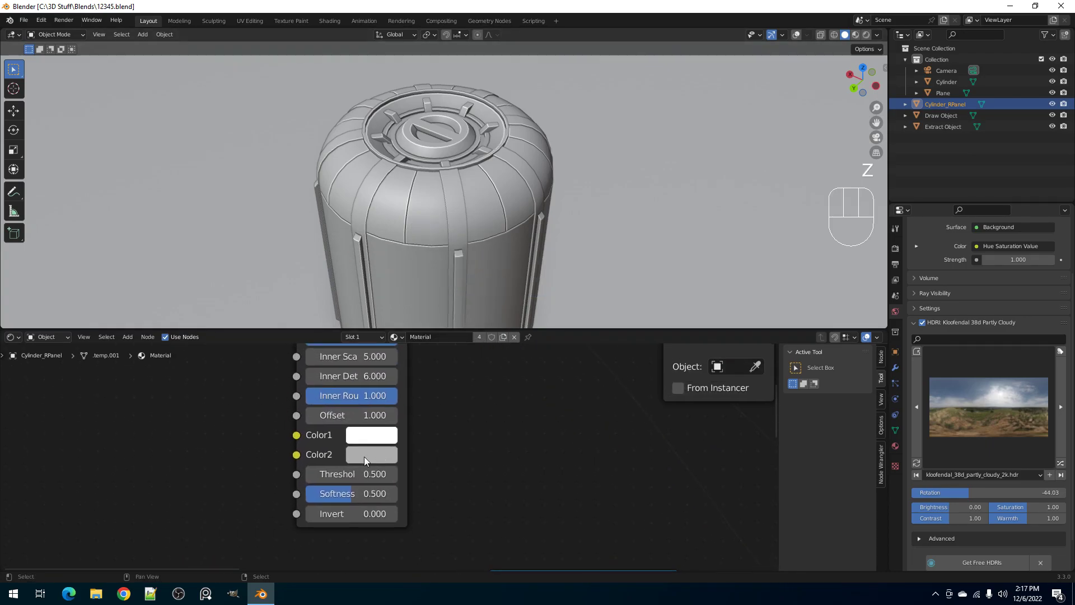
pyautogui.press('z')
pyautogui.scroll(-2, 465, 285)
# - Switch the viewport to rendered shading and tint the dirt node's Color2 light tan with hue 0.098 and saturation 0.431
pyautogui.press('z')
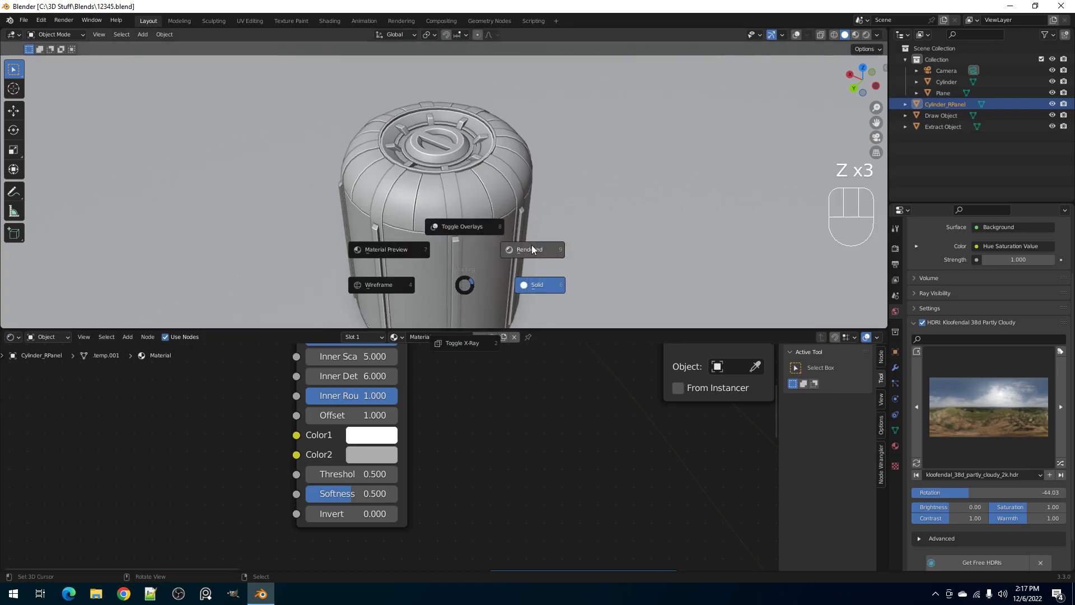
pyautogui.click(533, 244)
pyautogui.click(383, 457)
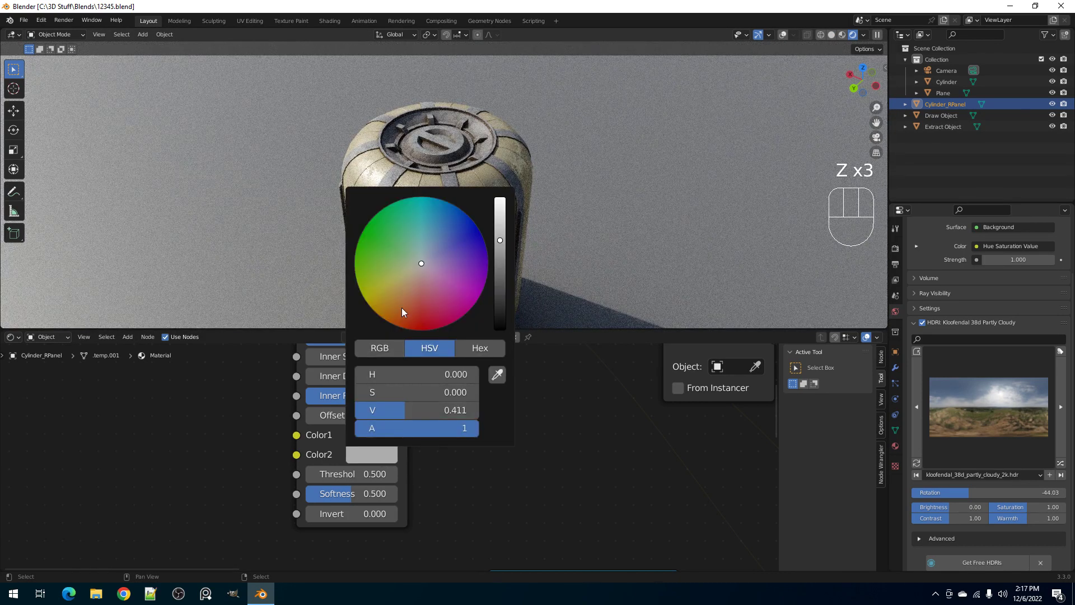
pyautogui.click(414, 271)
pyautogui.scroll(4, 435, 276)
pyautogui.scroll(-1, 466, 268)
pyautogui.moveTo(466, 267); pyautogui.dragTo(485, 291, button='middle')
# - Test a saturated violet for the dirt node's Color2, settling on a muted orange-brown
pyautogui.click(384, 455)
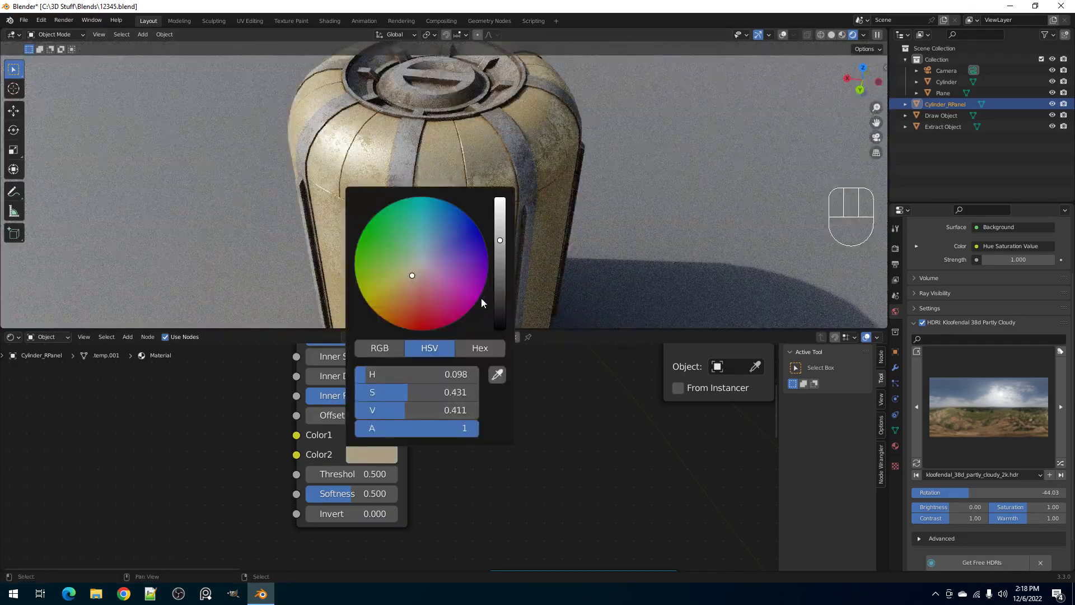
pyautogui.click(468, 250)
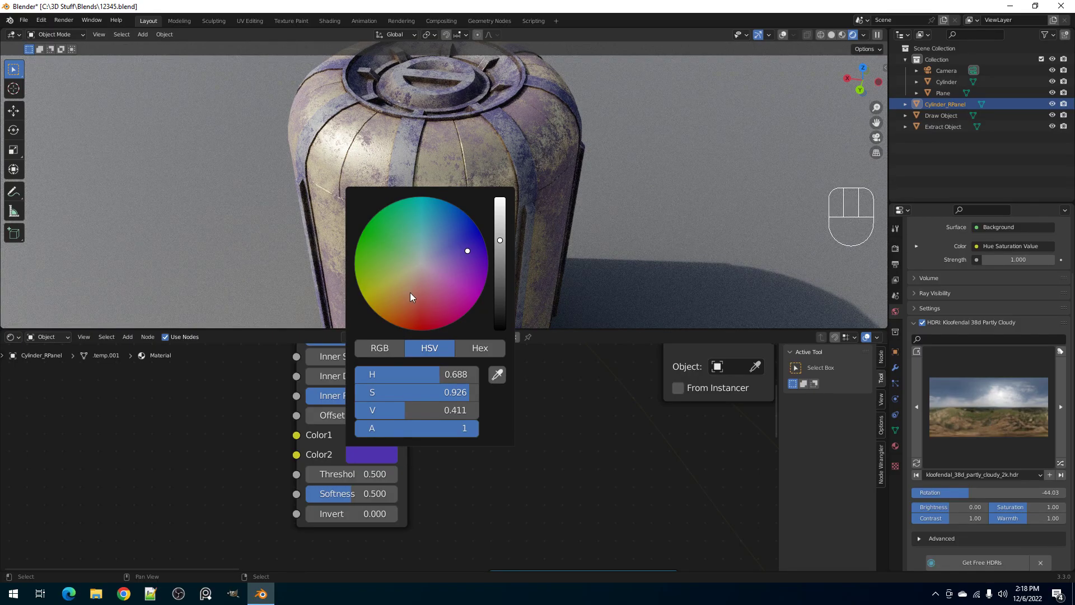
pyautogui.click(412, 285)
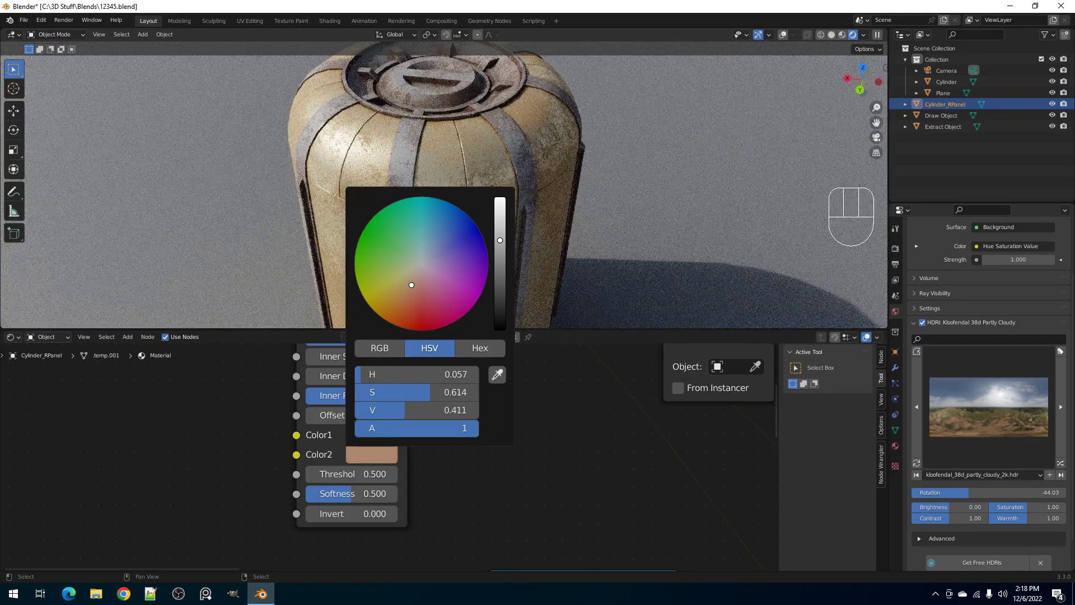
pyautogui.click(413, 284)
pyautogui.click(414, 279)
pyautogui.moveTo(493, 220); pyautogui.dragTo(500, 264, button='middle')
pyautogui.scroll(-2, 495, 240)
pyautogui.scroll(3, 557, 252)
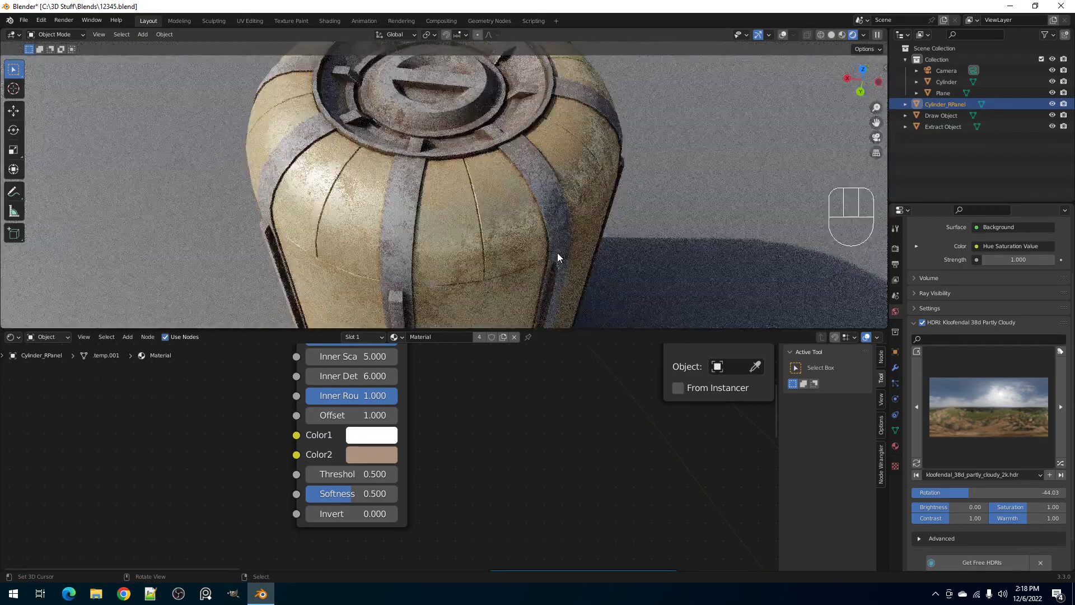
# - Toggle the viewport to solid shading and back to rendered
pyautogui.scroll(-7, 577, 466)
pyautogui.moveTo(575, 452)
pyautogui.mouseDown(button='middle')
pyautogui.moveTo(449, 475)
pyautogui.moveTo(486, 471)
pyautogui.moveTo(388, 397)
pyautogui.mouseUp(button='middle')
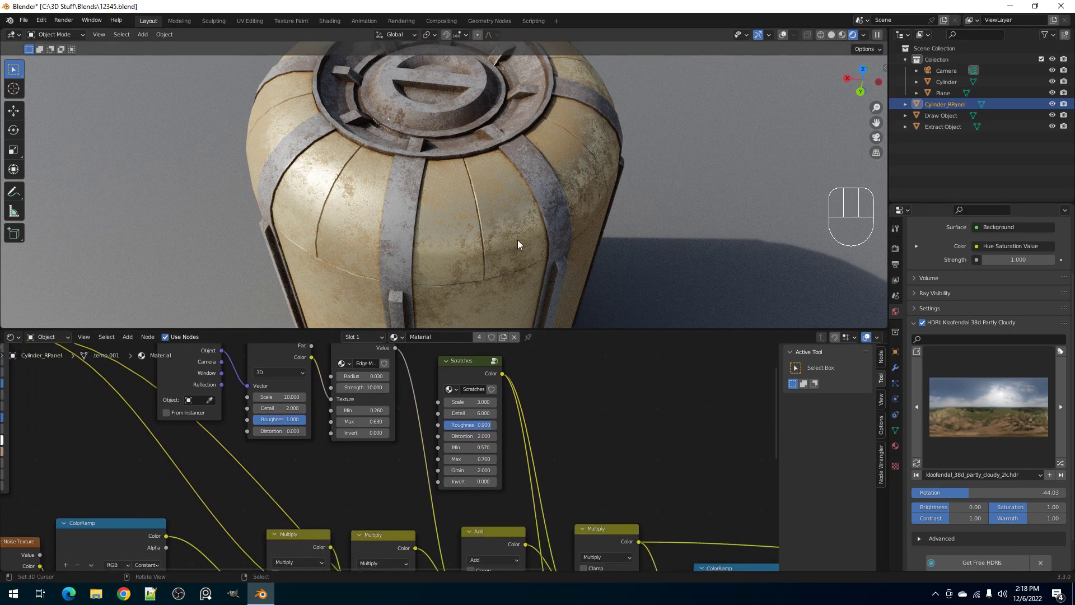
pyautogui.press('z')
pyautogui.click(576, 241)
pyautogui.press('z')
pyautogui.press('z')
pyautogui.click(552, 201)
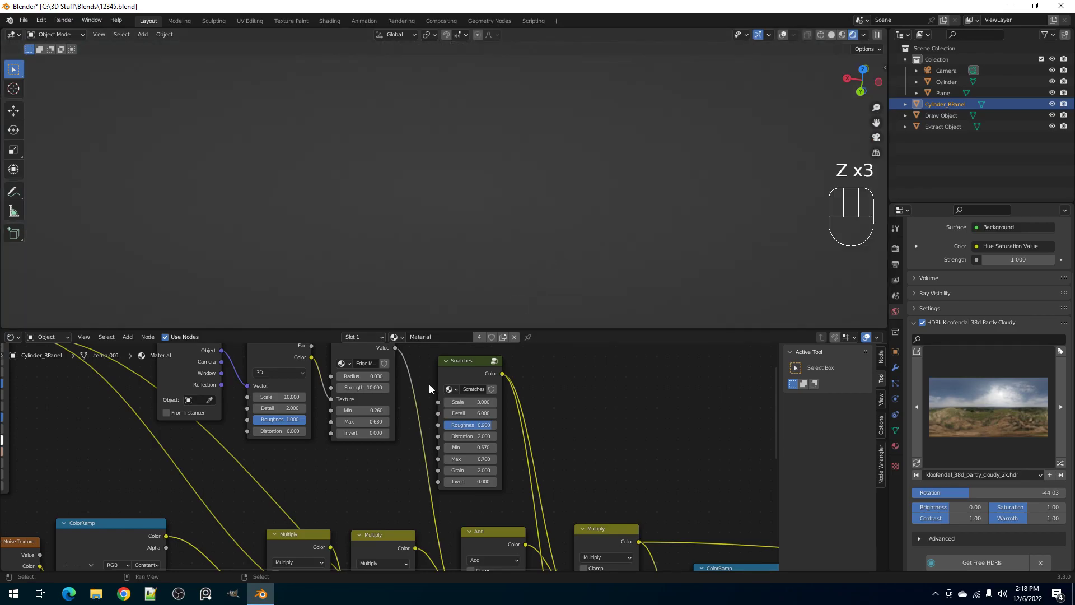
# - Preview the Edge Mask node's output on the canister and restore the Principled BSDF output
pyautogui.moveTo(429, 384); pyautogui.dragTo(432, 457, button='middle')
pyautogui.scroll(1, 364, 415)
pyautogui.keyDown('ctrl'); pyautogui.keyDown('shift'); pyautogui.click(364, 416); pyautogui.keyUp('shift'); pyautogui.keyUp('ctrl')
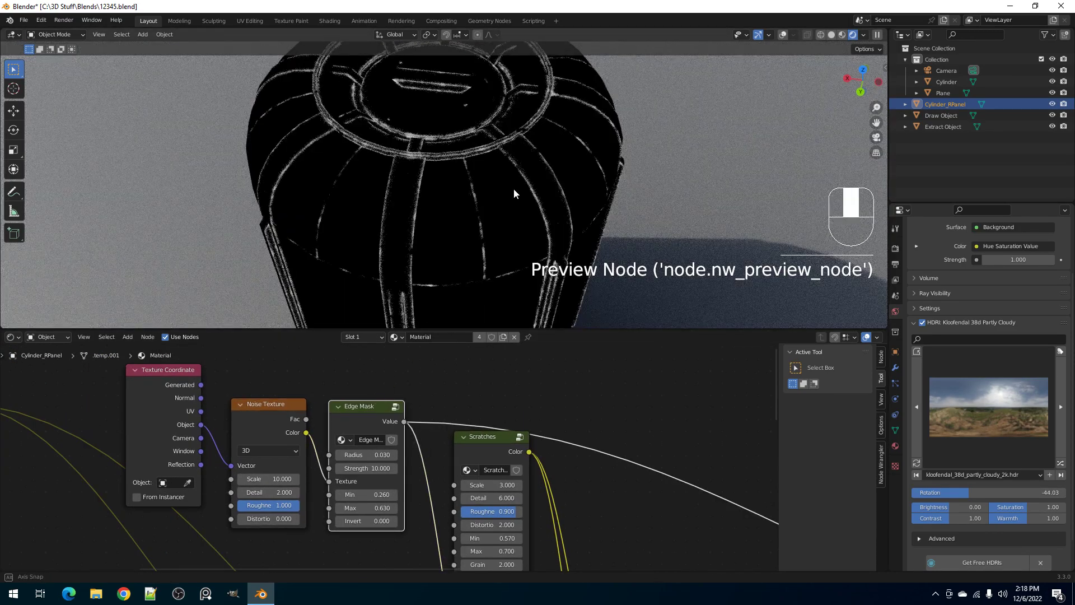
pyautogui.moveTo(514, 186); pyautogui.dragTo(510, 206, button='middle')
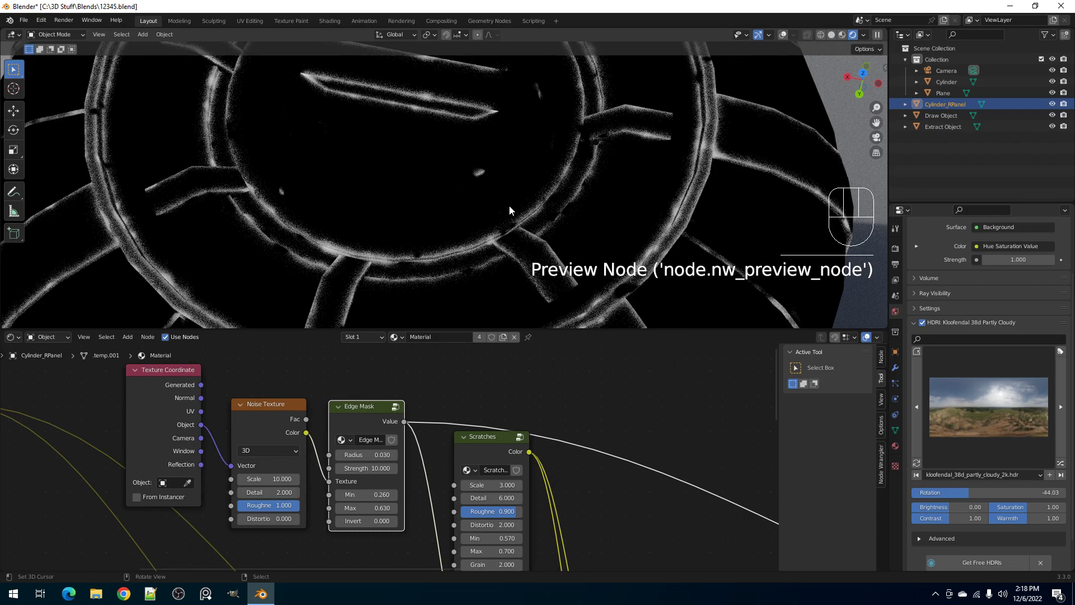
pyautogui.scroll(-6, 509, 205)
pyautogui.scroll(-1, 621, 475)
pyautogui.moveTo(621, 475); pyautogui.dragTo(365, 320, button='middle')
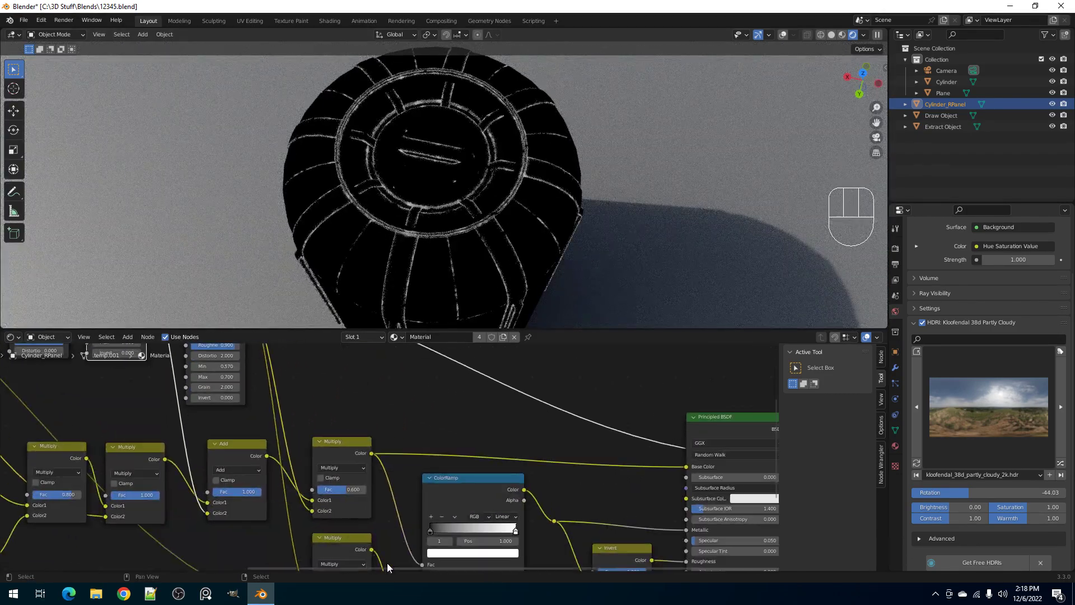
pyautogui.keyDown('ctrl'); pyautogui.keyDown('shift'); pyautogui.click(702, 426); pyautogui.keyUp('shift'); pyautogui.keyUp('ctrl')
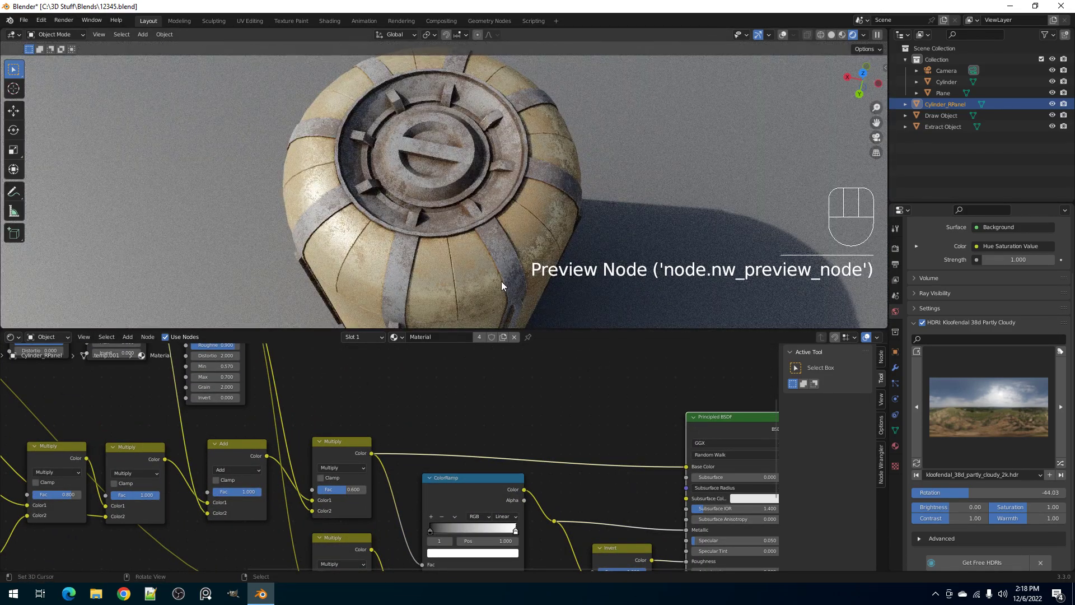
pyautogui.scroll(2, 317, 371)
pyautogui.scroll(-2, 354, 405)
# - Set the Edge Mask node's Strength to 20 and check the edge wear around the canister lid
pyautogui.moveTo(354, 404); pyautogui.dragTo(419, 492, button='middle')
pyautogui.moveTo(400, 527)
pyautogui.mouseDown()
pyautogui.moveTo(375, 527)
pyautogui.moveTo(400, 528)
pyautogui.mouseUp()
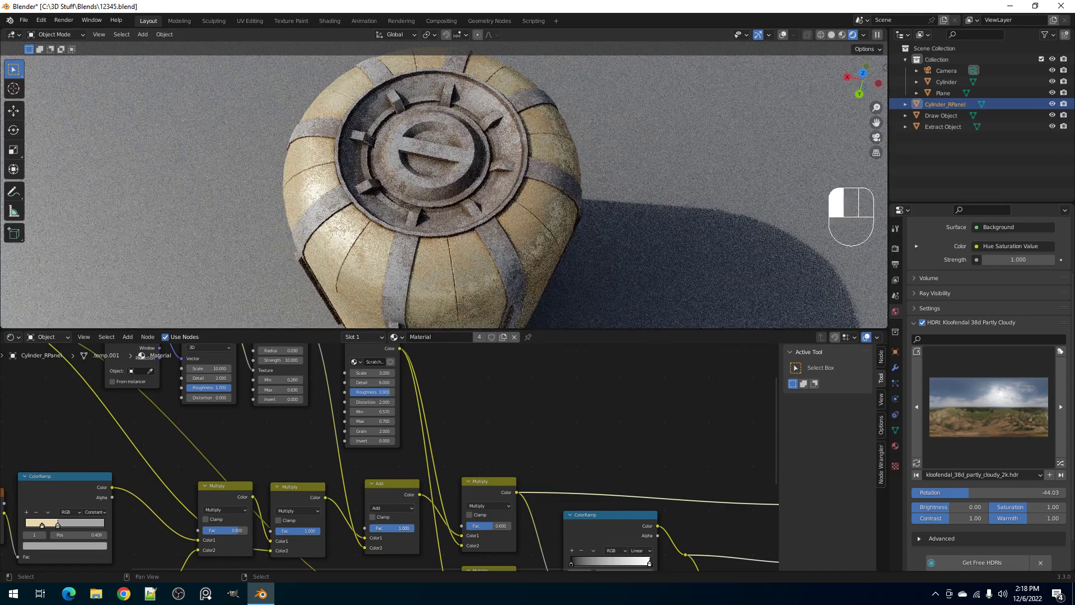
pyautogui.scroll(5, 513, 240)
pyautogui.moveTo(337, 399); pyautogui.dragTo(374, 489, button='middle')
pyautogui.click(319, 447)
pyautogui.write('20')
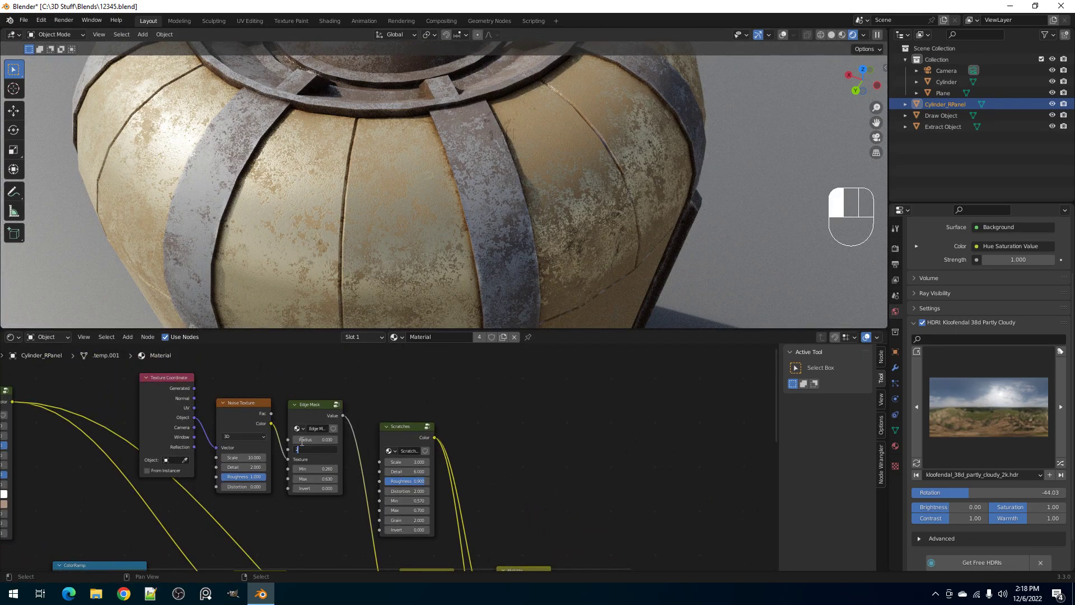
pyautogui.press('Return')
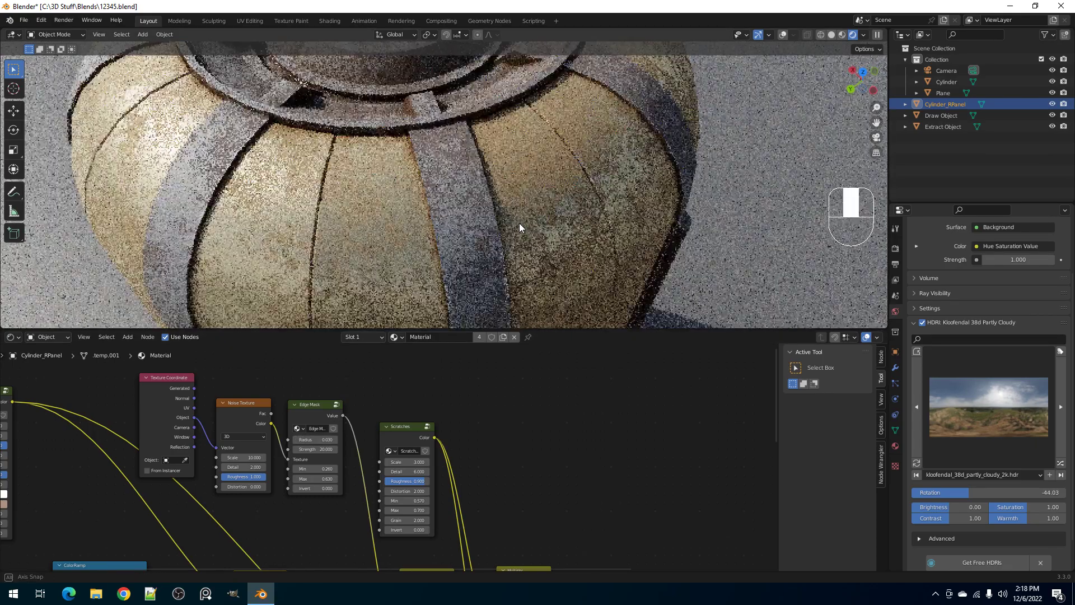
pyautogui.moveTo(519, 223); pyautogui.dragTo(525, 236, button='middle')
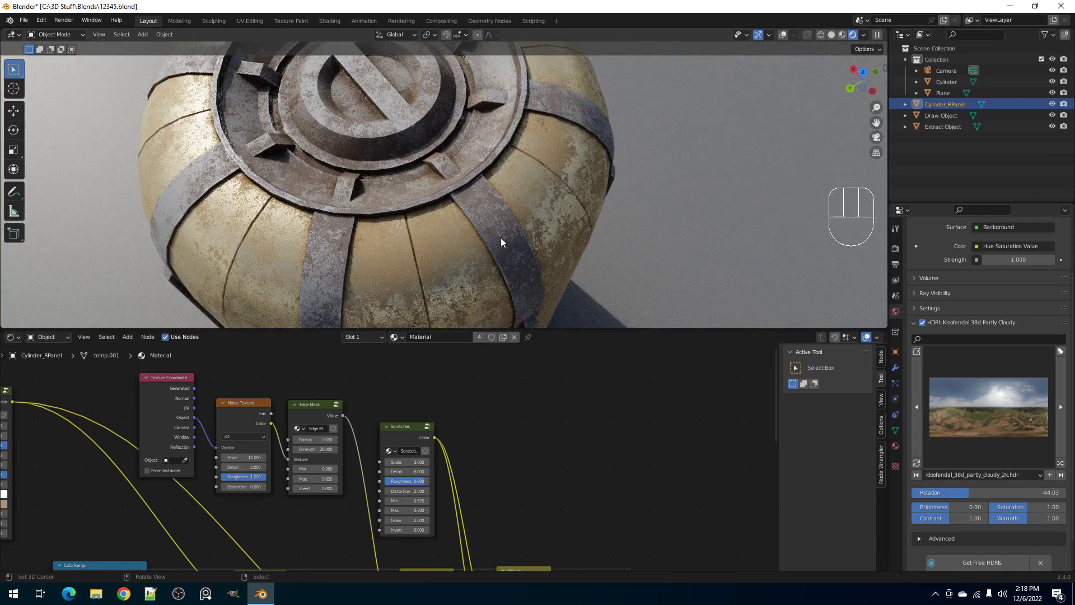
pyautogui.moveTo(502, 240); pyautogui.dragTo(529, 220, button='middle')
pyautogui.scroll(-4, 514, 187)
pyautogui.scroll(4, 530, 242)
pyautogui.scroll(1, 311, 433)
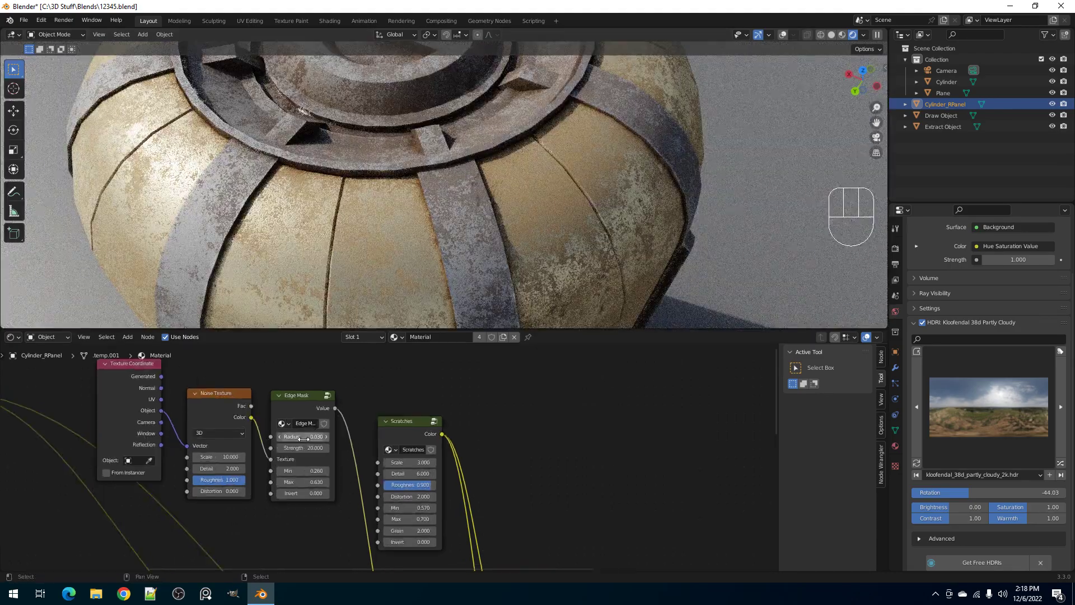
# - Set the Edge Mask node's Radius to 0.05 and check the edges along the canister's side
pyautogui.click(304, 438)
pyautogui.write('.05')
pyautogui.press('Return')
pyautogui.moveTo(509, 108); pyautogui.dragTo(506, 172, button='middle')
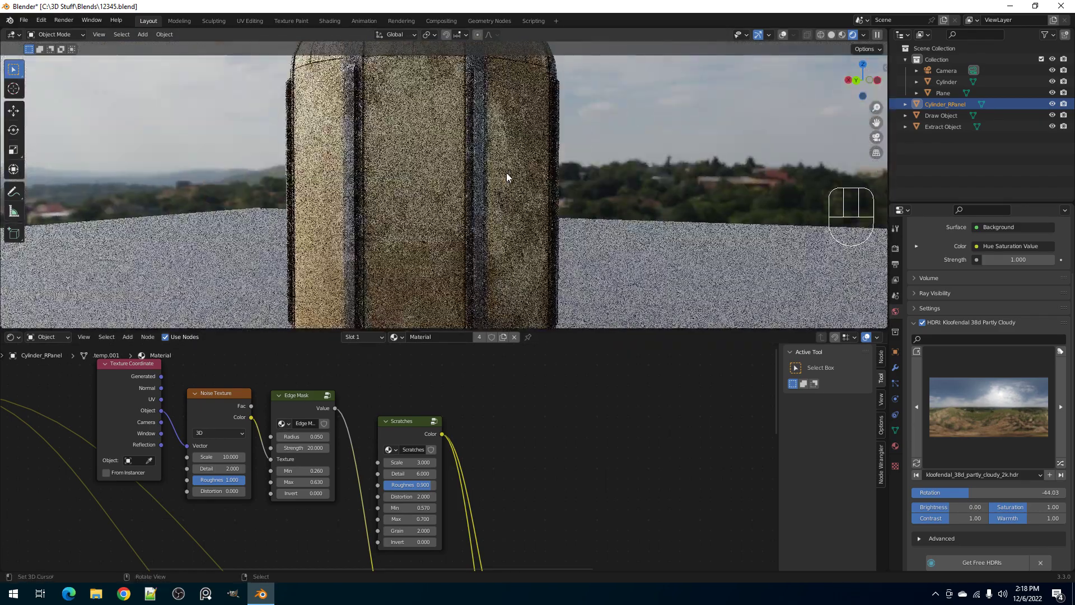
pyautogui.scroll(1, 490, 203)
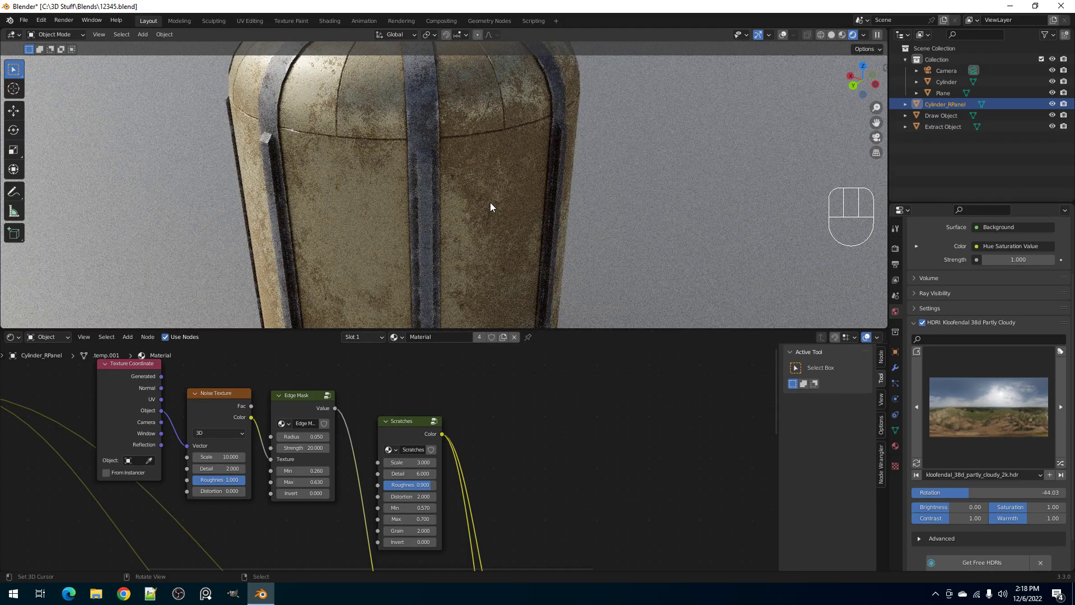
pyautogui.scroll(1, 473, 241)
# - Set the Edge Mask node's Radius back to 0.03 and check the lid from above
pyautogui.click(303, 436)
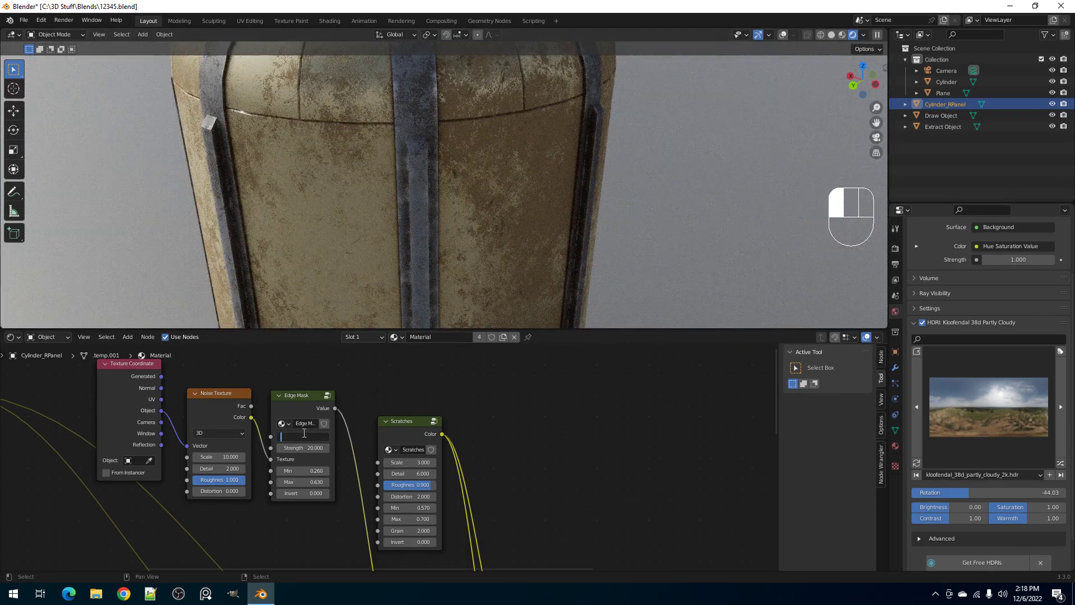
pyautogui.write('.03')
pyautogui.press('Return')
pyautogui.moveTo(499, 159); pyautogui.dragTo(489, 255, button='middle')
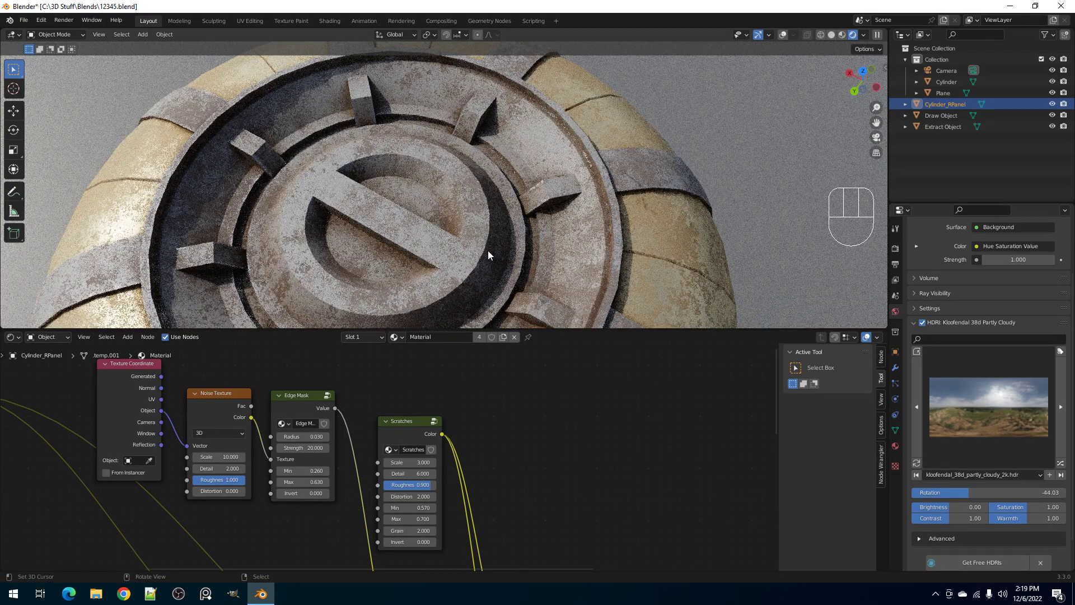
pyautogui.scroll(-3, 486, 246)
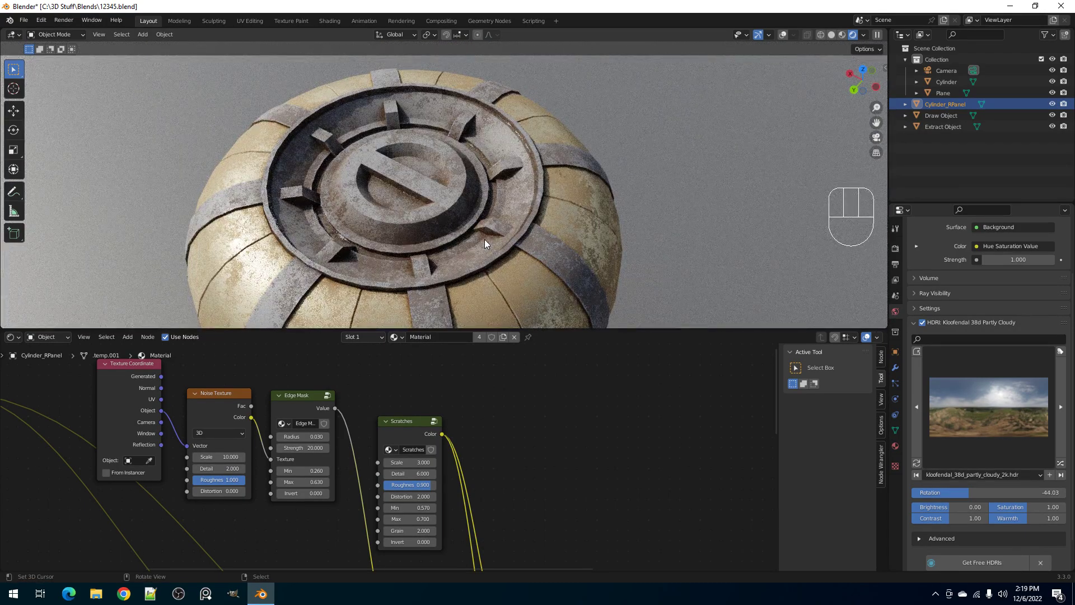
pyautogui.scroll(2, 485, 239)
pyautogui.scroll(-6, 485, 240)
# - View the whole canister in a maximized viewport, restore the layout and enlarge the 3D viewport over the node editor
pyautogui.keyDown('shift'); pyautogui.moveTo(485, 239); pyautogui.dragTo(510, 135, button='middle'); pyautogui.keyUp('shift')
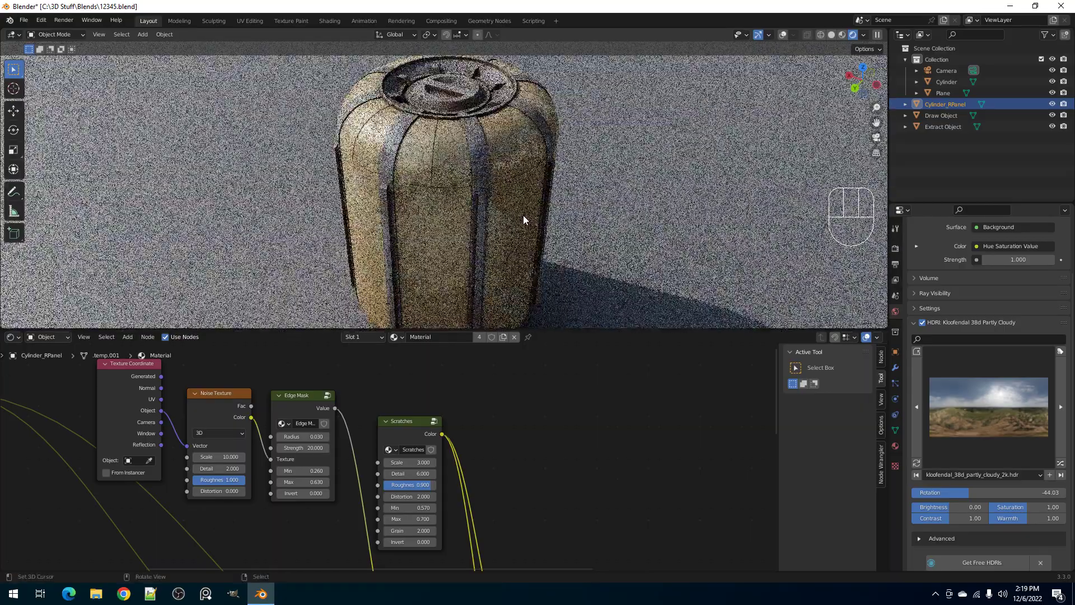
pyautogui.hotkey('ctrl', 'space')
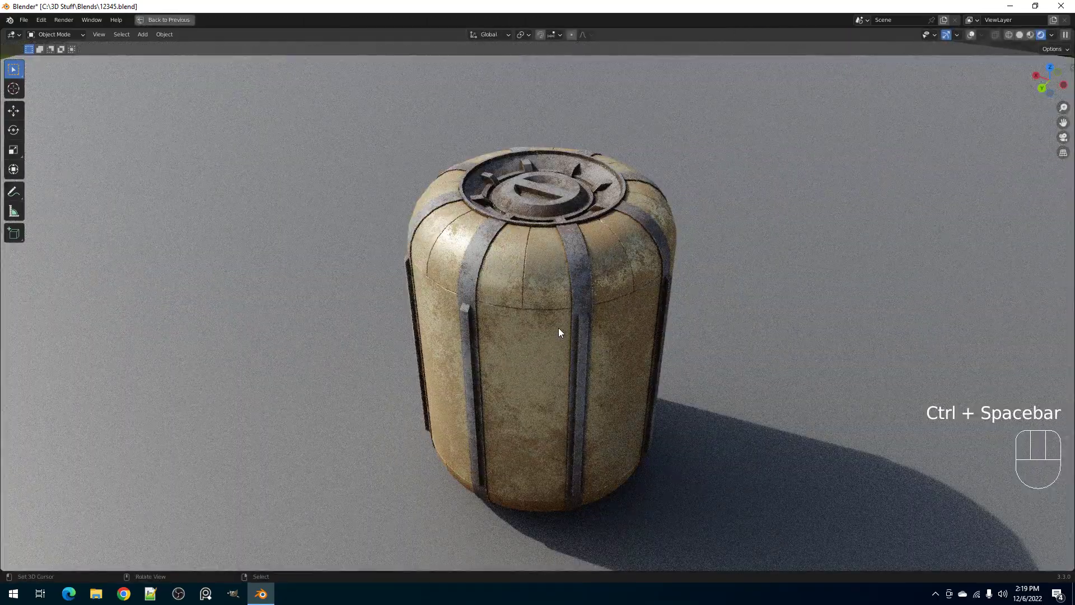
pyautogui.moveTo(563, 328); pyautogui.dragTo(596, 341, button='middle')
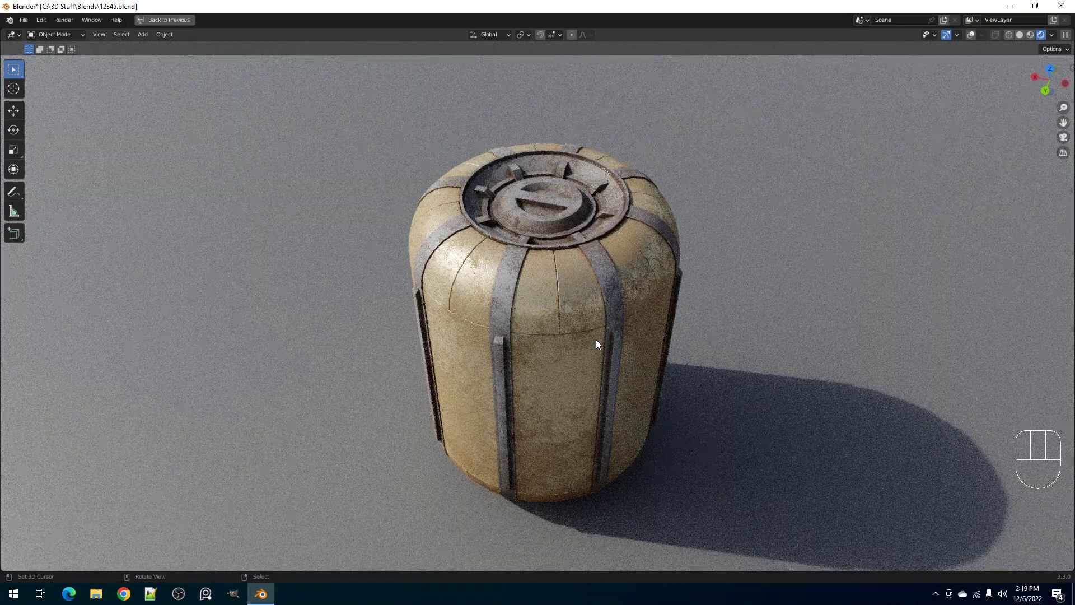
pyautogui.hotkey('ctrl', 'space')
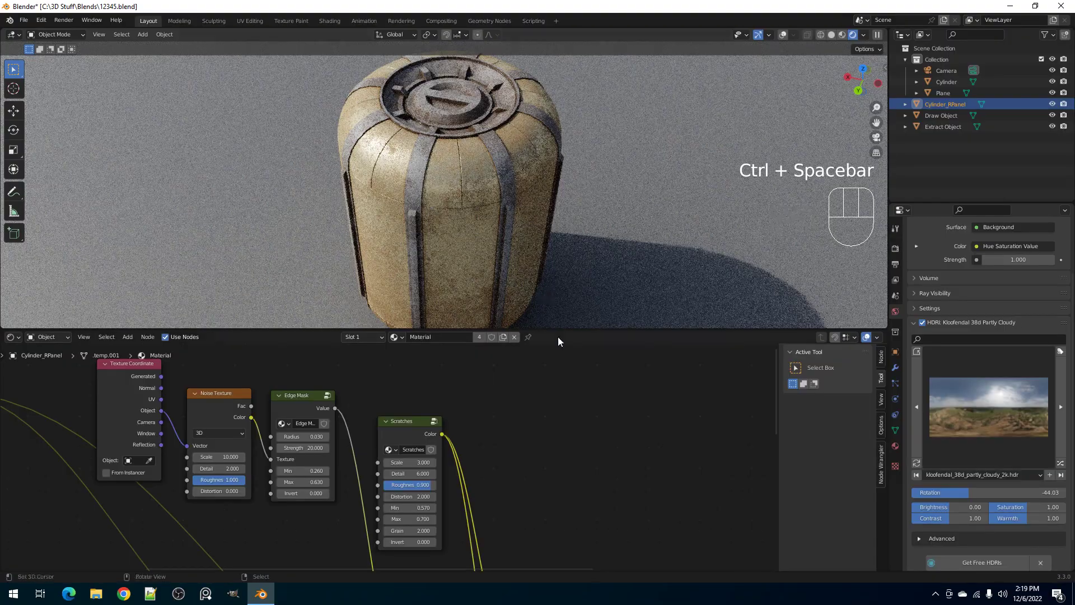
pyautogui.moveTo(561, 330); pyautogui.dragTo(567, 470)
pyautogui.keyDown('shift'); pyautogui.moveTo(568, 357); pyautogui.dragTo(564, 348, button='middle'); pyautogui.keyUp('shift')
# - Shuffle the HDRI environment to Small Rural Road and rotate it to about -58.27
pyautogui.press('z')
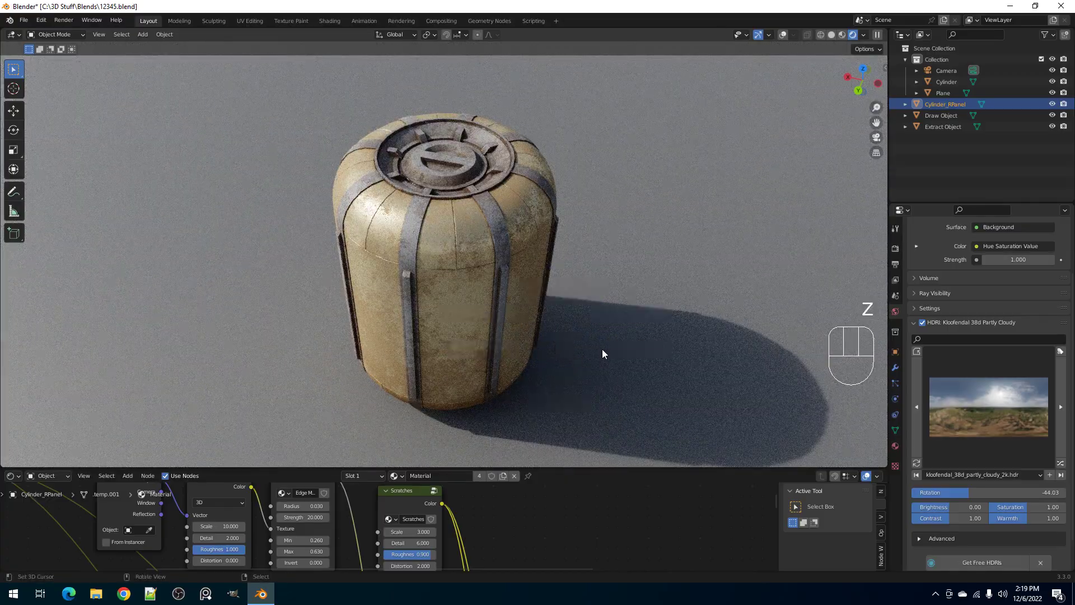
pyautogui.click(1061, 465)
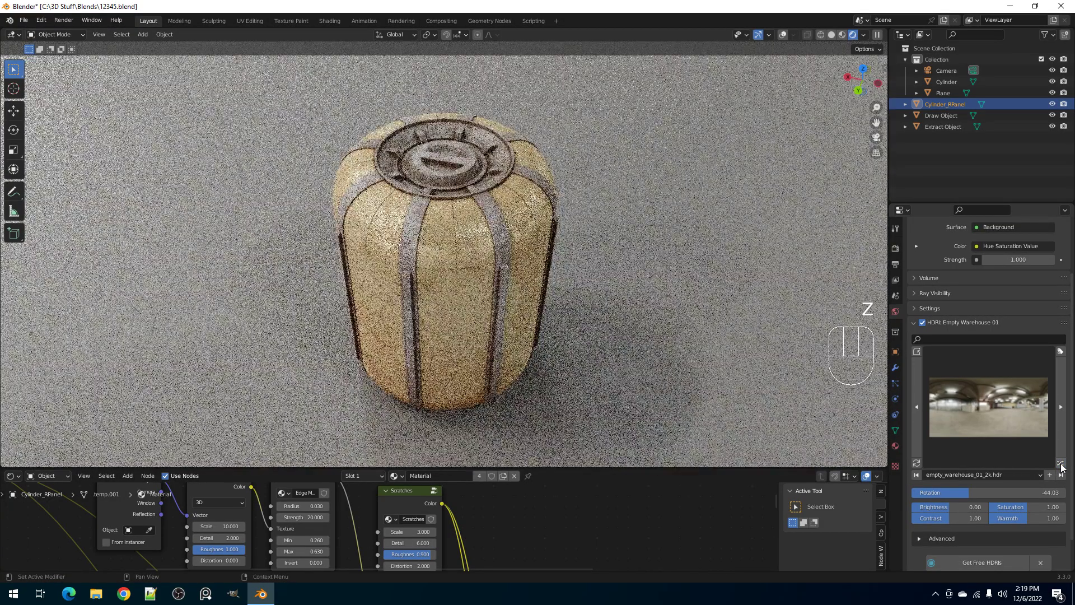
pyautogui.click(1061, 465)
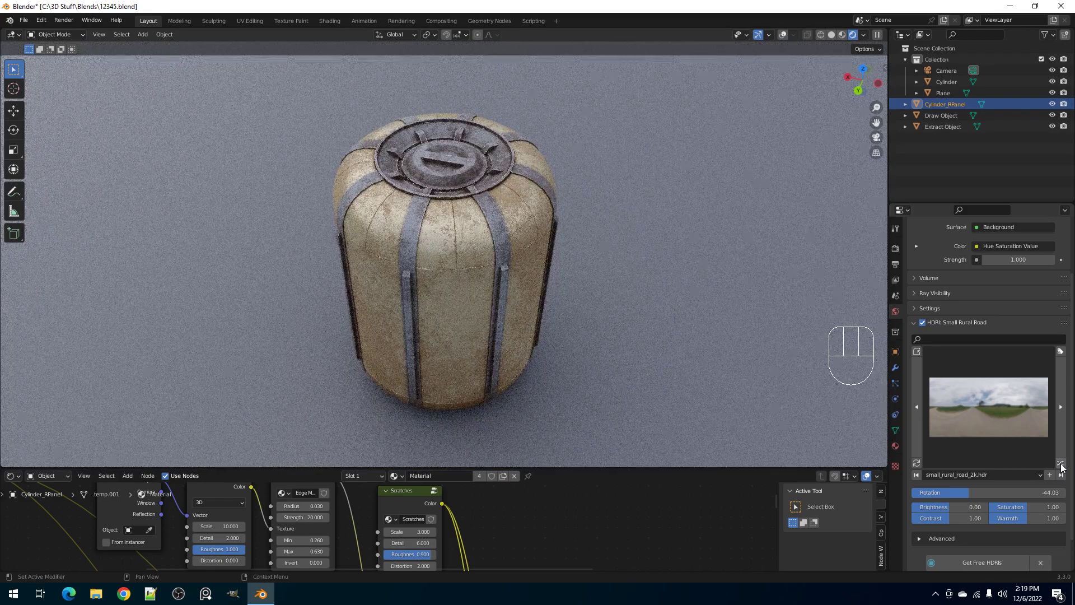
pyautogui.moveTo(1006, 493)
pyautogui.mouseDown()
pyautogui.moveTo(1057, 492)
pyautogui.moveTo(1000, 492)
pyautogui.mouseUp()
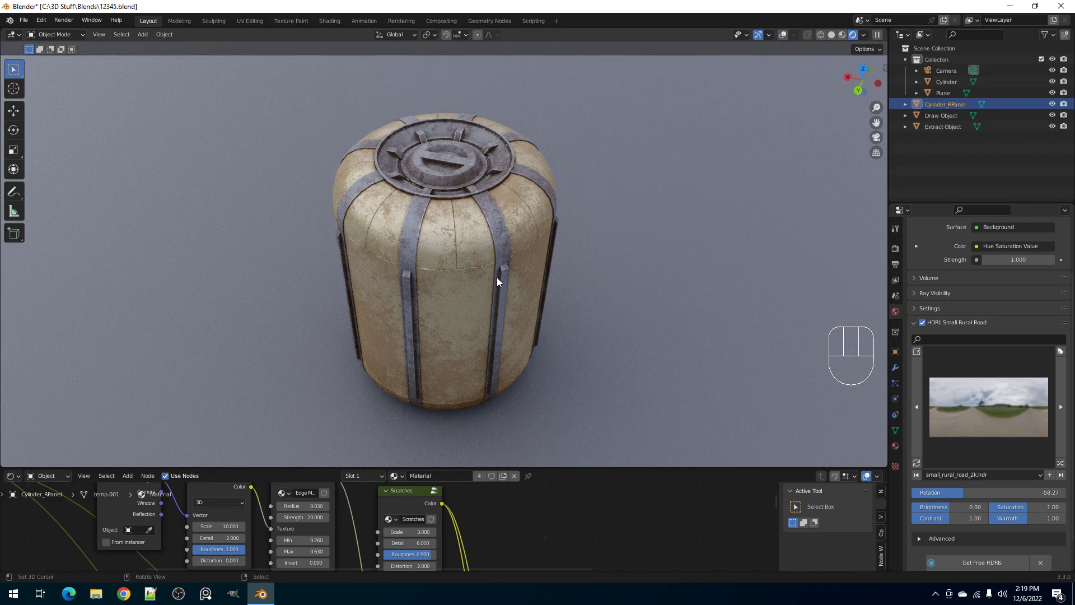
# - Switch the viewport to solid shading and save the file
pyautogui.press('z')
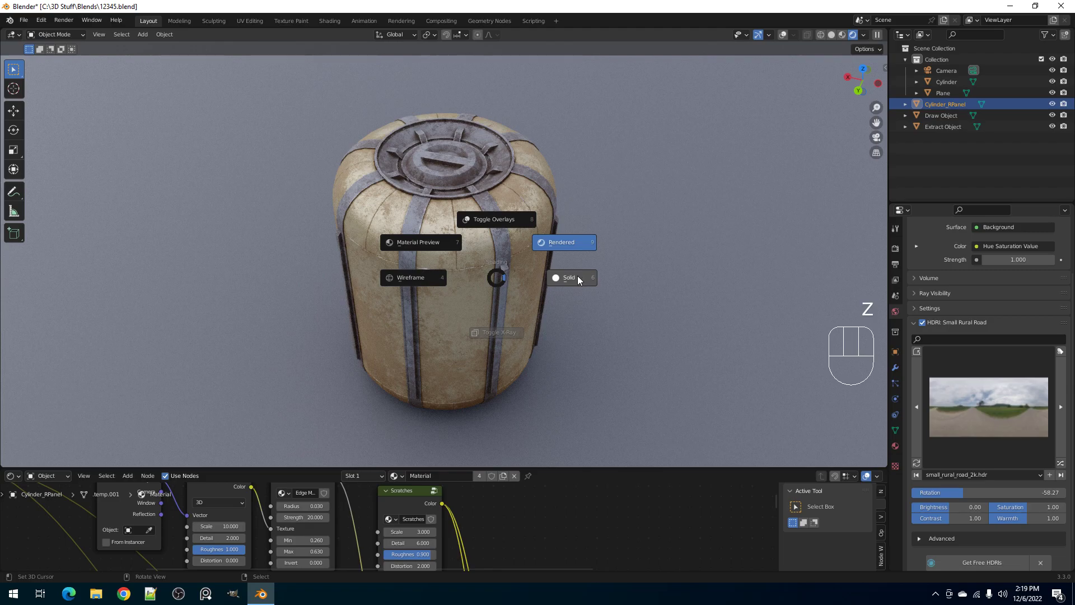
pyautogui.press('Escape')
pyautogui.moveTo(375, 504); pyautogui.dragTo(281, 543, button='middle')
pyautogui.scroll(-2, 418, 509)
pyautogui.moveTo(419, 511)
pyautogui.mouseDown(button='middle')
pyautogui.moveTo(404, 509)
pyautogui.moveTo(396, 552)
pyautogui.mouseUp(button='middle')
pyautogui.press('z')
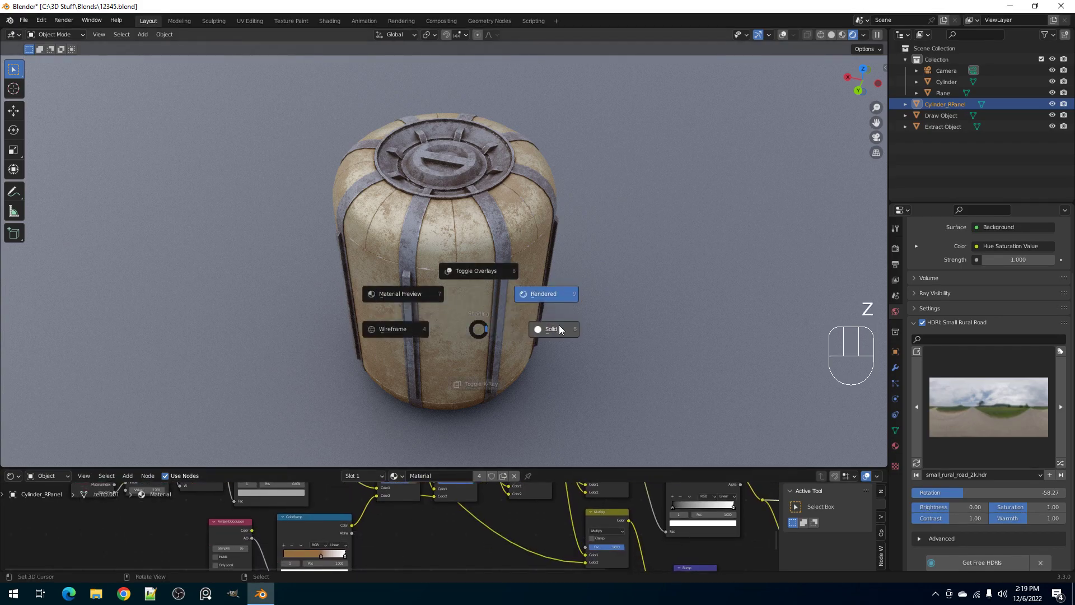
pyautogui.click(557, 329)
pyautogui.hotkey('ctrl', 's')
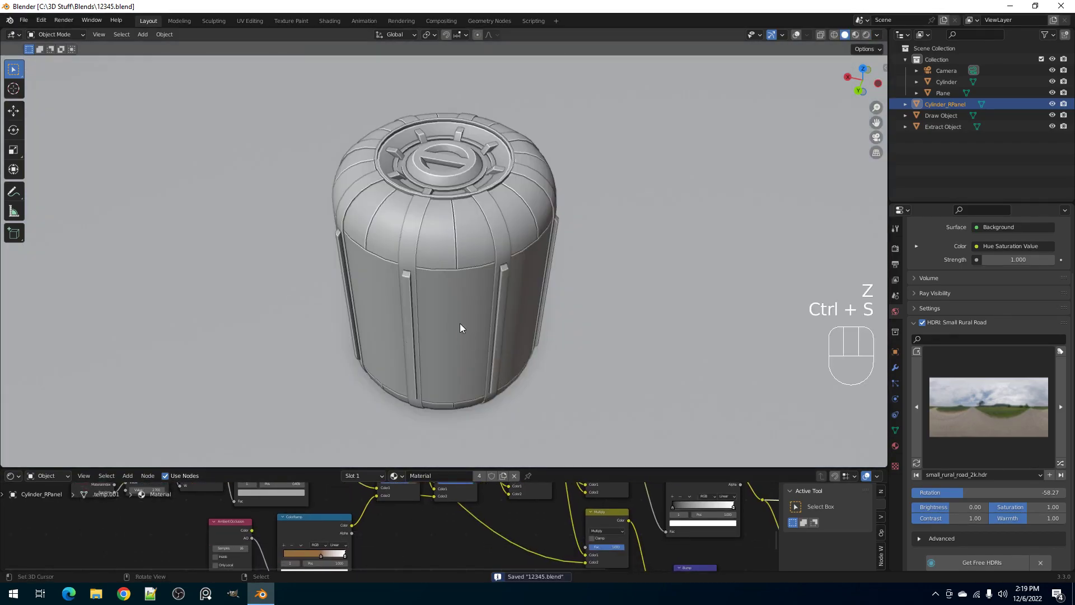
# - Switch the viewport to rendered shading and bring the material's Object Info and Add nodes into view
pyautogui.press('z')
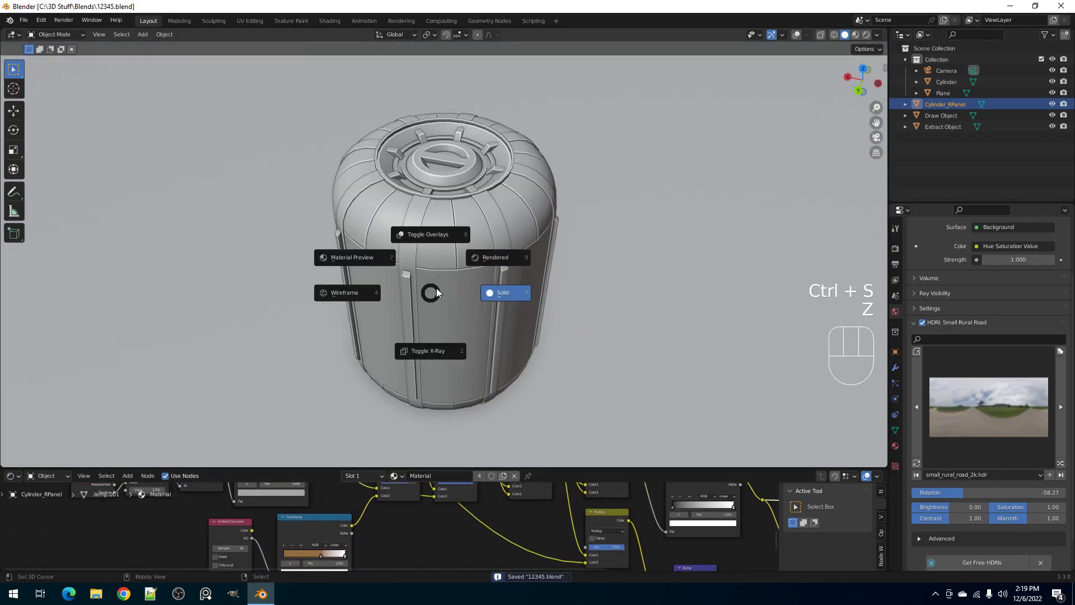
pyautogui.click(492, 262)
pyautogui.scroll(-2, 434, 532)
pyautogui.moveTo(568, 525); pyautogui.dragTo(573, 536, button='middle')
pyautogui.scroll(10, 425, 529)
# - Step the Add node's Value upward repeatedly to compare different random color distributions across the canister parts
pyautogui.keyDown('ctrl'); pyautogui.scroll(3, 363, 537); pyautogui.keyUp('ctrl')
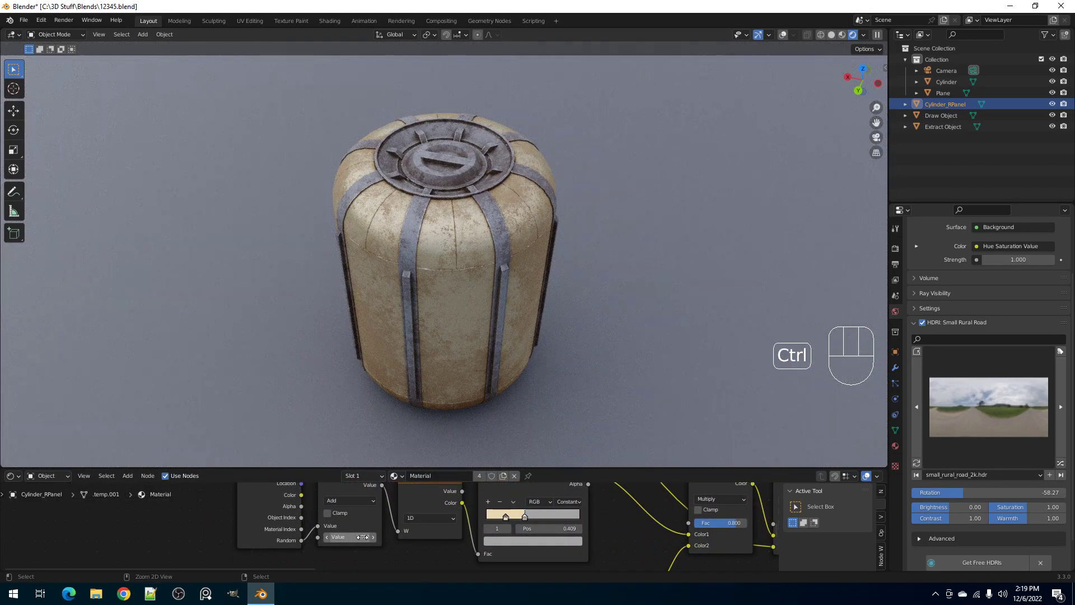
pyautogui.keyDown('ctrl'); pyautogui.scroll(4, 362, 537); pyautogui.keyUp('ctrl')
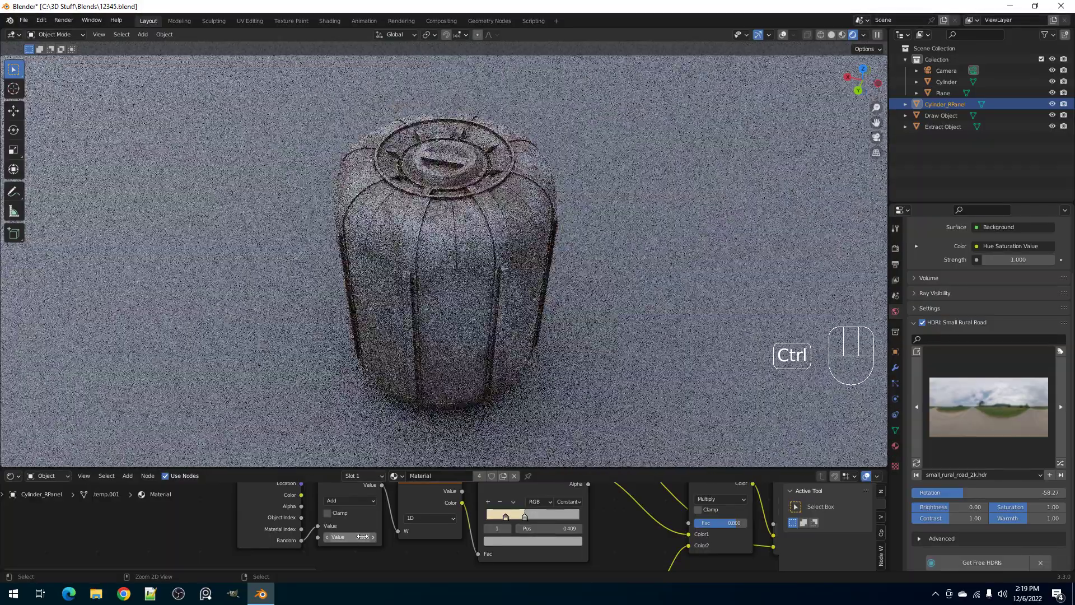
pyautogui.keyDown('ctrl'); pyautogui.scroll(4, 363, 537); pyautogui.keyUp('ctrl')
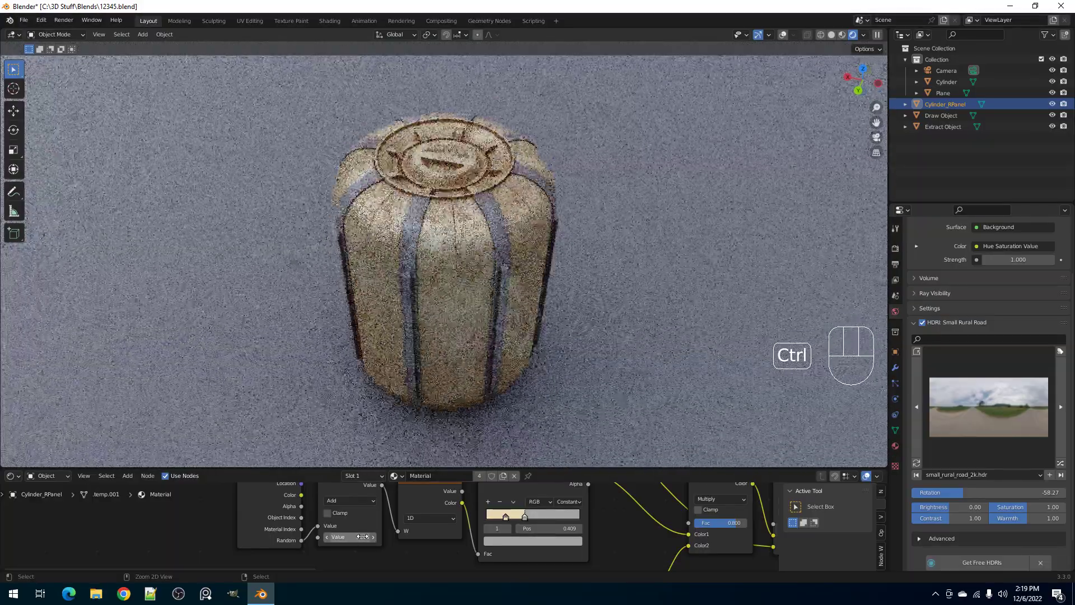
pyautogui.keyDown('ctrl'); pyautogui.scroll(4, 363, 537); pyautogui.keyUp('ctrl')
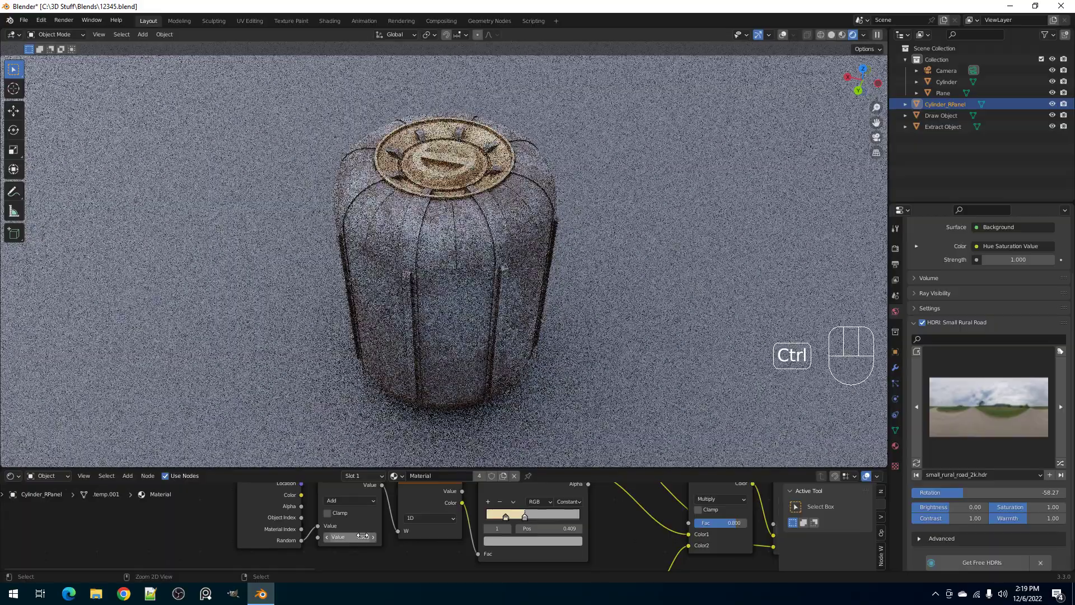
pyautogui.keyDown('ctrl'); pyautogui.scroll(3, 363, 537); pyautogui.keyUp('ctrl')
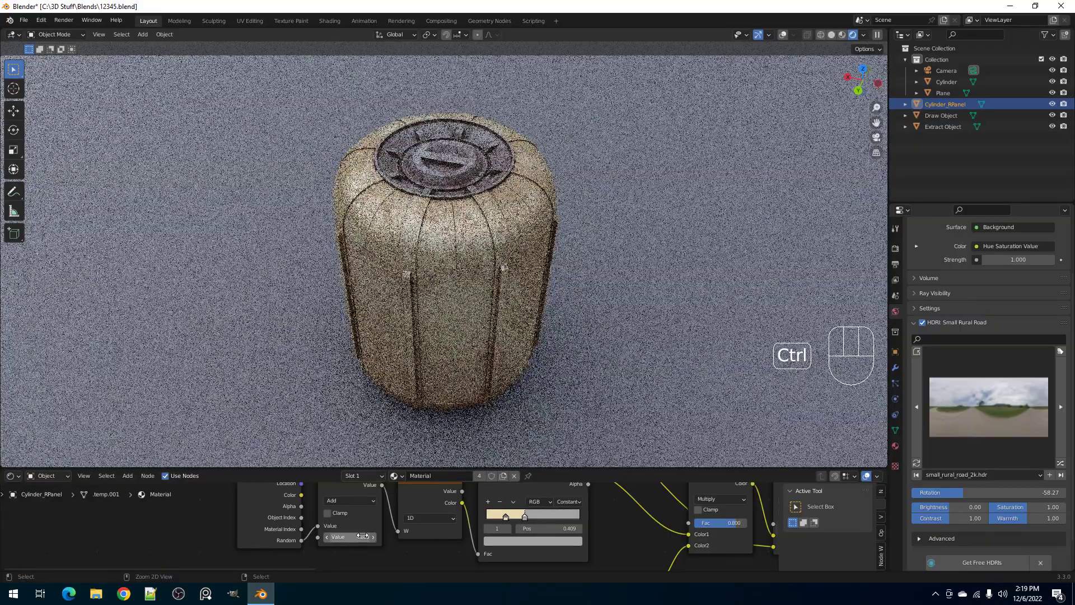
pyautogui.keyDown('ctrl'); pyautogui.scroll(1, 363, 536); pyautogui.keyUp('ctrl')
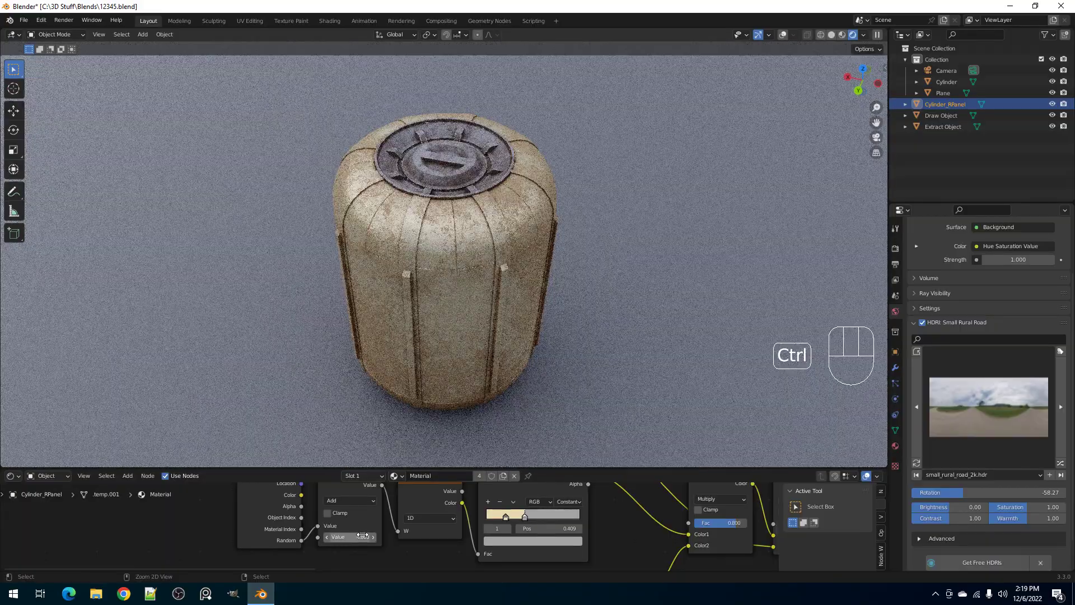
pyautogui.keyDown('ctrl'); pyautogui.scroll(4, 363, 536); pyautogui.keyUp('ctrl')
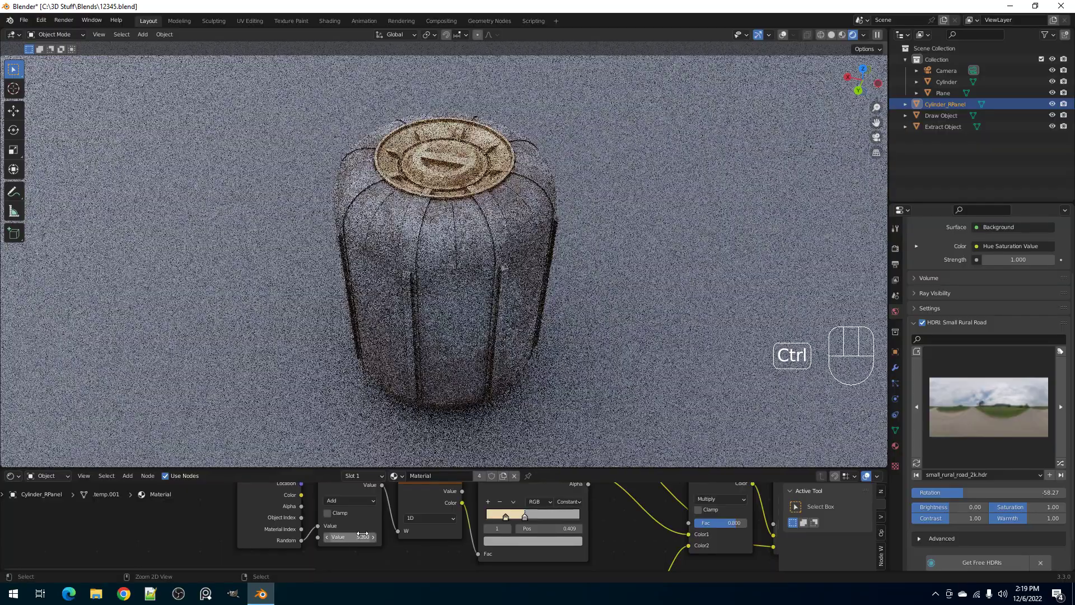
pyautogui.keyDown('ctrl'); pyautogui.scroll(3, 363, 536); pyautogui.keyUp('ctrl')
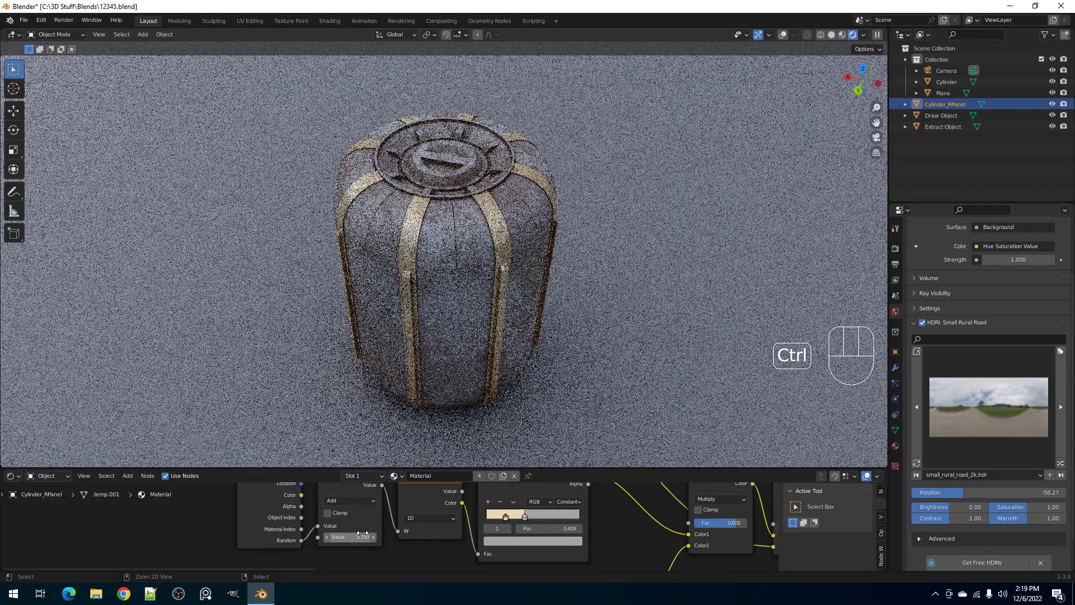
pyautogui.keyDown('ctrl'); pyautogui.scroll(-2, 363, 536); pyautogui.keyUp('ctrl')
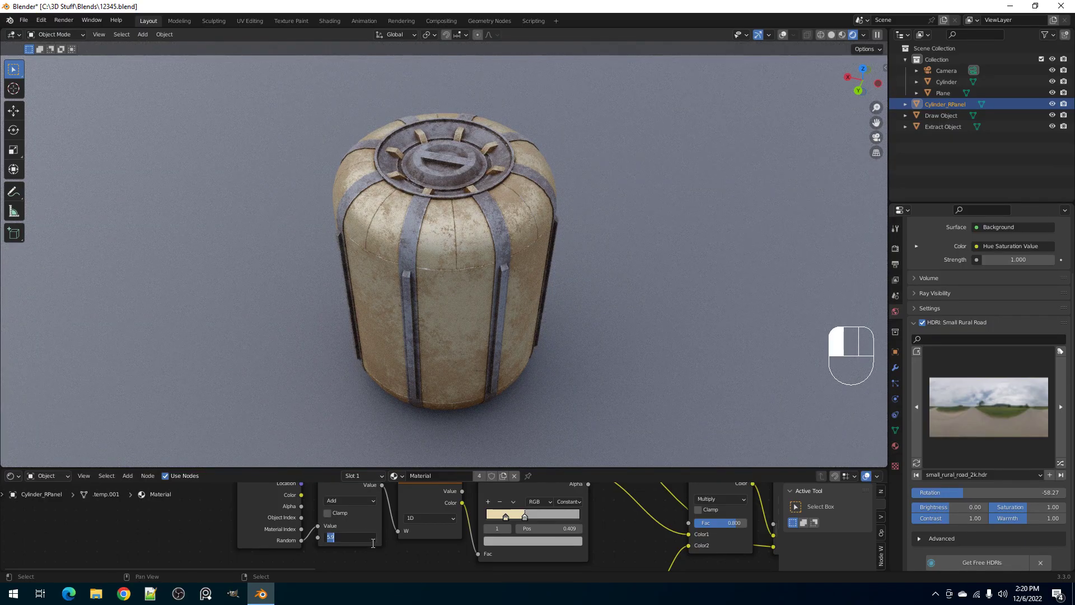
# - Reset the Add node's Value to 0, then raise it stepwise to 2.800 to choose the canister's random colors
pyautogui.write('0')
pyautogui.press('Return')
pyautogui.keyDown('ctrl'); pyautogui.scroll(2, 361, 536); pyautogui.keyUp('ctrl')
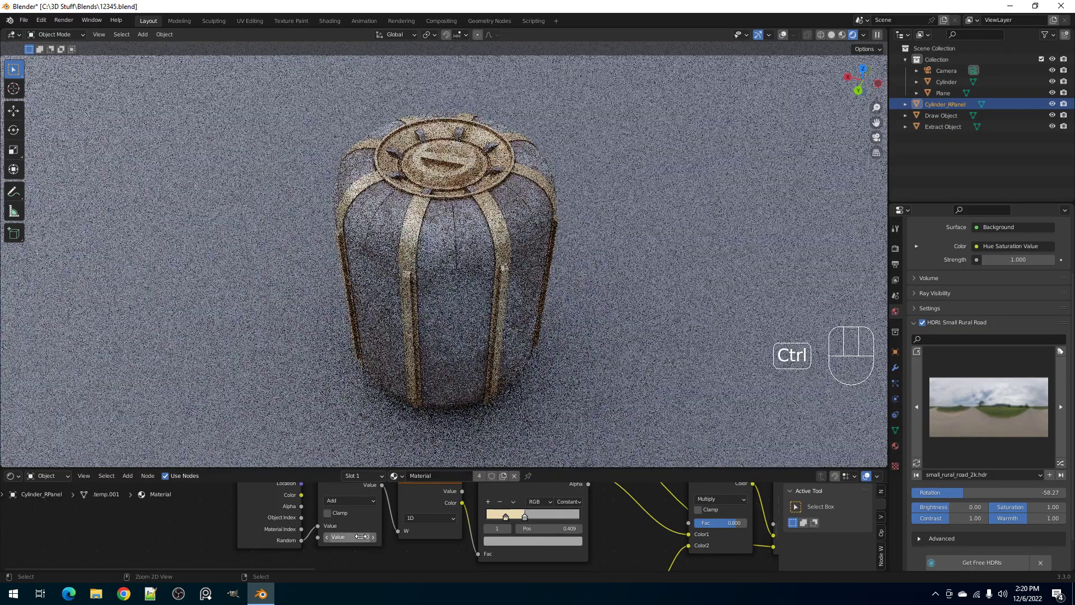
pyautogui.keyDown('ctrl'); pyautogui.scroll(3, 361, 537); pyautogui.keyUp('ctrl')
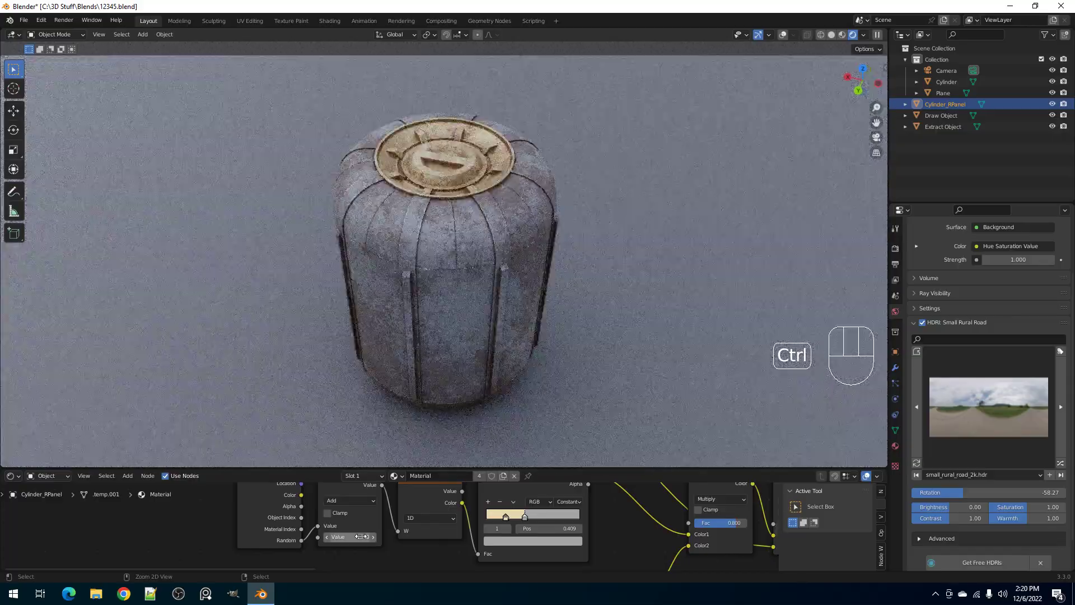
pyautogui.keyDown('ctrl'); pyautogui.scroll(4, 361, 537); pyautogui.keyUp('ctrl')
pyautogui.keyDown('ctrl'); pyautogui.scroll(4, 362, 537); pyautogui.keyUp('ctrl')
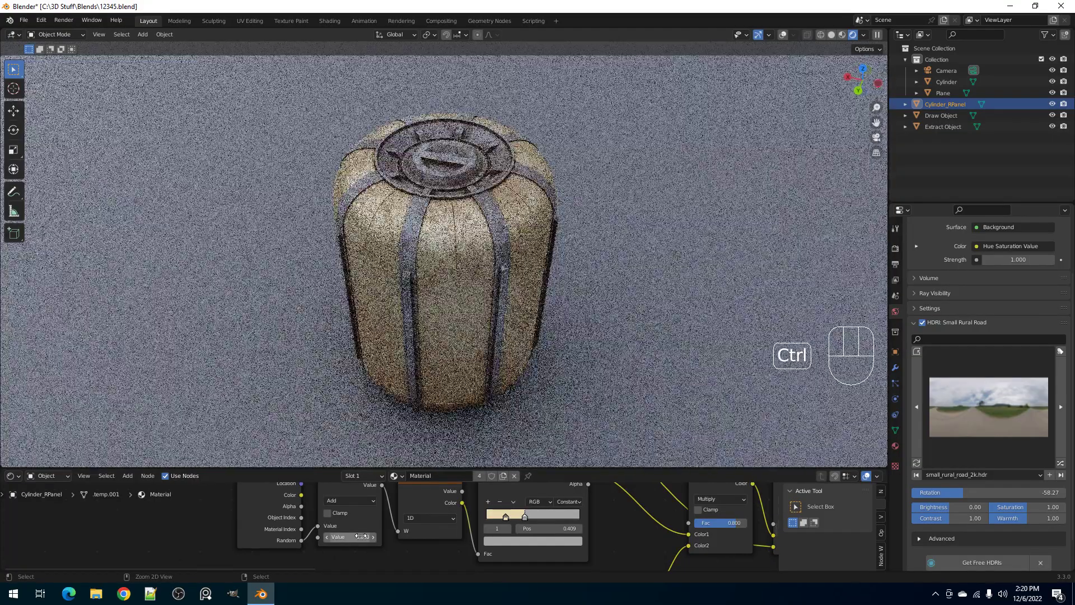
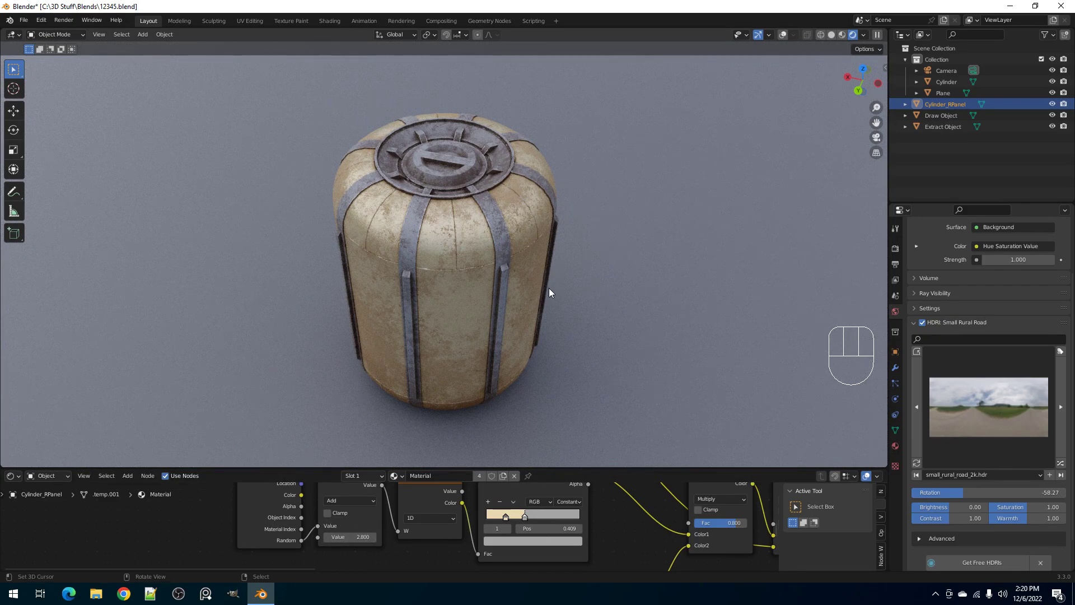
# - Set the Offset of the node with the brown Color2 to 2
pyautogui.moveTo(547, 285); pyautogui.dragTo(449, 521, button='middle')
pyautogui.scroll(2, 538, 331)
pyautogui.scroll(2, 490, 530)
pyautogui.scroll(1, 453, 534)
pyautogui.doubleClick(437, 509)
pyautogui.write('2')
pyautogui.press('Return')
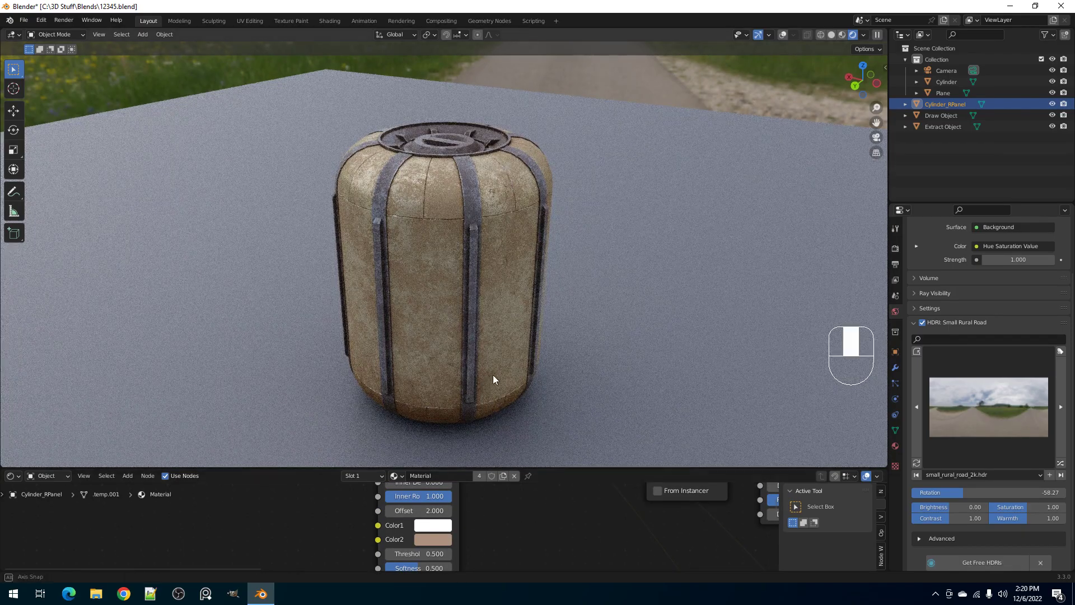
# - Check the canister from another side and set the Offset of the node with the brown Color2 to 1
pyautogui.moveTo(493, 374); pyautogui.dragTo(554, 370, button='middle')
pyautogui.doubleClick(439, 510)
pyautogui.write('1')
pyautogui.click(486, 521)
# - Try a Softness of 0.700 on the same node, then set it to 0.600 and check the canister
pyautogui.moveTo(480, 539); pyautogui.dragTo(480, 499, button='middle')
pyautogui.moveTo(420, 531)
pyautogui.mouseDown()
pyautogui.moveTo(451, 531)
pyautogui.moveTo(435, 531)
pyautogui.mouseUp()
pyautogui.moveTo(507, 392); pyautogui.dragTo(516, 368, button='middle')
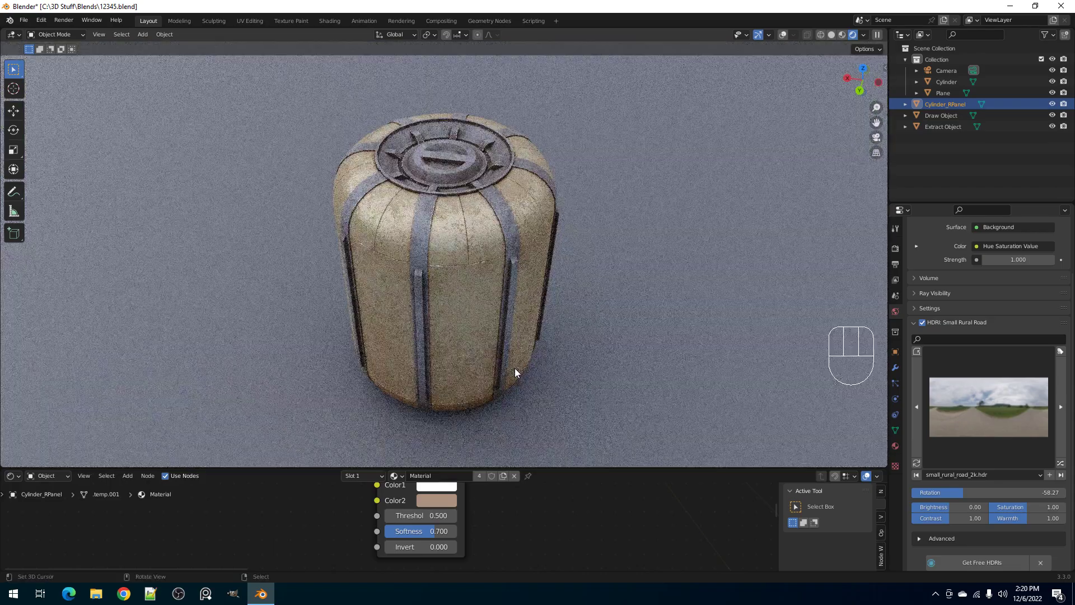
pyautogui.moveTo(434, 535); pyautogui.dragTo(427, 533)
pyautogui.moveTo(484, 305)
pyautogui.mouseDown(button='middle')
pyautogui.moveTo(468, 234)
pyautogui.moveTo(483, 275)
pyautogui.moveTo(472, 287)
pyautogui.mouseUp(button='middle')
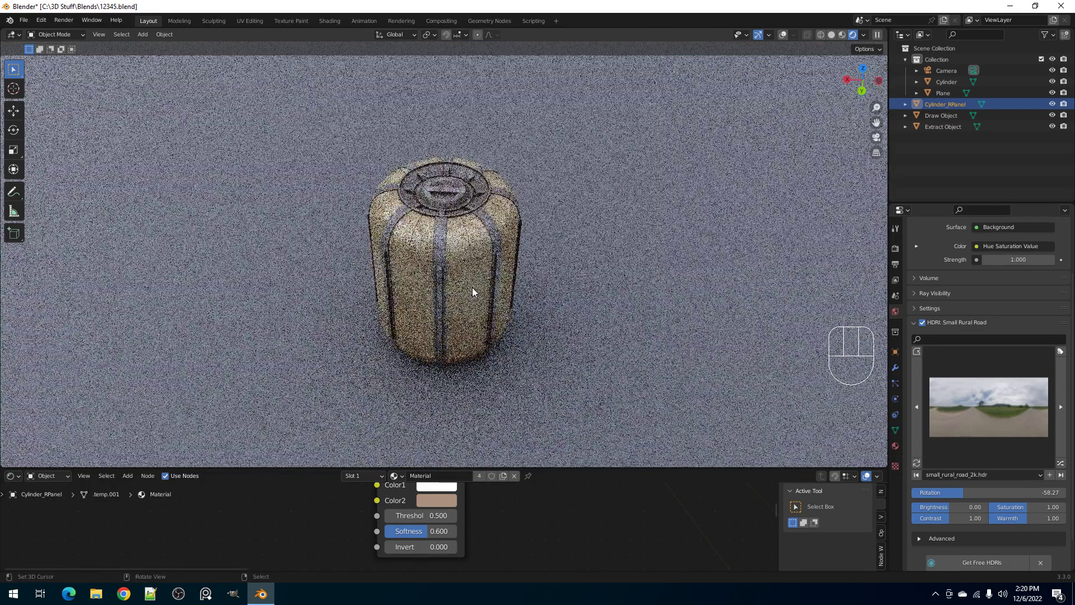
pyautogui.scroll(1, 472, 287)
# - Switch to solid shading, select the ground plane and show its whole material in a maximized node editor
pyautogui.press('z')
pyautogui.click(613, 274)
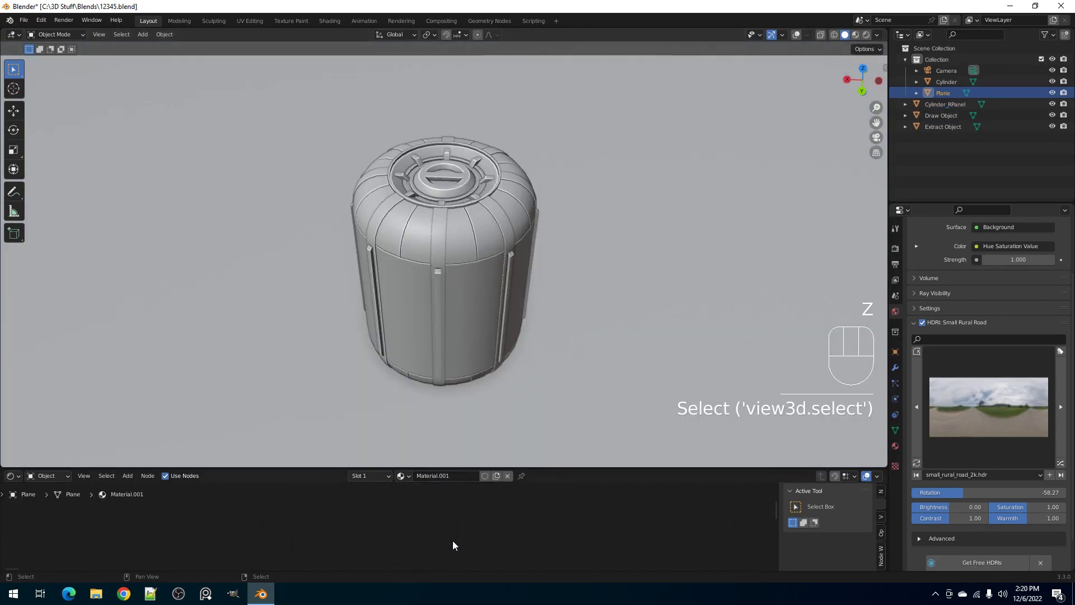
pyautogui.hotkey('ctrl', 'space')
pyautogui.press('Home')
# - Build a Principled texture setup on the plane's Principled BSDF from all maps in the first recent textures folder, then restore the layout
pyautogui.click(505, 290)
pyautogui.hotkey('ctrl', 'shift', 't')
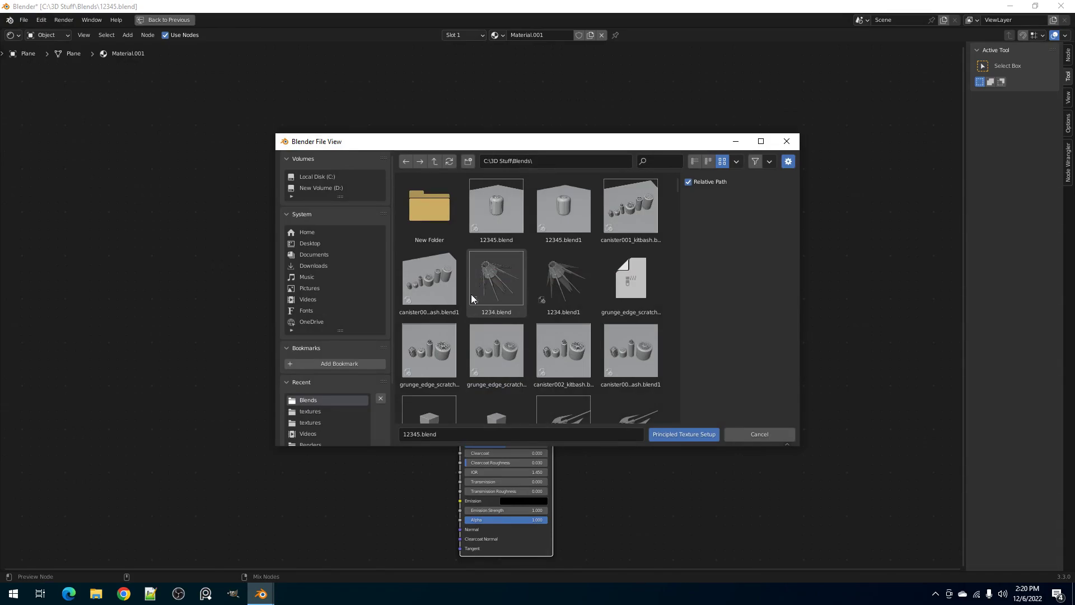
pyautogui.click(338, 412)
pyautogui.press('a')
pyautogui.click(658, 428)
pyautogui.hotkey('ctrl', 'space')
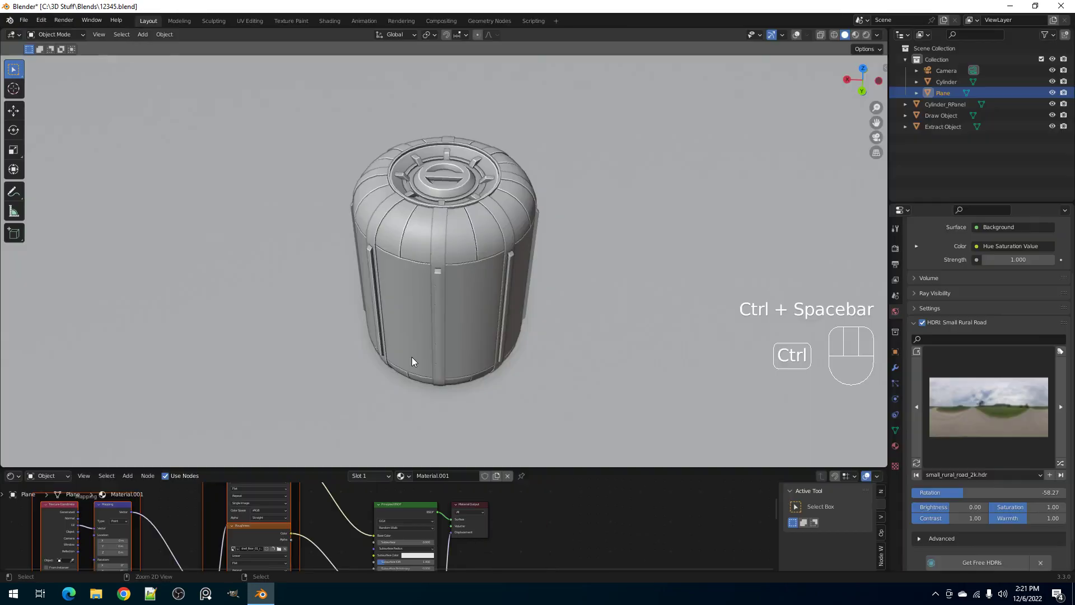
# - Switch to rendered shading and set the plane's Mapping node Scale to 5 on X, Y and Z
pyautogui.press('z')
pyautogui.click(497, 307)
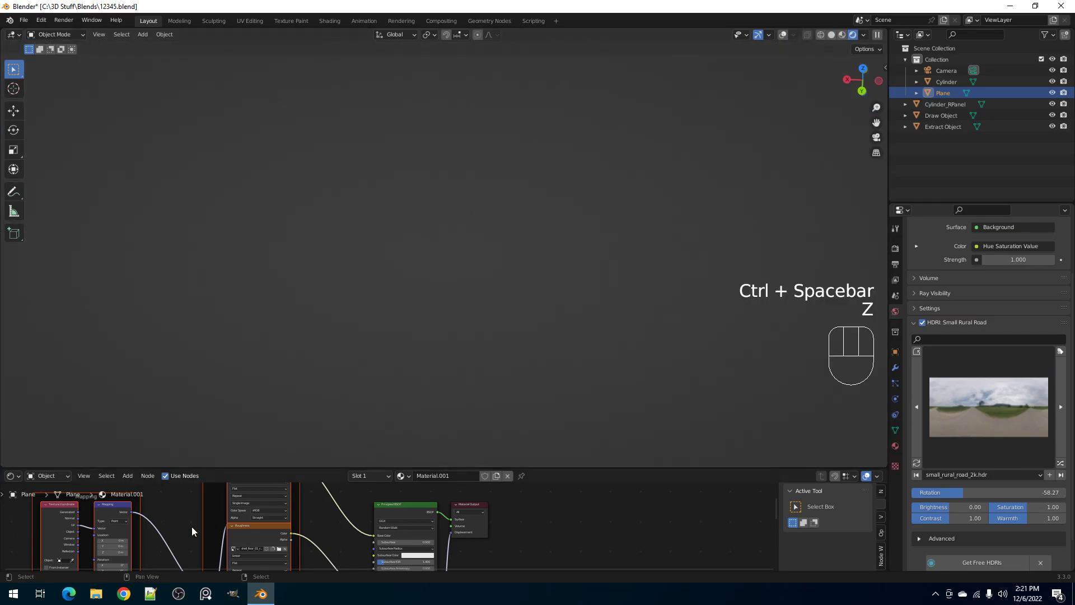
pyautogui.moveTo(192, 527); pyautogui.dragTo(441, 484, button='middle')
pyautogui.scroll(5, 425, 529)
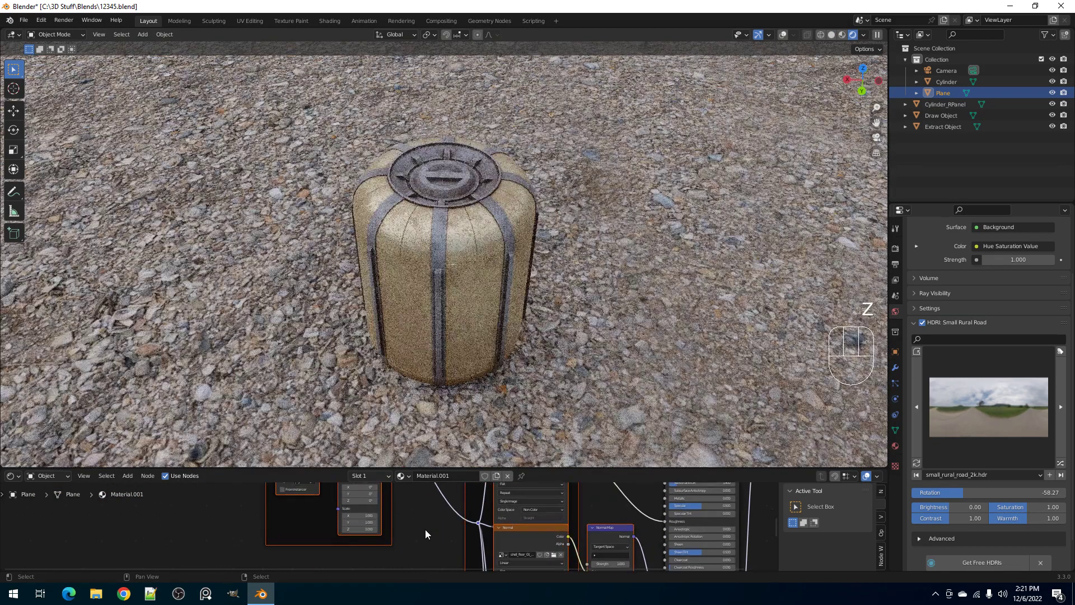
pyautogui.click(357, 514)
pyautogui.write('5')
pyautogui.press('Return')
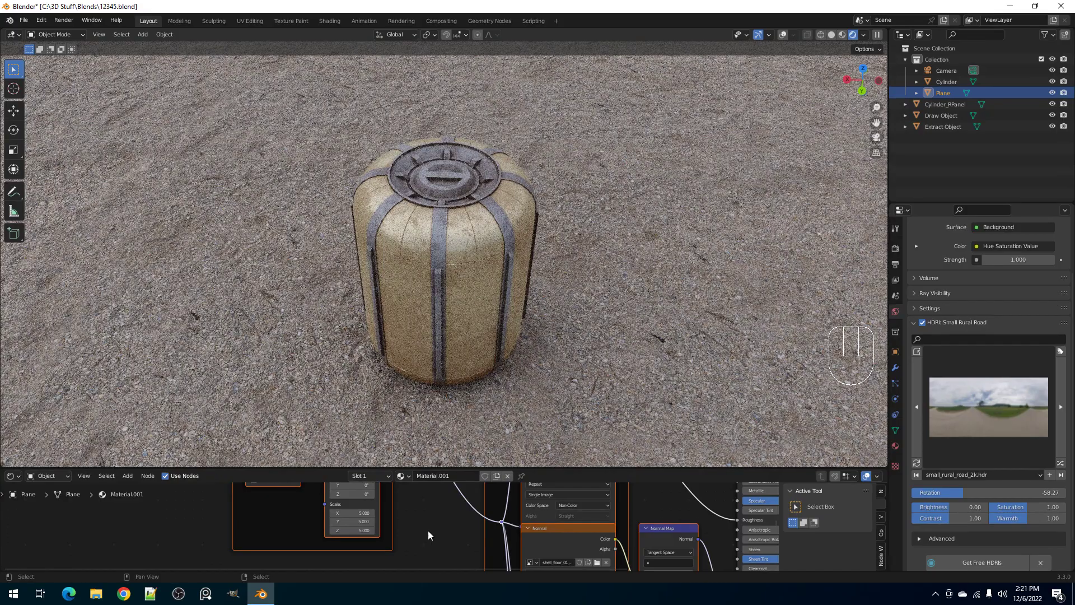
# - Try the Quarry 03 HDRI environment with its rotation set to 91.94
pyautogui.moveTo(550, 369)
pyautogui.mouseDown(button='middle')
pyautogui.moveTo(528, 371)
pyautogui.moveTo(547, 373)
pyautogui.mouseUp(button='middle')
pyautogui.click(1020, 409)
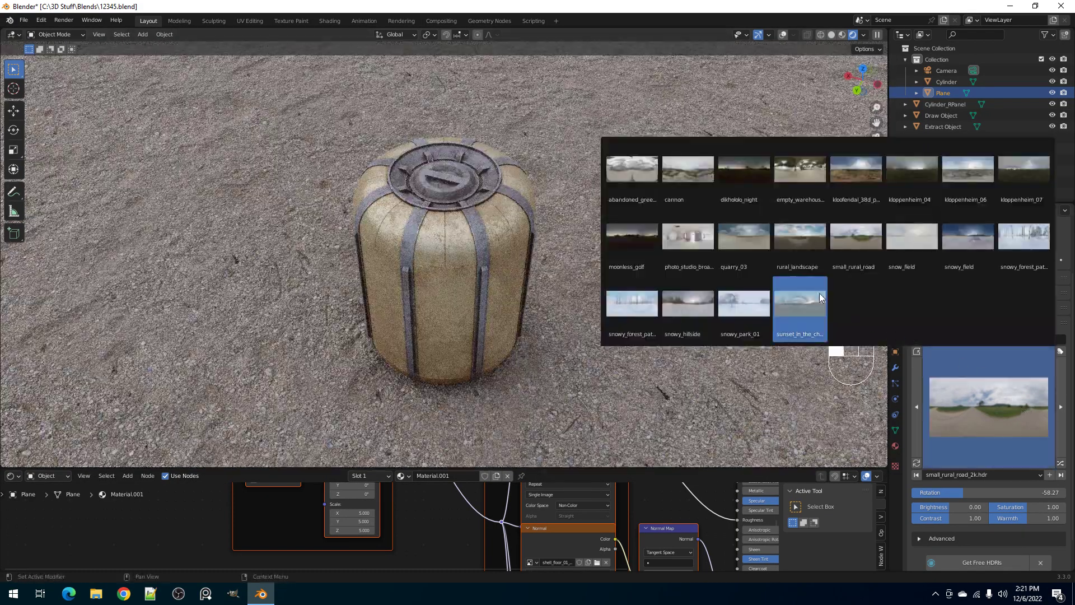
pyautogui.click(776, 246)
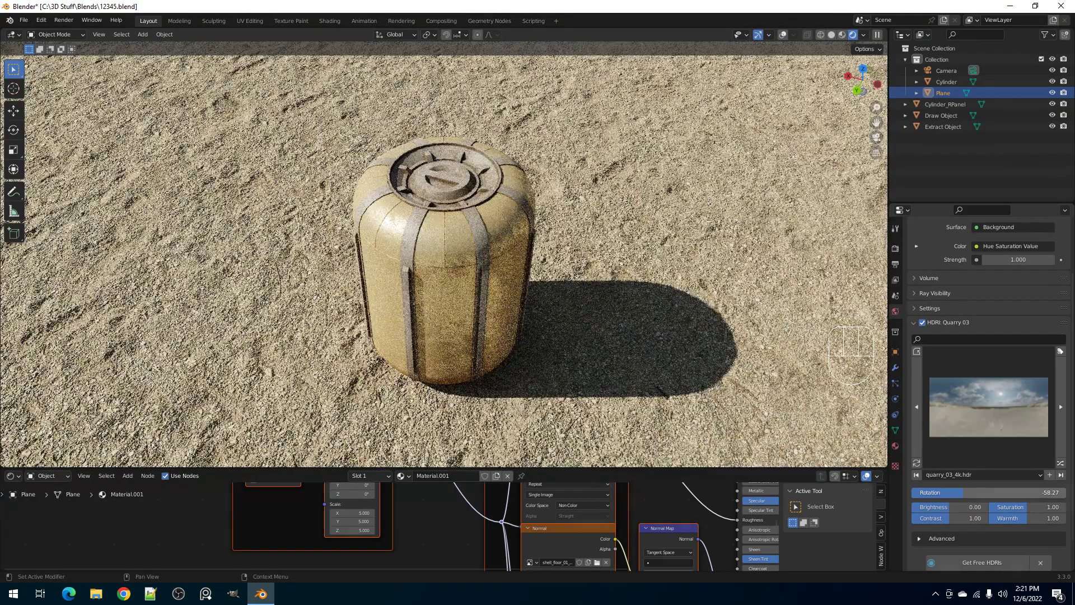
pyautogui.moveTo(969, 492); pyautogui.dragTo(1028, 493)
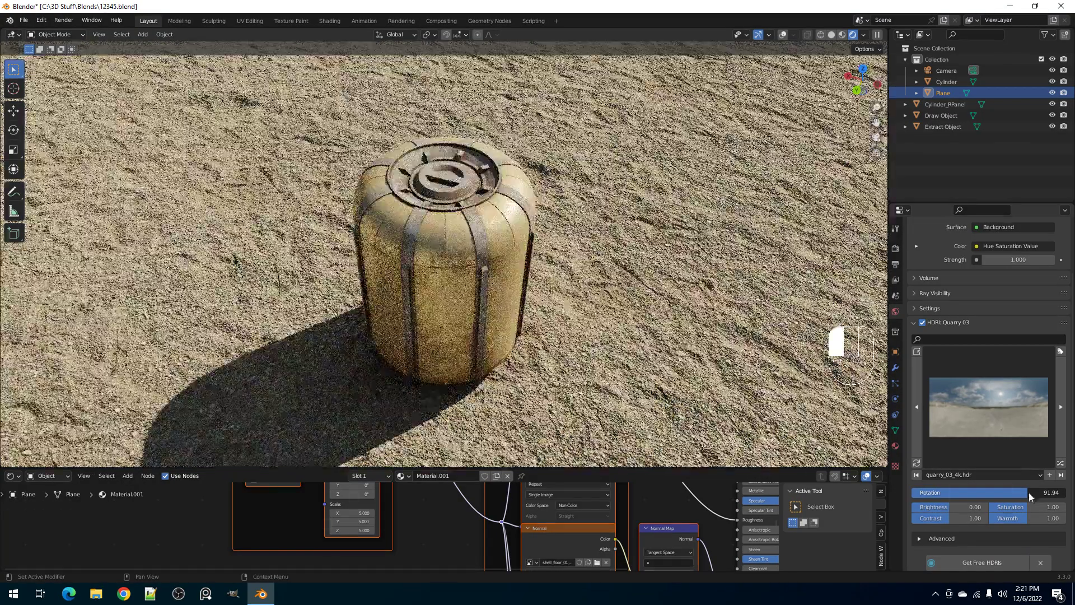
# - Change the HDRI to Kloofendal 38d Partly Cloudy, rotate it to -27.19 and inspect the canister up close
pyautogui.click(988, 408)
pyautogui.click(853, 187)
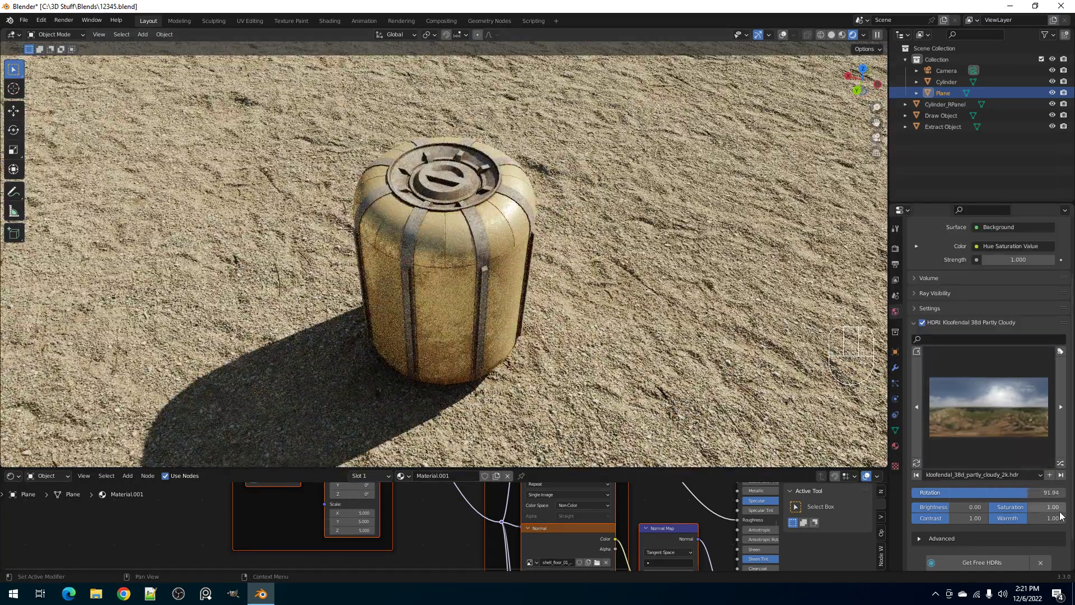
pyautogui.moveTo(1060, 493); pyautogui.dragTo(1010, 493)
pyautogui.scroll(4, 513, 297)
pyautogui.moveTo(513, 300)
pyautogui.mouseDown(button='middle')
pyautogui.moveTo(502, 245)
pyautogui.moveTo(516, 281)
pyautogui.mouseUp(button='middle')
pyautogui.scroll(-2, 515, 281)
# - Switch the viewport to solid shading and hide the ground plane
pyautogui.press('z')
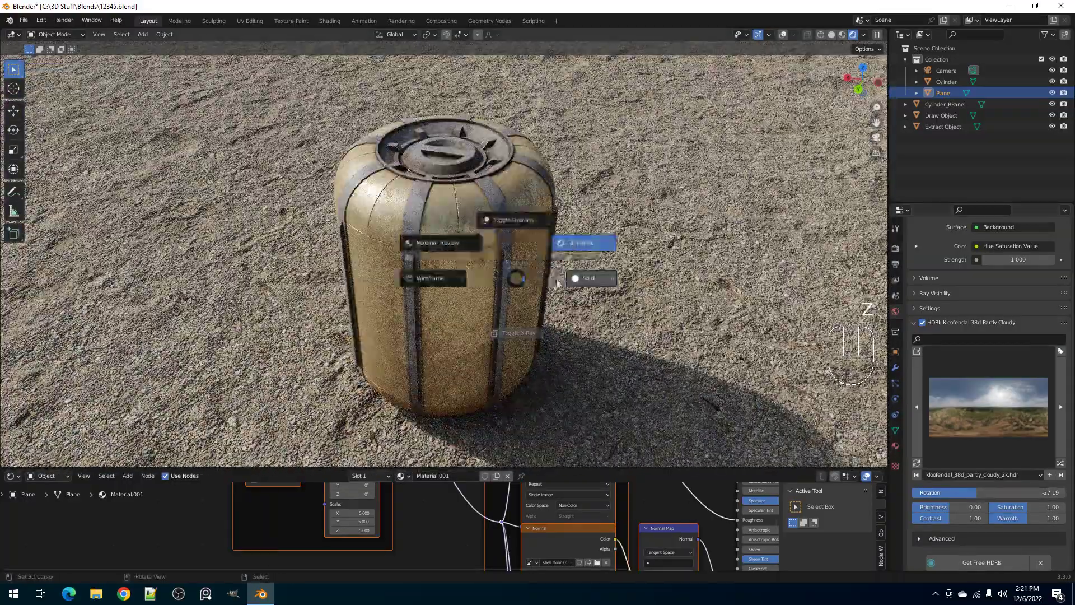
pyautogui.click(587, 270)
pyautogui.rightClick(588, 270)
pyautogui.press('h')
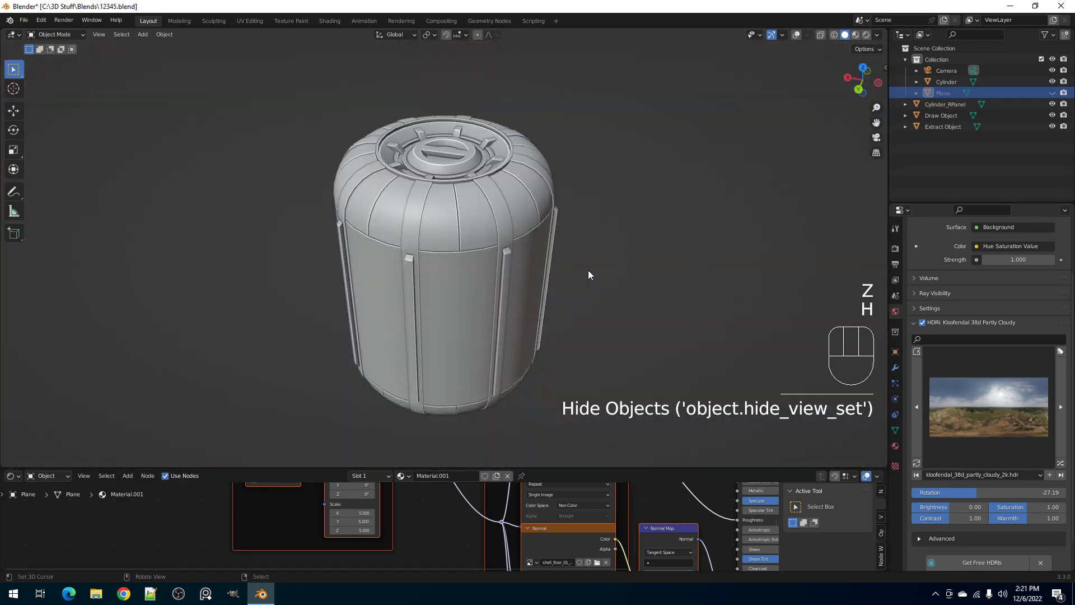
# - In a maximized viewport with overlays on, select the Extract Object strips and deselect all of their mesh elements
pyautogui.hotkey('ctrl', 'space')
pyautogui.rightClick(502, 257)
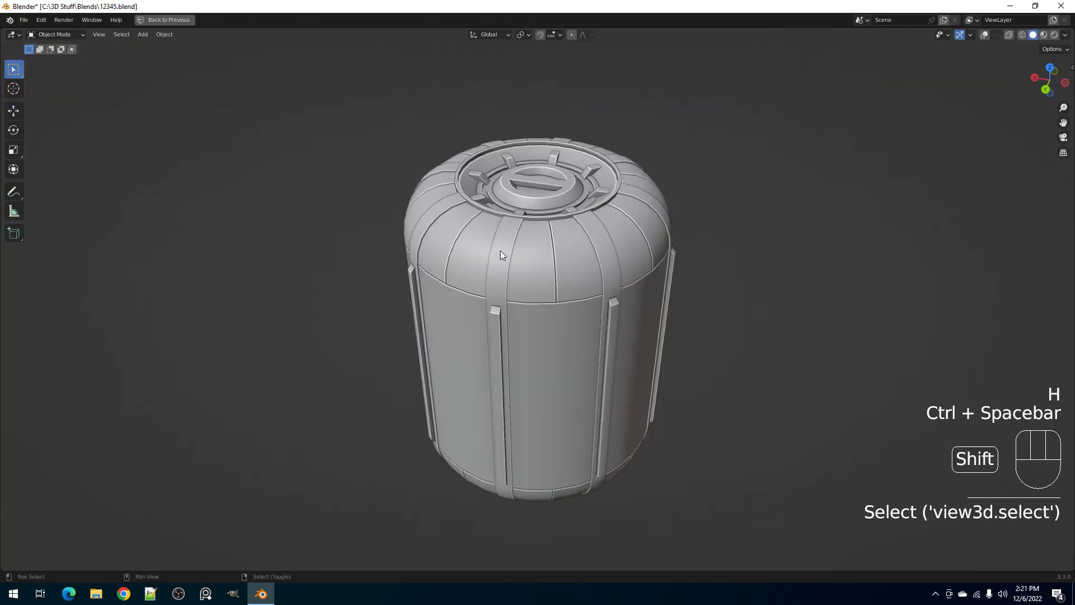
pyautogui.hotkey('shift', 'alt', 'z')
pyautogui.moveTo(559, 280); pyautogui.dragTo(536, 262, button='middle')
pyautogui.press('Tab')
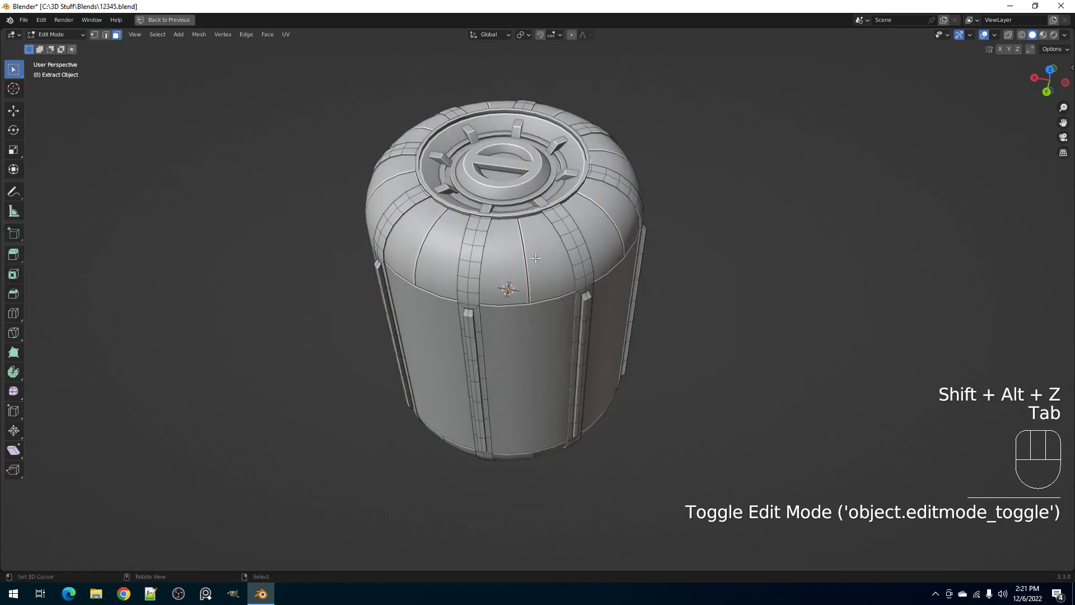
pyautogui.hotkey('alt', 'a')
pyautogui.press('Tab')
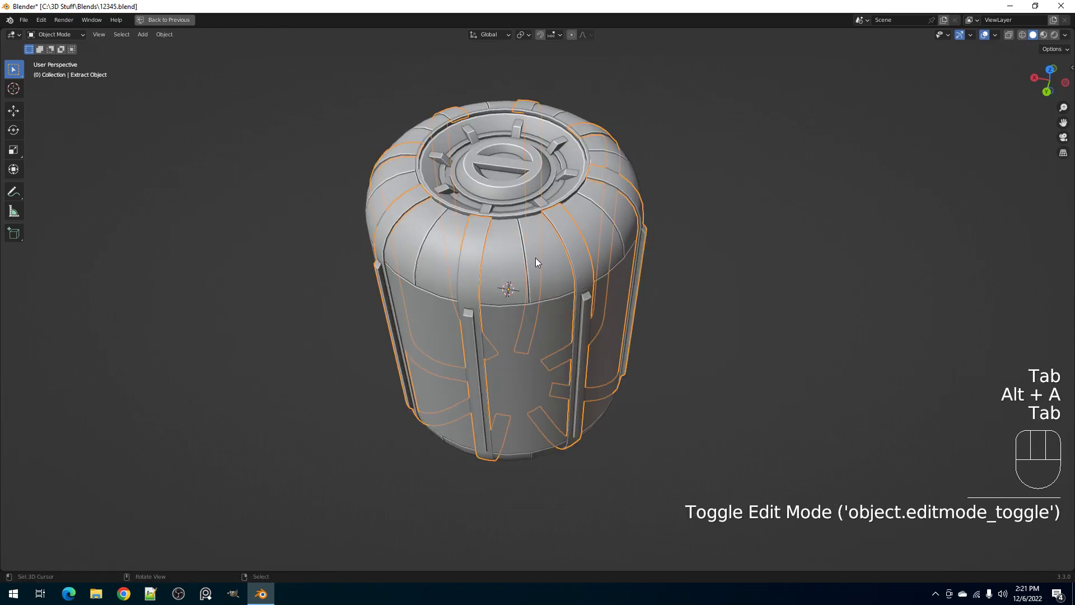
# - Examine the strips' mesh in Edit Mode, return to Object Mode and restore the layout with the material nodes in view
pyautogui.moveTo(534, 277)
pyautogui.mouseDown(button='middle')
pyautogui.moveTo(525, 237)
pyautogui.moveTo(519, 289)
pyautogui.mouseUp(button='middle')
pyautogui.press('Tab')
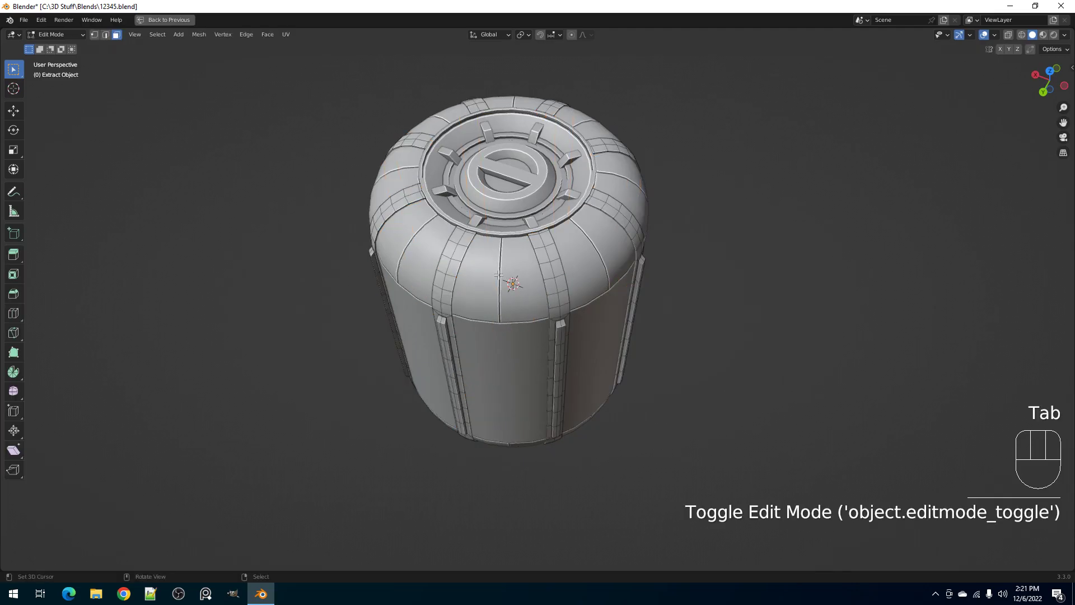
pyautogui.scroll(2, 493, 277)
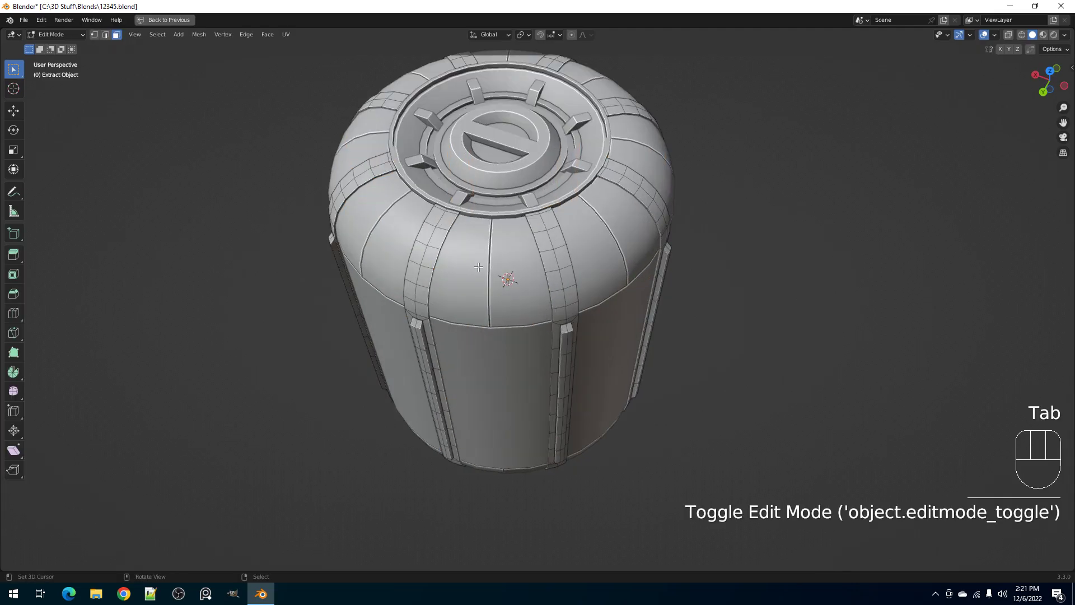
pyautogui.press('Tab')
pyautogui.hotkey('ctrl', 'space')
pyautogui.moveTo(314, 563); pyautogui.dragTo(322, 525, button='middle')
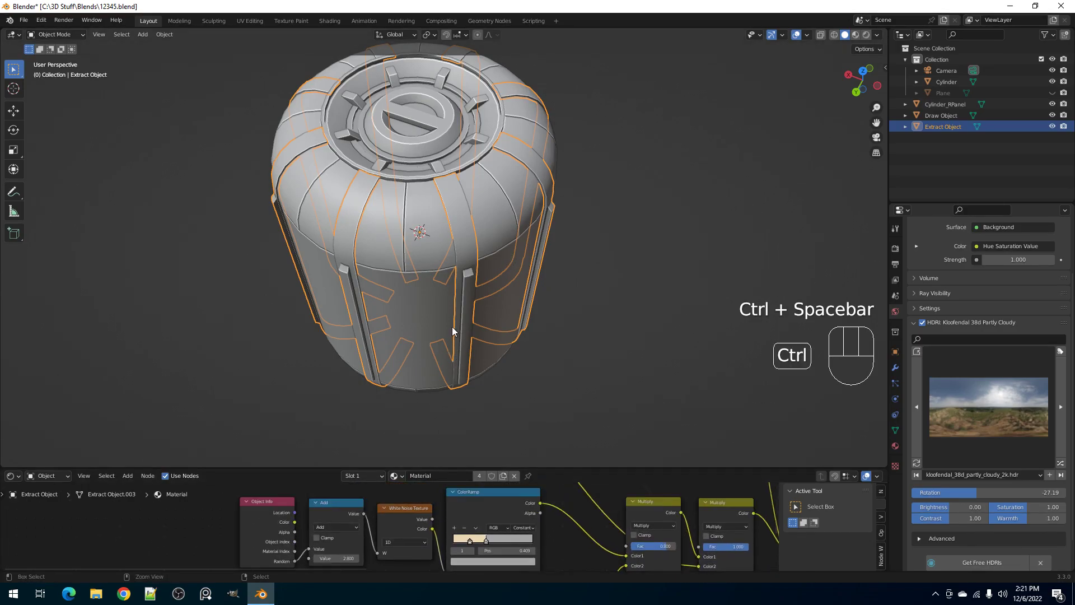
# - Maximize the viewport and examine the meshes of the canister's outer parts in Edit Mode
pyautogui.hotkey('ctrl', 'space')
pyautogui.click(485, 299)
pyautogui.press('Tab')
pyautogui.moveTo(485, 299); pyautogui.dragTo(496, 298, button='middle')
pyautogui.hotkey('alt', 'a')
pyautogui.press('Tab')
pyautogui.click(453, 211)
pyautogui.press('Tab')
pyautogui.press('Tab')
# - Assign a darker gray vertex color to the whole Cylinder_RPanel mesh, using the Vertex Color layer
pyautogui.click(504, 225)
pyautogui.press('Tab')
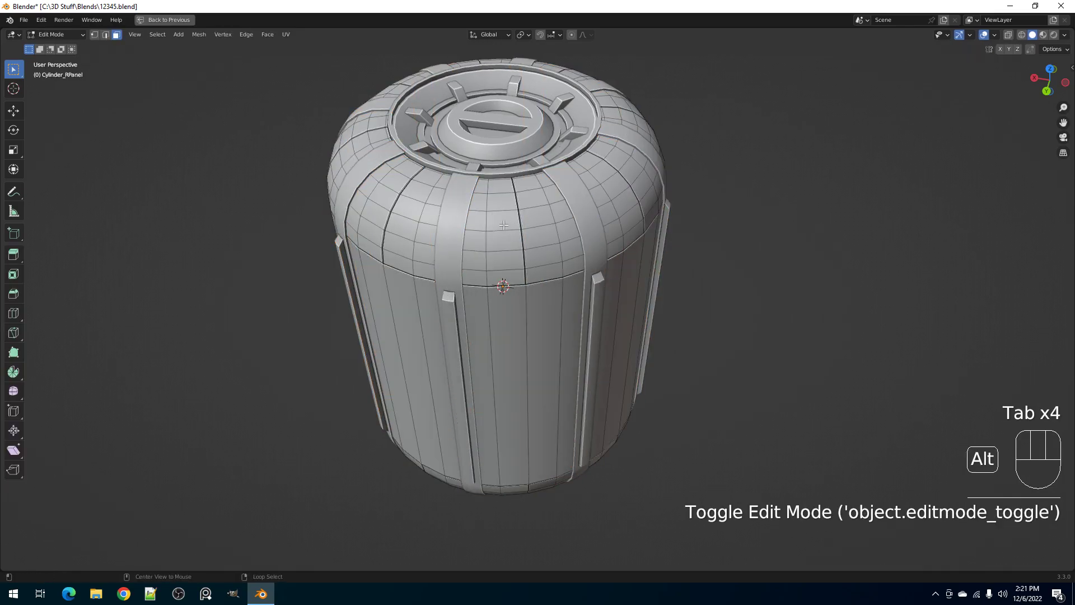
pyautogui.hotkey('alt', 'a')
pyautogui.press('a')
pyautogui.hotkey('ctrl', 'shift', 'x')
pyautogui.moveTo(532, 210)
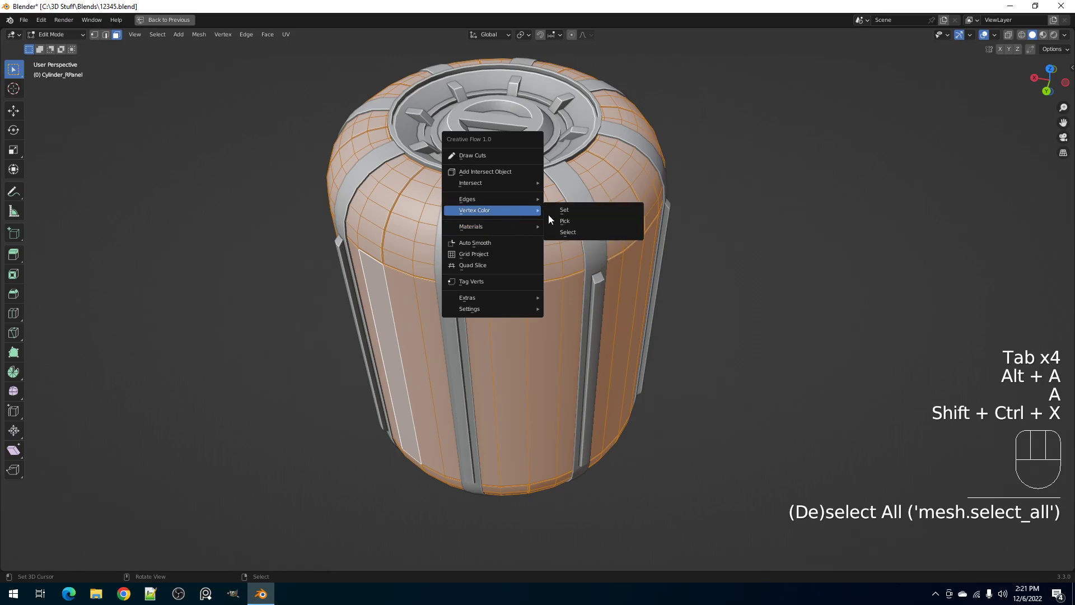
pyautogui.click(594, 210)
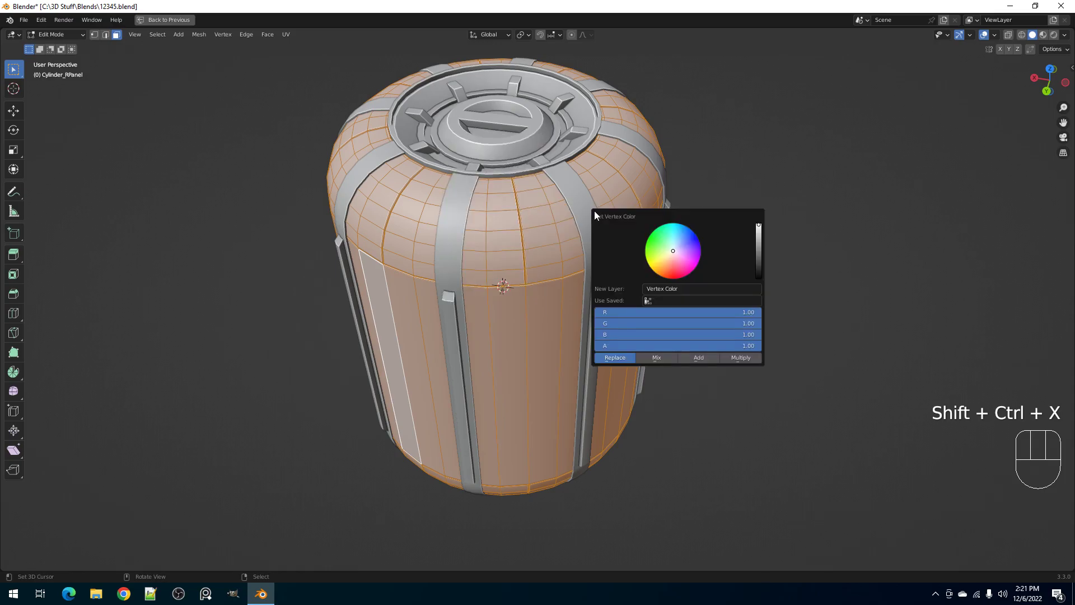
pyautogui.moveTo(759, 248); pyautogui.dragTo(759, 242)
pyautogui.press('Tab')
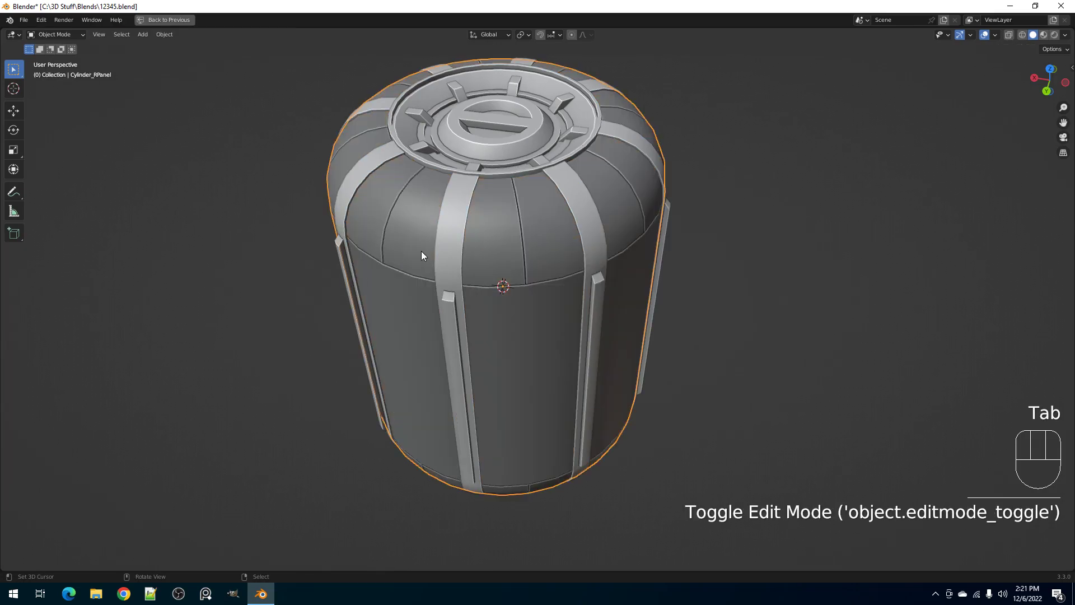
# - Set the vertex color of all the Extract Object strips to light gray, RGB 0.86
pyautogui.click(459, 205)
pyautogui.press('Tab')
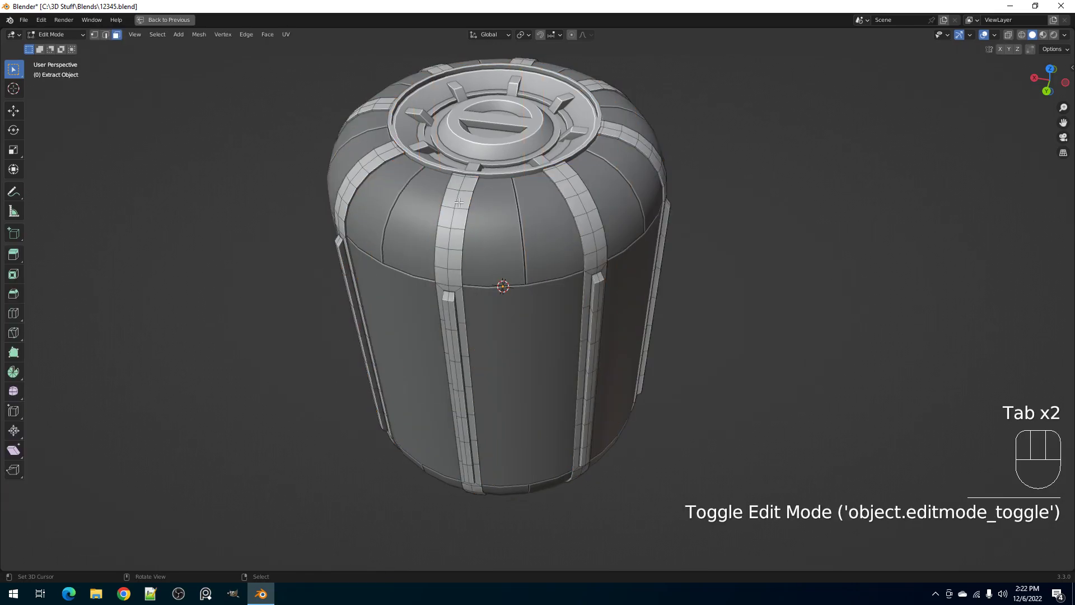
pyautogui.press('a')
pyautogui.hotkey('ctrl', 'shift', 'x')
pyautogui.moveTo(543, 193)
pyautogui.click(594, 194)
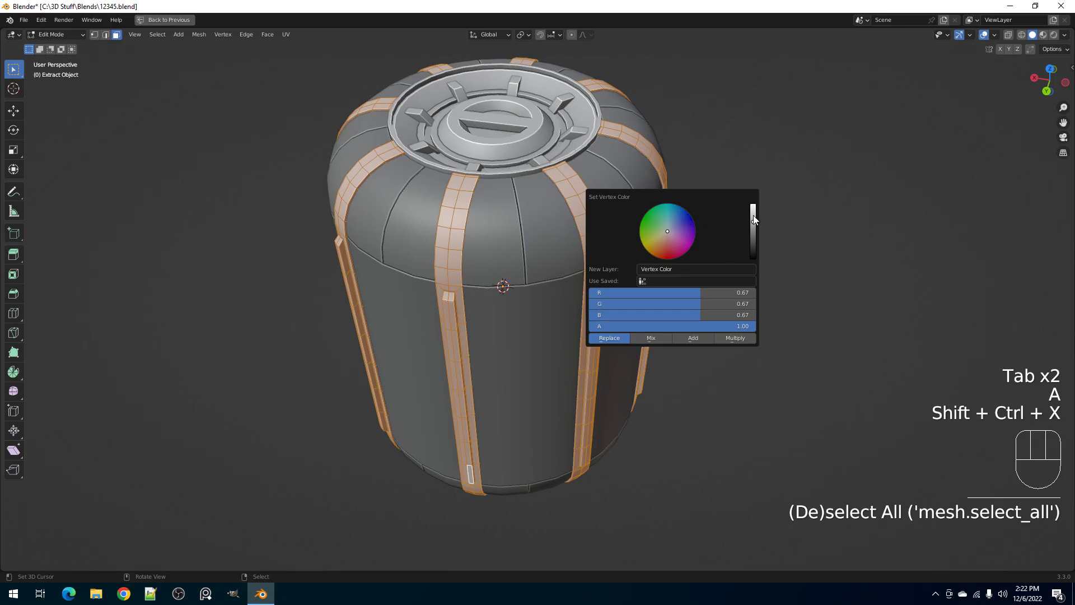
pyautogui.click(753, 214)
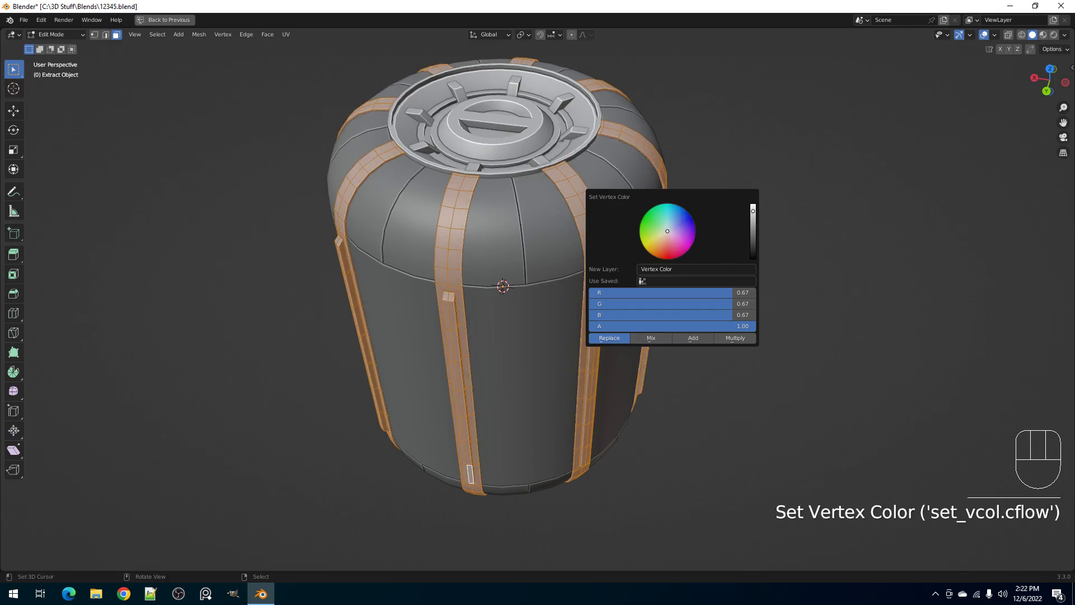
pyautogui.press('Tab')
# - Set the vertex color of the entire Cylinder lid mesh to light gray, RGB 0.86
pyautogui.rightClick(483, 152)
pyautogui.press('Tab')
pyautogui.moveTo(482, 153); pyautogui.dragTo(487, 192, button='middle')
pyautogui.press('a')
pyautogui.hotkey('ctrl', 'shift', 'x')
pyautogui.click(614, 202)
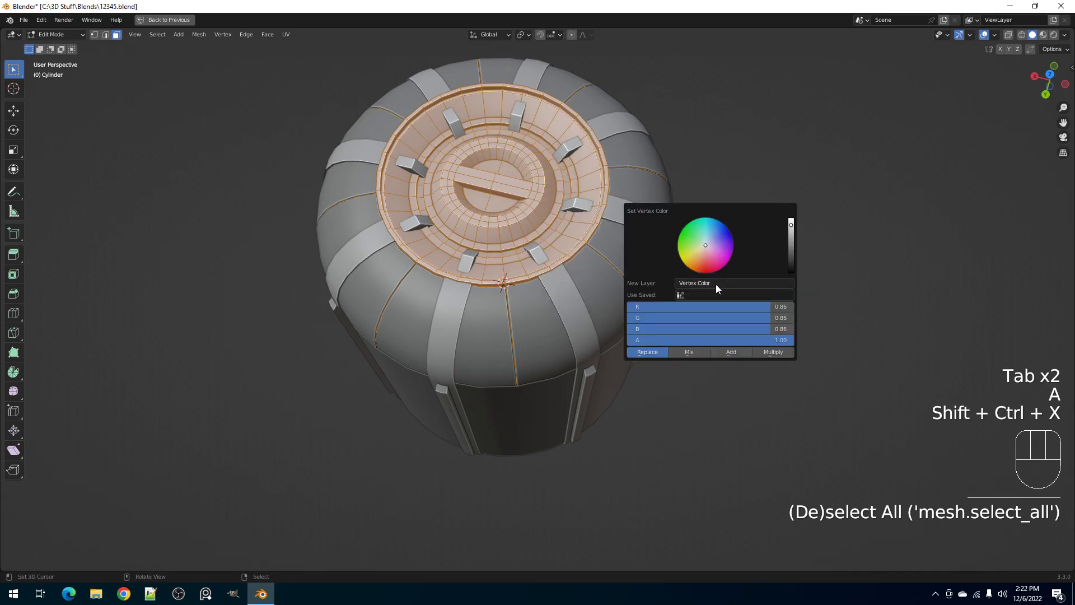
pyautogui.click(662, 349)
pyautogui.press('Tab')
# - Apply the Set Vertex Color operation to all faces of the Draw Object blocks around the lid
pyautogui.click(592, 210)
pyautogui.press('Tab')
pyautogui.press('a')
pyautogui.press('Tab')
pyautogui.click(583, 203)
pyautogui.press('Tab')
pyautogui.press('a')
pyautogui.hotkey('ctrl', 'shift', 'x')
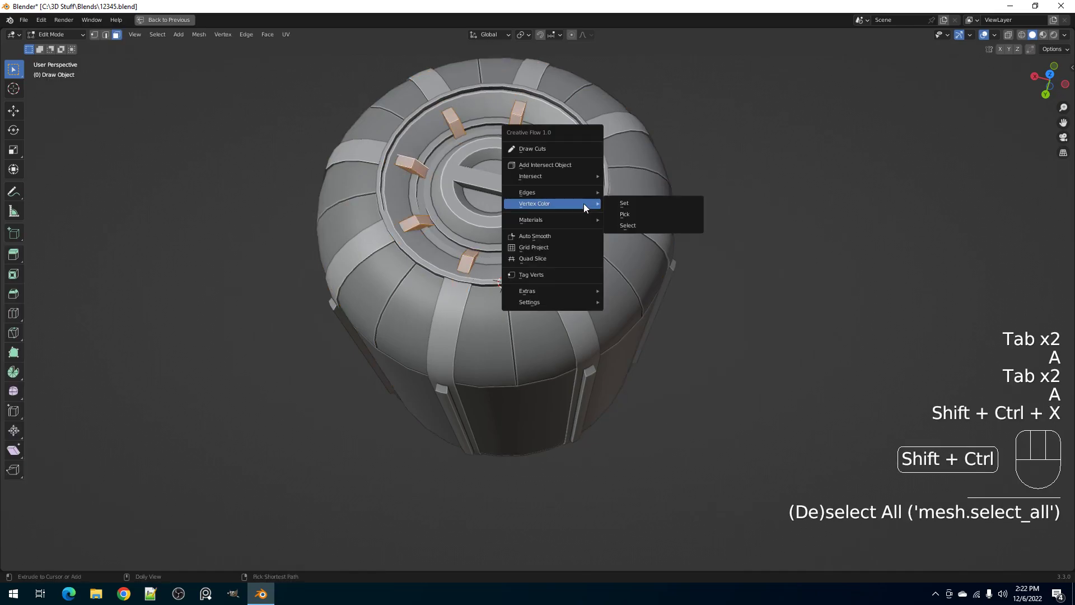
pyautogui.click(632, 202)
pyautogui.press('Tab')
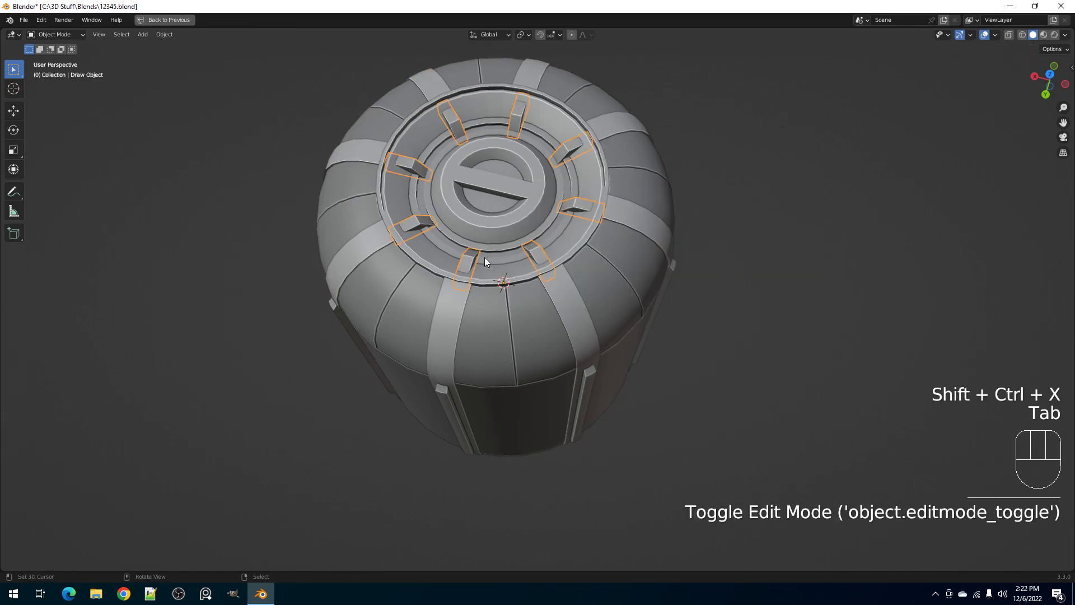
# - Select all the canister parts with Select Grouped and run Apply Mesh on them
pyautogui.hotkey('shift', 'g')
pyautogui.click(551, 234)
pyautogui.hotkey('ctrl', 'shift', 'x')
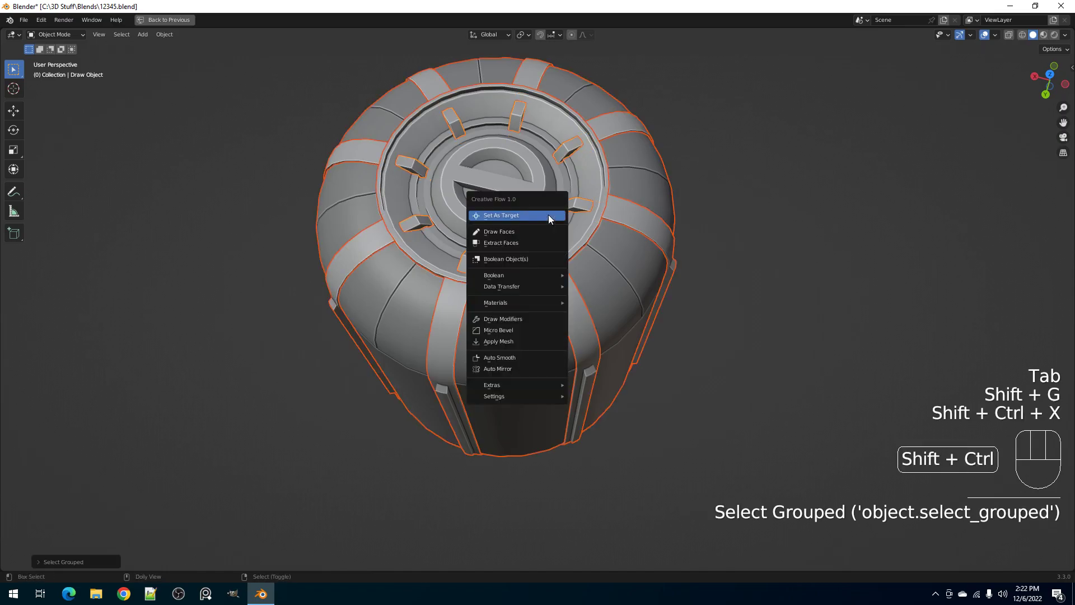
pyautogui.click(516, 339)
# - Join the selected canister parts into the Cylinder object with Random Flow's Join Objects, leaving Apply All Modifiers off
pyautogui.moveTo(516, 336); pyautogui.dragTo(525, 223, button='middle')
pyautogui.hotkey('shift', 'q')
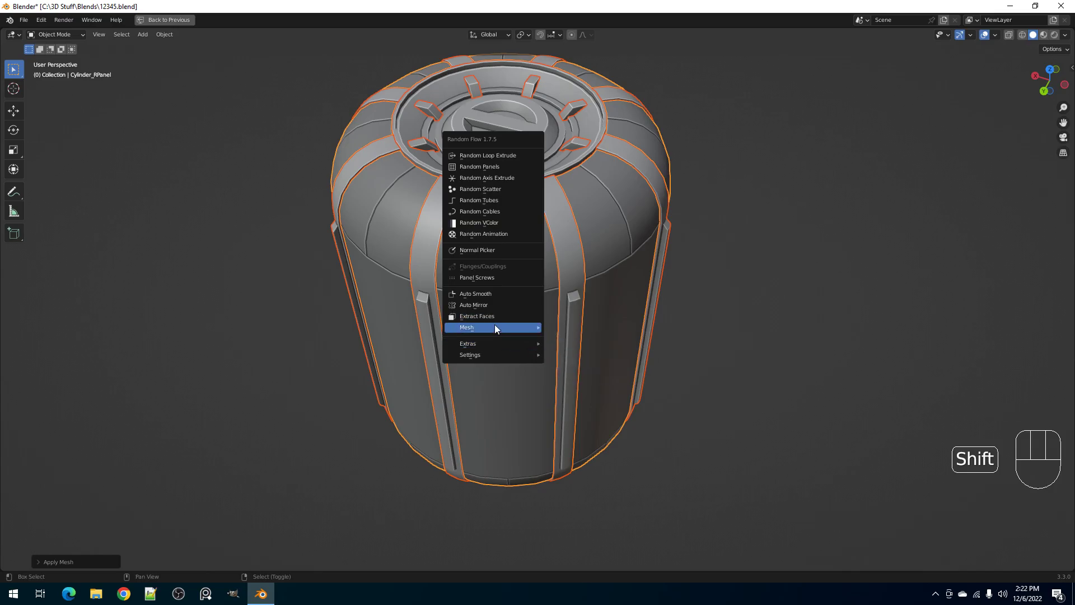
pyautogui.moveTo(495, 327)
pyautogui.click(567, 330)
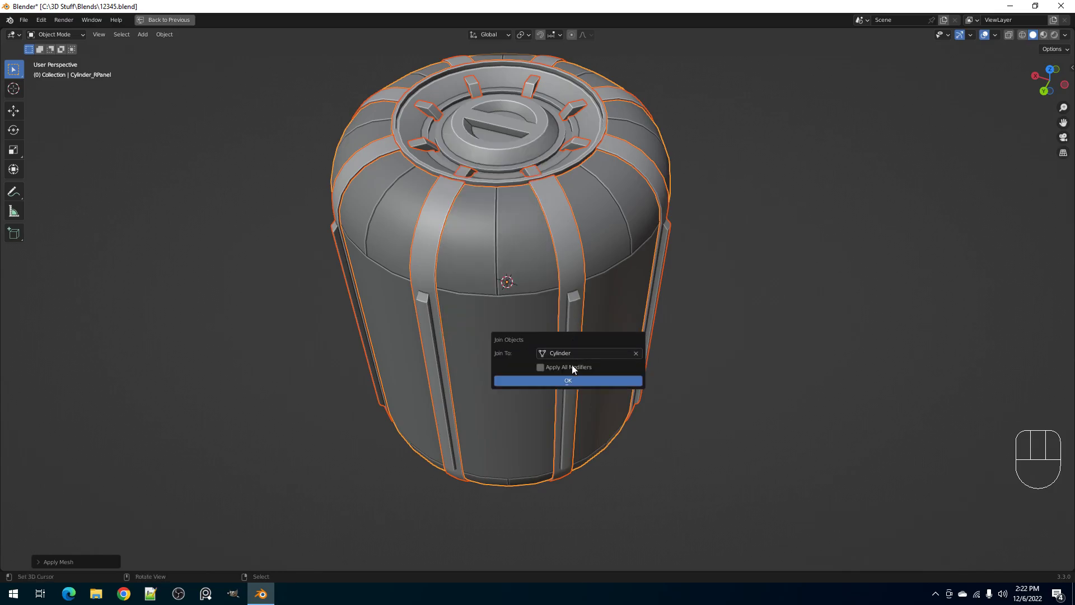
pyautogui.click(569, 379)
pyautogui.hotkey('alt', 'a')
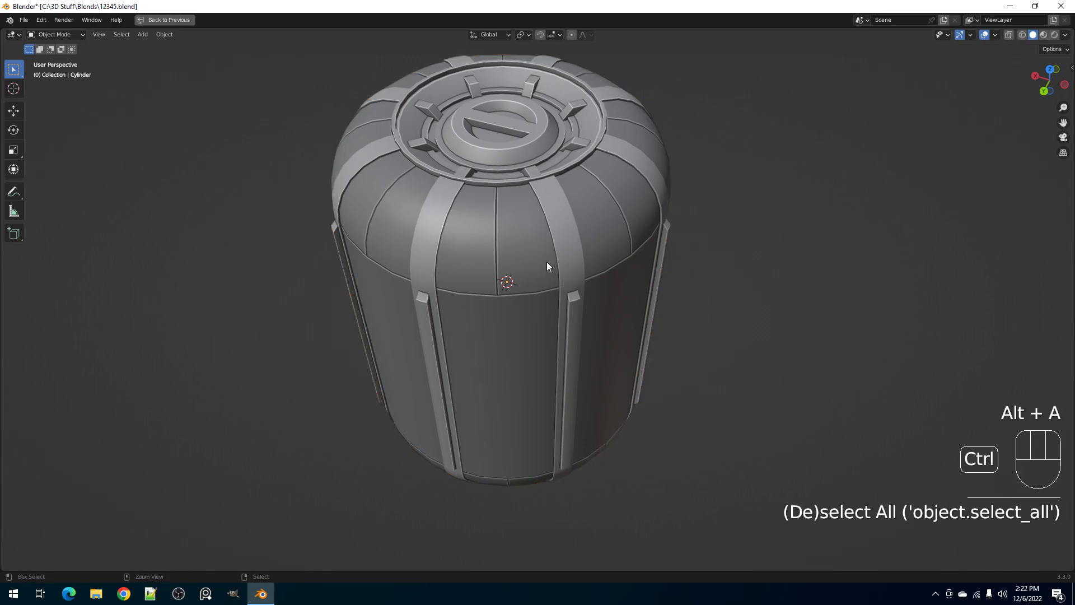
# - Restore the full layout, switch to rendered shading and unhide the ground plane
pyautogui.hotkey('ctrl', 'space')
pyautogui.press('z')
pyautogui.click(570, 215)
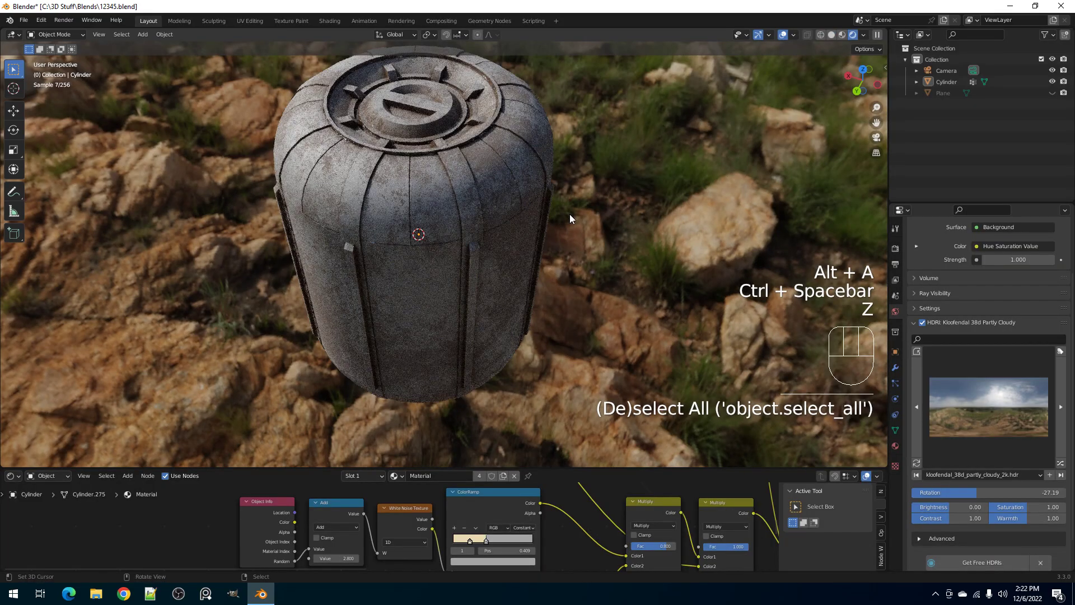
pyautogui.hotkey('alt', 'h')
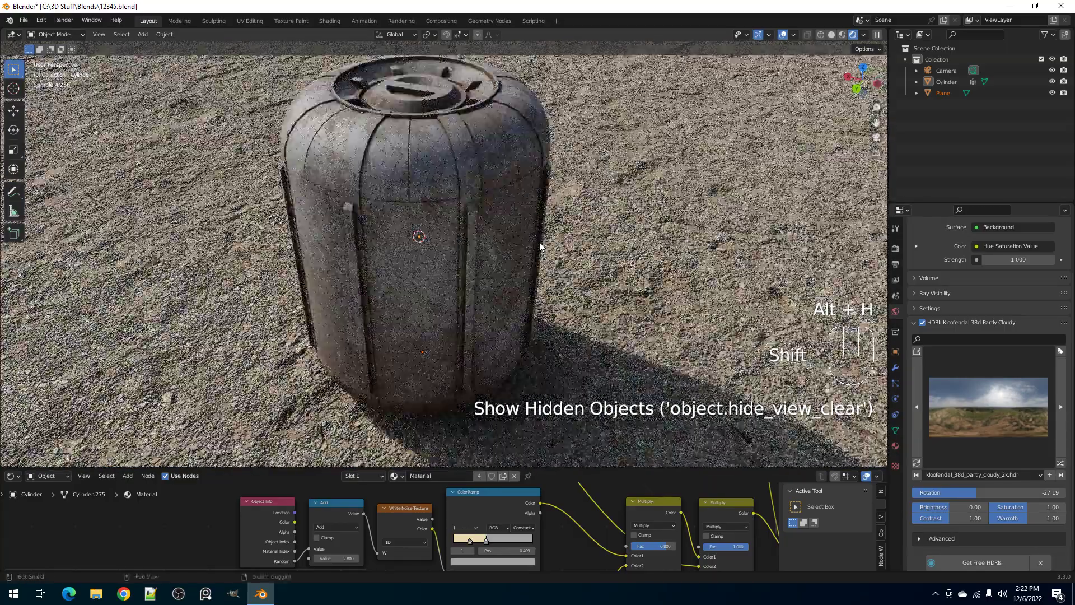
pyautogui.keyDown('shift'); pyautogui.moveTo(541, 245); pyautogui.dragTo(569, 264, button='middle'); pyautogui.keyUp('shift')
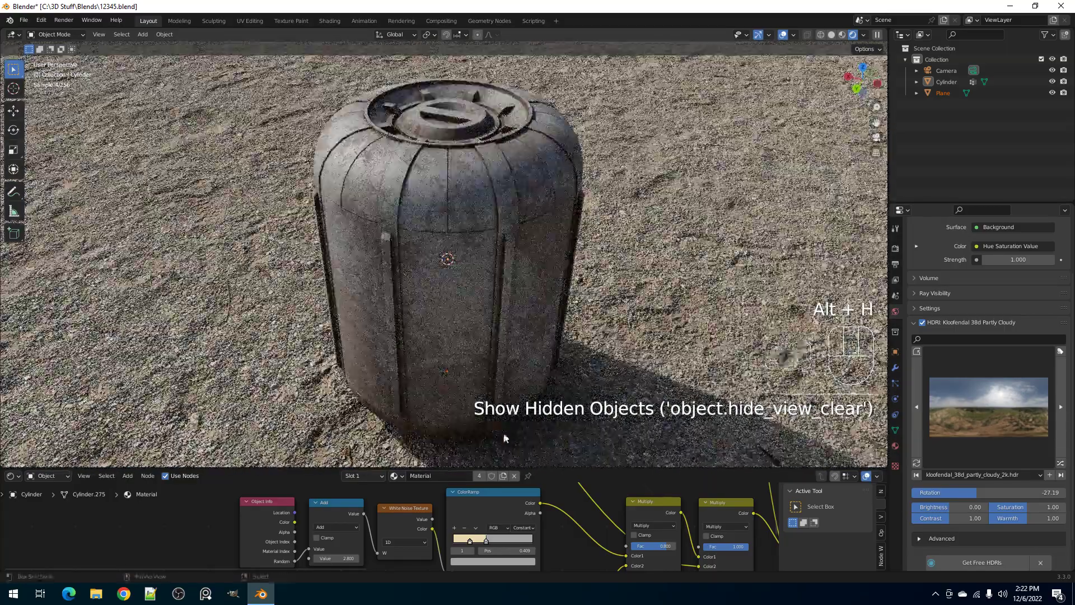
pyautogui.scroll(-3, 427, 516)
# - Add a Vertex Color attribute node to the material and connect its Color to the constant ColorRamp's Fac
pyautogui.press('z')
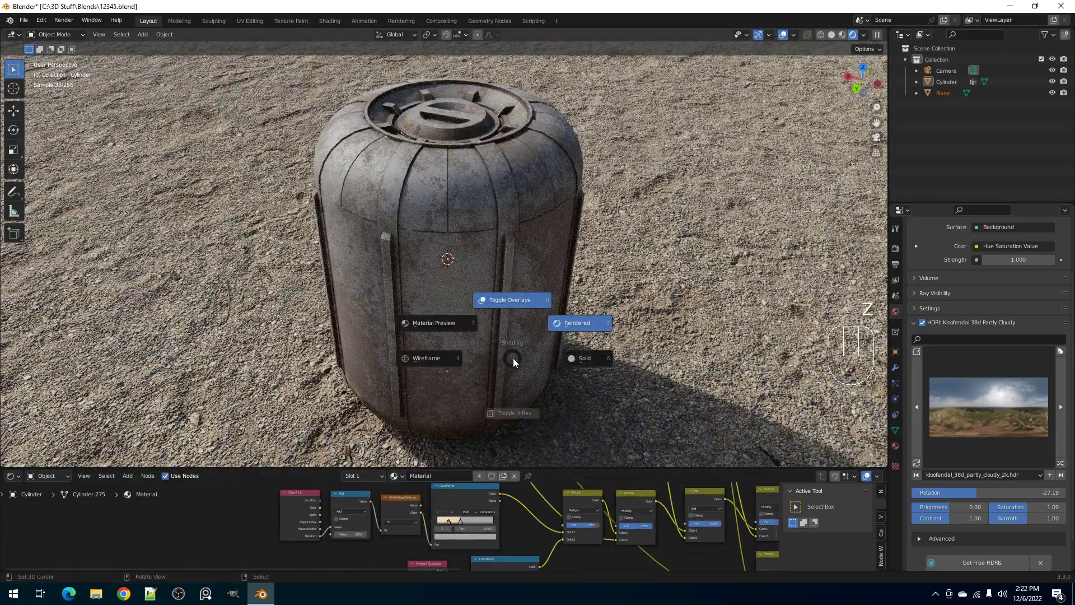
pyautogui.click(589, 351)
pyautogui.hotkey('ctrl', 'space')
pyautogui.scroll(3, 428, 445)
pyautogui.hotkey('shift', 'a')
pyautogui.moveTo(337, 306)
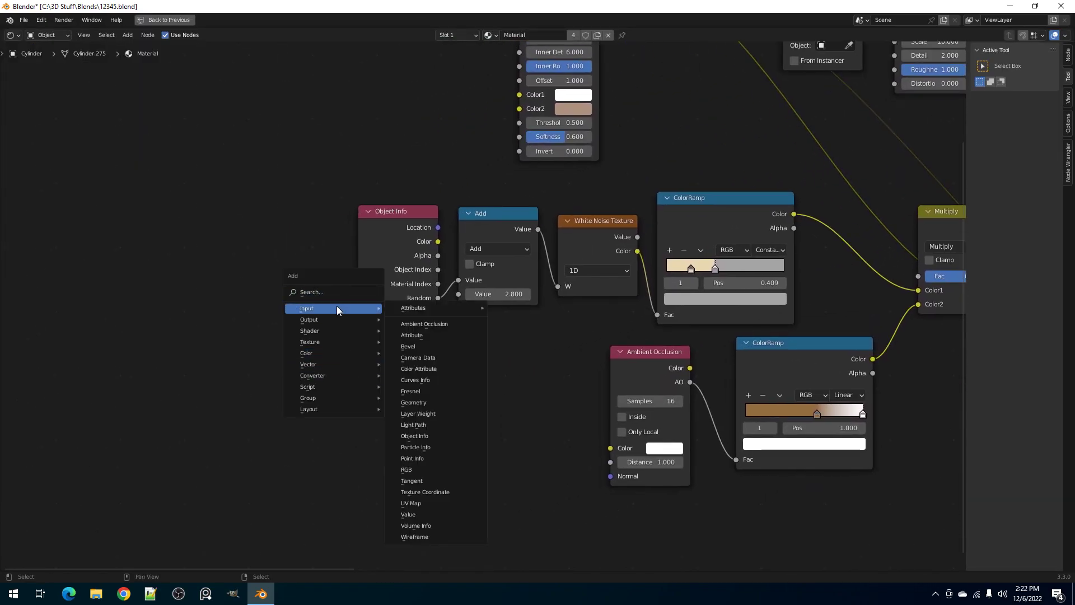
pyautogui.moveTo(411, 308)
pyautogui.click(519, 307)
pyautogui.click(365, 351)
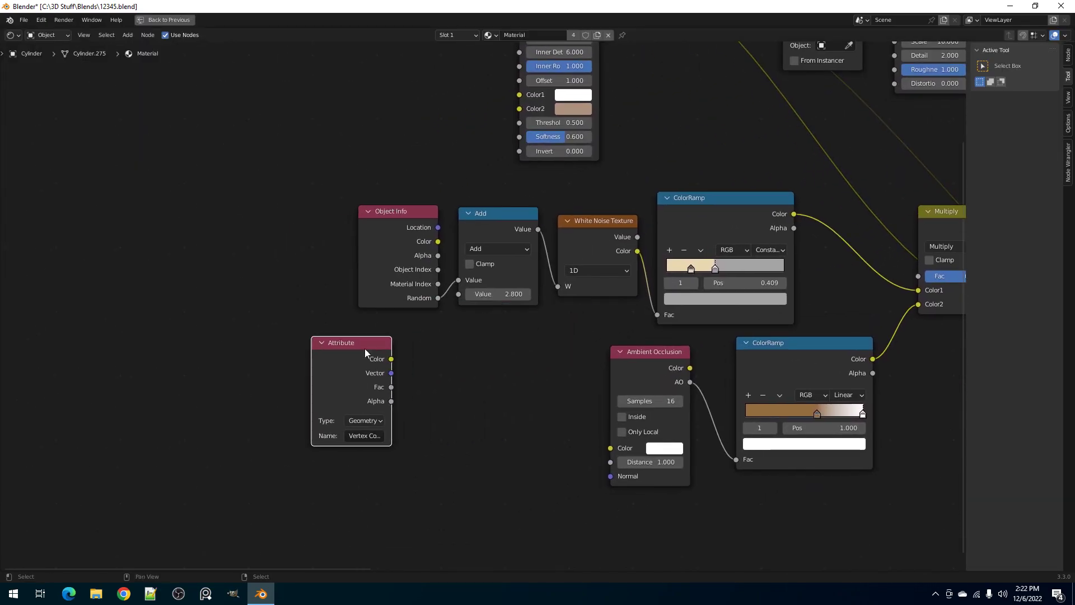
pyautogui.moveTo(392, 360); pyautogui.dragTo(659, 315)
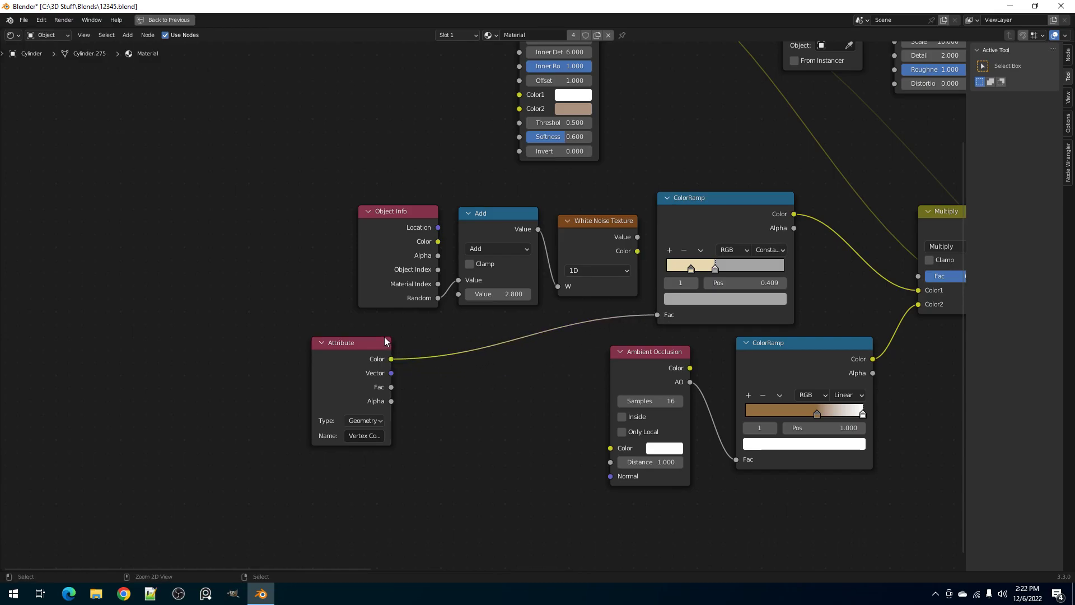
# - Restore the layout and check the vertex-color-driven canister material in rendered shading
pyautogui.hotkey('ctrl', 'space')
pyautogui.press('z')
pyautogui.click(482, 253)
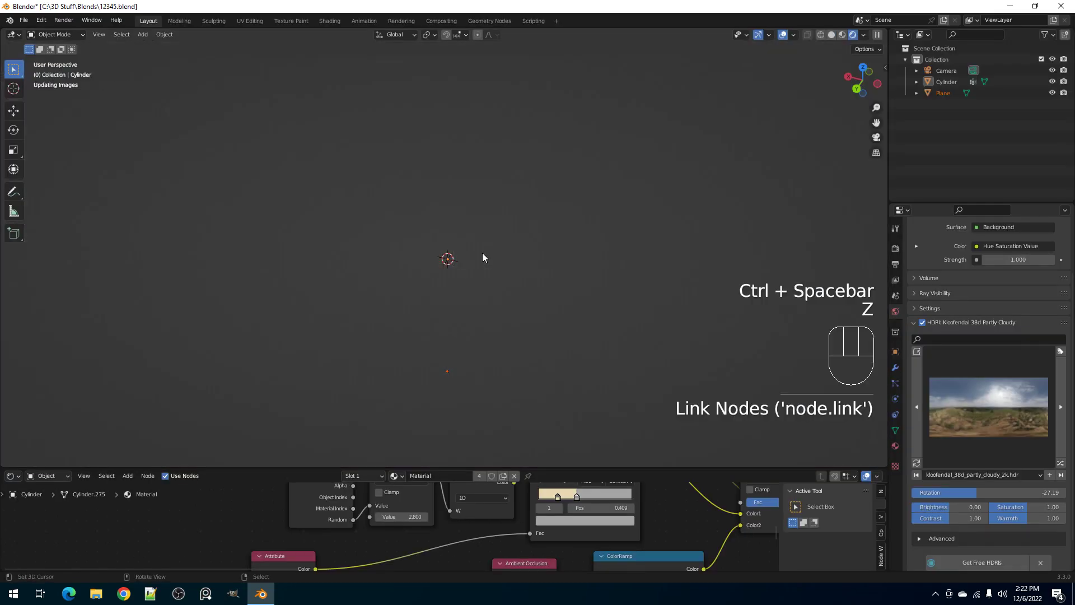
pyautogui.scroll(-2, 329, 532)
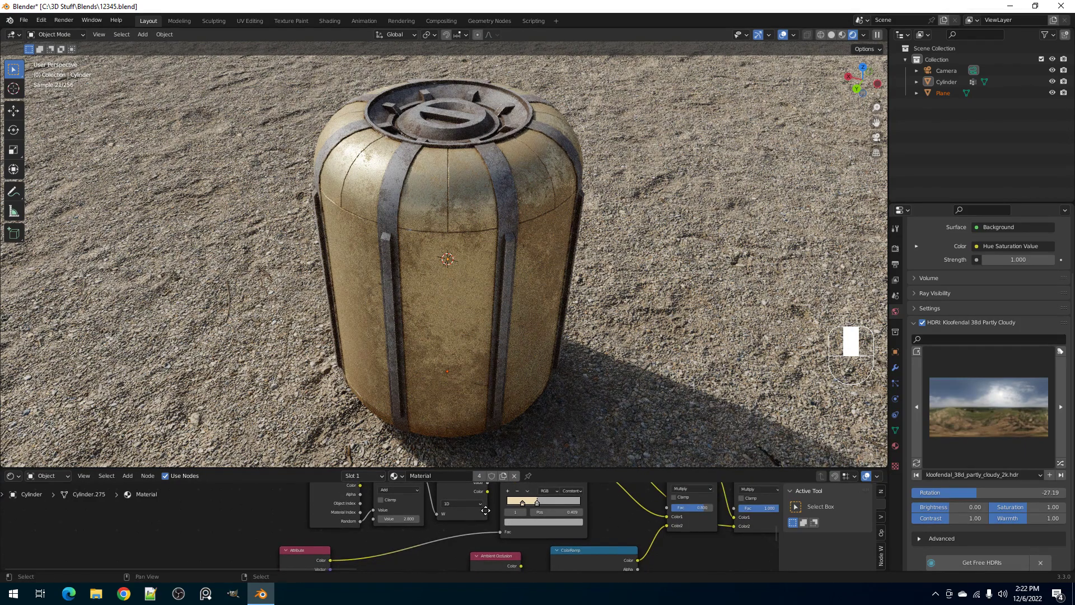
# - Delete the Object Info, Add and White Noise Texture nodes and place the Attribute node beside the ColorRamp
pyautogui.press('z')
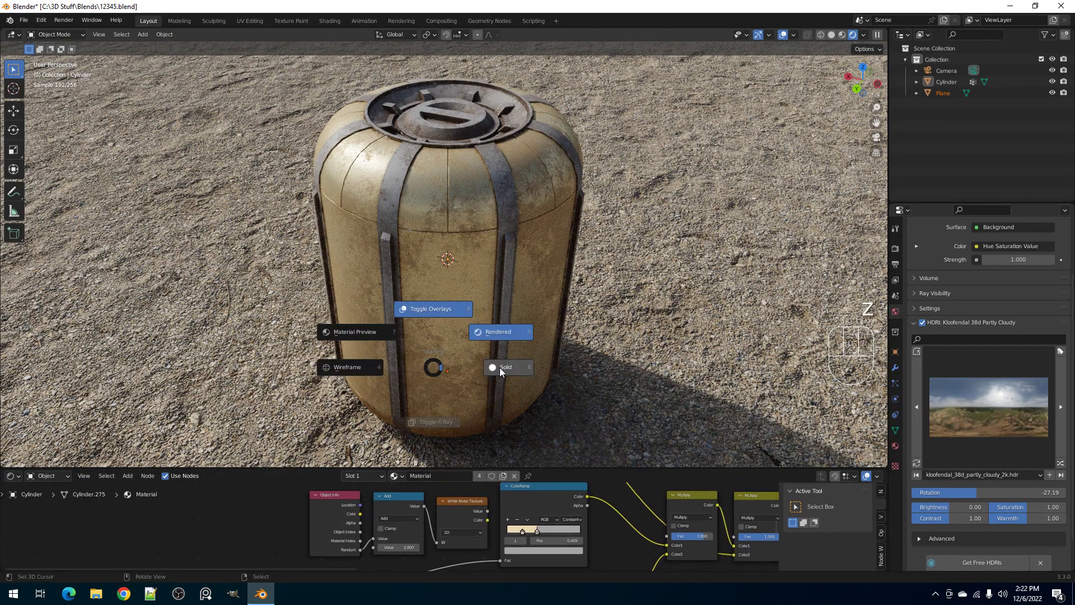
pyautogui.click(499, 367)
pyautogui.click(337, 490)
pyautogui.rightClick(348, 499)
pyautogui.keyDown('shift'); pyautogui.rightClick(401, 500); pyautogui.keyUp('shift')
pyautogui.keyDown('shift'); pyautogui.rightClick(452, 507); pyautogui.keyUp('shift')
pyautogui.press('x')
pyautogui.scroll(-5, 399, 525)
pyautogui.scroll(1, 412, 524)
pyautogui.moveTo(329, 552)
pyautogui.mouseDown()
pyautogui.moveTo(435, 494)
pyautogui.moveTo(415, 509)
pyautogui.moveTo(421, 544)
pyautogui.mouseUp()
# - Inspect the canister from a lower angle in rendered shading
pyautogui.press('z')
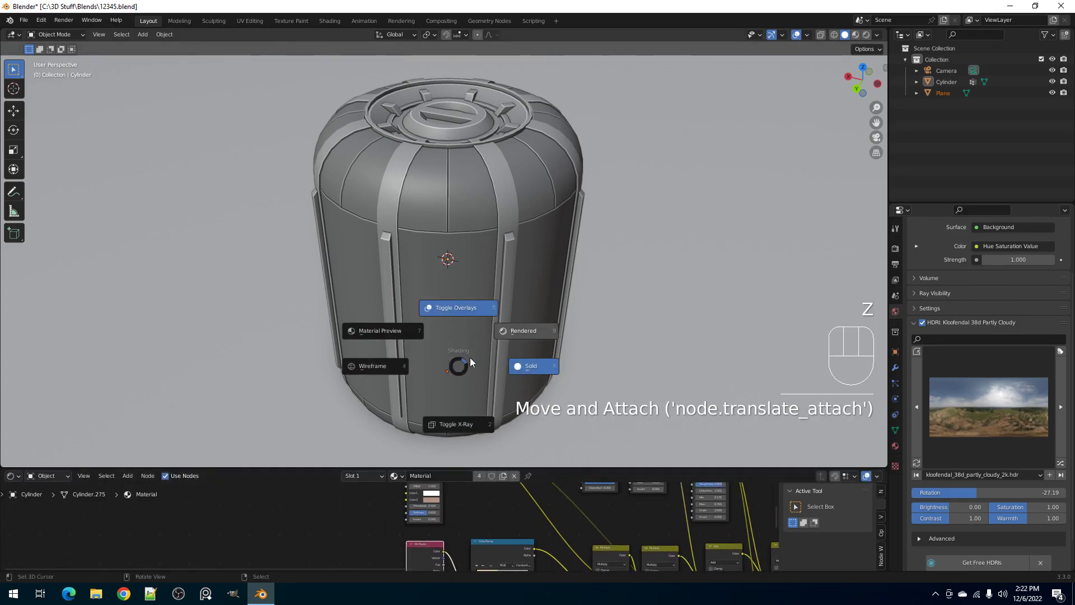
pyautogui.click(517, 324)
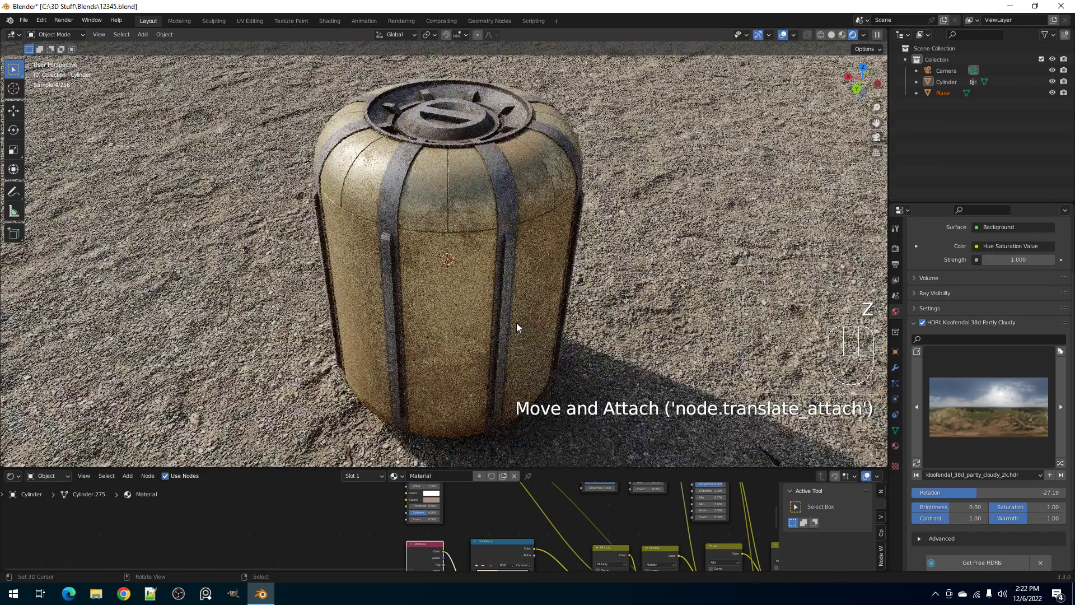
pyautogui.moveTo(502, 264); pyautogui.dragTo(496, 257, button='middle')
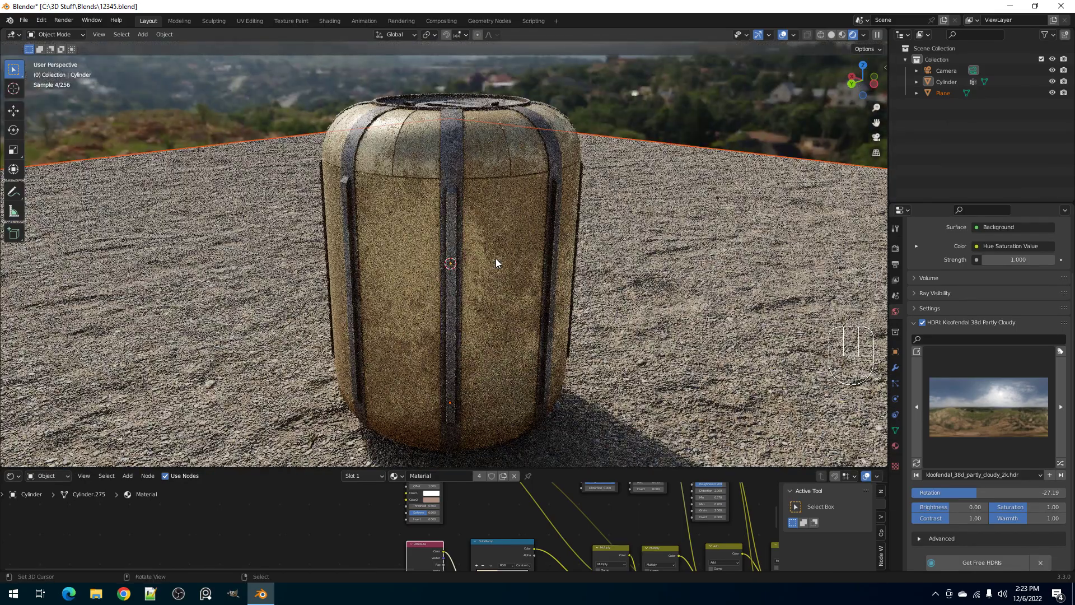
# - Switch to solid shading and open the Cylinder mesh in Edit Mode with nothing selected
pyautogui.press('z')
pyautogui.click(559, 251)
pyautogui.click(515, 240)
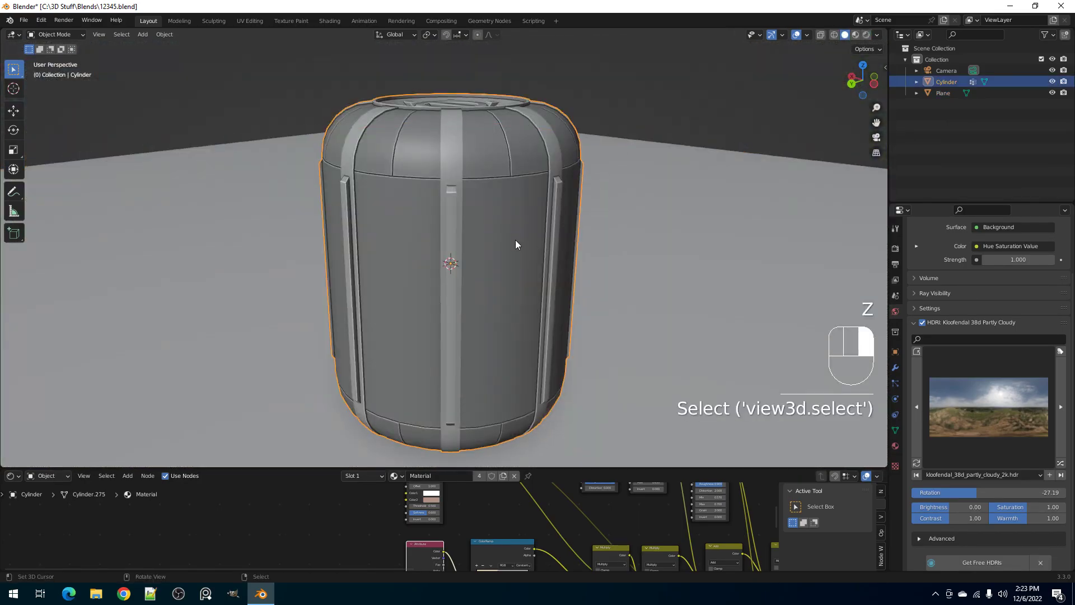
pyautogui.press('Tab')
pyautogui.hotkey('shift', 'alt', 'z')
pyautogui.hotkey('shift', 'alt', 'z')
pyautogui.hotkey('alt', 'a')
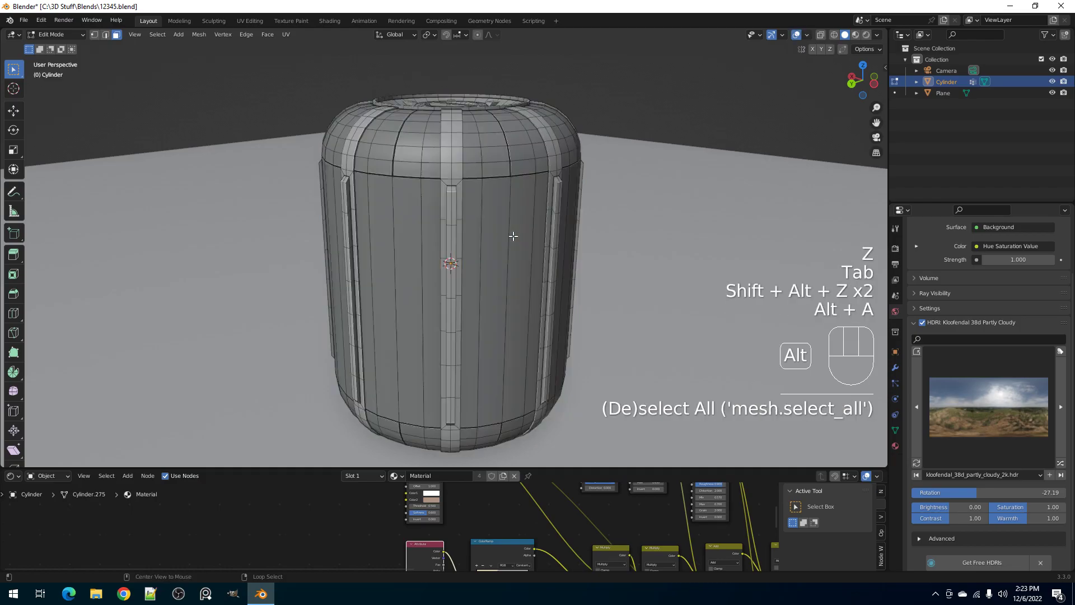
# - Cut a centered edge loop around the canister's body panels and bevel it into a wide horizontal band
pyautogui.hotkey('ctrl', 'r')
pyautogui.click(486, 301)
pyautogui.rightClick(482, 262)
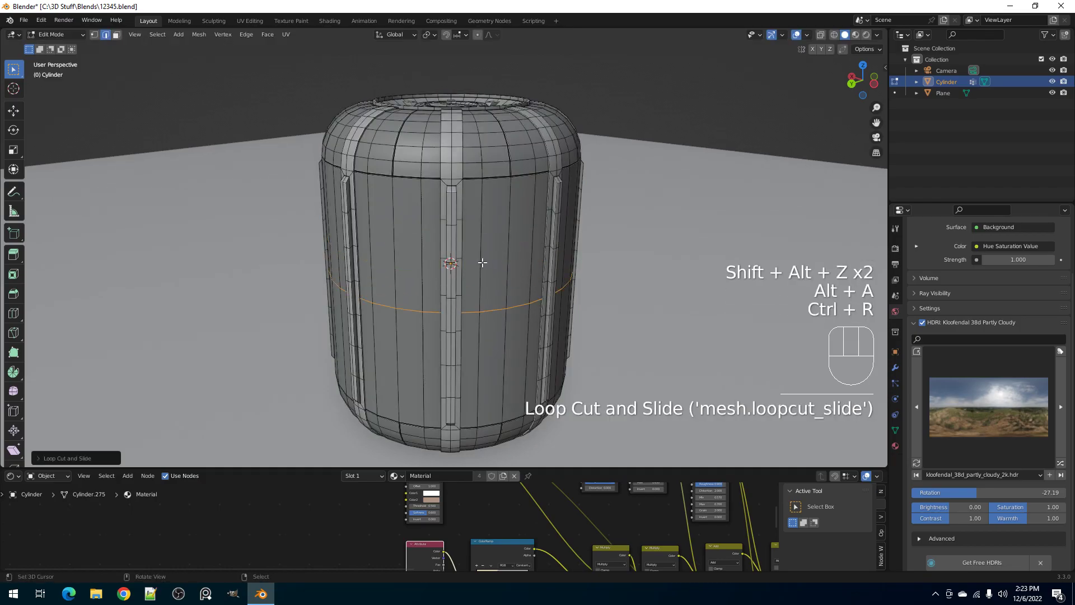
pyautogui.hotkey('ctrl', 'b')
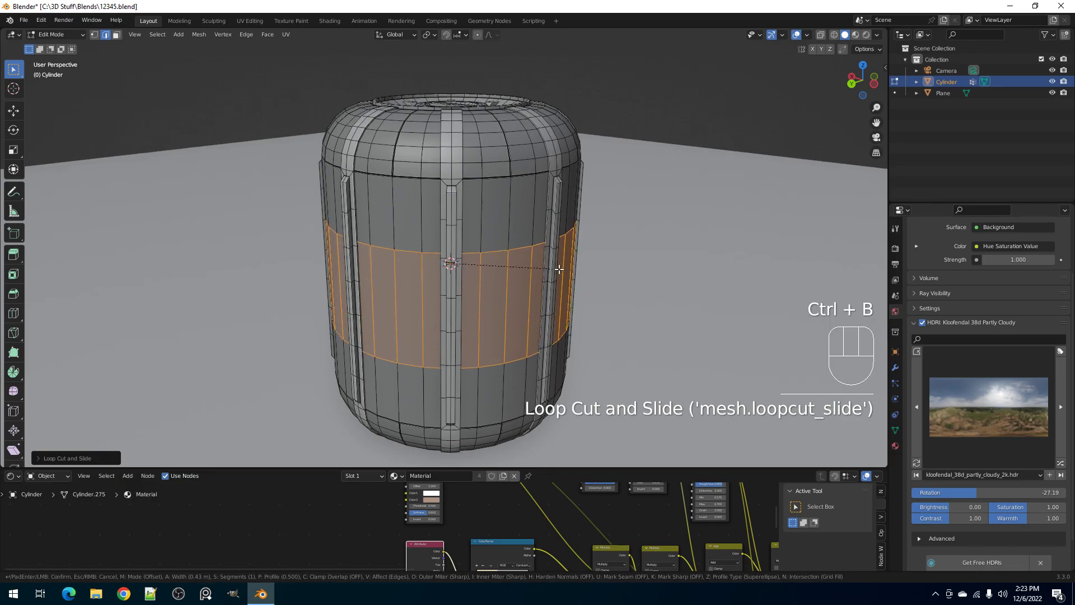
pyautogui.click(498, 268)
# - Select the band's upper and lower edge loops and bevel them by about 0.18 m into two stripes
pyautogui.hotkey('alt', 'a')
pyautogui.keyDown('alt'); pyautogui.keyDown('shift'); pyautogui.click(499, 268); pyautogui.keyUp('shift'); pyautogui.keyUp('alt')
pyautogui.keyDown('alt'); pyautogui.keyDown('shift'); pyautogui.click(497, 383); pyautogui.keyUp('shift'); pyautogui.keyUp('alt')
pyautogui.hotkey('ctrl', 'b')
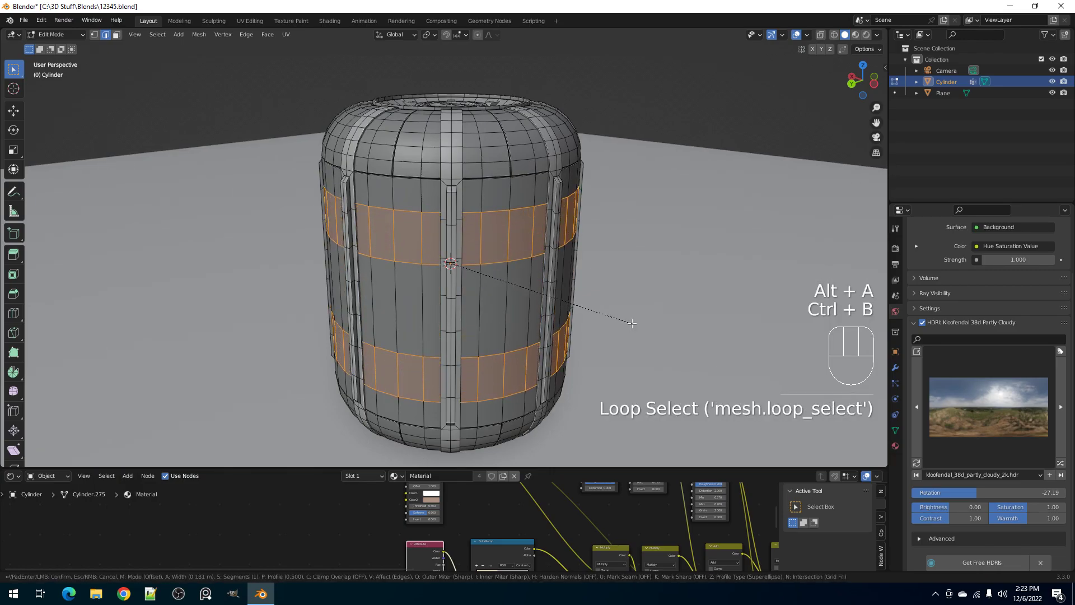
pyautogui.click(632, 323)
# - Assign a dark grey vertex color to the selected stripe faces in a new vertex color layer, and return to Object Mode
pyautogui.hotkey('shift', 'ctrl', 'x')
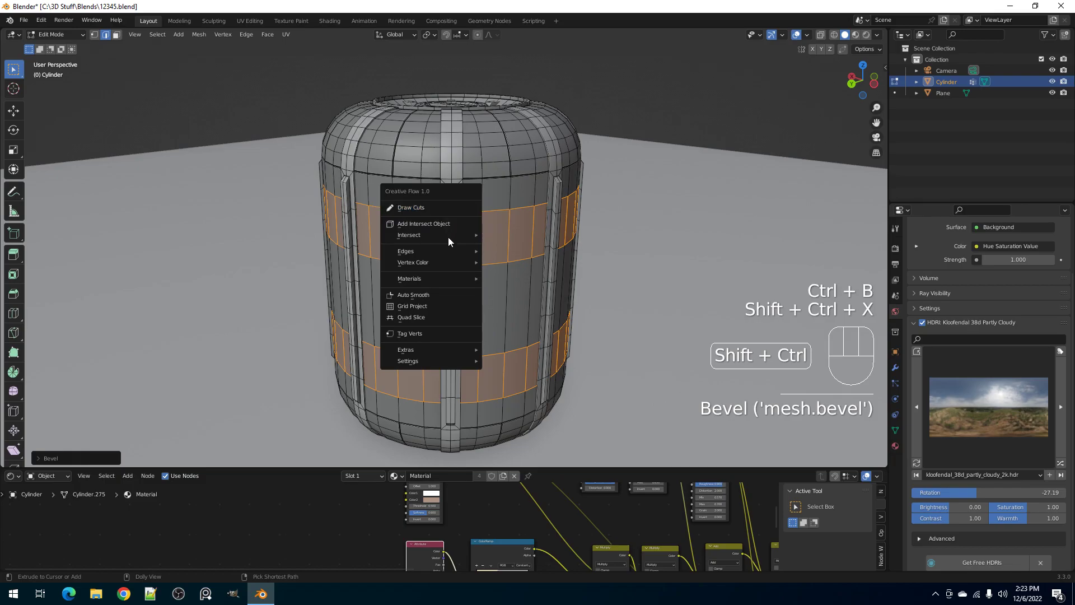
pyautogui.moveTo(446, 260)
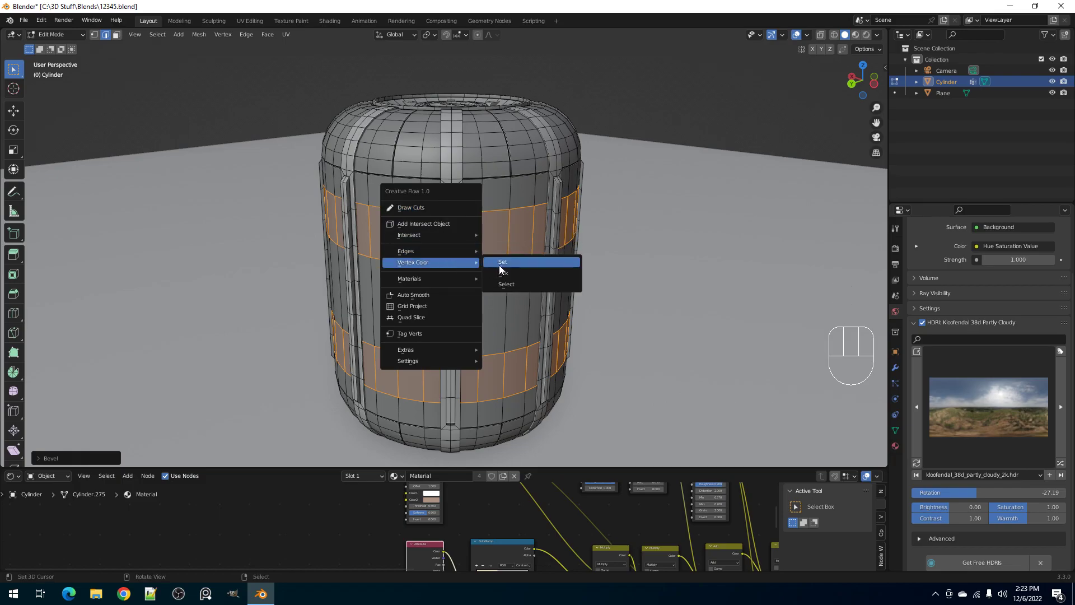
pyautogui.click(501, 262)
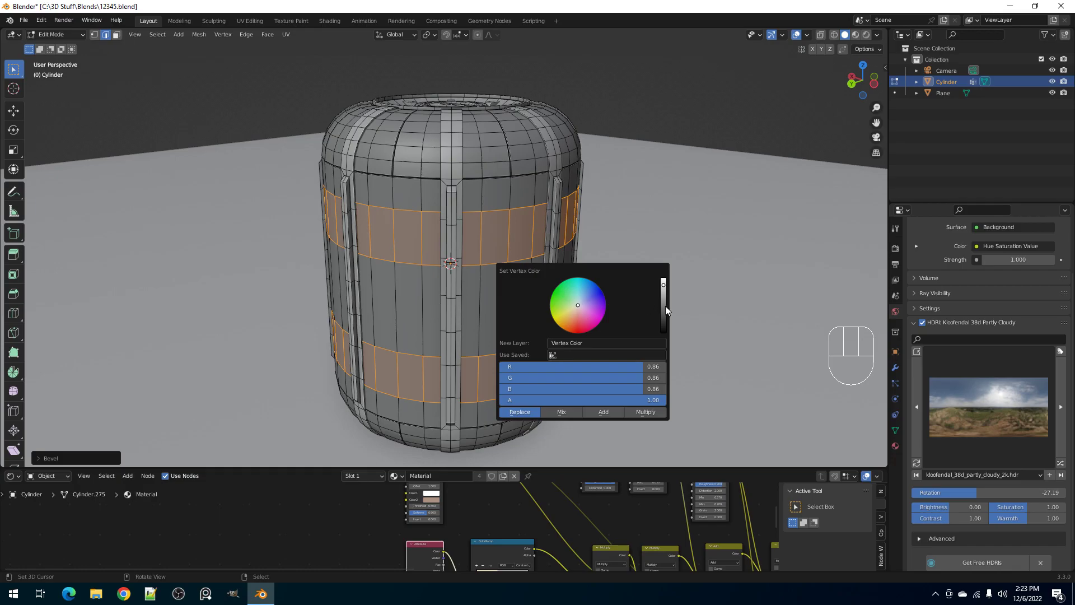
pyautogui.click(592, 343)
pyautogui.click(522, 321)
pyautogui.moveTo(664, 300); pyautogui.dragTo(664, 295)
pyautogui.press('Tab')
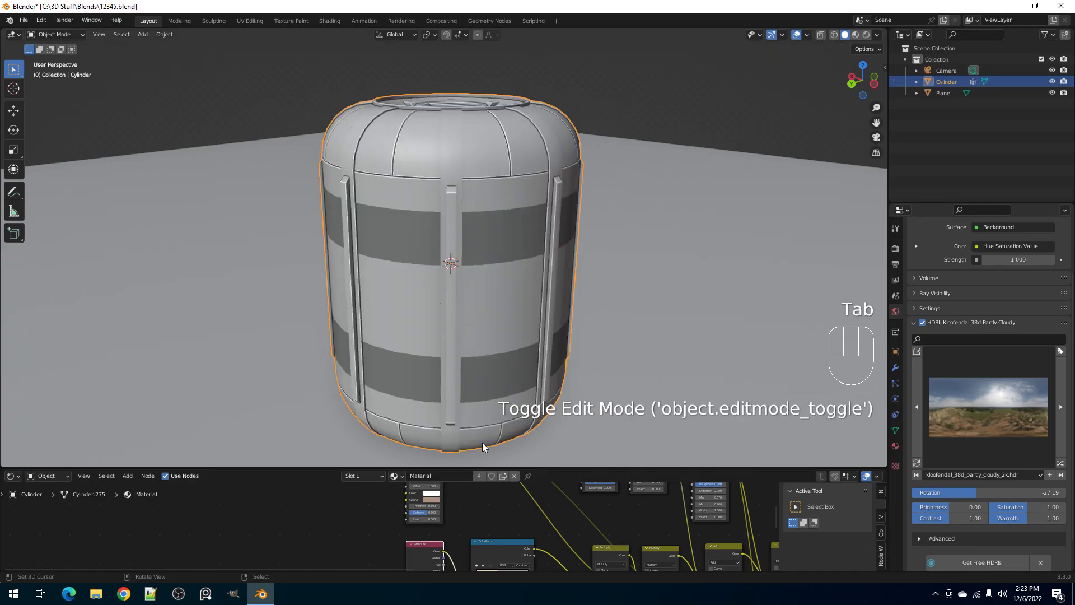
# - Switch the viewport to rendered shading and hide the overlays
pyautogui.press('z')
pyautogui.press('z')
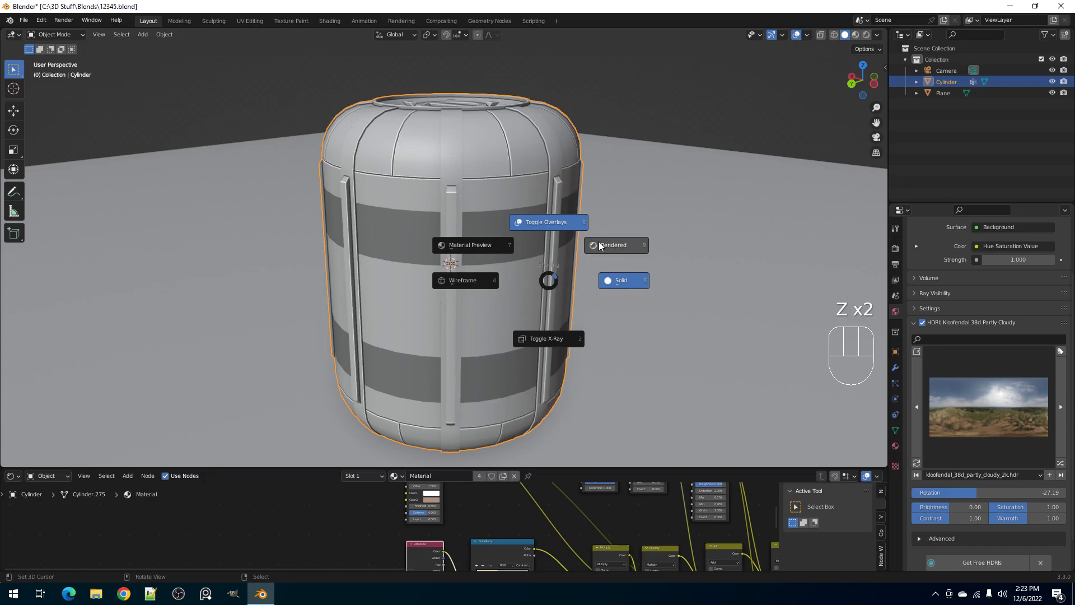
pyautogui.click(601, 244)
pyautogui.hotkey('shift', 'alt', 'z')
# - Make room beside the Attribute and constant ColorRamp nodes and insert a duplicated Multiply node after that ColorRamp
pyautogui.hotkey('ctrl', 'space')
pyautogui.scroll(1, 514, 437)
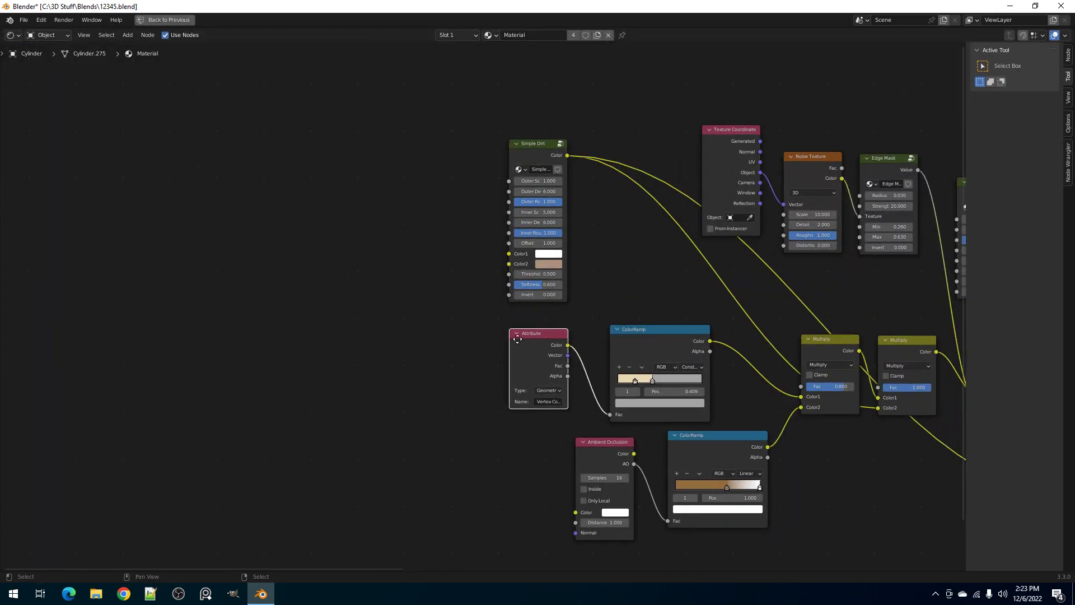
pyautogui.moveTo(517, 338); pyautogui.dragTo(385, 343)
pyautogui.moveTo(617, 346); pyautogui.dragTo(483, 357)
pyautogui.click(828, 351)
pyautogui.hotkey('shift', 'd')
pyautogui.click(615, 351)
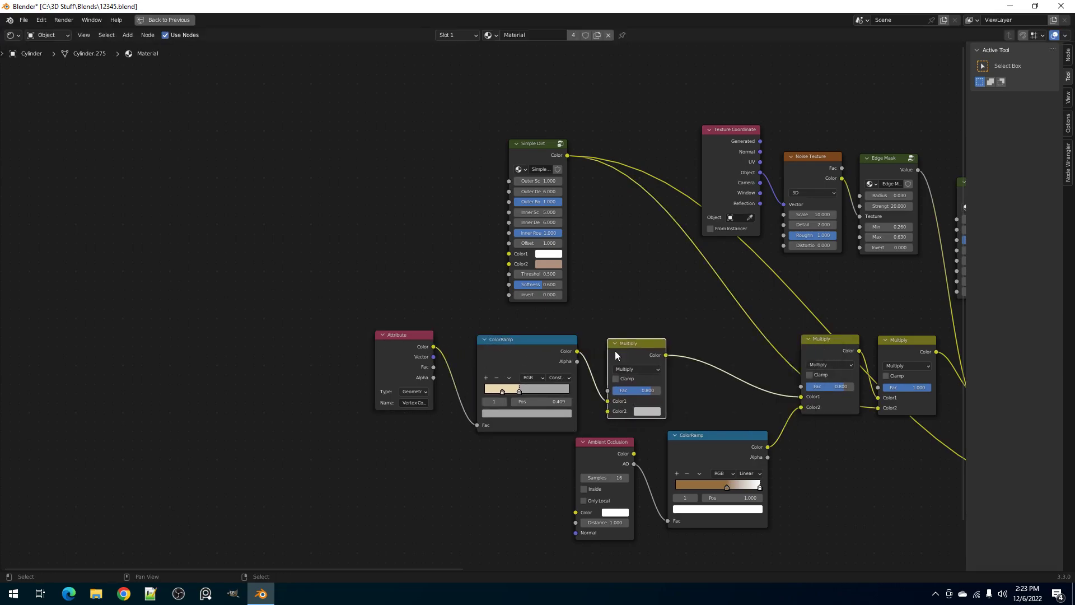
# - Add an Attribute node for the stripe vertex color layer and connect its Color to the new Multiply node's Color2
pyautogui.click(386, 337)
pyautogui.hotkey('shift', 'a')
pyautogui.moveTo(369, 387)
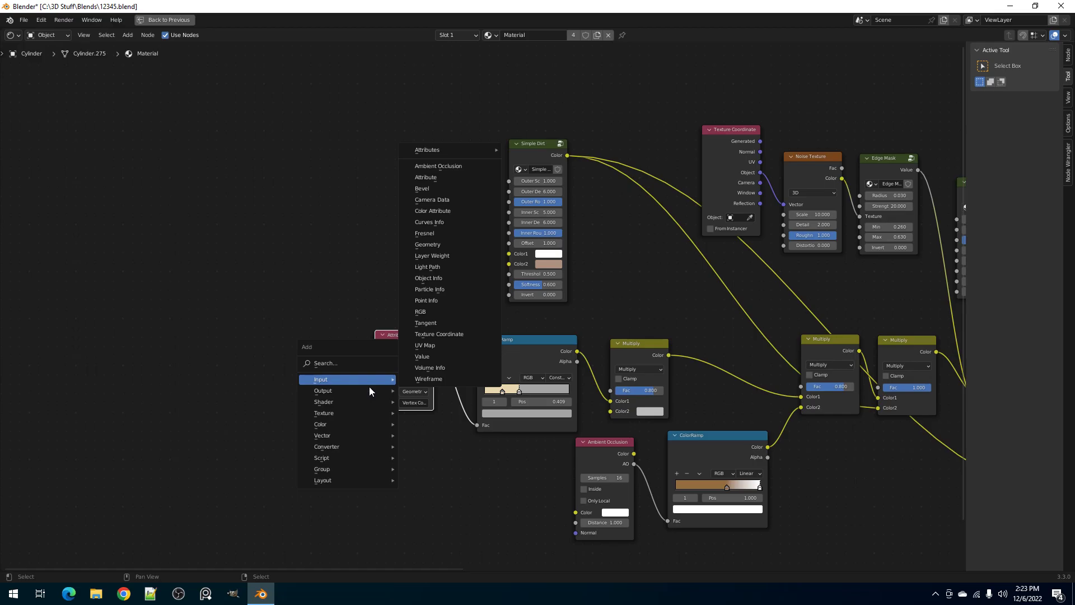
pyautogui.moveTo(467, 148)
pyautogui.click(560, 150)
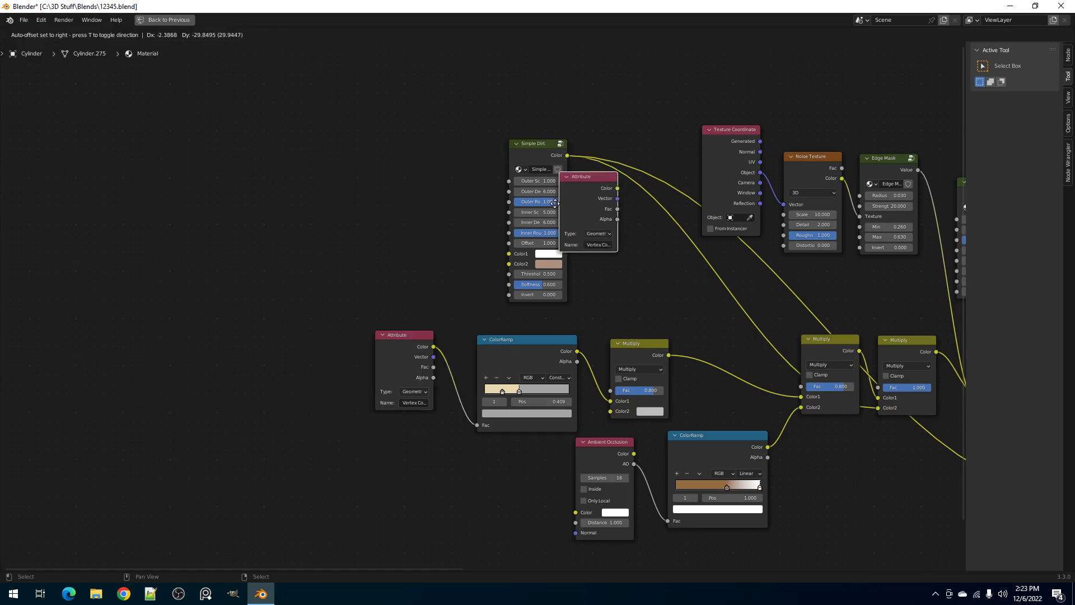
pyautogui.click(458, 475)
pyautogui.moveTo(459, 465); pyautogui.dragTo(547, 455)
pyautogui.moveTo(607, 413); pyautogui.dragTo(610, 411)
# - Set the factor of the stripe Multiply node to 0.500 while checking the rendered canister from above
pyautogui.hotkey('ctrl', 'space')
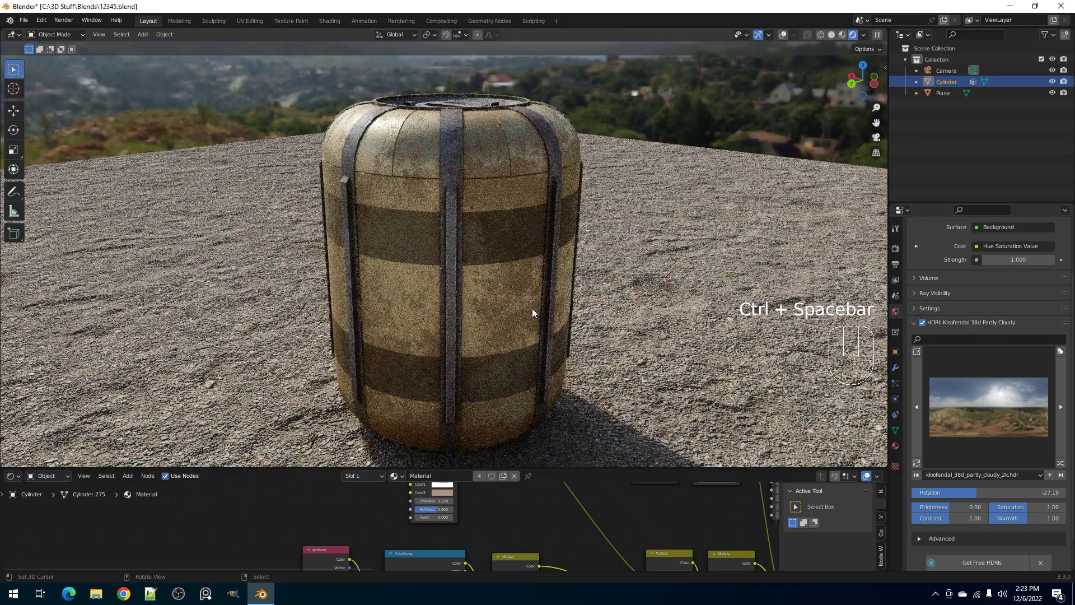
pyautogui.moveTo(533, 312); pyautogui.dragTo(573, 529, button='middle')
pyautogui.scroll(4, 573, 526)
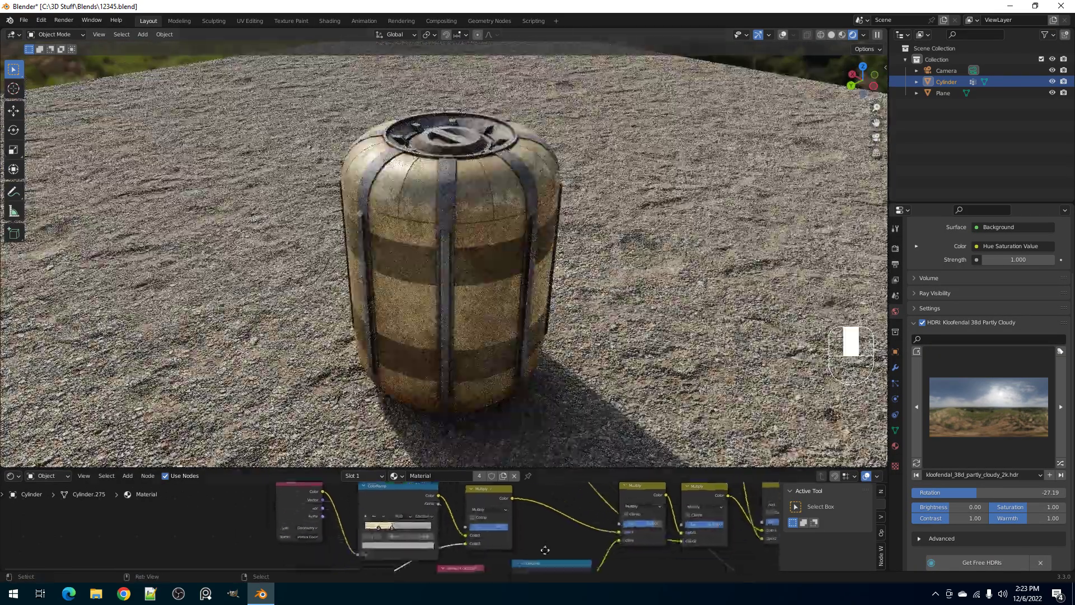
pyautogui.keyDown('ctrl'); pyautogui.moveTo(534, 499); pyautogui.dragTo(506, 499); pyautogui.keyUp('ctrl')
pyautogui.scroll(-2, 560, 330)
pyautogui.moveTo(508, 339); pyautogui.dragTo(530, 364, button='middle')
pyautogui.scroll(2, 532, 347)
pyautogui.scroll(1, 543, 334)
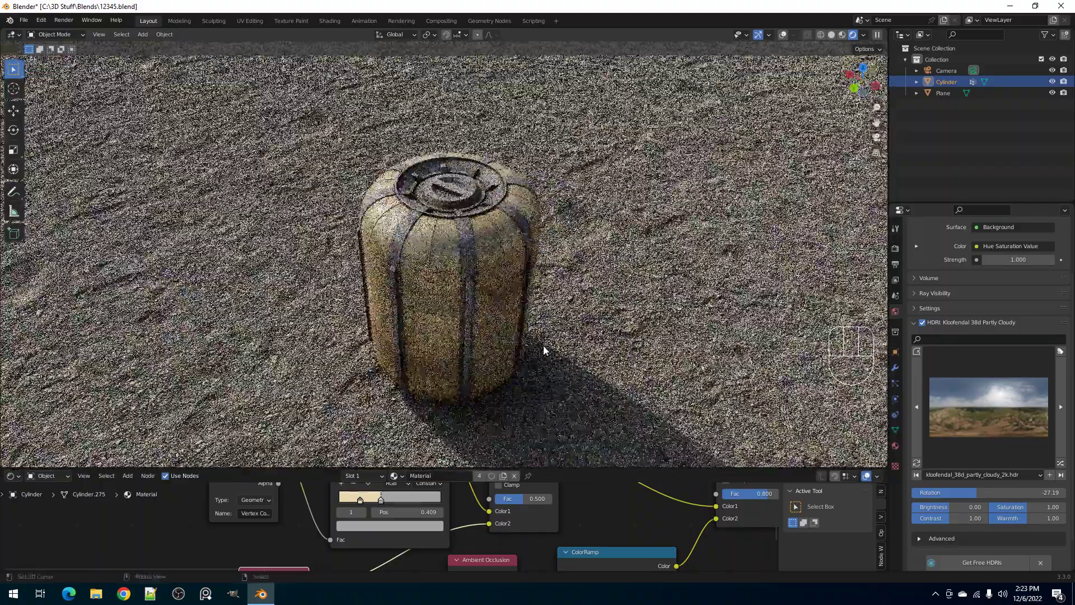
# - Switch to solid shading, enlarge the node editor and move the Simple Dirt node closer to the Texture Coordinate node
pyautogui.press('z')
pyautogui.moveTo(596, 322)
pyautogui.mouseDown(button='middle')
pyautogui.moveTo(576, 331)
pyautogui.moveTo(573, 321)
pyautogui.mouseUp(button='middle')
pyautogui.scroll(-2, 585, 507)
pyautogui.scroll(-2, 586, 508)
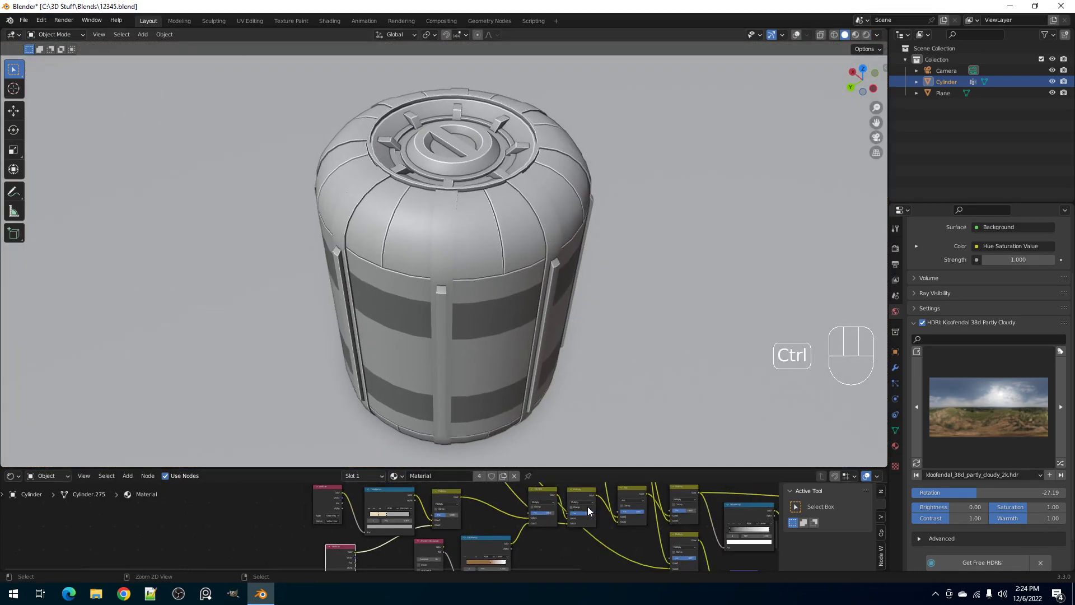
pyautogui.hotkey('ctrl', 'space')
pyautogui.scroll(2, 660, 403)
pyautogui.scroll(2, 533, 419)
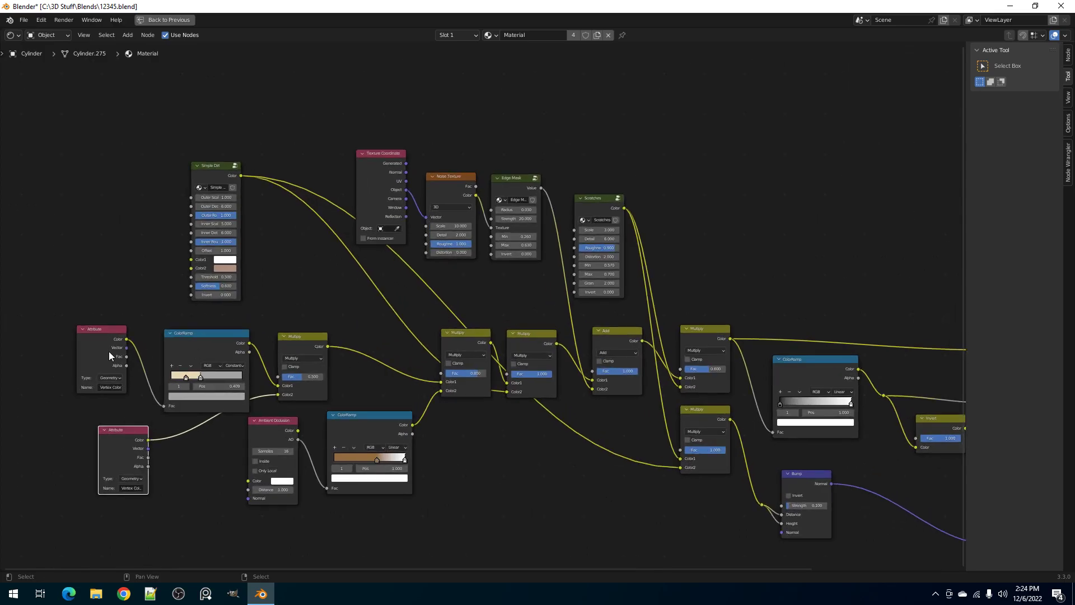
pyautogui.scroll(3, 442, 319)
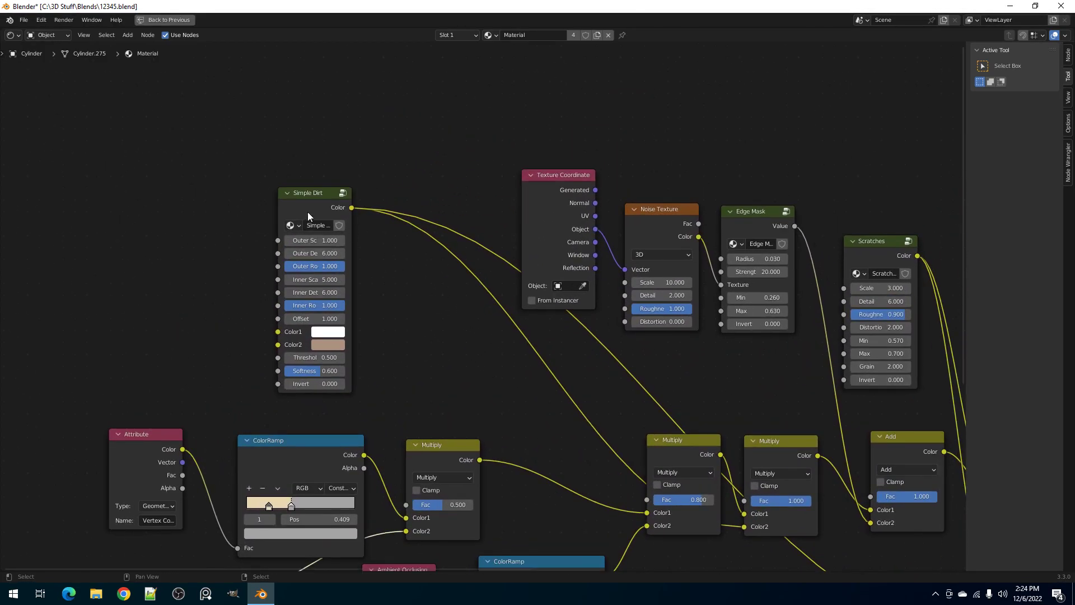
pyautogui.moveTo(314, 196); pyautogui.dragTo(429, 192)
pyautogui.moveTo(592, 330); pyautogui.dragTo(556, 339, button='middle')
pyautogui.scroll(1, 493, 292)
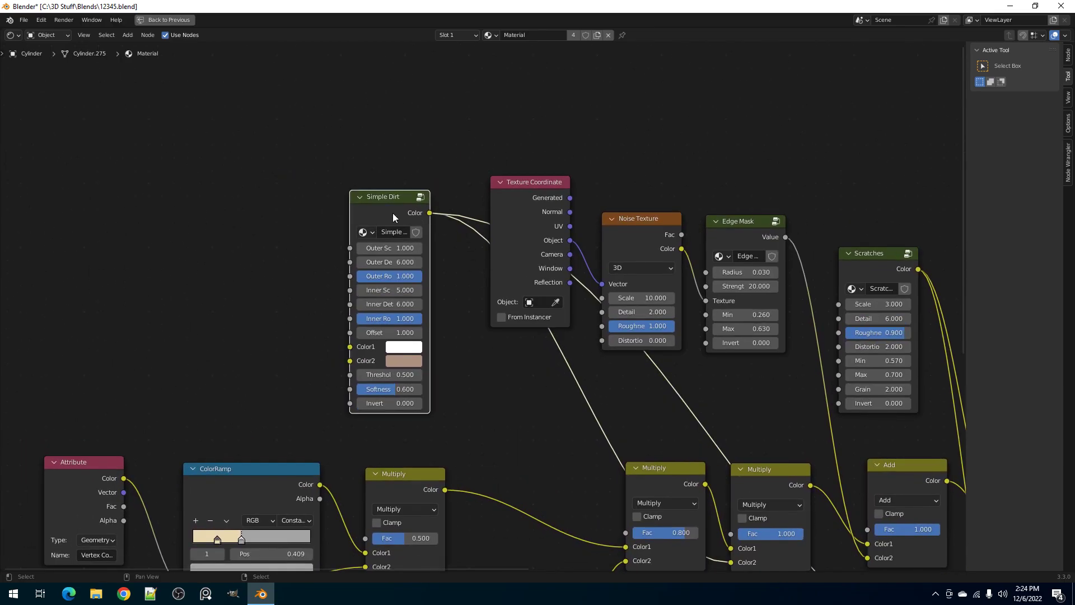
# - Examine the nodes inside the Simple Dirt group and return to the main material node tree
pyautogui.press('Tab')
pyautogui.scroll(-4, 431, 239)
pyautogui.scroll(1, 384, 284)
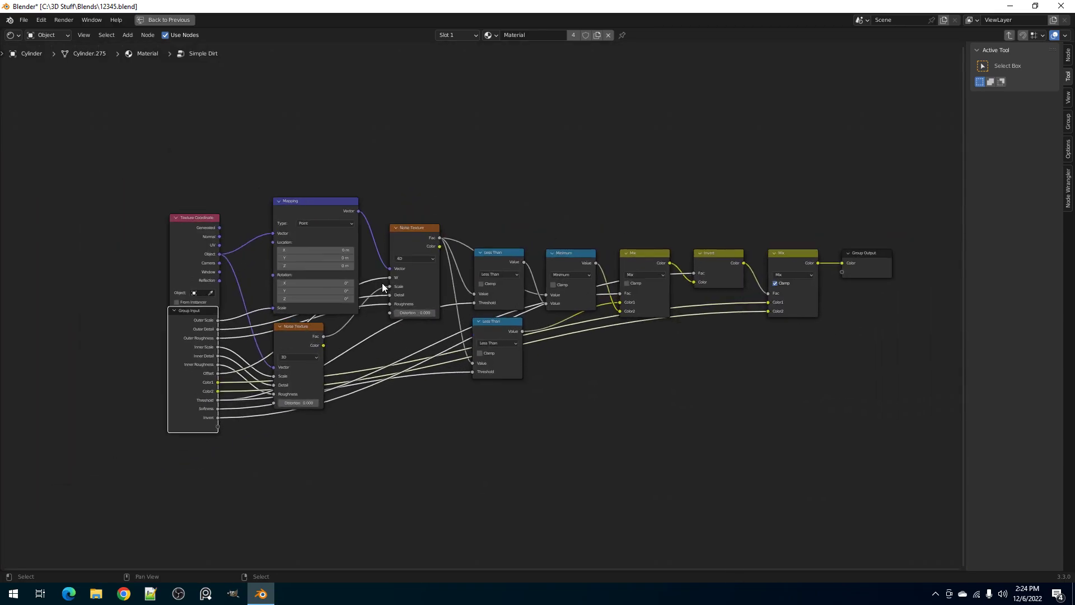
pyautogui.press('Tab')
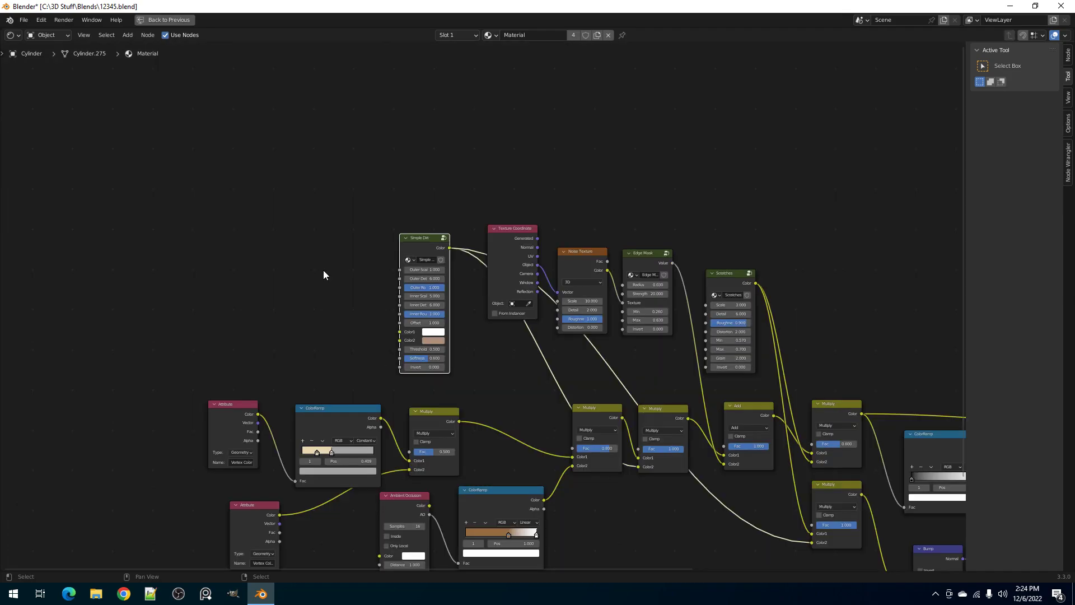
pyautogui.scroll(1, 553, 310)
pyautogui.moveTo(607, 315); pyautogui.dragTo(372, 250, button='middle')
pyautogui.scroll(1, 301, 231)
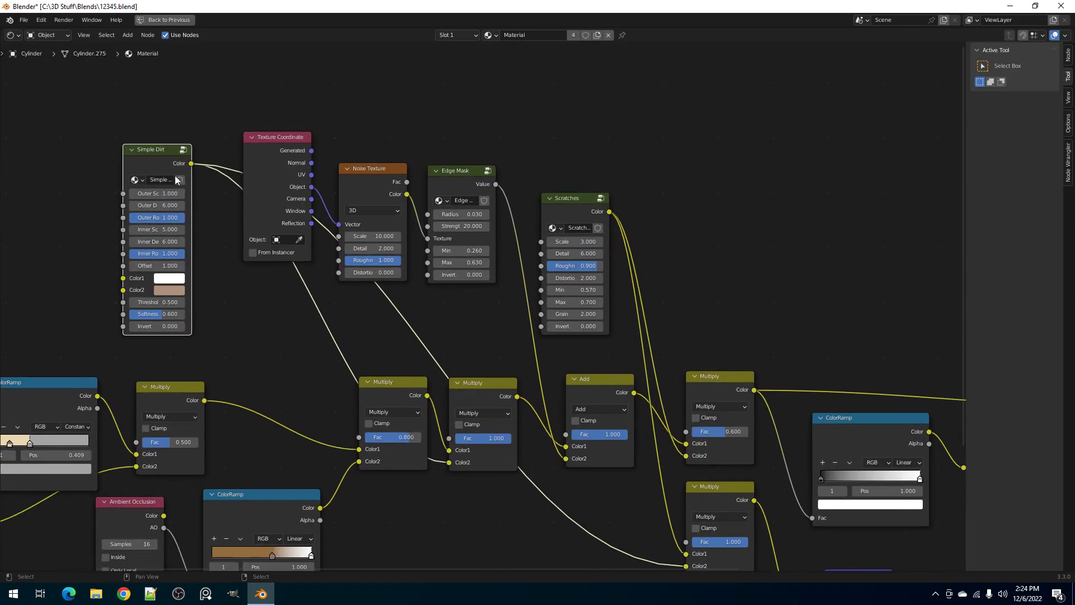
# - Reposition the Simple Dirt, Edge Mask and Scratches nodes to tidy the upper row of the node tree
pyautogui.moveTo(157, 165); pyautogui.dragTo(175, 158)
pyautogui.moveTo(561, 197); pyautogui.dragTo(545, 172)
pyautogui.click(453, 183)
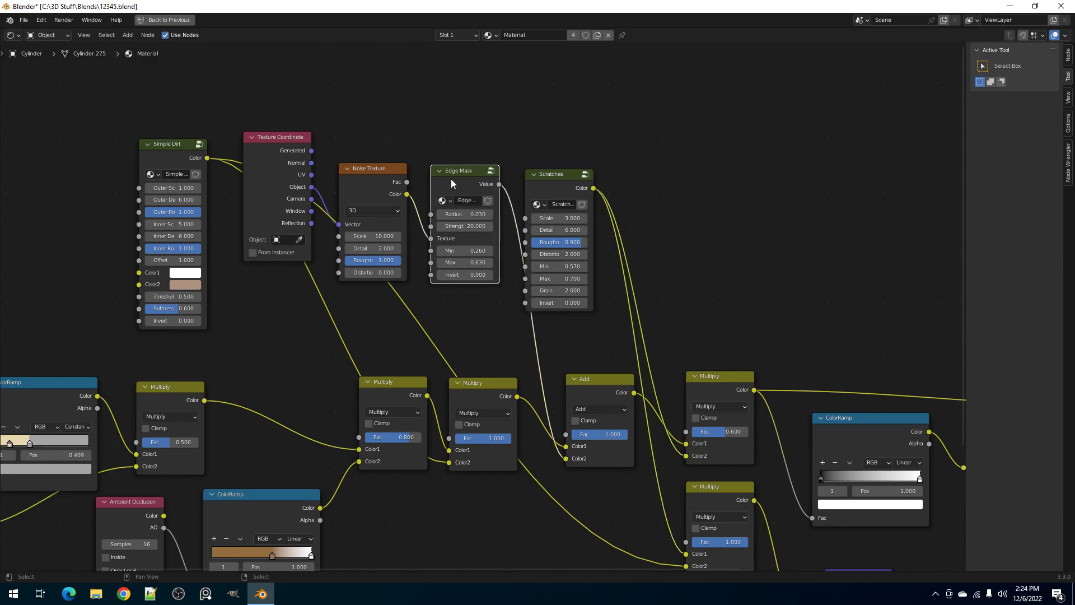
pyautogui.moveTo(546, 177); pyautogui.dragTo(543, 178)
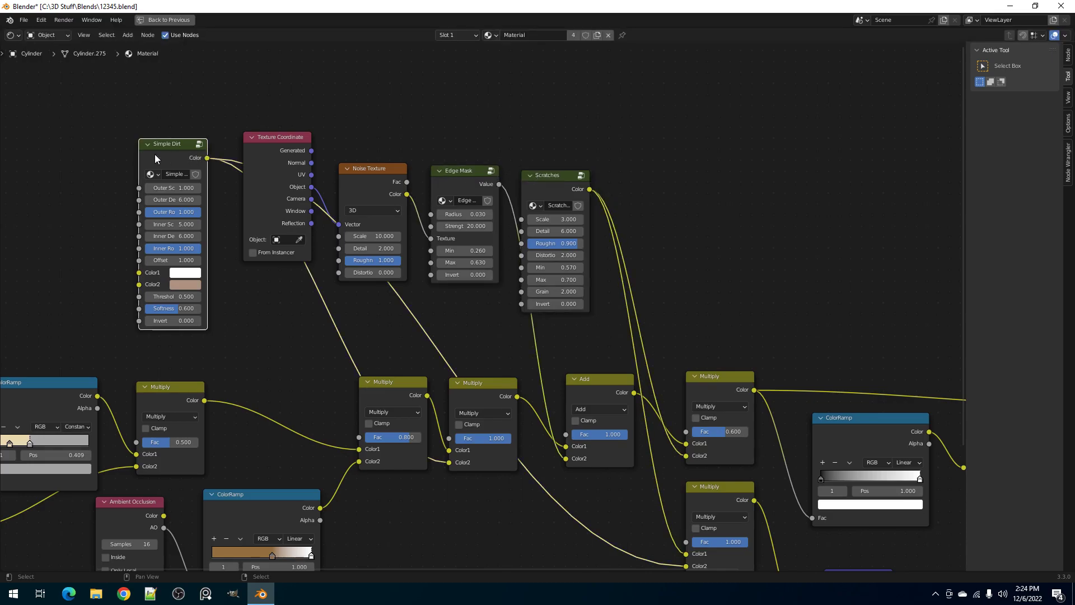
pyautogui.click(154, 153)
pyautogui.scroll(-2, 445, 337)
pyautogui.moveTo(445, 337); pyautogui.dragTo(539, 250, button='middle')
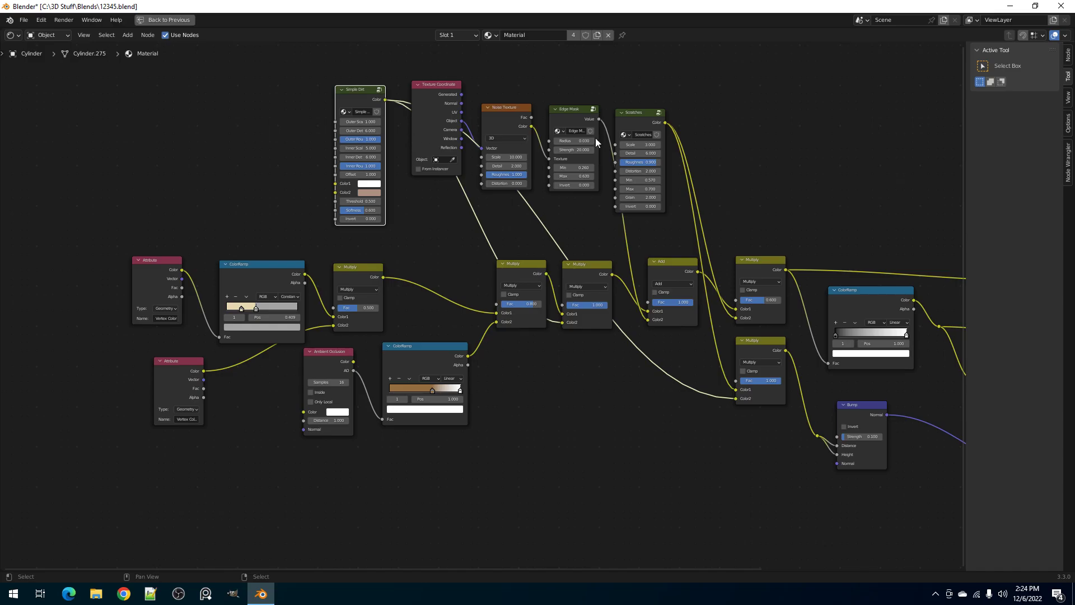
# - Inspect the striped canister in rendered shading and return the viewport to solid shading
pyautogui.hotkey('ctrl', 'space')
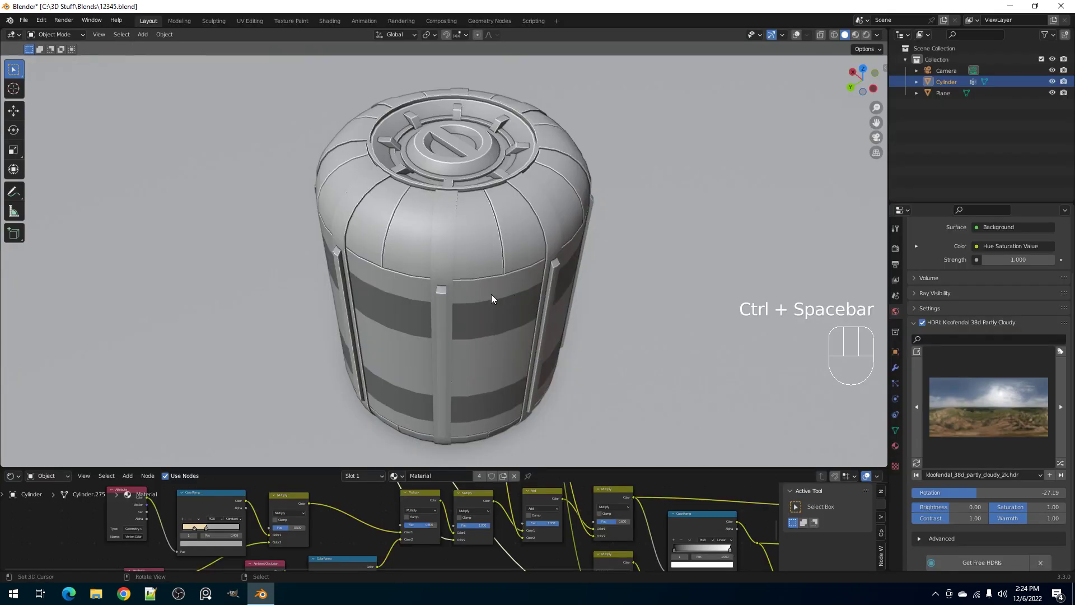
pyautogui.press('z')
pyautogui.click(550, 261)
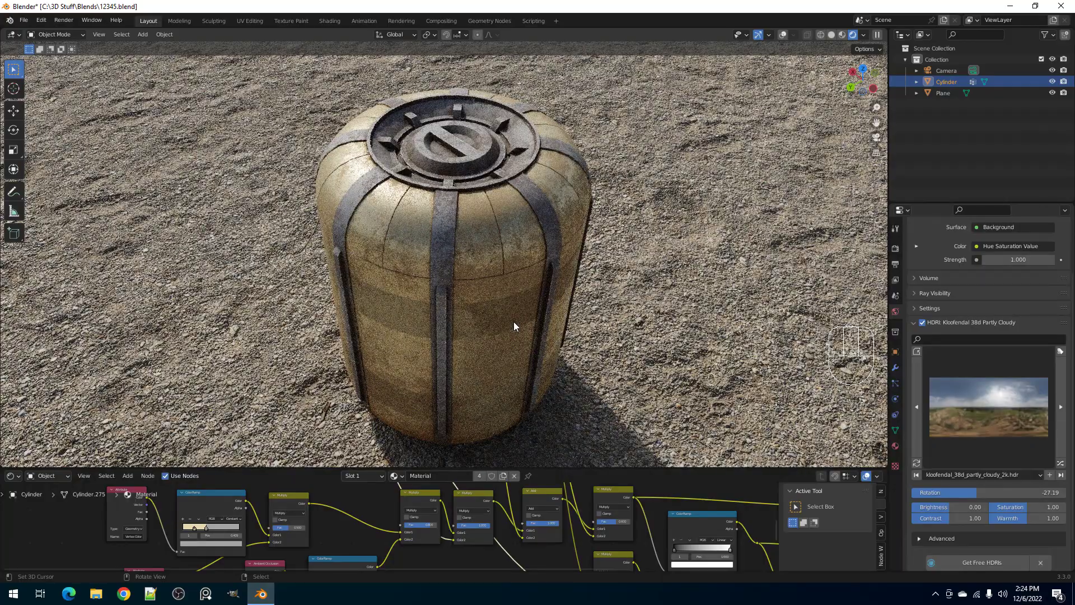
pyautogui.moveTo(514, 322); pyautogui.dragTo(527, 307, button='middle')
pyautogui.scroll(-2, 526, 307)
pyautogui.scroll(2, 526, 307)
pyautogui.press('z')
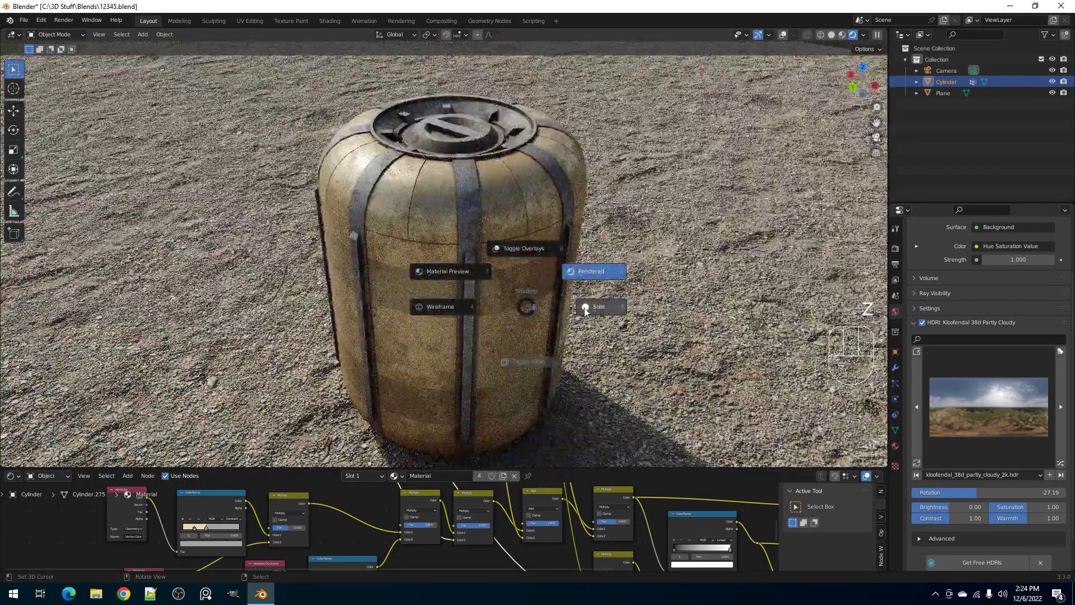
pyautogui.click(584, 307)
# - Enlarge the node editor and move the Ambient Occlusion node and its ColorRamp together, slightly away from the Multiply nodes
pyautogui.hotkey('ctrl', 'space')
pyautogui.scroll(3, 501, 415)
pyautogui.moveTo(401, 390); pyautogui.dragTo(383, 401)
pyautogui.click(283, 384)
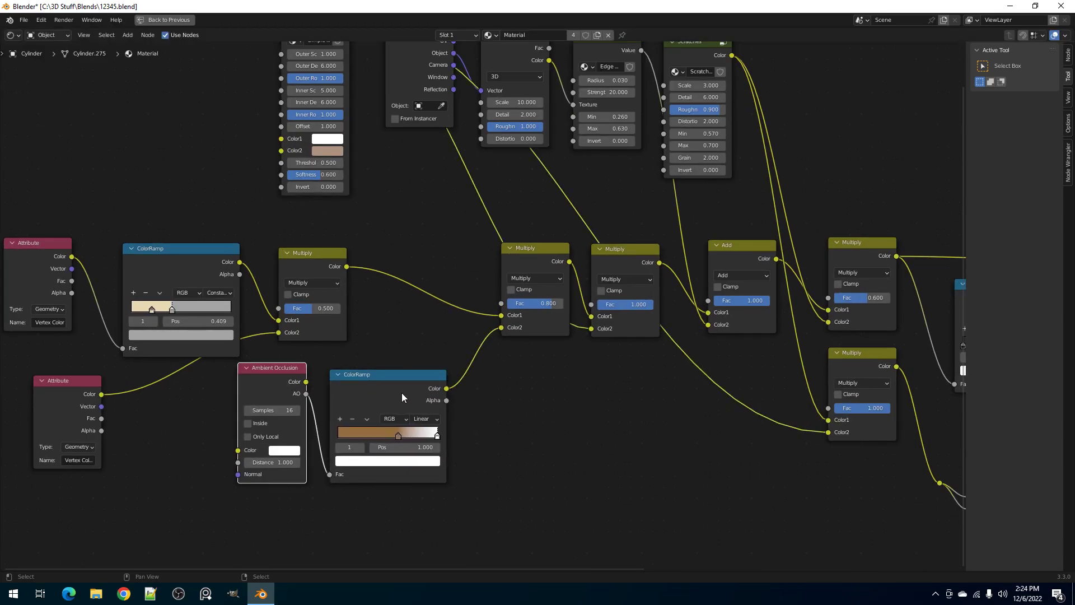
pyautogui.moveTo(402, 392); pyautogui.dragTo(399, 389)
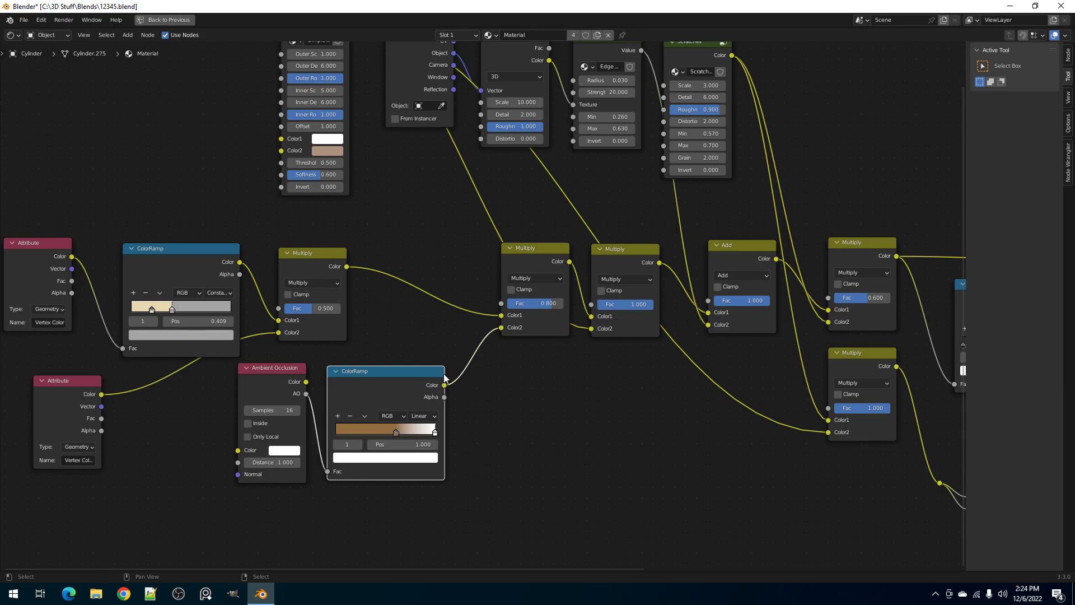
pyautogui.scroll(-2, 514, 329)
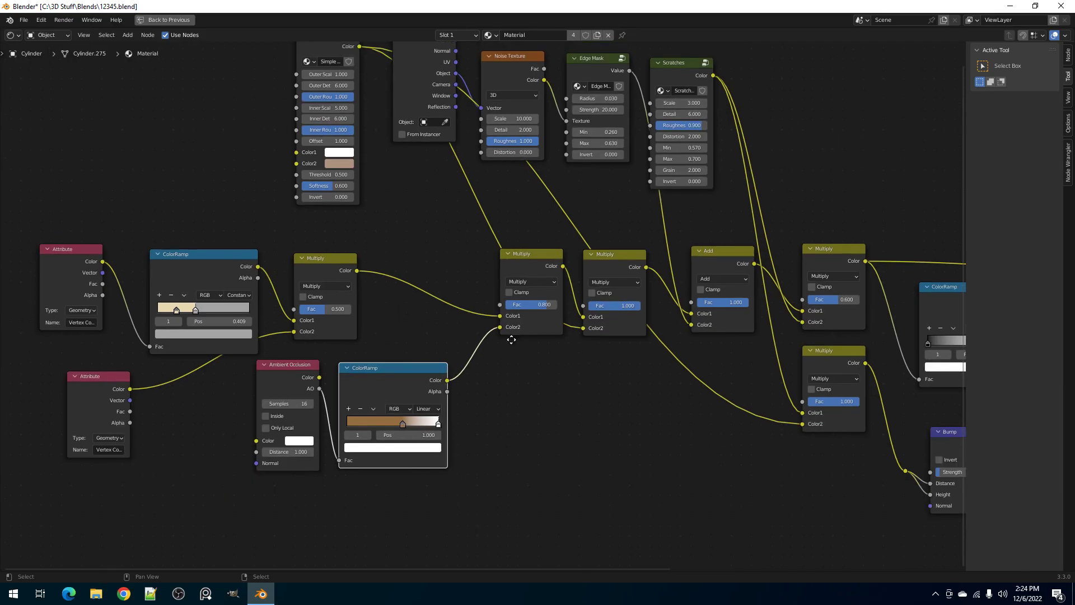
pyautogui.moveTo(506, 336); pyautogui.dragTo(502, 379, button='middle')
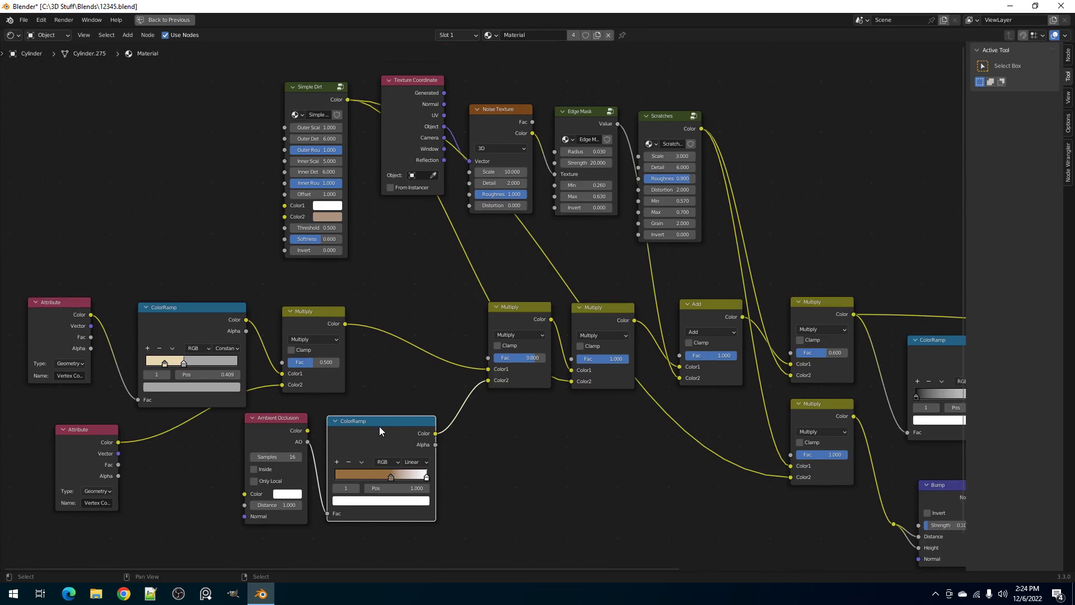
pyautogui.click(291, 435)
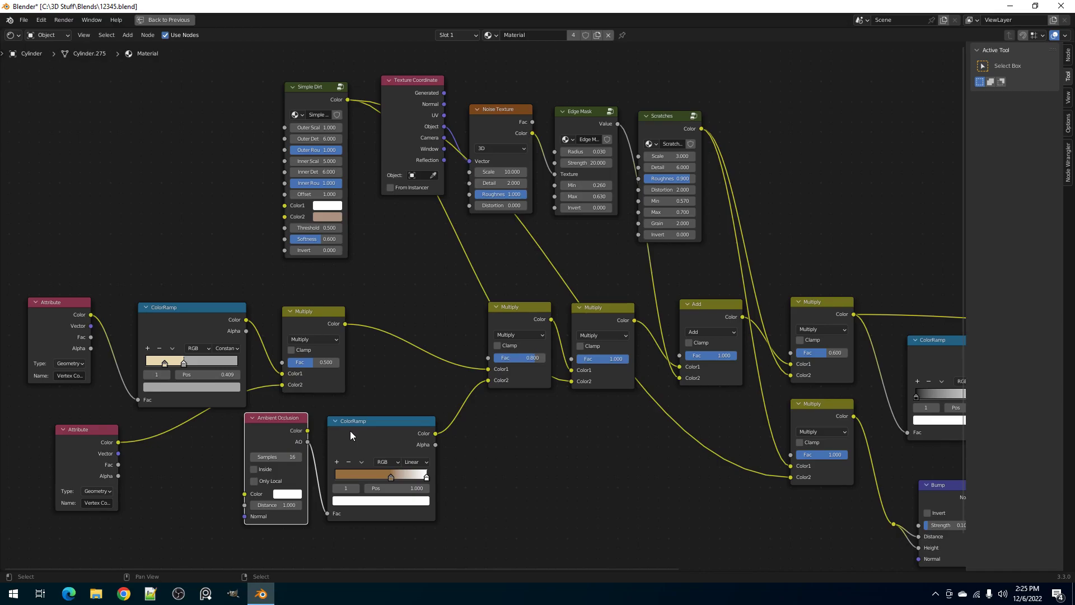
pyautogui.moveTo(351, 430); pyautogui.dragTo(395, 408, button='middle')
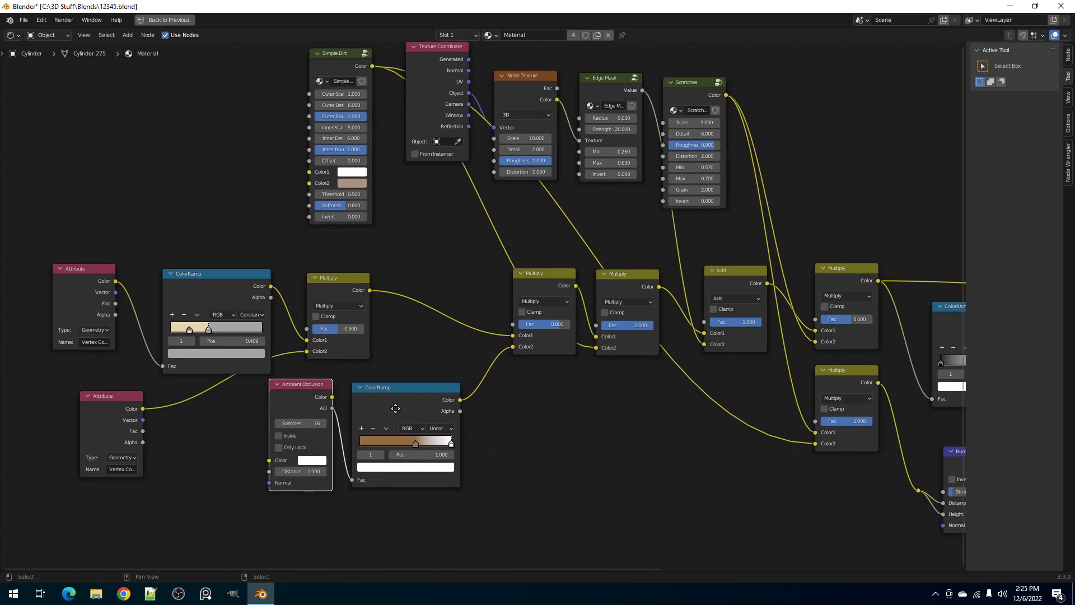
pyautogui.moveTo(391, 398); pyautogui.dragTo(385, 398)
pyautogui.moveTo(310, 396); pyautogui.dragTo(285, 406)
pyautogui.moveTo(380, 403); pyautogui.dragTo(371, 407)
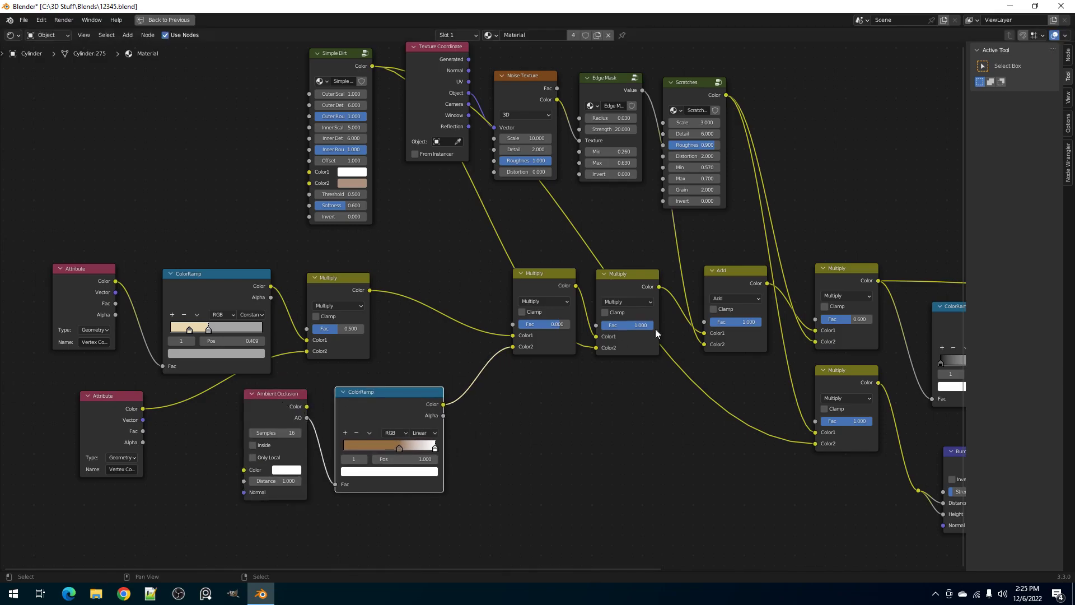
# - Set the Fac of the two middle Multiply nodes and the Add node to 0, and view the canister in rendered shading
pyautogui.moveTo(654, 319); pyautogui.dragTo(486, 421, button='middle')
pyautogui.scroll(1, 486, 421)
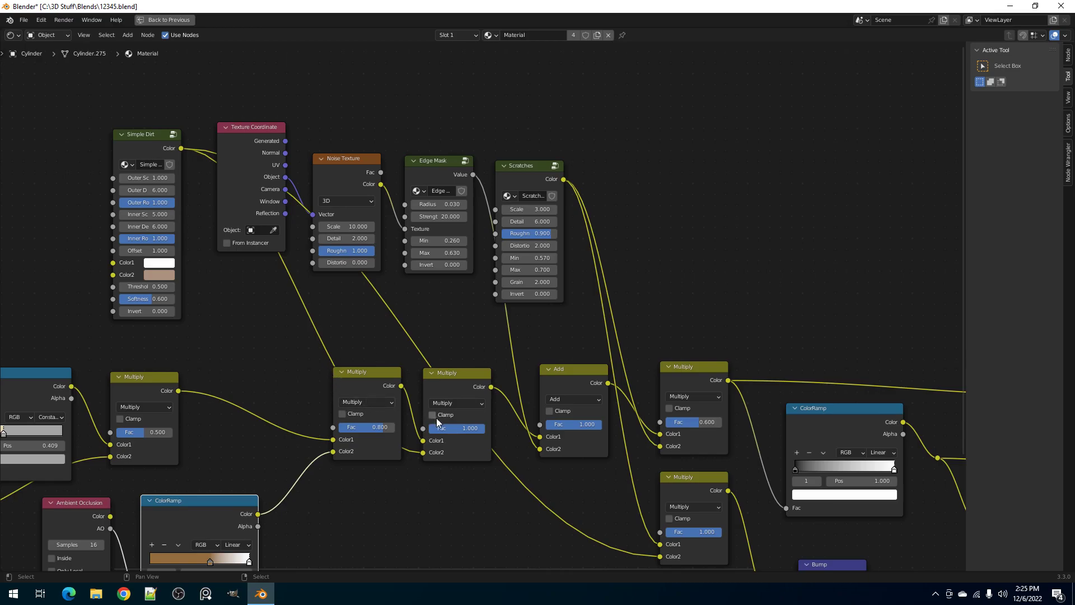
pyautogui.moveTo(439, 428); pyautogui.dragTo(339, 428)
pyautogui.moveTo(577, 424); pyautogui.dragTo(558, 430)
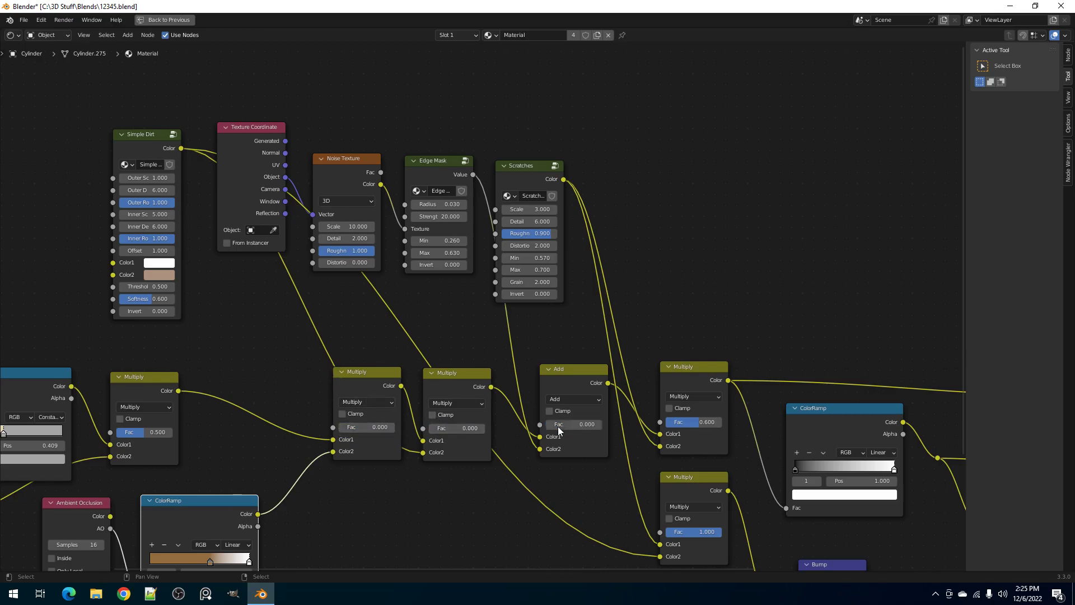
pyautogui.hotkey('ctrl', 'space')
pyautogui.press('z')
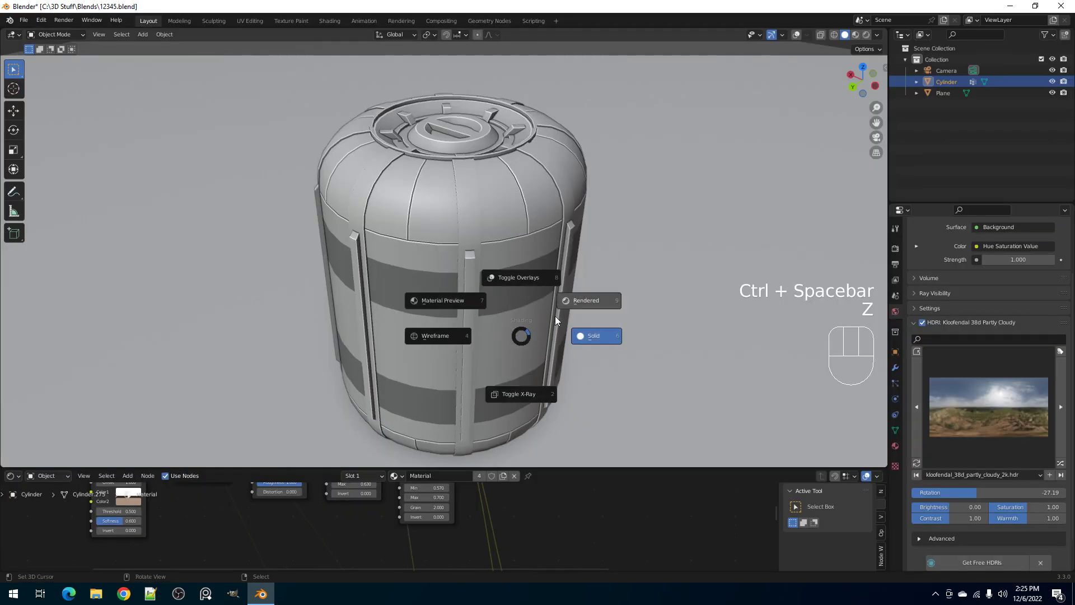
pyautogui.click(571, 301)
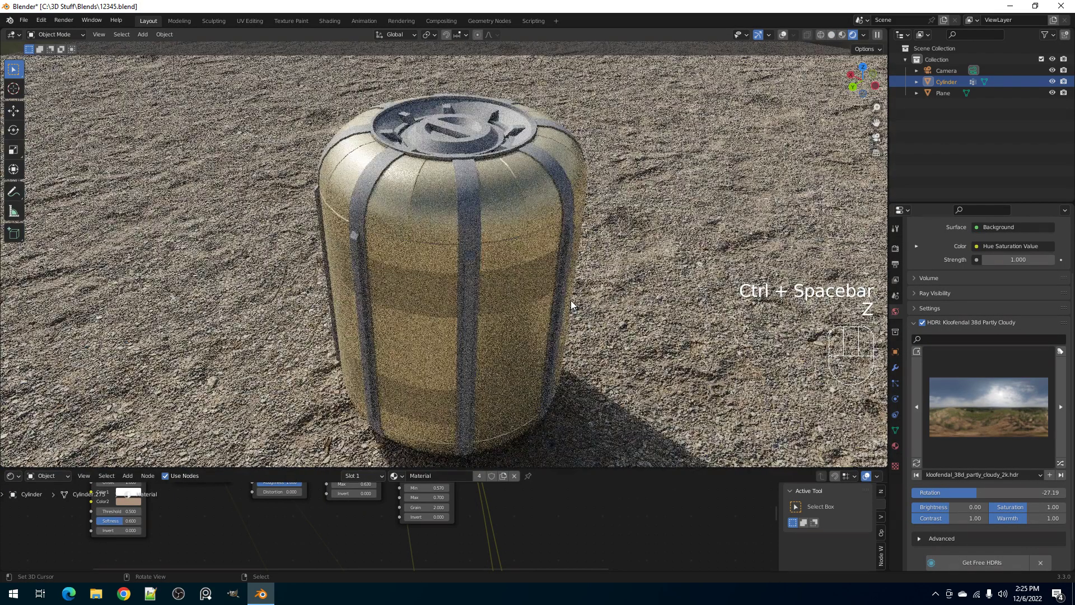
# - Set the Fac of the two middle Multiply nodes, the Add node and the Multiply node after it to 1.000
pyautogui.scroll(-6, 418, 507)
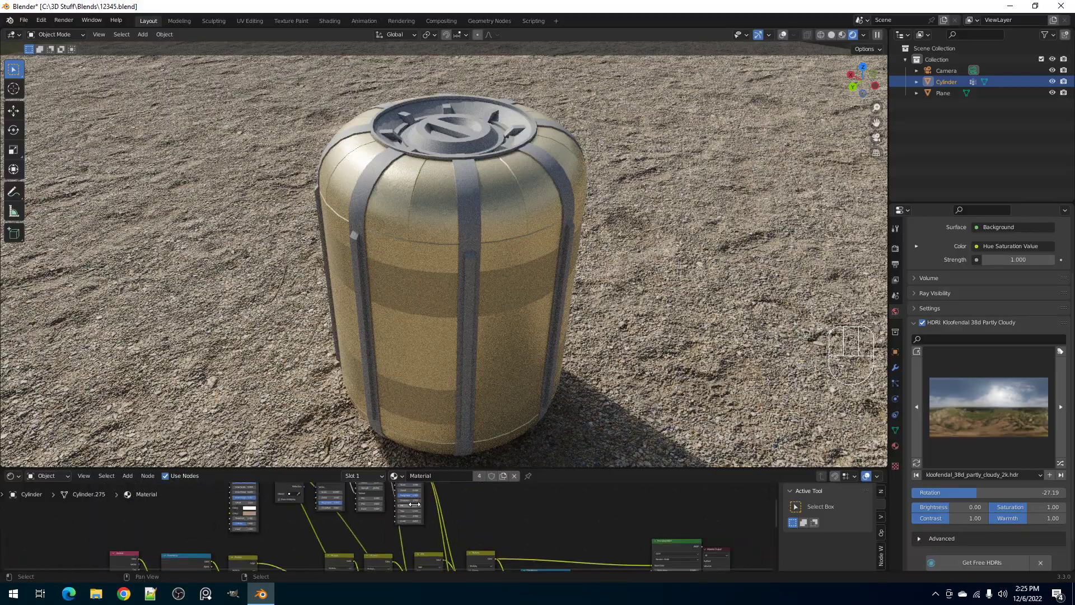
pyautogui.moveTo(459, 564); pyautogui.dragTo(456, 527, button='middle')
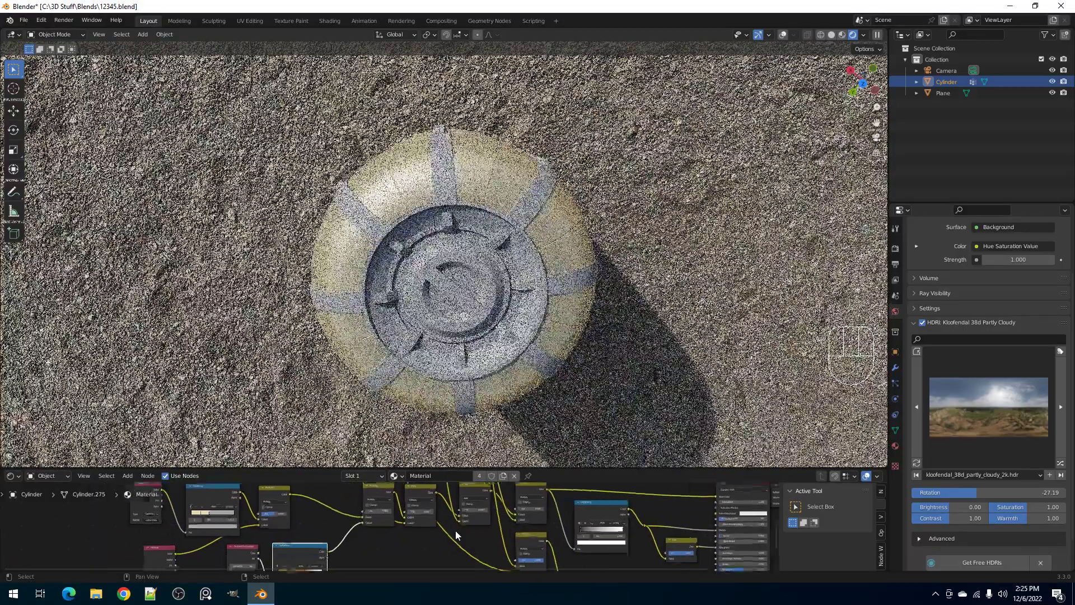
pyautogui.scroll(3, 455, 531)
pyautogui.moveTo(482, 395); pyautogui.dragTo(480, 314, button='middle')
pyautogui.moveTo(379, 507); pyautogui.dragTo(603, 504)
pyautogui.moveTo(545, 328); pyautogui.dragTo(525, 306, button='middle')
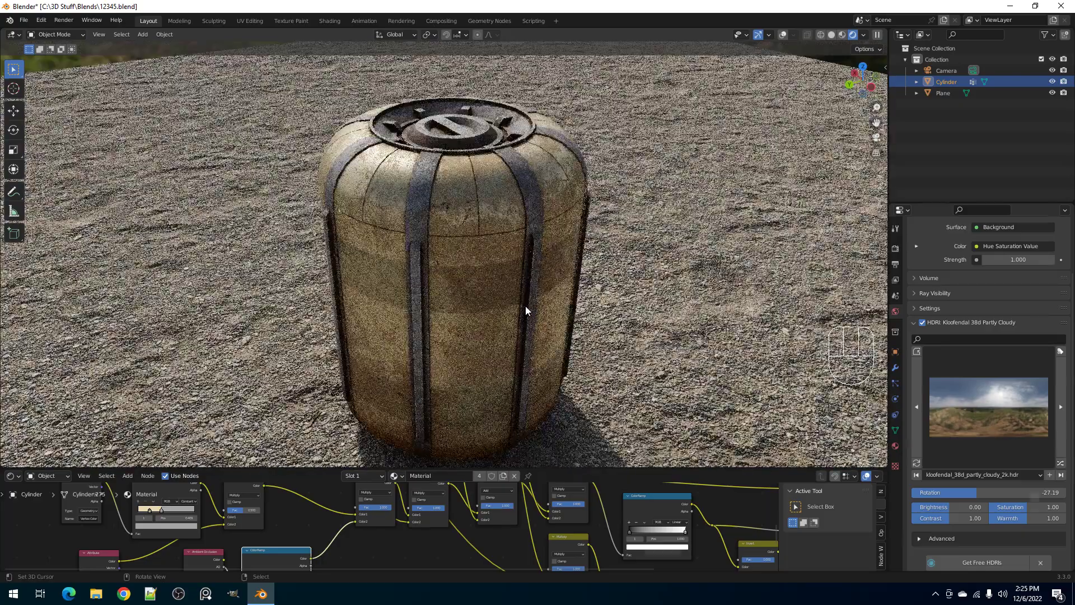
# - Set the Fac of the upper Multiply node that follows the Add node to 0.500 and inspect the rendered canister
pyautogui.scroll(3, 605, 525)
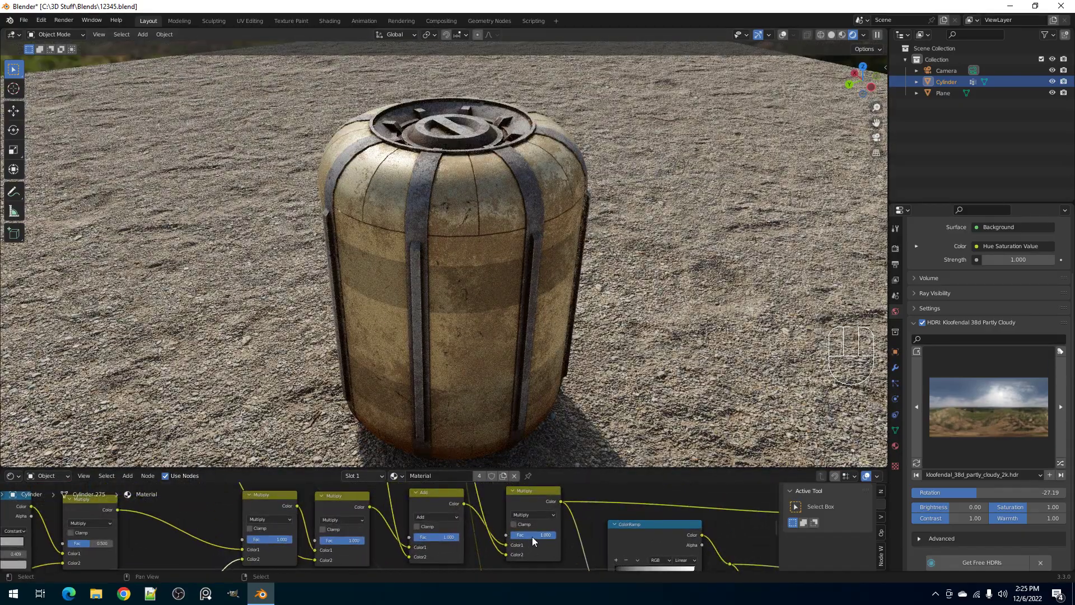
pyautogui.press('Return')
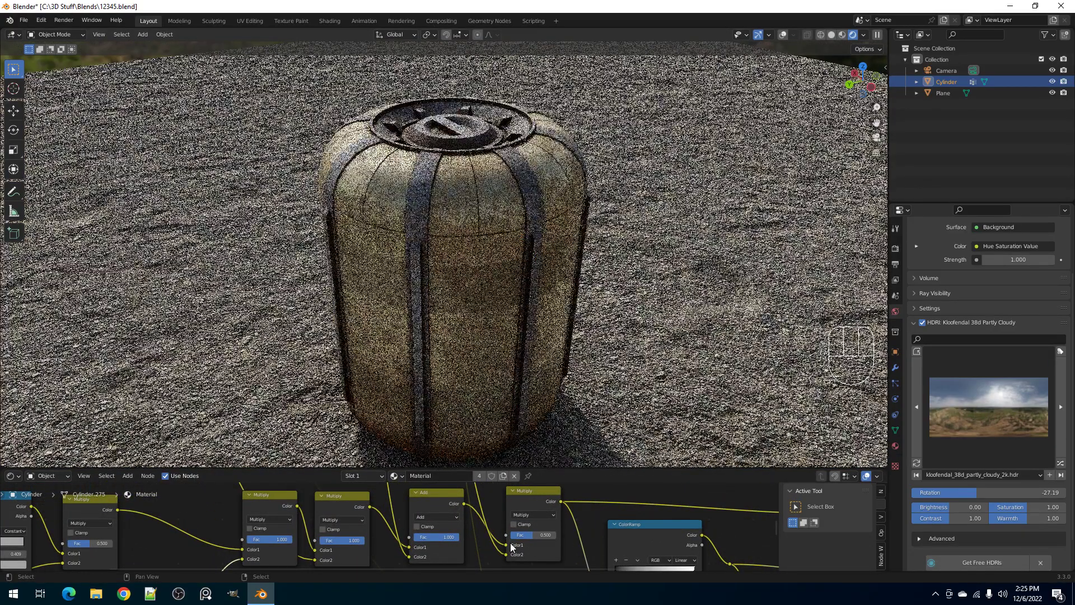
pyautogui.scroll(-2, 523, 293)
pyautogui.moveTo(489, 295); pyautogui.dragTo(535, 324, button='middle')
pyautogui.scroll(1, 540, 311)
pyautogui.scroll(1, 566, 307)
# - Try Inside on the Ambient Occlusion node, turn it off again, and enable Only Local instead
pyautogui.scroll(-3, 313, 519)
pyautogui.moveTo(313, 518); pyautogui.dragTo(473, 483, button='middle')
pyautogui.scroll(2, 410, 542)
pyautogui.moveTo(342, 522); pyautogui.dragTo(410, 565, button='middle')
pyautogui.scroll(3, 411, 563)
pyautogui.click(313, 521)
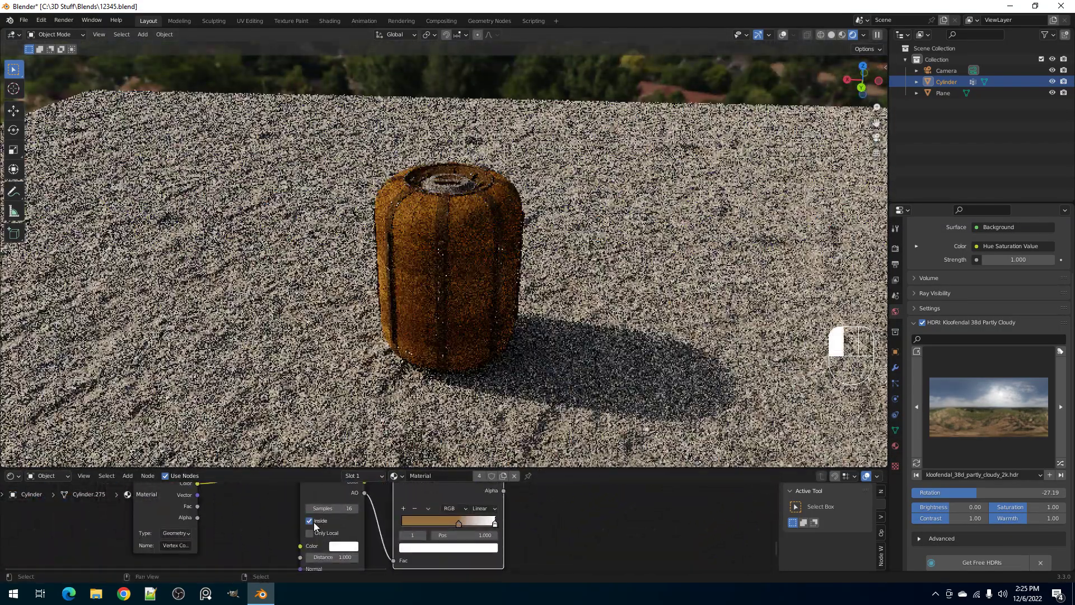
pyautogui.click(313, 521)
pyautogui.click(310, 533)
pyautogui.scroll(1, 582, 307)
pyautogui.moveTo(583, 307); pyautogui.dragTo(546, 302, button='middle')
pyautogui.scroll(1, 553, 319)
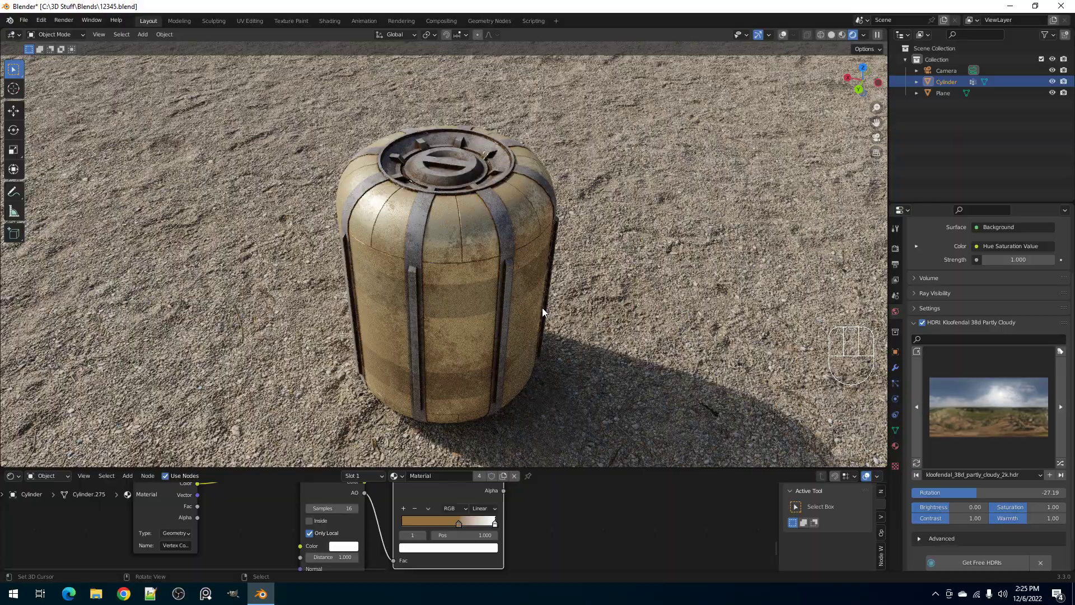
# - Compare the canister in solid shading and in rendered shading
pyautogui.moveTo(421, 335); pyautogui.dragTo(482, 321, button='middle')
pyautogui.press('z')
pyautogui.click(486, 357)
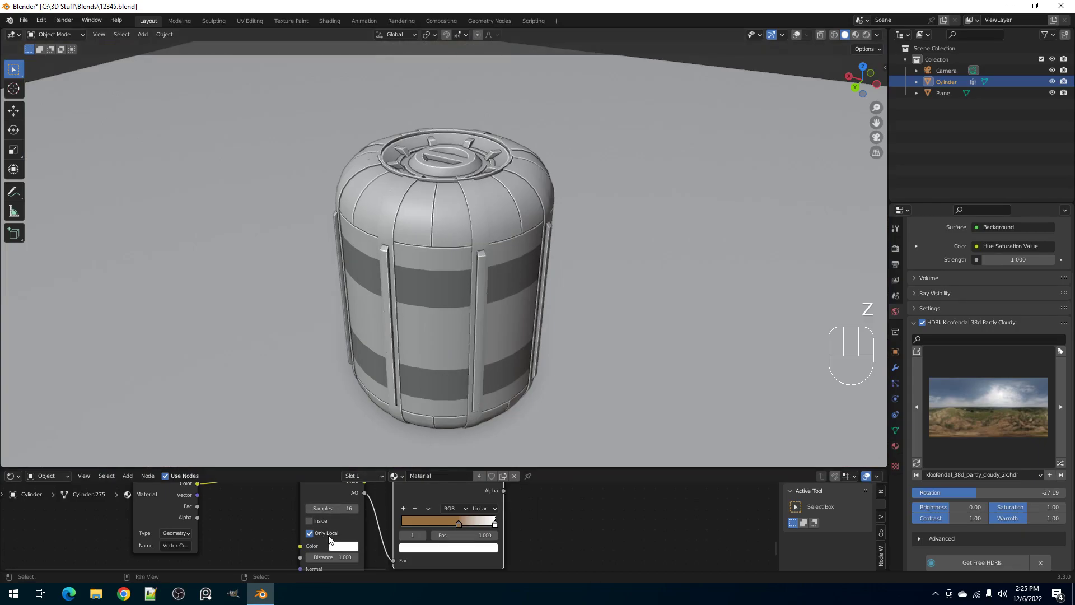
pyautogui.click(448, 260)
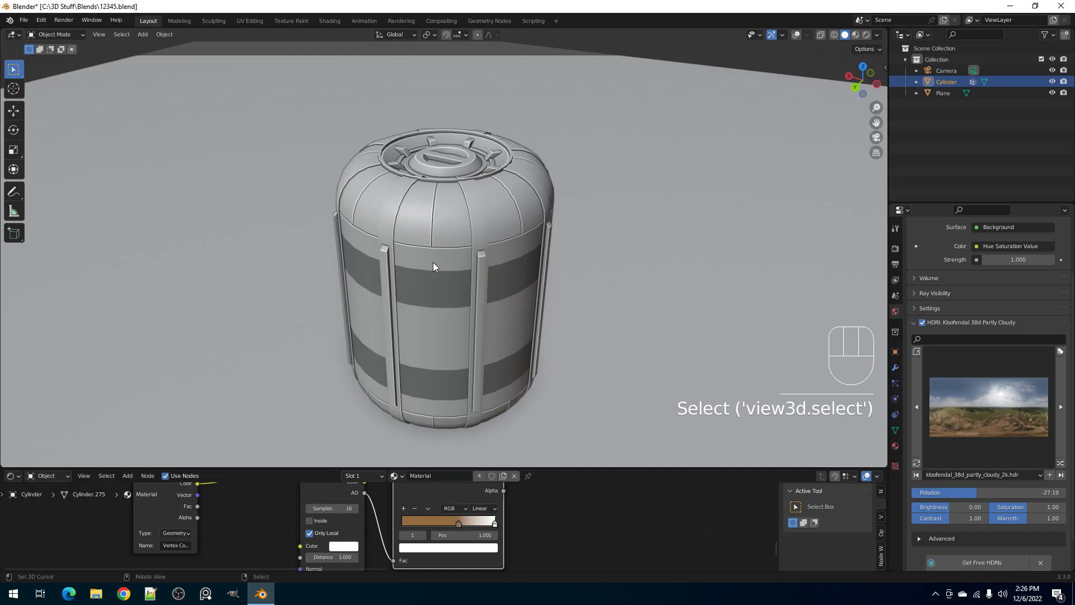
pyautogui.press('z')
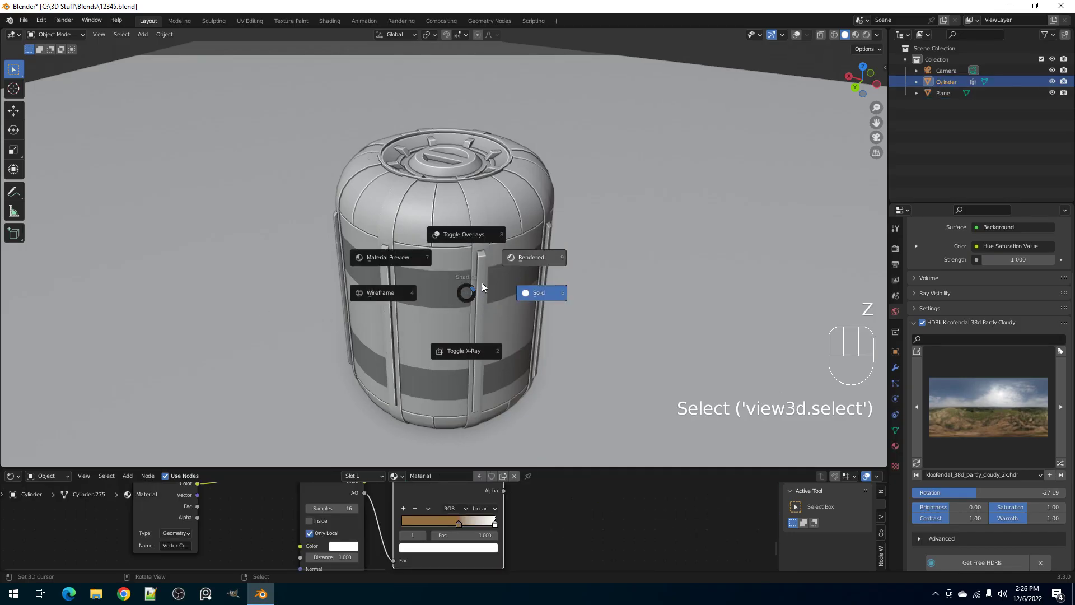
pyautogui.click(519, 257)
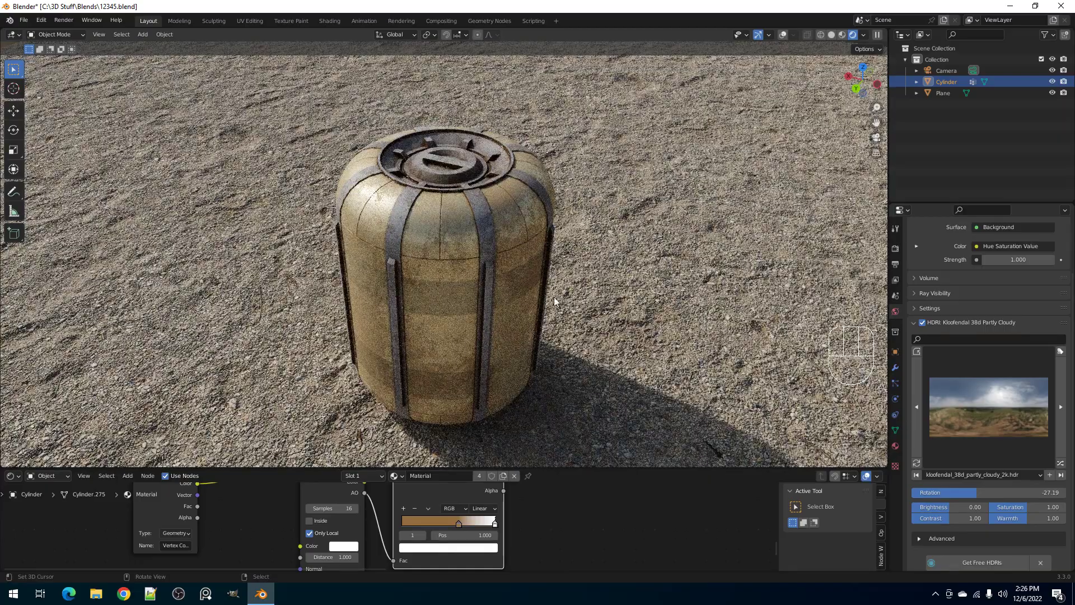
# - Try the quarry_03 and empty_warehouse_01 HDRIs as world lighting for the canister
pyautogui.click(950, 396)
pyautogui.click(764, 247)
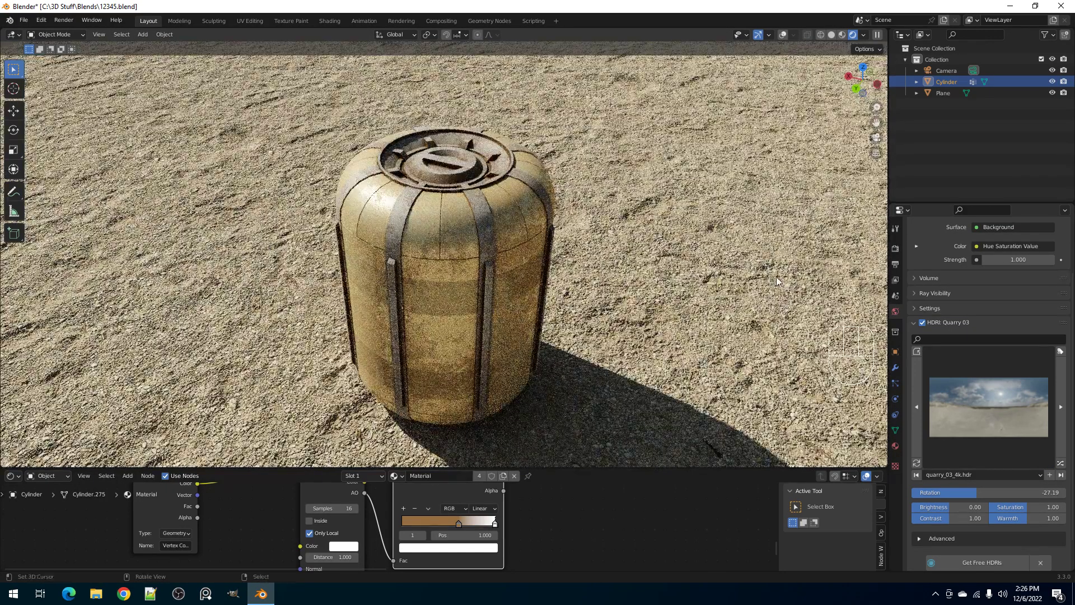
pyautogui.moveTo(593, 322); pyautogui.dragTo(607, 332, button='middle')
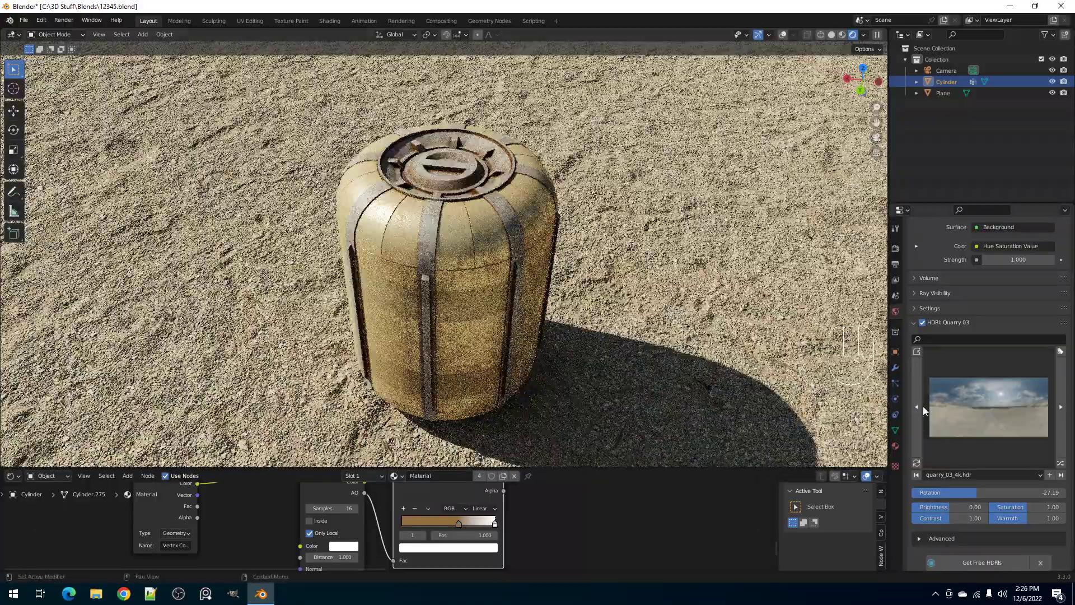
pyautogui.click(926, 406)
pyautogui.click(801, 170)
# - Try the kloofendal_38d_partly_cloudy, snow_field and rural_landscape HDRIs in turn as world lighting
pyautogui.click(989, 399)
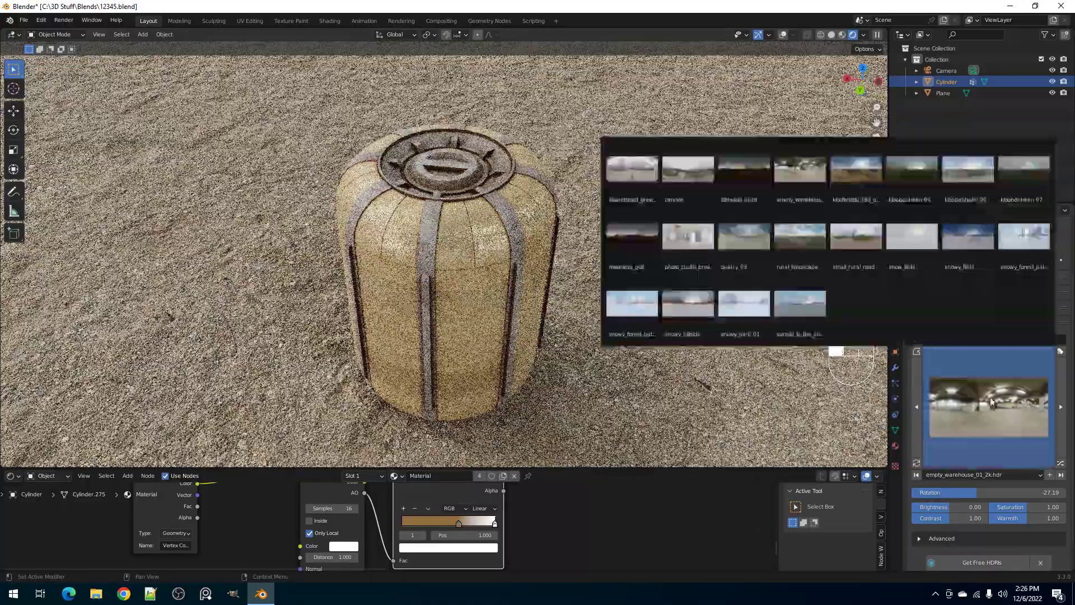
pyautogui.click(864, 183)
pyautogui.click(981, 372)
pyautogui.click(912, 238)
pyautogui.click(989, 385)
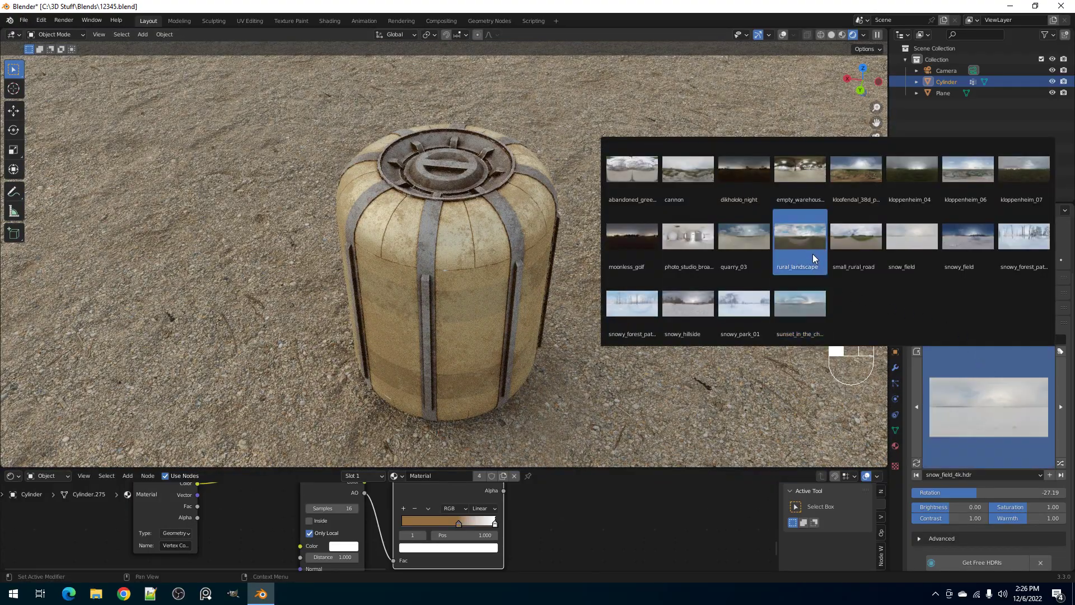
pyautogui.click(813, 253)
# - Choose the kloofendal_38d_partly_cloudy HDRI for the world and set its rotation to 97.12
pyautogui.click(952, 387)
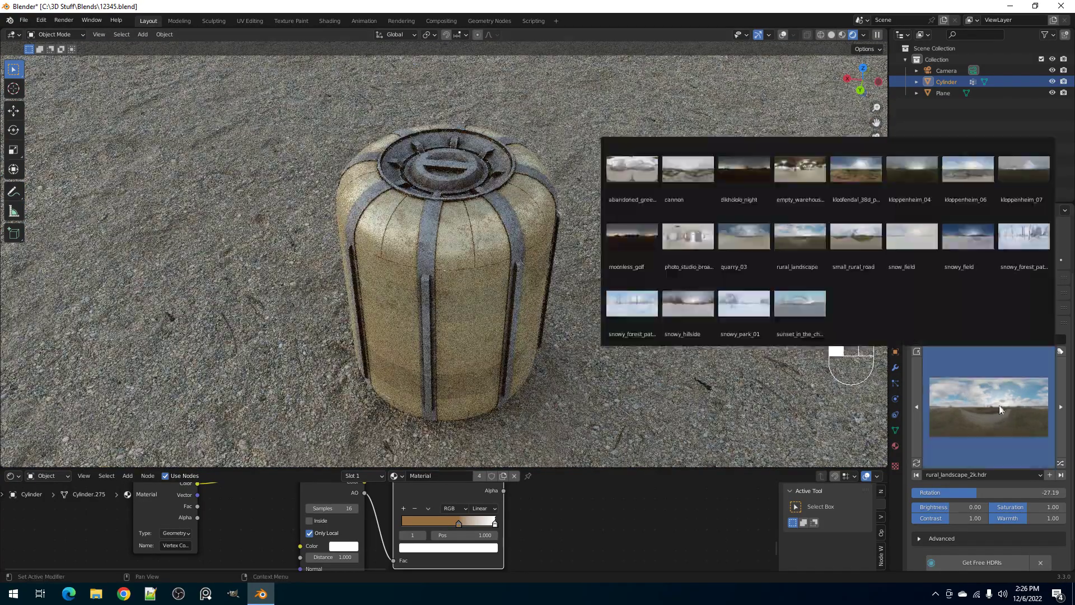
pyautogui.click(841, 183)
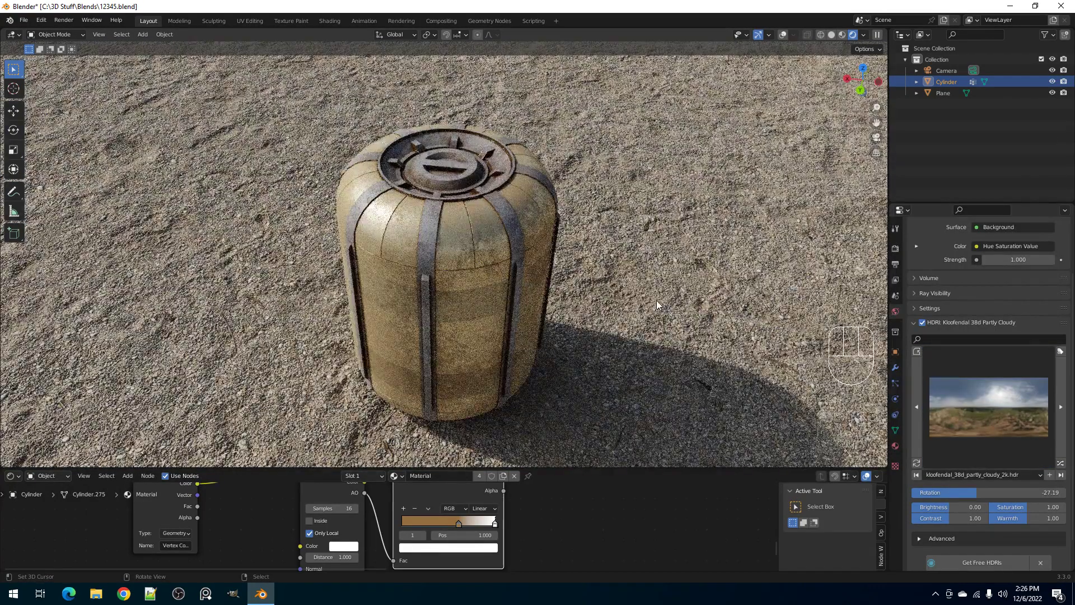
pyautogui.moveTo(977, 492); pyautogui.dragTo(1030, 492)
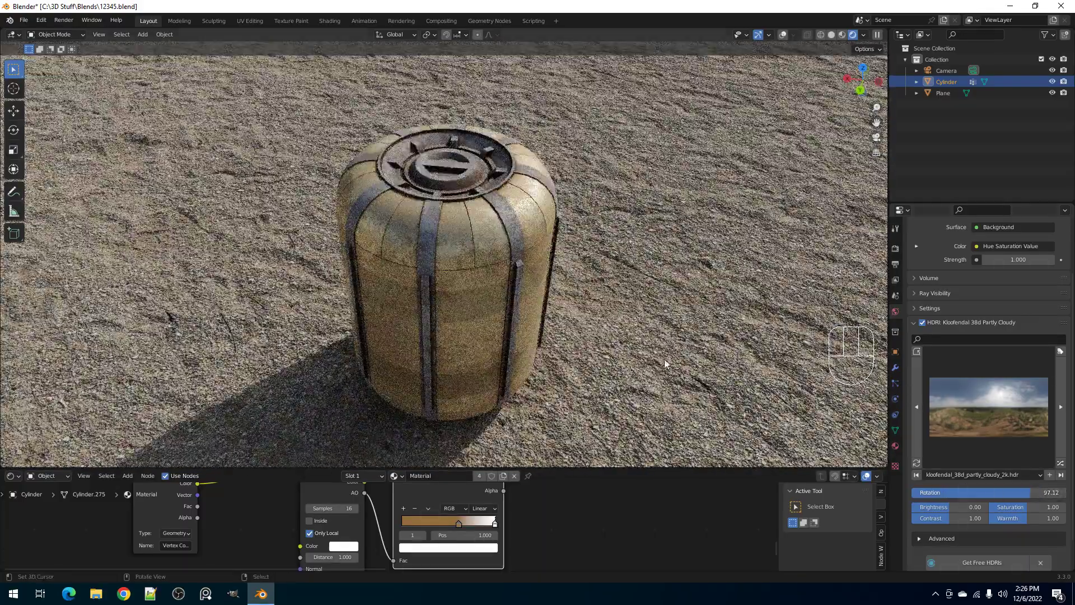
# - Return the viewport to solid shading and save the blend file
pyautogui.press('z')
pyautogui.click(660, 307)
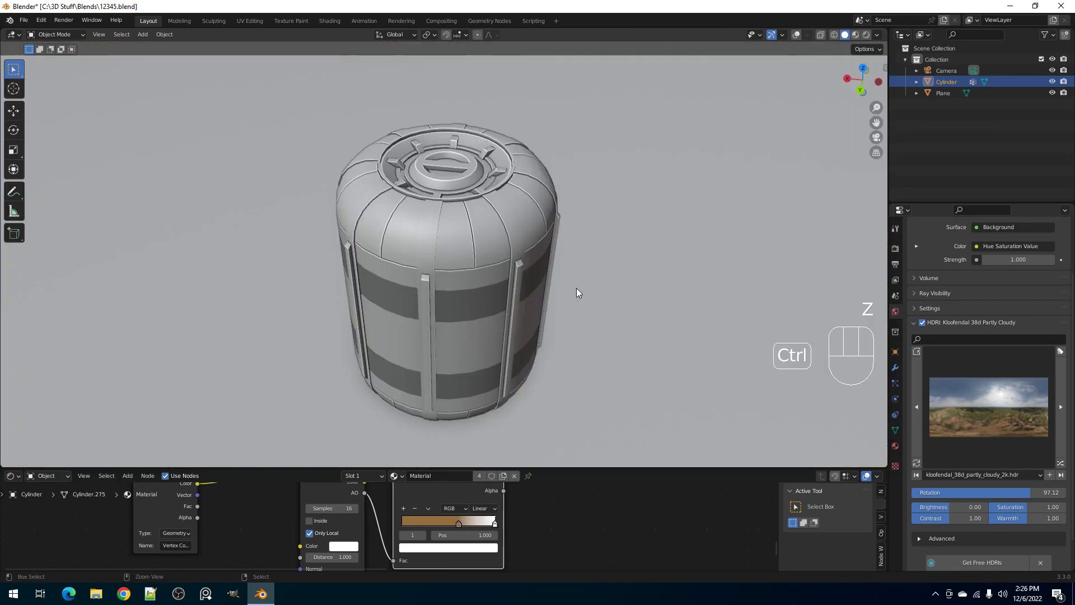
pyautogui.hotkey('ctrl', 's')
# - Look over the canister model and its material node tree, each in an enlarged view
pyautogui.hotkey('ctrl', 'space')
pyautogui.scroll(2, 579, 327)
pyautogui.moveTo(615, 333)
pyautogui.mouseDown(button='middle')
pyautogui.moveTo(596, 321)
pyautogui.moveTo(566, 258)
pyautogui.moveTo(609, 345)
pyautogui.mouseUp(button='middle')
pyautogui.scroll(-3, 567, 259)
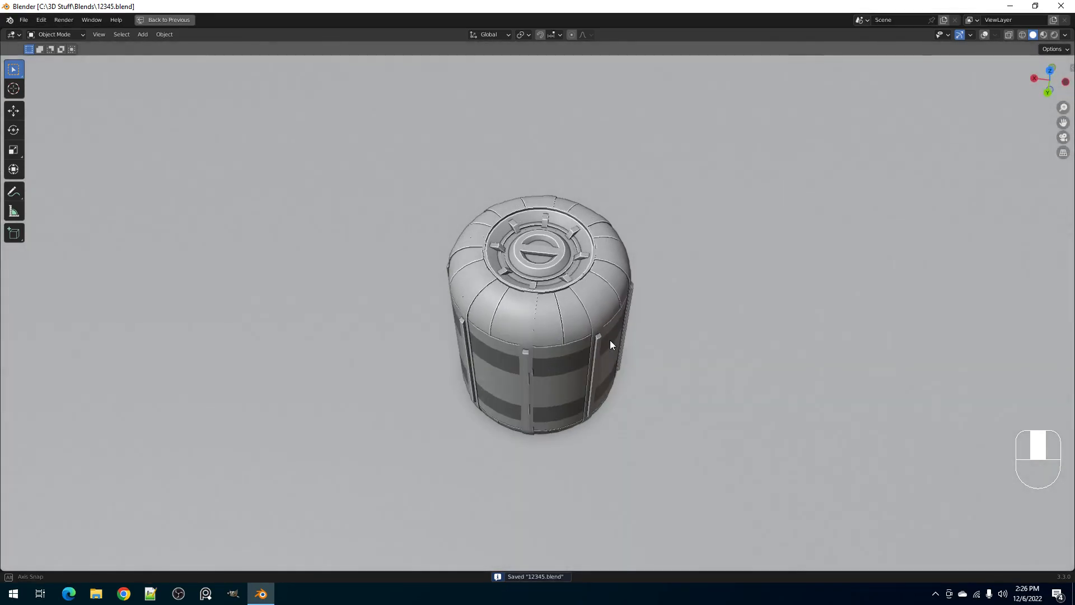
pyautogui.scroll(3, 612, 334)
pyautogui.hotkey('ctrl', 'space')
pyautogui.scroll(-2, 435, 498)
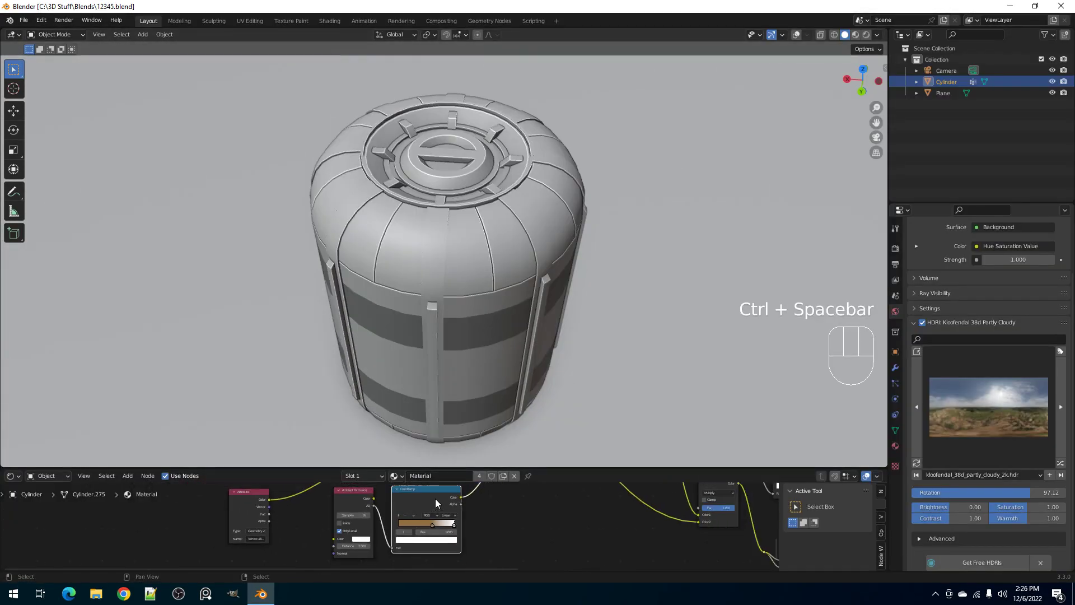
pyautogui.hotkey('ctrl', 'space')
pyautogui.moveTo(650, 248); pyautogui.dragTo(569, 312, button='middle')
pyautogui.scroll(2, 569, 312)
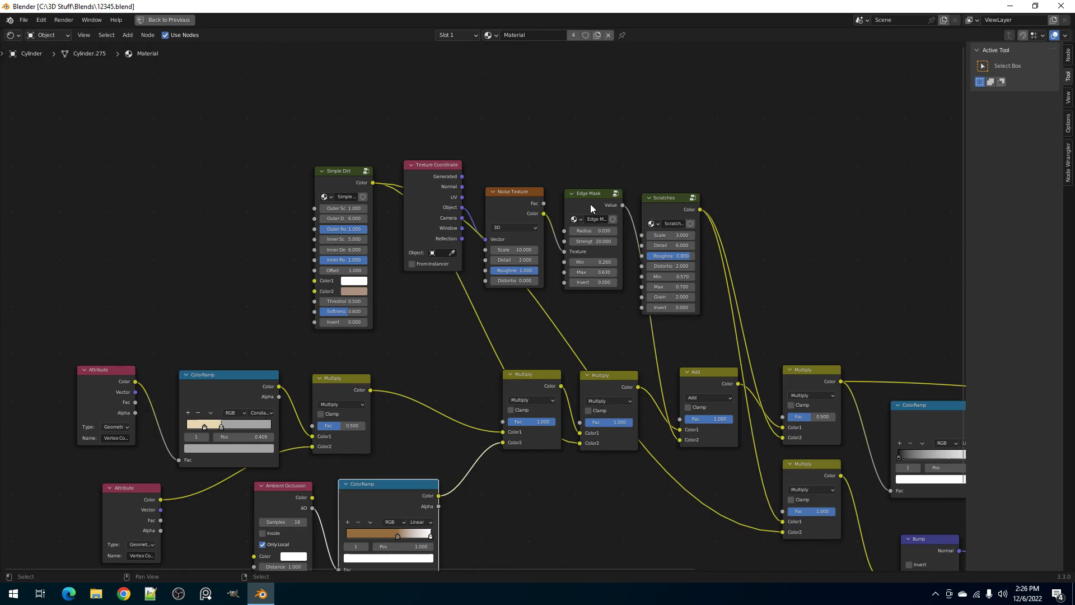
pyautogui.moveTo(617, 307); pyautogui.dragTo(559, 312, button='middle')
pyautogui.hotkey('ctrl', 'space')
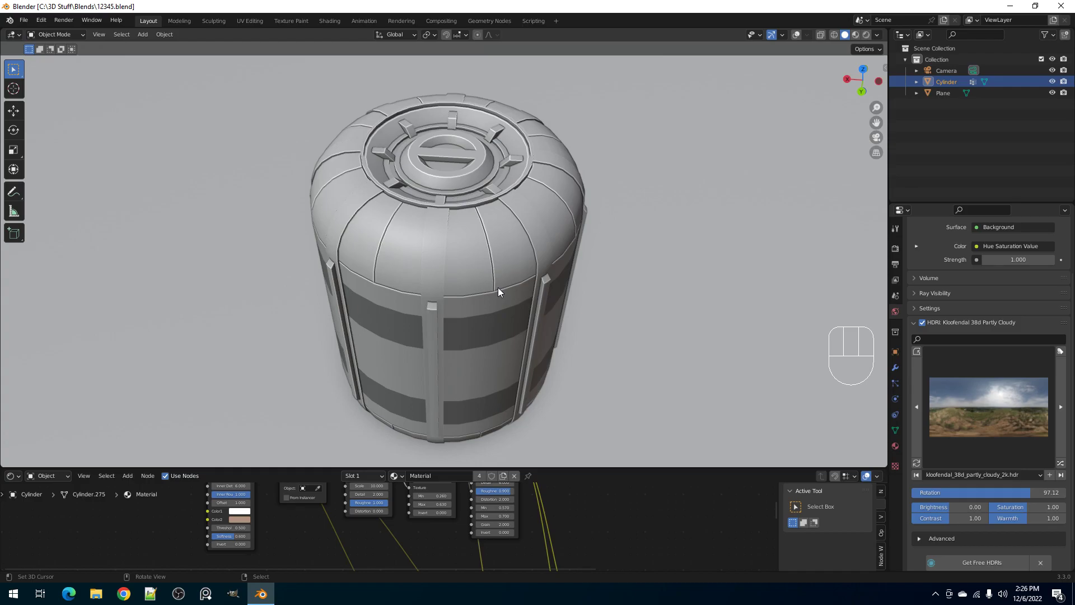
pyautogui.moveTo(493, 281)
pyautogui.mouseDown(button='middle')
pyautogui.moveTo(499, 249)
pyautogui.moveTo(493, 286)
pyautogui.mouseUp(button='middle')
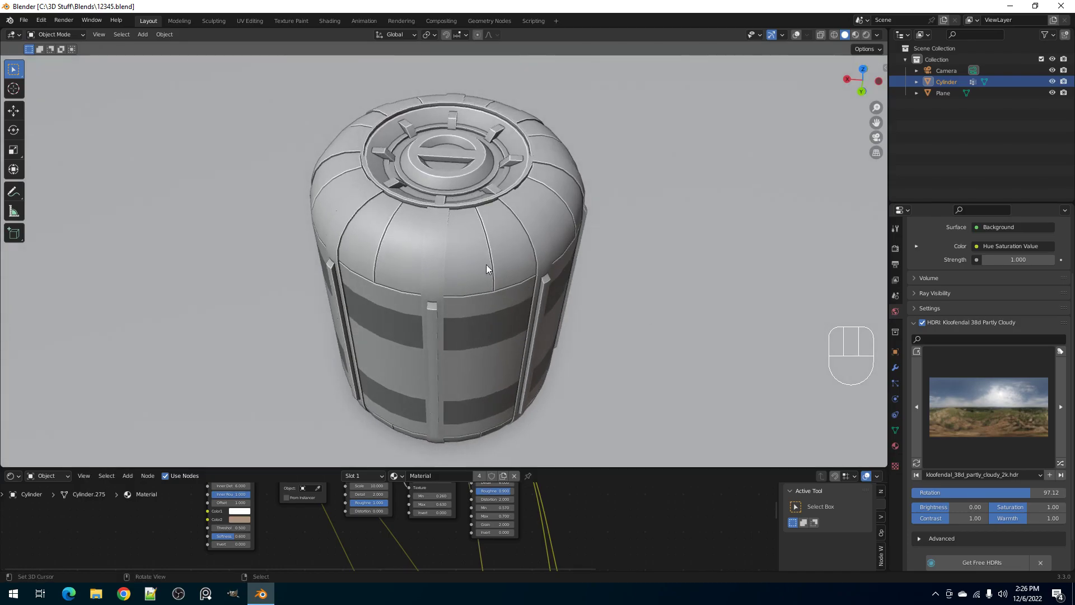